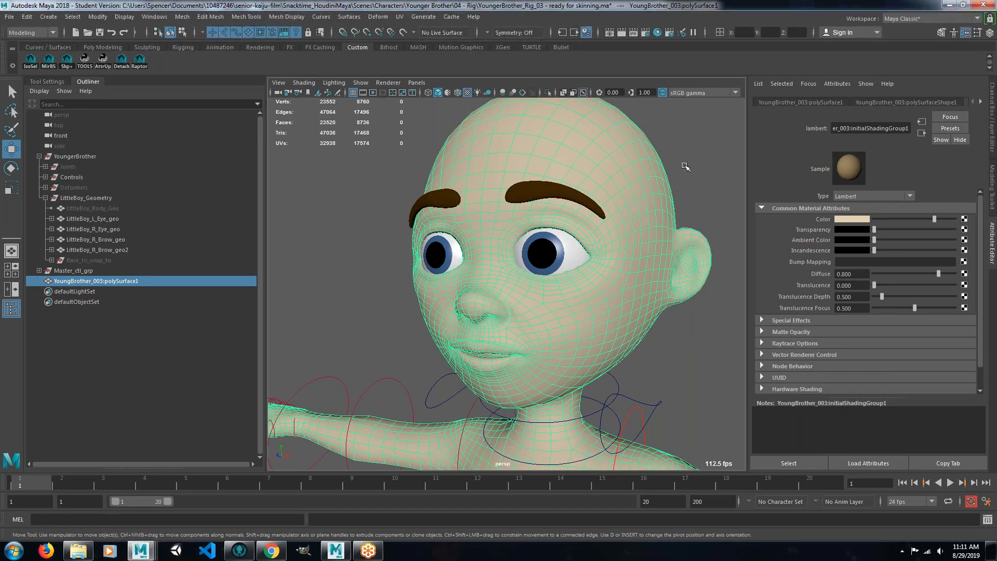
Deselect the body mesh and examine the whole character together with its rig controls.
click(684, 165)
scroll(499, 281, down, 5)
alt+drag(503, 314, 527, 306)
scroll(530, 310, up, 5)
alt+right_drag(527, 307, 382, 247)
alt+middle_drag(467, 275, 431, 242)
alt+right_drag(431, 242, 494, 242)
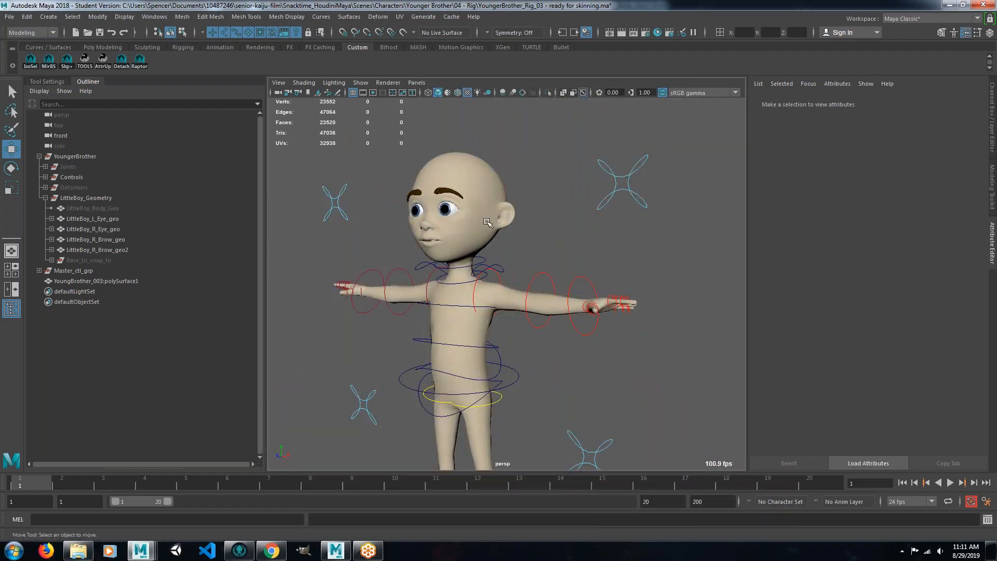
Select the boy's body mesh and examine the topology of the face around the eyes, nose and mouth.
click(487, 222)
alt+drag(461, 230, 476, 251)
alt+right_drag(452, 233, 488, 229)
alt+middle_drag(468, 228, 548, 304)
alt+drag(548, 304, 476, 271)
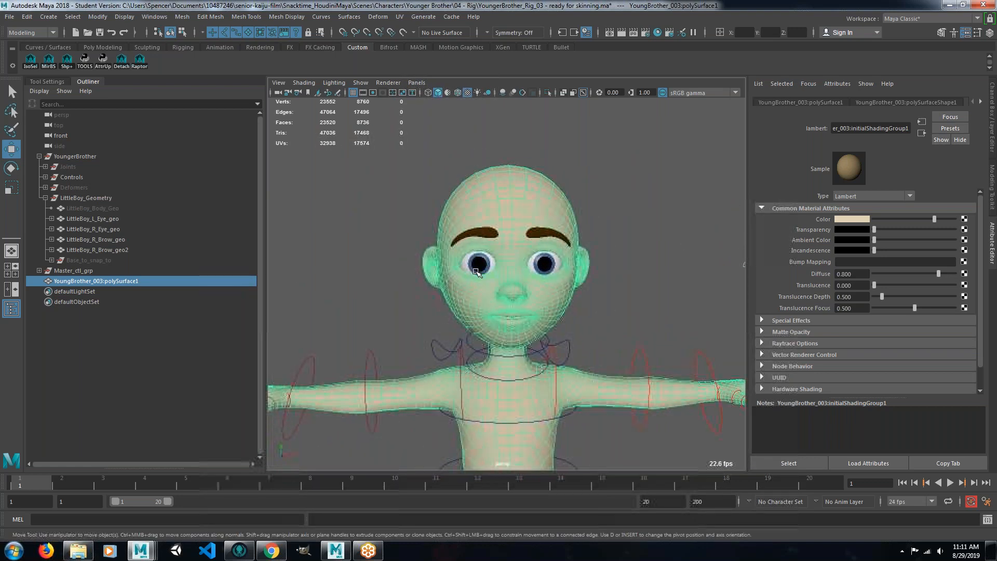
alt+right_drag(475, 271, 534, 282)
alt+drag(535, 283, 500, 286)
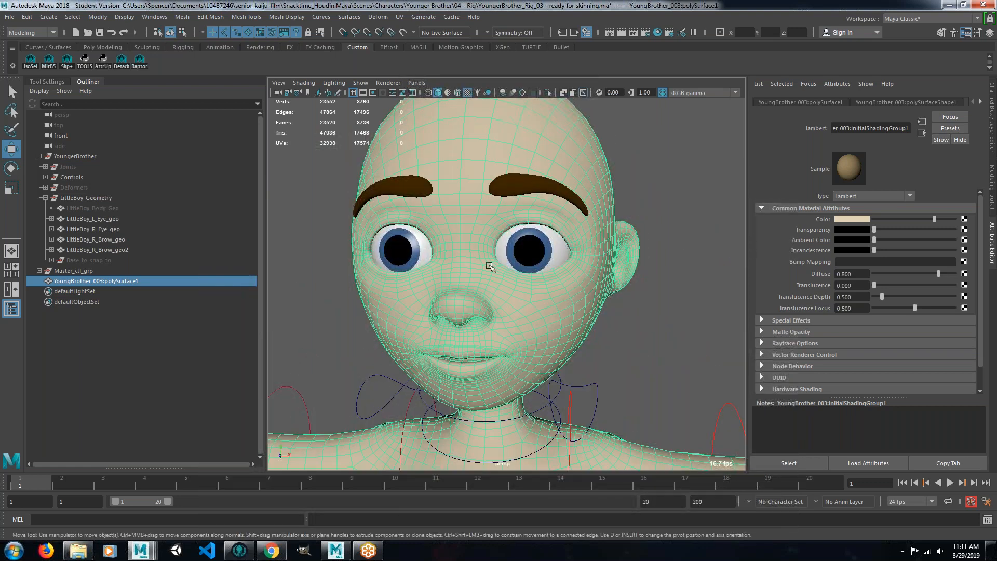
alt+drag(492, 275, 460, 296)
alt+right_drag(461, 296, 527, 283)
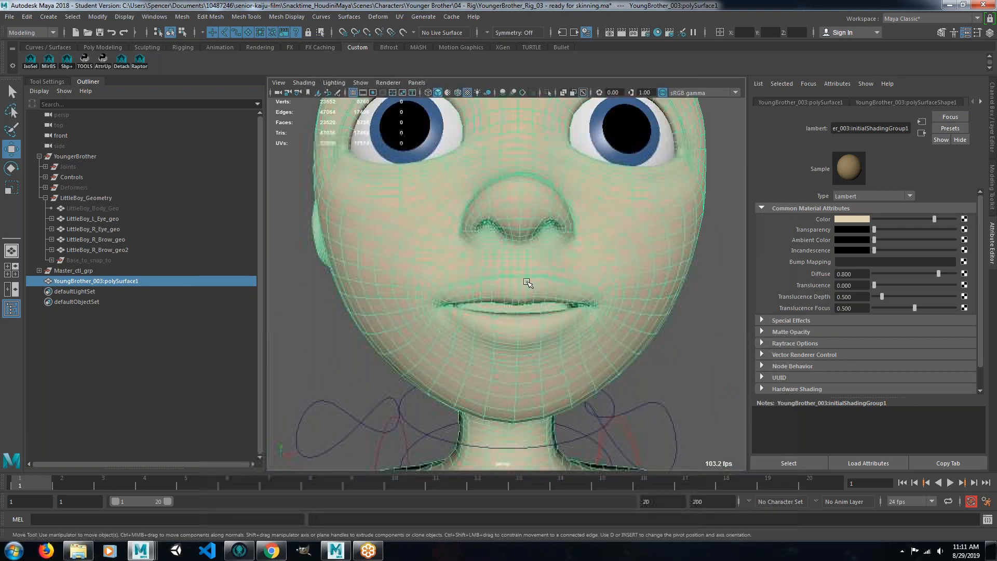
Switch the mesh to face selection and select the face loop that runs around the nose, cheeks and chin.
alt+drag(527, 283, 513, 283)
right_drag(509, 250, 508, 278)
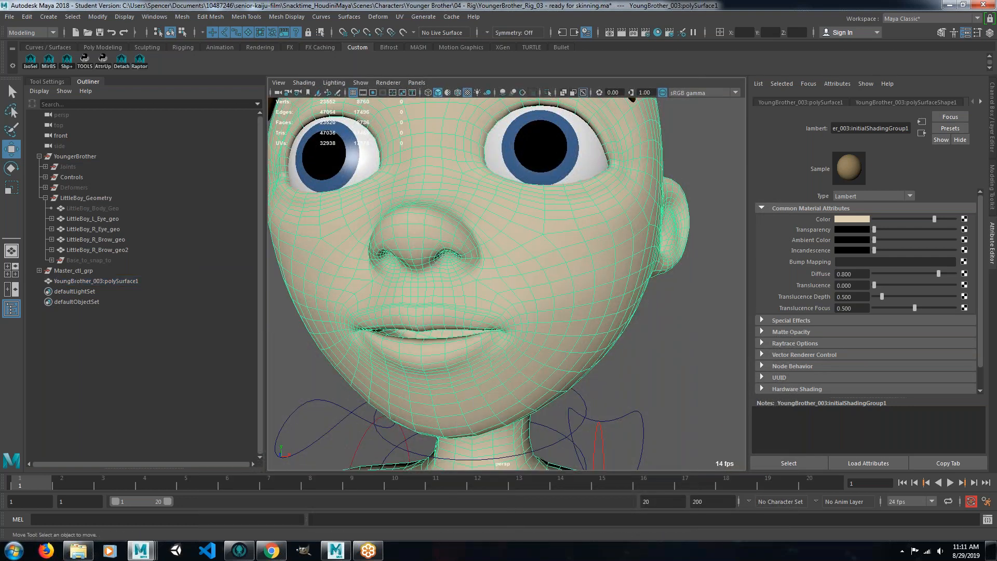
click(512, 243)
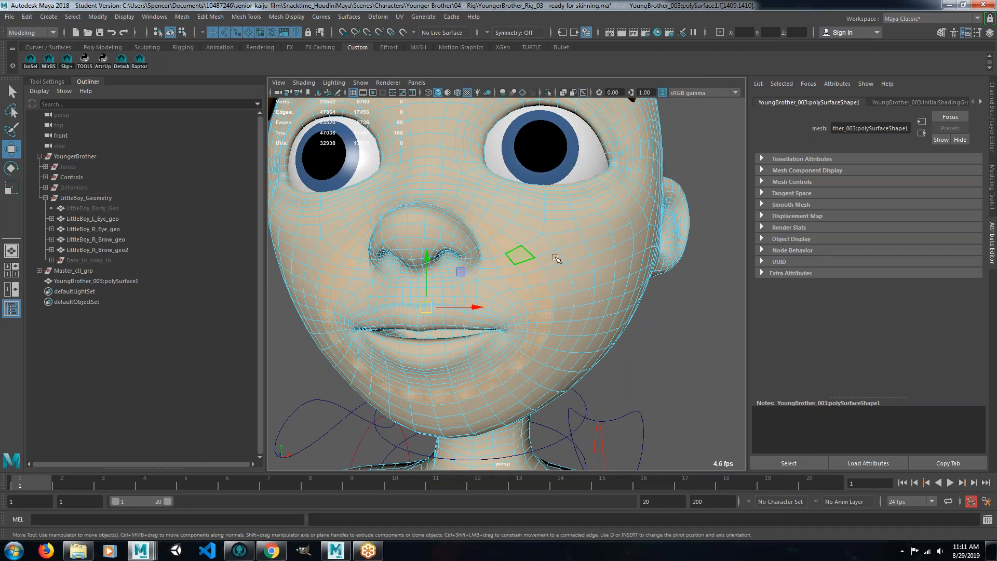
alt+drag(488, 293, 463, 302)
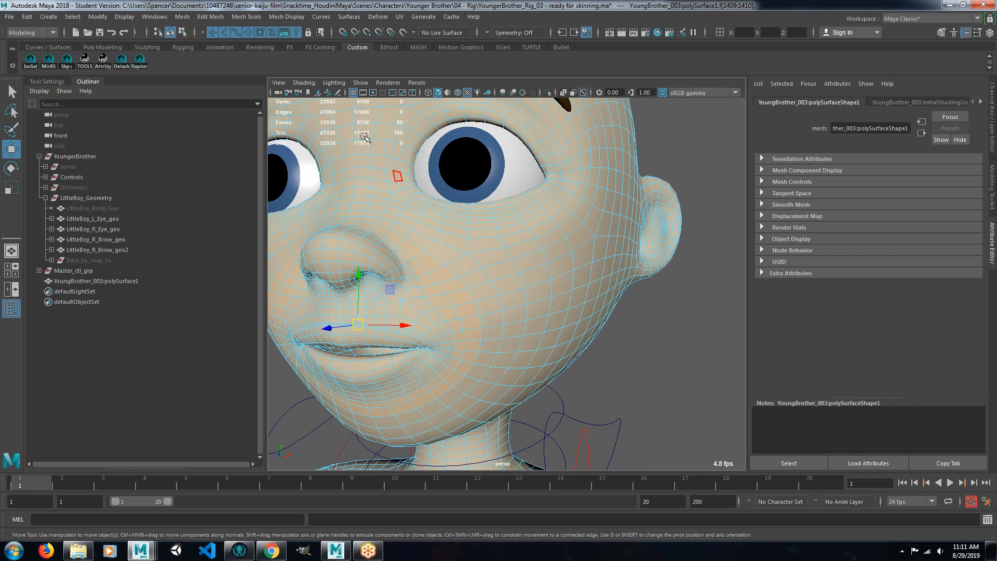
Show the model in wireframe and collapse the Outliner to examine the selected face loop around the nose and mouth.
click(304, 84)
click(299, 102)
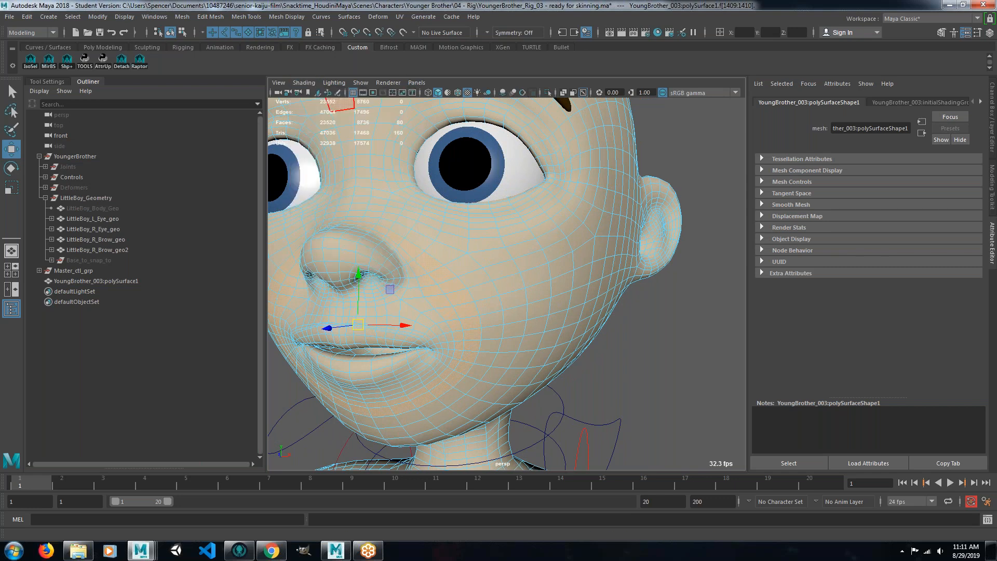
alt+right_drag(483, 245, 438, 275)
alt+drag(439, 275, 522, 275)
alt+right_drag(522, 275, 576, 182)
alt+middle_drag(540, 181, 394, 151)
alt+drag(450, 345, 427, 368)
alt+right_drag(616, 325, 574, 304)
click(88, 82)
alt+drag(254, 182, 442, 180)
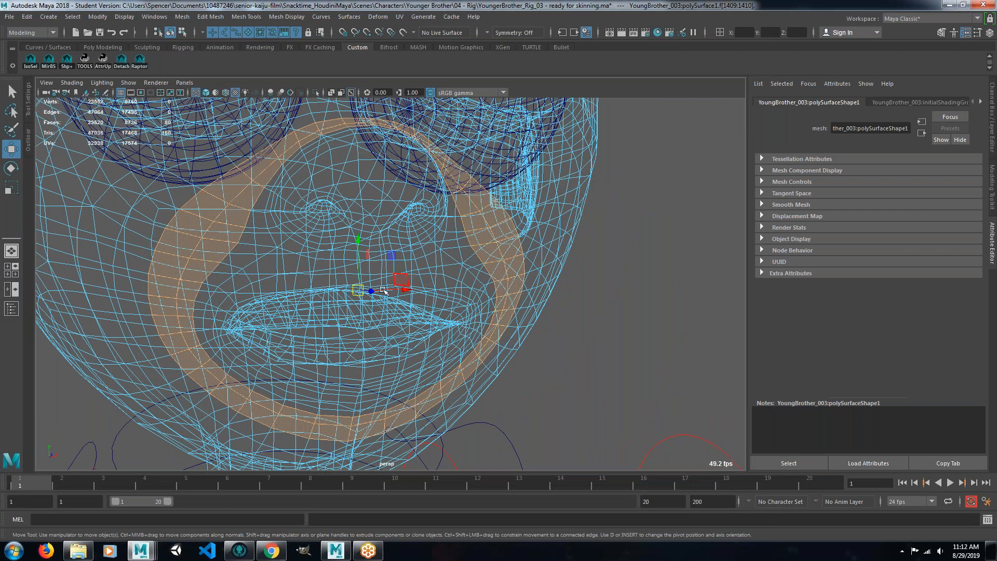
alt+drag(384, 291, 386, 266)
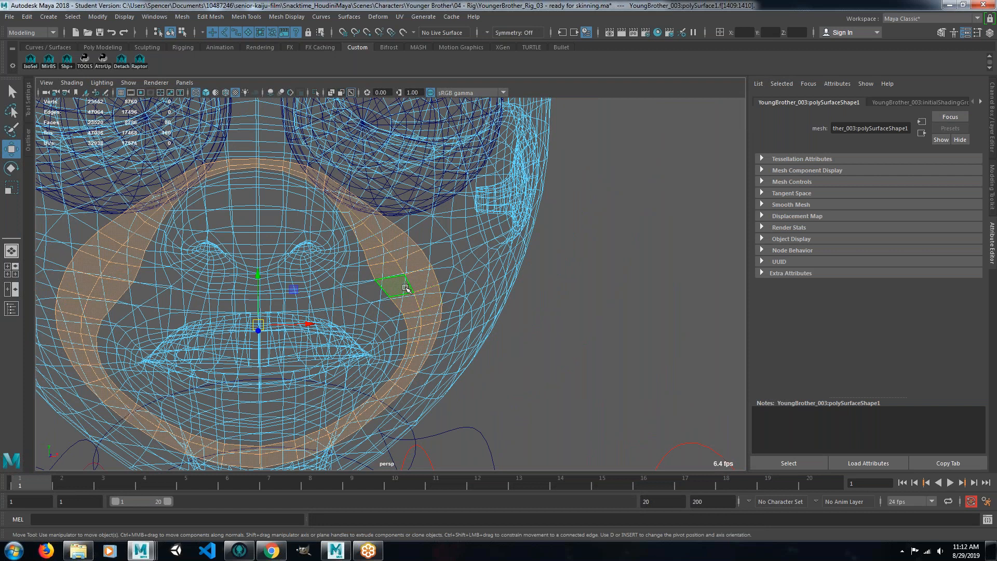
alt+drag(351, 298, 367, 286)
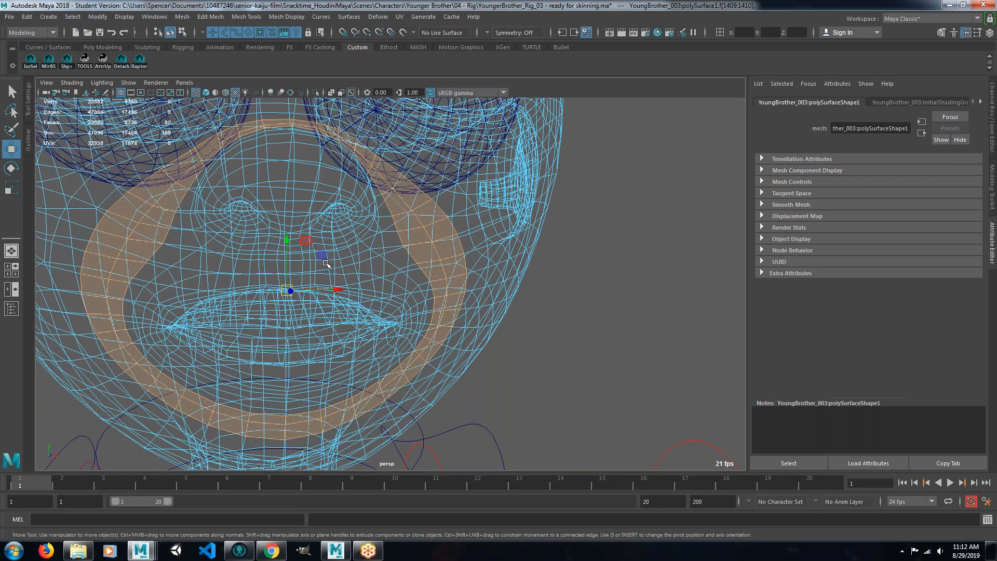
Select the face loop that encircles the lips.
click(381, 285)
shift+double_click(363, 289)
alt+drag(365, 327, 325, 335)
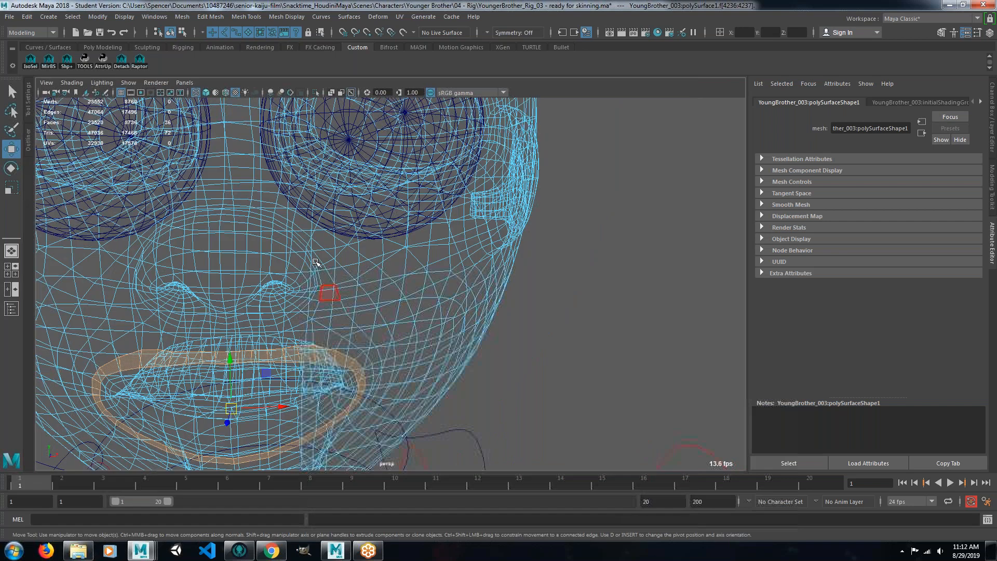
Select the face loop around the nose and inspect it from several angles.
click(317, 294)
shift+double_click(319, 291)
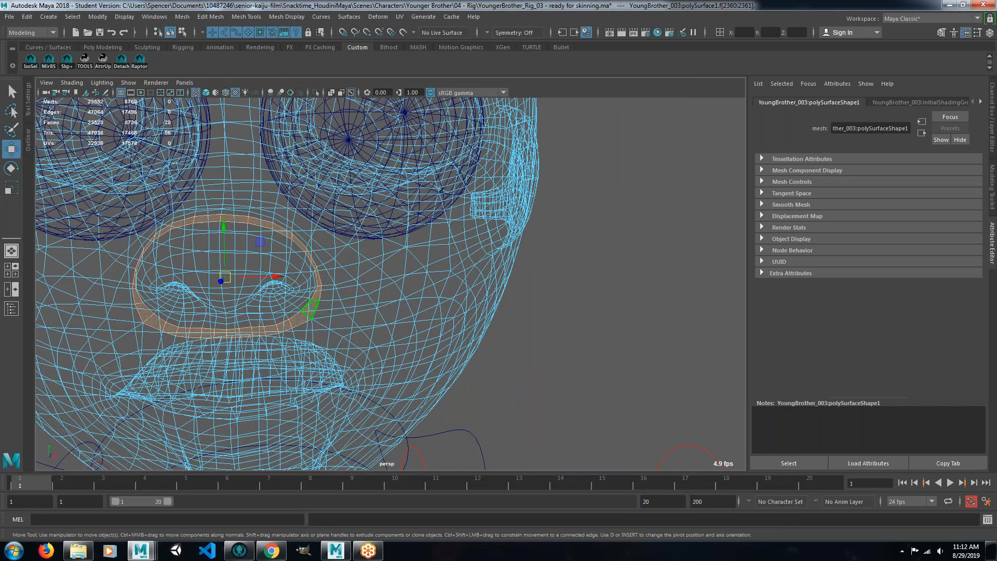
alt+drag(323, 289, 335, 273)
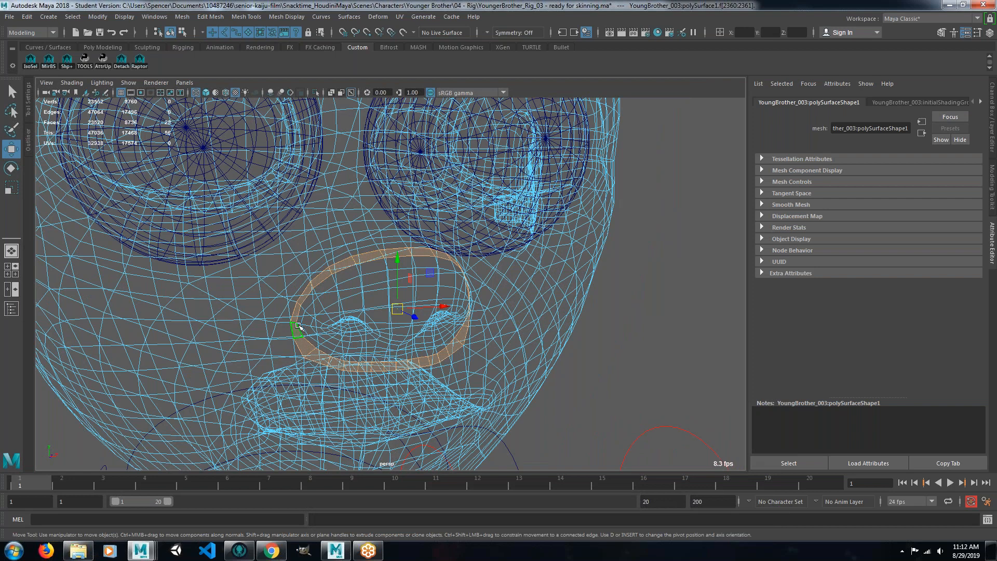
alt+drag(409, 333, 375, 329)
Select the face loop around the character's left eye and grow the selection over the surrounding eye area.
scroll(300, 257, down, 5)
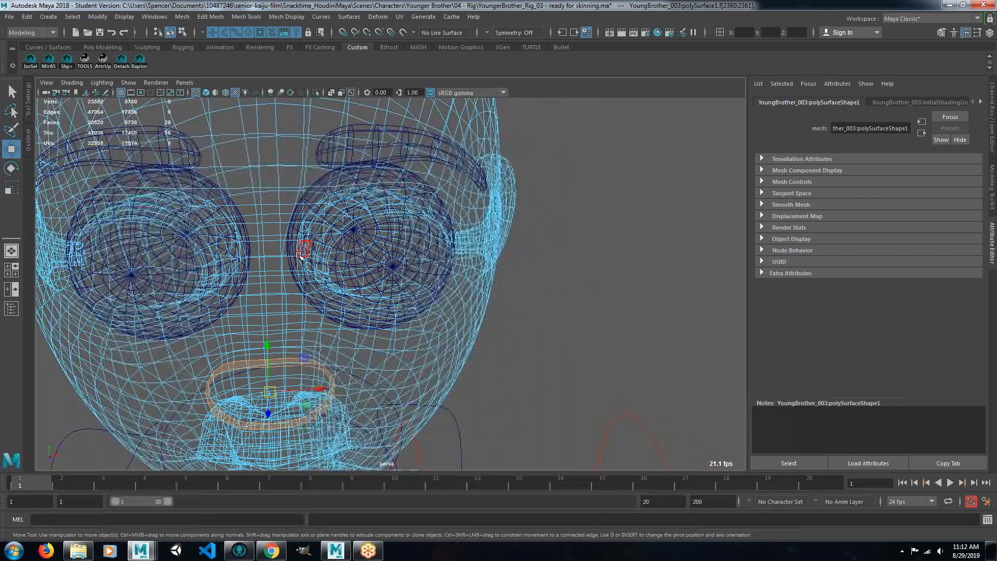
alt+middle_drag(302, 332, 302, 302)
alt+drag(313, 306, 285, 313)
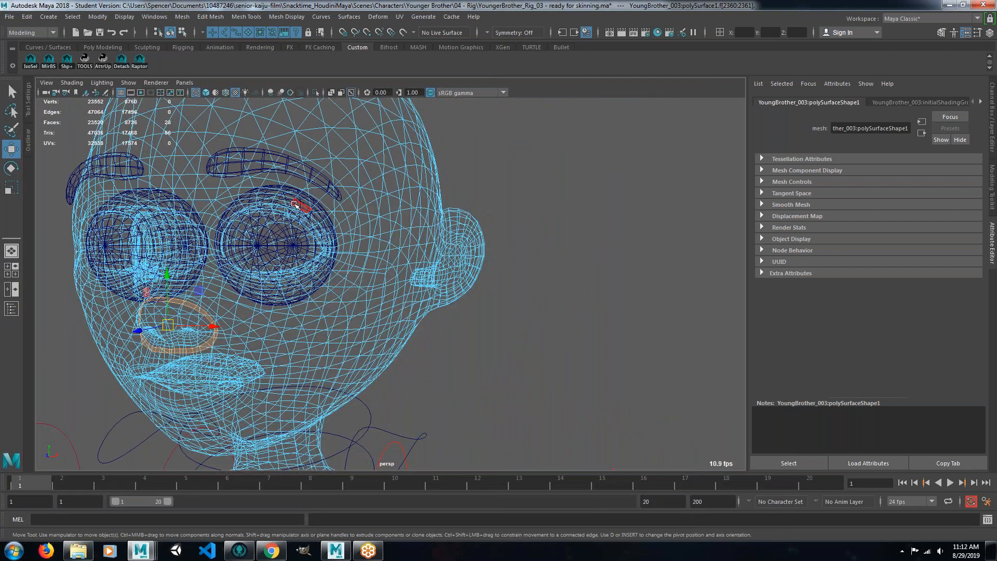
double_click(304, 208)
click(309, 220)
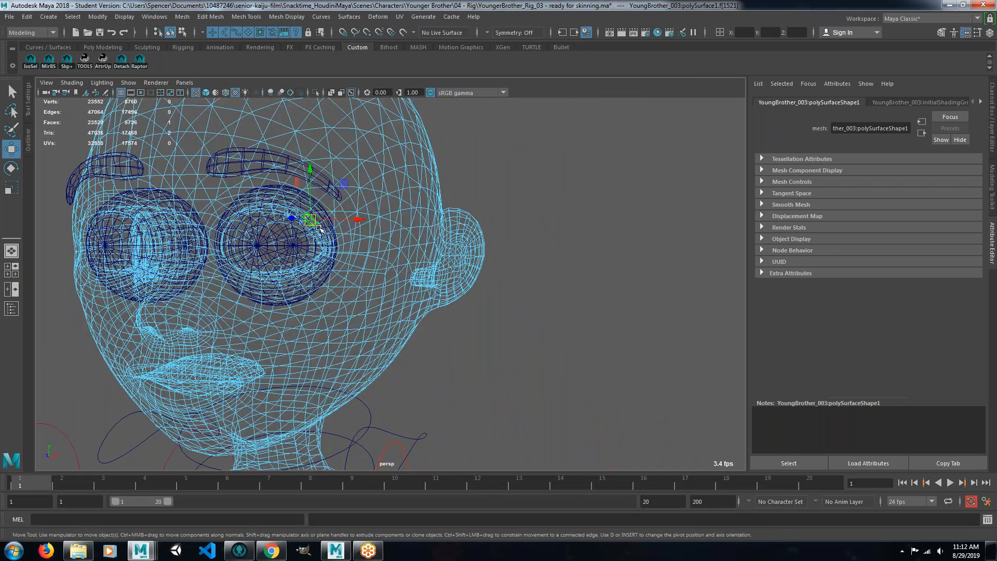
shift+double_click(319, 228)
alt+drag(319, 228, 386, 240)
key(shift+period)
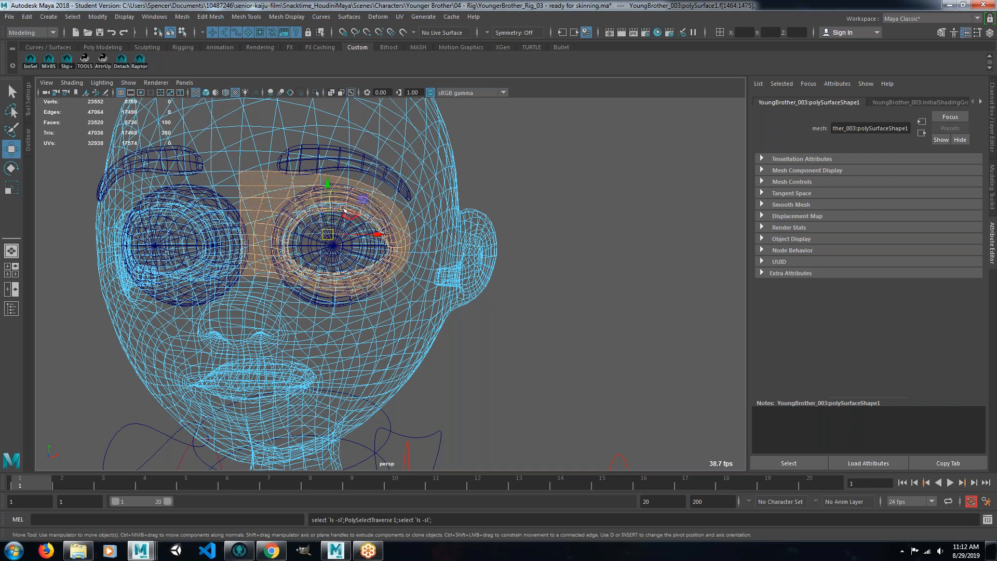
Clear the face selection and display the model with textured smooth shading and Wireframe on Shaded.
click(507, 216)
alt+drag(507, 216, 471, 285)
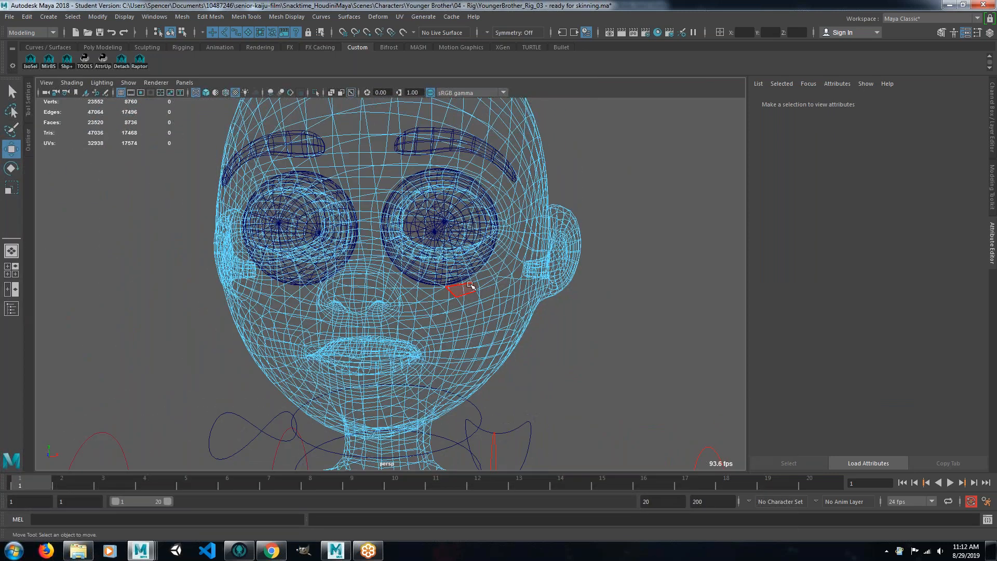
key(6)
scroll(470, 285, down, 4)
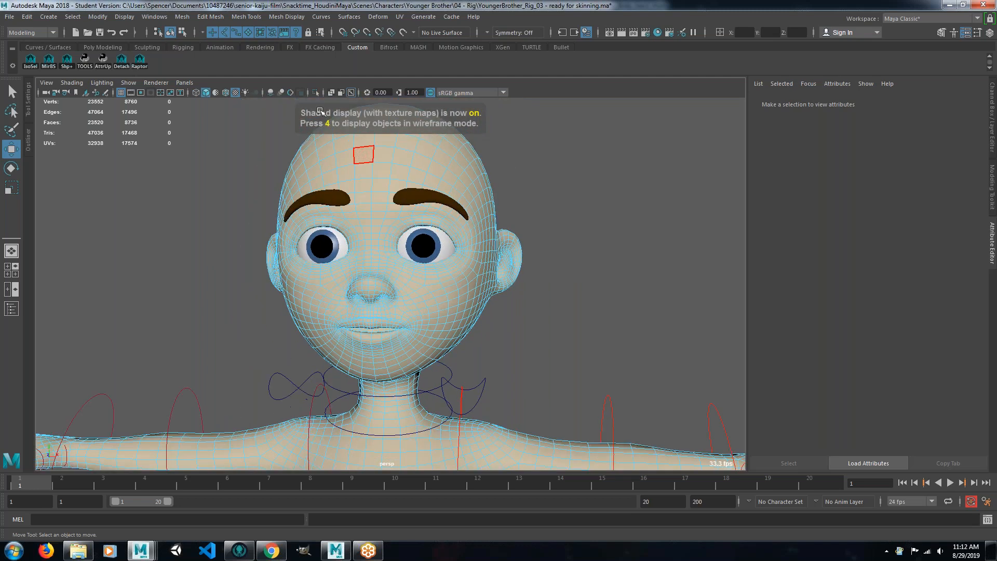
click(127, 83)
mouse_move(63, 82)
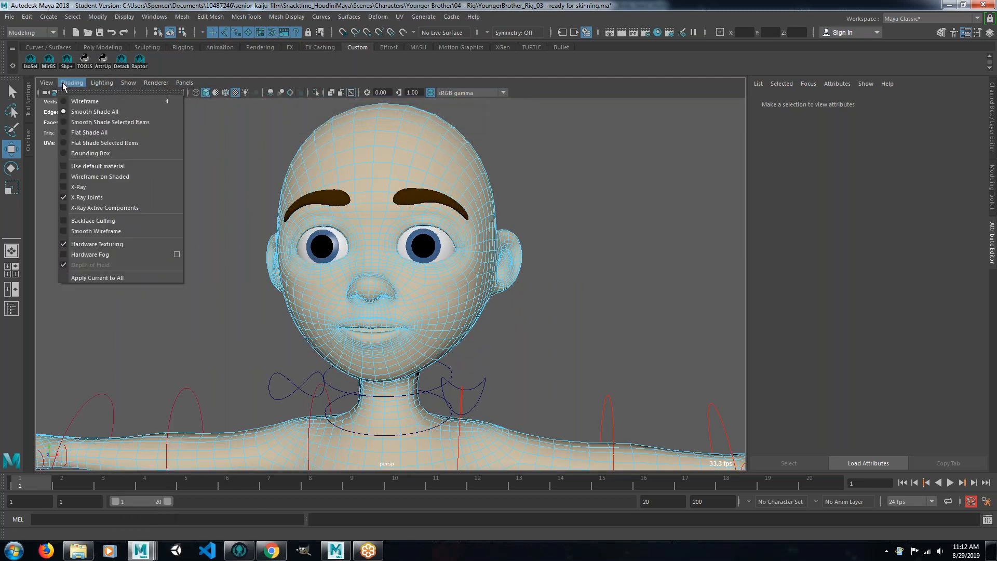
click(99, 177)
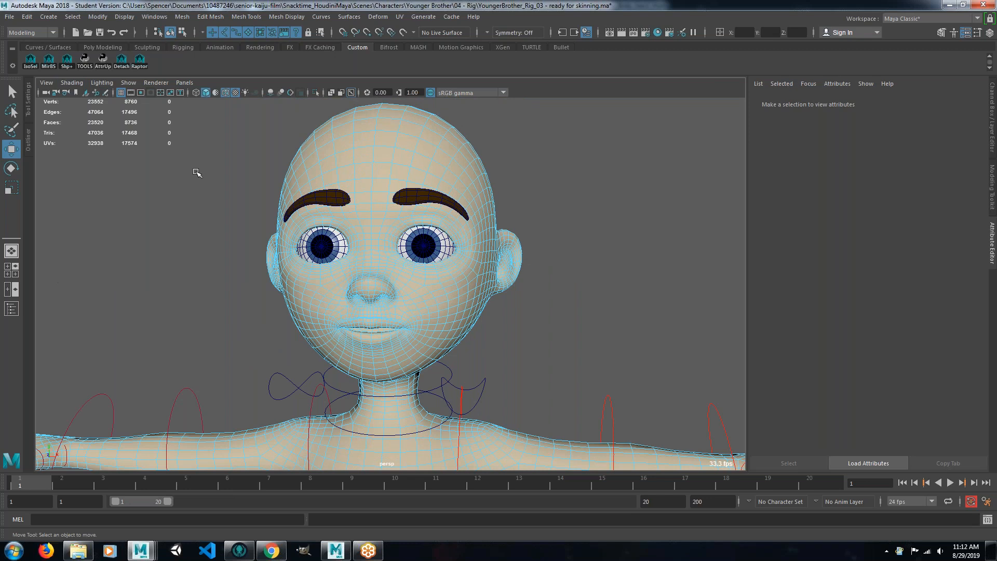
Return the body mesh to object mode and deselect it.
right_drag(470, 212, 511, 198)
click(530, 198)
mouse_move(371, 261)
alt+mouse_down()
mouse_move(391, 272)
mouse_move(482, 268)
mouse_move(370, 263)
alt+mouse_up()
scroll(368, 272, up, 1)
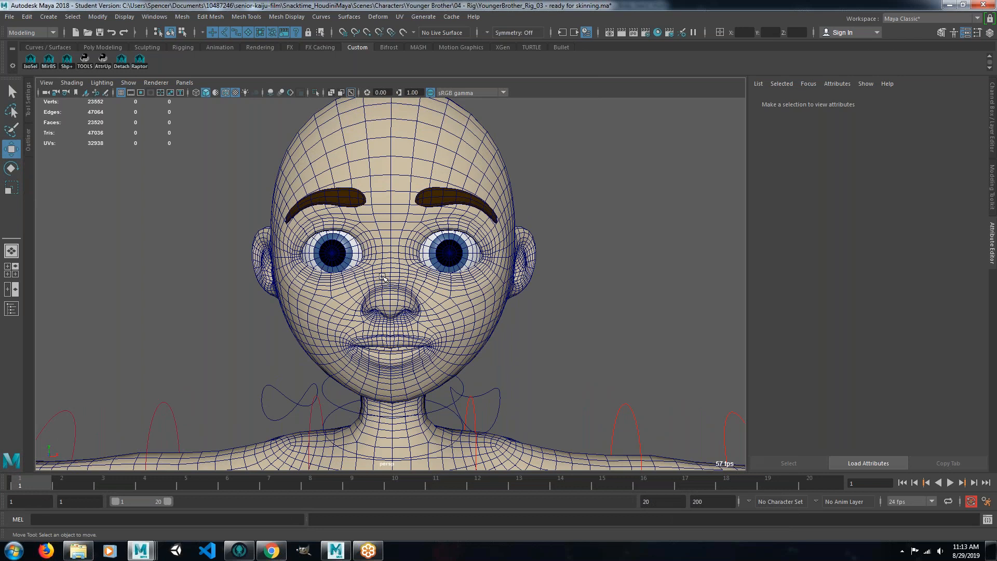
Examine the shaded wireframe topology of the head, arms and torso from several angles.
alt+drag(449, 276, 397, 285)
scroll(456, 320, down, 4)
alt+middle_drag(503, 311, 466, 204)
alt+drag(649, 307, 402, 281)
alt+right_drag(515, 326, 323, 303)
alt+middle_drag(417, 312, 424, 250)
alt+right_drag(415, 254, 454, 273)
alt+middle_drag(434, 278, 439, 341)
alt+drag(411, 269, 432, 240)
alt+right_drag(432, 241, 462, 247)
alt+middle_drag(446, 244, 437, 321)
alt+right_drag(400, 244, 434, 251)
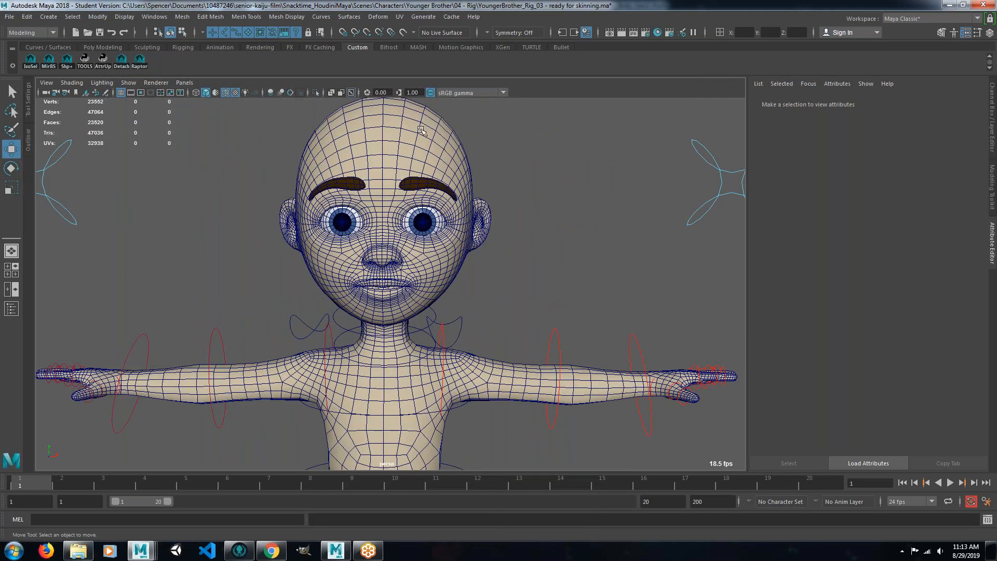
Select a vertex on the centre line of the forehead and open the Component Editor.
right_drag(382, 138, 344, 140)
click(383, 126)
click(154, 16)
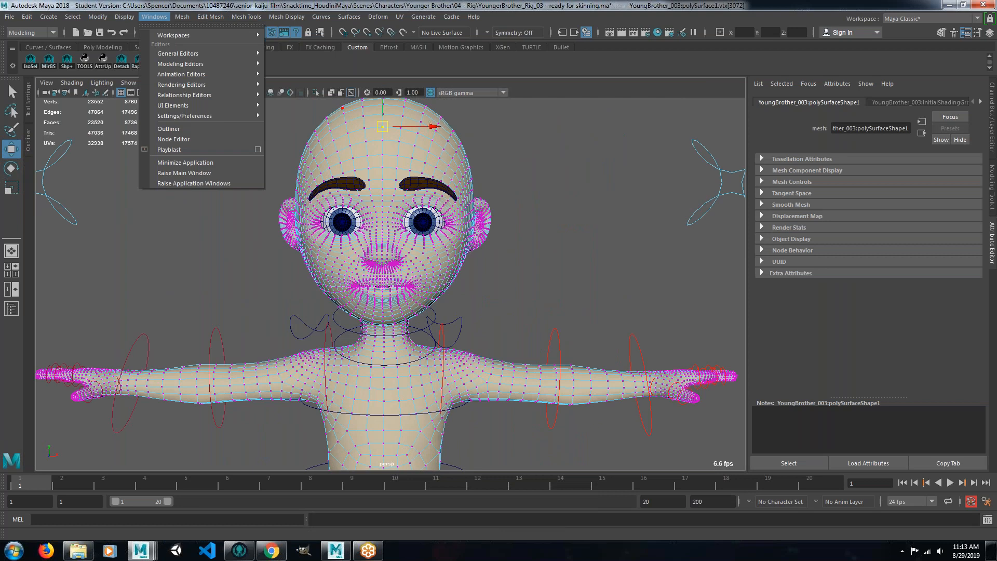
mouse_move(197, 87)
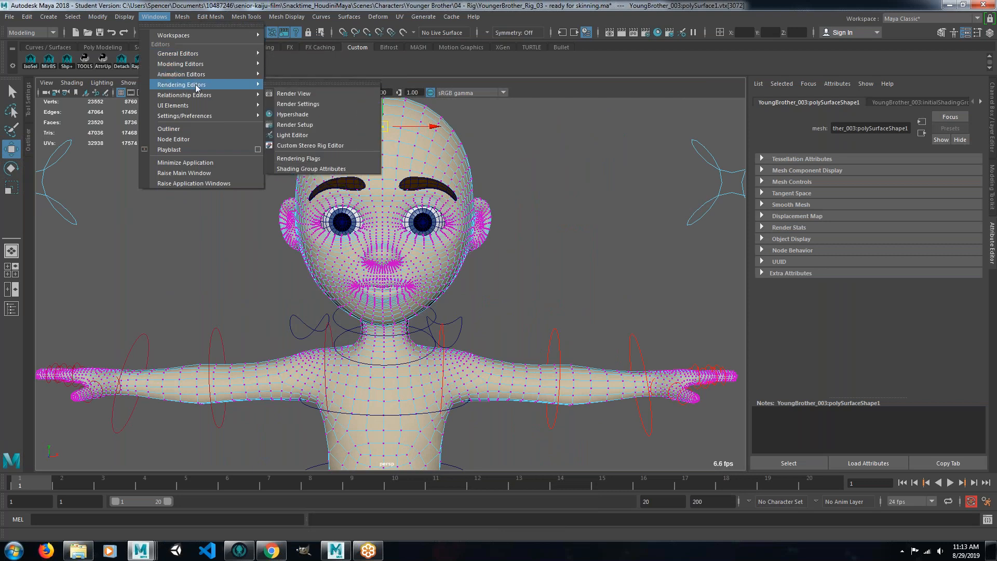
mouse_move(190, 57)
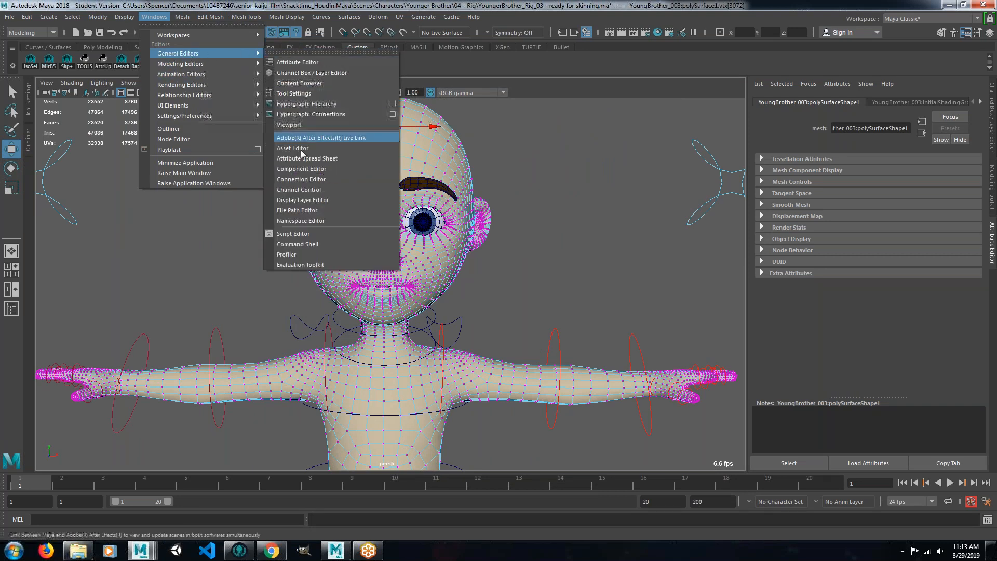
click(311, 170)
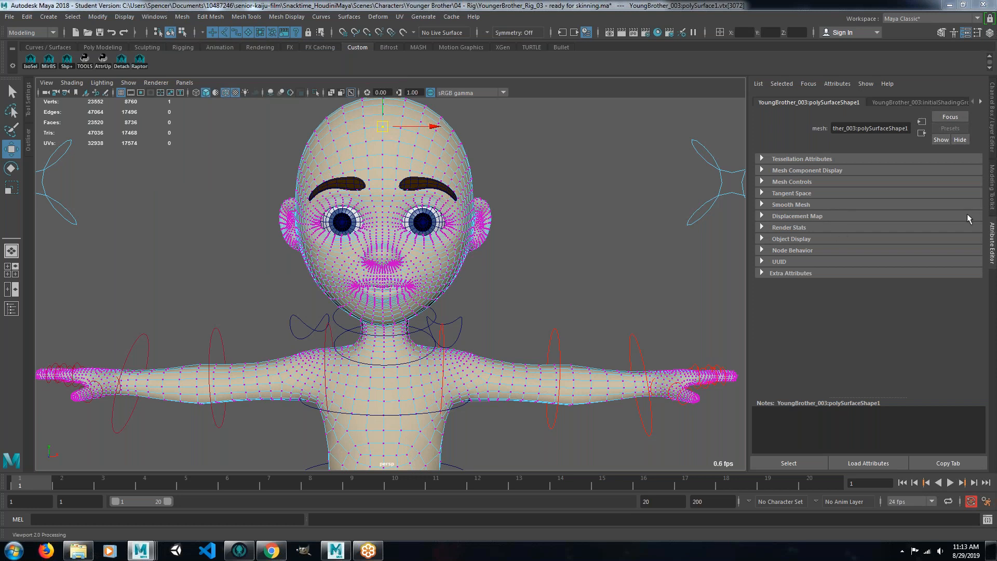
Shrink the Component Editor window and place it beside the character so the head is unobstructed.
drag(996, 9, 696, 32)
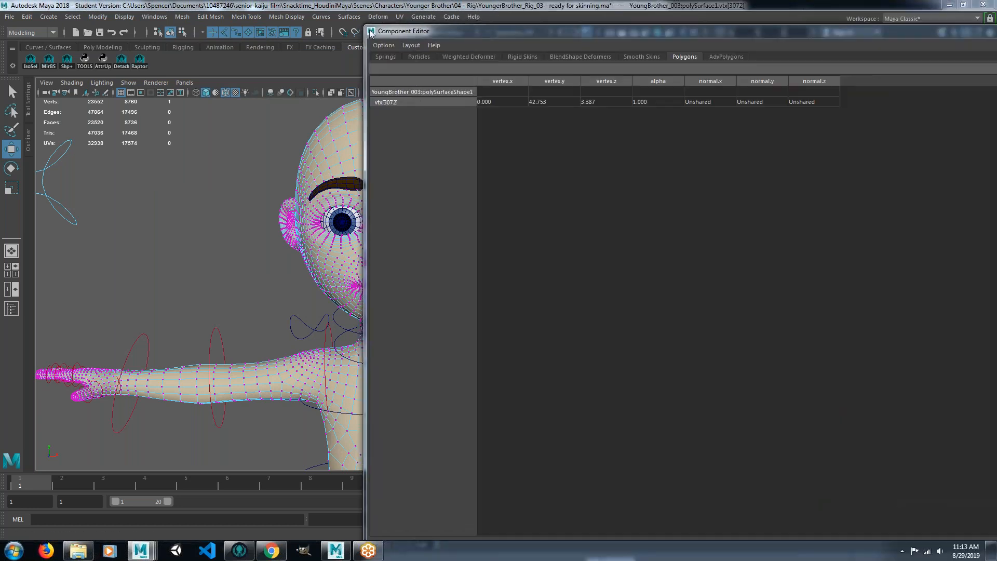
drag(381, 37, 457, 70)
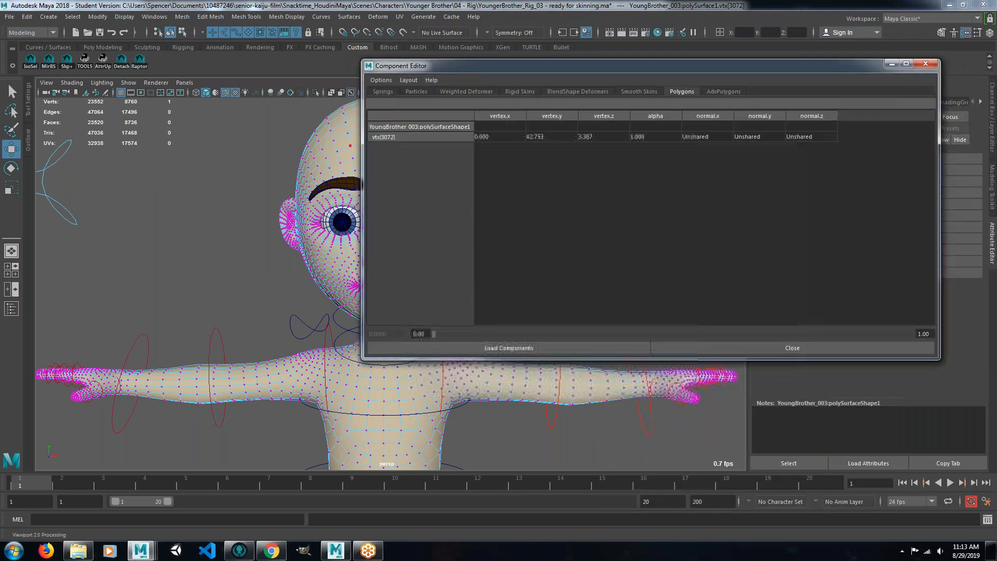
drag(363, 161, 557, 161)
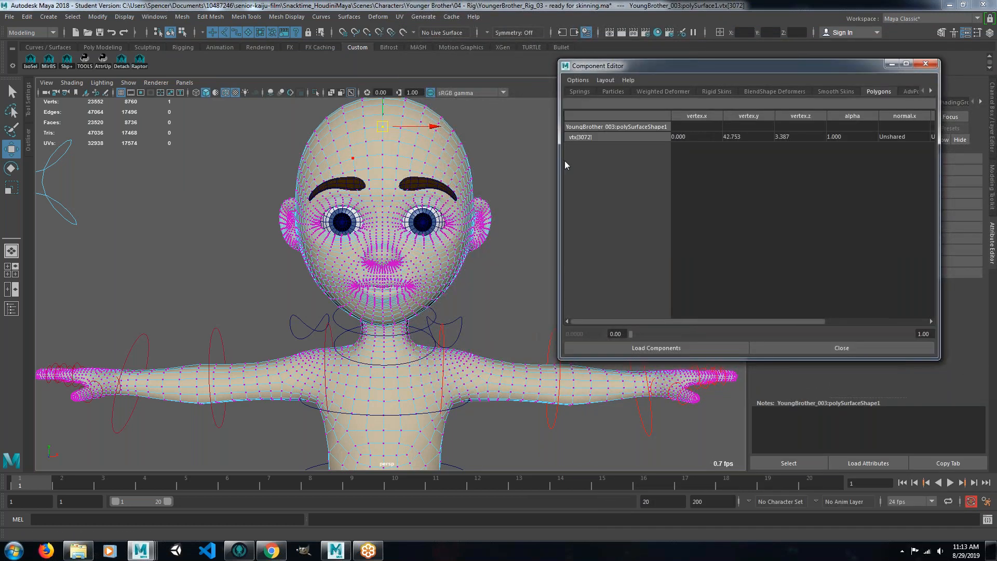
Examine the selected forehead vertex on the head against its entry in the Component Editor.
alt+drag(463, 224, 305, 158)
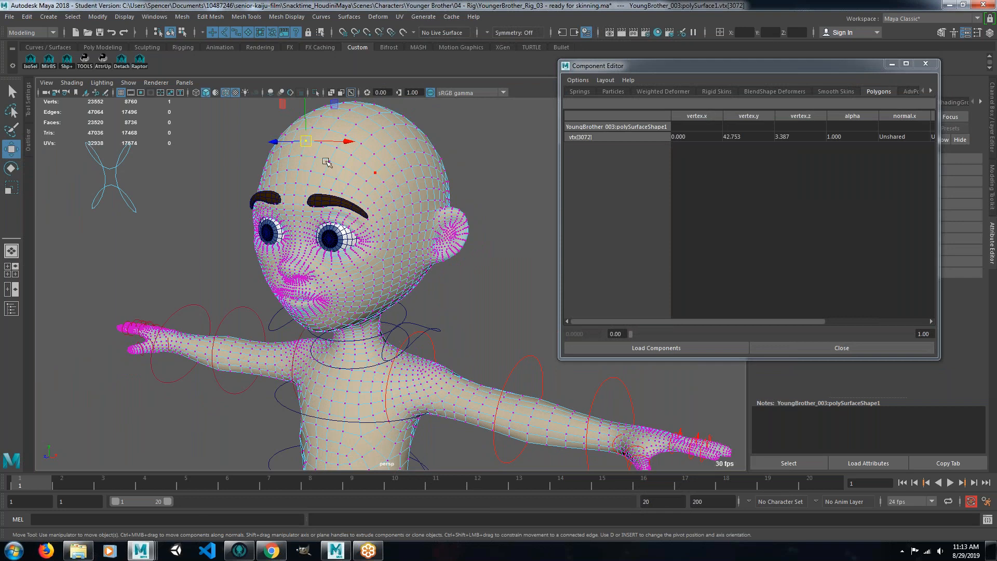
scroll(326, 162, up, 2)
alt+drag(372, 183, 483, 194)
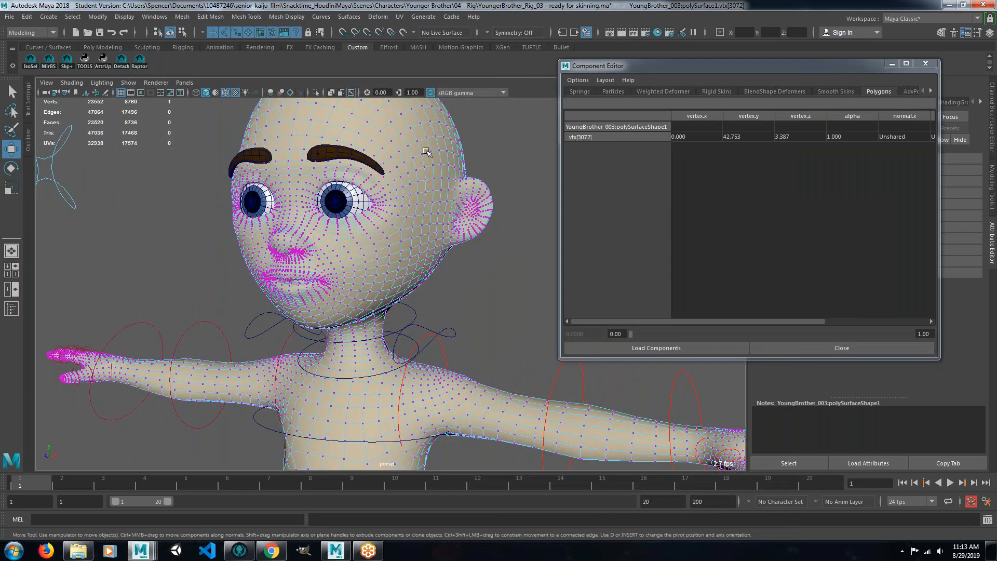
alt+middle_drag(323, 136, 330, 205)
alt+drag(329, 205, 350, 207)
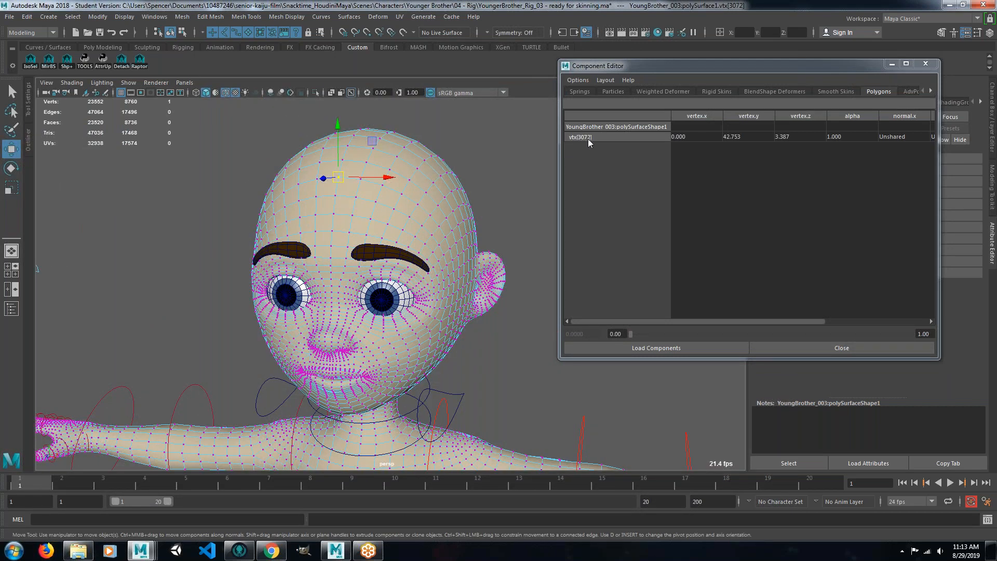
alt+drag(423, 171, 357, 209)
scroll(357, 209, up, 5)
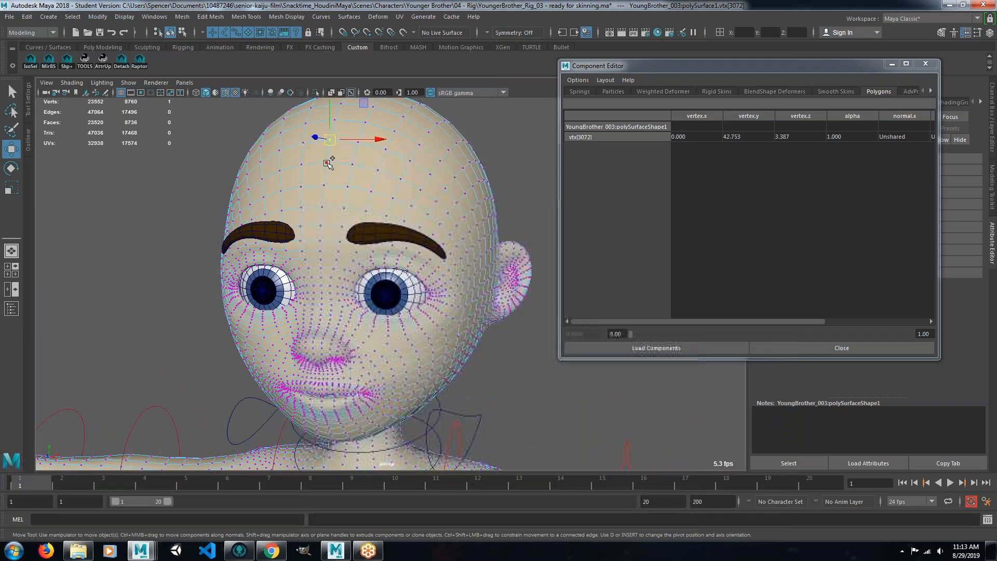
Add five more vertices down the forehead's centre line to the selection so the Component Editor lists them.
shift+click(325, 186)
shift+click(327, 206)
shift+click(326, 218)
shift+click(323, 229)
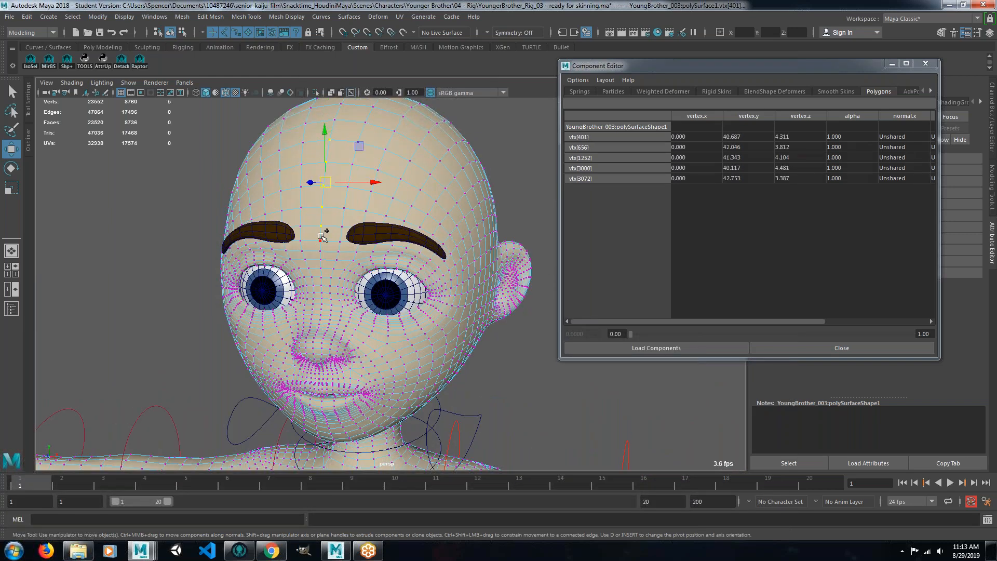
shift+click(322, 240)
Examine the selected forehead vertices from several angles against their numbered entries in the Component Editor.
alt+drag(395, 242, 434, 233)
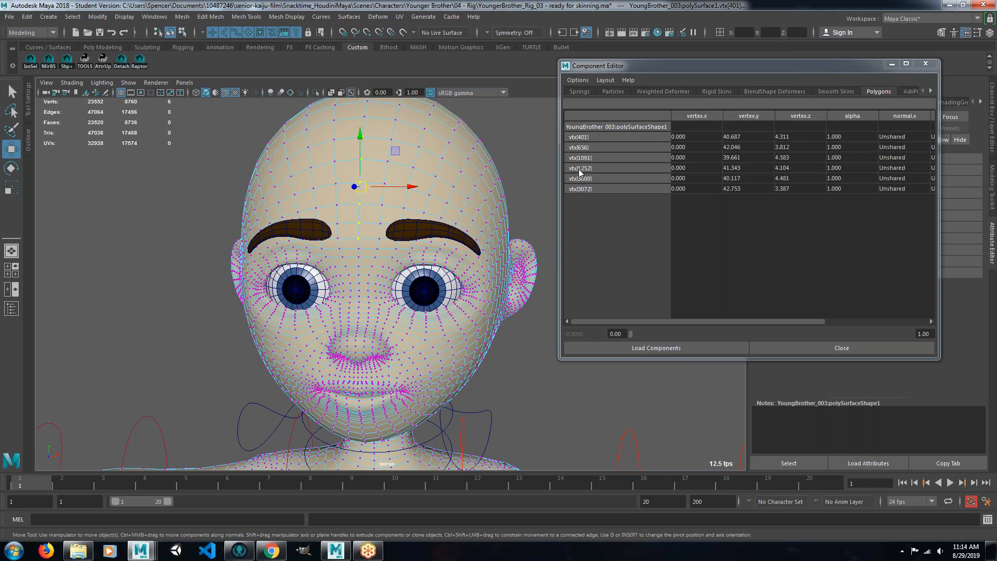
alt+drag(392, 212, 376, 212)
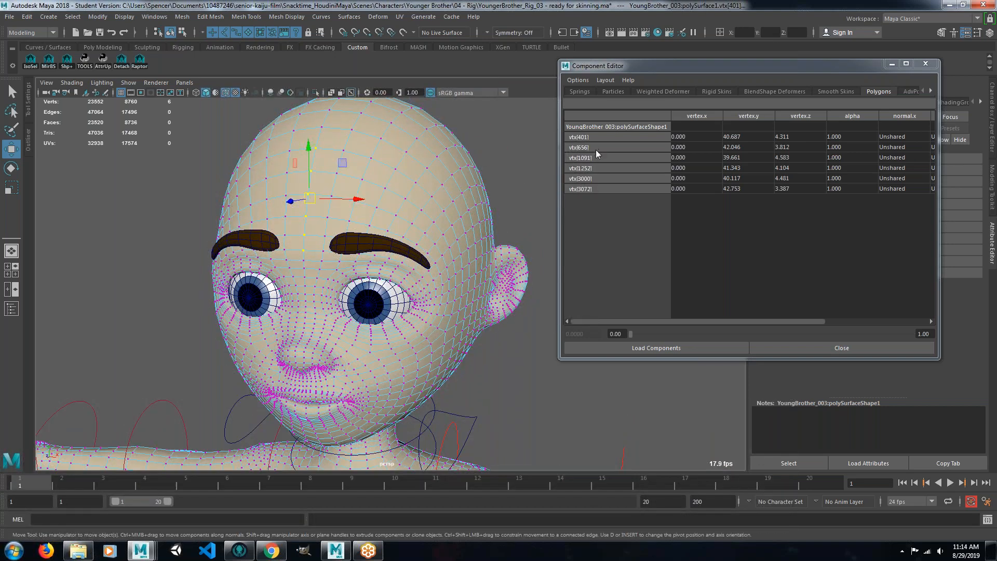
scroll(392, 193, down, 3)
scroll(392, 205, down, 4)
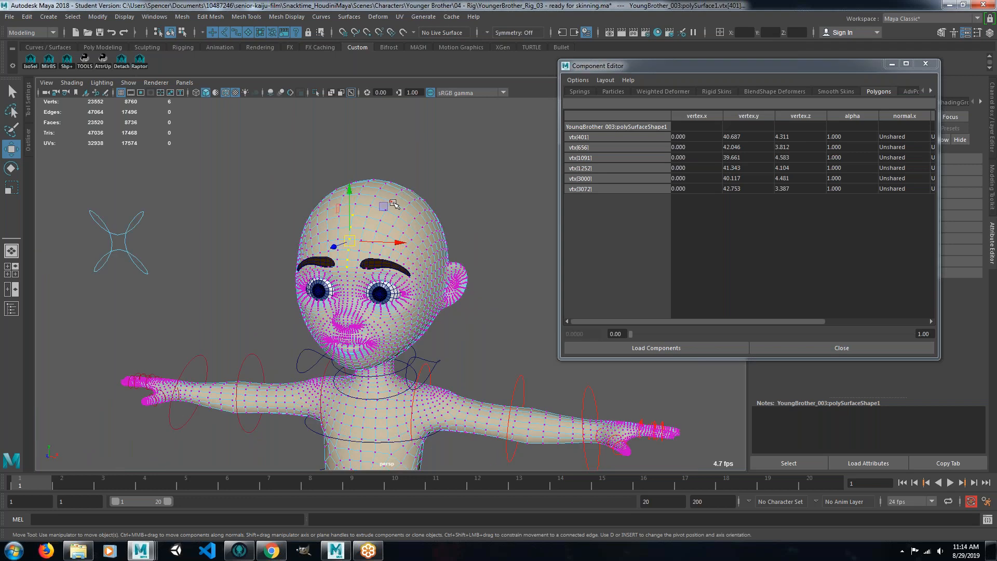
alt+drag(354, 245, 395, 242)
scroll(407, 229, up, 2)
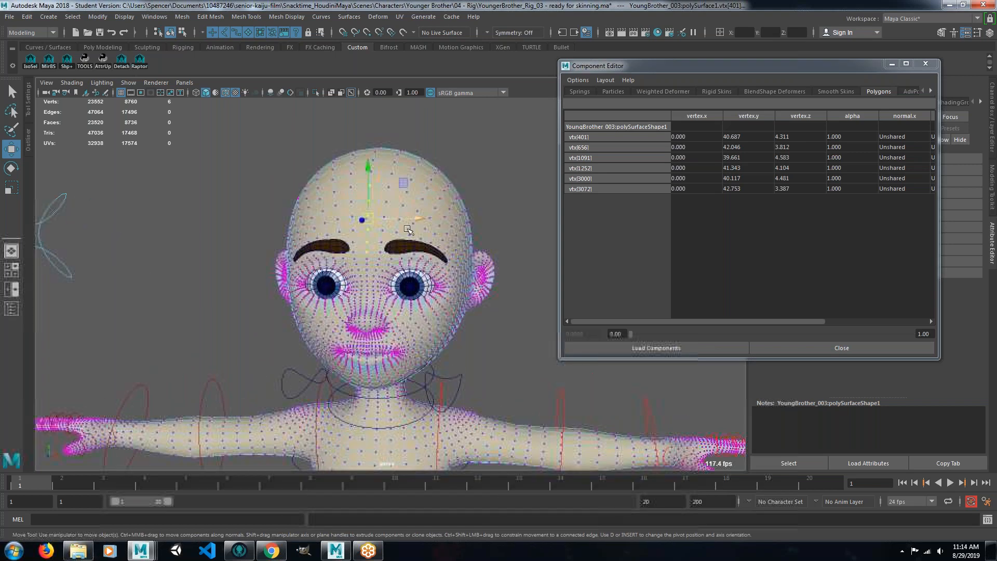
alt+right_drag(408, 229, 435, 177)
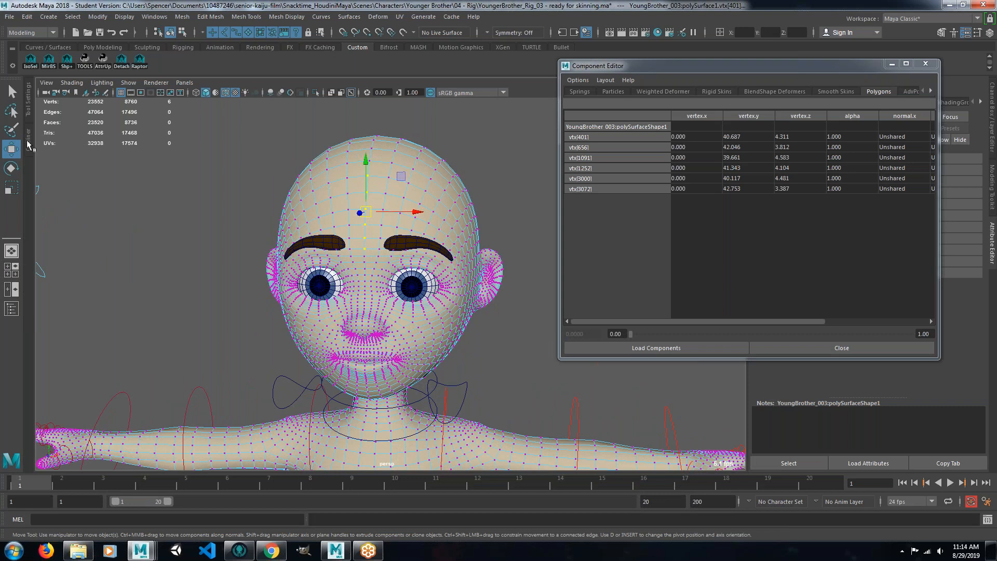
Duplicate the YoungBrother_003:polySurface1 body mesh and hide the original.
click(28, 141)
click(109, 281)
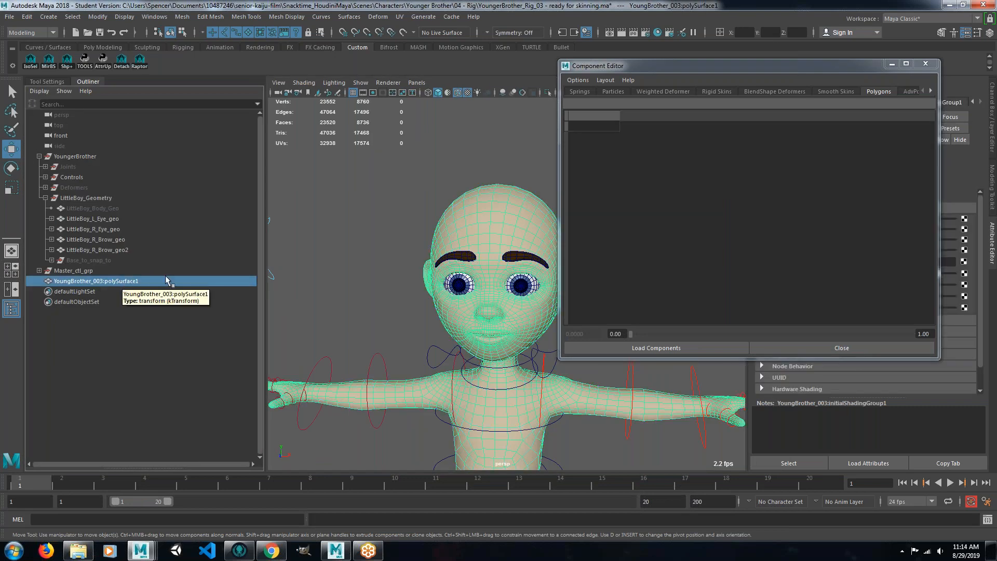
key(ctrl+d)
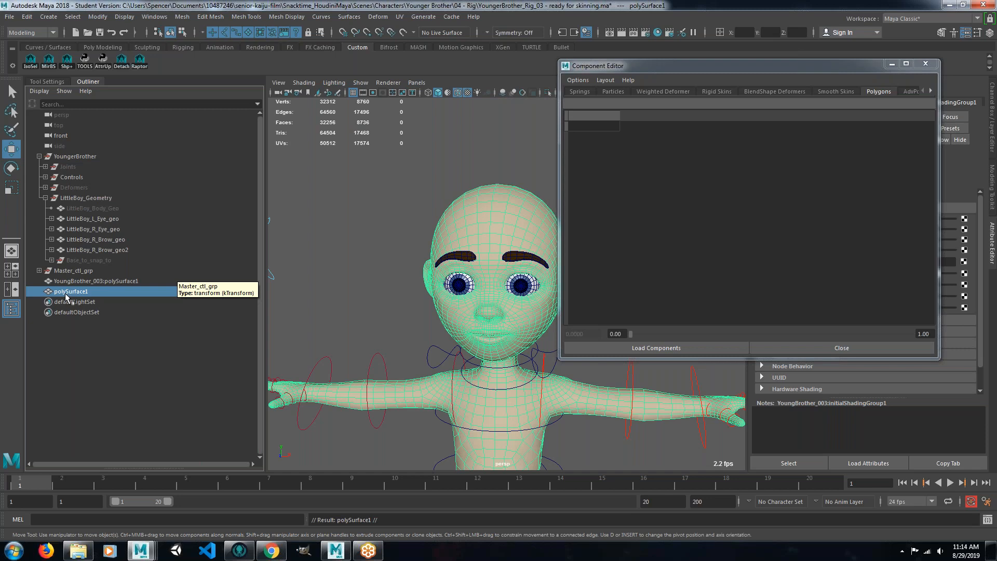
click(106, 281)
key(h)
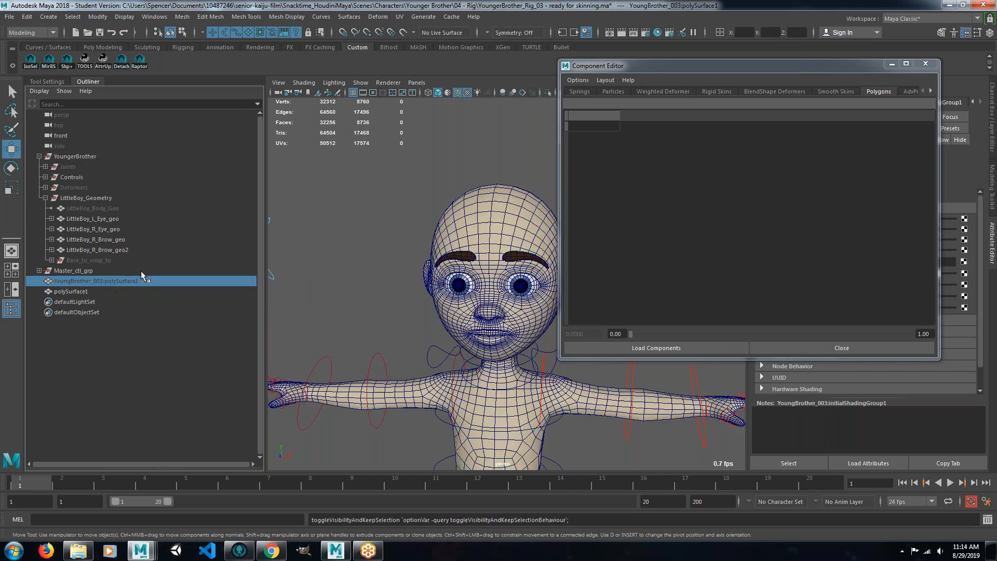
On the duplicate mesh, delete face loops at the neck base and the body geometry below them.
click(483, 209)
alt+drag(483, 235, 394, 218)
mouse_move(395, 218)
alt+right_down()
mouse_move(384, 189)
mouse_move(356, 191)
mouse_move(387, 218)
alt+right_up()
alt+drag(405, 347, 345, 332)
alt+right_drag(345, 332, 429, 360)
alt+middle_drag(429, 361, 483, 292)
alt+right_drag(482, 292, 467, 309)
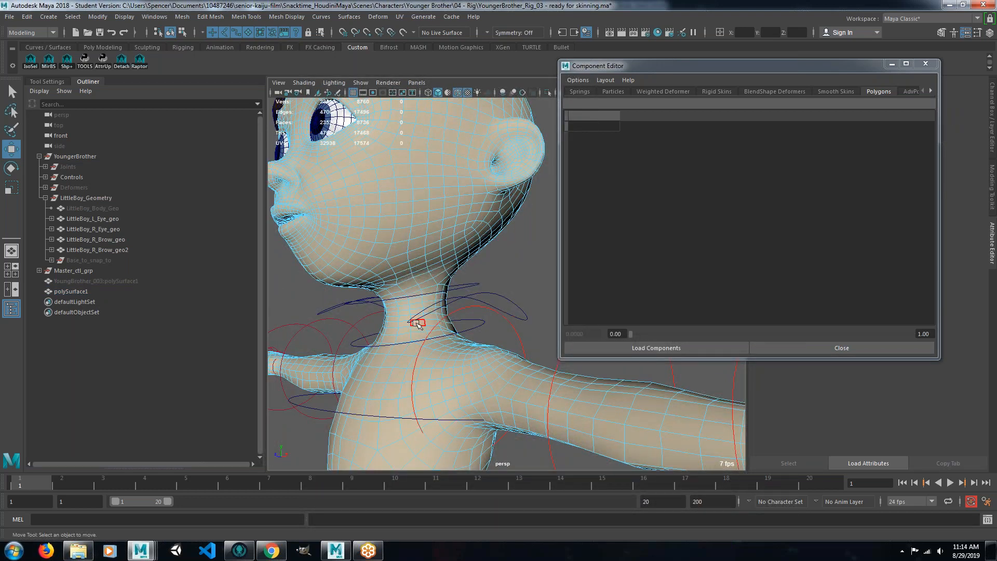
drag(418, 332, 416, 332)
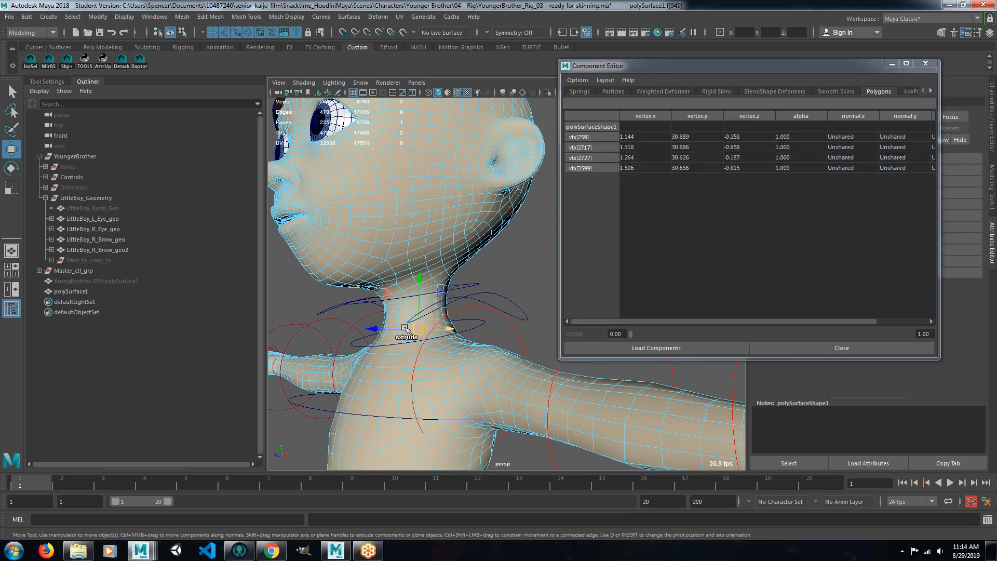
shift+double_click(399, 333)
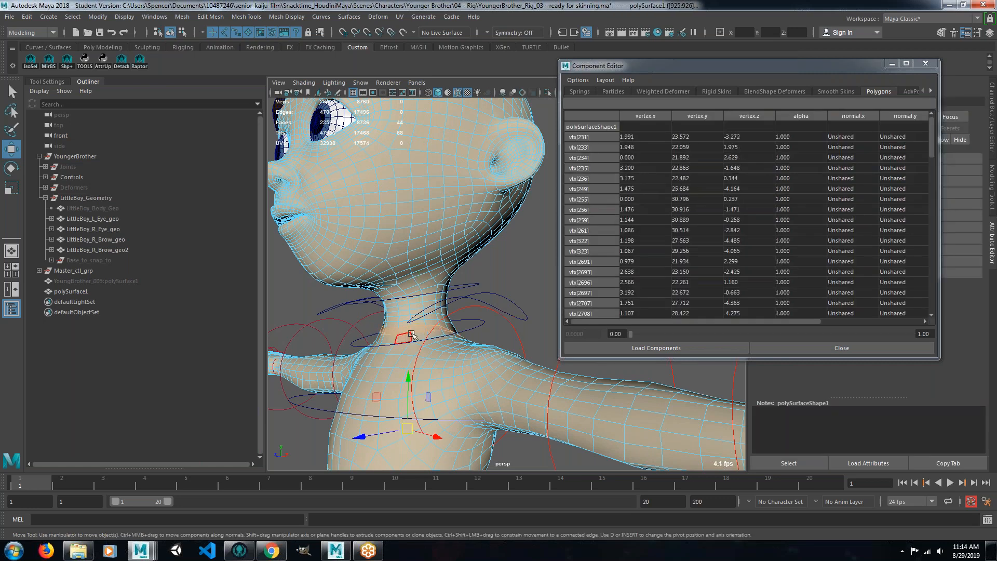
key(Delete)
double_click(404, 352)
key(Delete)
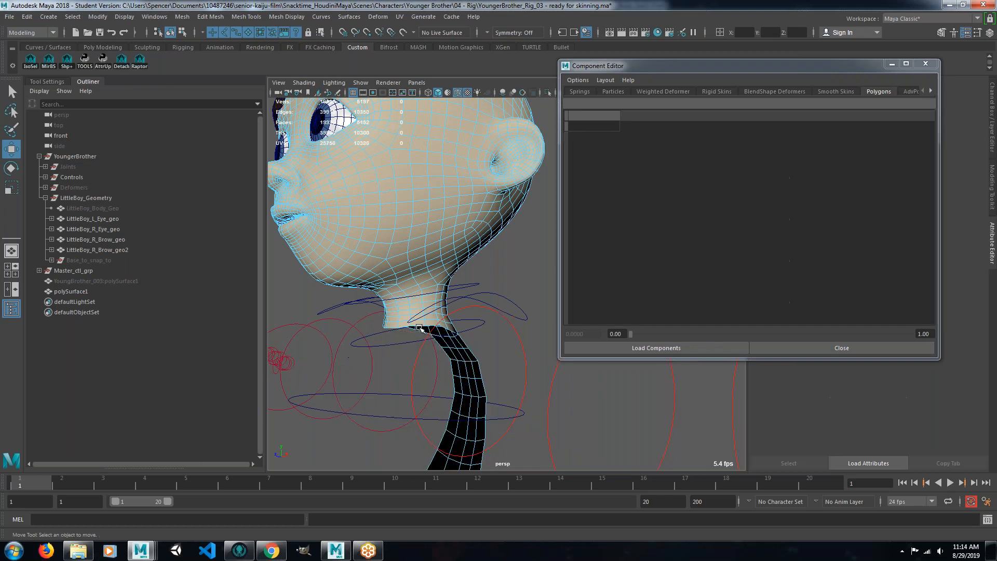
Delete another face loop around the lower neck and the leftover strip down the back, keeping only the head.
click(397, 326)
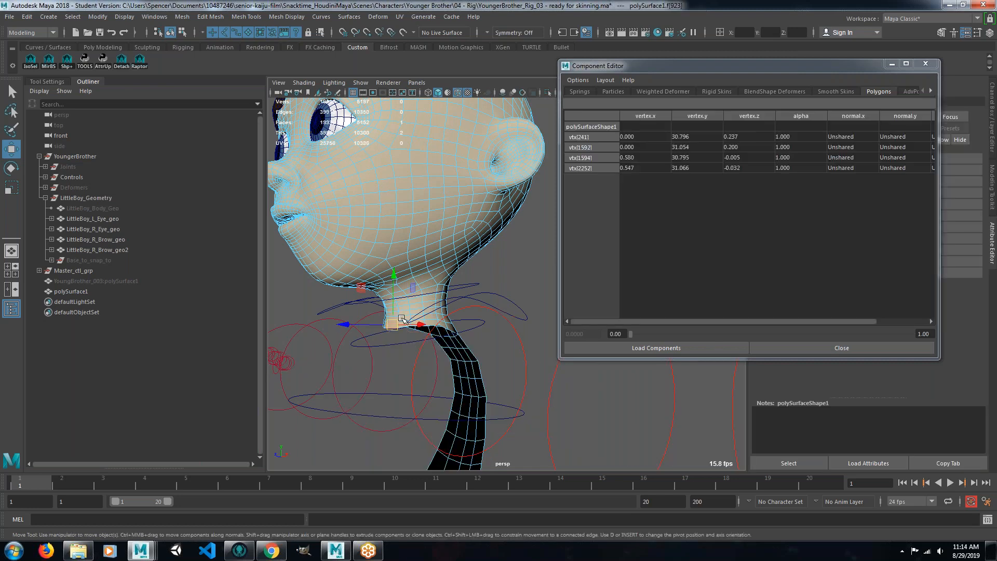
scroll(396, 327, up, 4)
key(q)
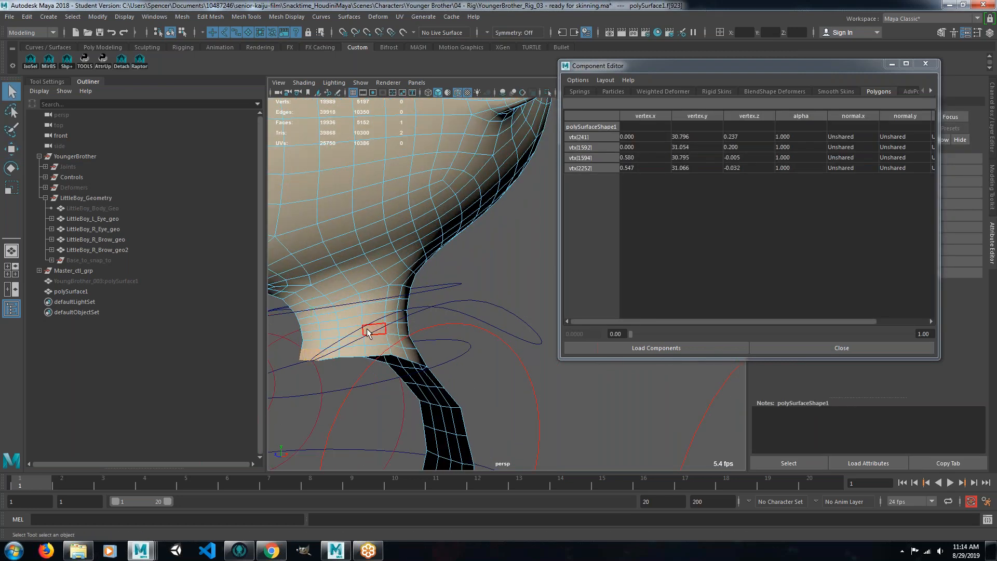
click(374, 342)
shift+double_click(377, 341)
key(Delete)
double_click(392, 348)
key(Delete)
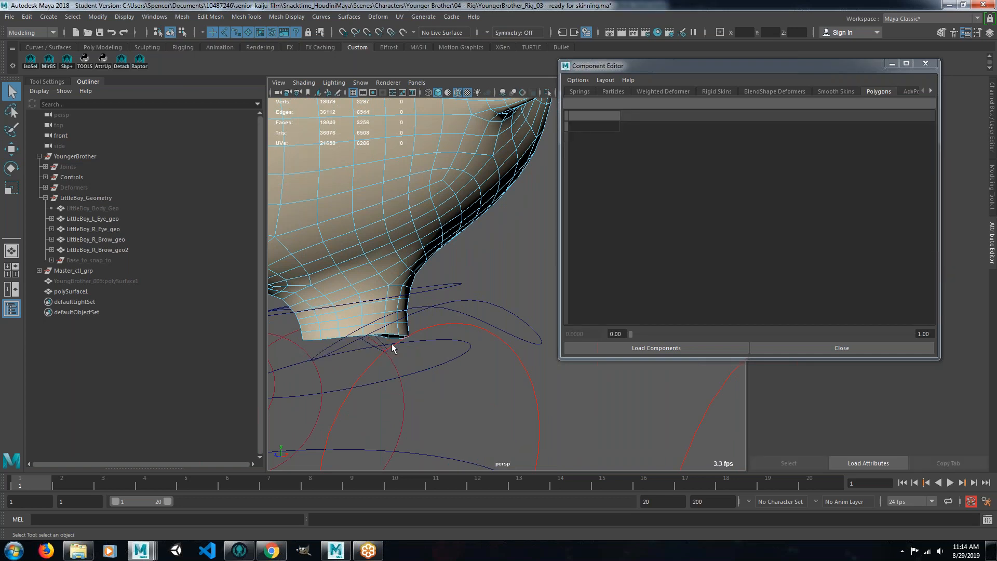
Select the same six forehead centre-line vertices on the head-only copy and examine their vertex numbers and positions in the Component Editor.
scroll(391, 347, down, 3)
alt+drag(392, 219, 453, 151)
right_drag(421, 251, 372, 252)
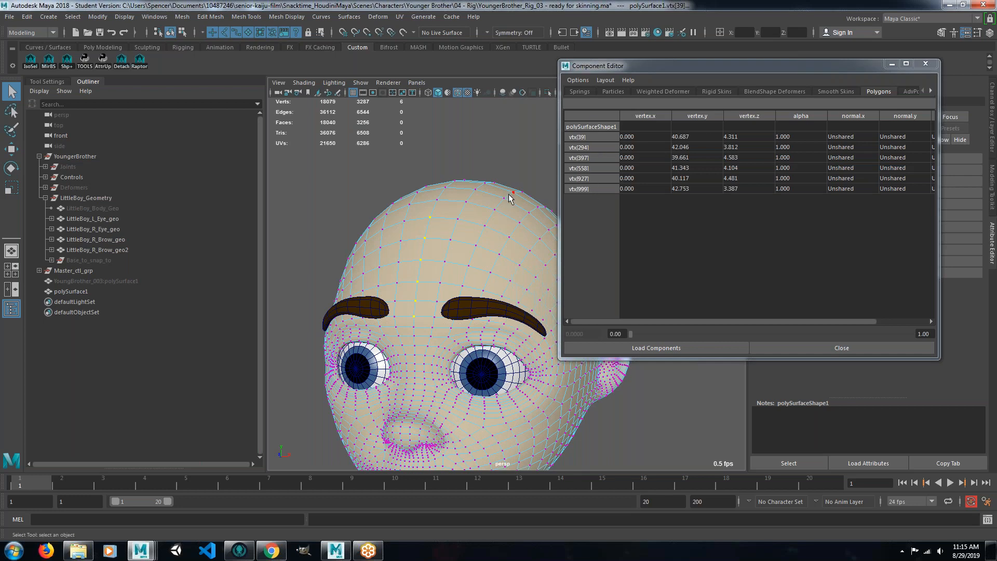
alt+drag(509, 197, 430, 230)
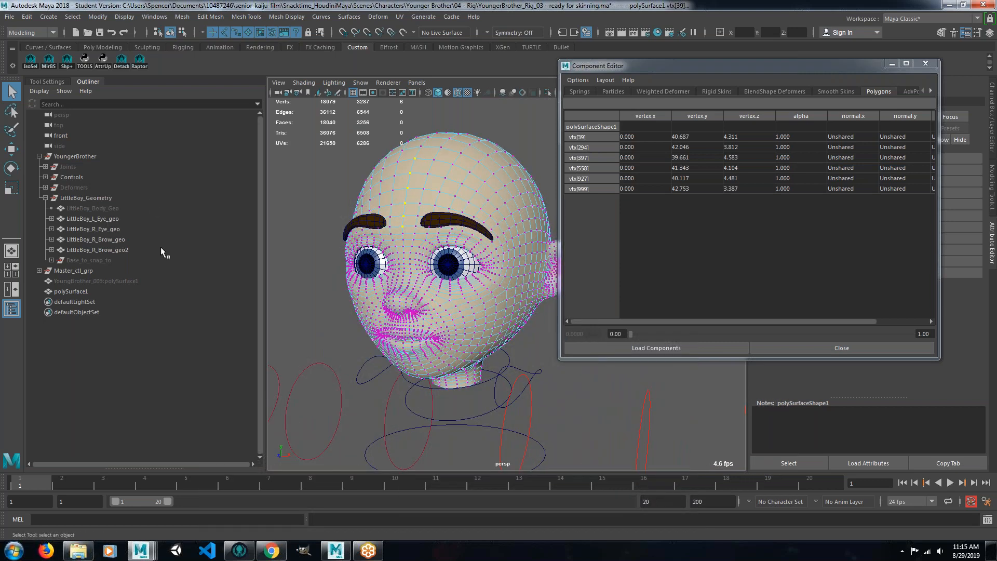
scroll(431, 280, down, 5)
scroll(431, 280, up, 5)
alt+drag(384, 229, 414, 244)
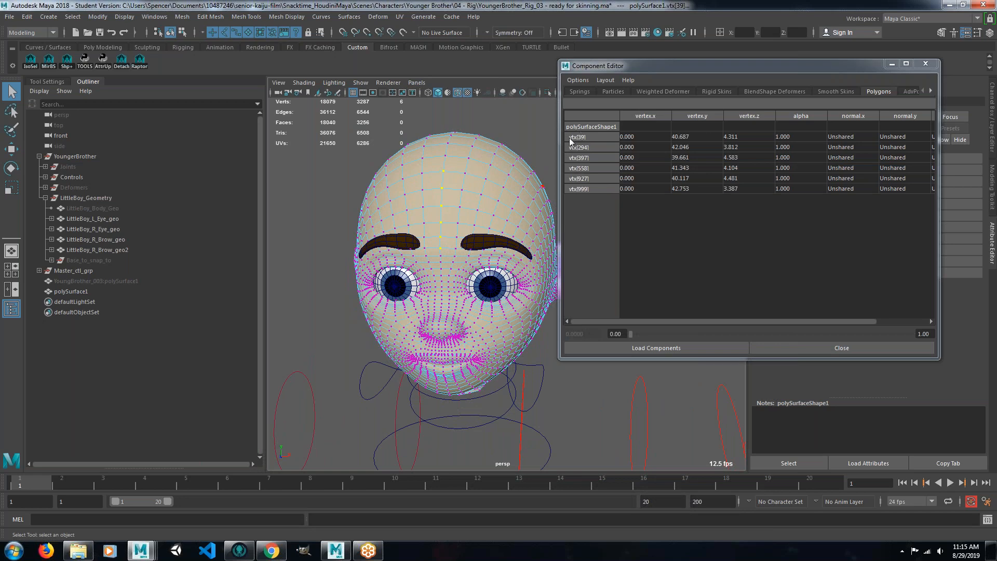
alt+drag(485, 216, 450, 221)
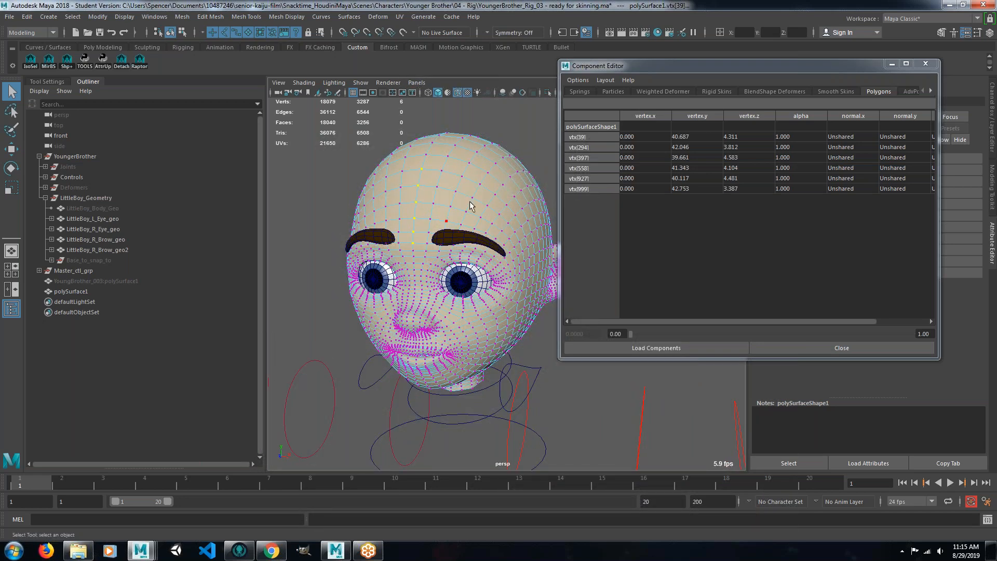
alt+drag(492, 200, 430, 163)
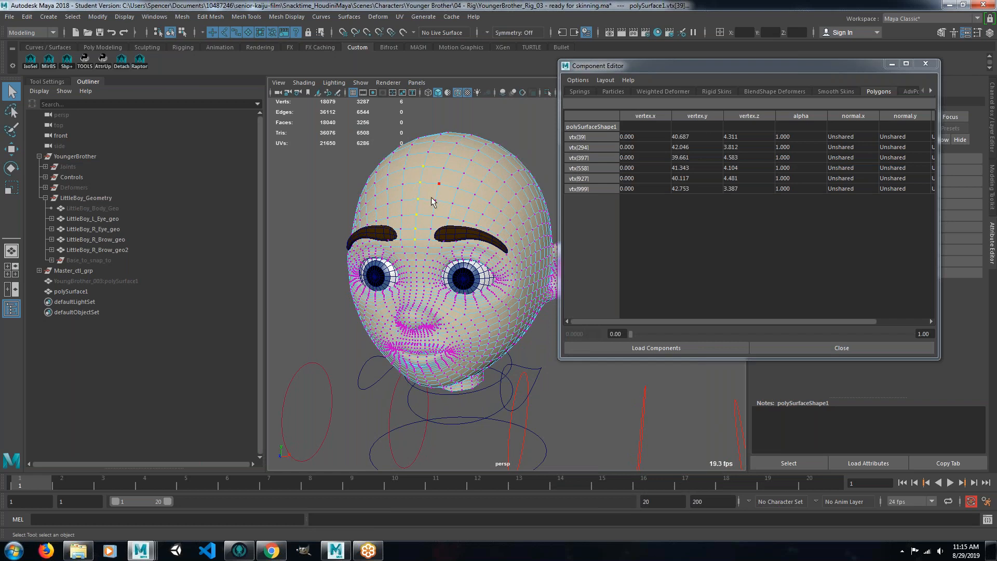
scroll(444, 208, down, 2)
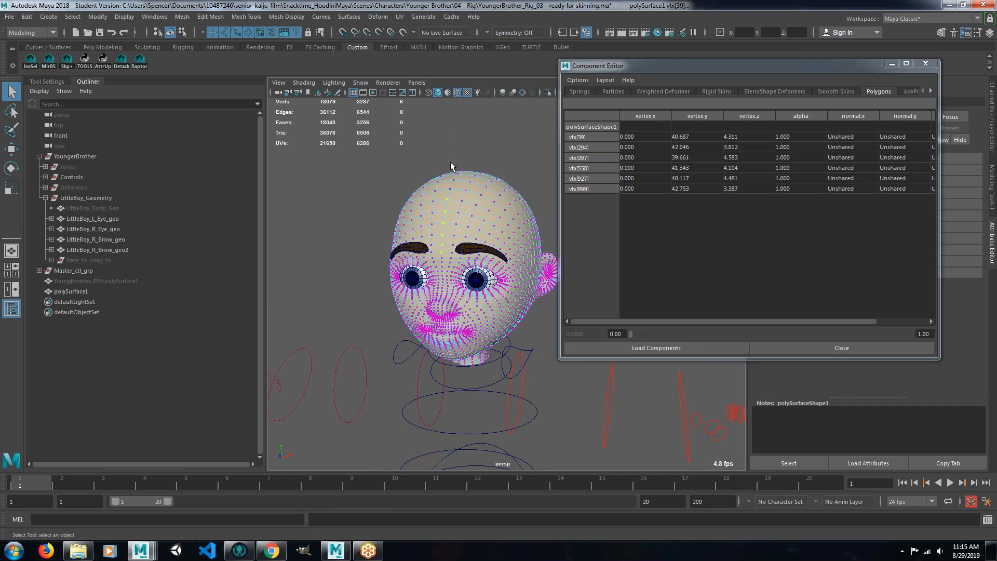
alt+drag(421, 219, 463, 205)
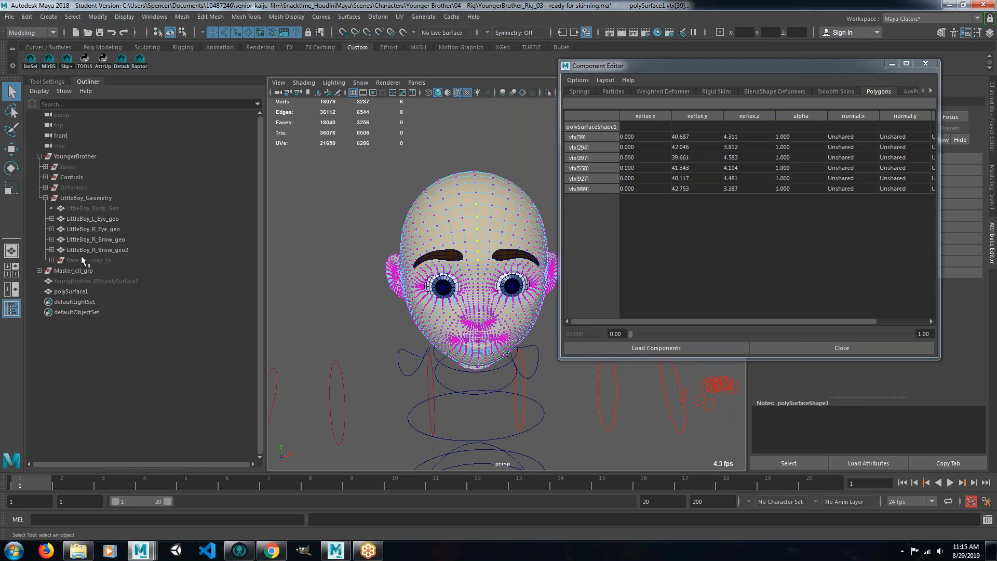
Unhide the YoungBrother_003:polySurface1 body and select individual vertices on its chest and shoulder area in vertex mode.
click(96, 281)
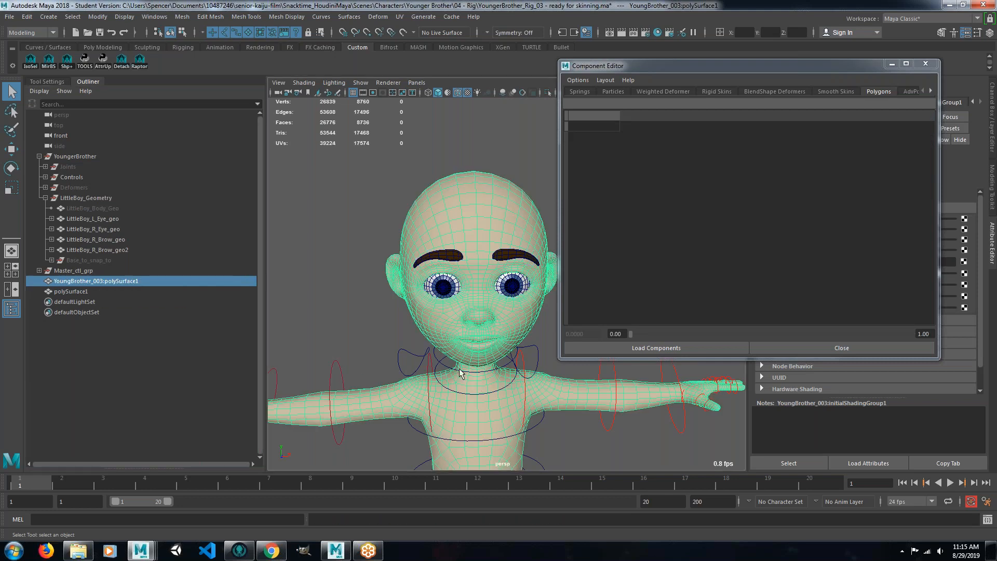
alt+drag(423, 379, 414, 328)
alt+right_drag(413, 328, 434, 333)
right_drag(445, 262, 416, 265)
click(457, 418)
click(452, 456)
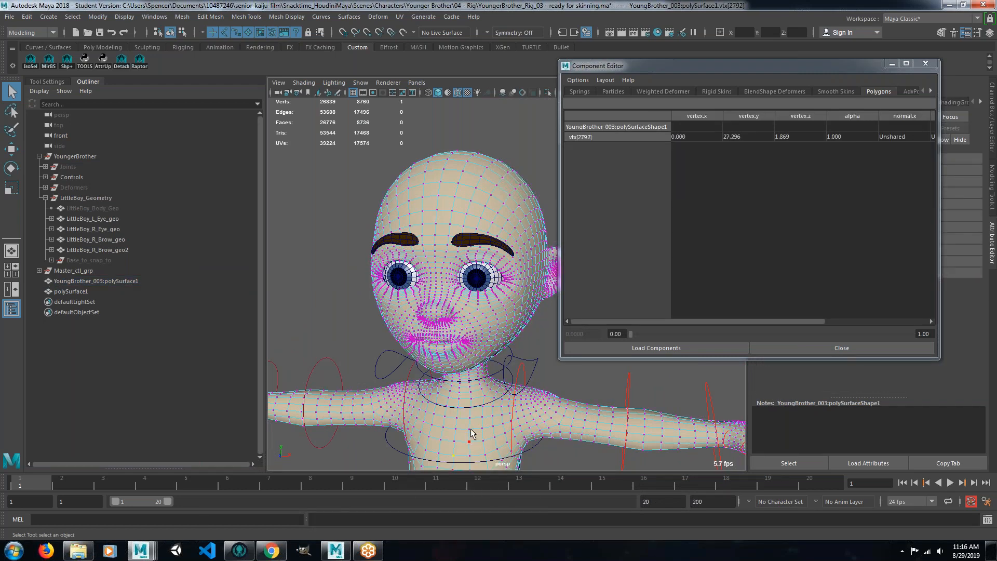
click(502, 415)
Inspect the Component Editor entries of single vertices on the shoulder and along the torso's centre line.
alt+drag(481, 404, 491, 385)
alt+middle_drag(488, 374, 430, 295)
alt+drag(344, 154, 366, 132)
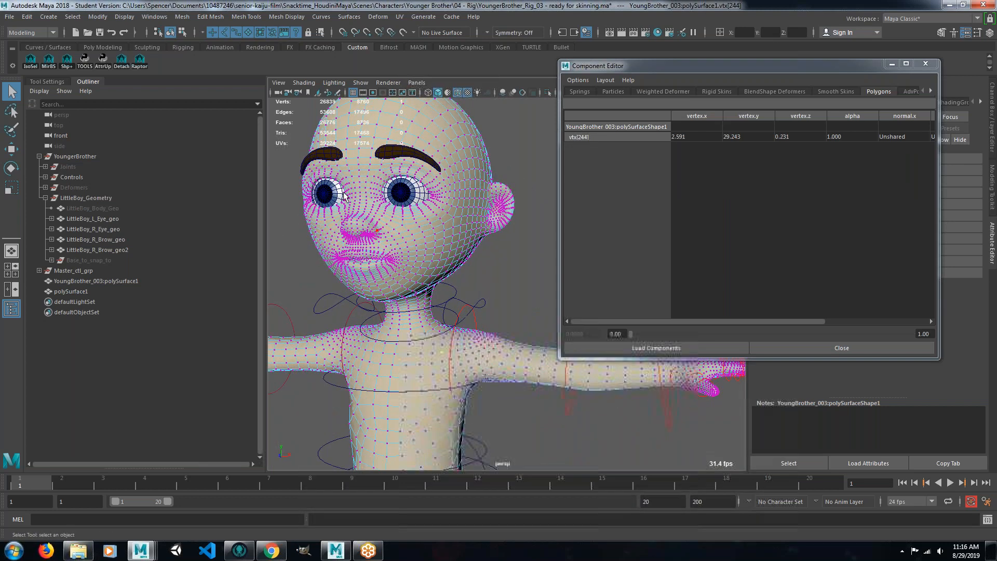
click(483, 337)
click(387, 407)
click(388, 420)
click(388, 406)
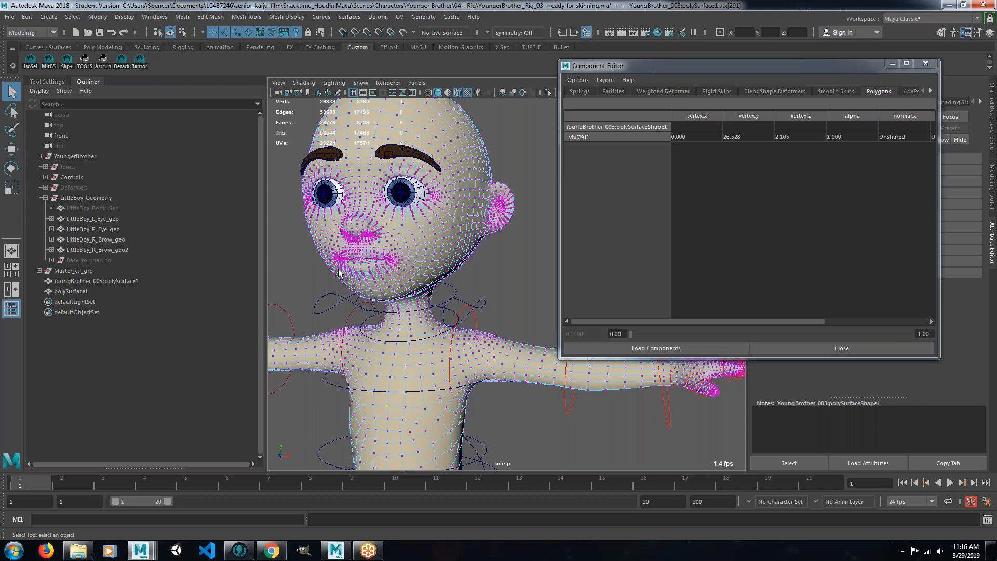
Examine the full body's vertices across the face, arms and torso from front and three-quarter views.
alt+drag(398, 256, 467, 262)
scroll(468, 319, down, 5)
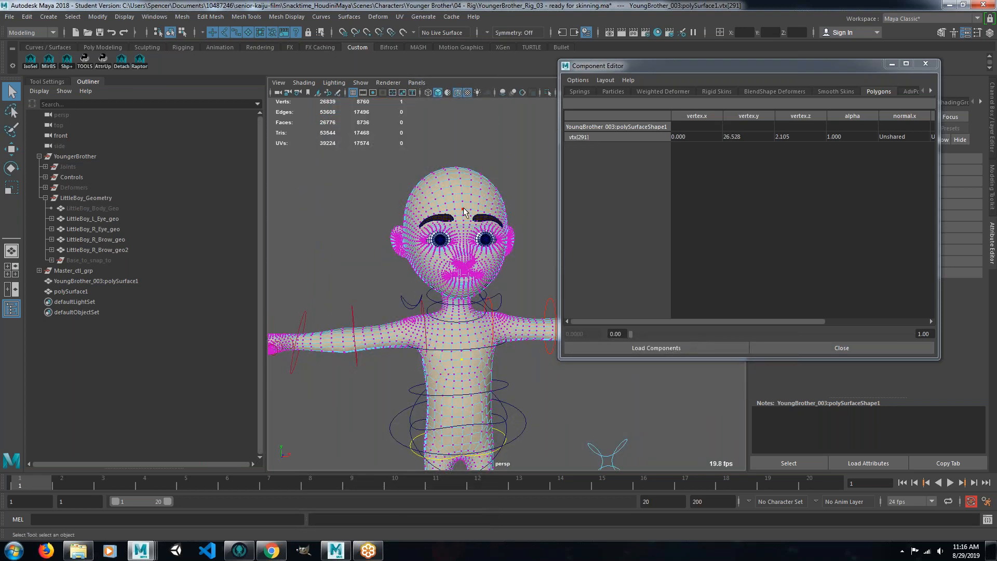
alt+drag(483, 212, 430, 195)
scroll(431, 242, up, 4)
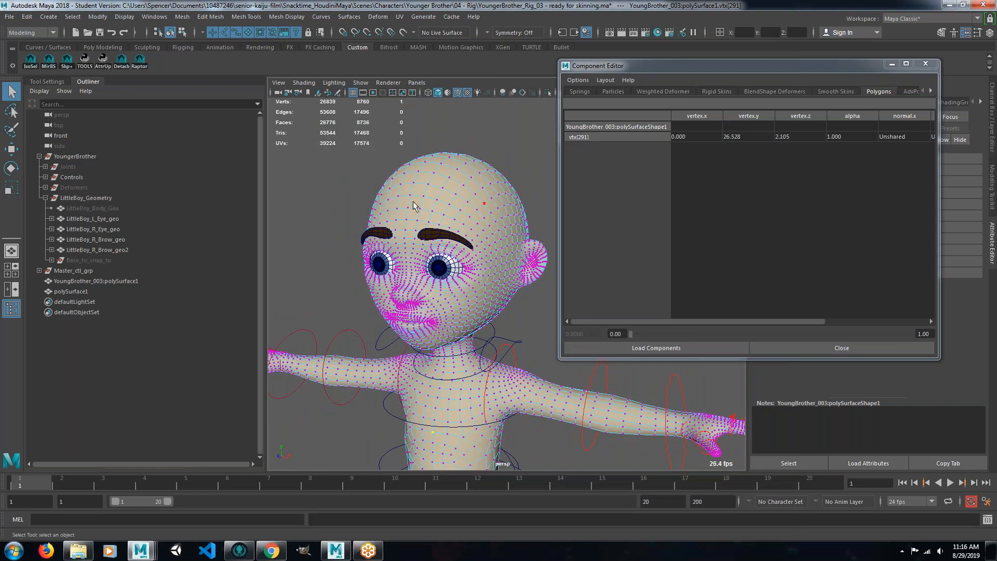
mouse_move(469, 283)
alt+mouse_down()
mouse_move(373, 291)
mouse_move(467, 281)
alt+mouse_up()
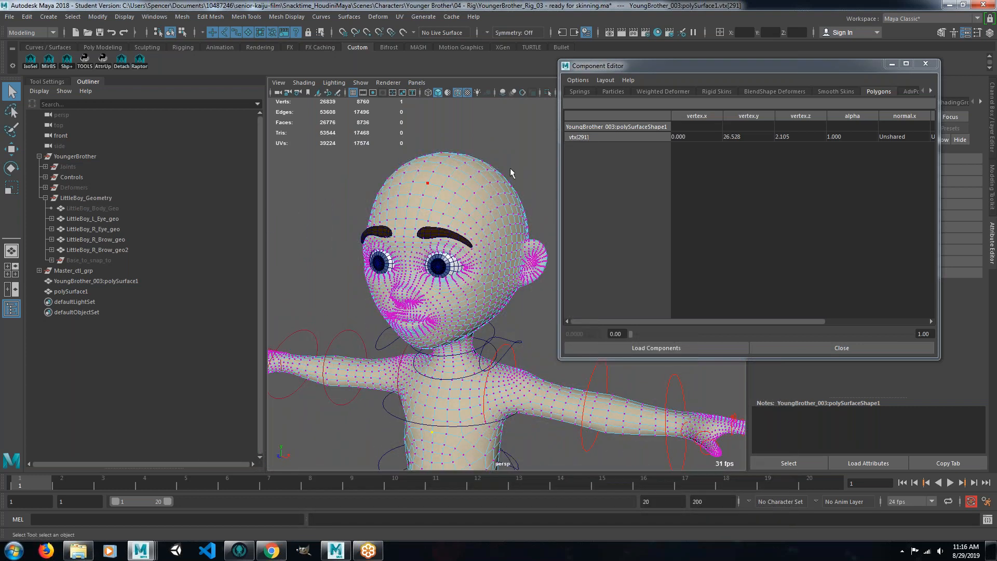
alt+drag(417, 209, 465, 194)
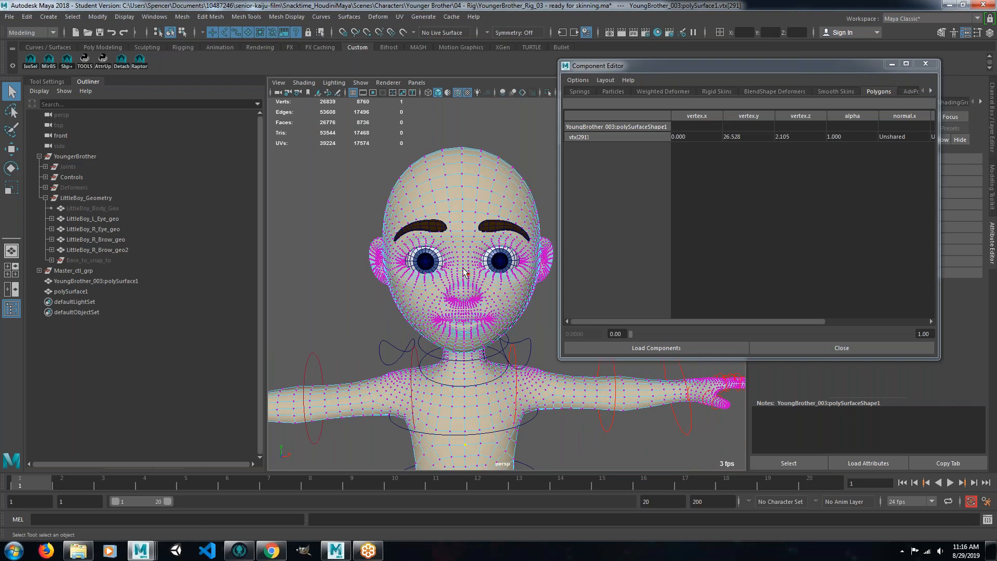
alt+drag(467, 297, 429, 279)
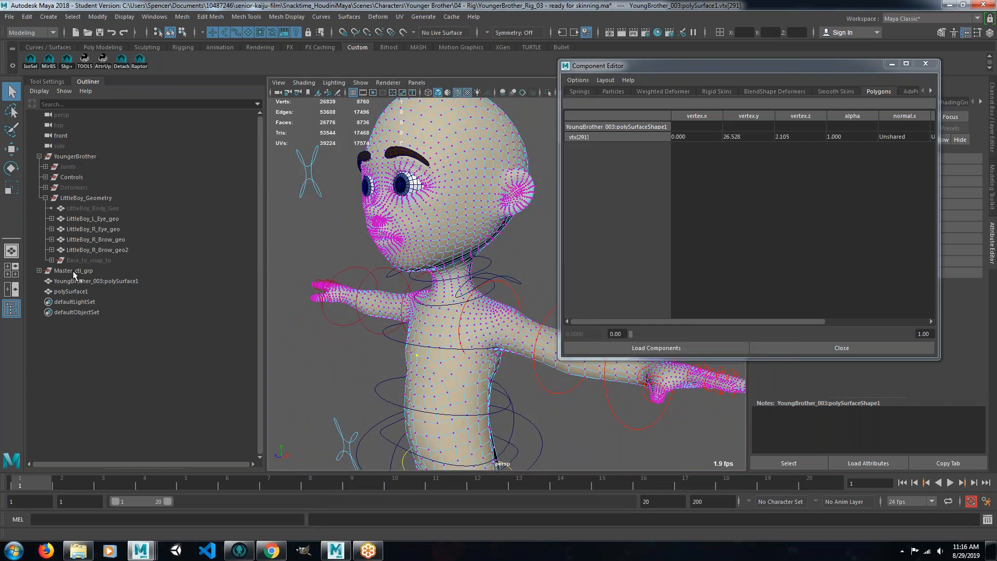
Delete the head-only copy polySurface1 and select the full body mesh YoungBrother_003:polySurface1.
click(71, 291)
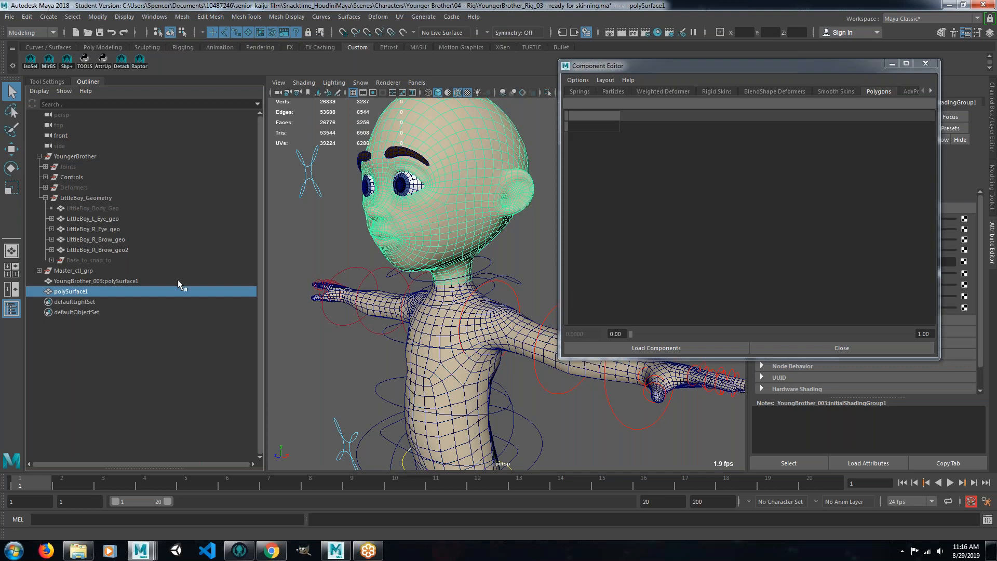
key(Delete)
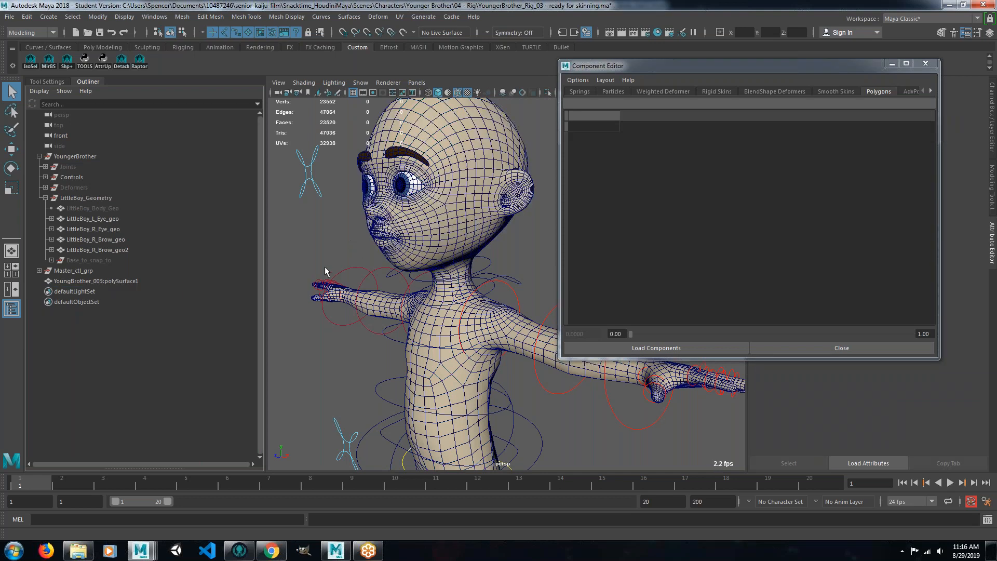
click(87, 280)
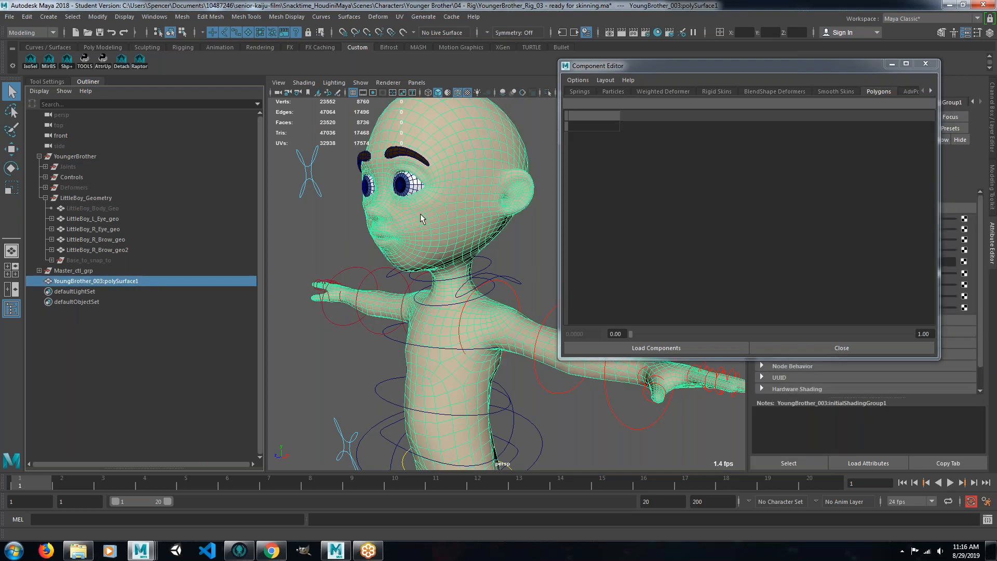
Duplicate the full body mesh YoungBrother_003:polySurface1 and minimize the Component Editor.
key(ctrl+d)
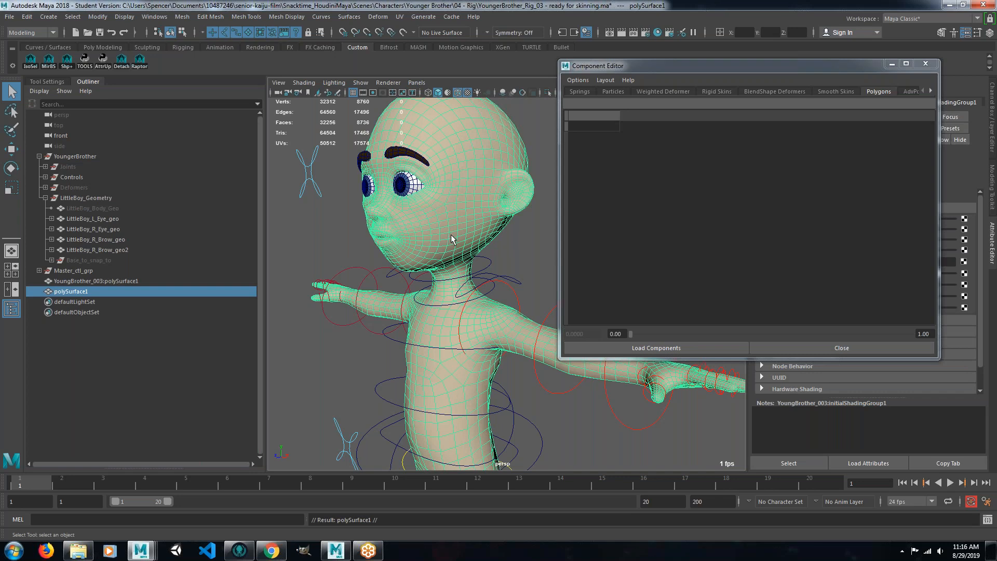
click(891, 64)
alt+drag(467, 265, 540, 239)
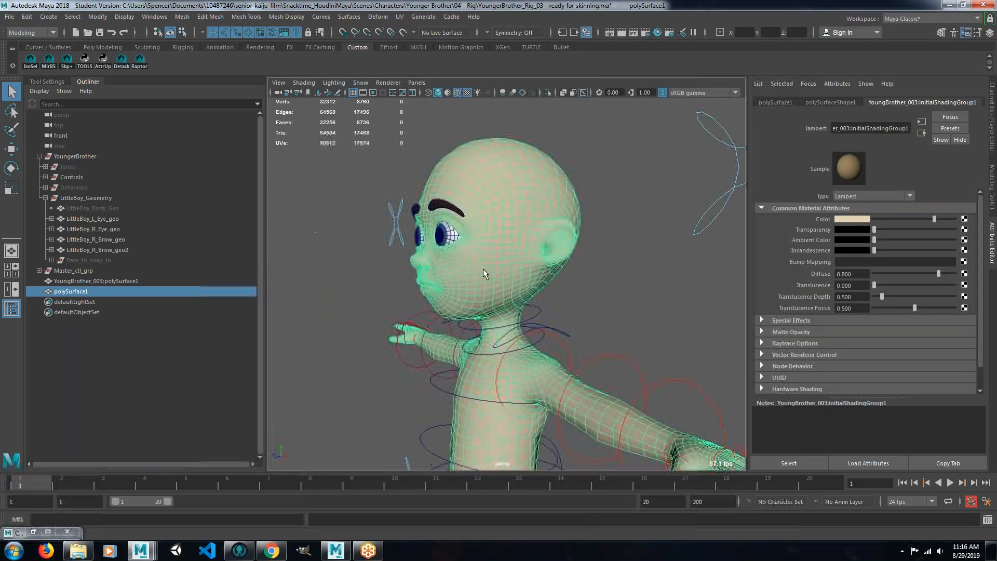
Select the head's faces on the duplicated body in face mode from a side view.
right_drag(499, 209, 502, 239)
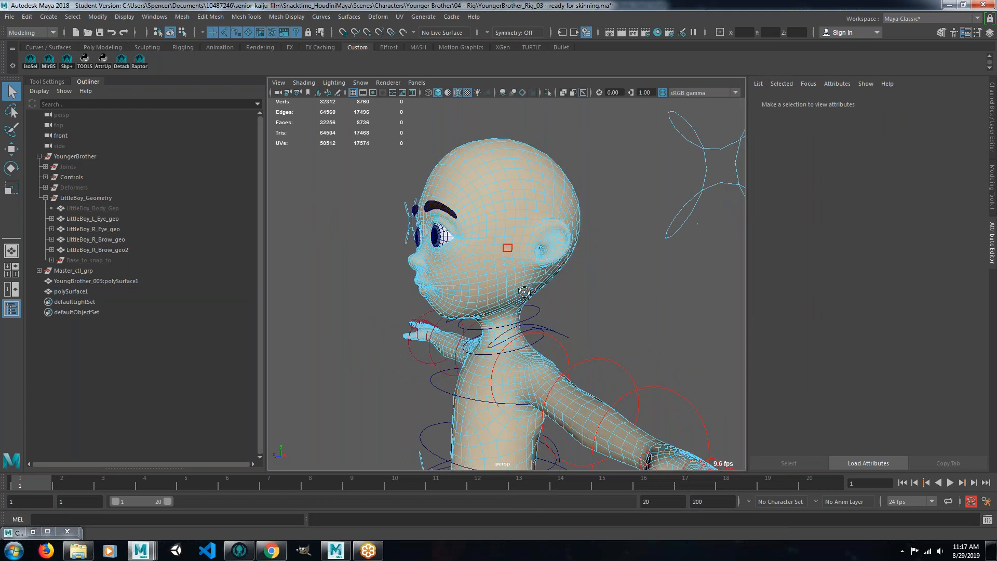
alt+middle_drag(559, 301, 560, 279)
alt+drag(560, 279, 468, 233)
scroll(548, 150, down, 3)
drag(495, 158, 382, 285)
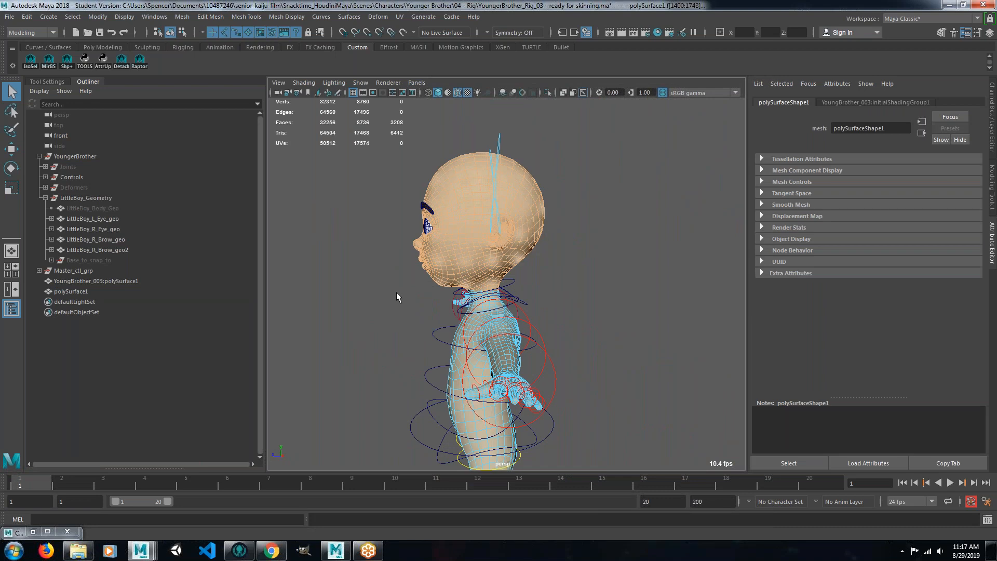
Grow the head's face selection down the neck, then shrink it back toward the upper neck.
key(shift+period)
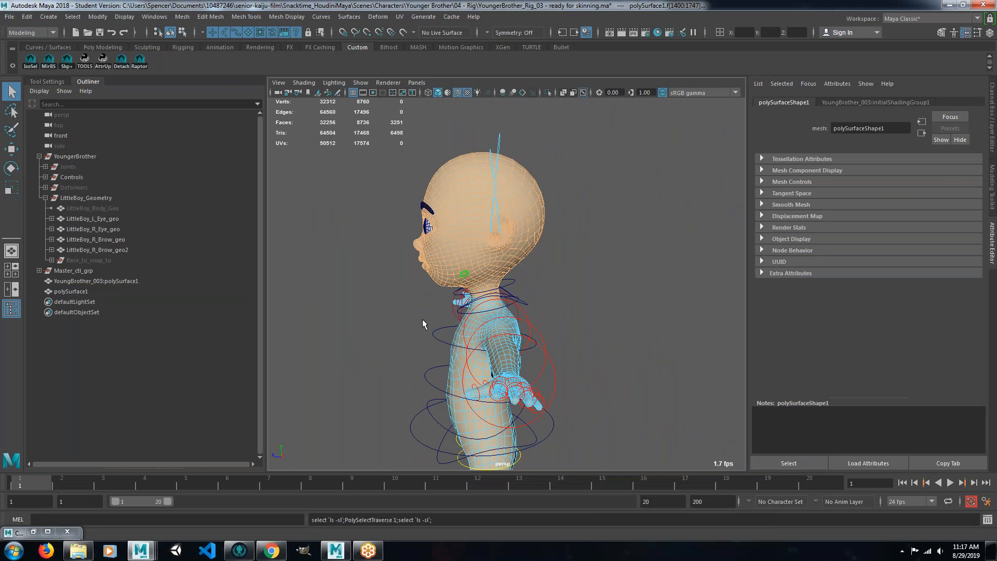
scroll(418, 322, up, 3)
scroll(418, 322, up, 5)
key(shift+period)
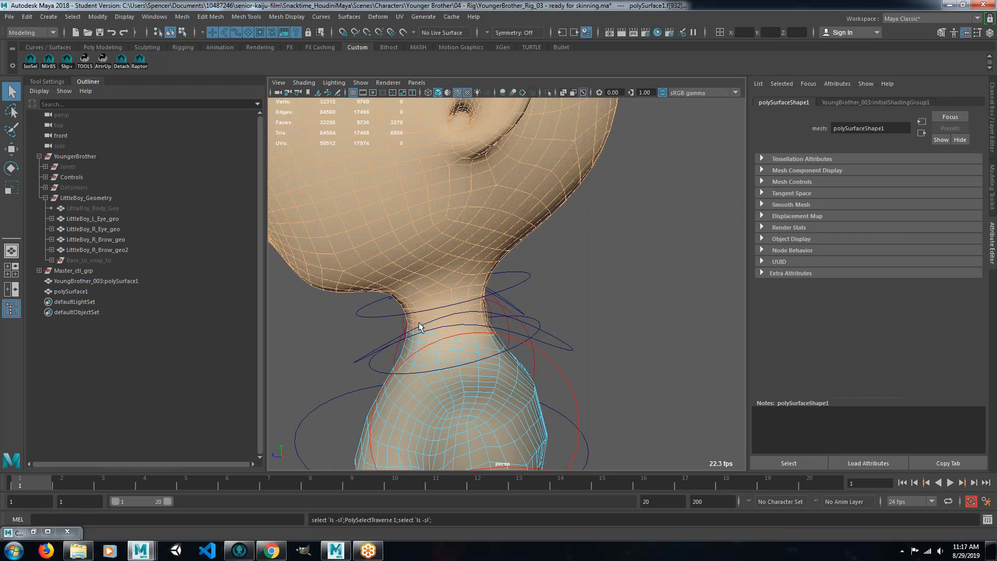
key(shift+comma)
key(shift+comma)
key(shift+comma)
alt+drag(446, 332, 521, 319)
Display the model in wireframe and add the missing faces around the eyes to the head selection.
scroll(499, 312, down, 3)
key(4)
scroll(514, 249, down, 2)
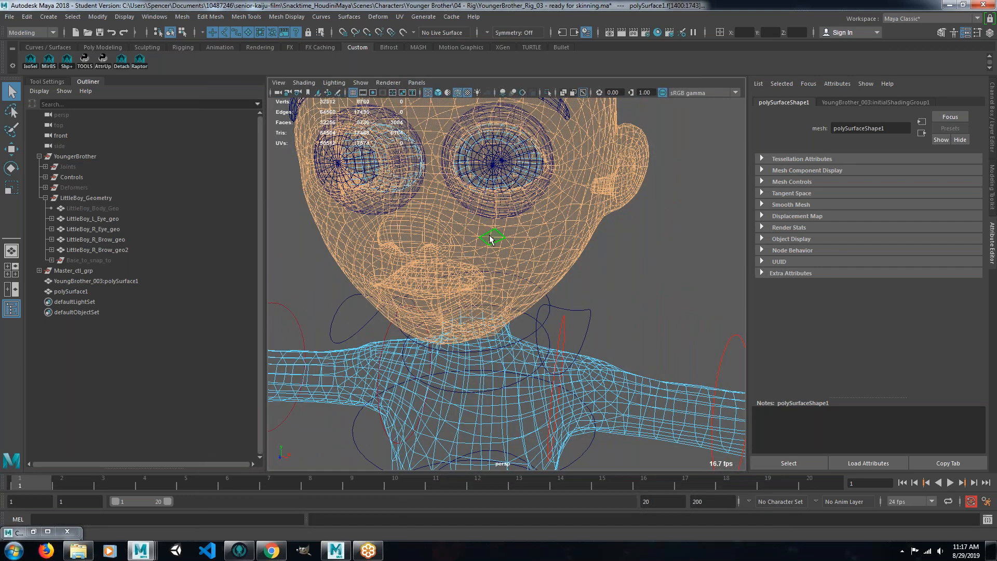
alt+drag(536, 267, 459, 270)
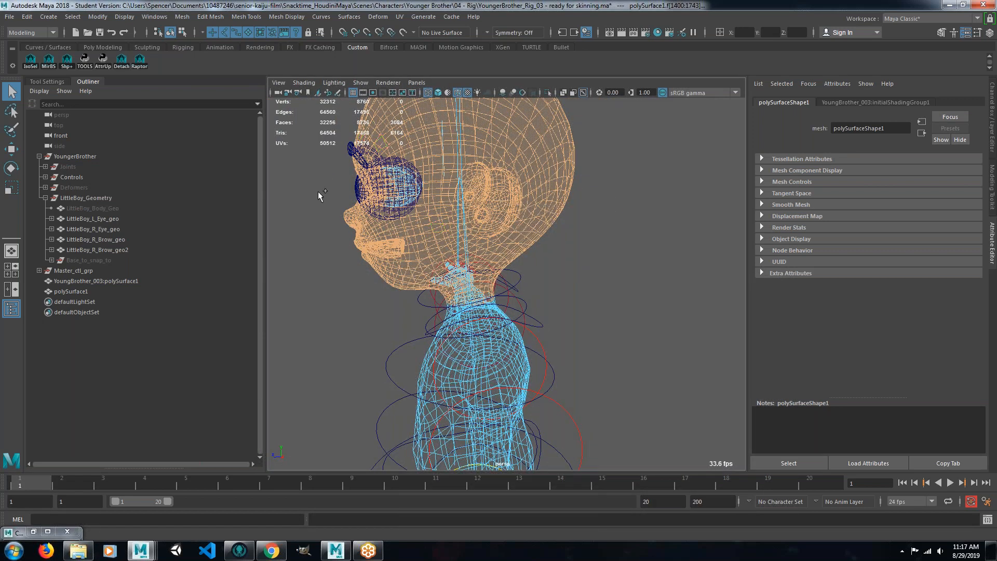
shift+drag(331, 223, 440, 134)
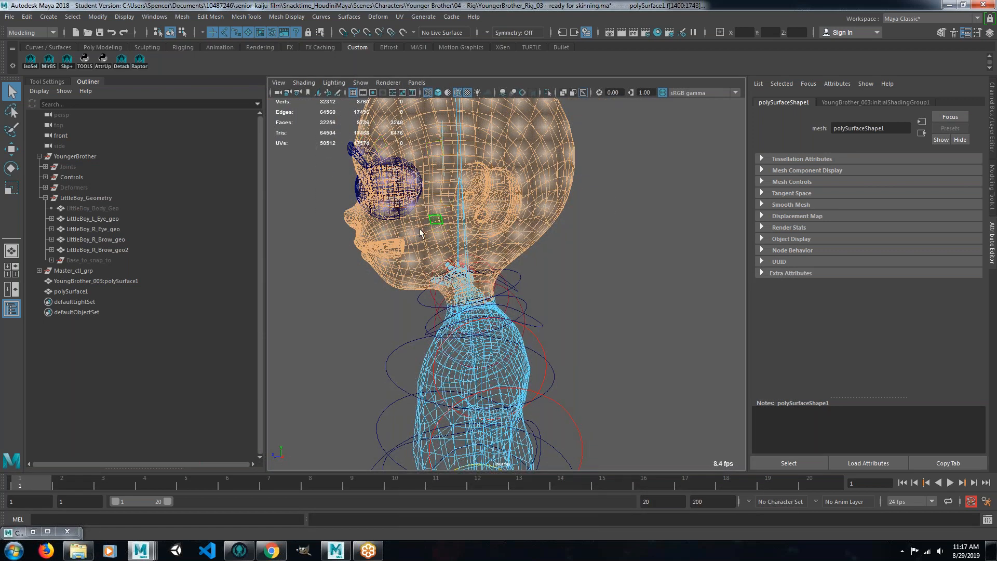
alt+drag(401, 276, 525, 269)
scroll(444, 326, up, 3)
alt+middle_drag(525, 269, 575, 306)
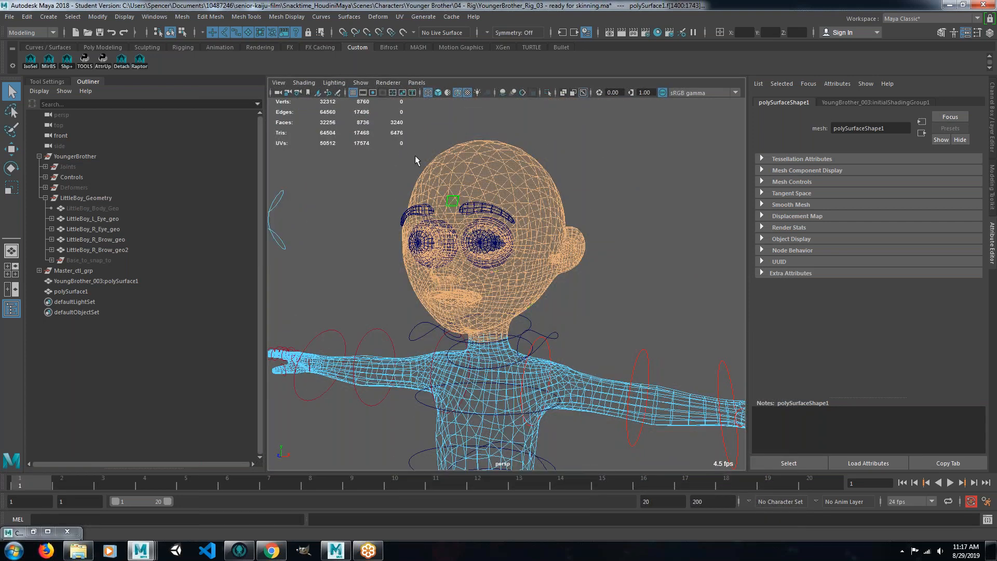
Try to separate the selected head faces from polySurface1 with the Separate command.
click(181, 16)
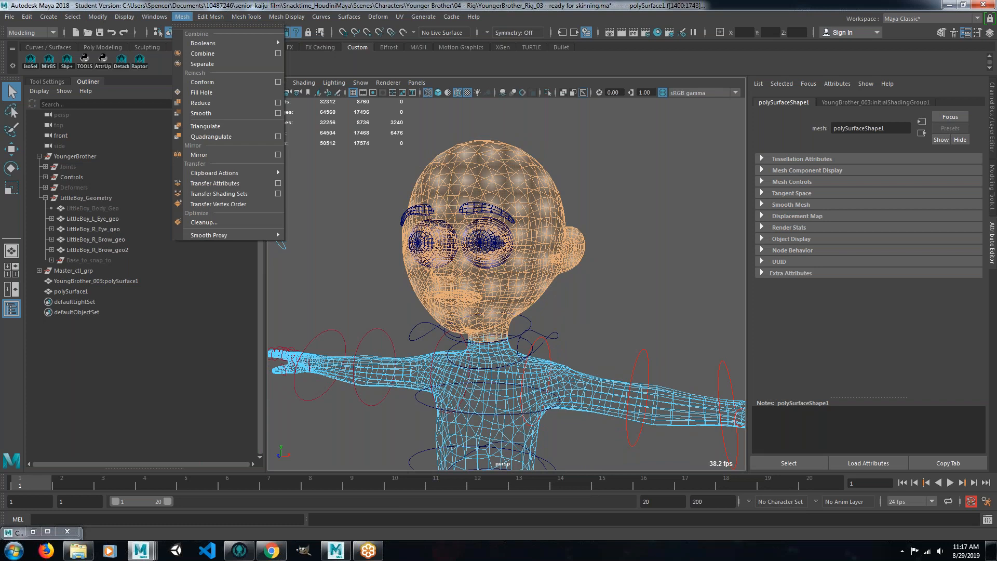
click(203, 64)
click(431, 264)
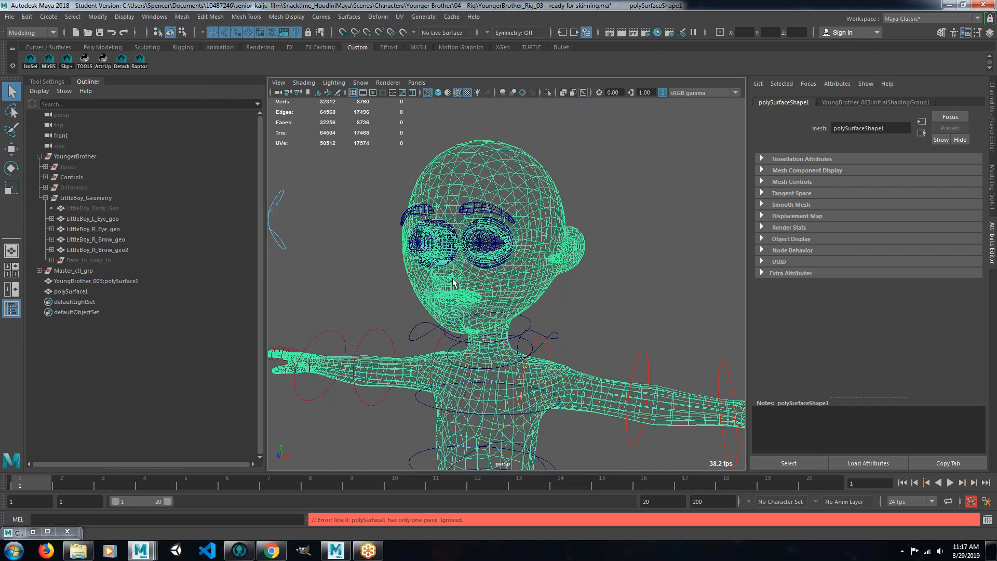
Hide YoungBrother_003:polySurface1 and return to the face selection on the polySurface1 copy.
alt+drag(572, 325, 521, 296)
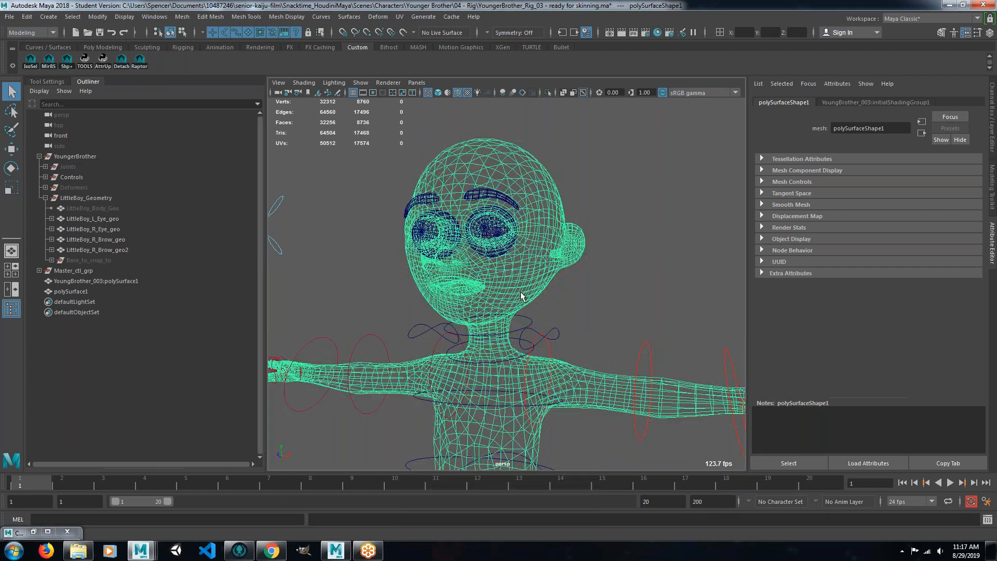
click(98, 281)
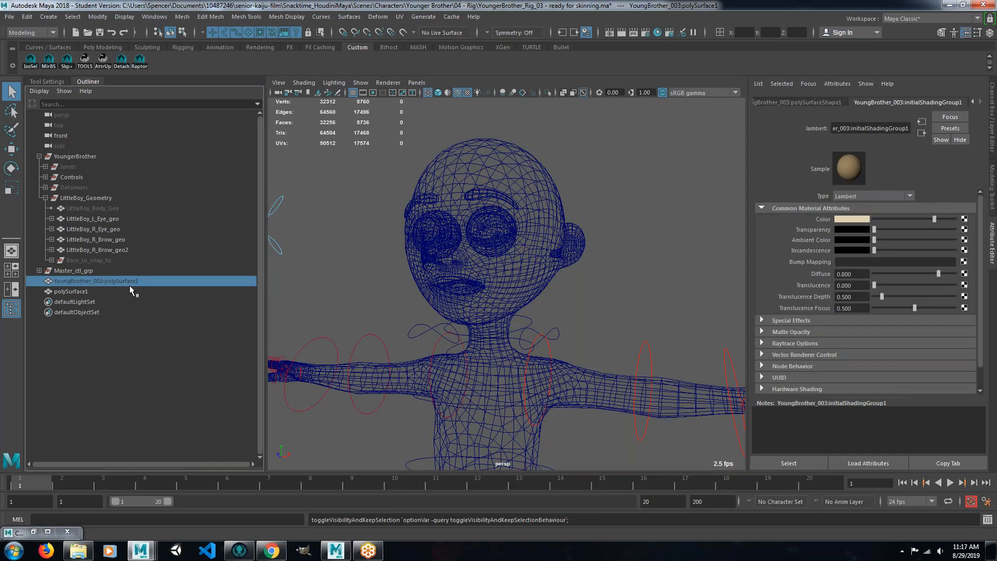
click(81, 292)
right_drag(508, 276, 509, 280)
alt+drag(517, 285, 384, 315)
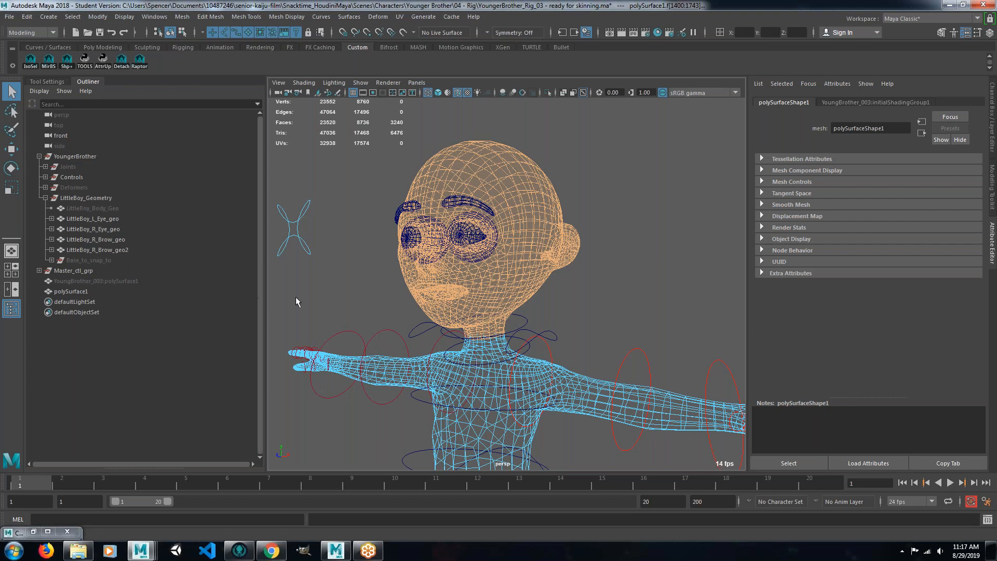
Switch polySurface1 to vertex mode and display it shaded, facing the forehead from the front.
scroll(500, 369, down, 2)
scroll(441, 220, up, 2)
alt+drag(441, 223, 497, 198)
right_click(498, 197)
right_drag(498, 197, 448, 196)
alt+drag(447, 195, 376, 202)
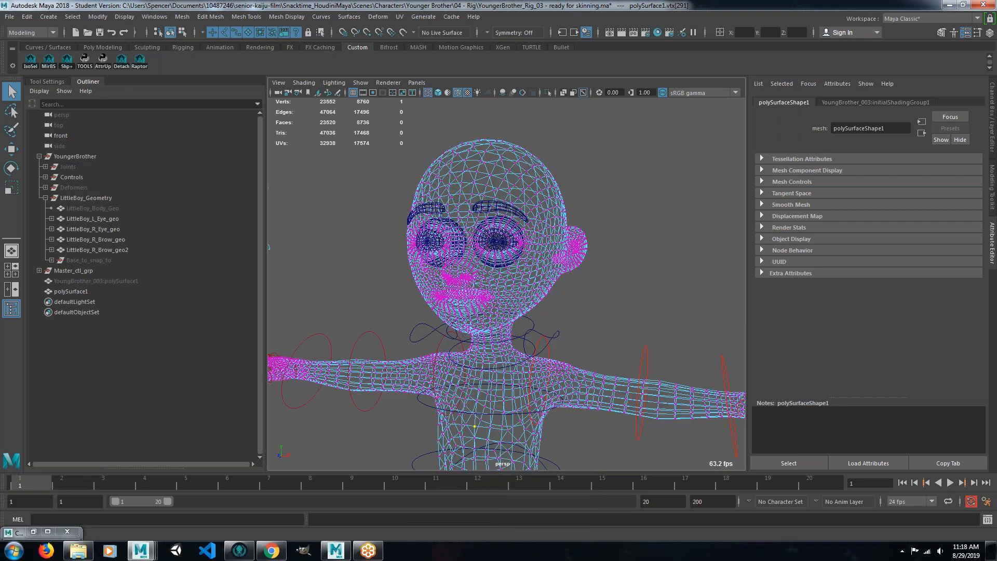
key(5)
scroll(436, 213, up, 5)
alt+drag(418, 238, 518, 228)
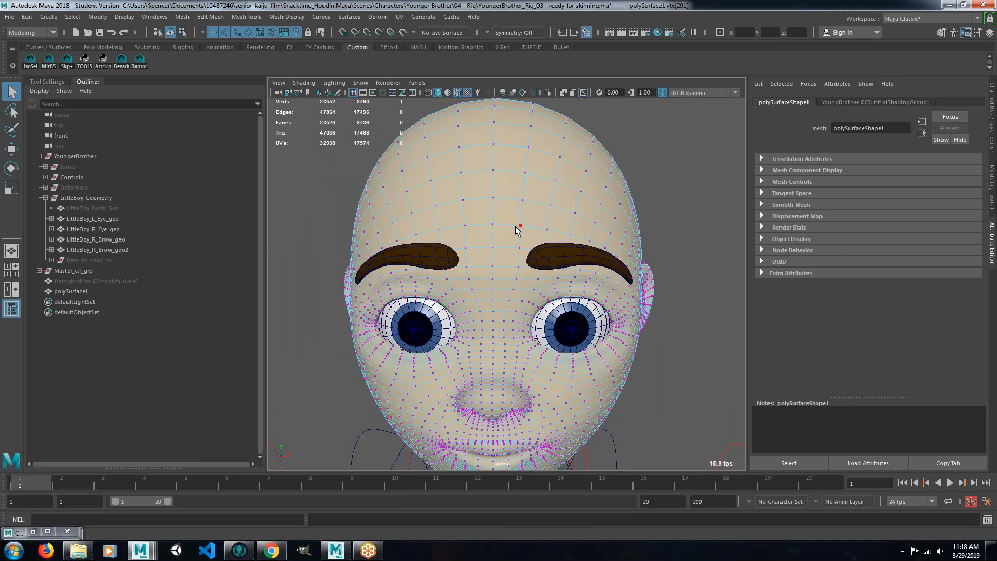
Inspect the Component Editor entries of three neighbouring vertices on the forehead's centre line.
click(493, 250)
click(33, 531)
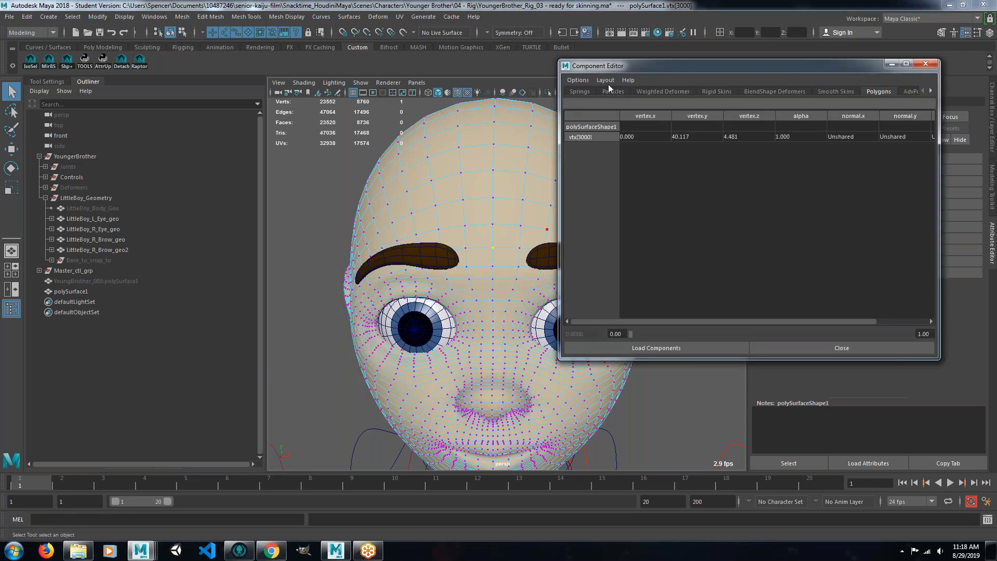
drag(602, 66, 668, 65)
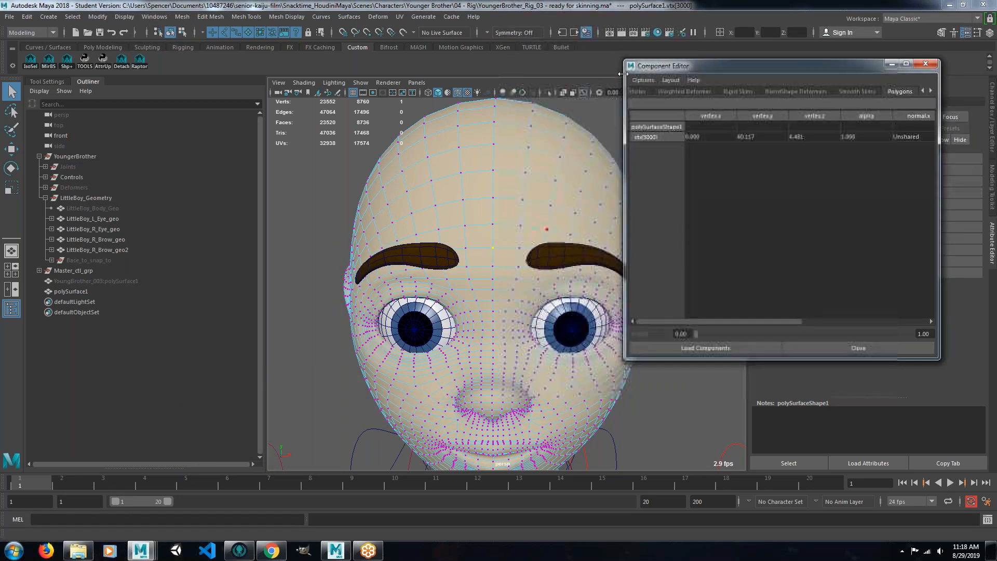
shift+click(493, 224)
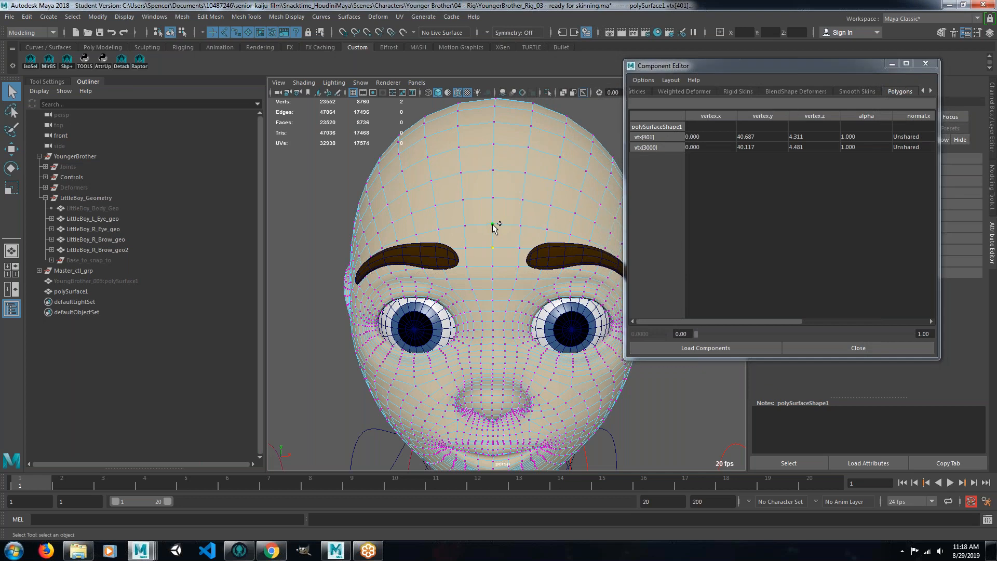
shift+click(493, 266)
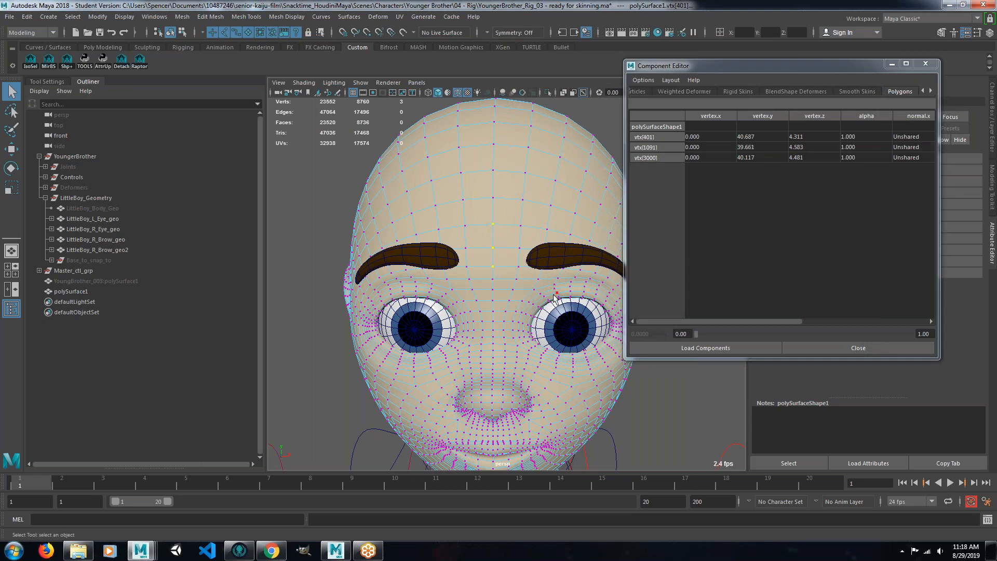
drag(714, 64, 772, 54)
drag(691, 134, 710, 134)
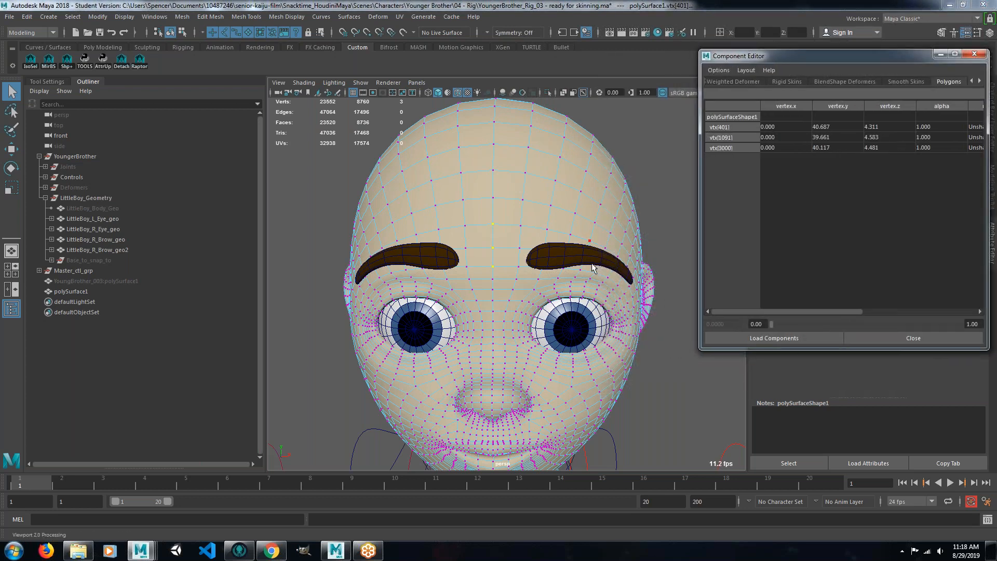
alt+drag(567, 285, 327, 145)
scroll(459, 220, down, 5)
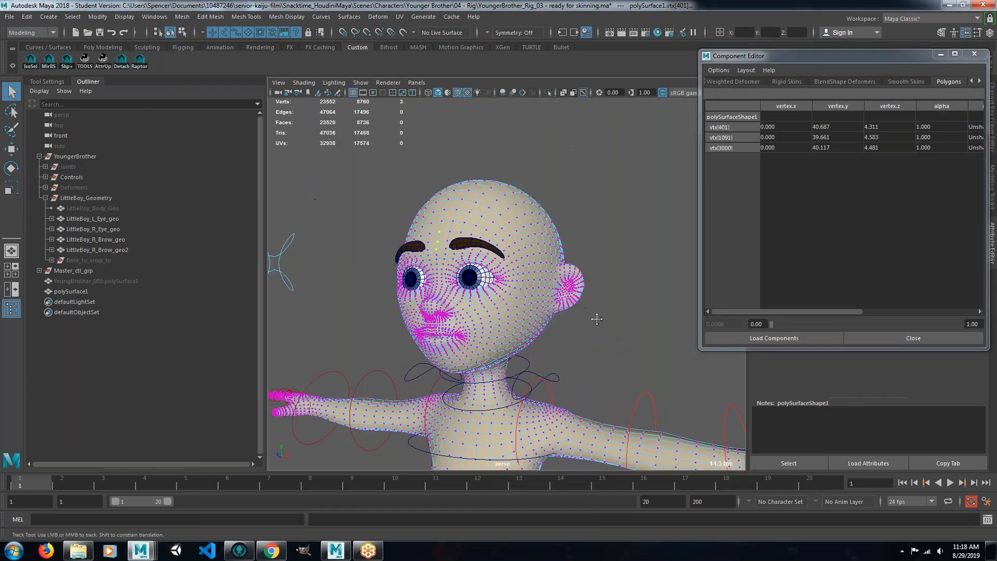
alt+middle_drag(596, 317, 592, 286)
mouse_move(522, 220)
right_down()
mouse_move(555, 208)
mouse_move(468, 336)
mouse_move(468, 357)
mouse_move(510, 276)
mouse_move(504, 235)
mouse_move(524, 220)
right_up()
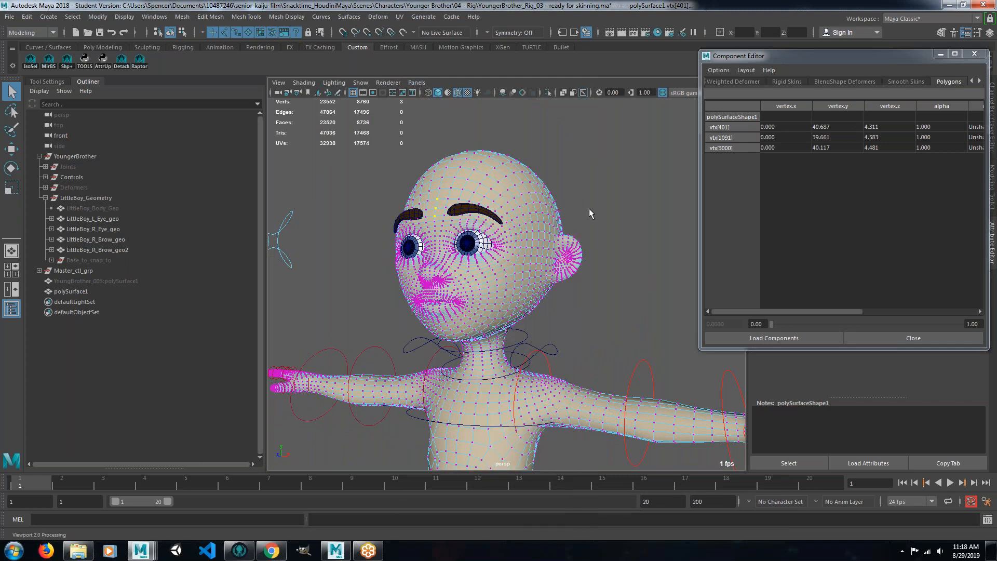
alt+drag(589, 209, 597, 212)
alt+middle_drag(554, 249, 549, 221)
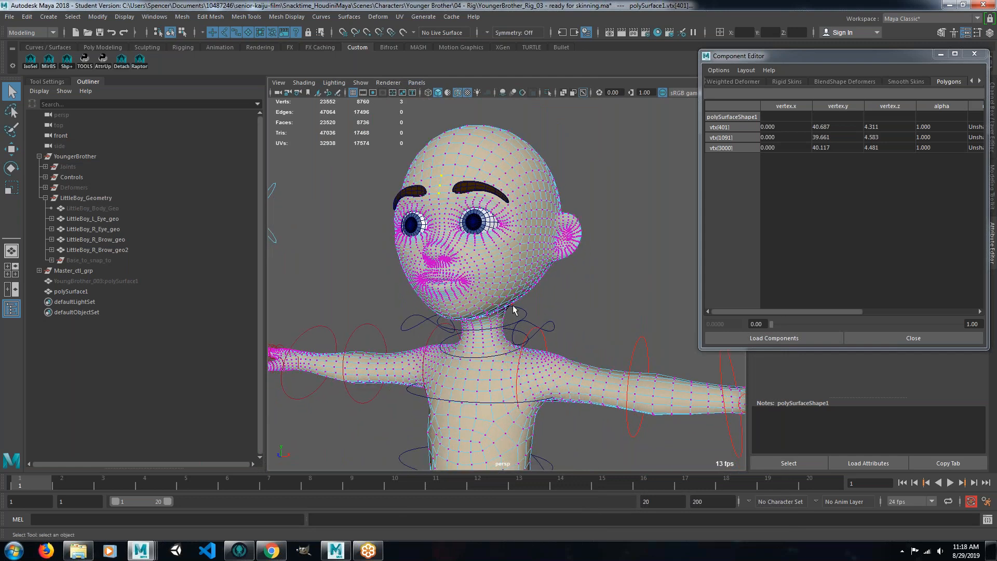
alt+drag(483, 303, 459, 306)
Select polySurface1 as an object and duplicate it.
click(76, 291)
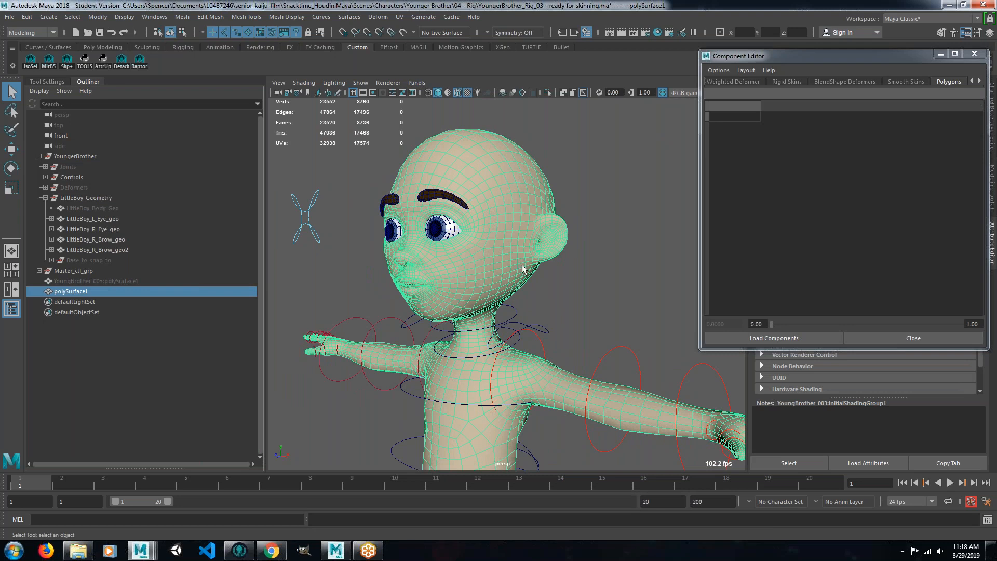
right_drag(512, 241, 496, 258)
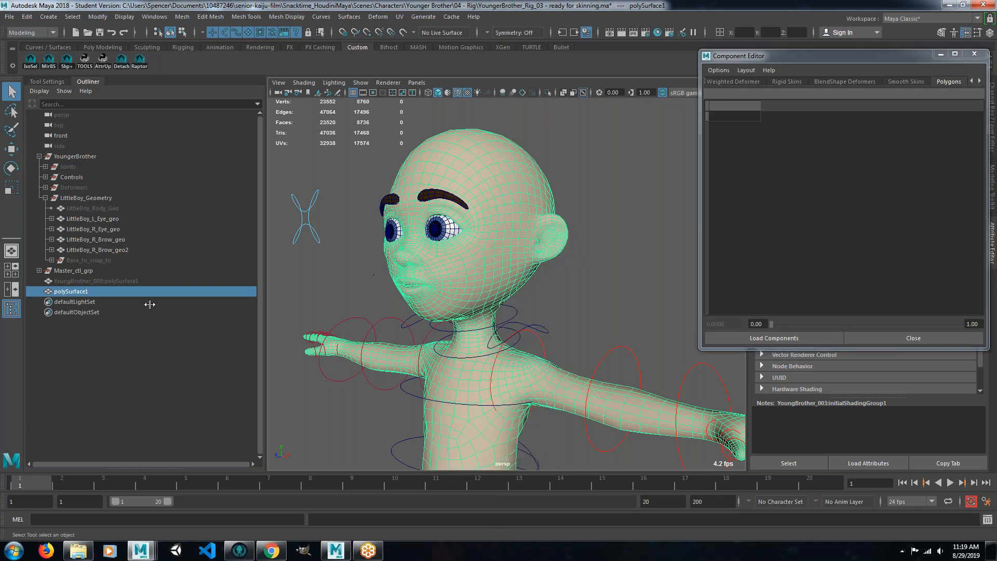
key(ctrl+d)
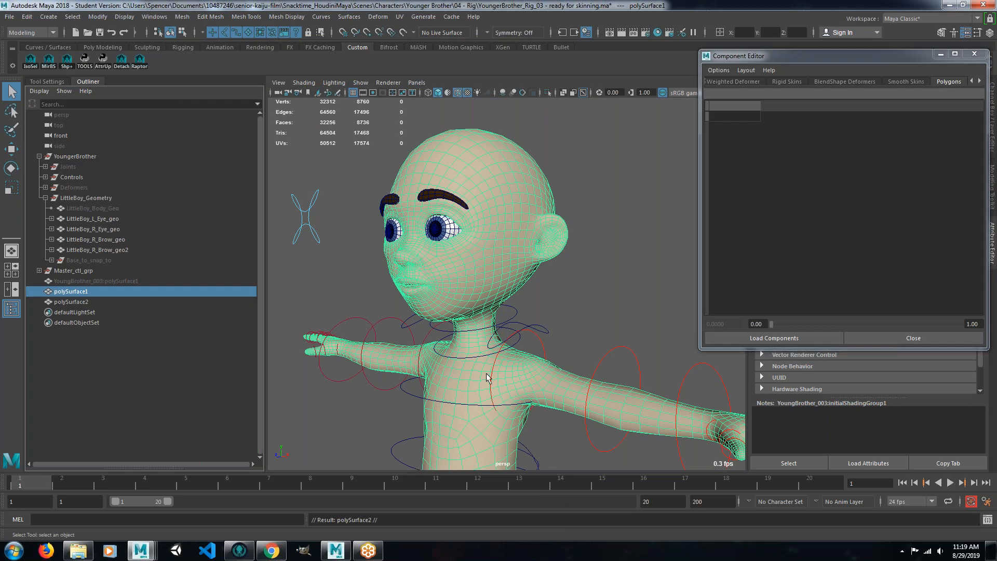
Select both body copies and, in face mode, select all faces of polySurface2.
shift+click(526, 365)
right_drag(526, 251, 517, 312)
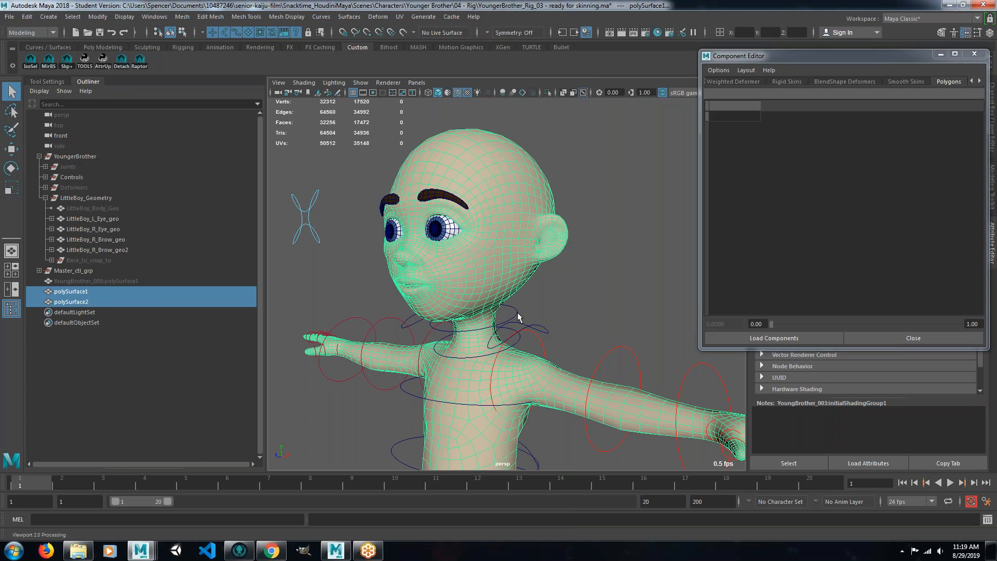
double_click(515, 357)
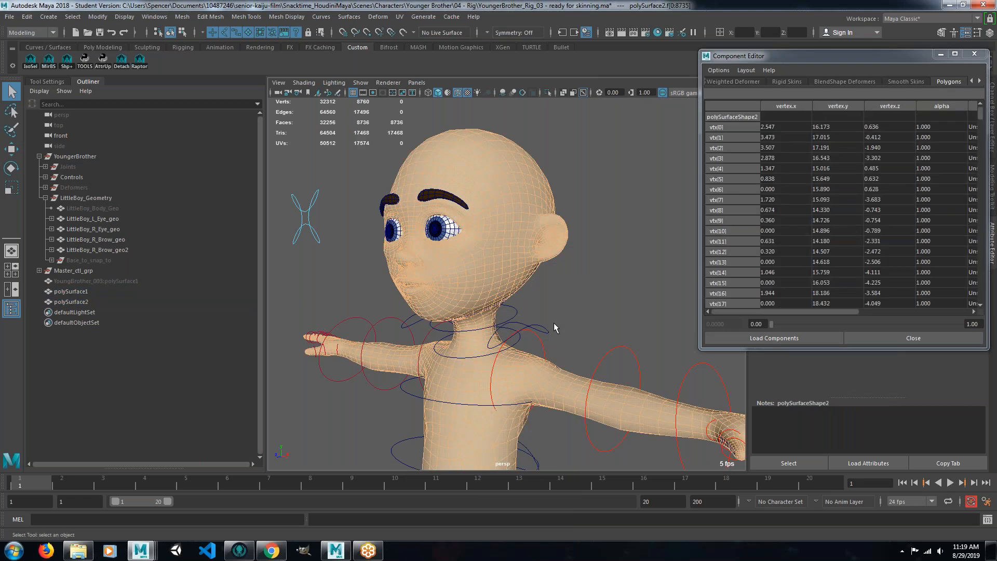
Select a single face on the upper neck of polySurface2 with the Move tool active and examine the neck's edge loops.
alt+drag(553, 324, 447, 333)
scroll(504, 350, up, 3)
click(454, 346)
key(w)
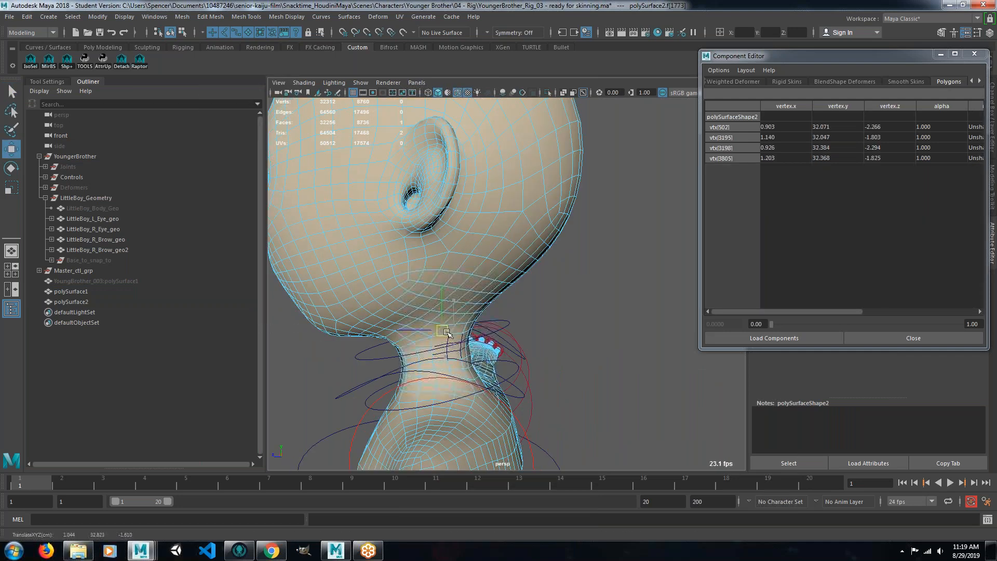
scroll(427, 389, up, 2)
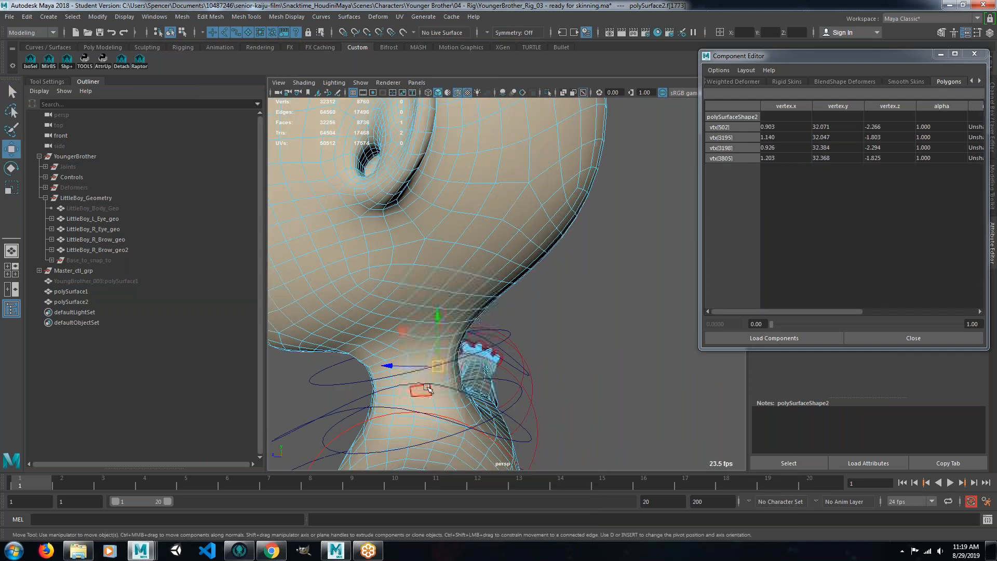
scroll(427, 389, up, 2)
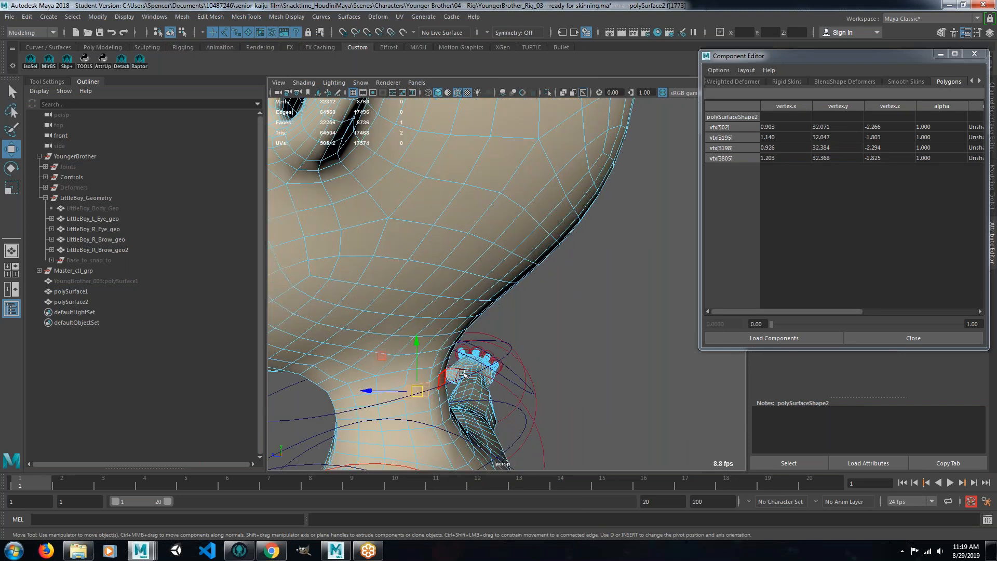
alt+middle_drag(427, 388, 507, 322)
scroll(507, 322, up, 3)
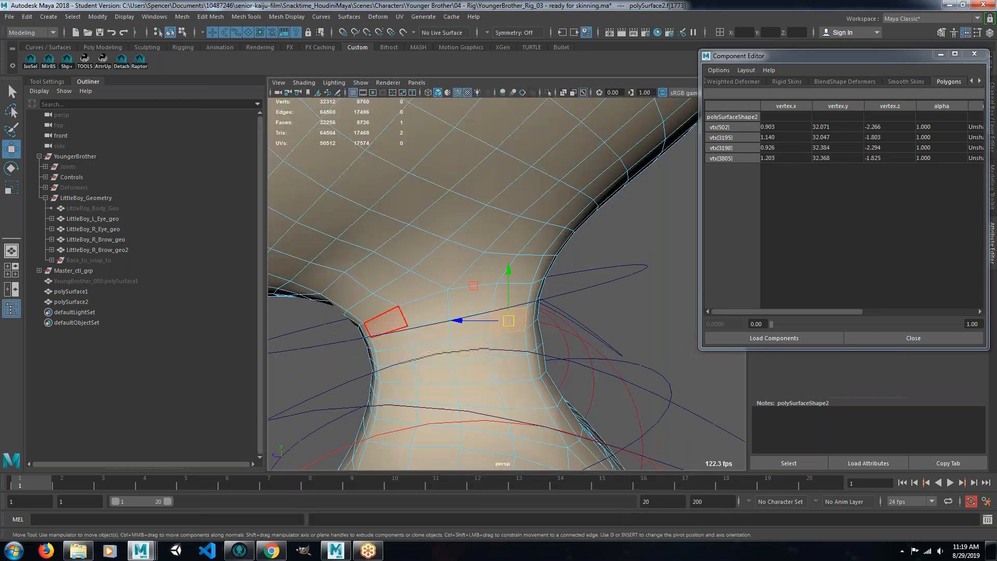
Hide the YoungerBrother group, Master_ctl_grp and polySurface2, with YoungerBrother collapsed in the Outliner.
click(68, 156)
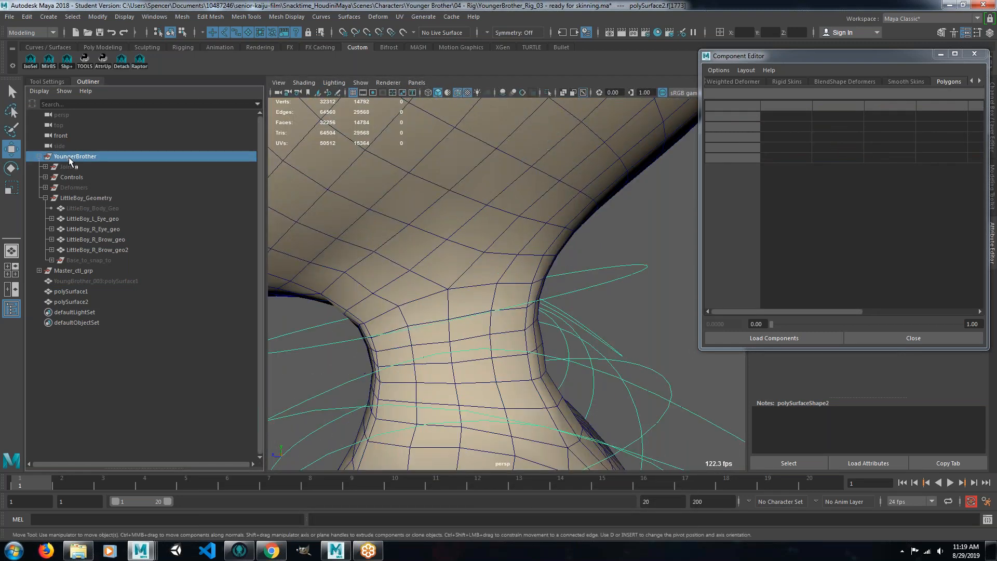
key(h)
click(80, 271)
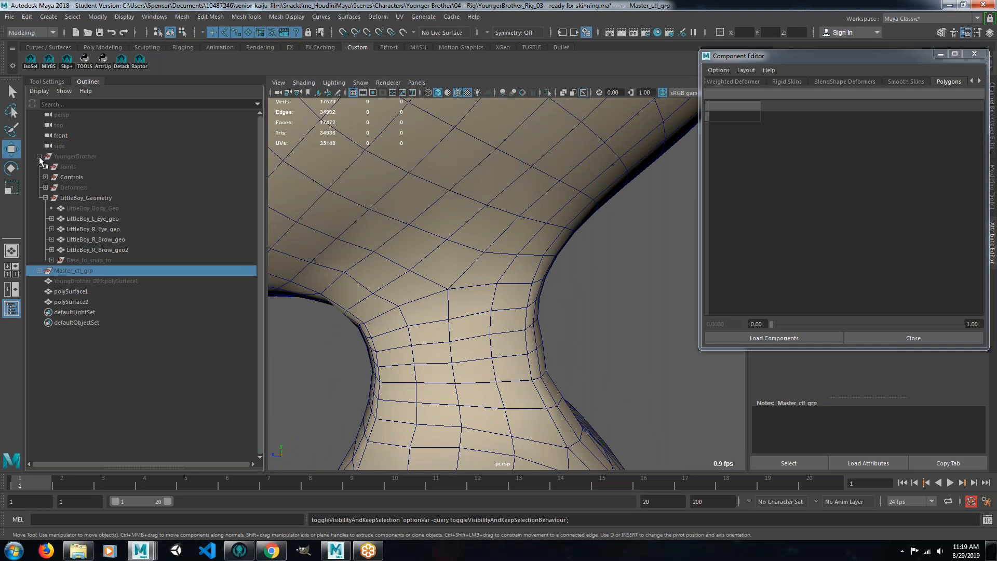
click(38, 157)
click(72, 187)
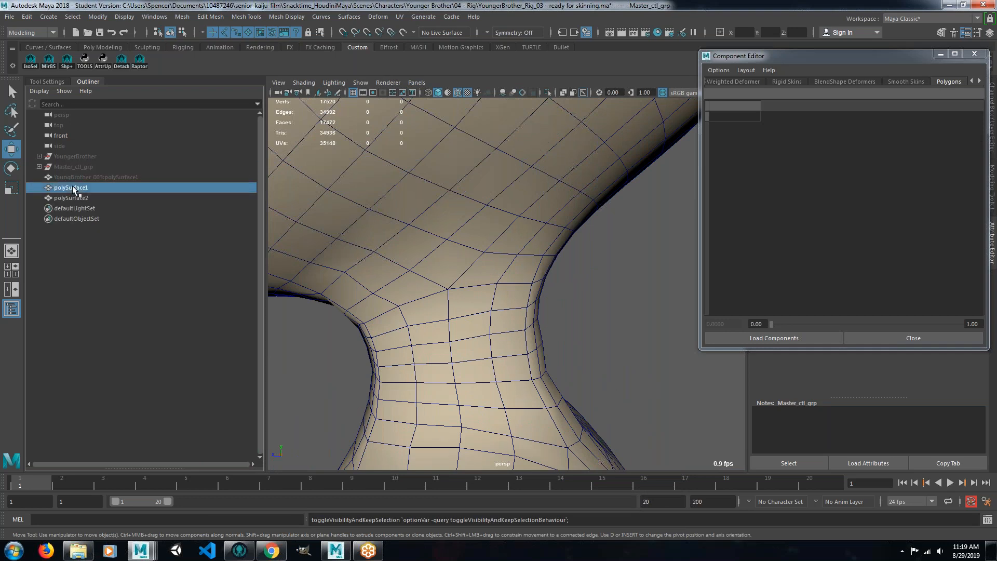
click(76, 198)
key(h)
Try selecting faces around the upper neck of polySurface1 in face mode, and undo the accidental face move.
click(463, 303)
right_drag(472, 251, 474, 283)
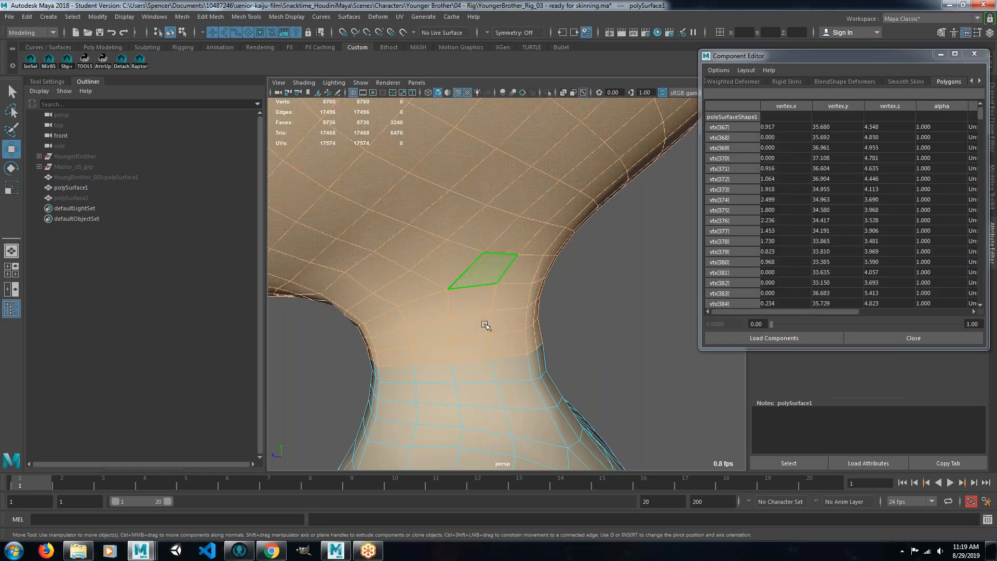
click(516, 377)
double_click(523, 345)
click(512, 344)
mouse_move(477, 313)
mouse_down()
mouse_move(468, 318)
mouse_move(476, 313)
mouse_up()
key(ctrl+z)
Try an edge-loop selection around the upper neck of polySurface1 and look for a mesh command to split it there.
right_drag(479, 252, 479, 222)
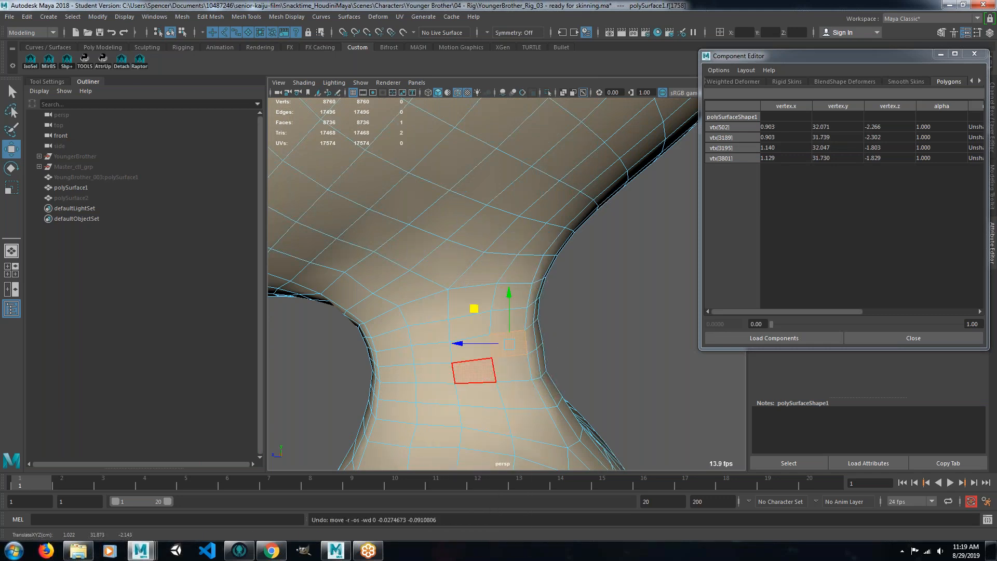
double_click(489, 359)
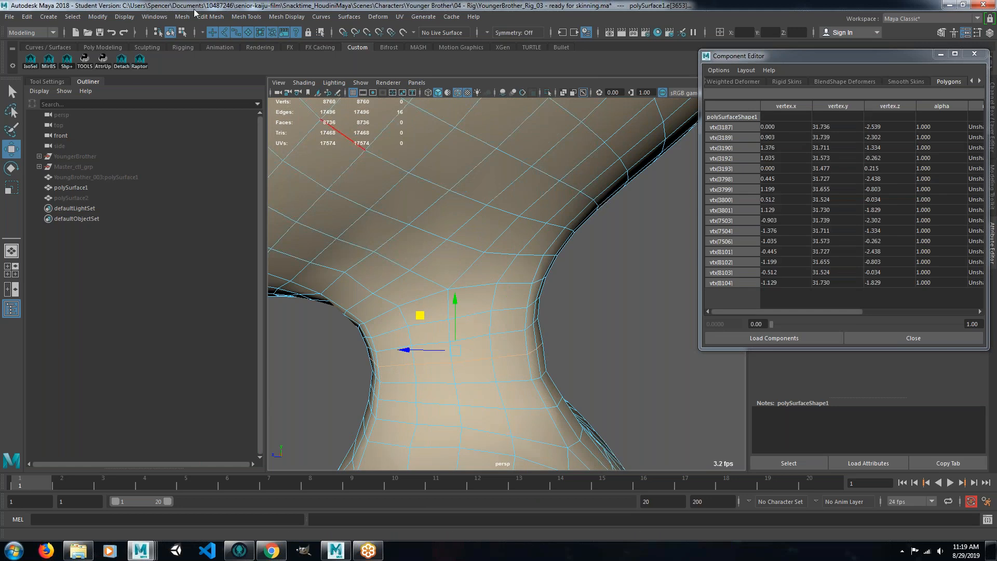
click(185, 16)
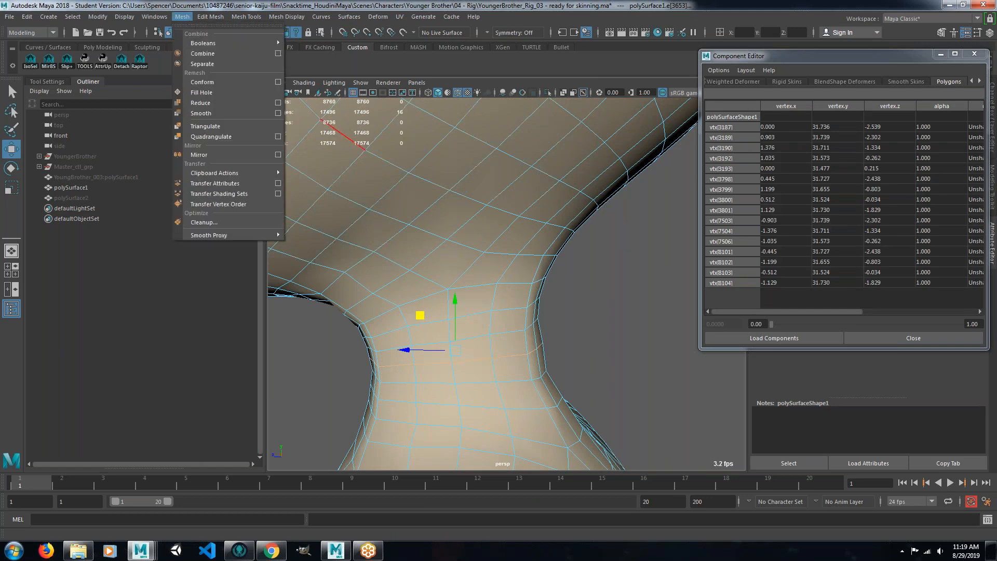
click(188, 19)
click(210, 16)
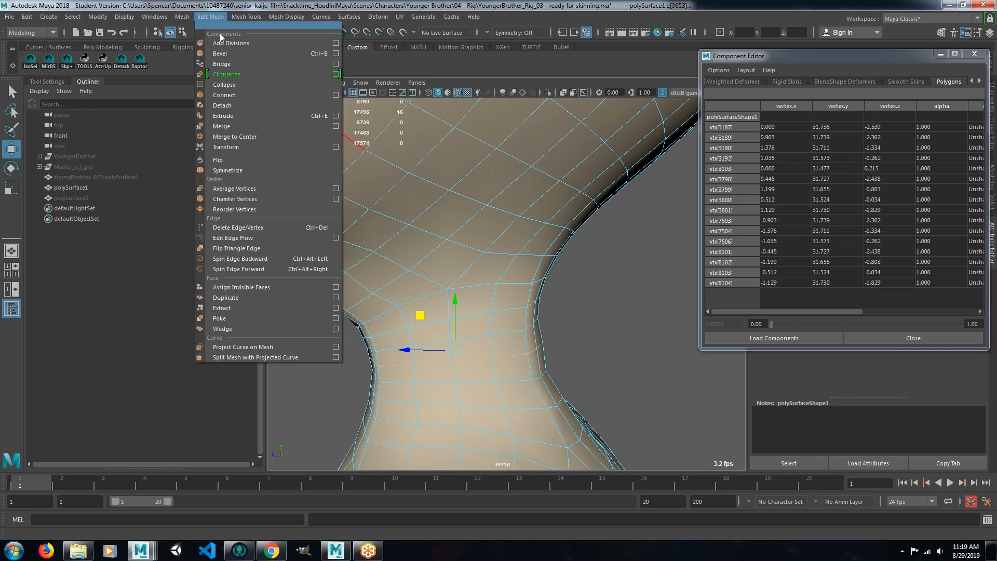
click(552, 324)
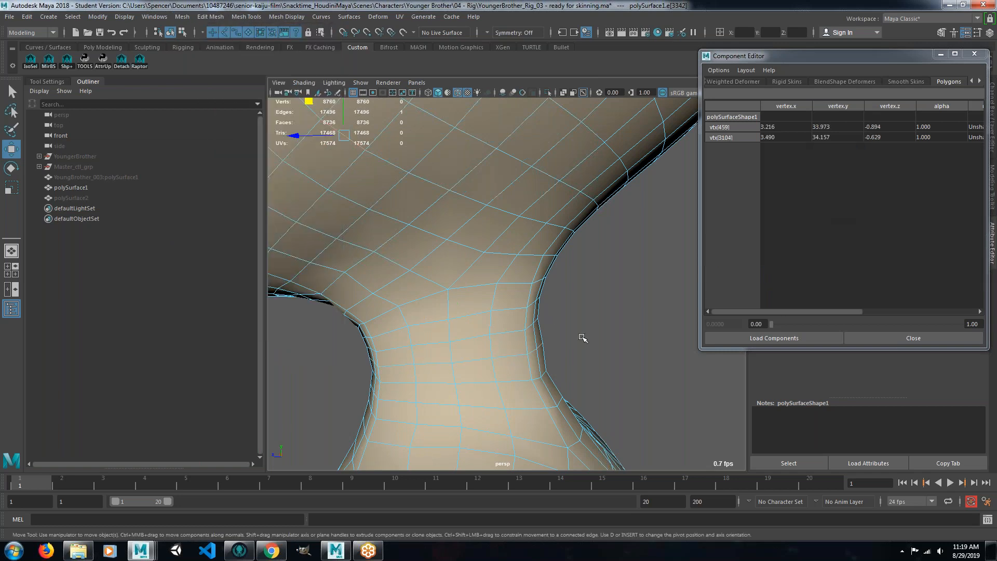
alt+right_drag(582, 338, 546, 289)
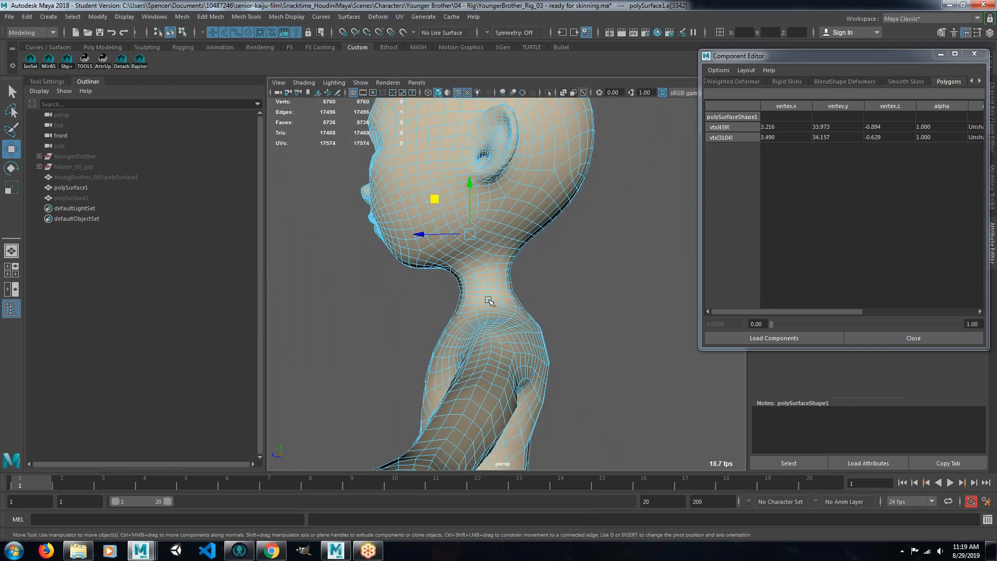
alt+right_drag(450, 281, 484, 289)
Delete the face loop around the upper neck of polySurface1 and all body faces below it, keeping only the head.
right_drag(485, 251, 488, 286)
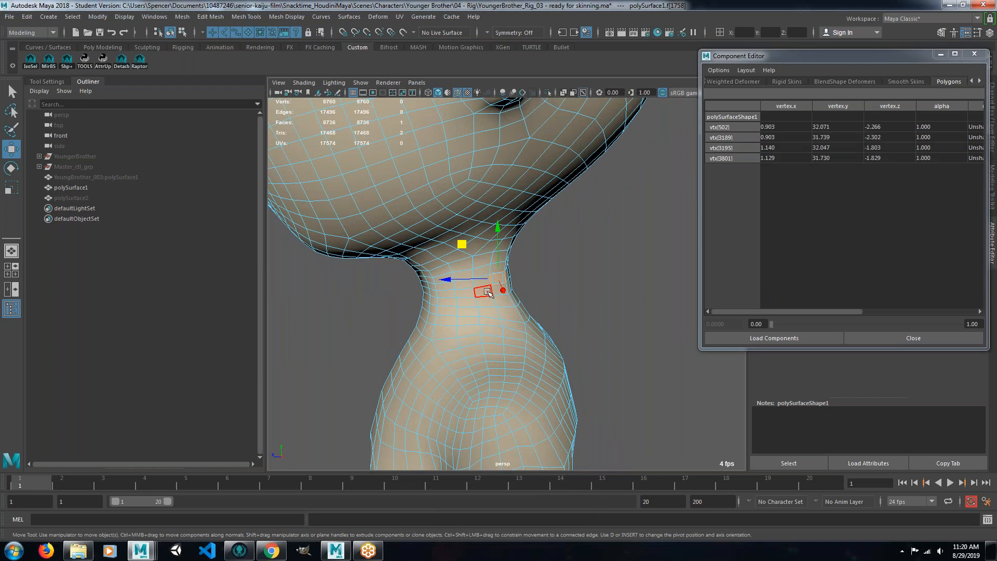
shift+double_click(481, 285)
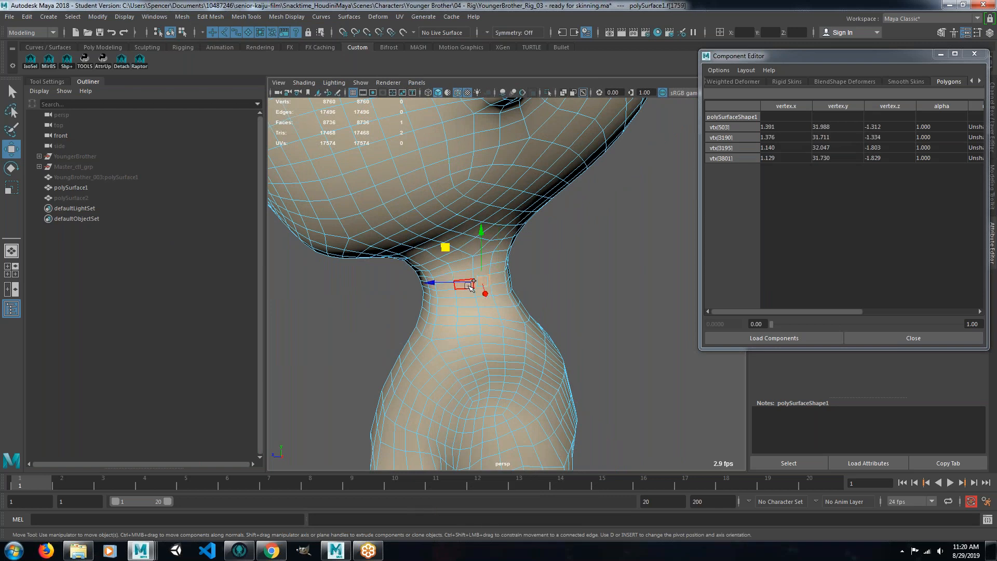
key(Delete)
double_click(486, 302)
key(Delete)
Unhide polySurface2 and select polySurface1 to compare the head's cut edge with the full body's neck.
scroll(493, 309, down, 3)
alt+drag(489, 310, 527, 312)
click(75, 197)
key(shift+h)
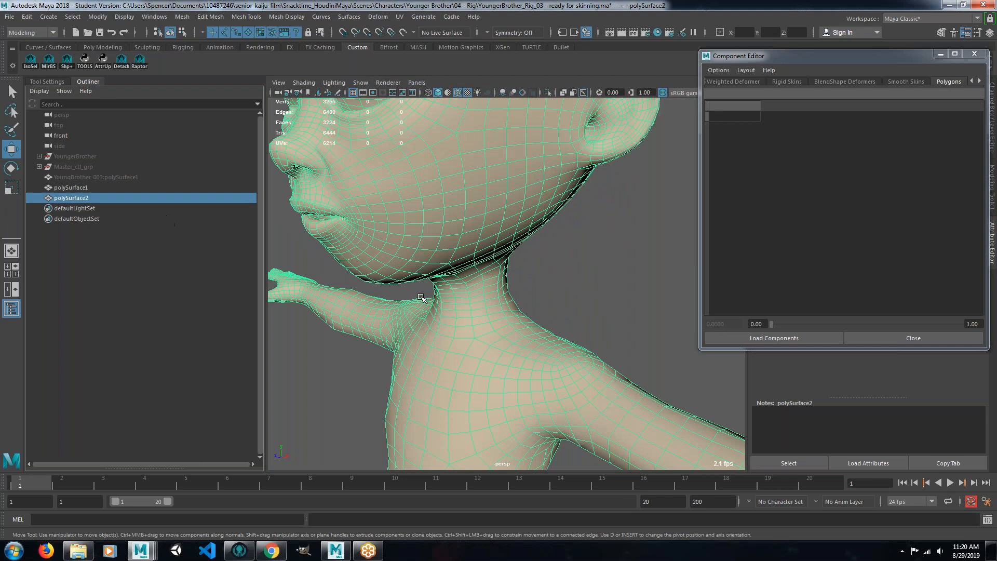
scroll(431, 300, up, 2)
alt+drag(454, 312, 407, 305)
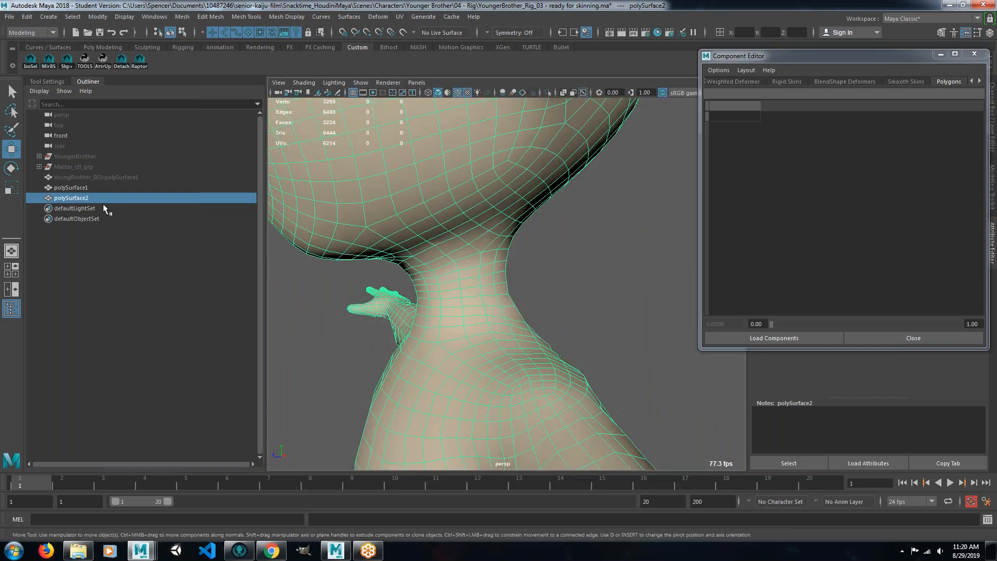
click(75, 188)
key(shift+h)
scroll(474, 284, up, 2)
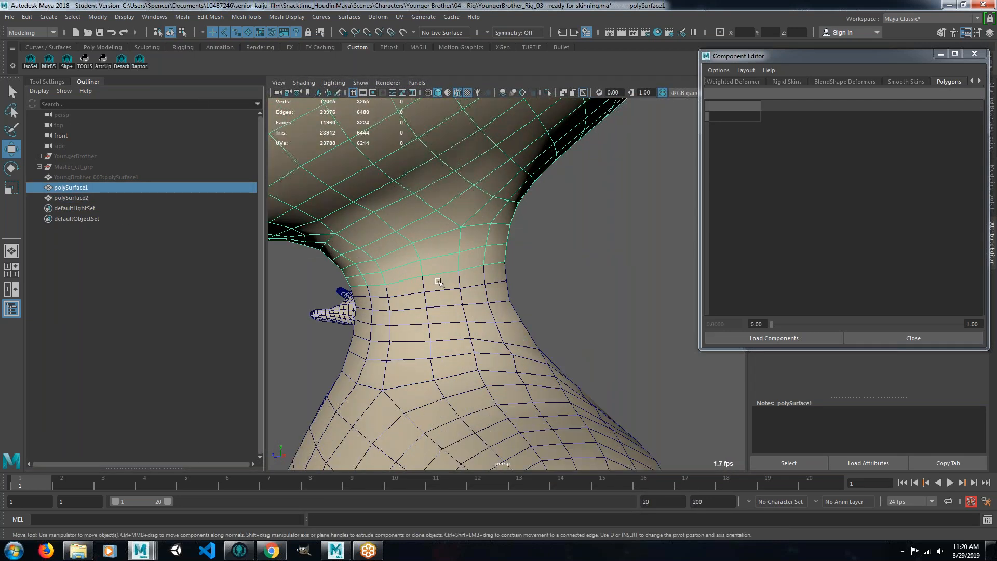
Delete the neck face loop just above the cut and all remaining head faces from polySurface2, keeping only the body.
click(74, 199)
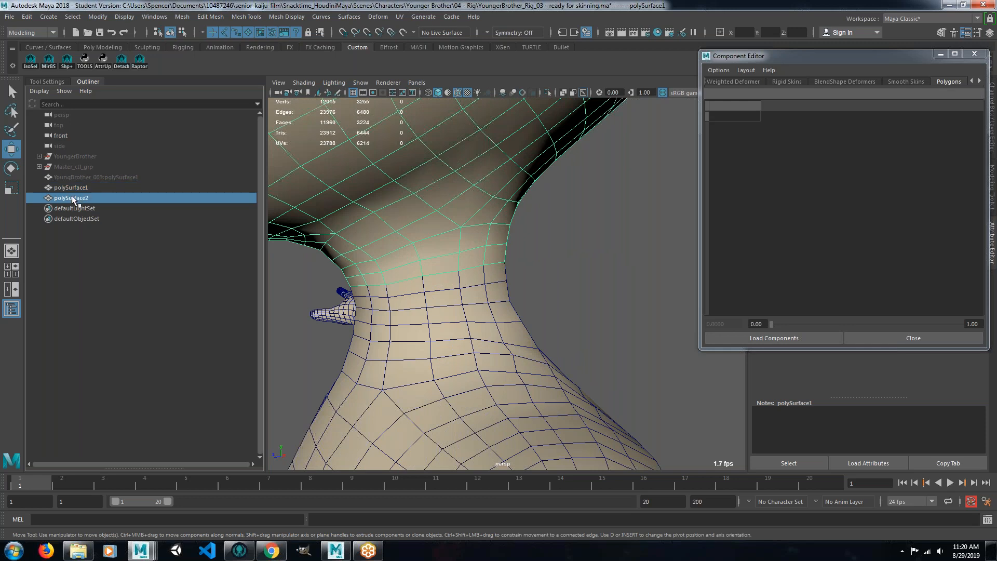
right_drag(438, 251, 441, 280)
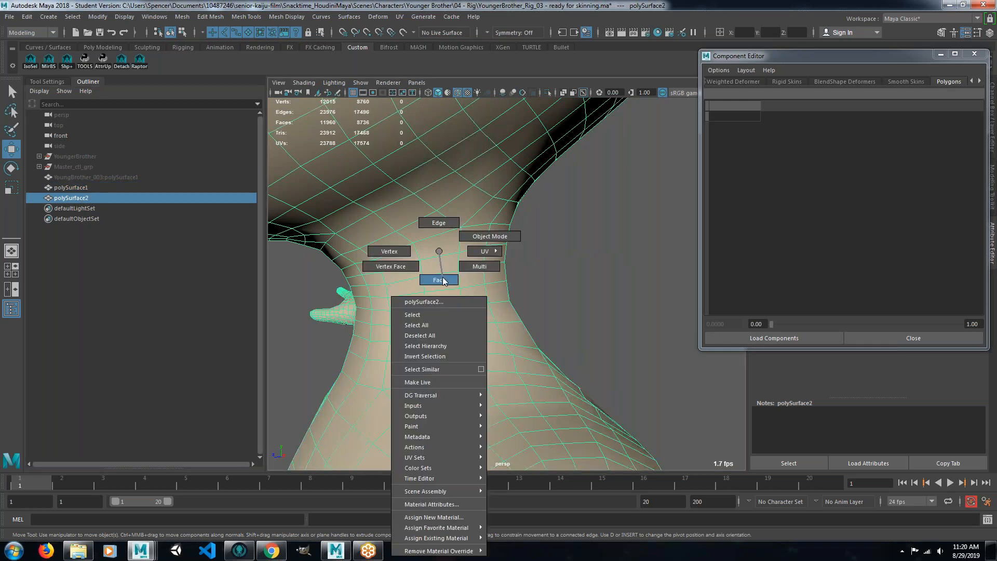
click(435, 267)
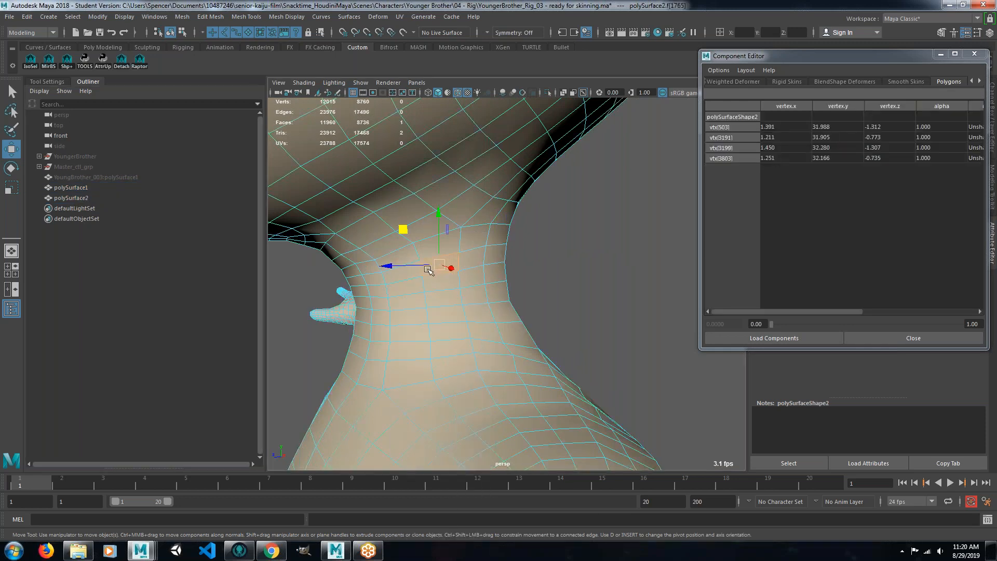
double_click(402, 272)
key(Delete)
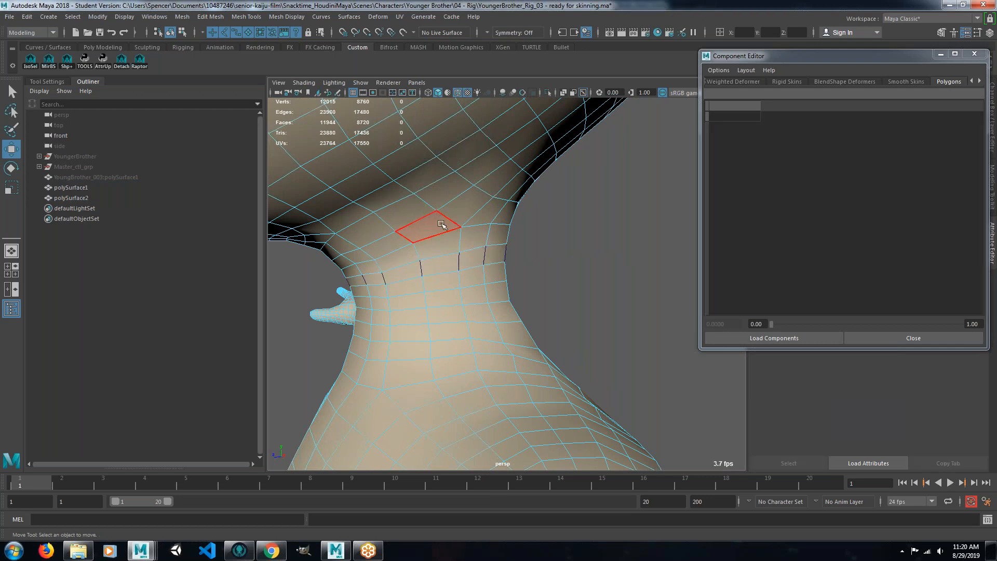
double_click(436, 235)
key(Delete)
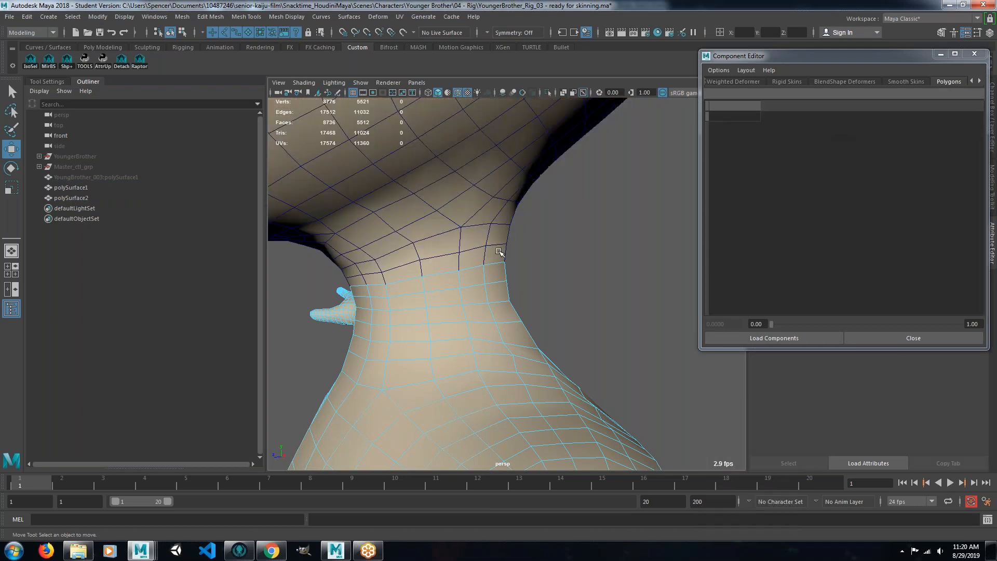
Rename polySurface1 to Head and polySurface2 to Body.
scroll(508, 251, down, 5)
alt+drag(515, 272, 580, 281)
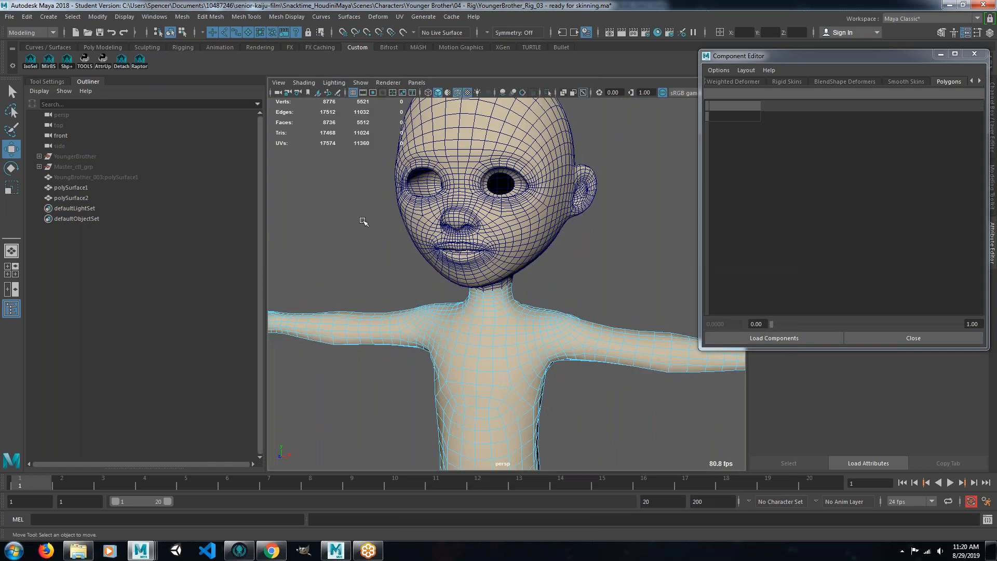
double_click(79, 188)
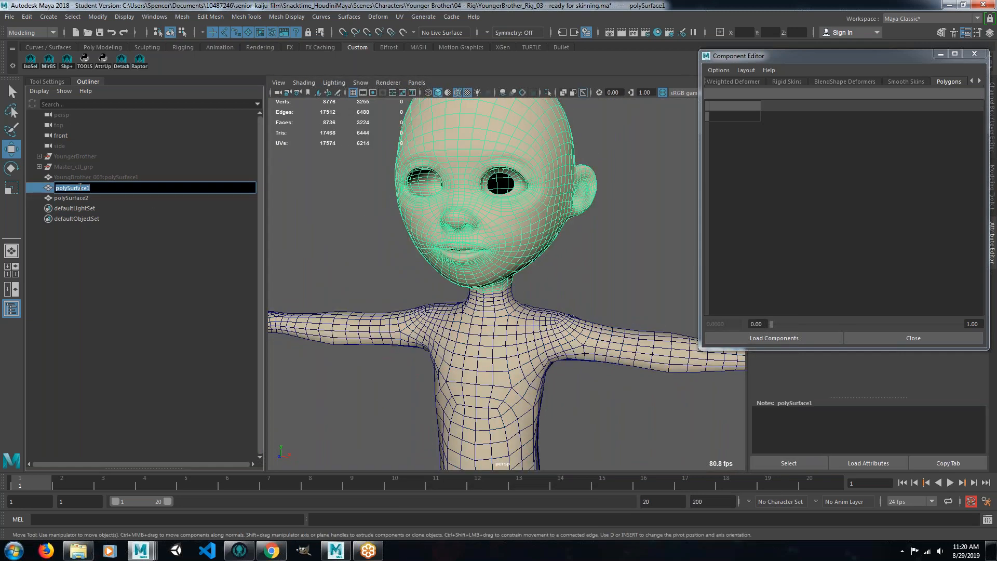
text(Head)
key(Return)
double_click(89, 197)
text(Body)
key(Return)
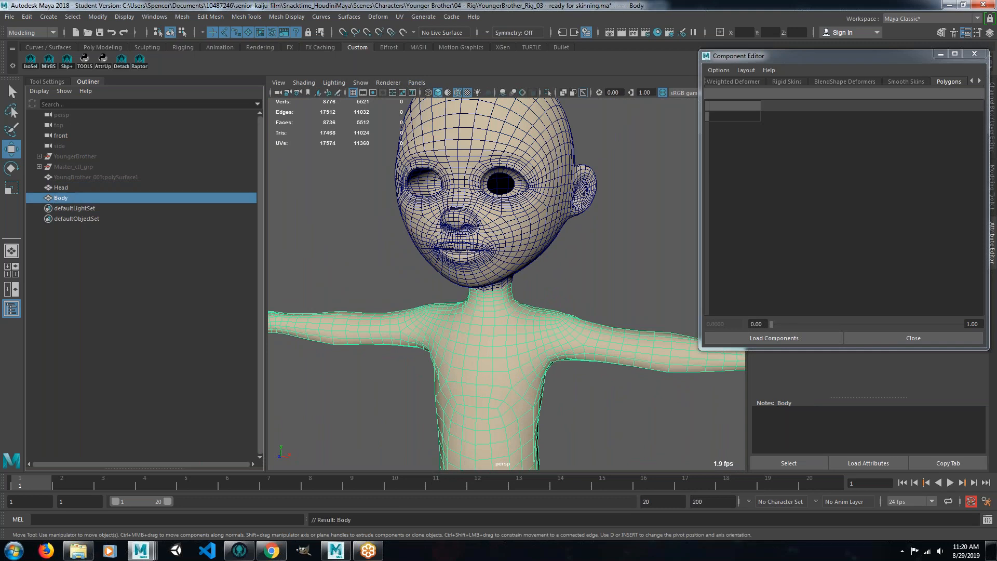
Duplicate the Head mesh and move the copy about 20 units along X, beside the character.
alt+drag(553, 250, 506, 312)
click(567, 261)
click(457, 246)
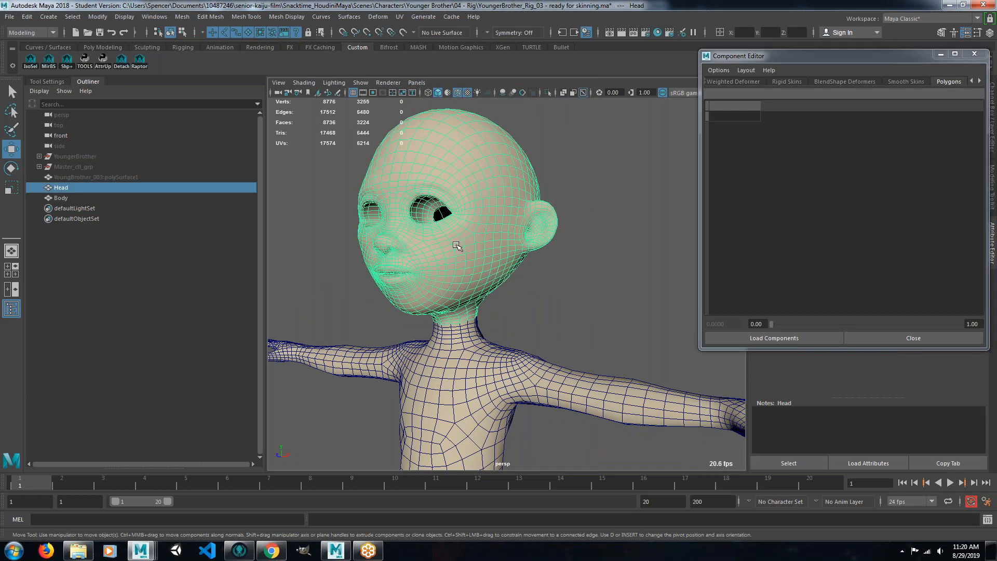
alt+drag(540, 278, 581, 289)
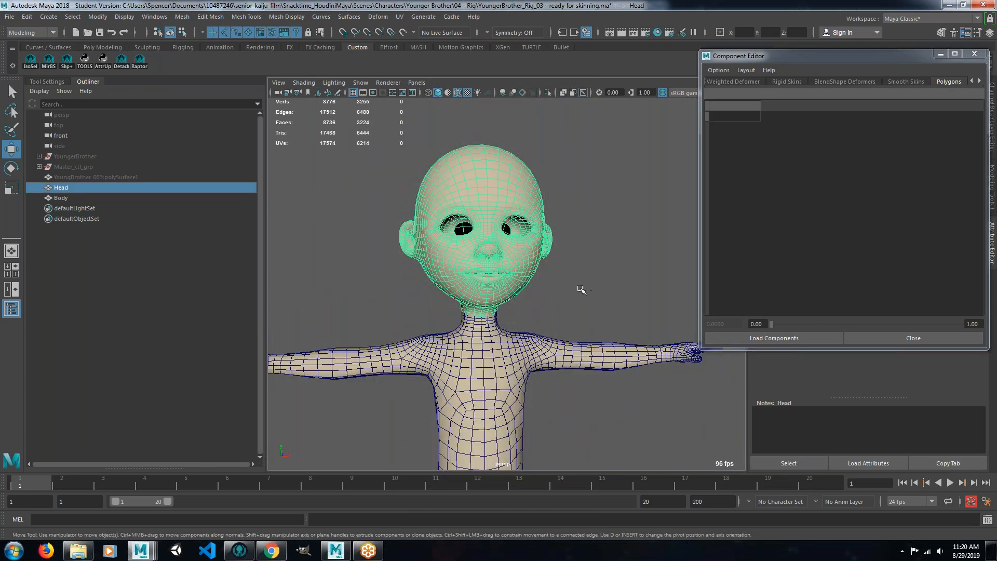
key(ctrl+d)
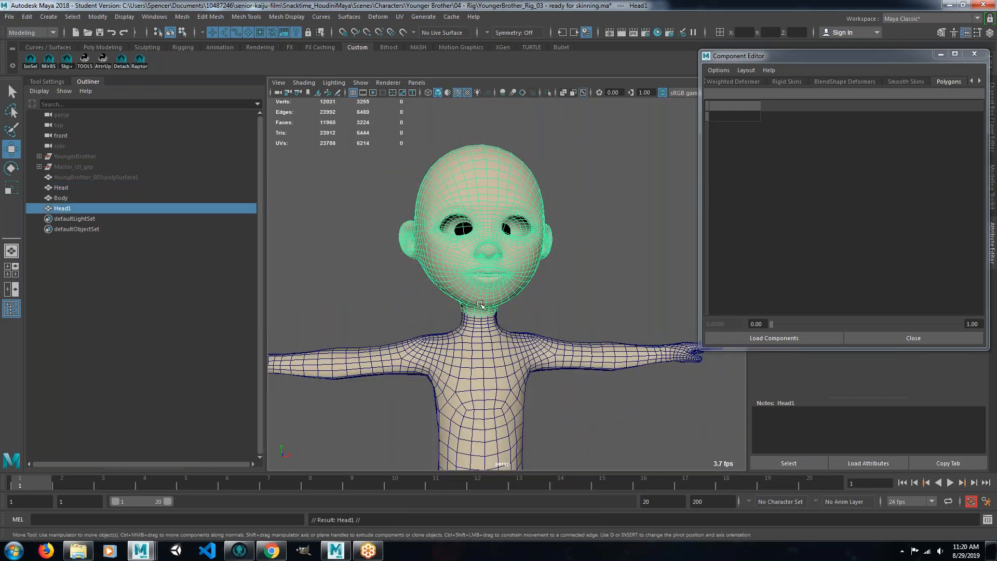
scroll(473, 304, down, 4)
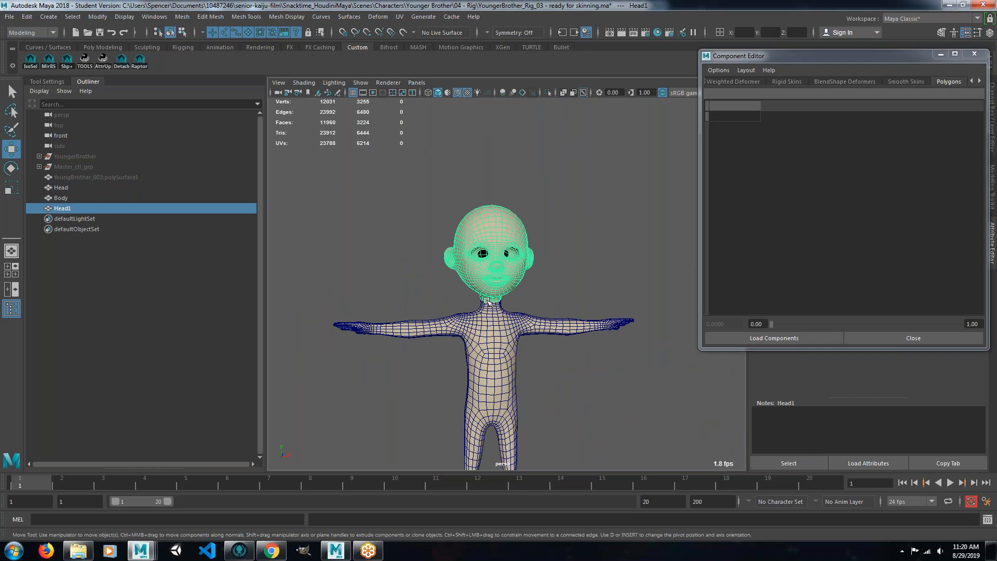
scroll(496, 282, up, 2)
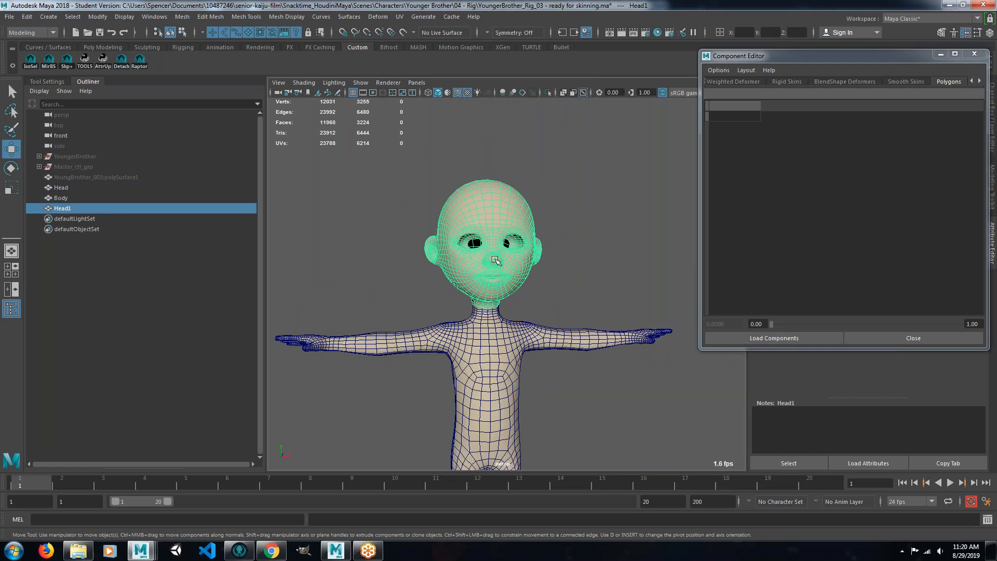
scroll(521, 303, down, 4)
drag(546, 390, 608, 392)
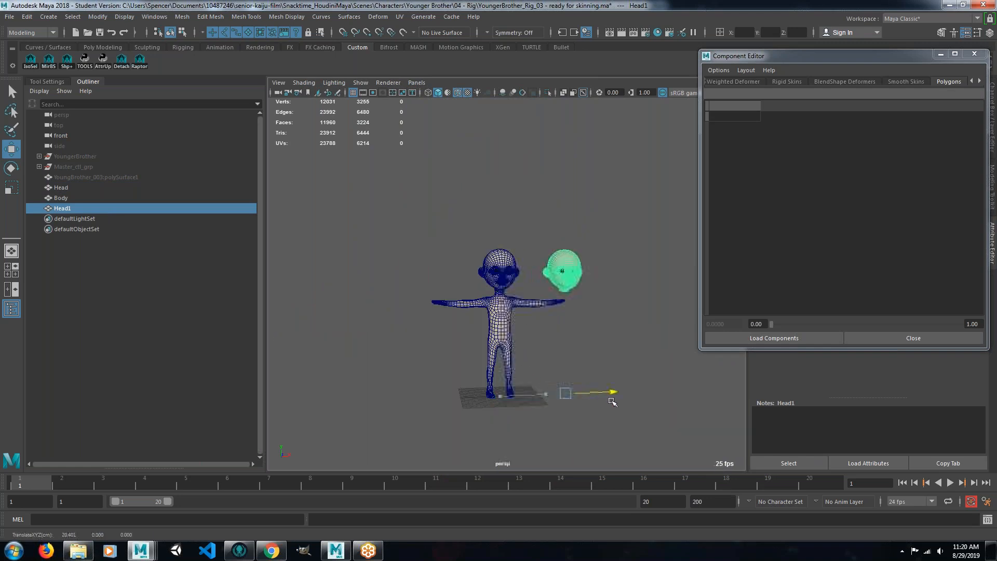
Select the original Head followed by Body and combine them into one mesh.
scroll(501, 294, up, 4)
scroll(503, 291, up, 2)
alt+drag(500, 295, 471, 309)
scroll(471, 318, up, 5)
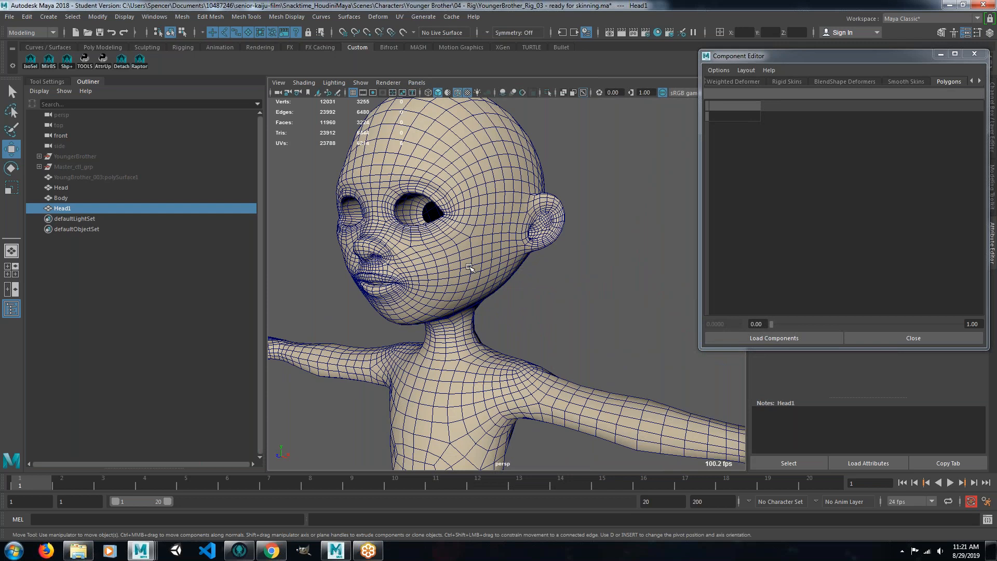
click(459, 232)
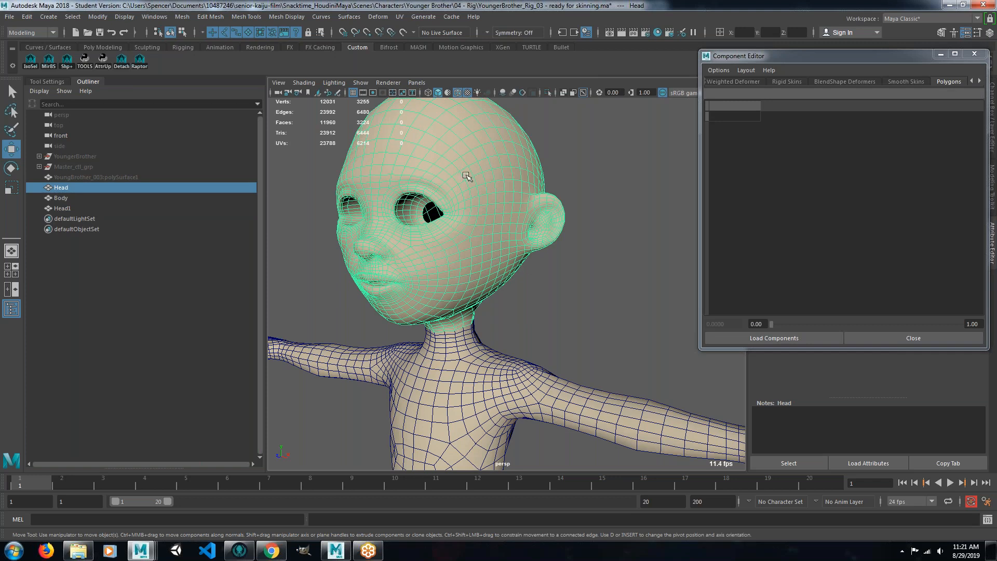
alt+drag(463, 202, 531, 221)
scroll(532, 222, down, 4)
alt+drag(603, 246, 532, 244)
scroll(524, 259, up, 3)
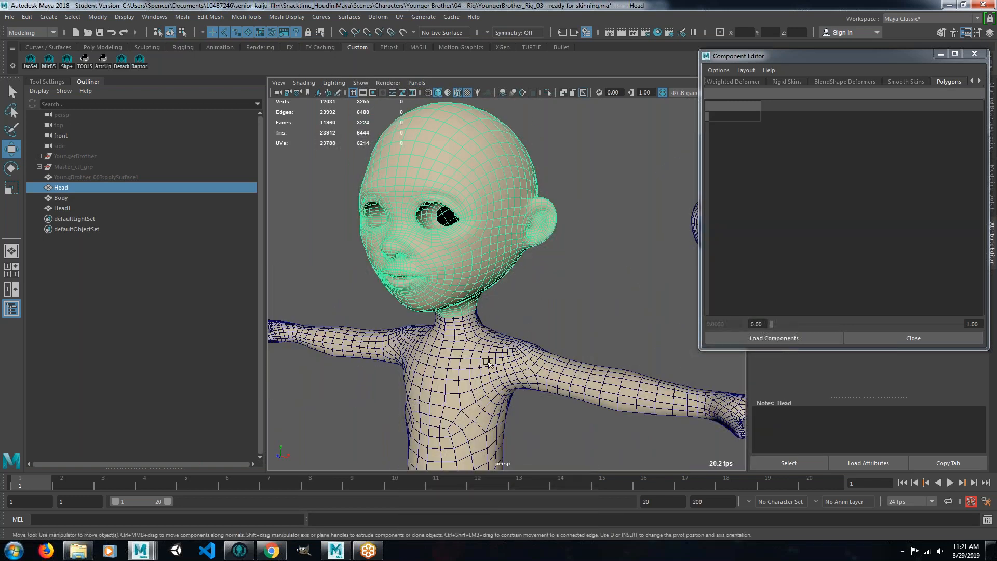
shift+click(486, 360)
click(179, 17)
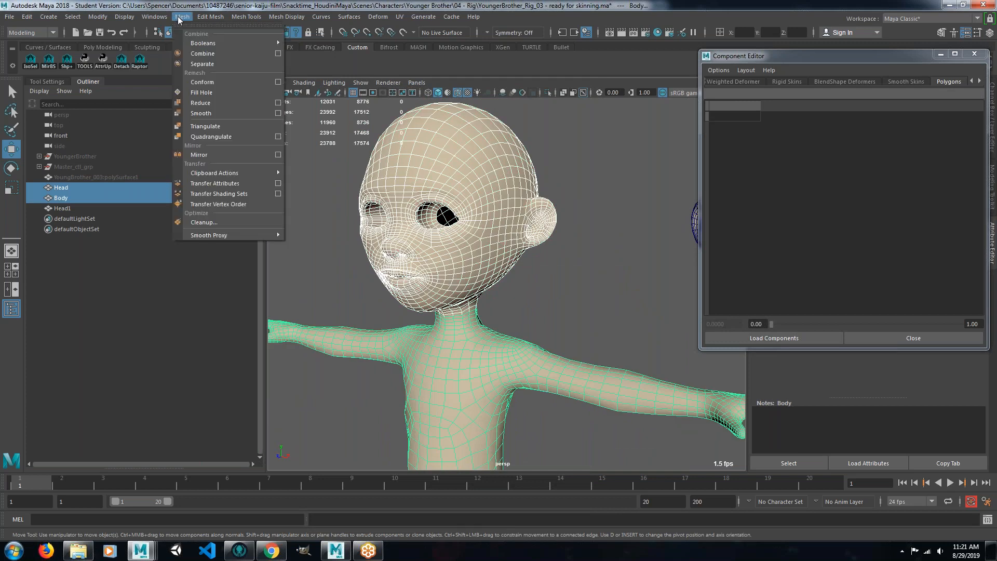
click(203, 54)
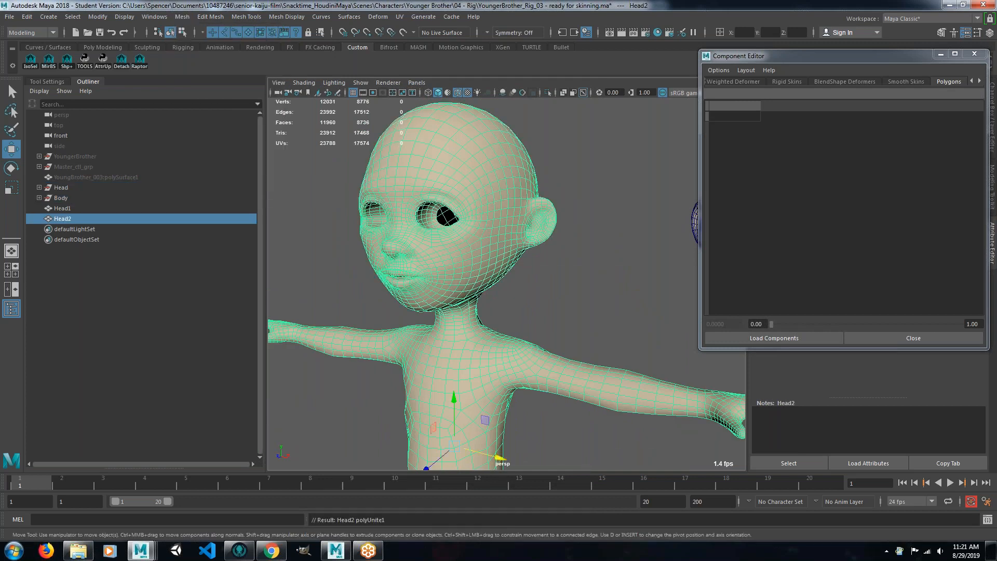
Test the combined mesh by moving a single face at the neck seam, and undo the move.
alt+drag(537, 331, 497, 332)
key(ctrl+shift+a)
right_click(462, 297)
right_drag(434, 276, 460, 280)
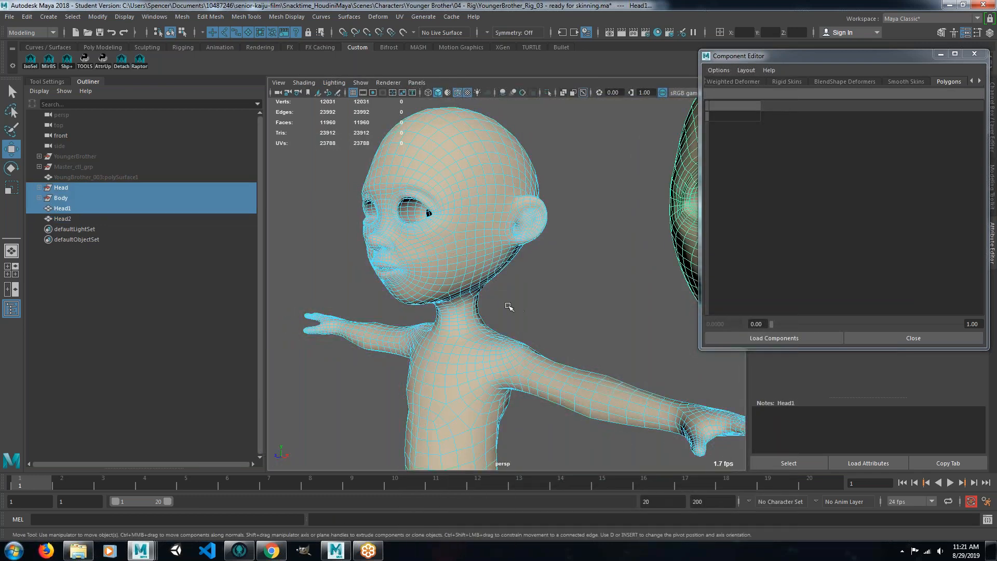
scroll(501, 309, up, 6)
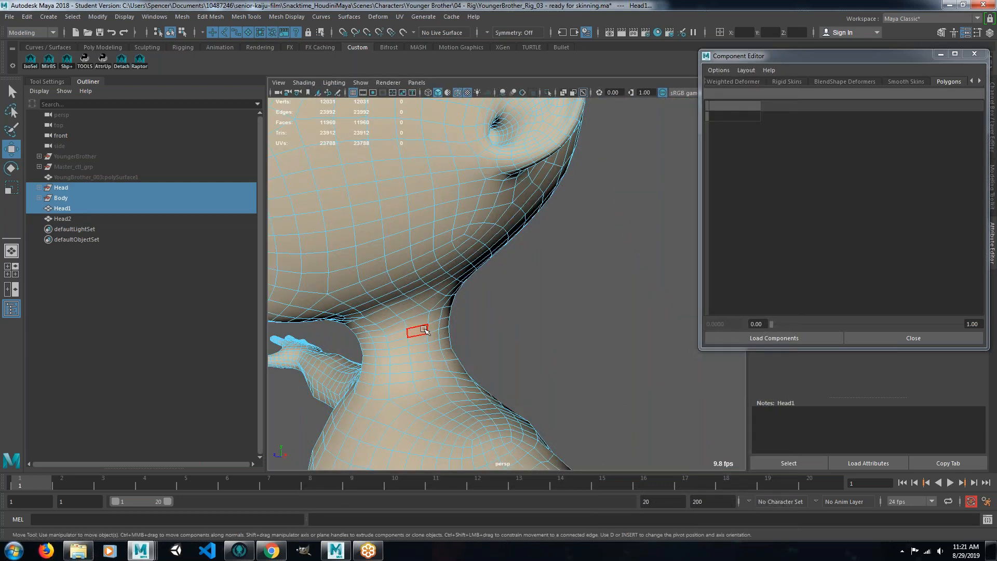
click(424, 329)
drag(418, 330, 428, 315)
key(ctrl+z)
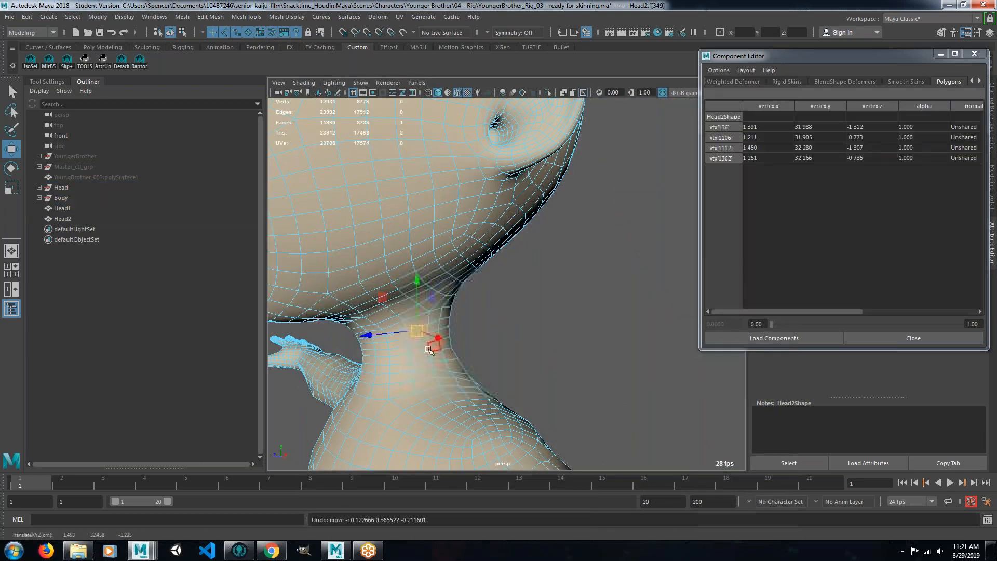
Convert the face loops on both sides of the neck seam to vertices and merge them with a 0.0010 threshold.
scroll(415, 339, up, 2)
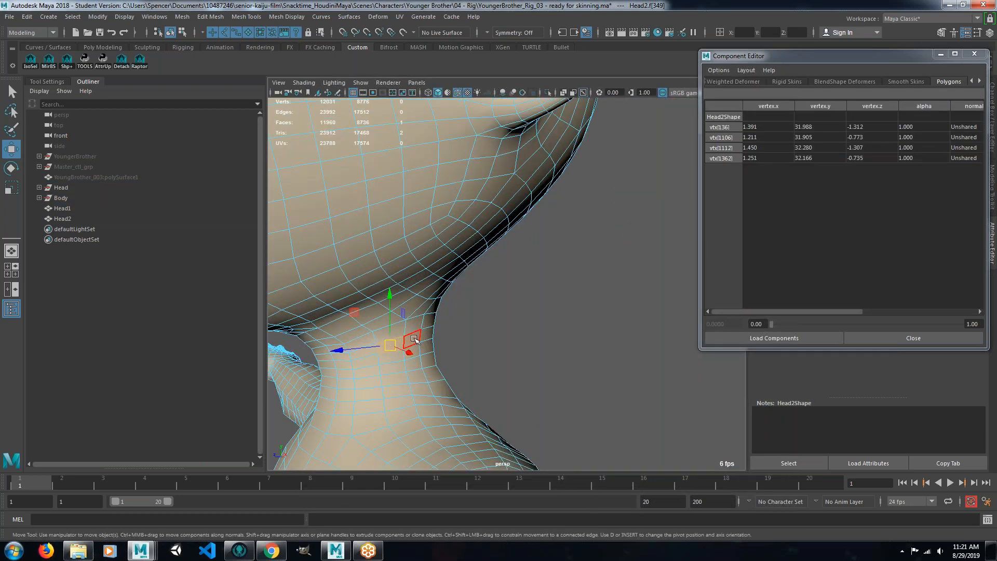
click(427, 336)
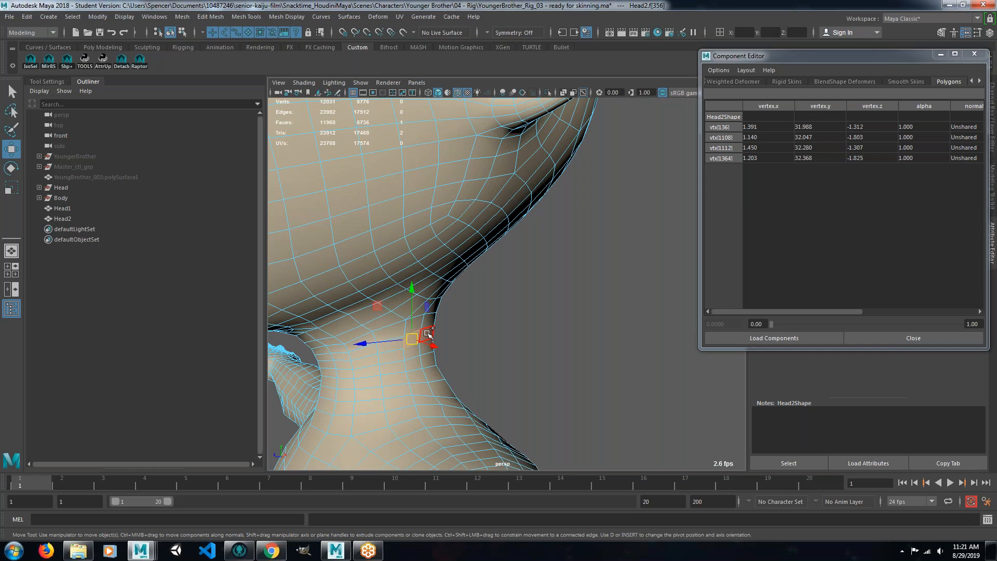
double_click(426, 346)
shift+double_click(427, 337)
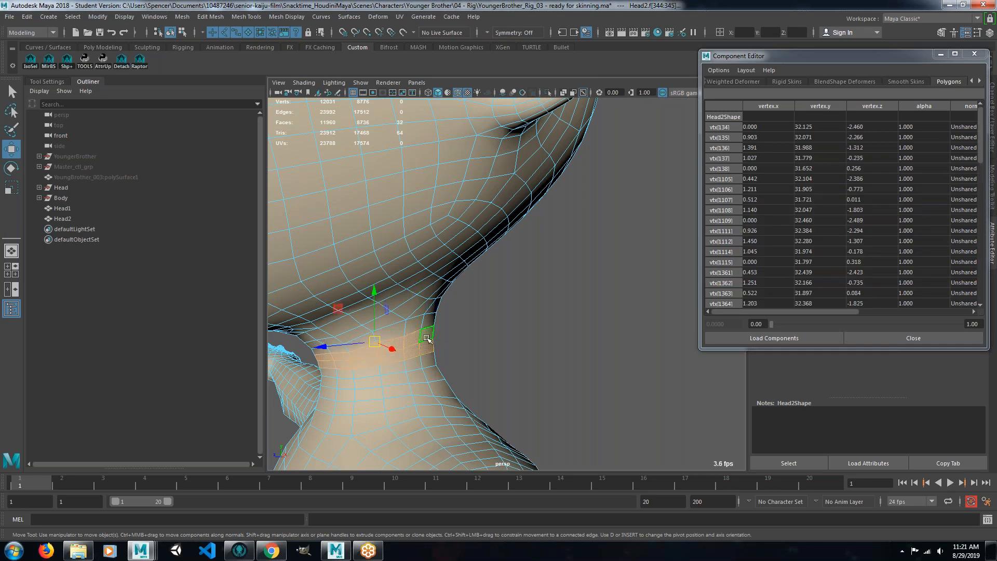
ctrl+right_drag(426, 339, 364, 341)
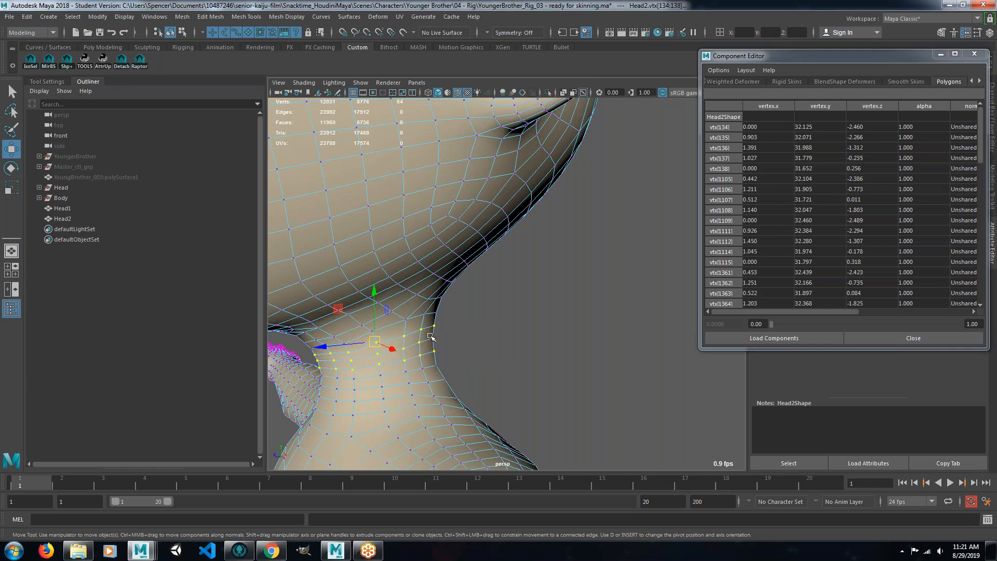
alt+drag(499, 343, 534, 378)
scroll(566, 345, down, 3)
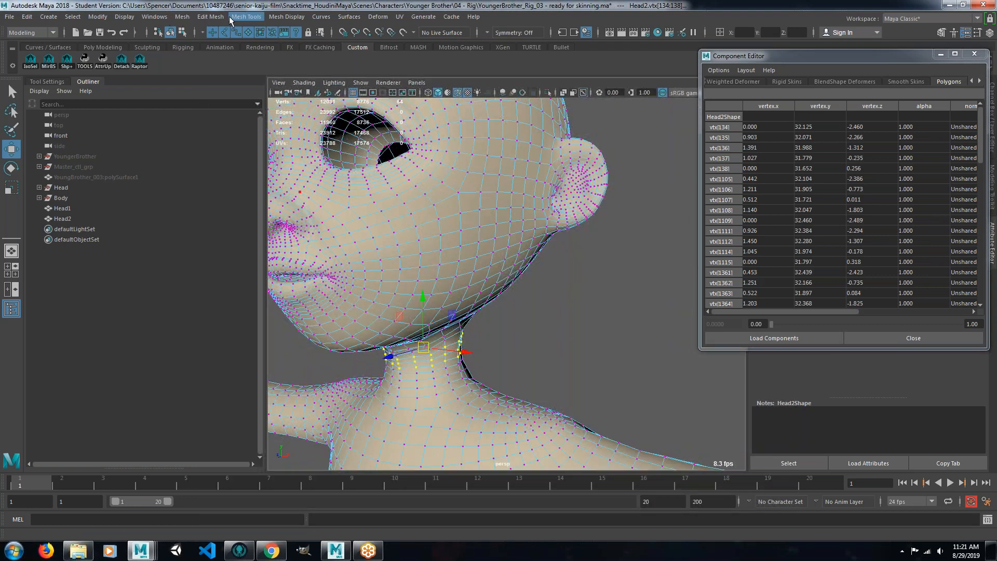
click(182, 16)
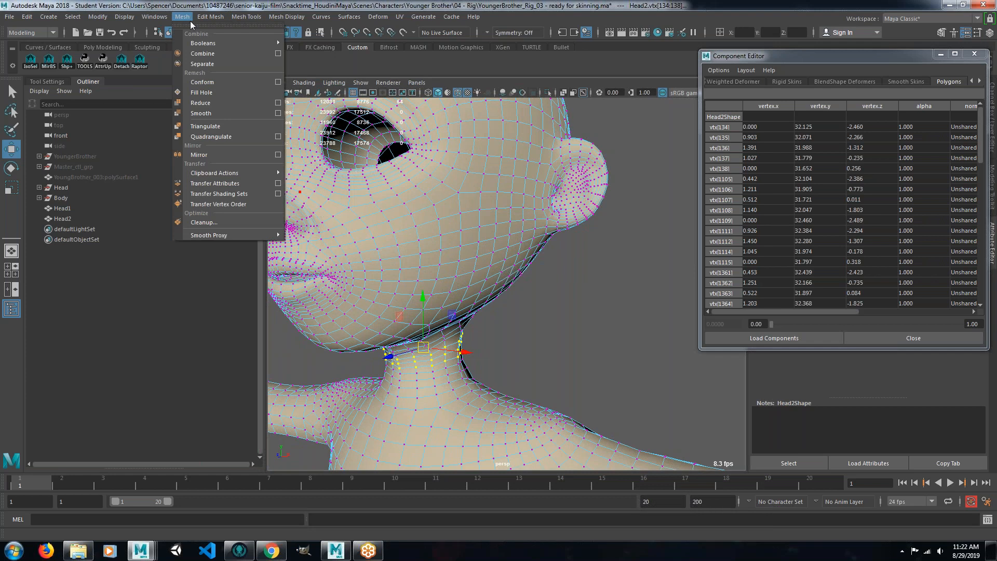
mouse_move(205, 19)
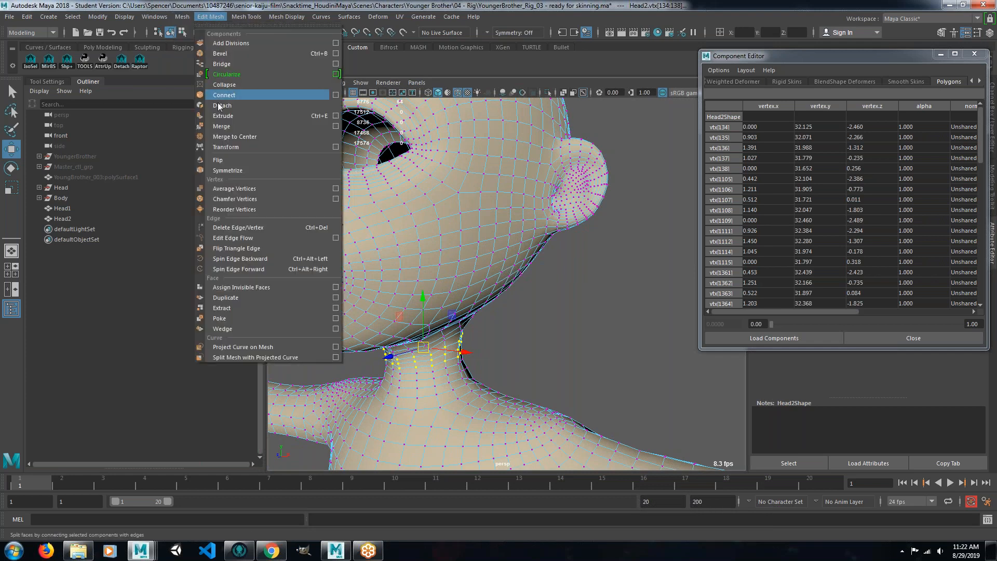
click(335, 127)
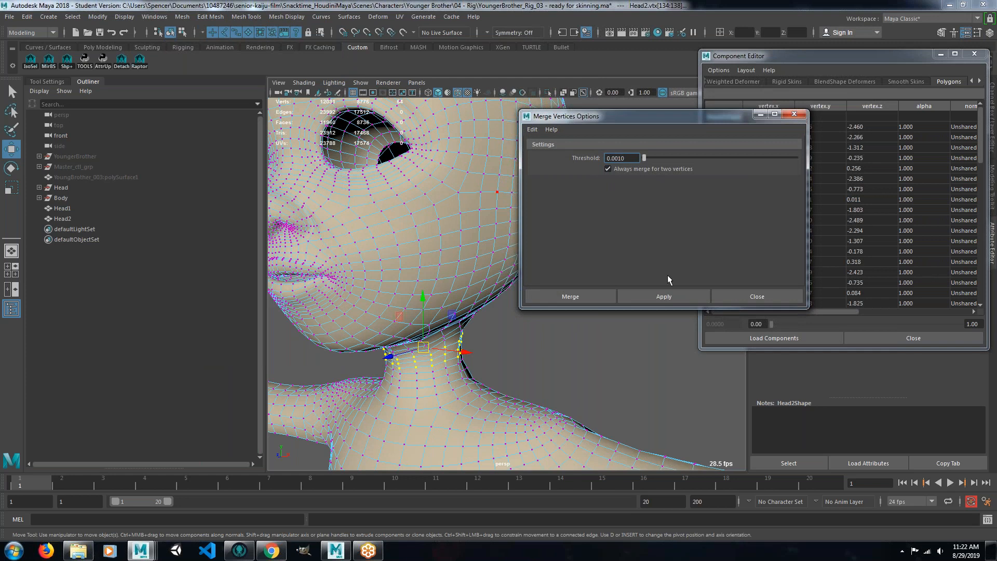
click(594, 294)
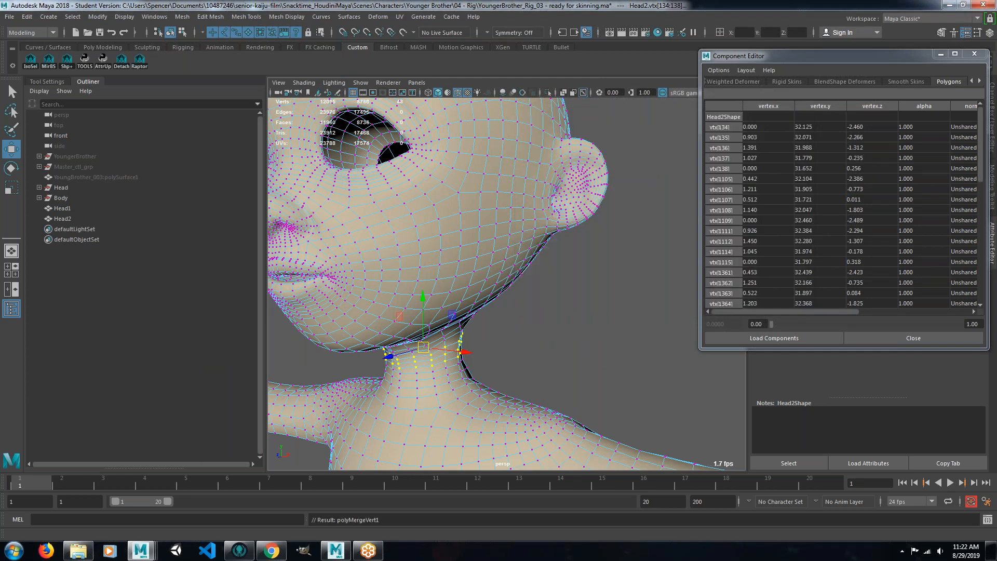
Test the merged neck seam by moving one of its vertices, and undo the move.
alt+drag(623, 364, 563, 367)
scroll(563, 367, up, 5)
click(473, 340)
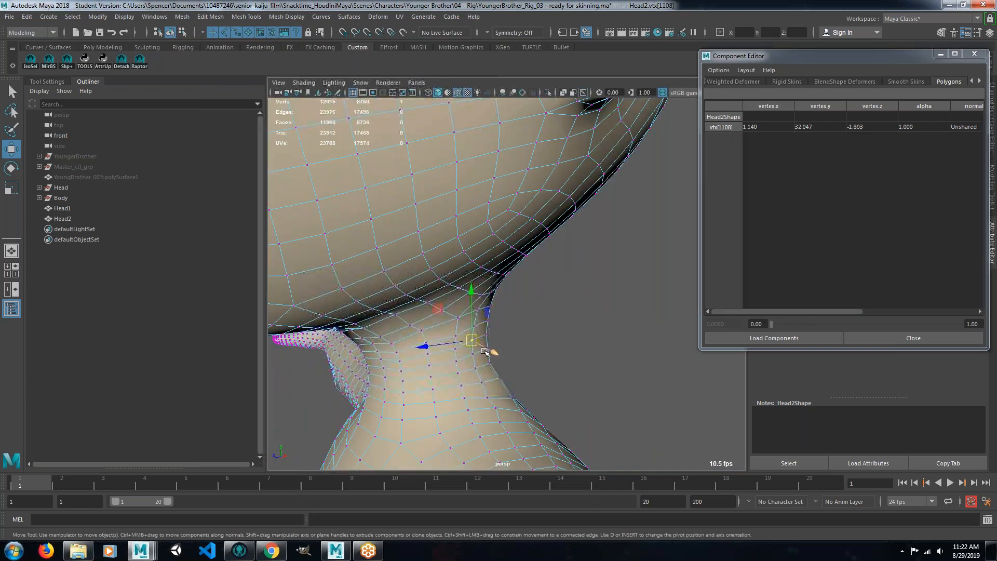
drag(473, 341, 478, 330)
key(ctrl+z)
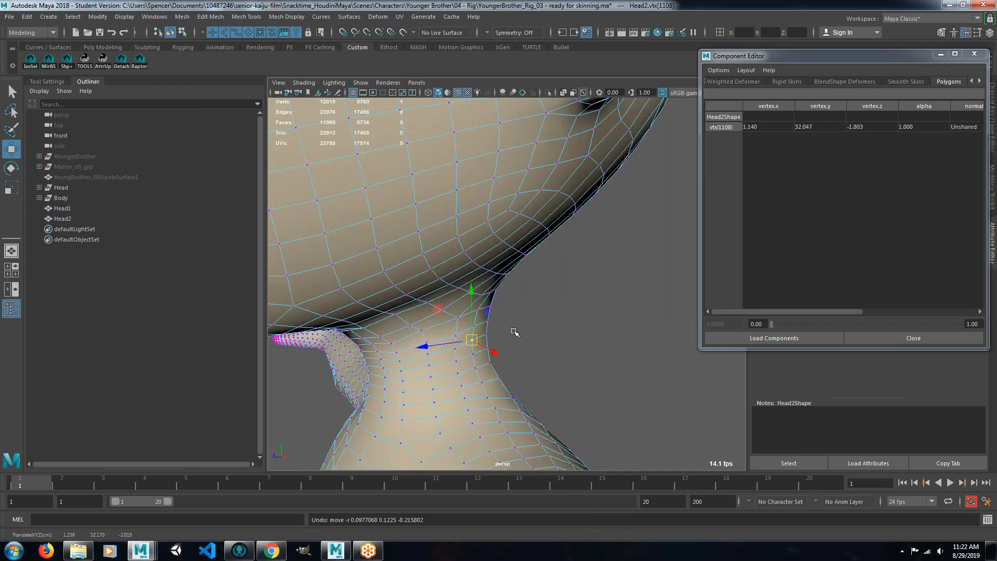
Move the Head1 copy closer to the character, to about 11.4 units along X, and deselect it.
scroll(514, 327, down, 3)
alt+drag(514, 327, 604, 291)
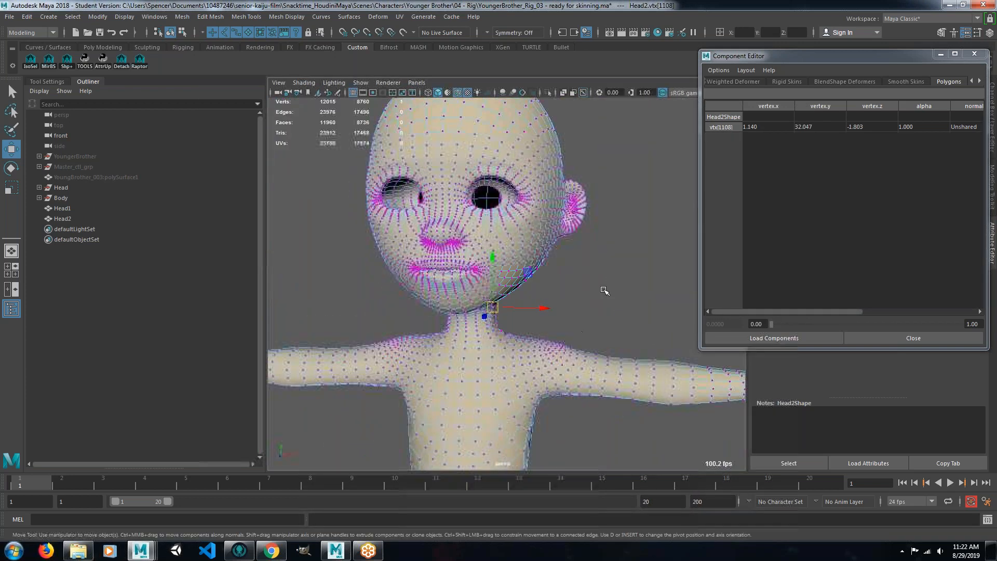
alt+middle_drag(604, 291, 517, 345)
scroll(516, 345, down, 4)
click(631, 293)
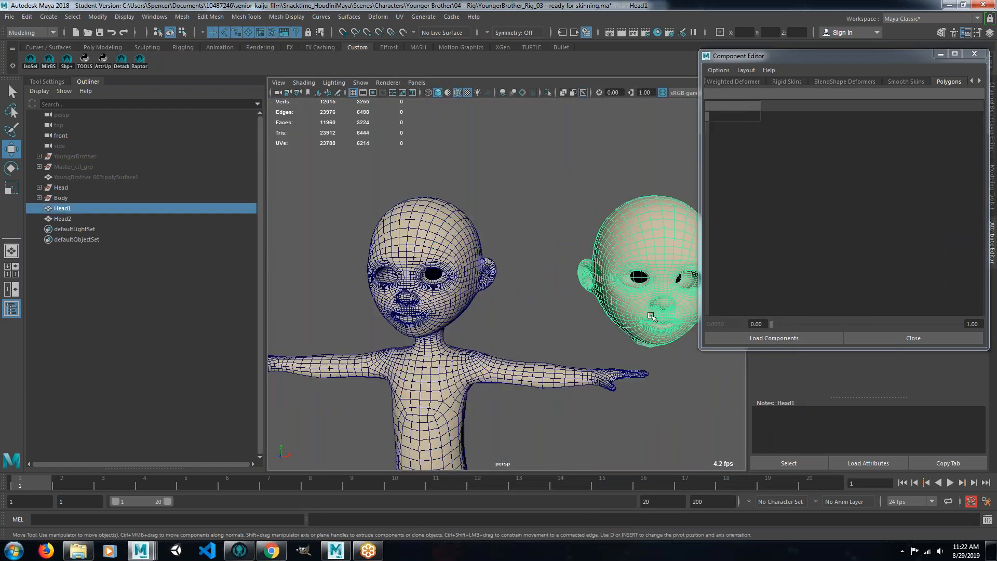
scroll(625, 375, down, 5)
drag(618, 460, 574, 460)
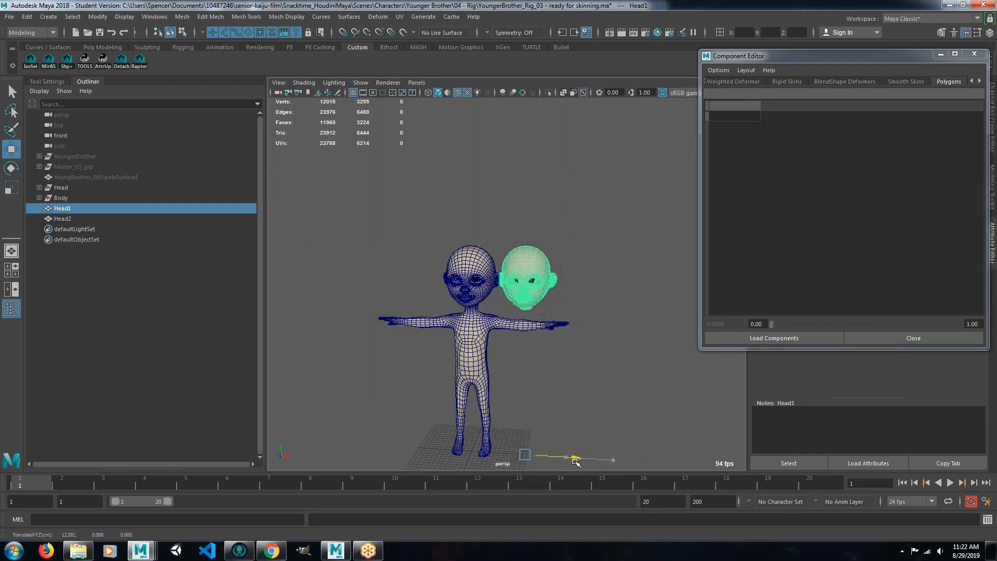
click(566, 370)
Select three adjacent vertices on the forehead centre line of the combined mesh to check their numbers in the Component Editor.
scroll(519, 312, up, 10)
alt+drag(519, 312, 525, 274)
click(343, 214)
right_drag(344, 214, 312, 214)
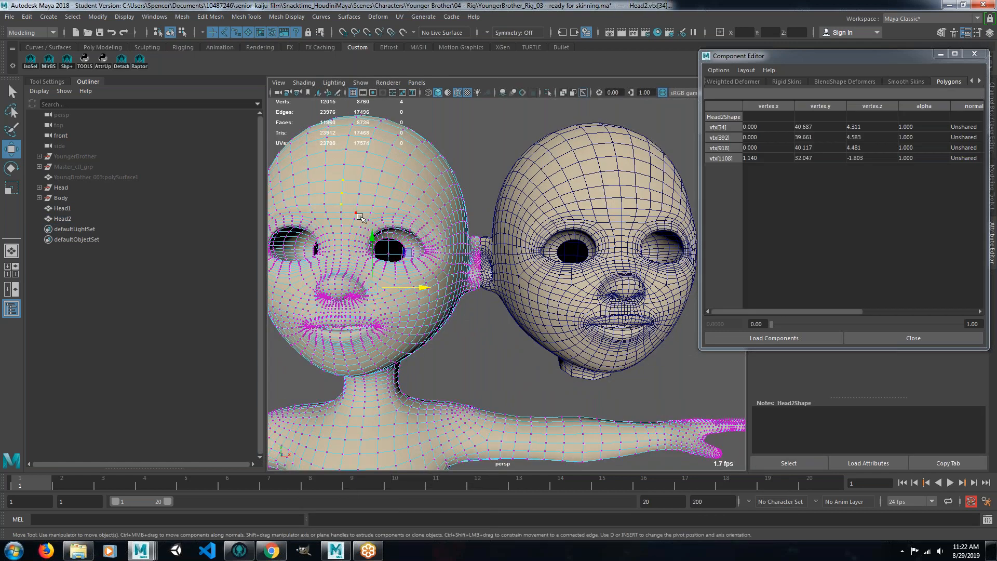
alt+drag(341, 233, 365, 219)
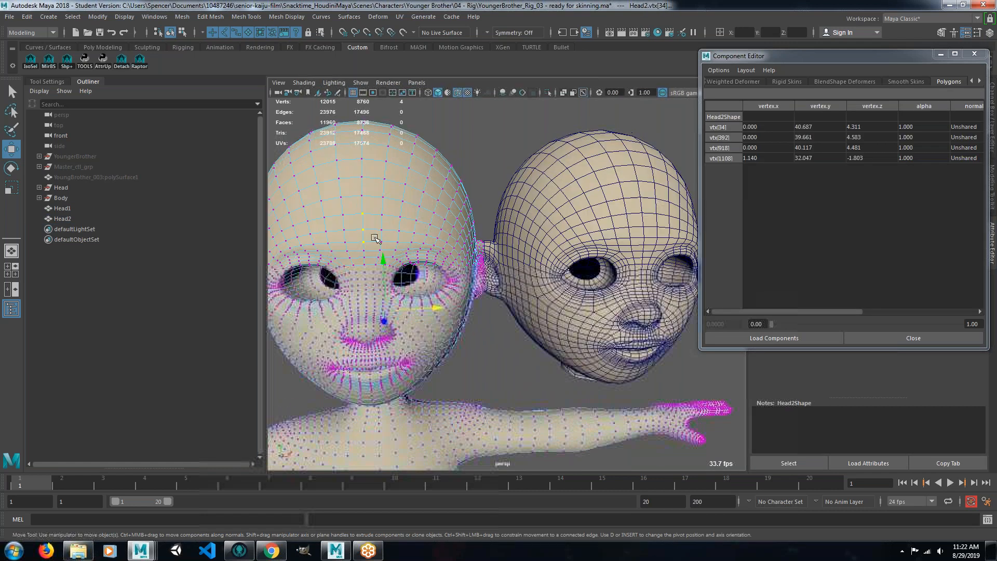
click(364, 232)
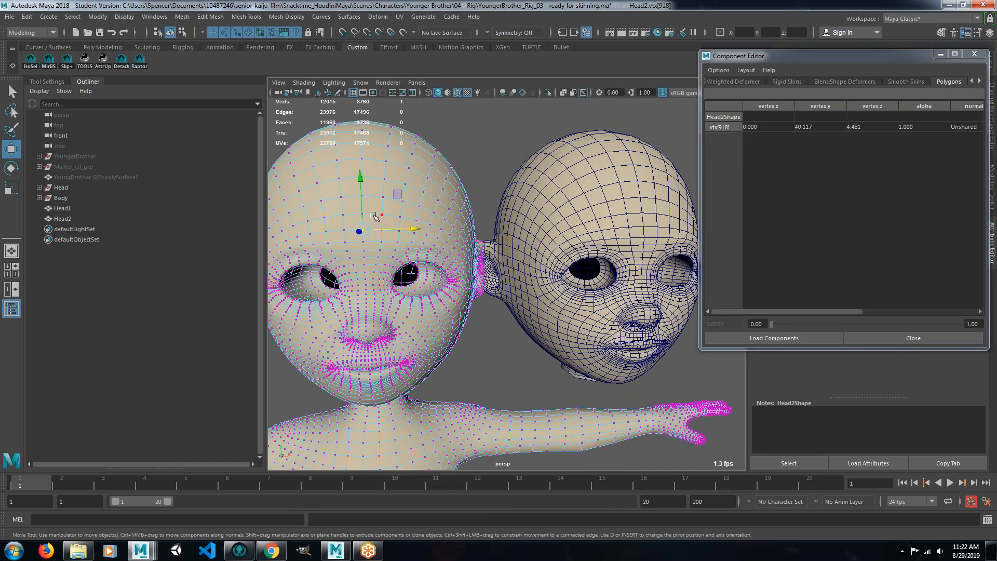
shift+click(370, 213)
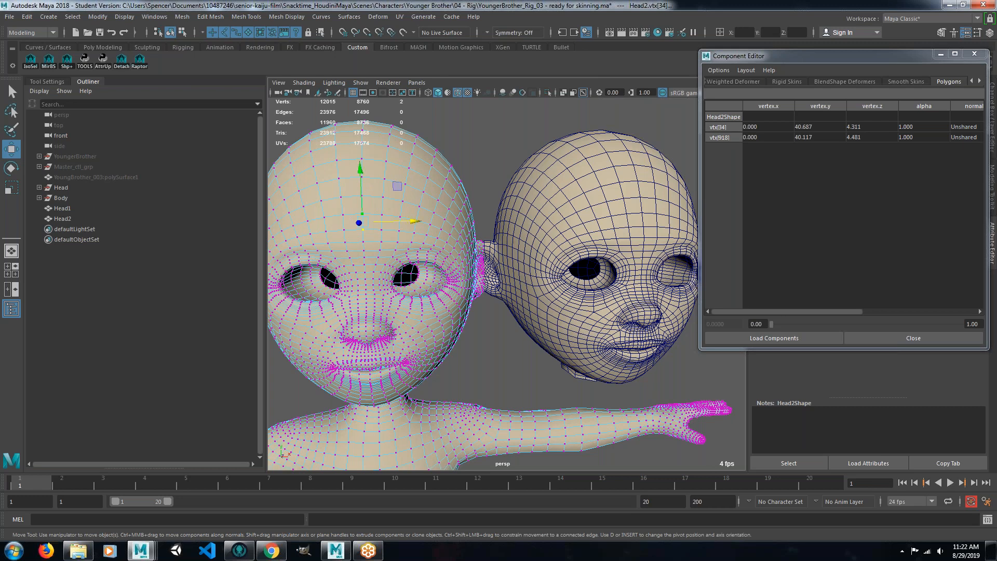
shift+click(365, 237)
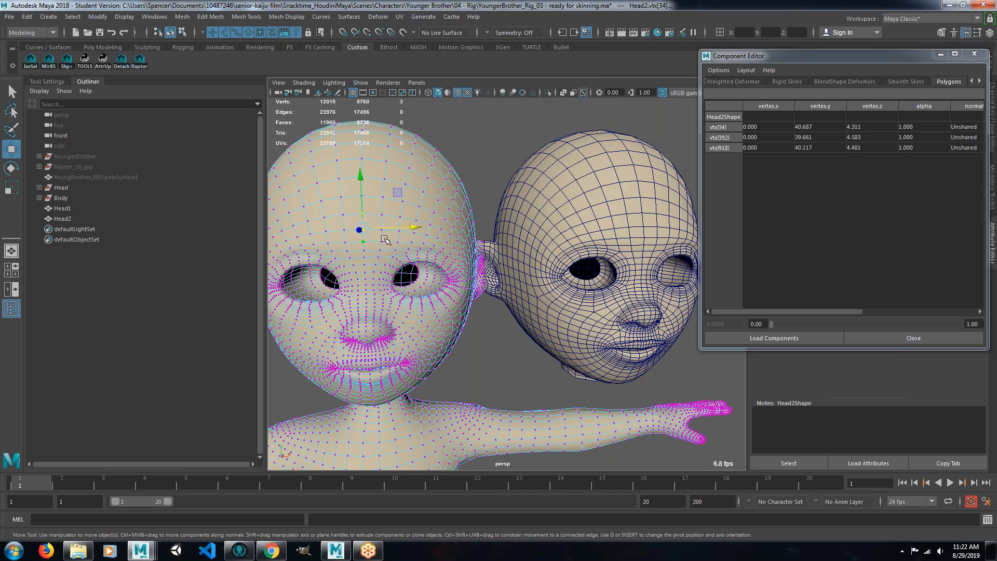
Select the same three forehead centre-line vertices on the Head1 copy to compare their numbering with the combined mesh.
alt+drag(462, 284, 539, 249)
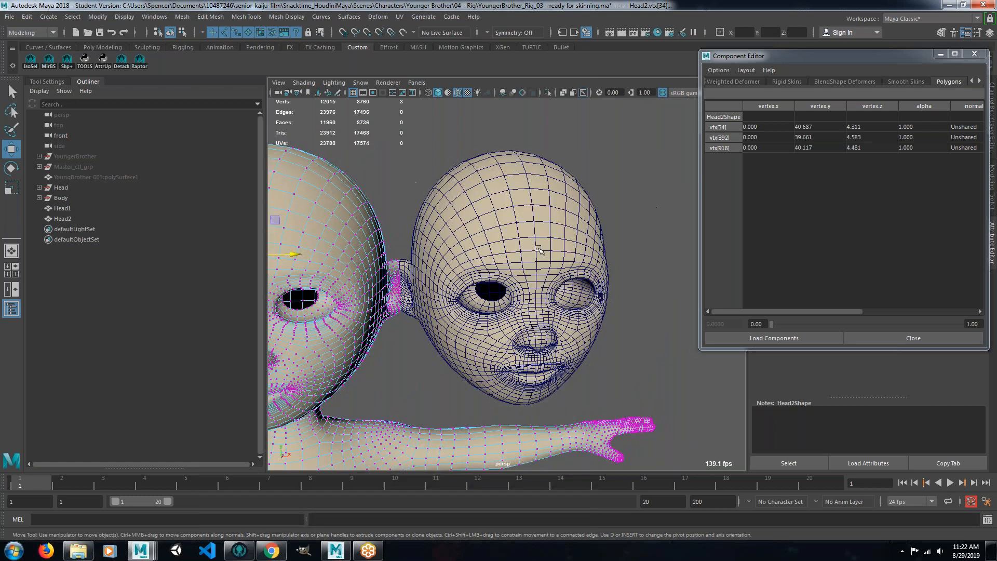
right_click(538, 250)
click(491, 249)
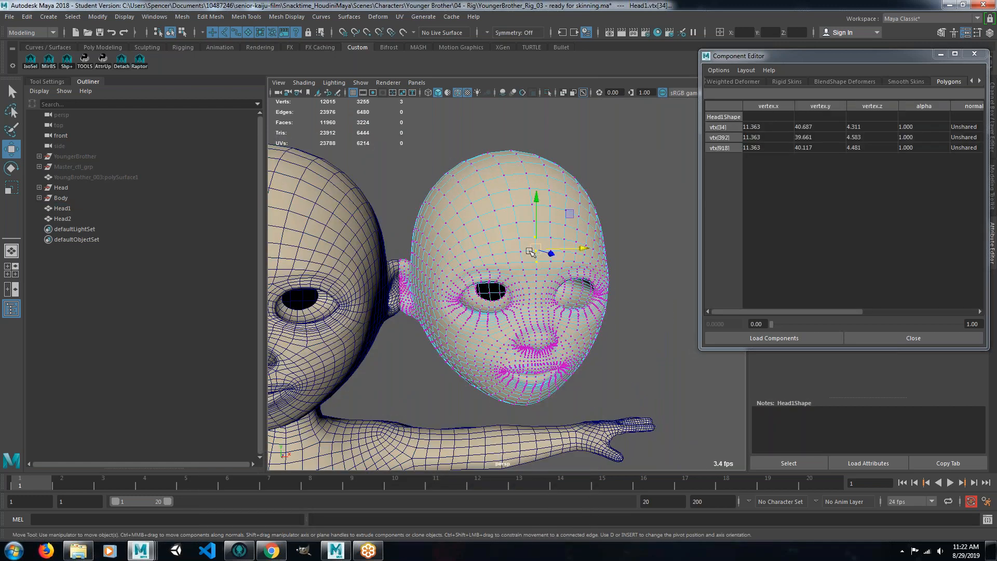
click(517, 287)
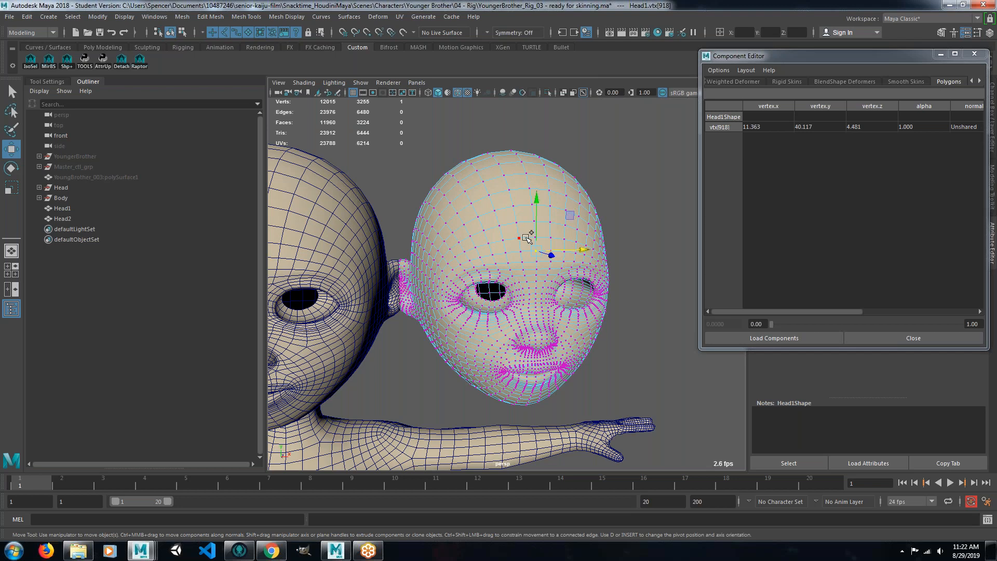
shift+click(530, 235)
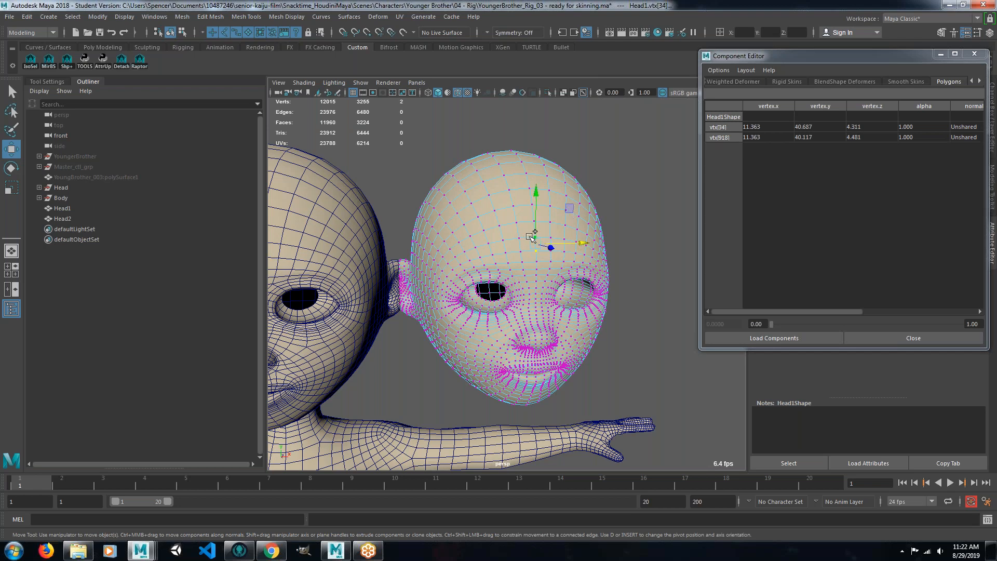
shift+click(540, 261)
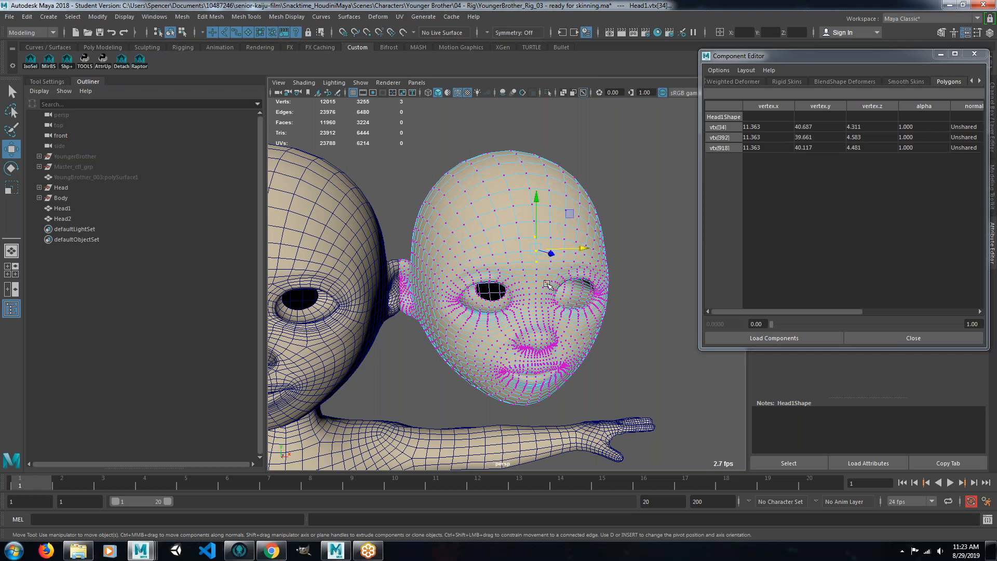
Leave vertex selection and select the whole Head1 copy as an object.
scroll(550, 291, down, 5)
alt+drag(481, 309, 456, 319)
scroll(456, 319, up, 4)
alt+middle_drag(455, 319, 492, 314)
right_drag(554, 289, 591, 238)
scroll(565, 305, down, 4)
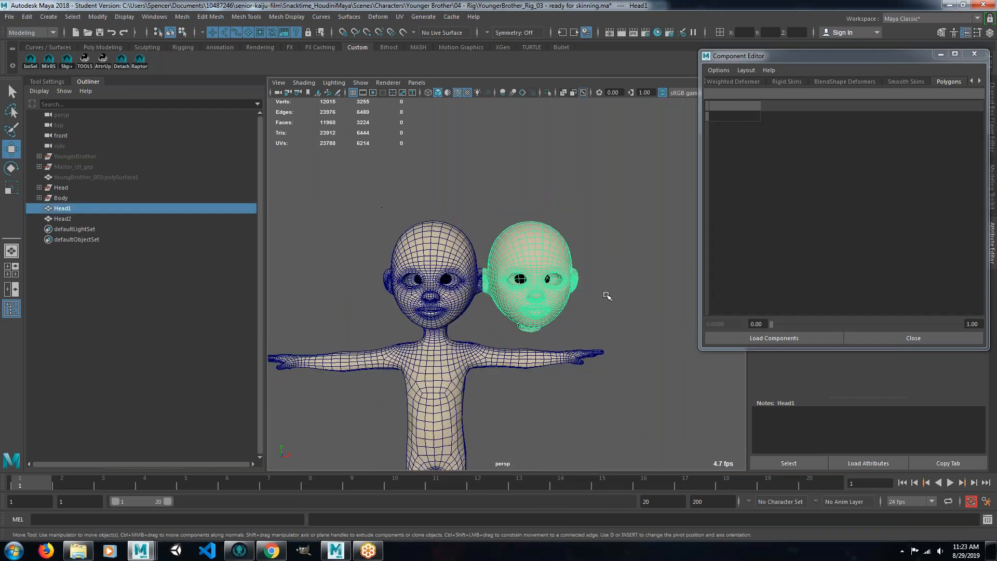
Compare the Head1 copy with the combined mesh, selecting both together and finally only Head1.
scroll(565, 304, up, 4)
alt+drag(521, 334, 359, 434)
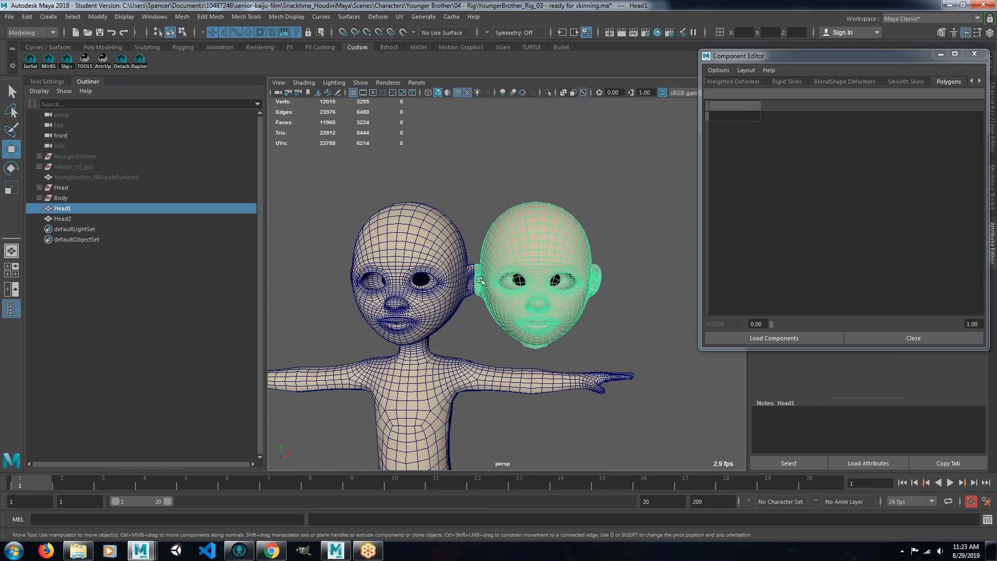
scroll(465, 273, up, 3)
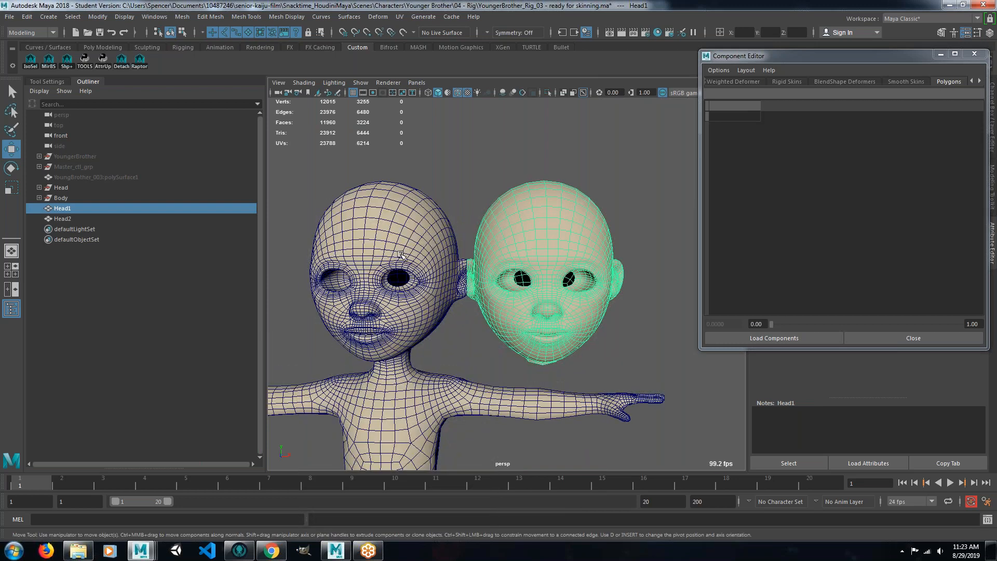
alt+drag(387, 299, 436, 270)
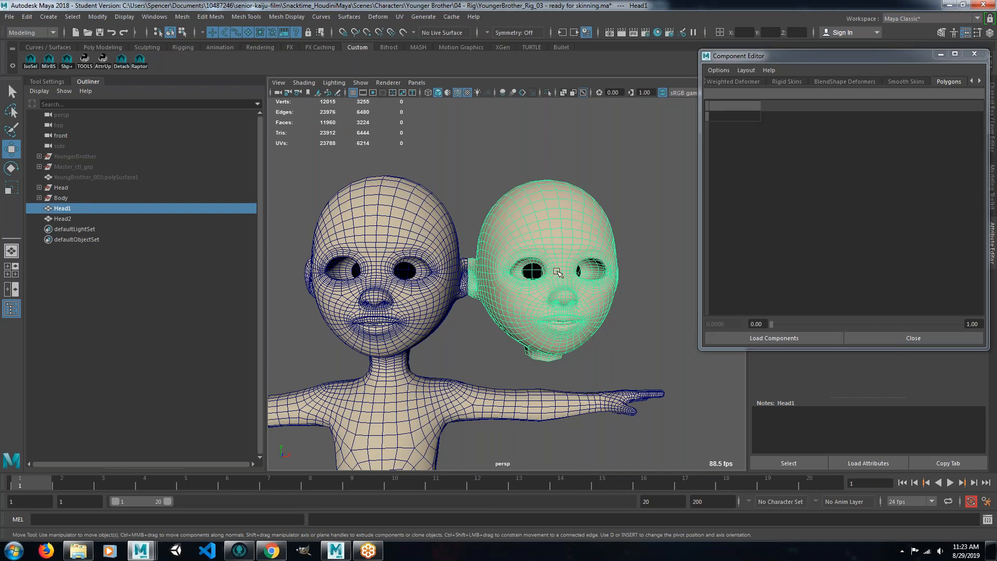
alt+drag(552, 311, 400, 275)
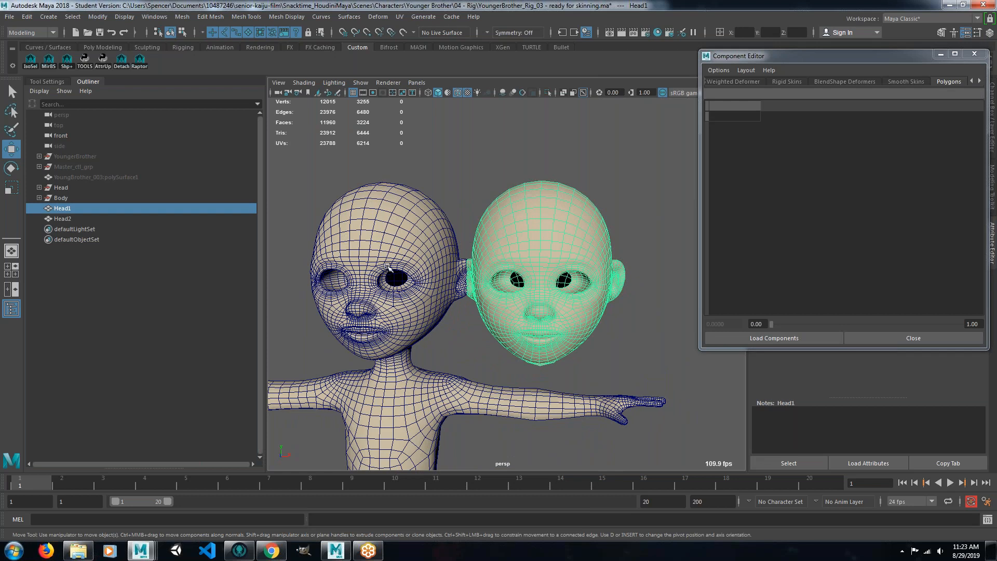
alt+drag(400, 275, 455, 265)
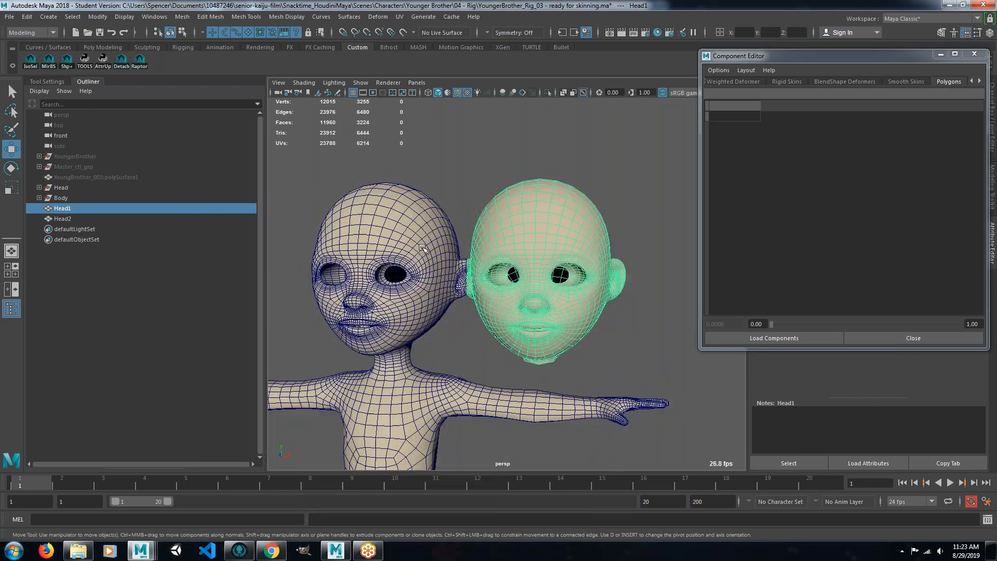
shift+click(494, 251)
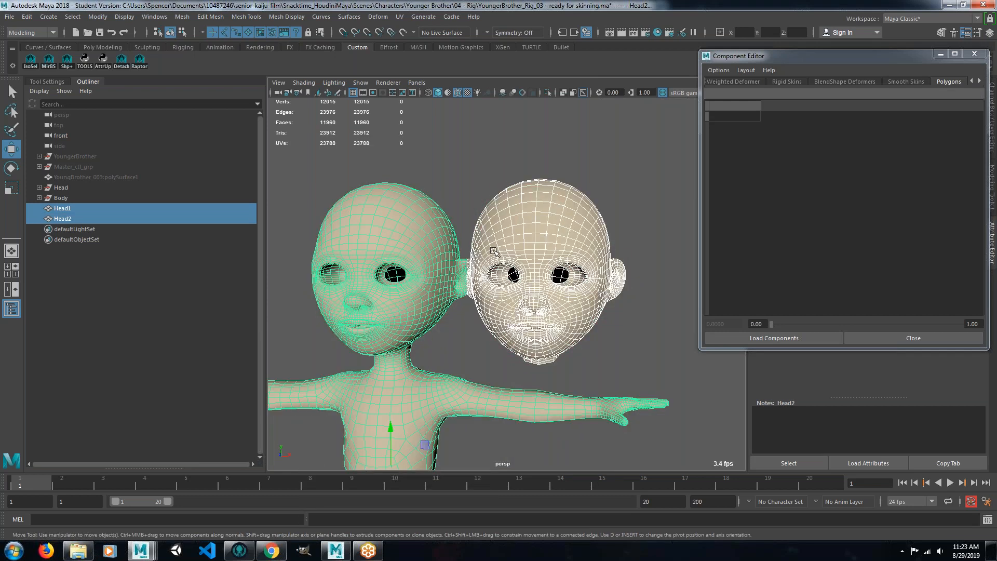
click(543, 236)
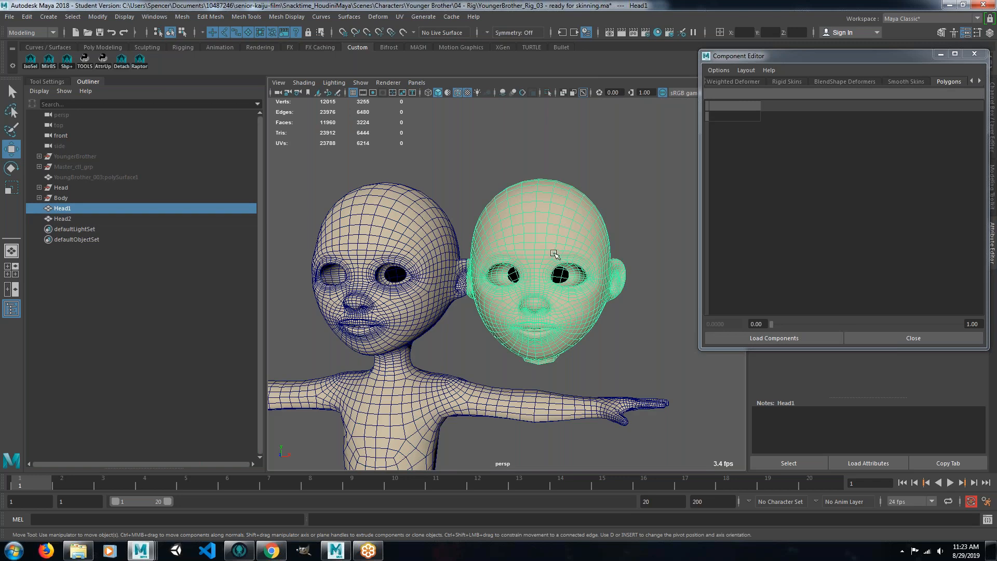
shift+click(415, 242)
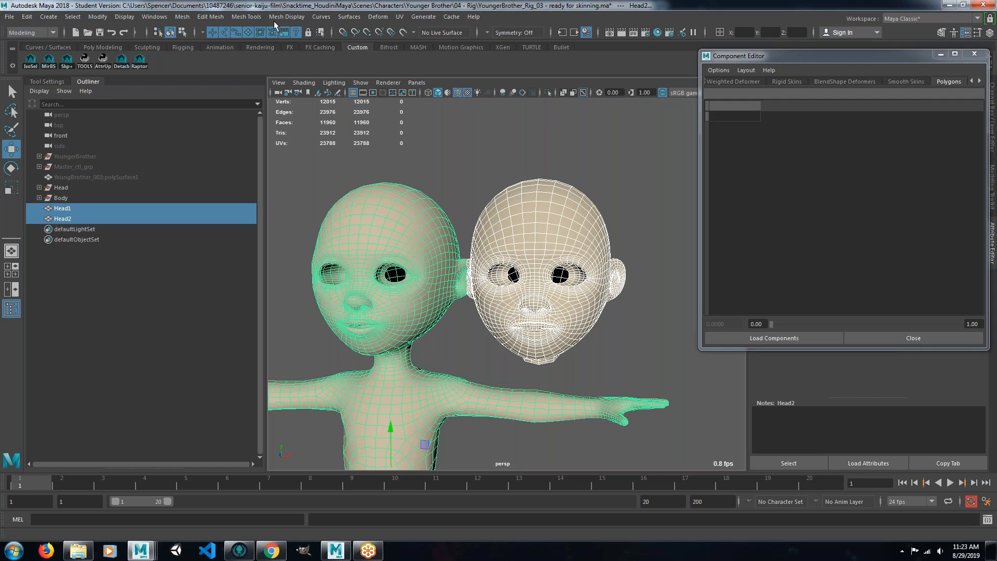
click(377, 17)
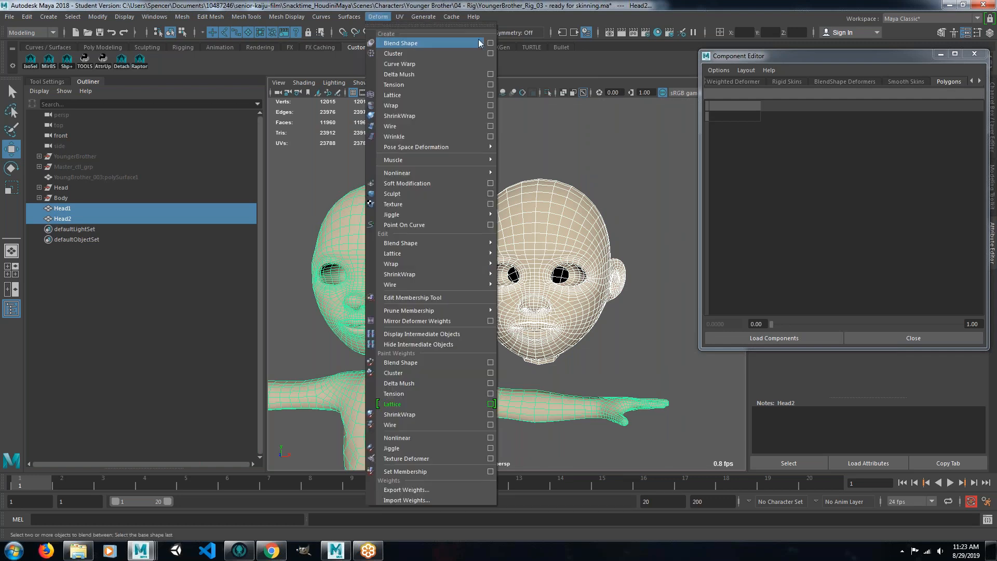
click(493, 44)
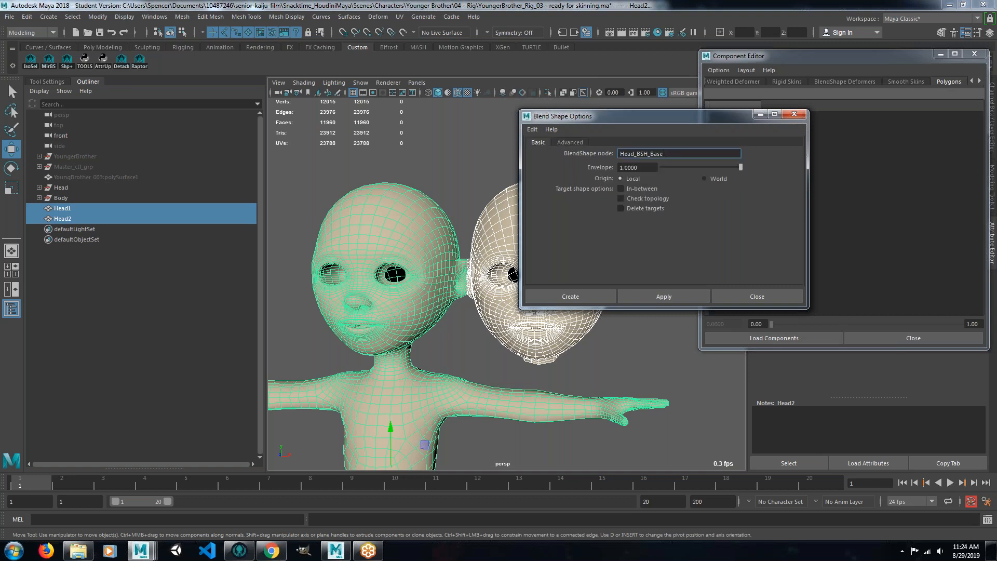
click(70, 218)
click(794, 114)
Rename the separate Head1 copy as Head_BSH_Base.
click(526, 233)
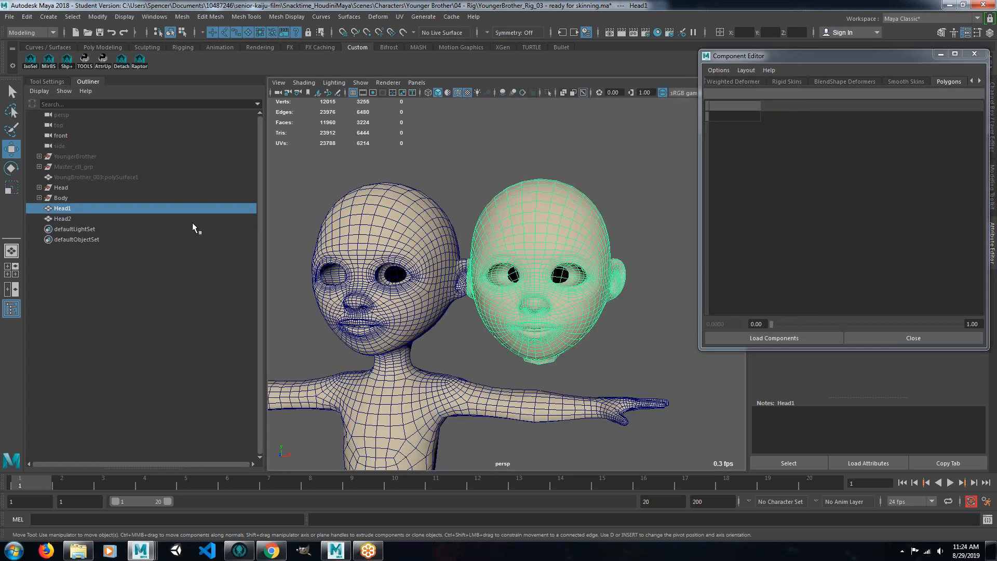
double_click(77, 207)
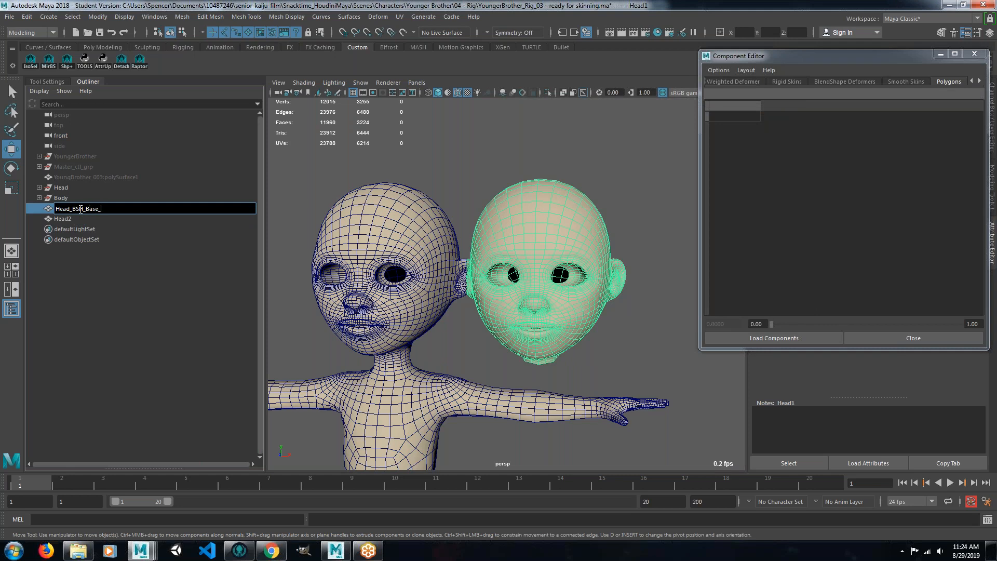
text(Head_BSH_Base)
key(Return)
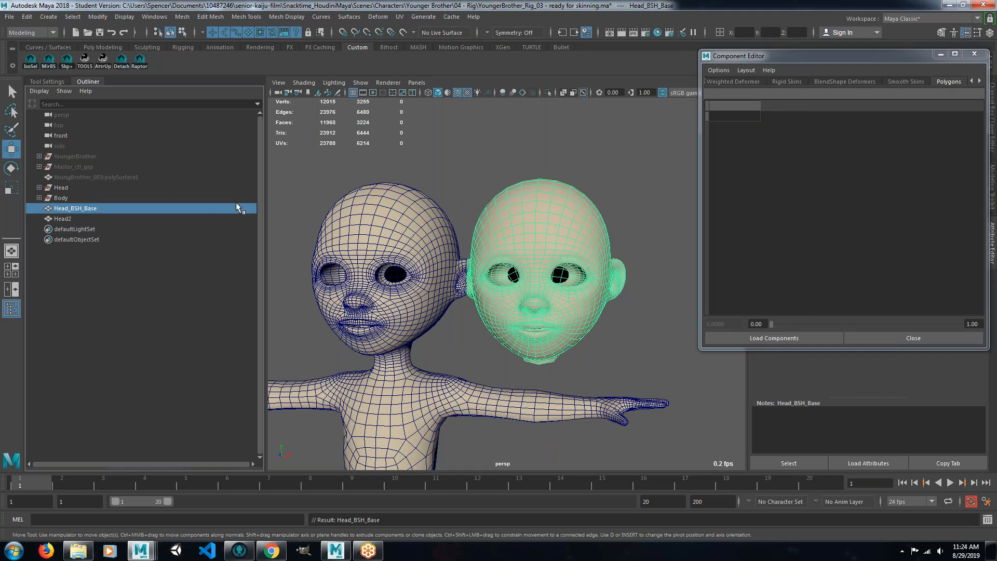
Create a blend shape deformer with Head_BSH_Base as the target and the combined Head2 mesh as the base, using local origin.
shift+click(399, 227)
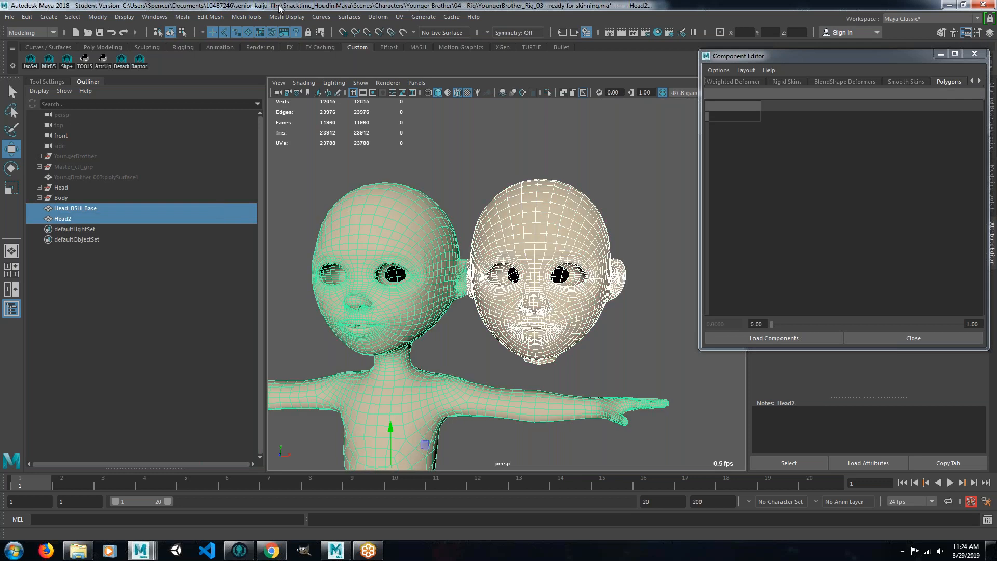
click(211, 17)
key(Escape)
mouse_move(376, 17)
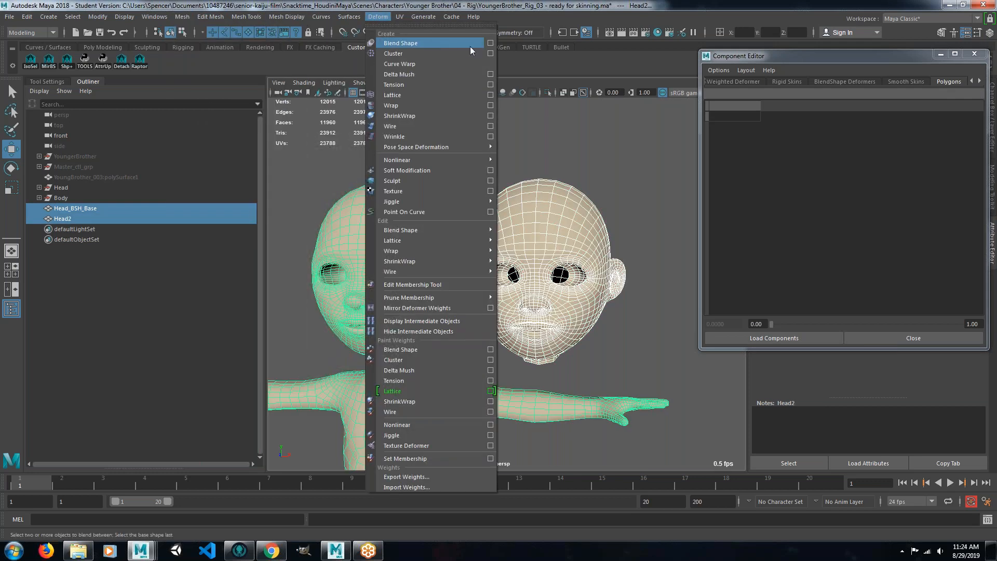
click(490, 43)
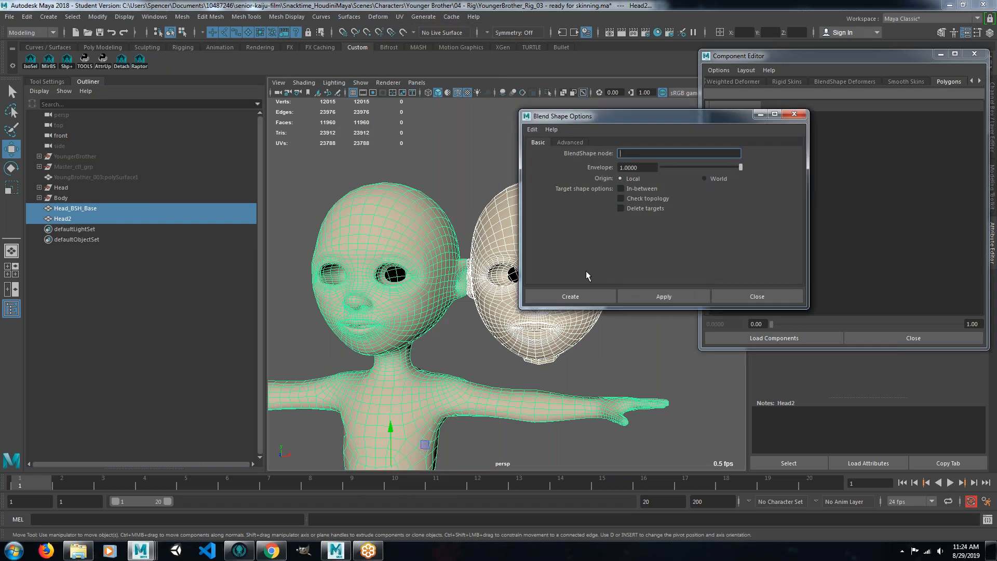
click(590, 296)
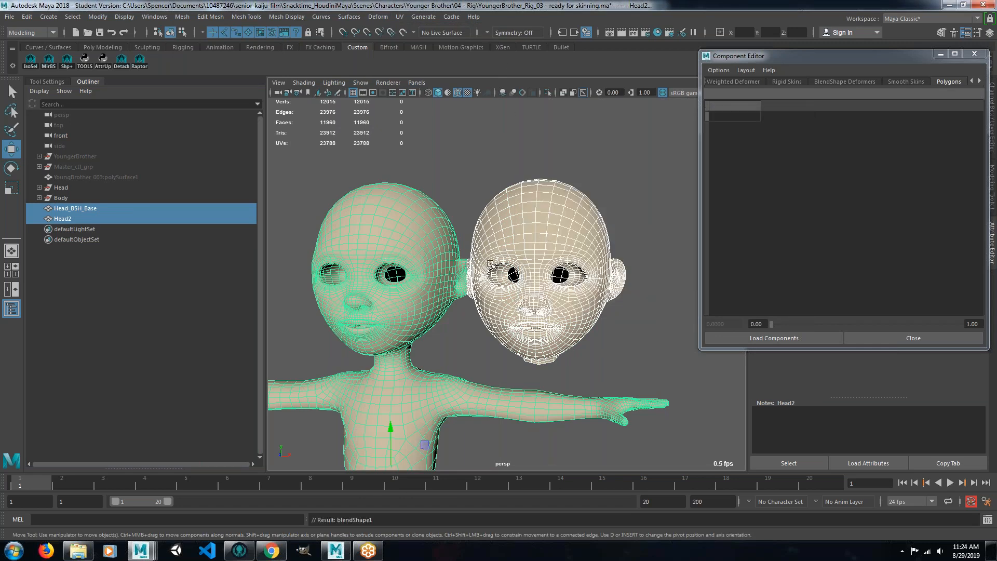
Close the Component Editor, show the combined Head2 mesh's channels and delete its non-deformer history.
click(401, 231)
click(973, 54)
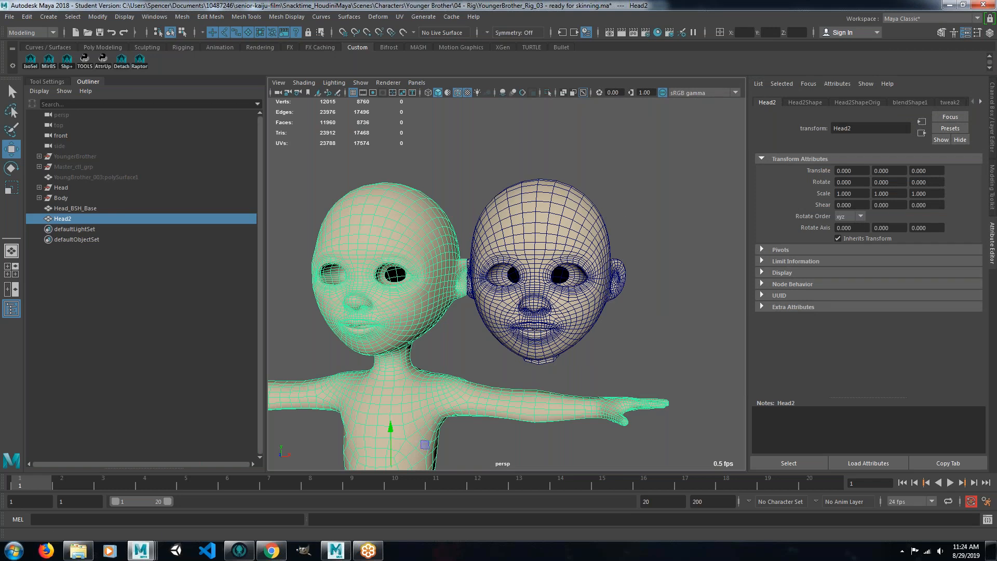
click(992, 112)
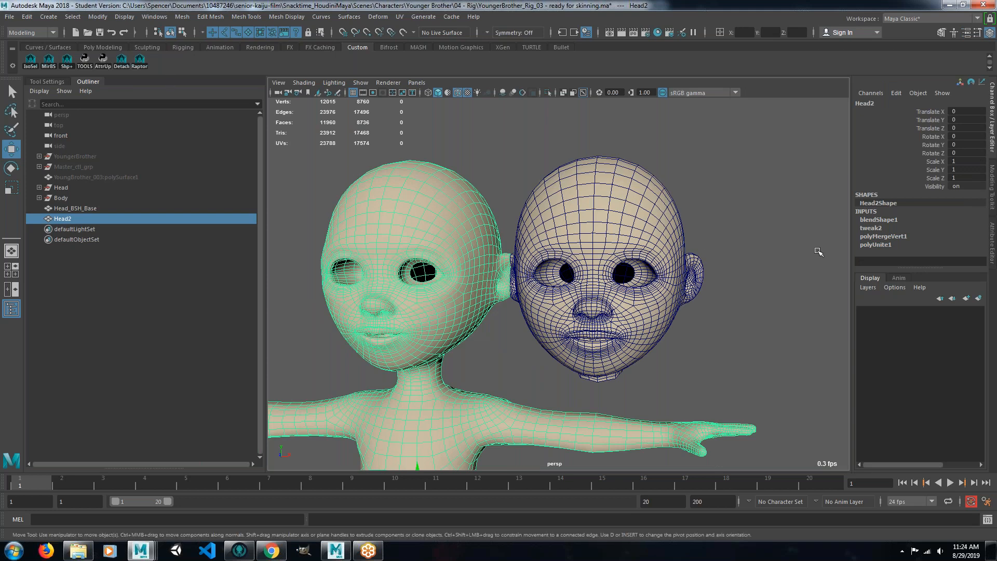
click(9, 16)
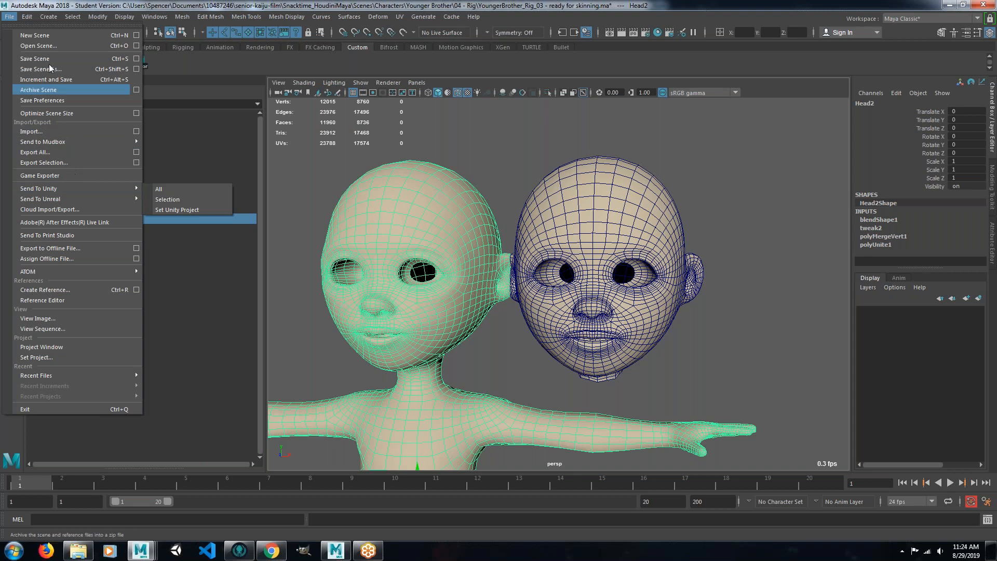
mouse_move(112, 139)
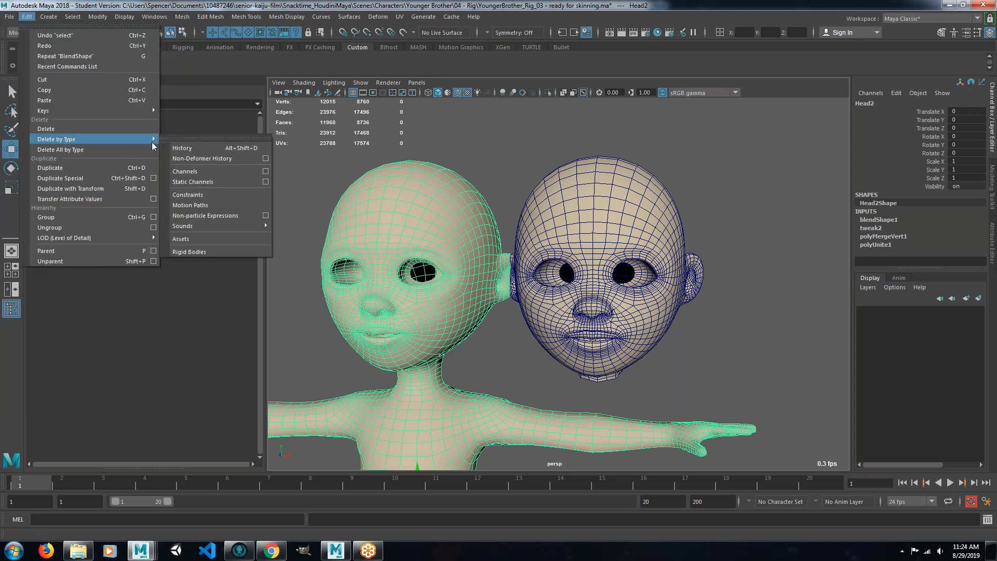
click(202, 159)
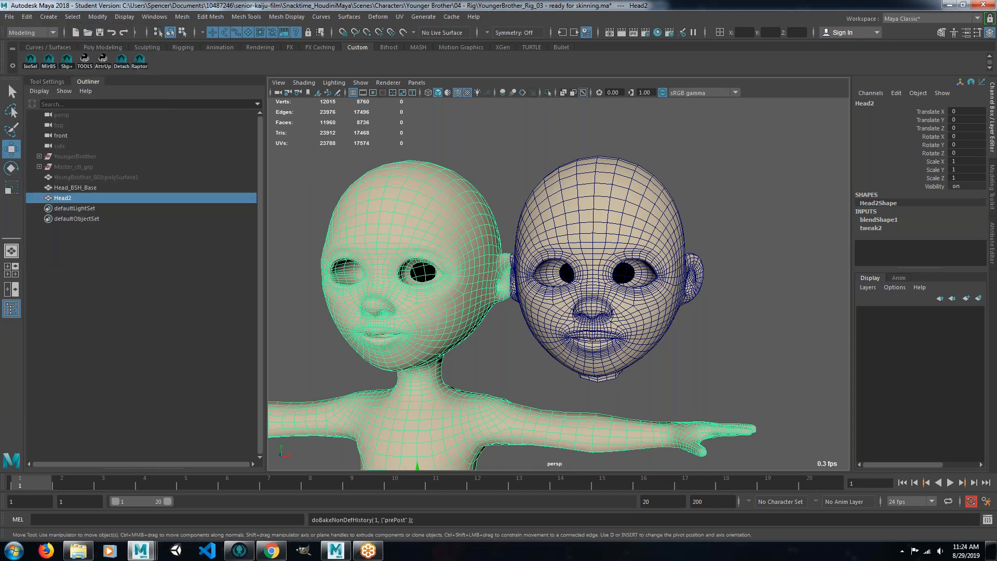
Delete the construction history of the separate Head_BSH_Base mesh.
click(583, 198)
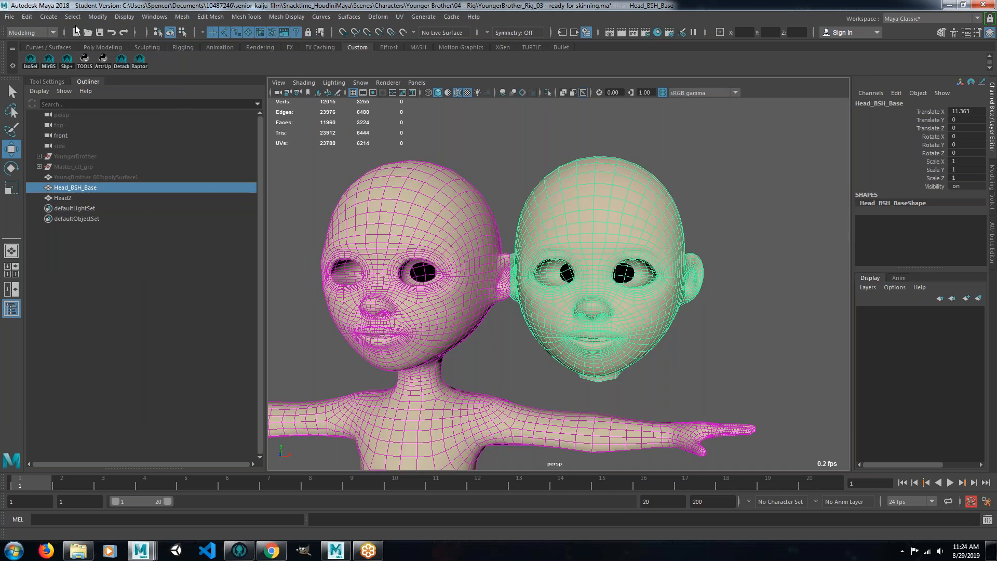
click(27, 16)
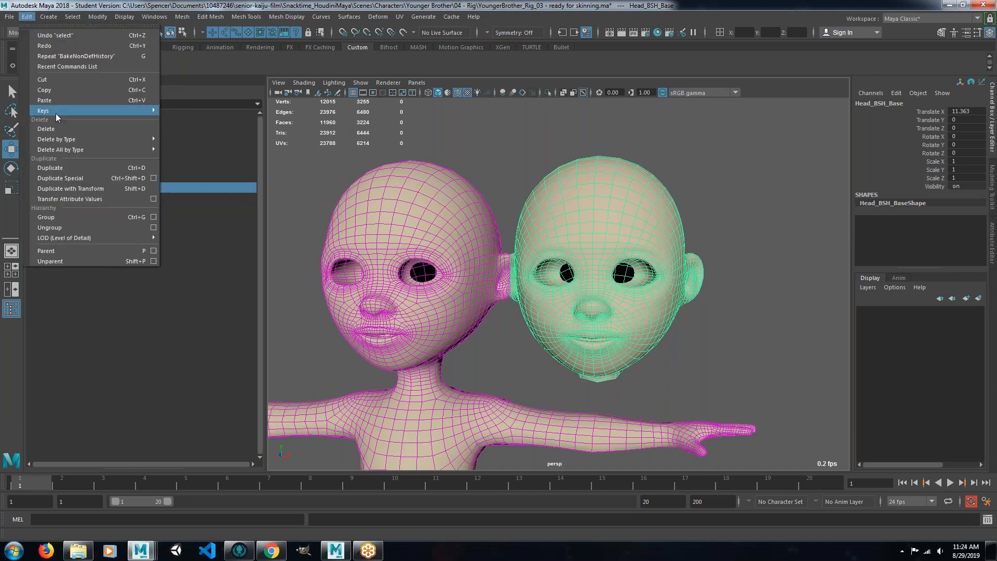
mouse_move(124, 140)
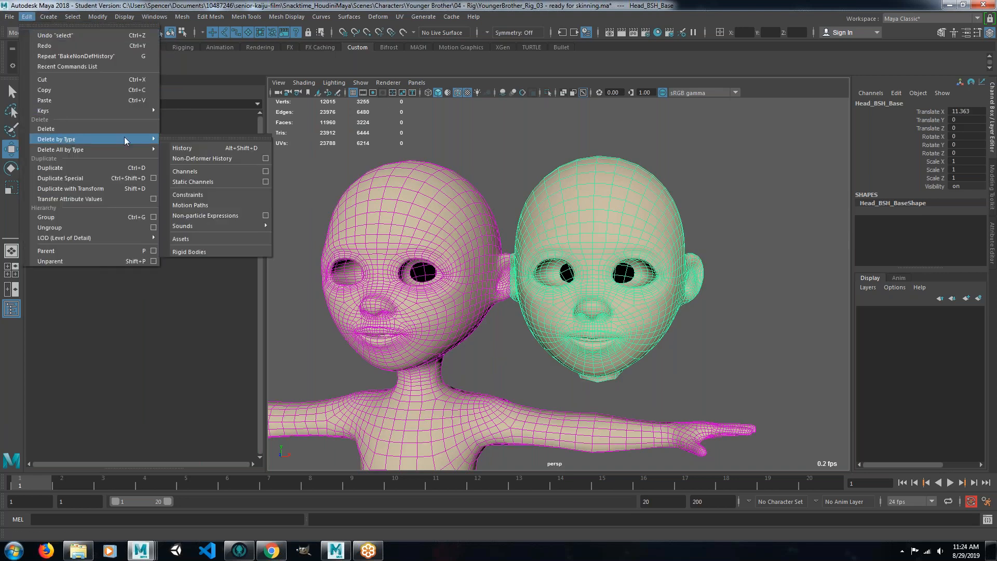
click(199, 150)
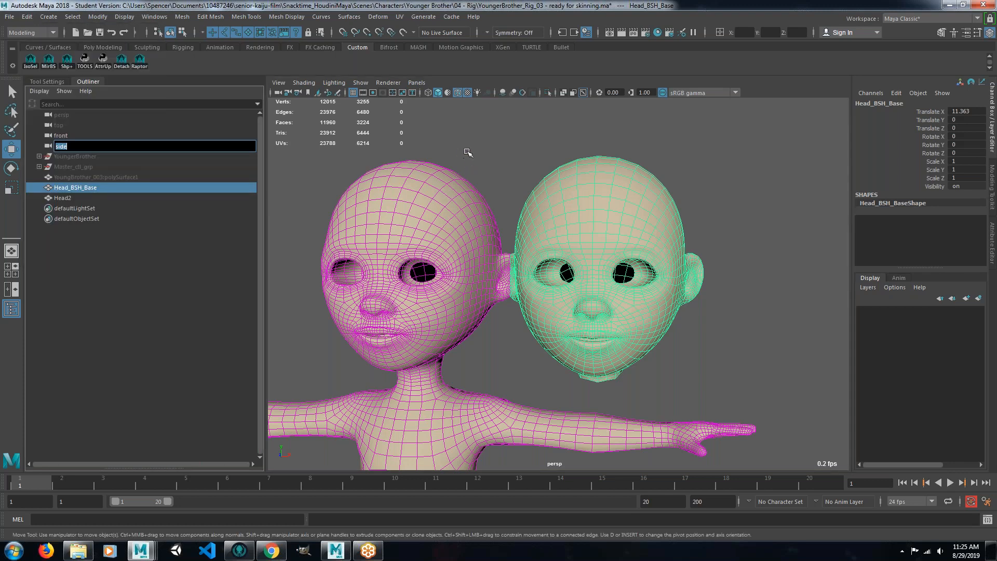
click(486, 155)
Set the Head_BSH_Base target weight in Head2's blendShape1 node to 1.
click(605, 193)
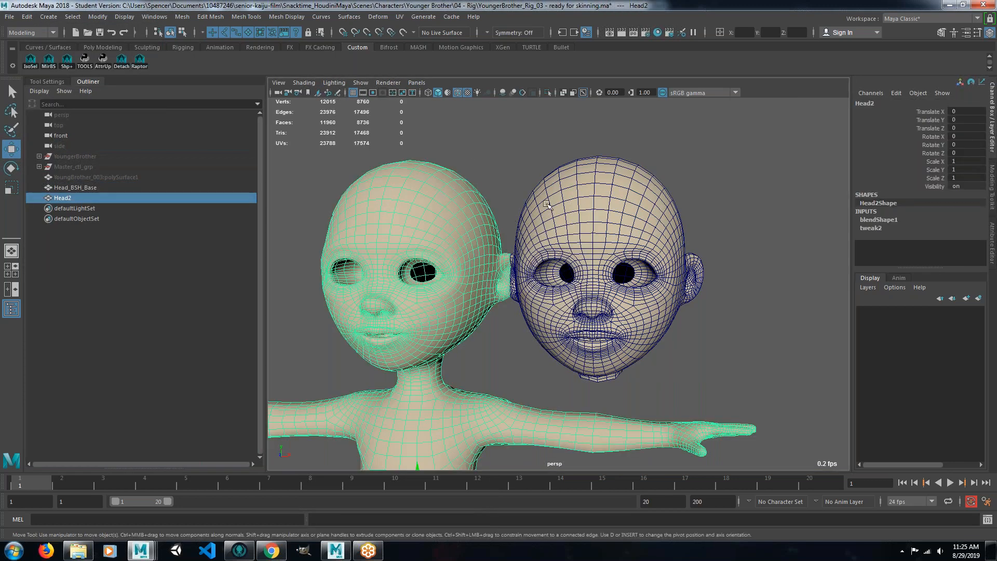
click(883, 222)
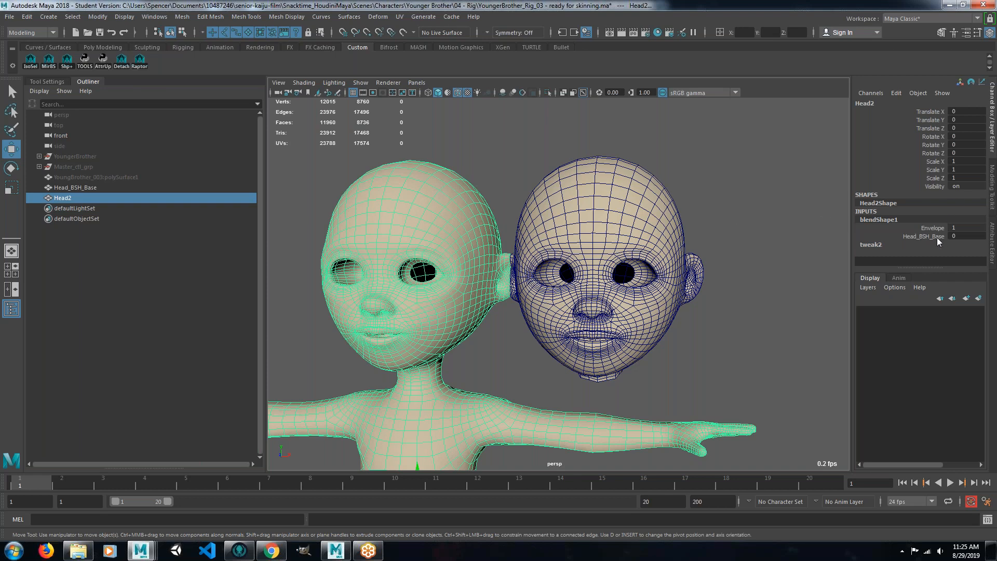
double_click(976, 236)
text(1)
key(Return)
click(778, 315)
Test the blend shape by moving one forehead face of Head_BSH_Base upward, and undo the move.
click(582, 247)
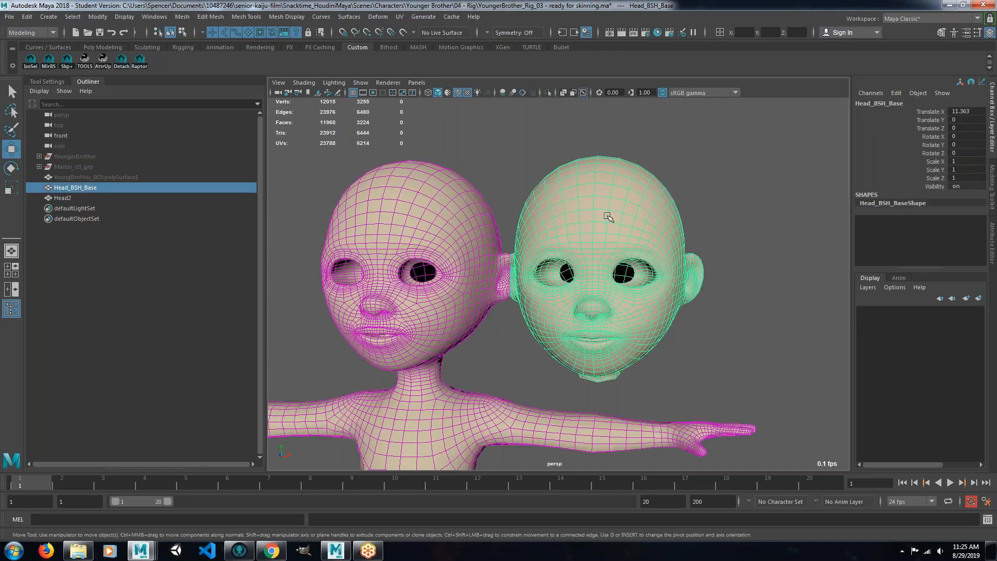
right_drag(597, 222, 610, 260)
click(603, 203)
drag(603, 204, 603, 176)
key(ctrl+z)
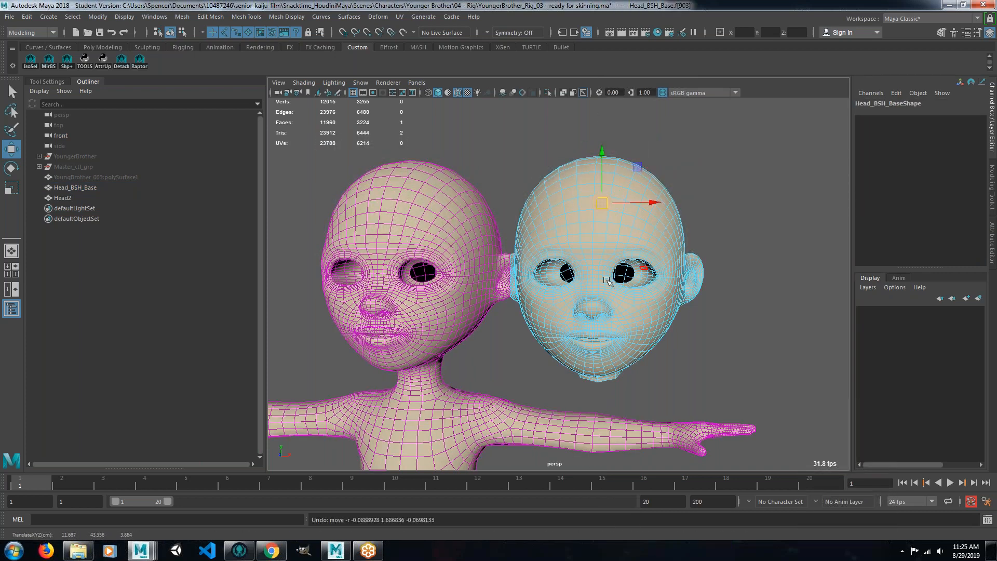
Return Head_BSH_Base to object selection and set its Translate X to 15, away from the body.
alt+drag(562, 304, 600, 289)
double_click(599, 288)
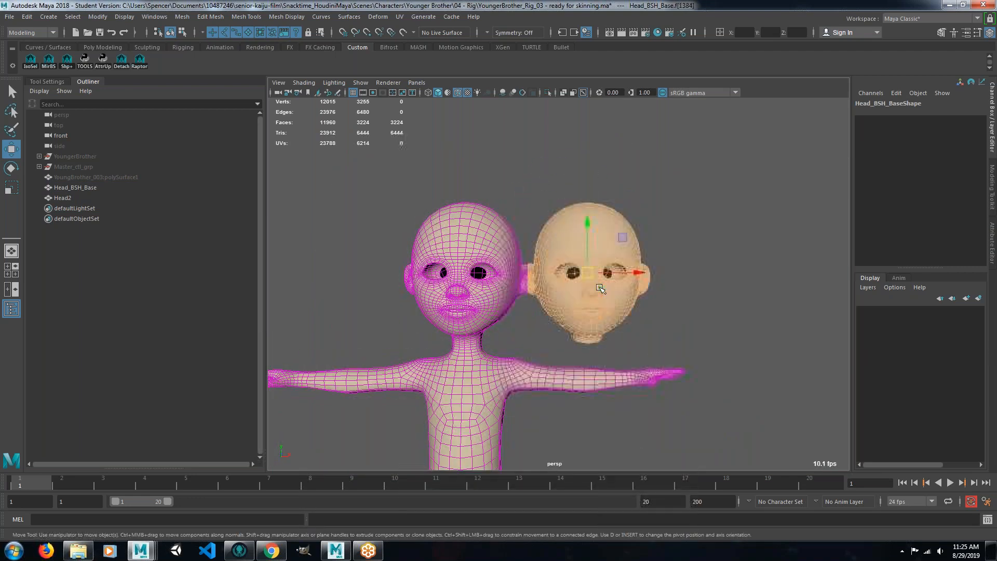
right_drag(603, 223, 628, 207)
click(603, 281)
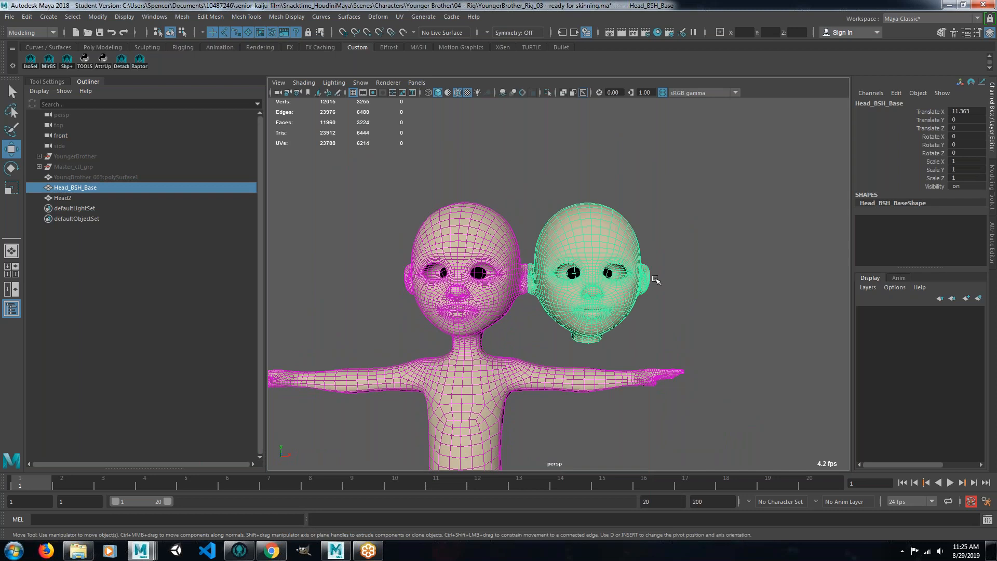
double_click(975, 110)
text(15)
key(Return)
click(663, 173)
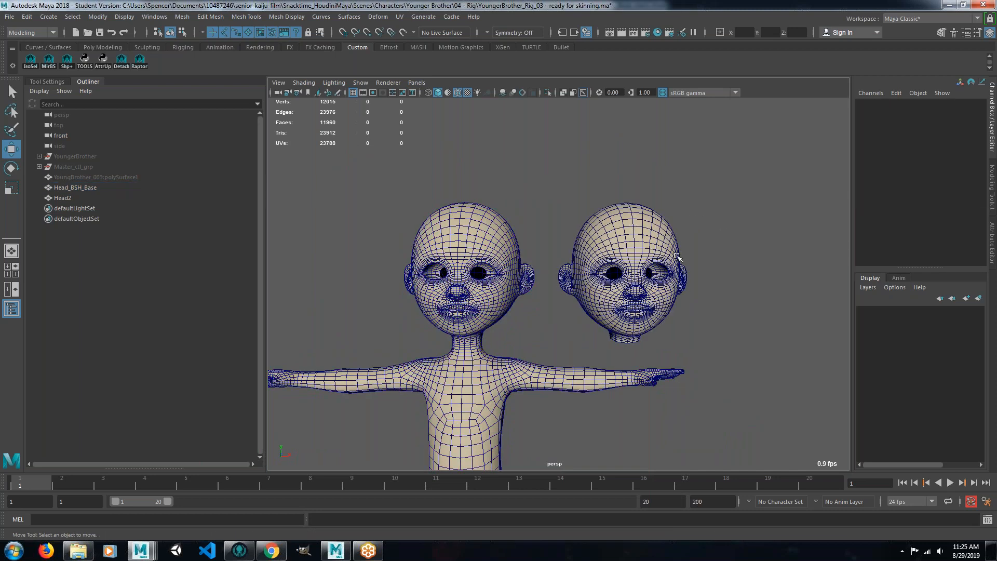
Examine the Head_BSH_Base target and the combined Head2 mesh from several angles, selecting each in turn.
scroll(653, 274, down, 3)
alt+drag(647, 280, 568, 338)
scroll(625, 272, up, 3)
click(625, 272)
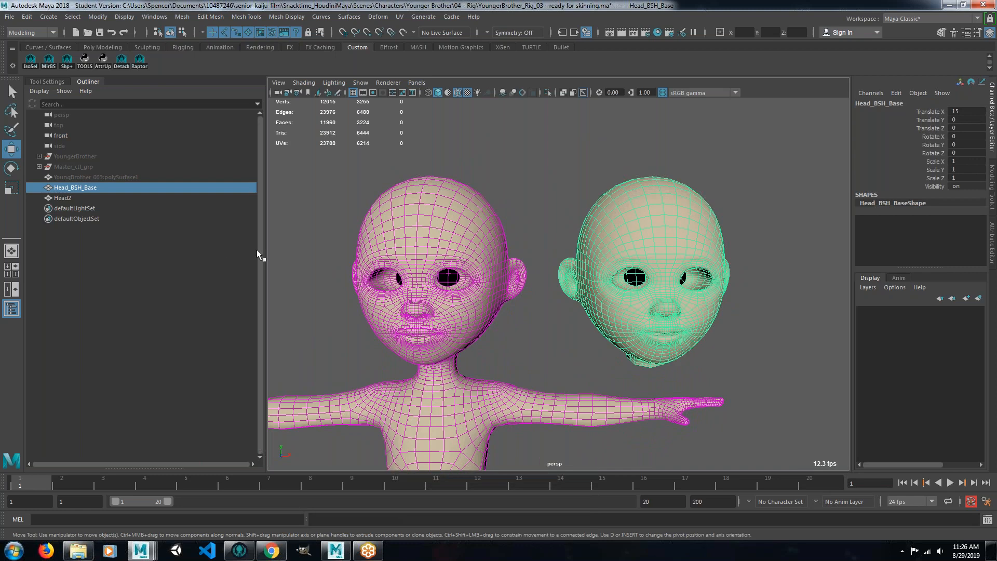
click(416, 213)
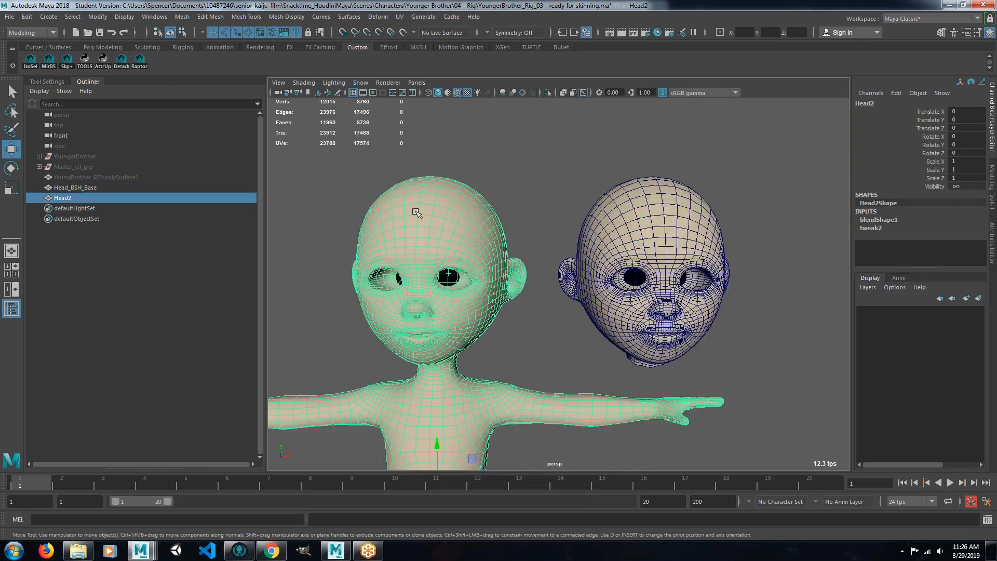
alt+drag(439, 229, 492, 248)
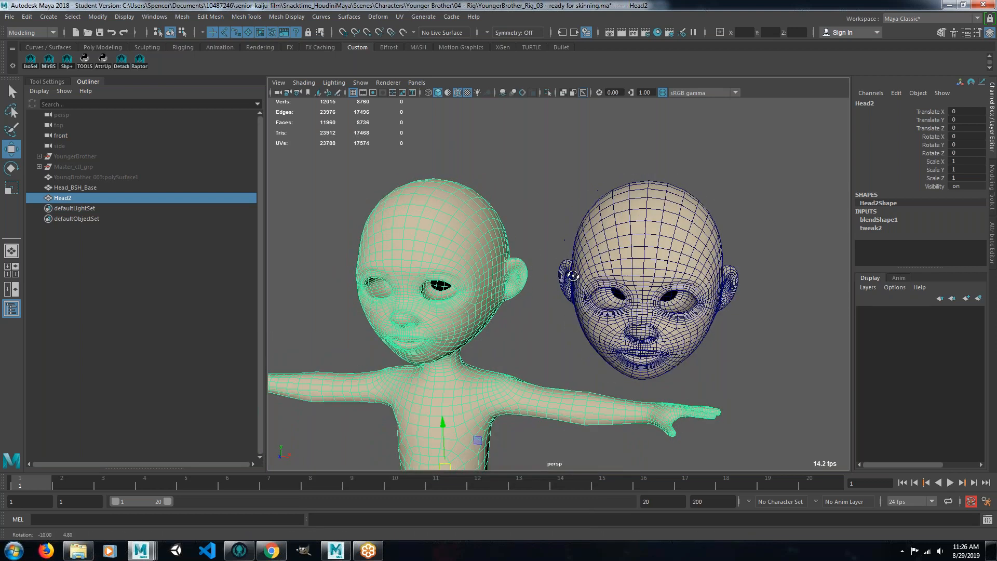
alt+drag(516, 299, 91, 210)
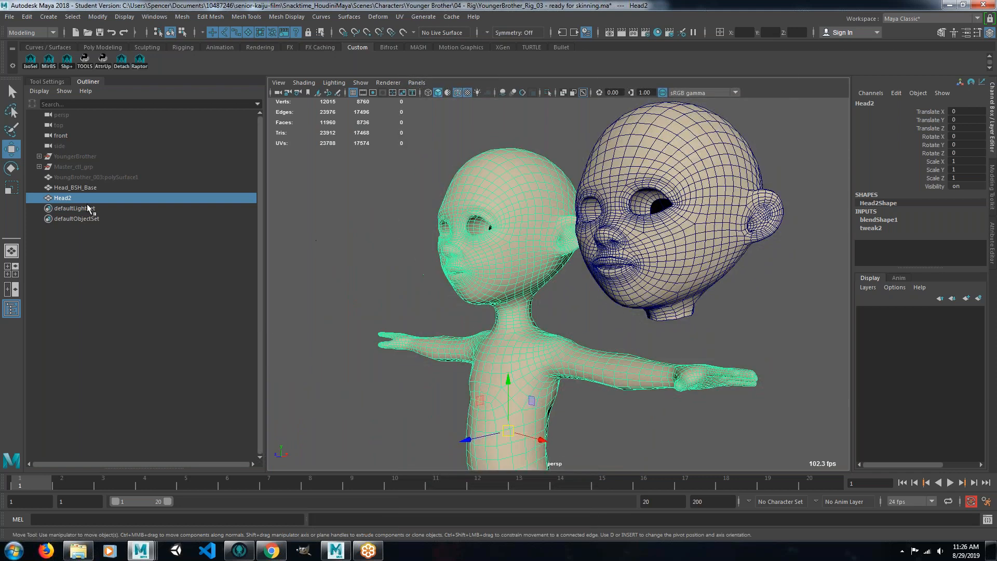
alt+drag(282, 239, 317, 224)
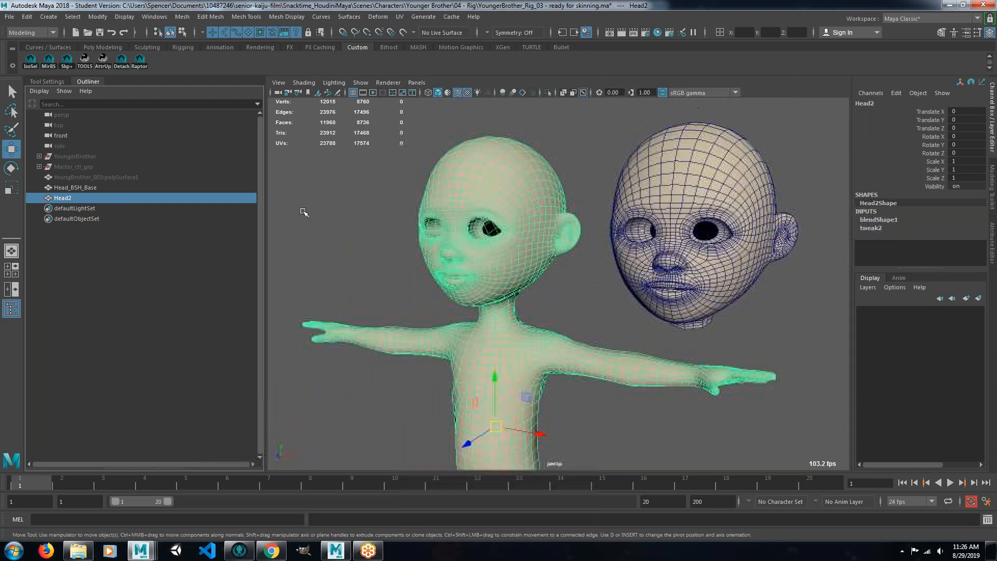
Expand the YoungerBrother group and the entire Joints hierarchy beneath it down to the finger joints.
click(39, 157)
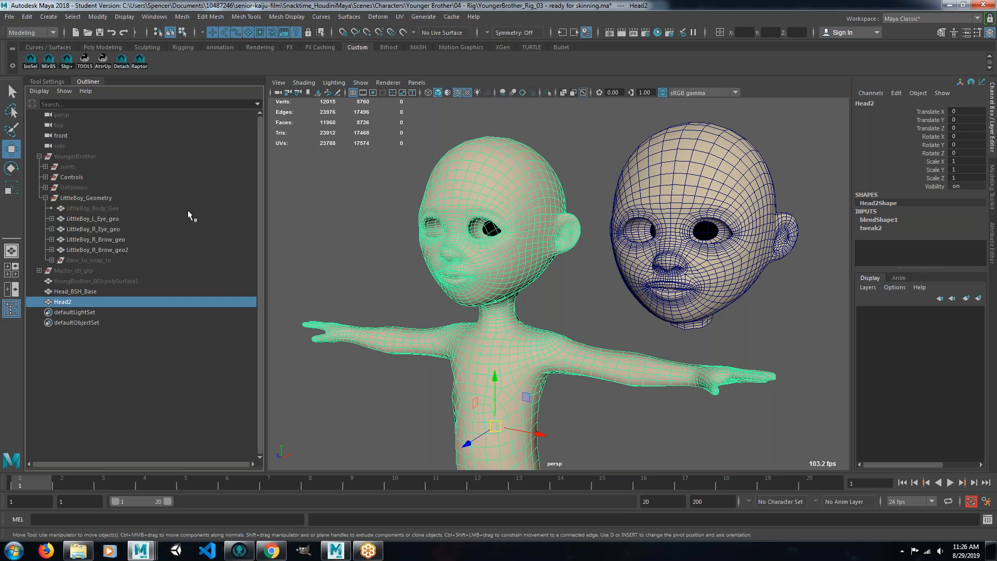
click(45, 167)
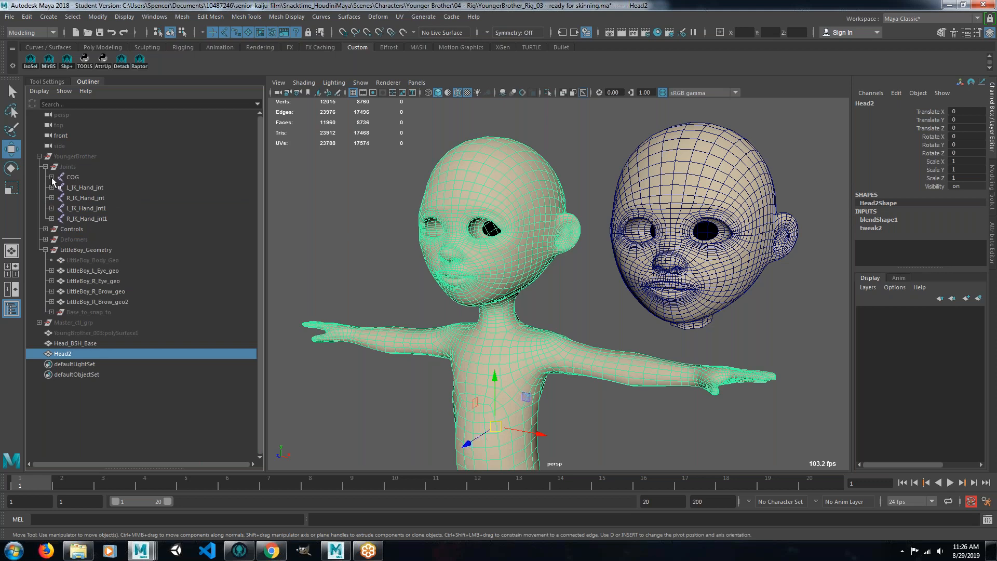
click(51, 177)
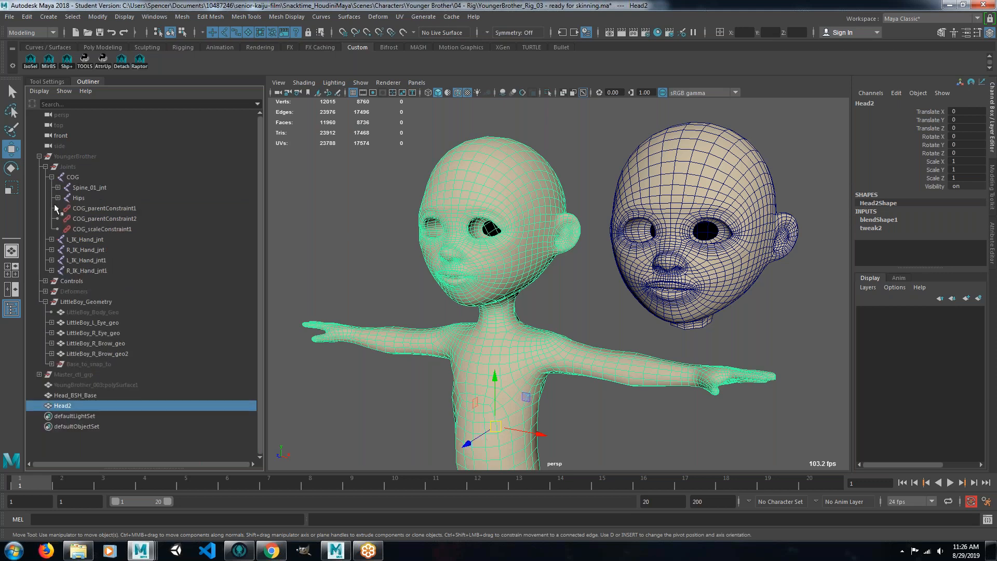
click(45, 167)
shift+click(45, 167)
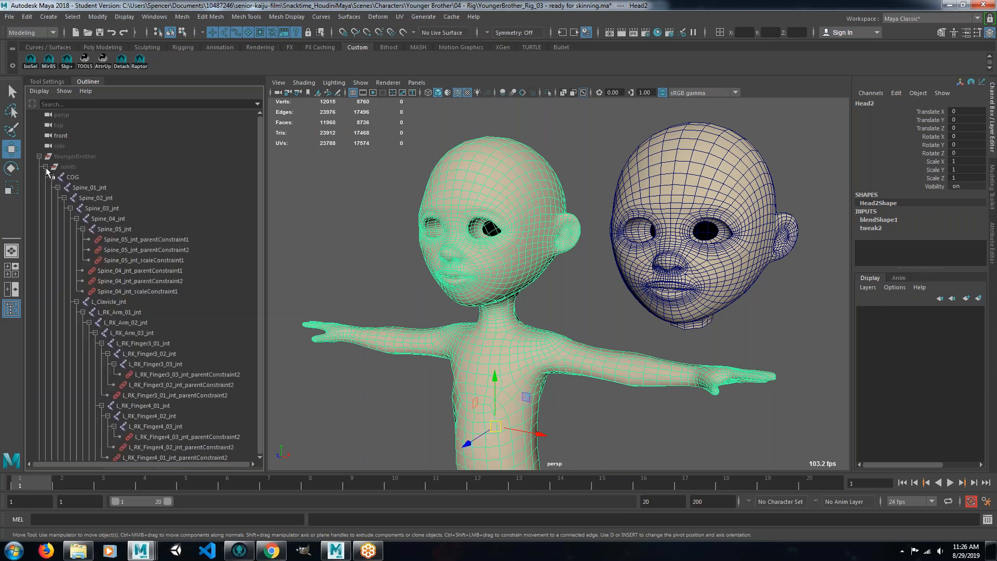
scroll(170, 198, down, 3)
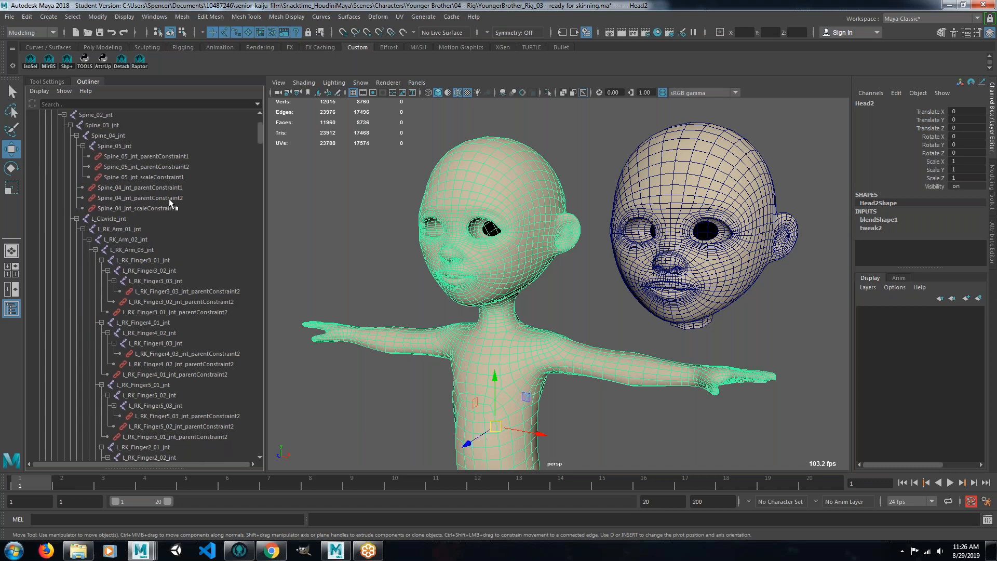
drag(260, 132, 260, 122)
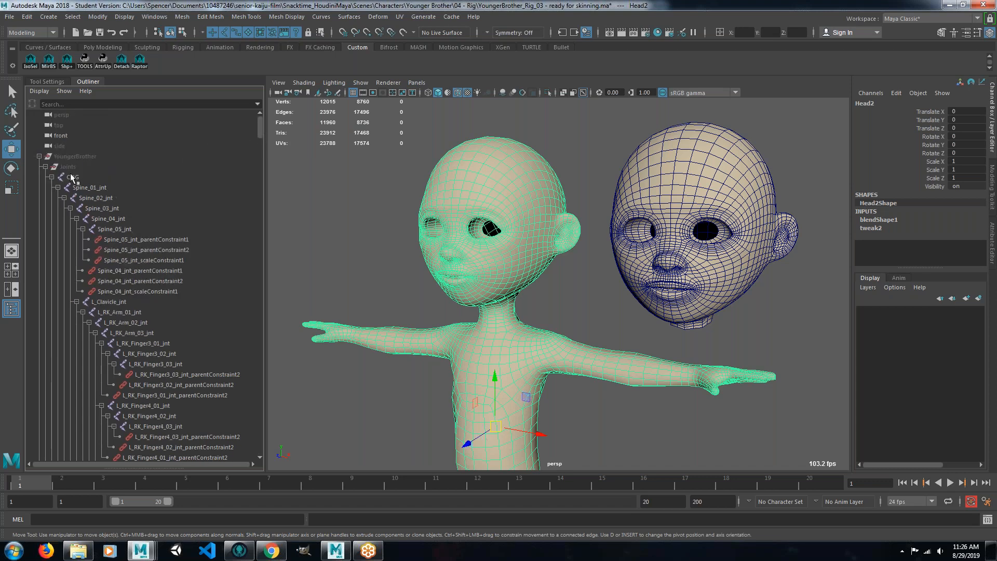
click(88, 188)
shift+click(119, 229)
scroll(142, 213, down, 5)
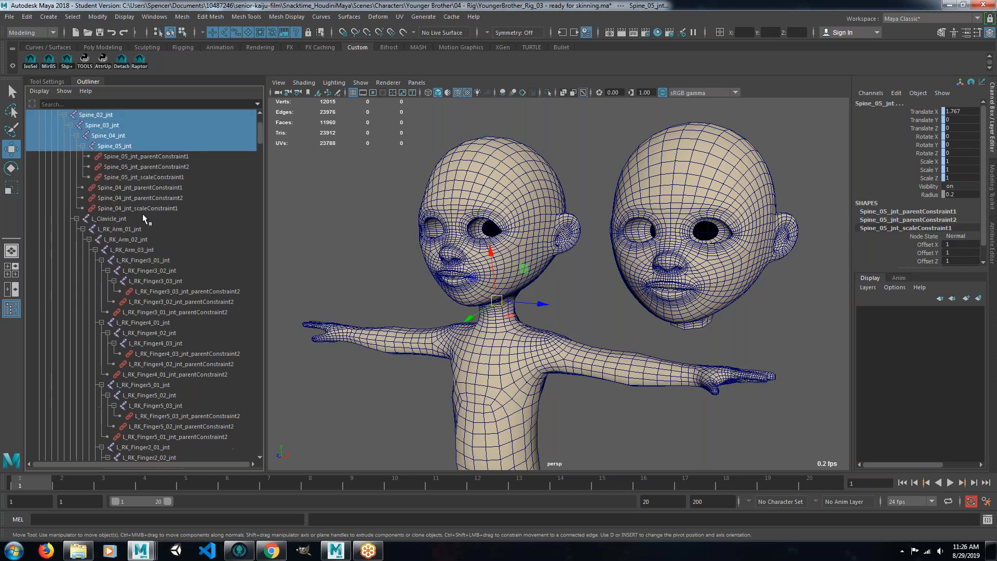
shift+click(110, 135)
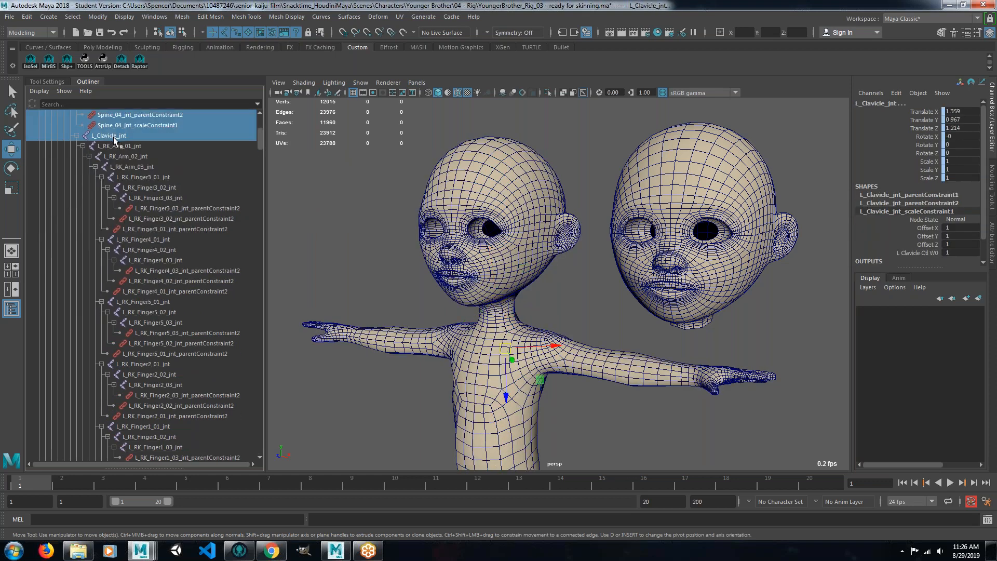
shift+click(152, 199)
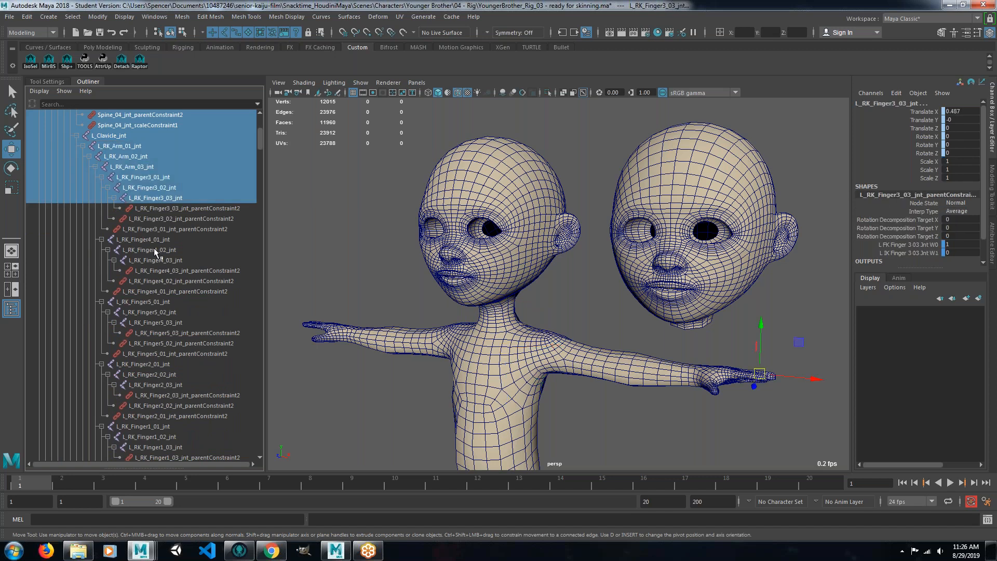
Select the five spine joints together with the left clavicle, L_RK arm joints and all L_RK finger joints, leaving out the constraints.
scroll(153, 247, up, 5)
click(102, 189)
shift+click(118, 230)
ctrl+click(123, 302)
ctrl+drag(125, 314, 174, 365)
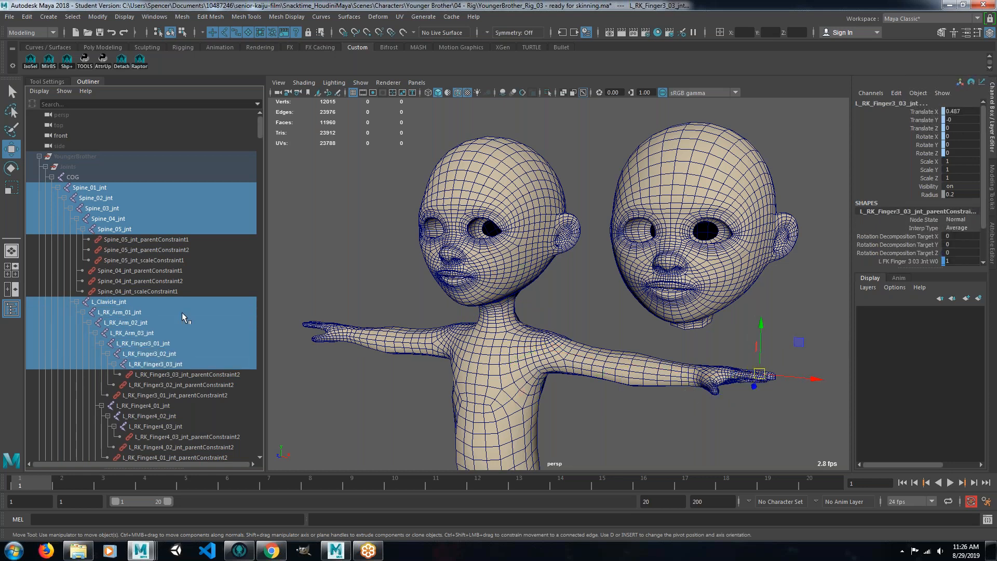
scroll(183, 317, down, 8)
ctrl+drag(145, 159, 146, 177)
ctrl+drag(145, 218, 145, 242)
ctrl+drag(144, 281, 146, 302)
ctrl+click(147, 343)
ctrl+drag(147, 343, 148, 364)
scroll(160, 317, up, 8)
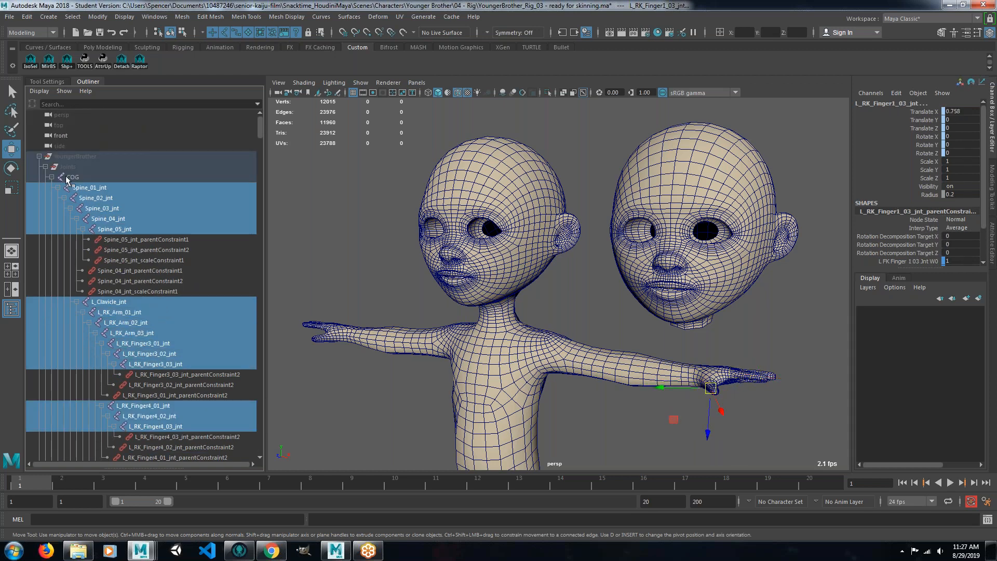
Examine the joint hierarchy from the spine through the left RK, IK and FK arm chains.
scroll(122, 253, down, 8)
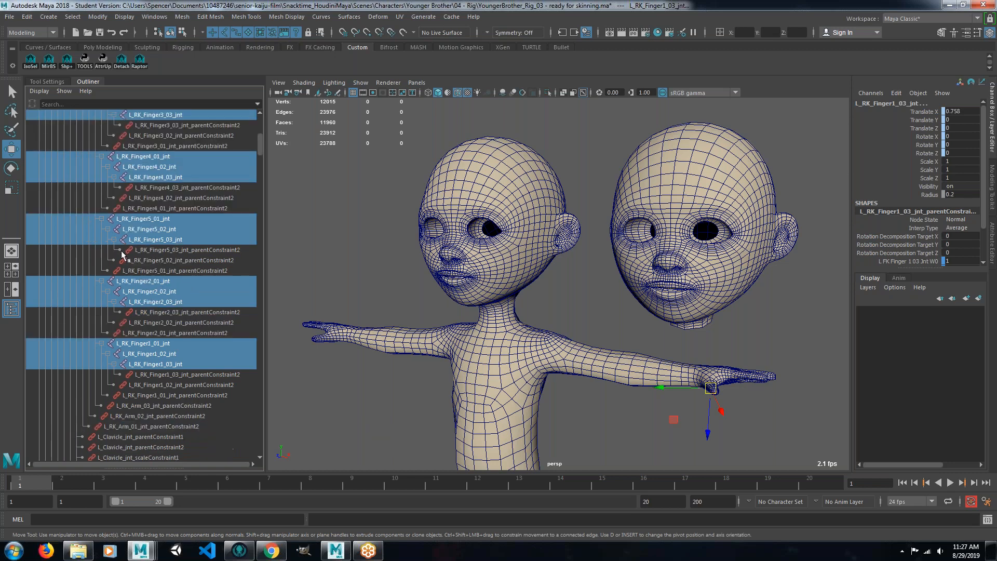
scroll(122, 255, down, 5)
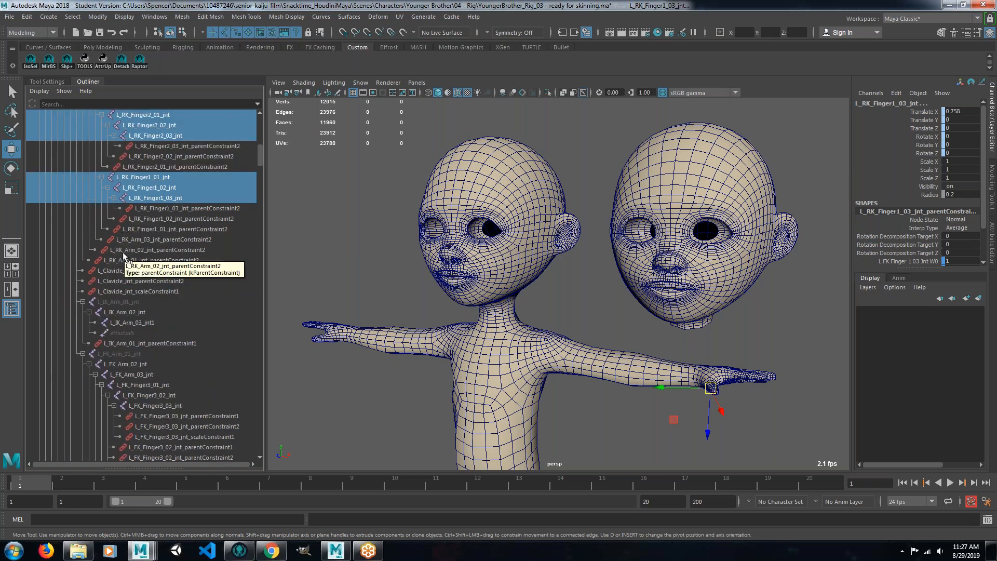
scroll(150, 254, down, 3)
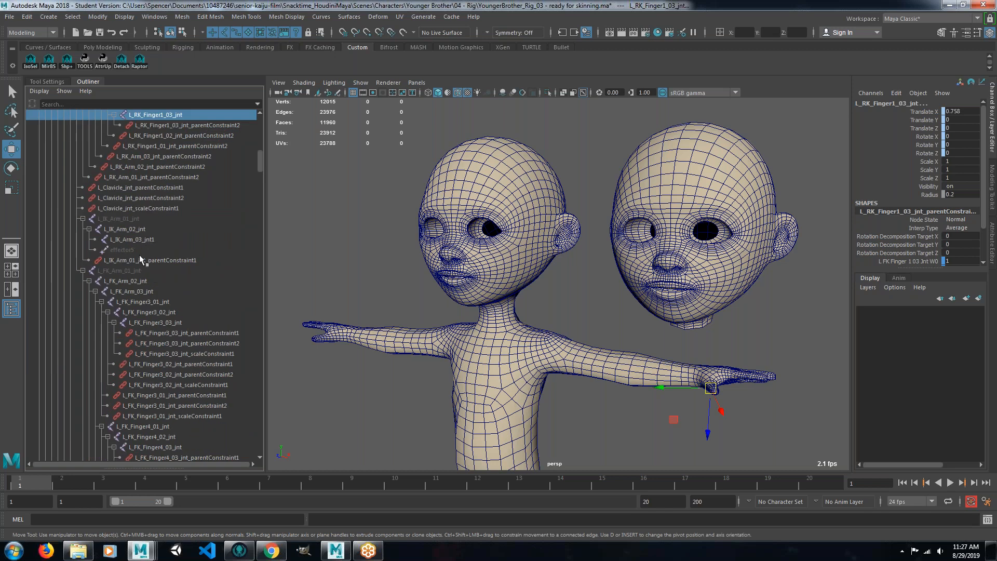
scroll(149, 267, up, 5)
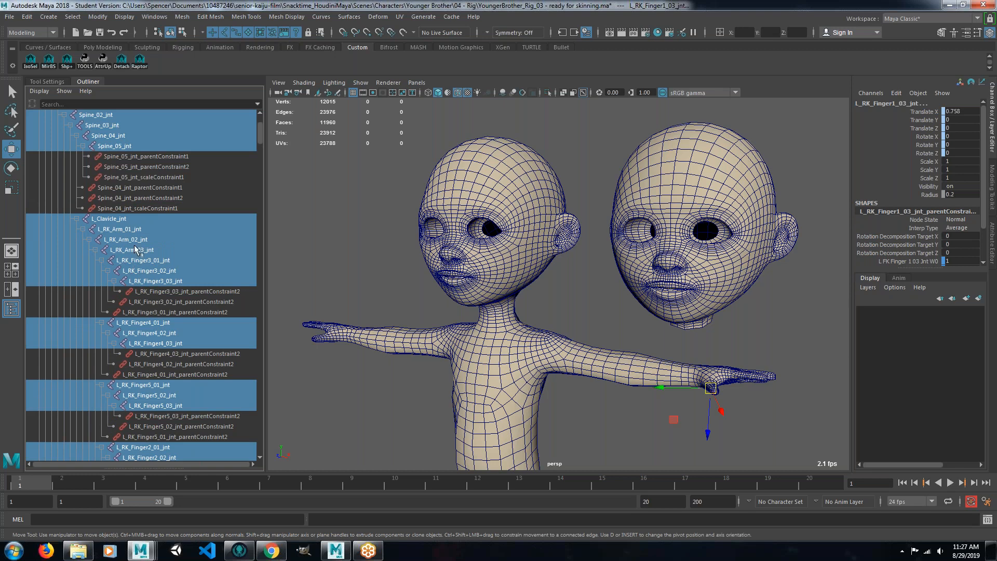
scroll(161, 327, down, 3)
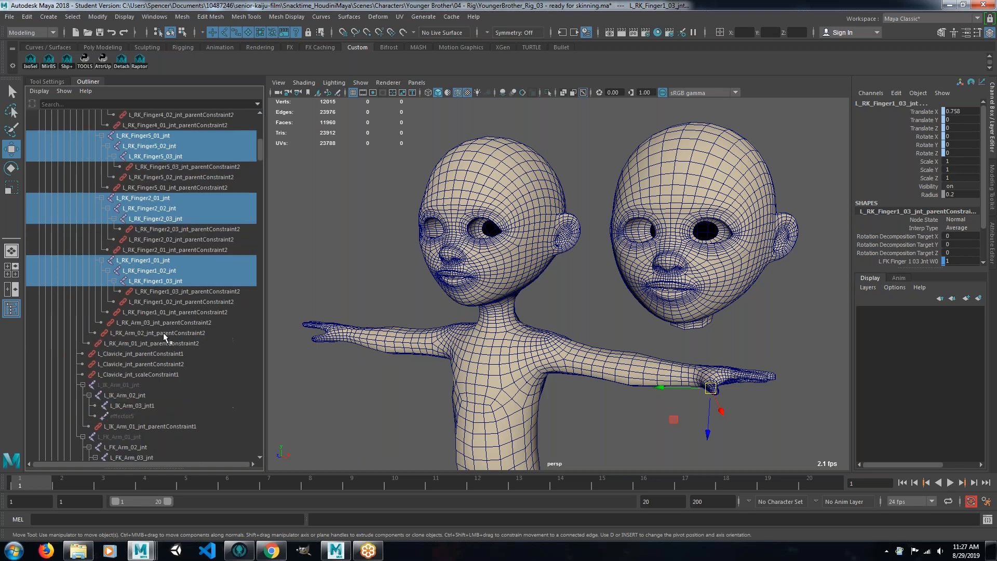
scroll(164, 336, down, 3)
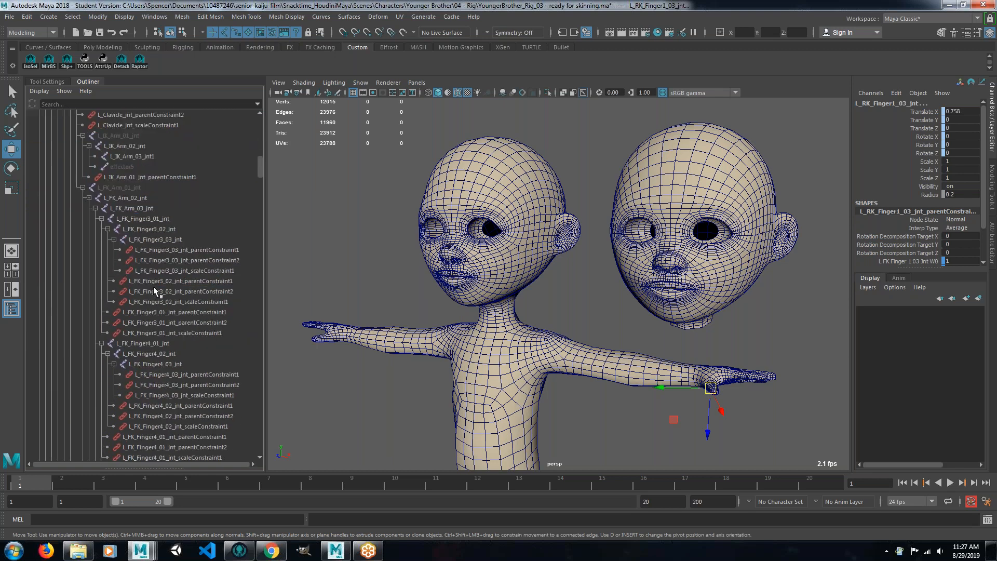
click(361, 83)
mouse_move(333, 83)
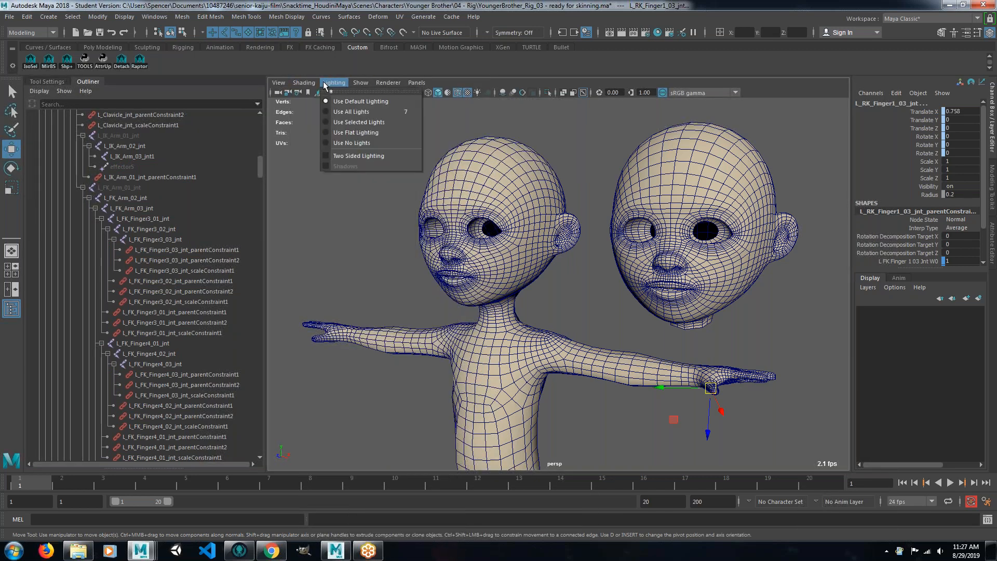
Unhide the YoungerBrother group and its Joints group, with the whole body and rig in view.
click(258, 159)
drag(258, 159, 258, 115)
click(73, 155)
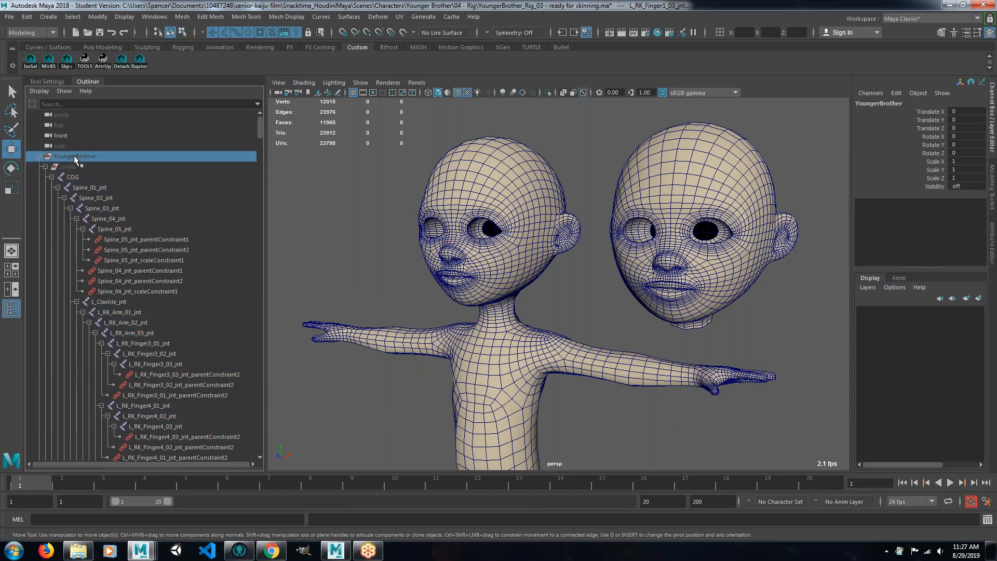
click(74, 164)
key(h)
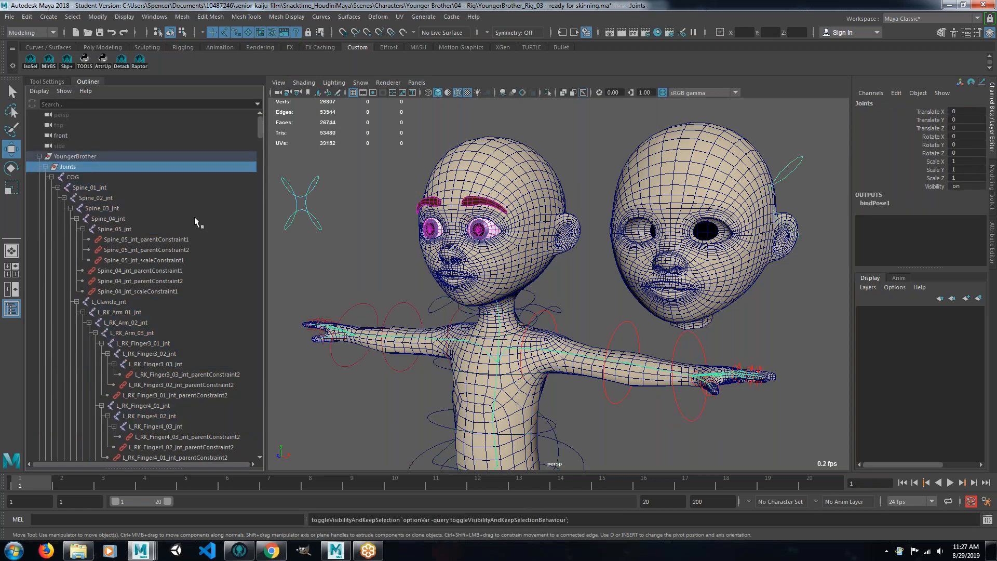
alt+drag(372, 295, 483, 291)
alt+middle_drag(569, 364, 610, 296)
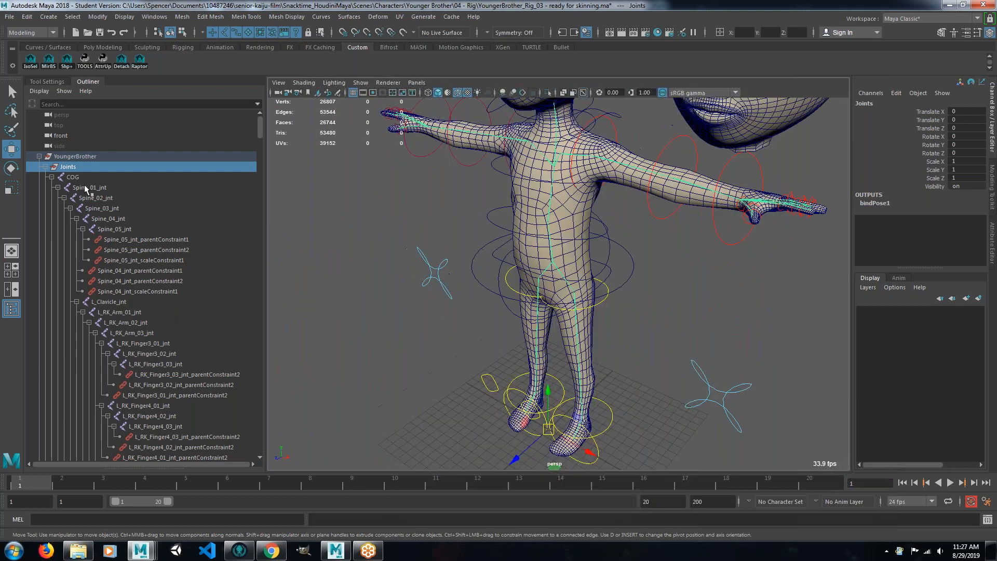
Select Spine_01_jnt through Spine_05_jnt and add L_Clavicle_jnt and the L_RK_Arm_01, 02 and 03 joints.
click(90, 187)
shift+click(115, 229)
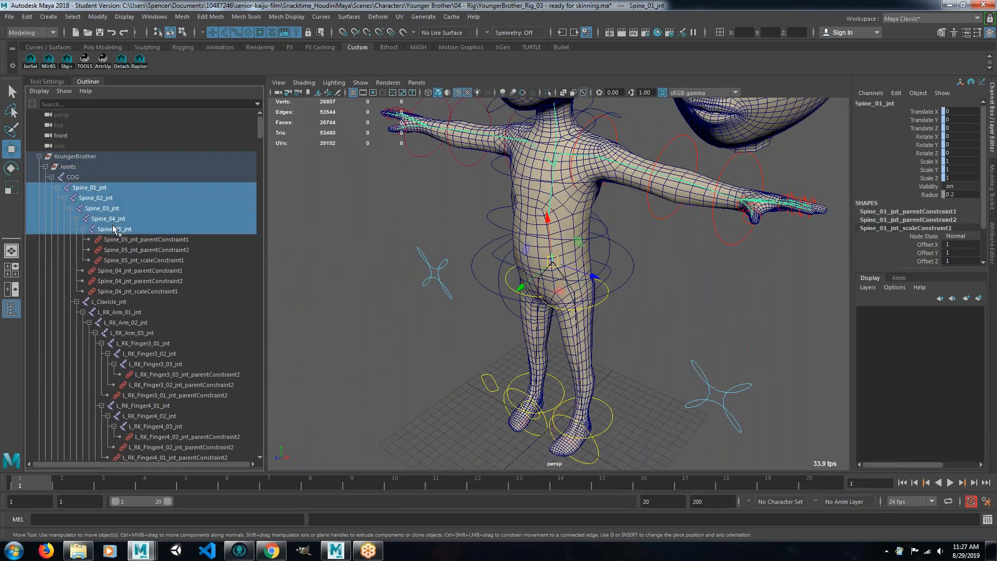
ctrl+click(114, 303)
ctrl+click(123, 314)
ctrl+click(126, 323)
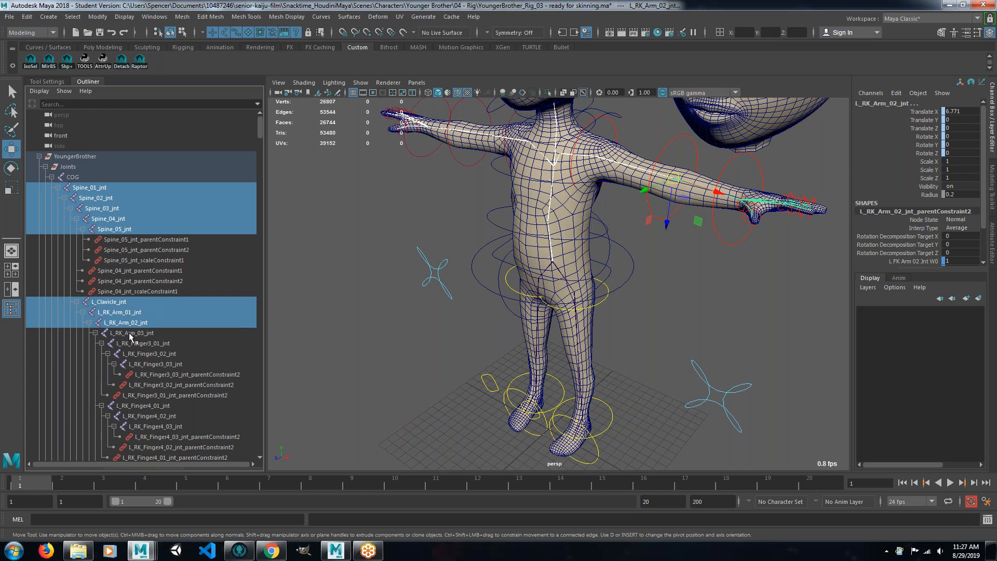
ctrl+click(130, 333)
Add the three joints each of L_RK_Finger3, L_RK_Finger4 and L_RK_Finger5 to the selection, without their constraints.
ctrl+click(139, 343)
ctrl+click(146, 353)
ctrl+click(151, 364)
scroll(154, 332, down, 3)
ctrl+click(137, 322)
ctrl+click(143, 333)
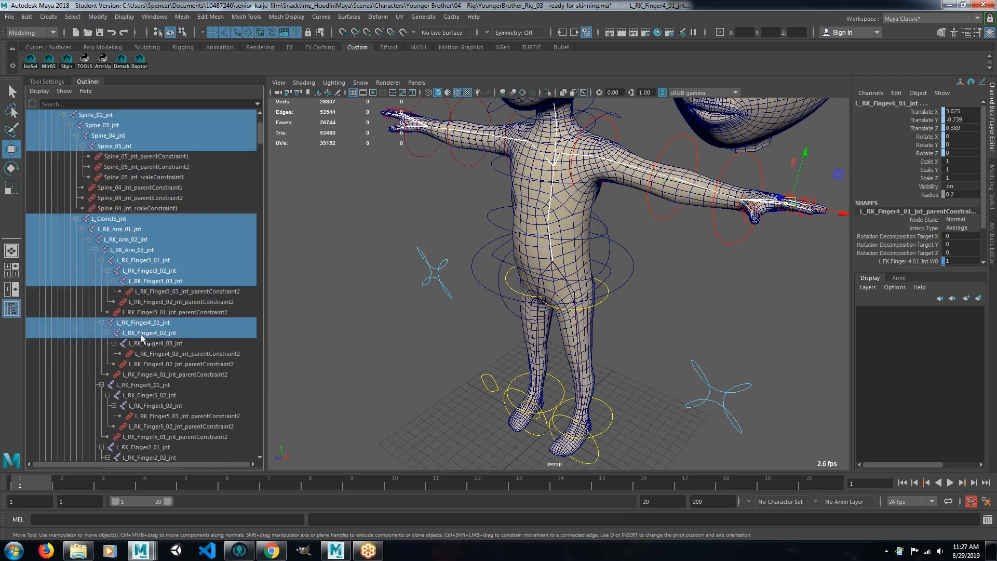
ctrl+click(146, 343)
ctrl+click(145, 405)
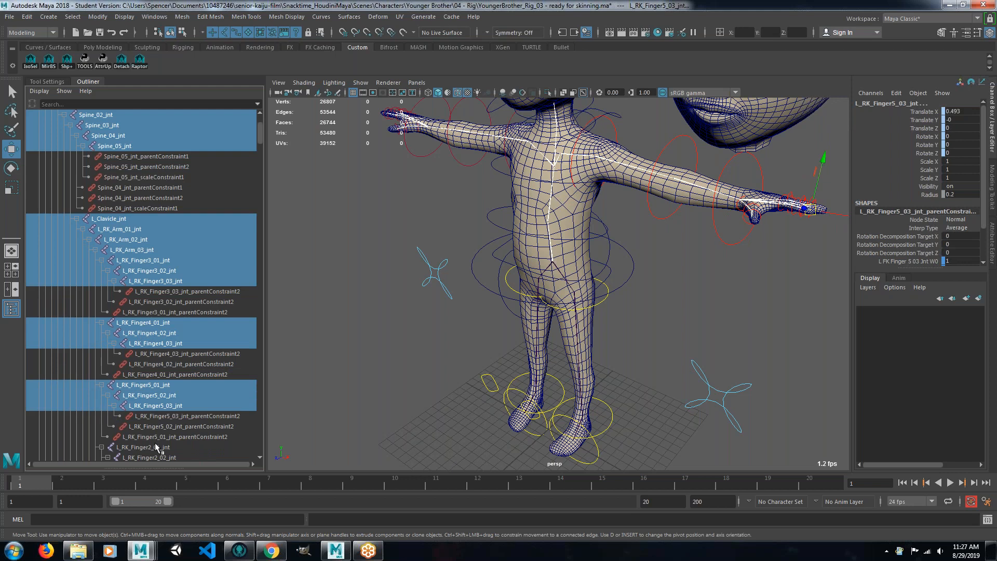
Add the three joints each of L_RK_Finger2 and L_RK_Finger1 to the selection.
ctrl+click(152, 447)
ctrl+click(154, 455)
scroll(150, 410, down, 3)
scroll(148, 388, down, 8)
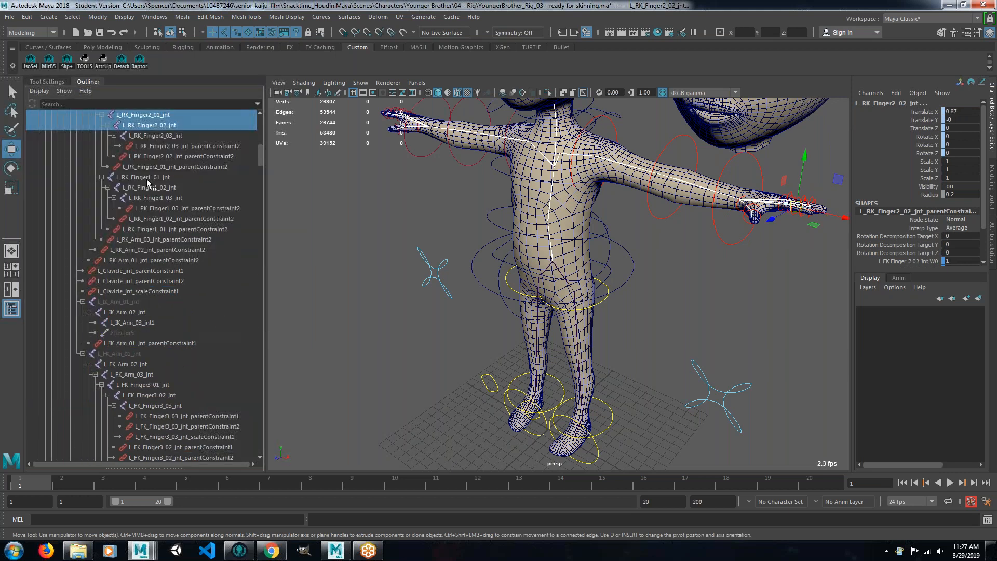
ctrl+click(147, 136)
ctrl+click(135, 178)
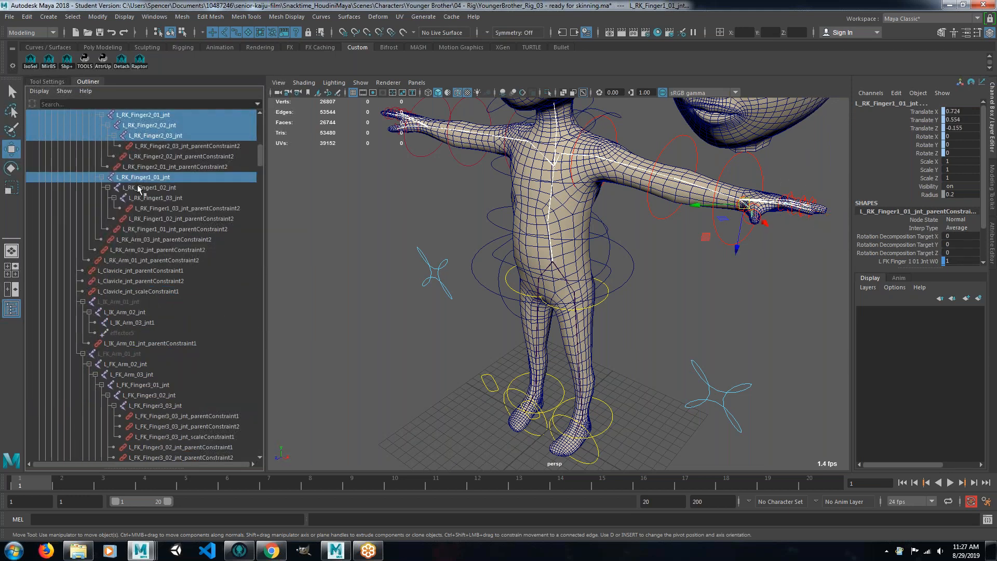
ctrl+click(138, 188)
ctrl+click(141, 199)
Add R_Clavicle_jnt, the three R_RK_Arm joints and the R_RK_Finger3, Finger4 and Finger5 joints to the selection, skipping the left FK chain.
scroll(139, 323, down, 5)
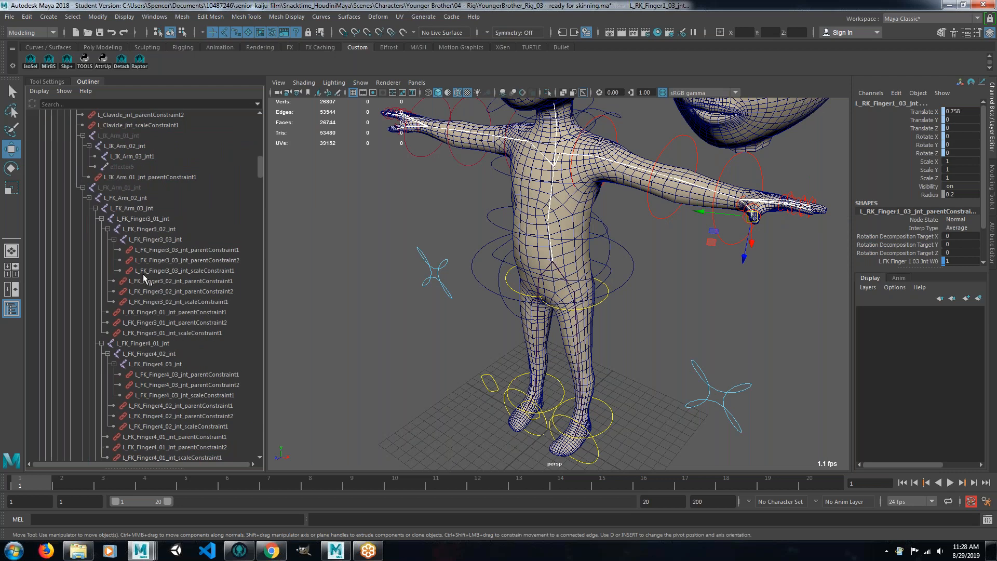
scroll(144, 291, down, 8)
scroll(149, 273, down, 5)
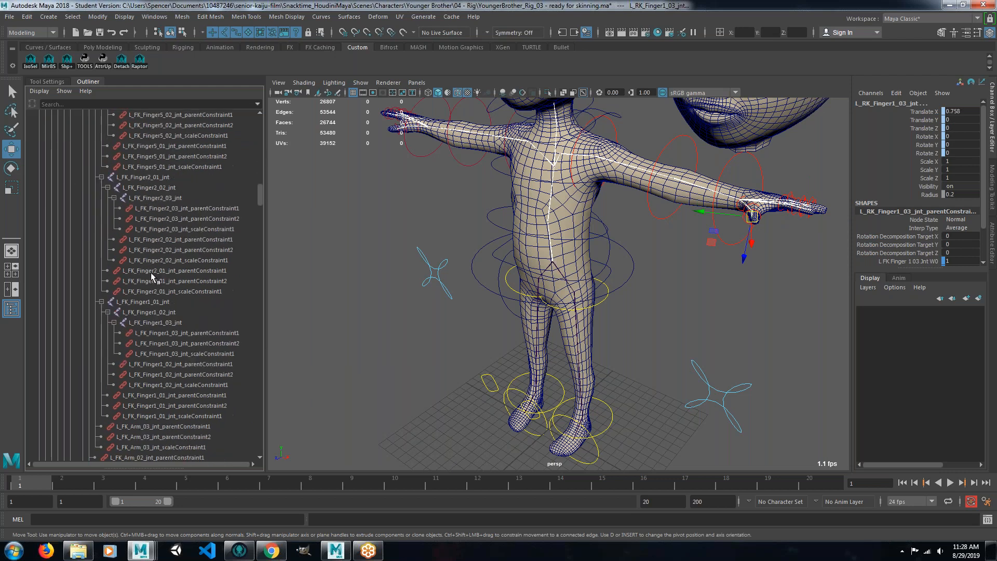
scroll(151, 273, down, 10)
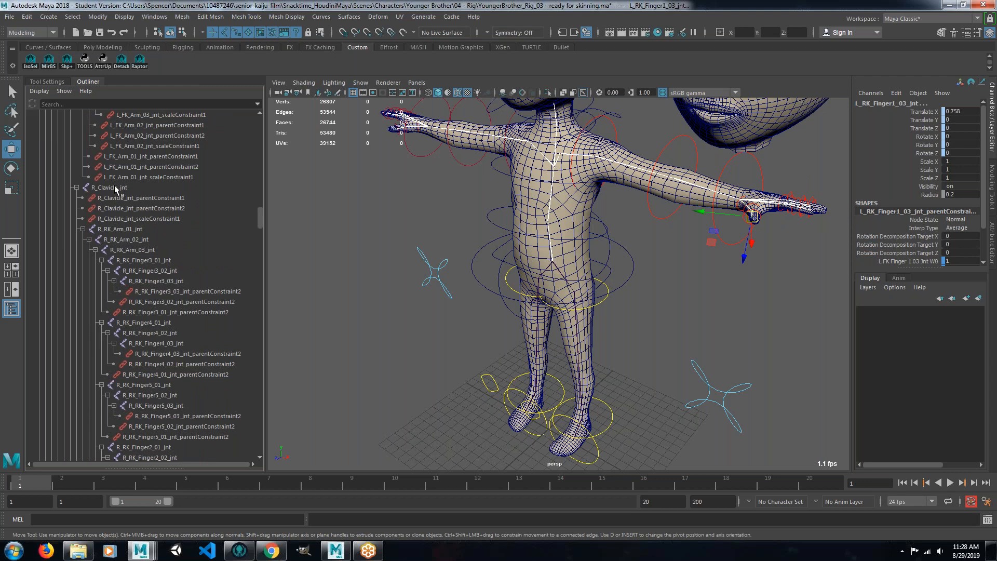
click(115, 188)
ctrl+drag(112, 231, 141, 405)
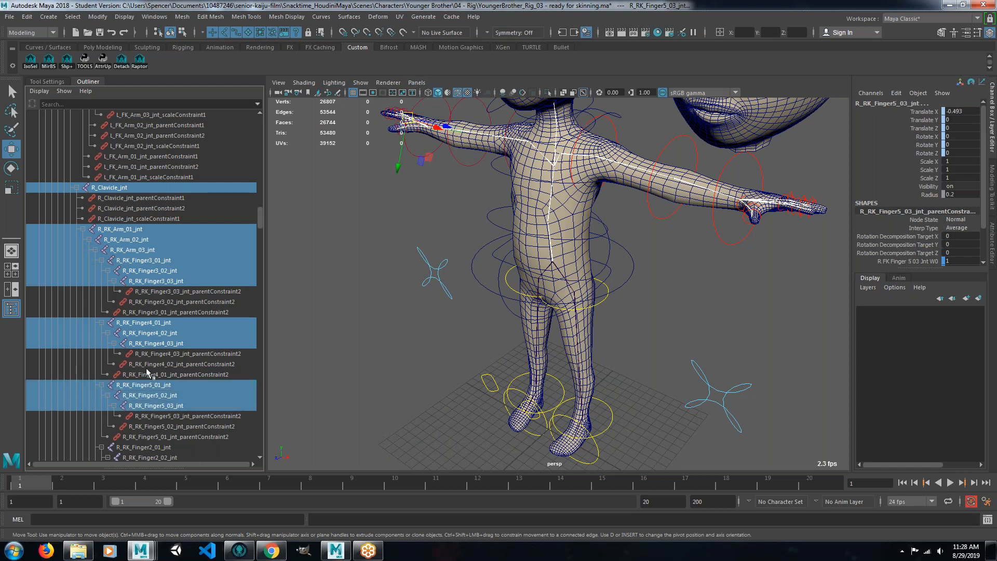
Add the three joints each of R_RK_Finger2 and R_RK_Finger1 to the selection.
scroll(146, 348, down, 5)
ctrl+drag(130, 284, 138, 305)
ctrl+click(140, 344)
ctrl+drag(141, 355, 142, 365)
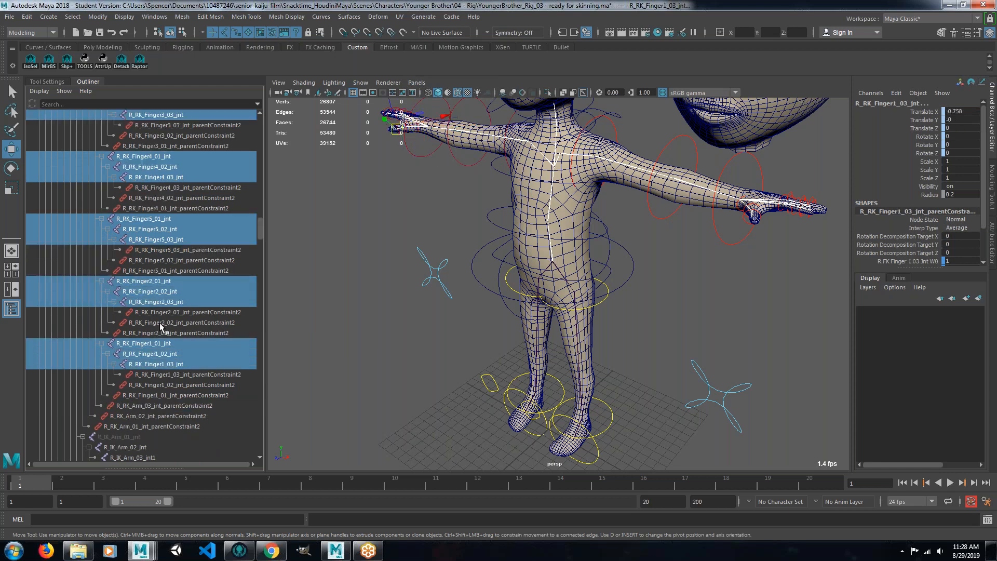
Locate the Hips and RK leg joints past the right FK arm chain, undoing the stray selection of L_RK_Leg_04_jnt.
scroll(157, 313, down, 5)
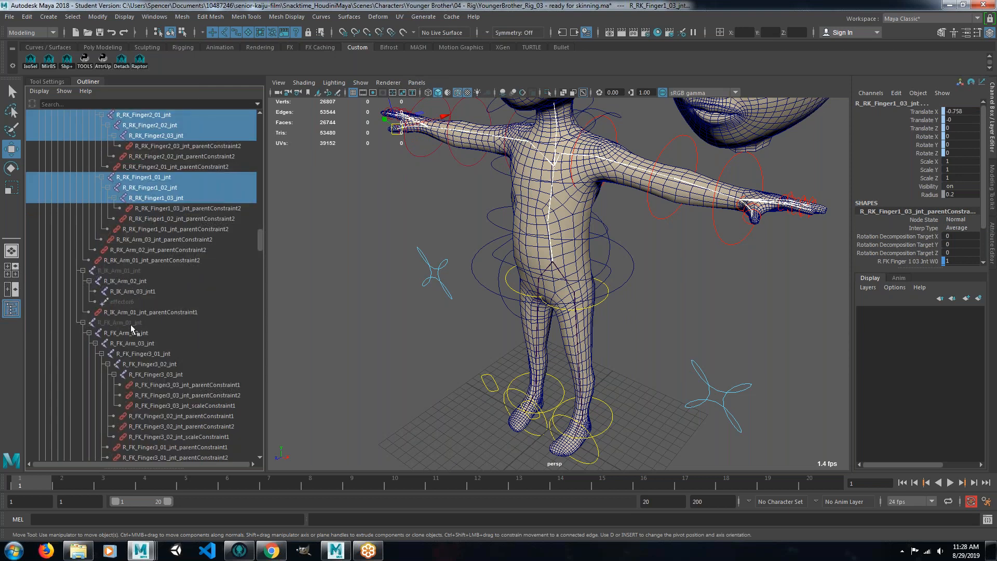
scroll(140, 353, down, 5)
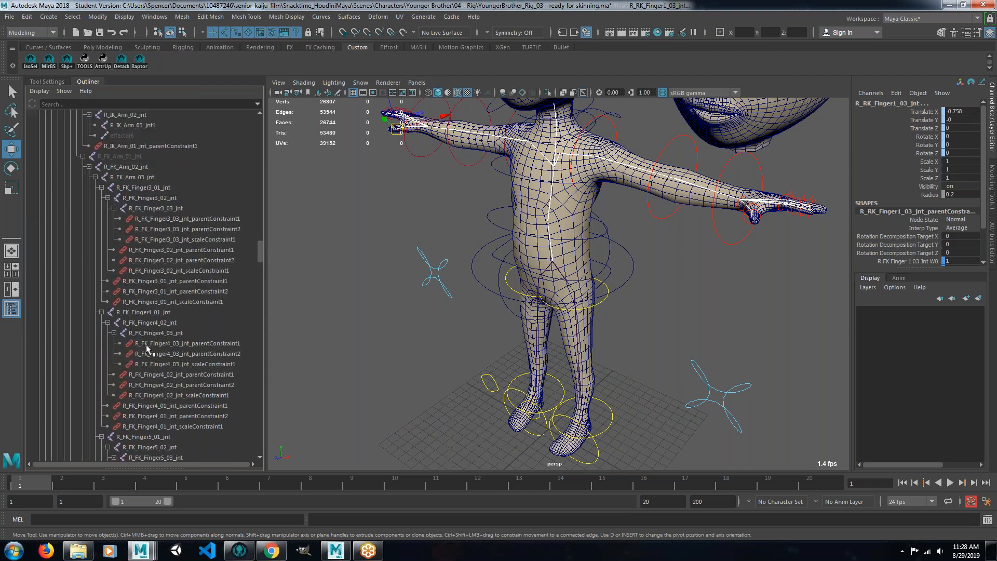
scroll(159, 341, down, 10)
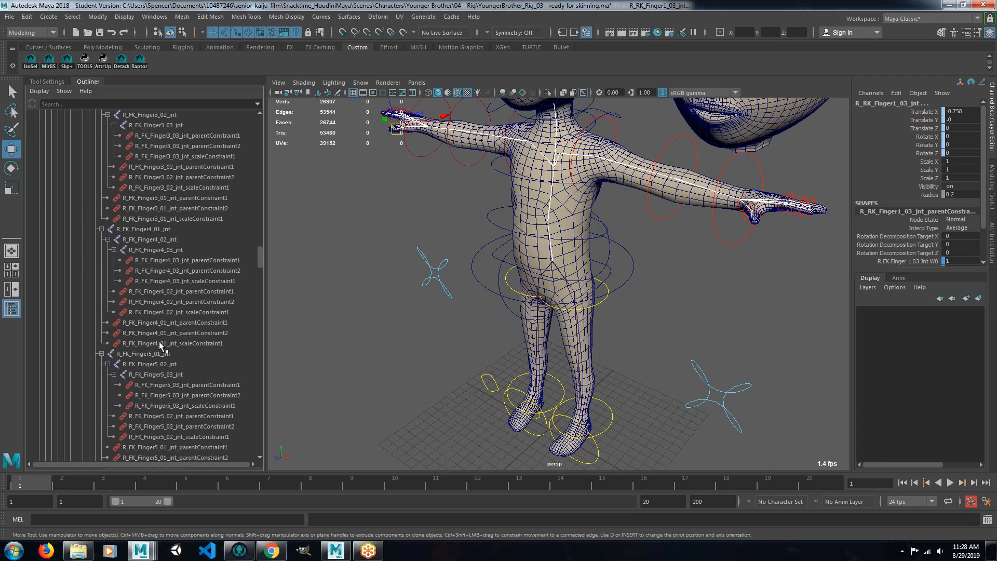
scroll(161, 346, down, 3)
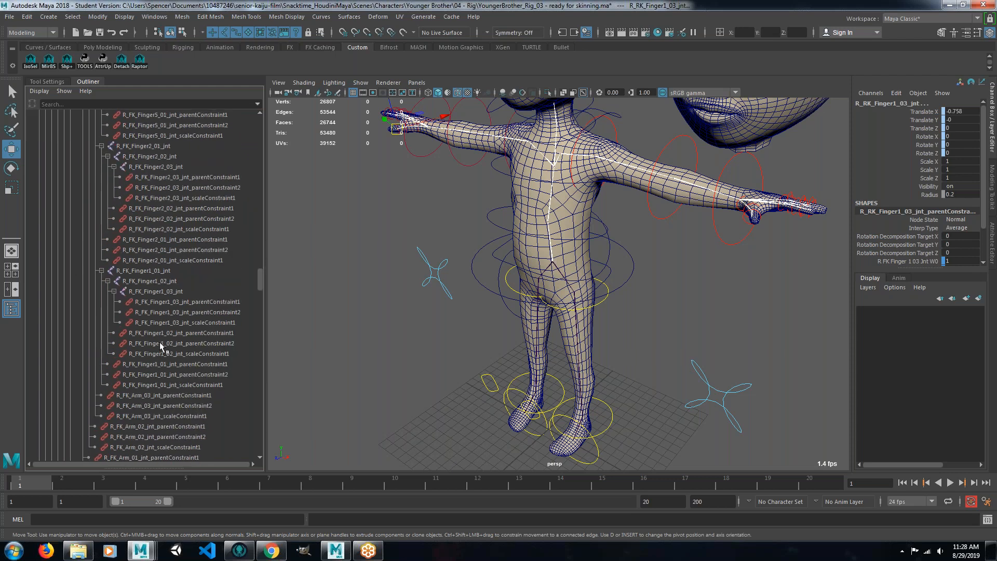
drag(261, 281, 252, 299)
click(252, 299)
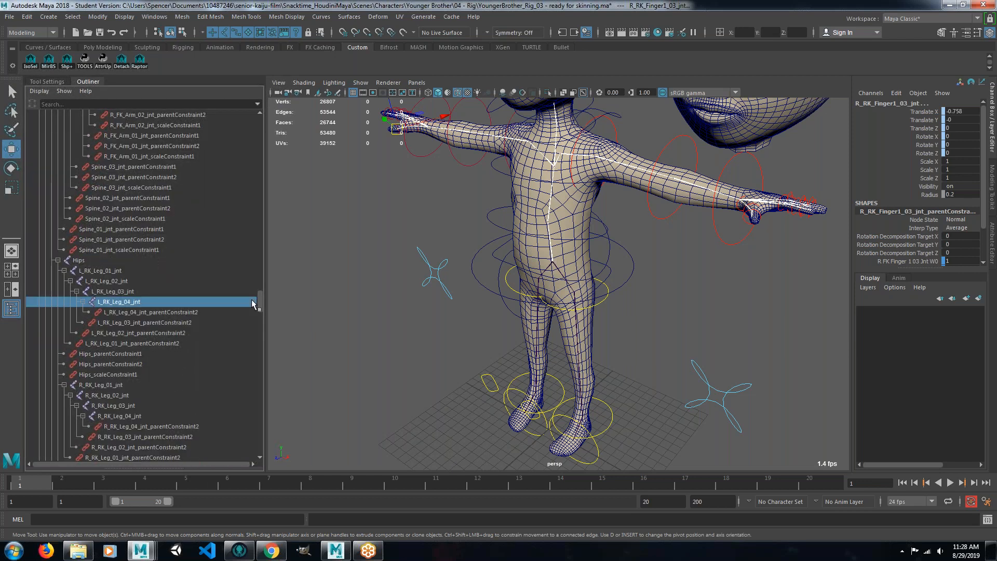
key(ctrl+z)
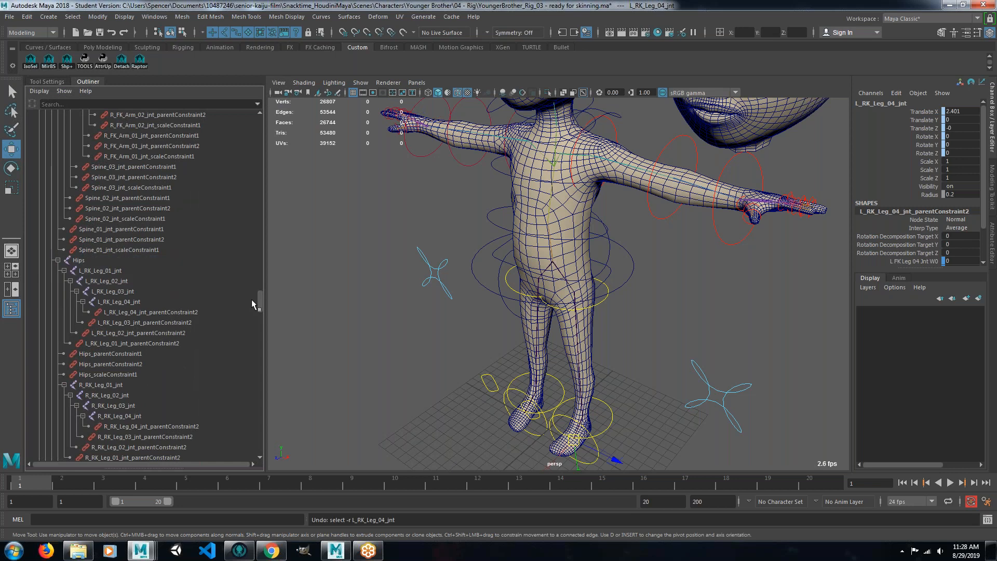
mouse_move(260, 299)
mouse_down()
mouse_move(260, 231)
mouse_move(246, 296)
mouse_up()
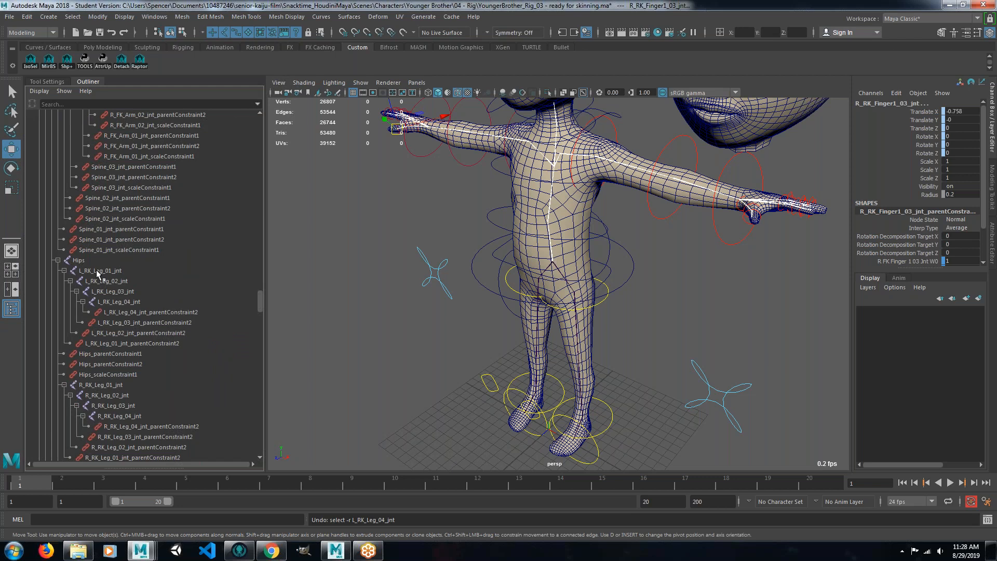
Add the Hips joint and the four L_RK_Leg joints, 01 through 04, to the selection.
click(81, 262)
shift+click(111, 272)
shift+click(114, 282)
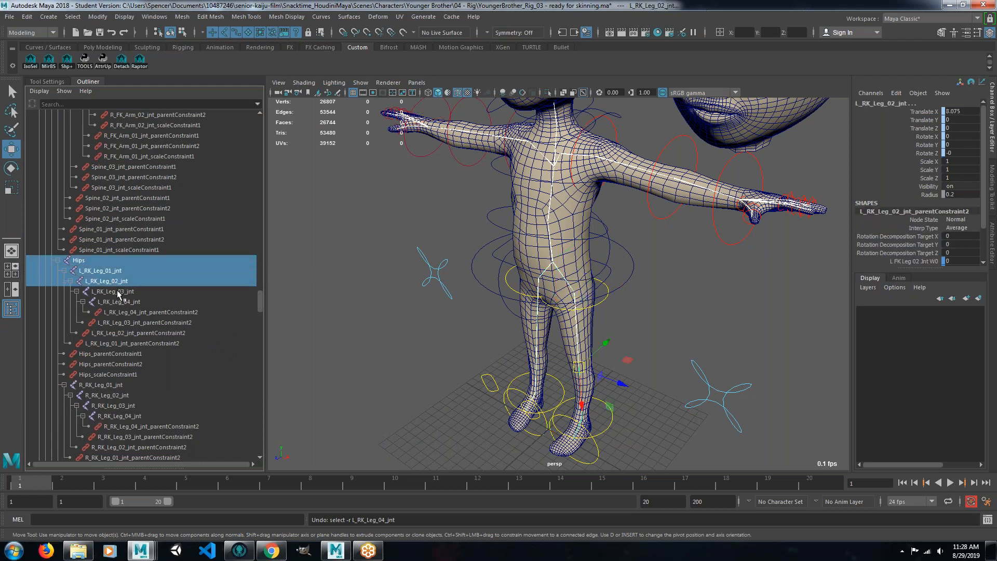
shift+click(117, 291)
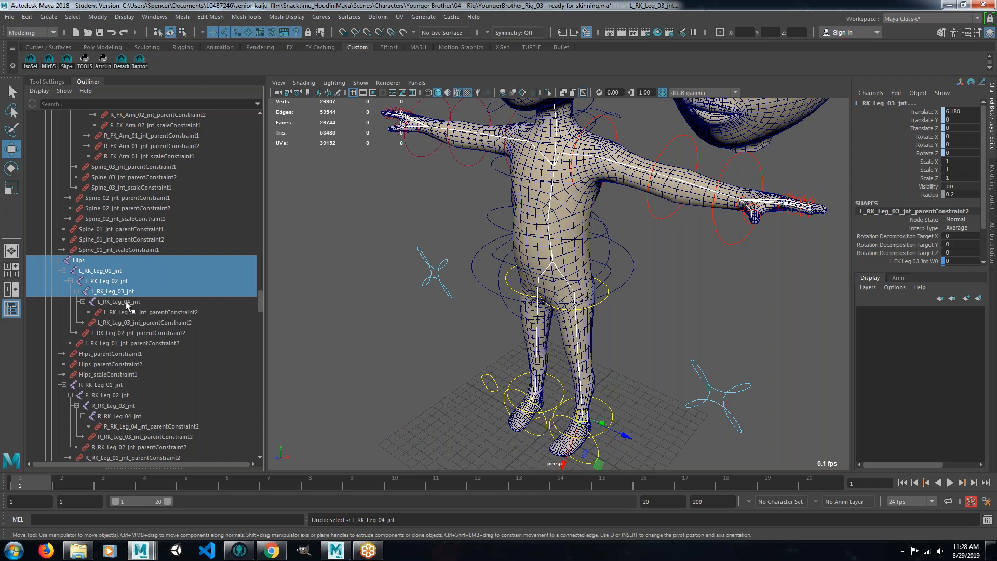
shift+click(126, 303)
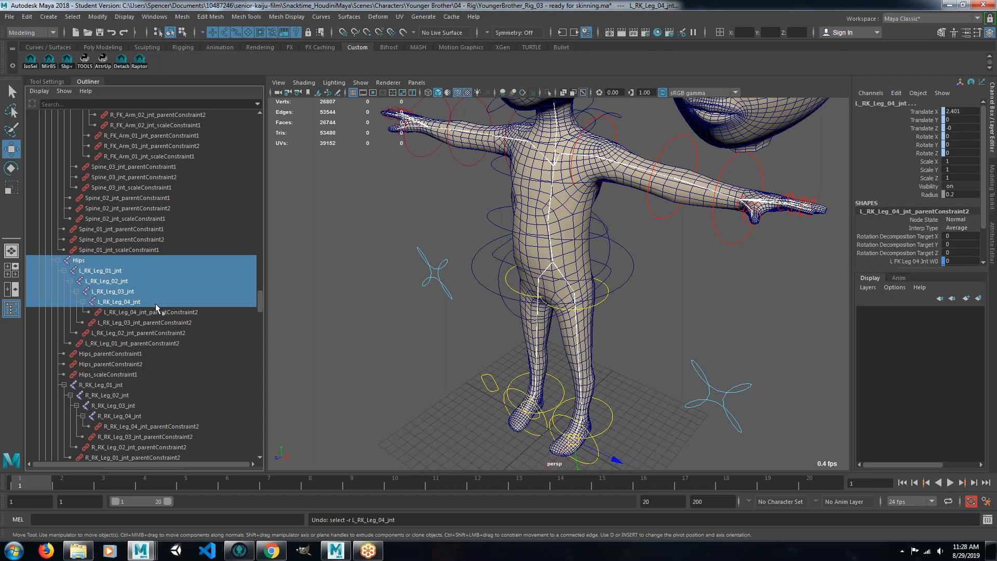
Add the four R_RK_Leg joints, 01 through 04, to the selection, skipping their constraints.
scroll(115, 306, down, 3)
ctrl+click(106, 303)
shift+click(112, 312)
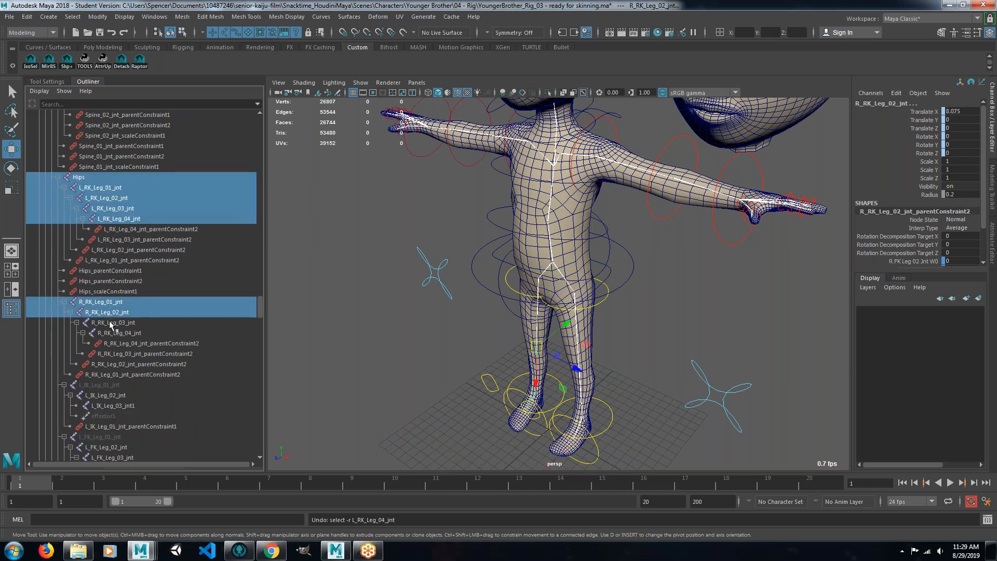
shift+click(118, 322)
shift+click(124, 332)
Check the remaining joint hierarchy and the whole character for skinning joints still missing from the selection.
scroll(146, 321, down, 6)
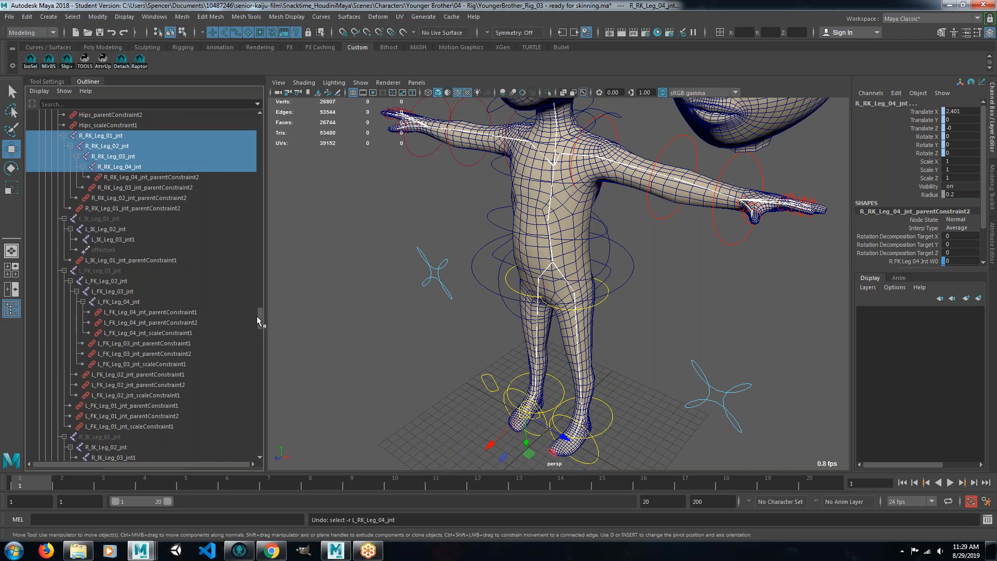
drag(258, 315, 278, 429)
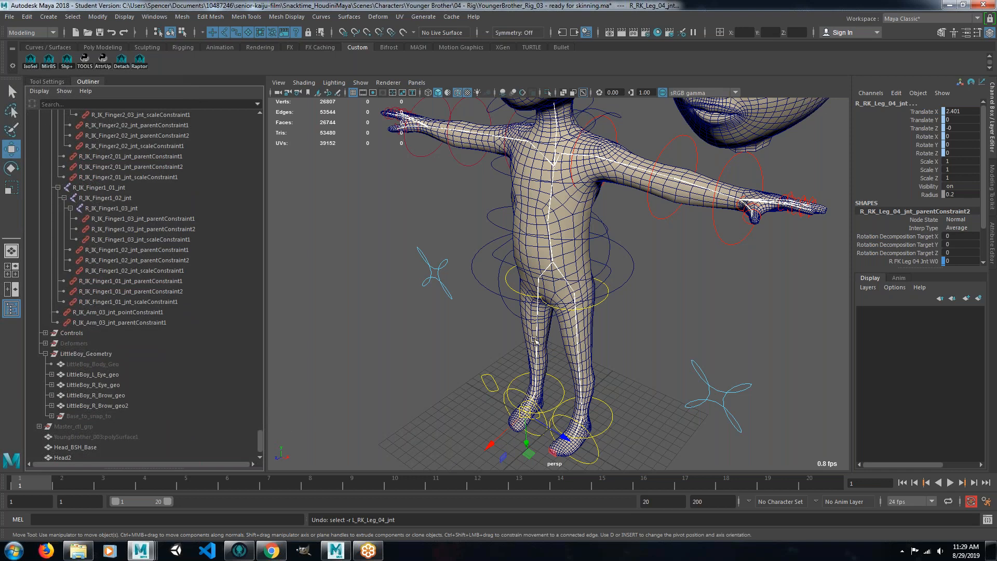
scroll(544, 323, down, 3)
alt+drag(526, 320, 495, 310)
scroll(607, 239, down, 3)
alt+drag(608, 238, 561, 324)
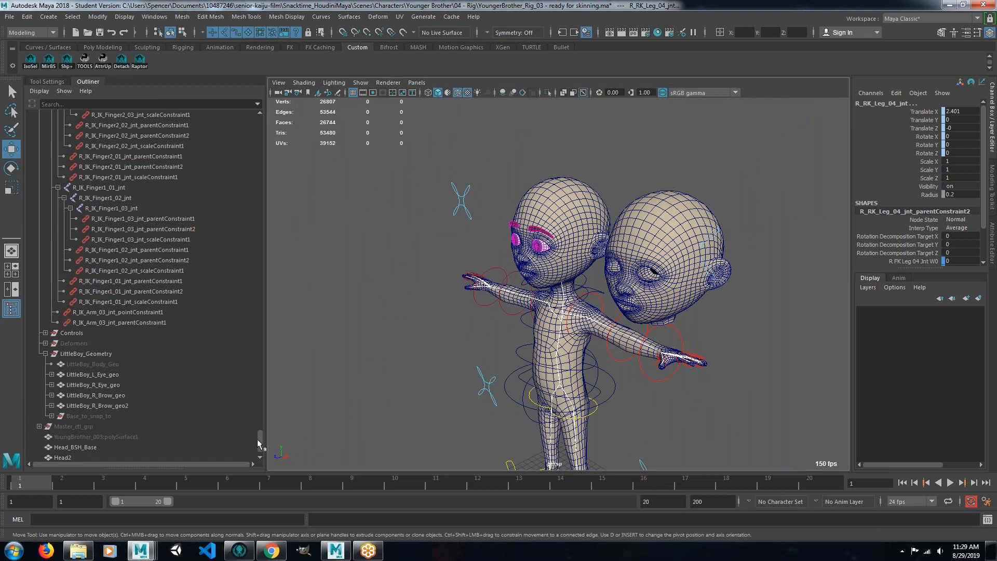
drag(257, 438, 245, 126)
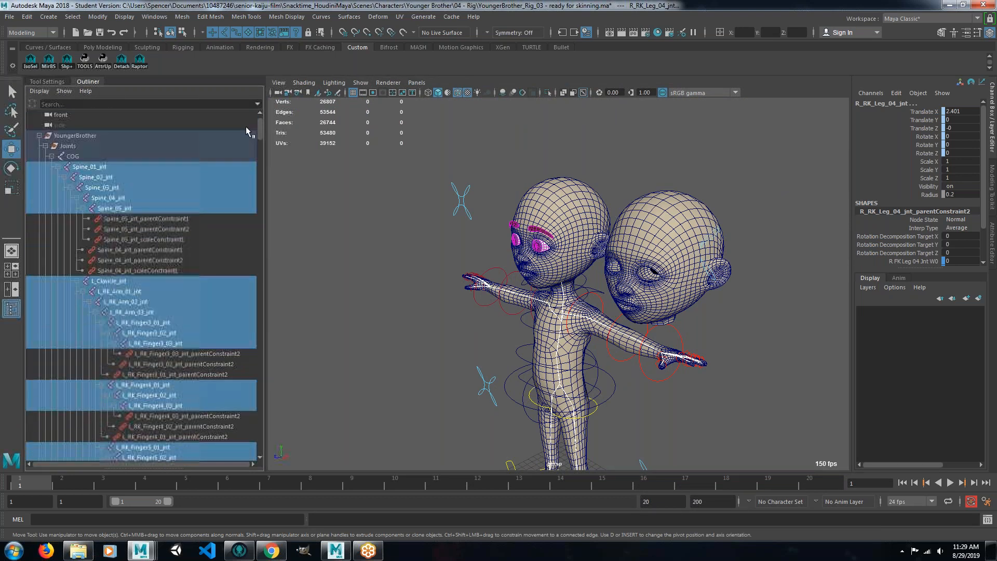
Reselect Spine_05_jnt within the joint selection and examine where it sits between the neck and head.
ctrl+click(131, 211)
ctrl+click(117, 210)
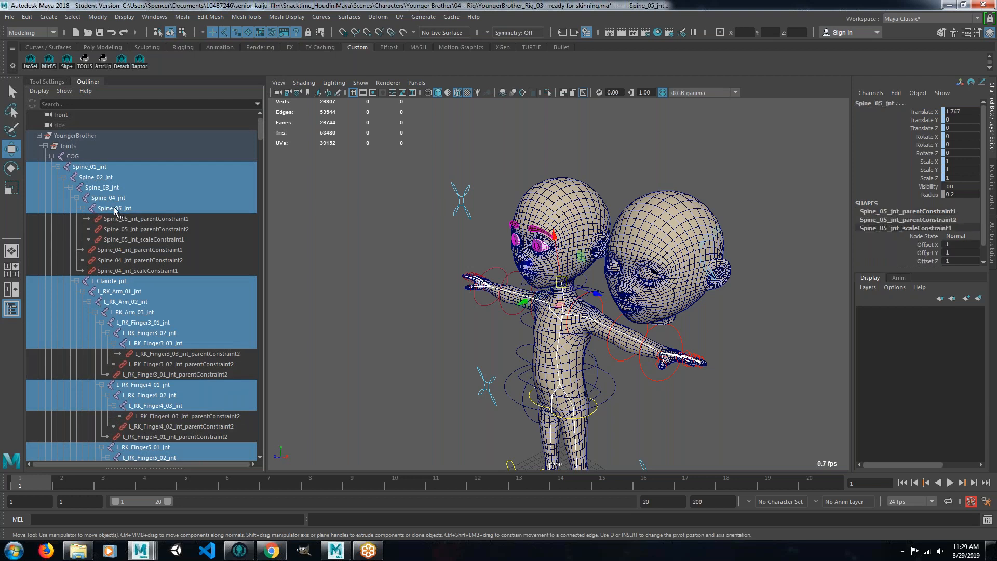
alt+drag(489, 313, 512, 335)
scroll(541, 301, up, 8)
alt+right_drag(511, 335, 490, 334)
alt+drag(490, 334, 528, 354)
scroll(579, 330, down, 3)
mouse_move(579, 330)
alt+mouse_down()
mouse_move(607, 317)
mouse_move(602, 334)
mouse_move(584, 343)
alt+mouse_up()
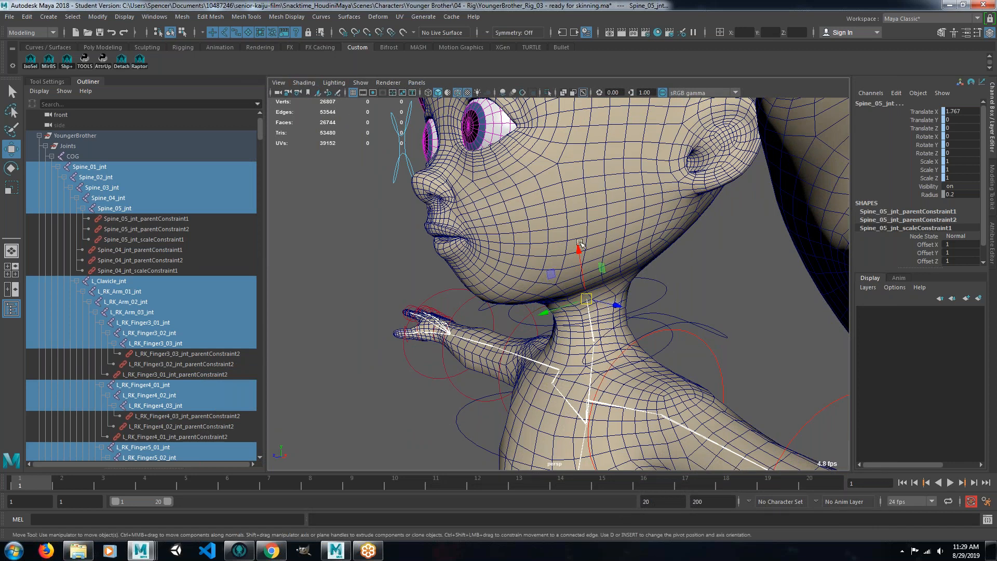
Add the Head2 mesh to the selection and bind it to the selected joints with max influences set to 5.
click(607, 175)
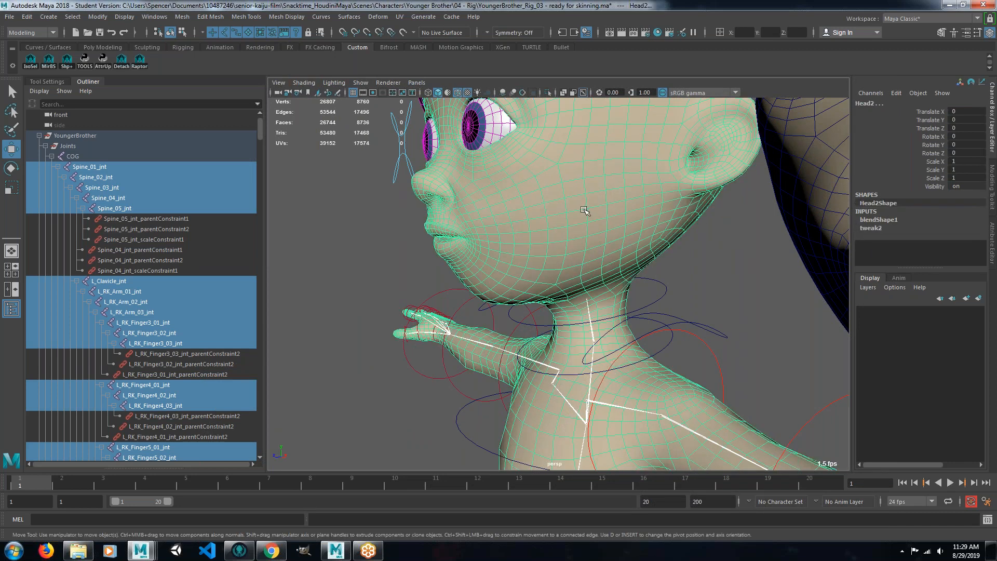
click(50, 33)
click(33, 54)
click(211, 16)
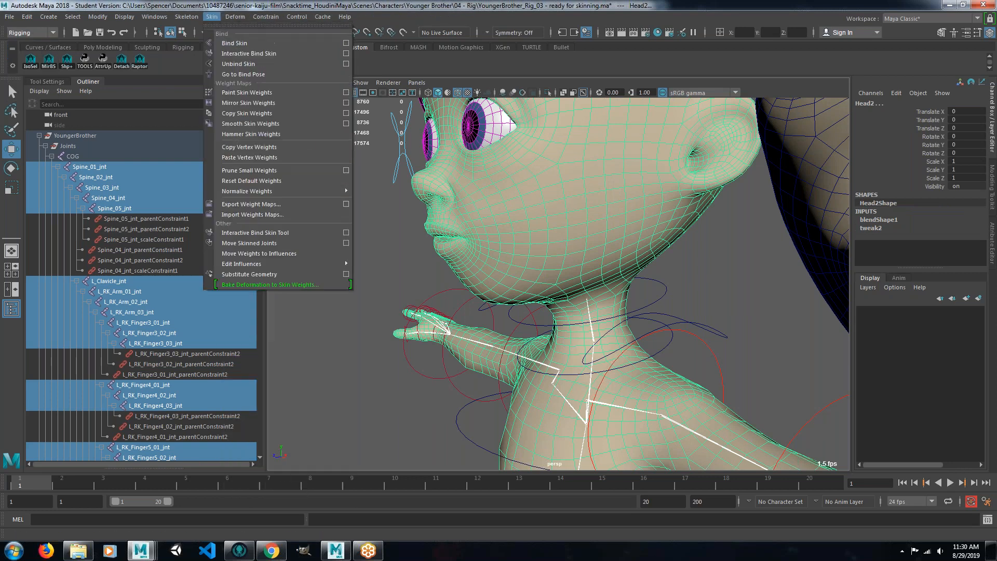
click(345, 43)
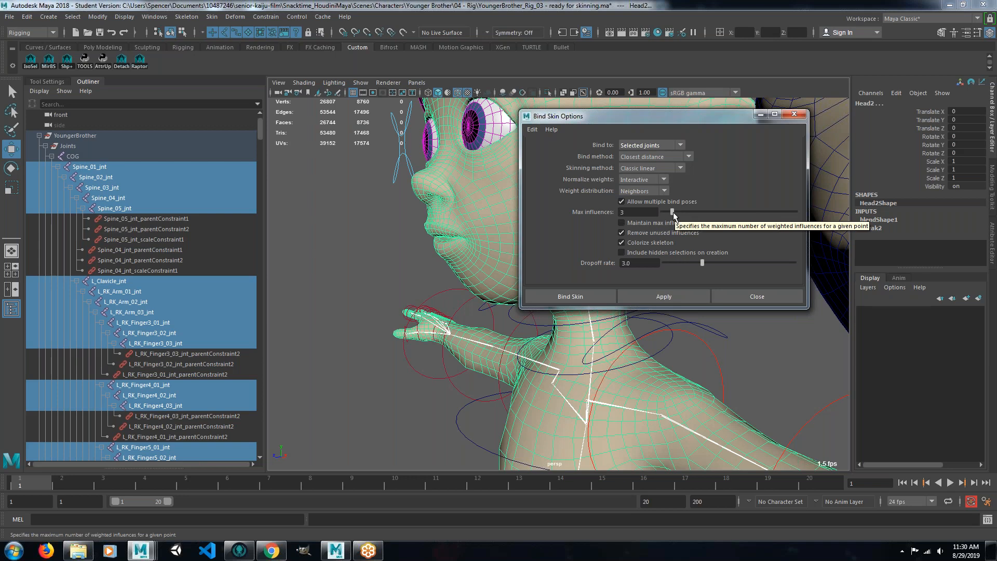
drag(672, 214, 678, 214)
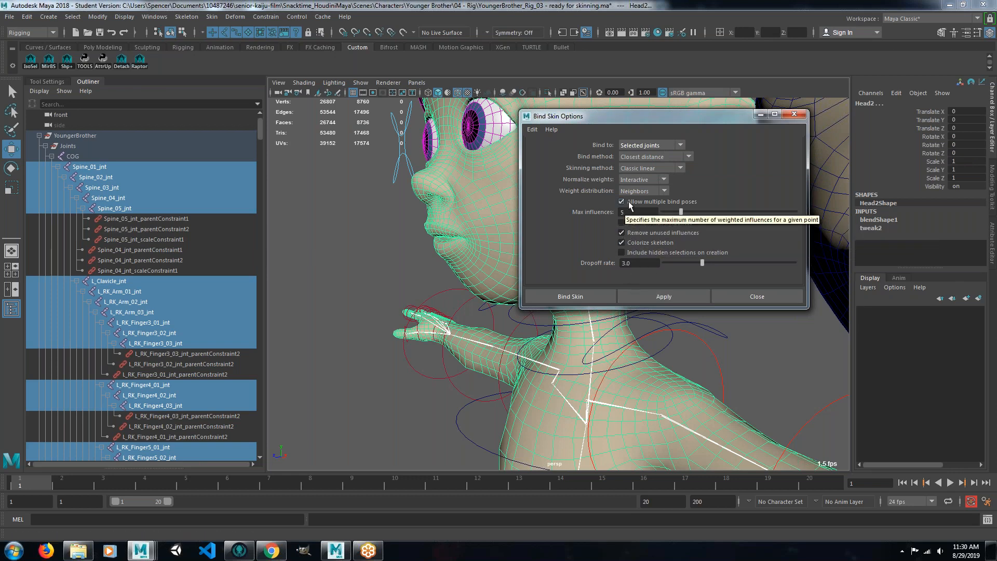
click(571, 297)
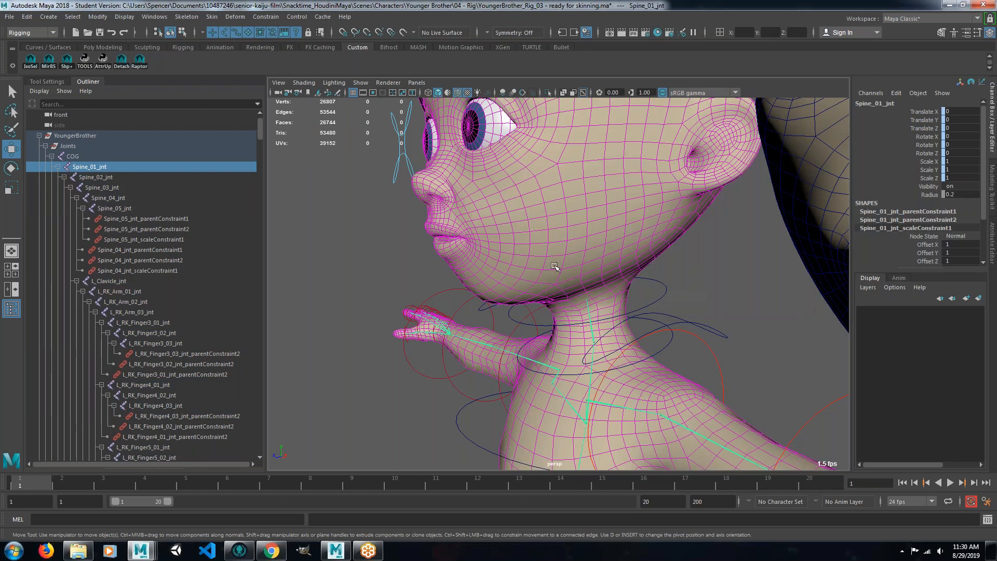
Hide the separate Head_BSH_Base mesh and collapse the YoungerBrother hierarchy.
alt+drag(557, 265, 540, 295)
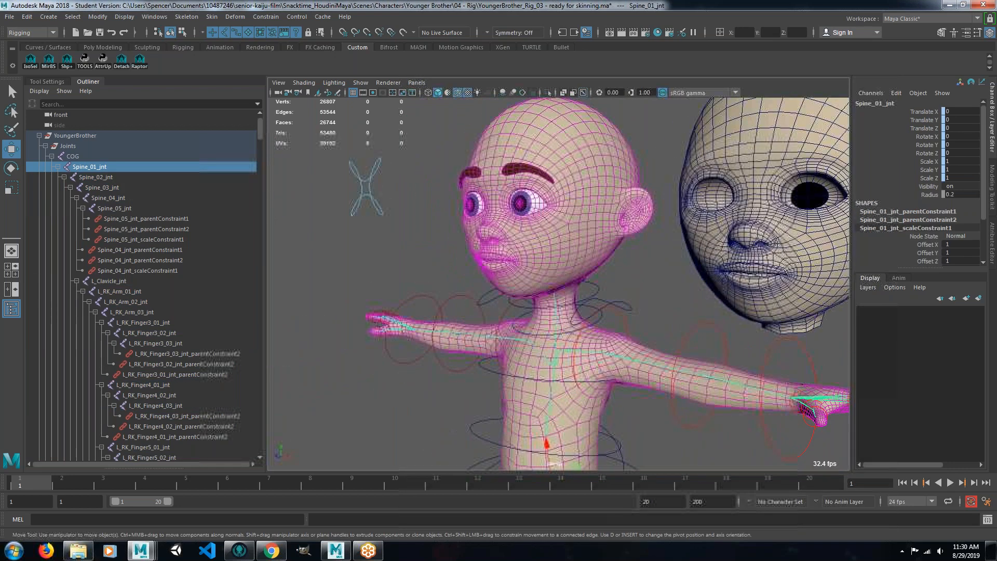
alt+right_drag(539, 295, 602, 295)
alt+drag(602, 295, 617, 328)
click(580, 313)
scroll(617, 329, down, 5)
click(718, 268)
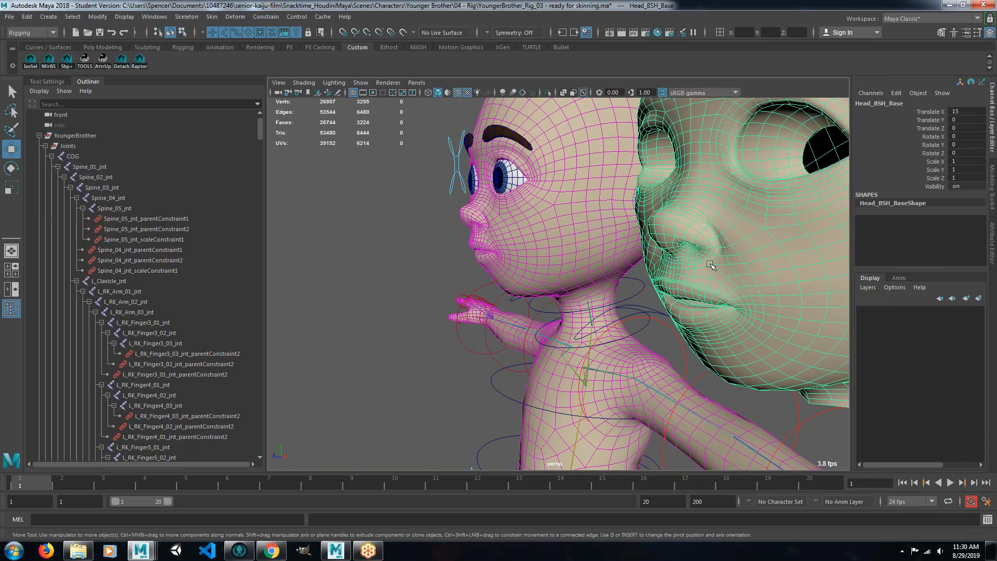
key(ctrl+h)
click(39, 136)
Examine the bound mesh's head, jaw and neck area from around its profile.
alt+drag(458, 249, 591, 271)
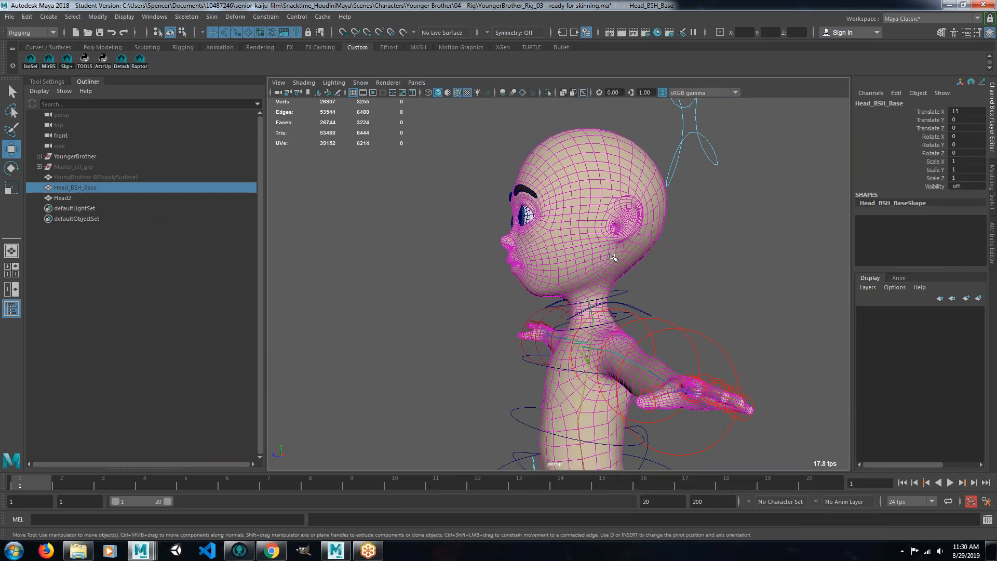
mouse_move(613, 278)
alt+mouse_down()
mouse_move(584, 275)
mouse_move(587, 257)
mouse_move(615, 250)
mouse_move(623, 283)
mouse_move(612, 257)
mouse_move(599, 273)
alt+mouse_up()
alt+right_drag(578, 299, 670, 366)
mouse_move(623, 328)
alt+mouse_down()
mouse_move(626, 344)
mouse_move(616, 326)
mouse_move(631, 330)
alt+mouse_up()
alt+right_drag(655, 332, 618, 302)
alt+drag(622, 305, 580, 302)
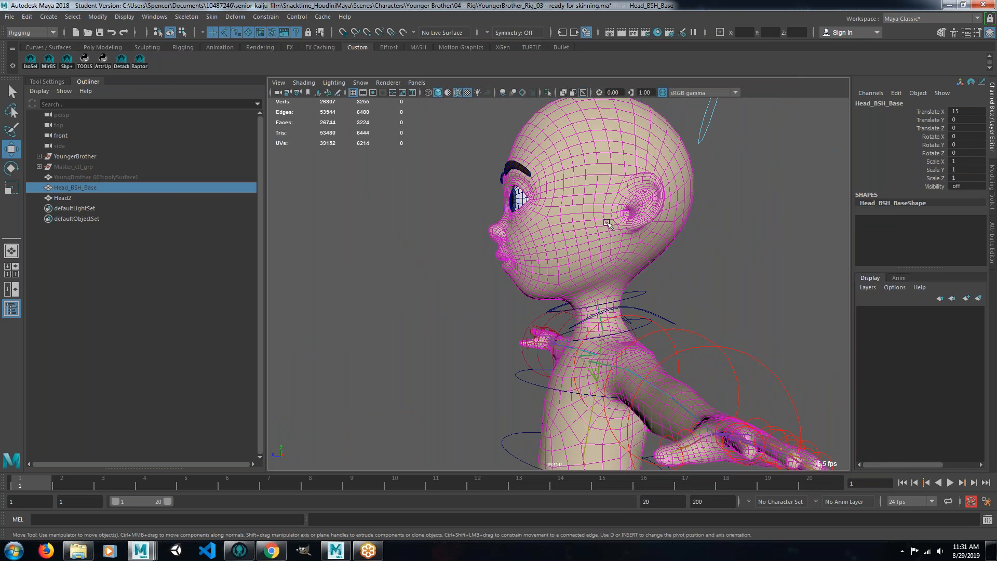
alt+drag(604, 226, 652, 228)
alt+drag(618, 236, 577, 233)
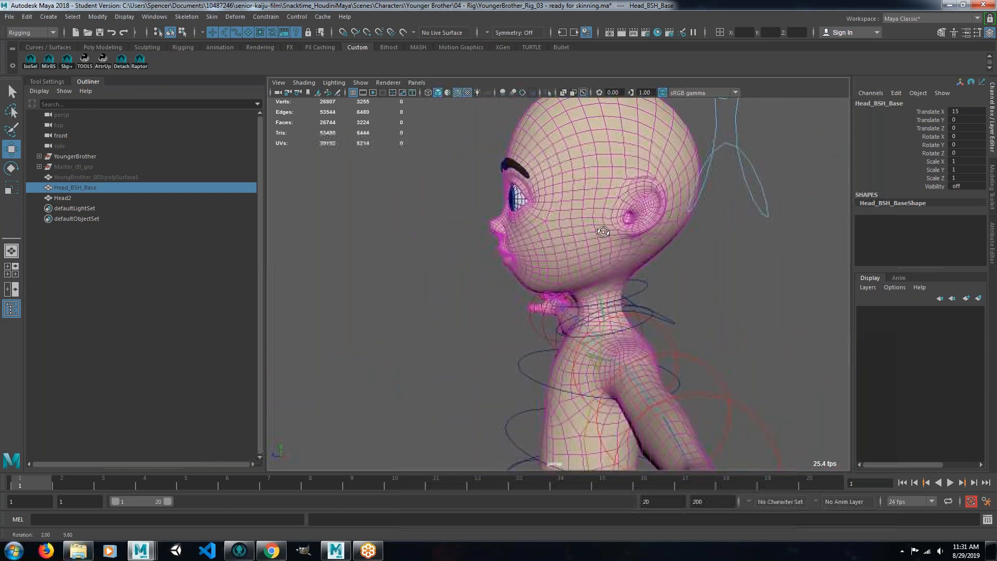
Switch to a full-size side view framed closely on the head, ear and neck.
key(space)
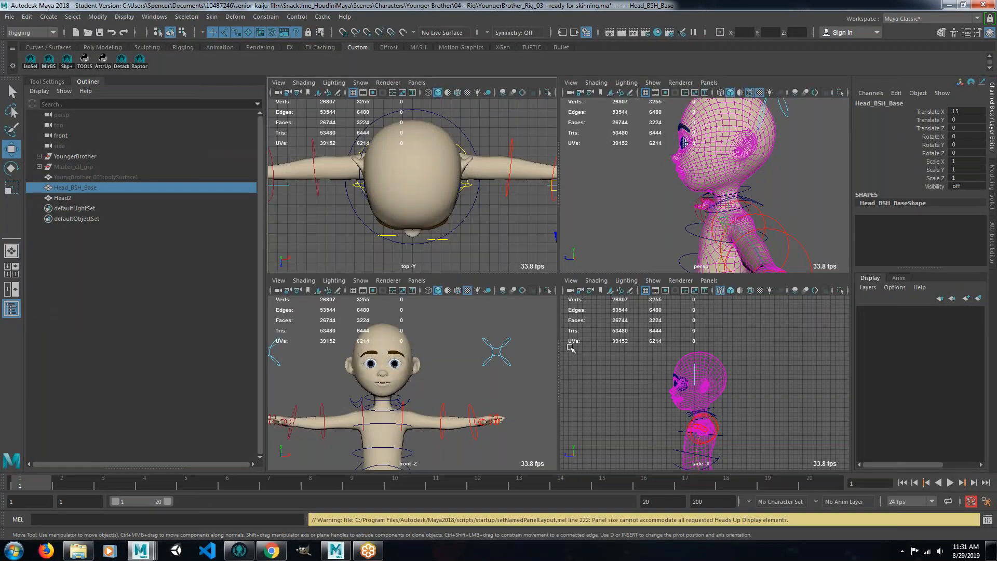
key(space)
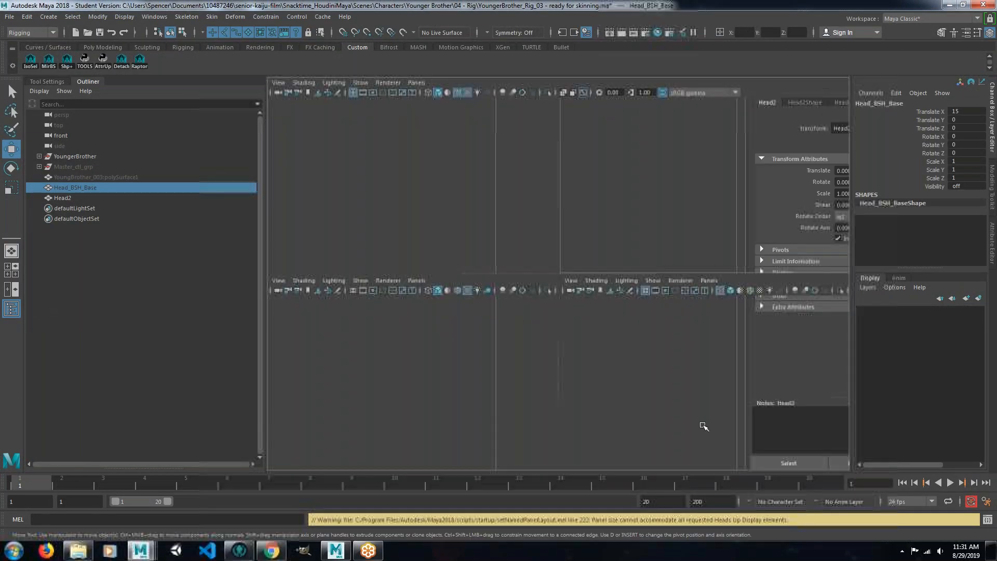
key(space)
scroll(500, 359, up, 10)
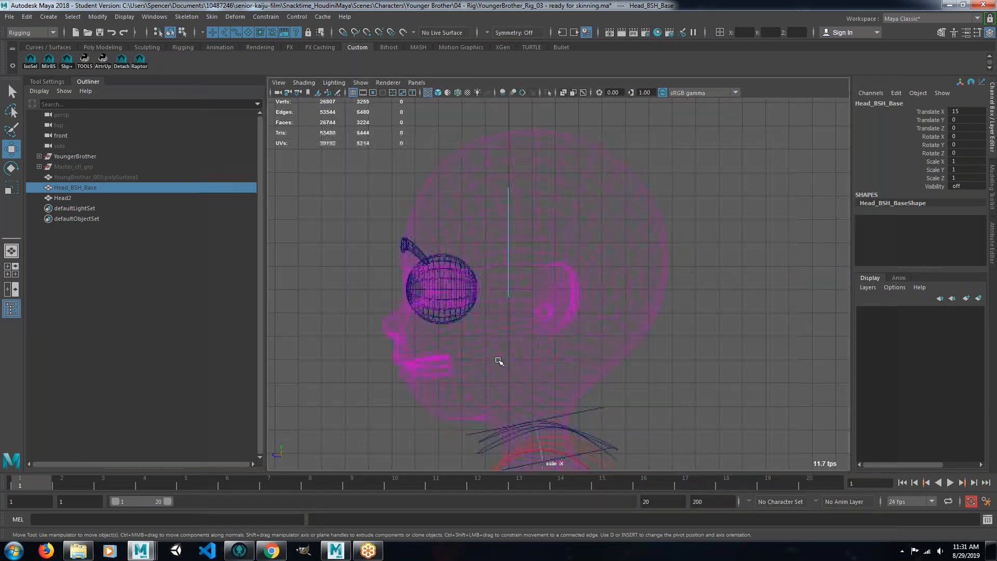
alt+middle_drag(624, 313, 630, 343)
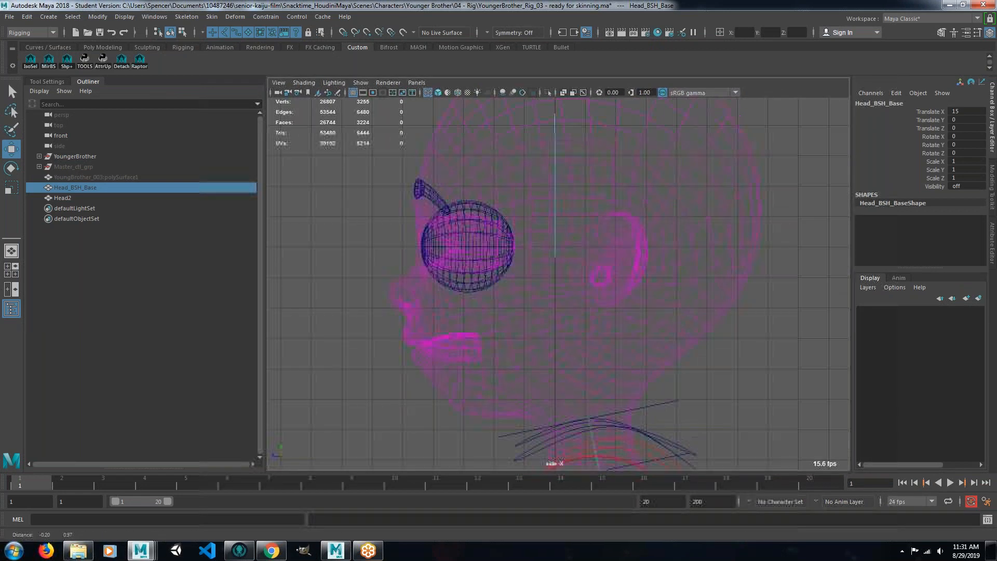
scroll(630, 342, up, 1)
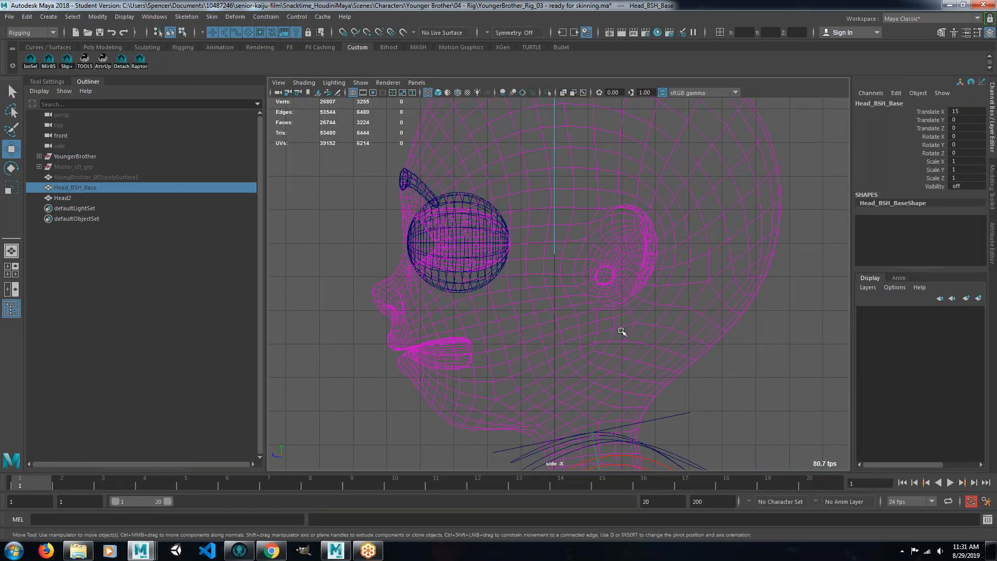
alt+middle_drag(590, 358, 563, 304)
alt+right_drag(564, 304, 646, 334)
alt+middle_drag(577, 312, 600, 306)
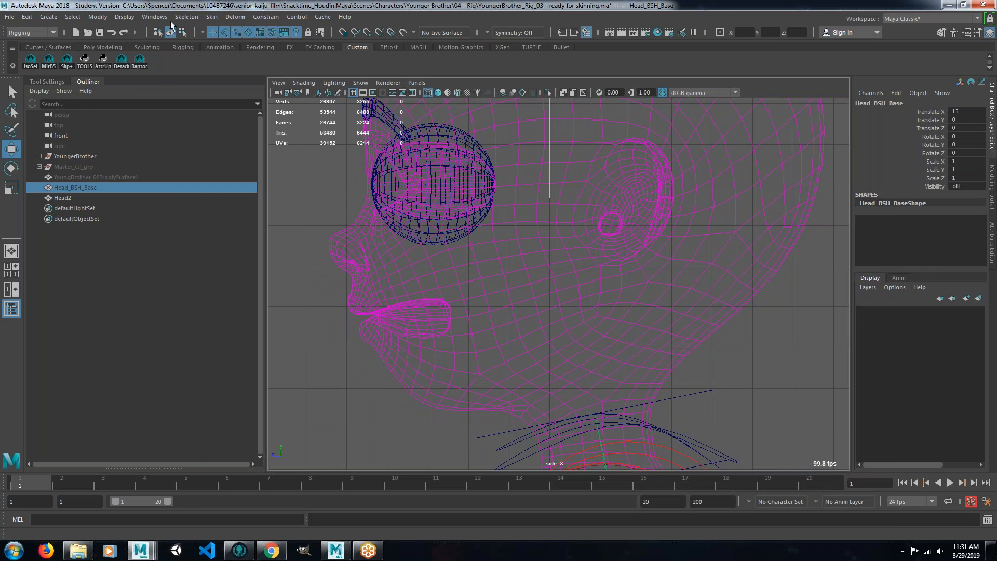
Create a two-joint chain in the side view, running from the skull base below the ear up and forward to the jaw hinge.
click(191, 17)
click(210, 41)
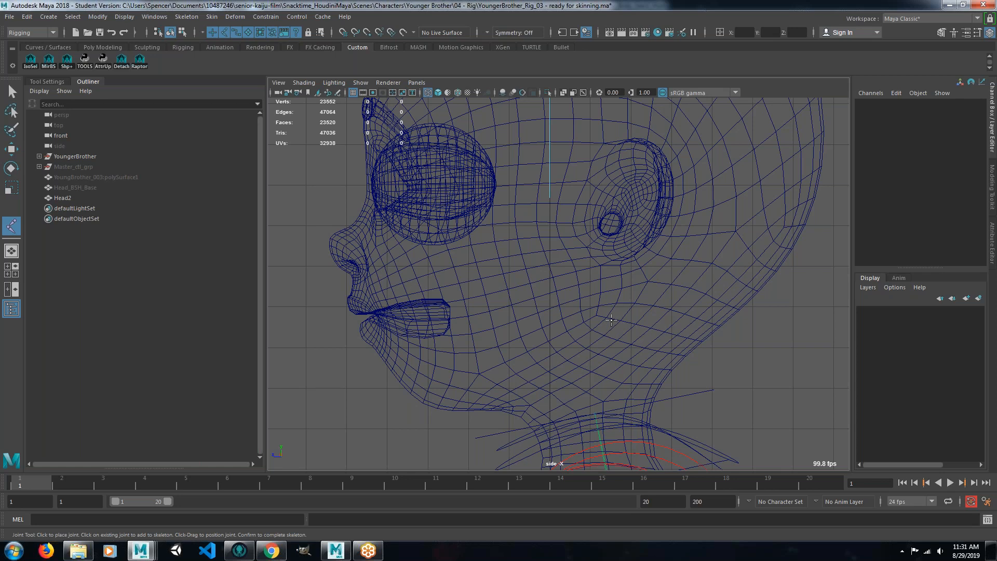
scroll(610, 320, down, 3)
scroll(597, 332, up, 2)
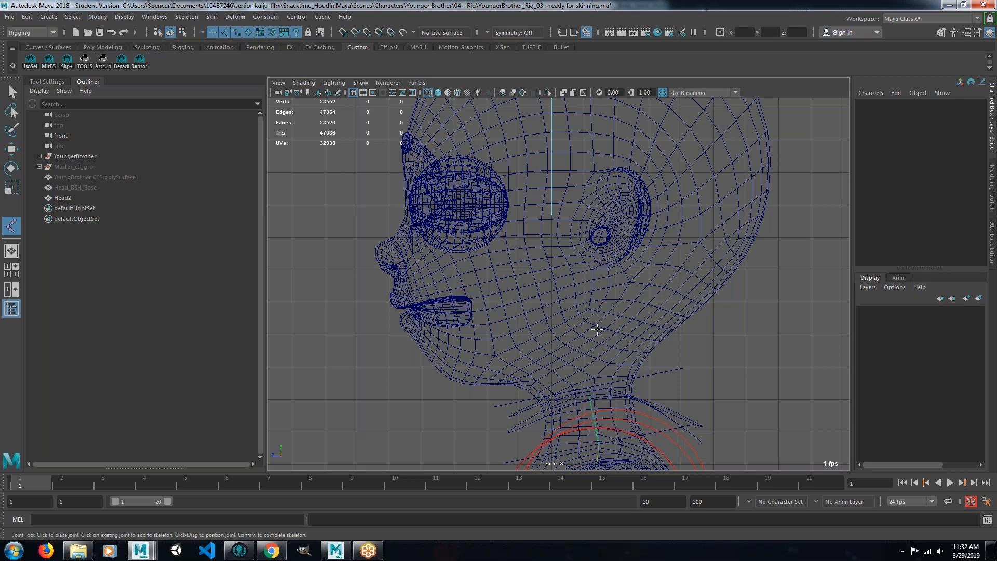
scroll(655, 381, down, 8)
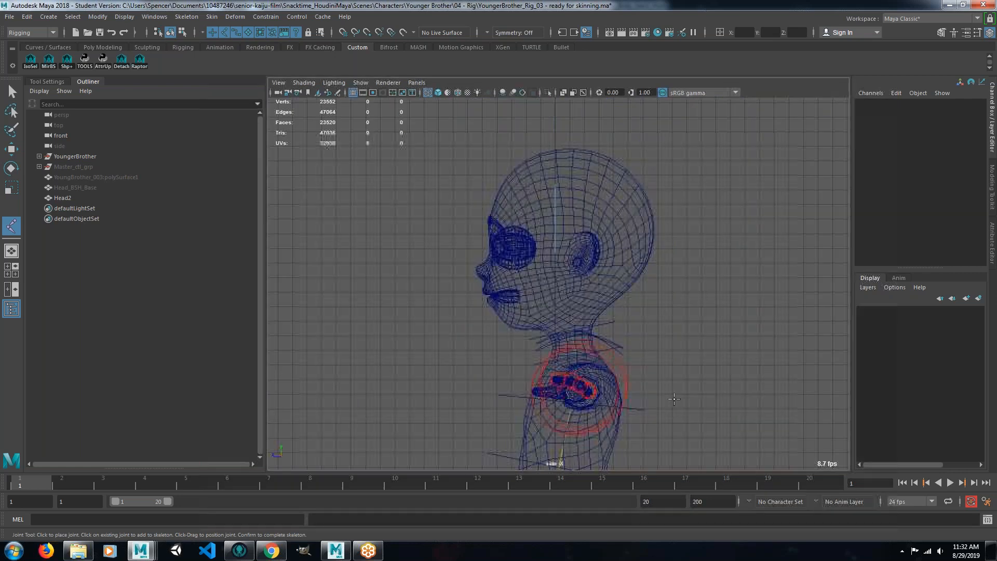
scroll(641, 394, up, 4)
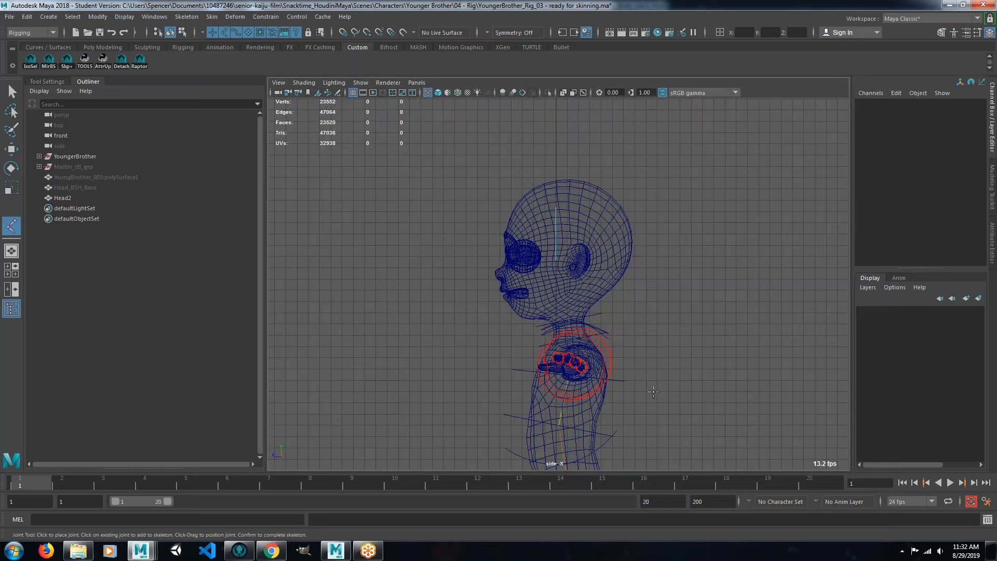
alt+middle_drag(657, 383, 660, 285)
scroll(623, 345, up, 5)
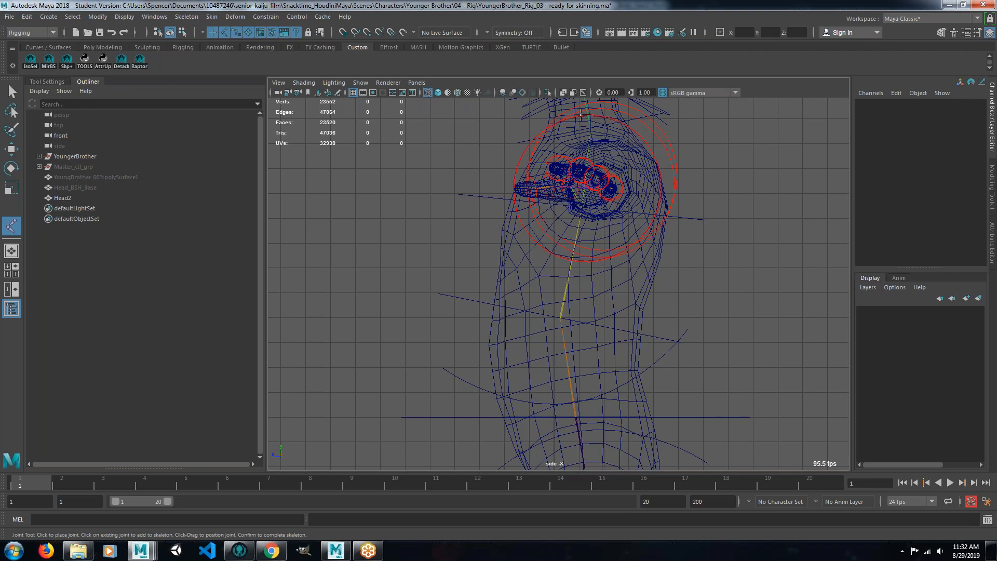
alt+middle_drag(676, 224, 625, 390)
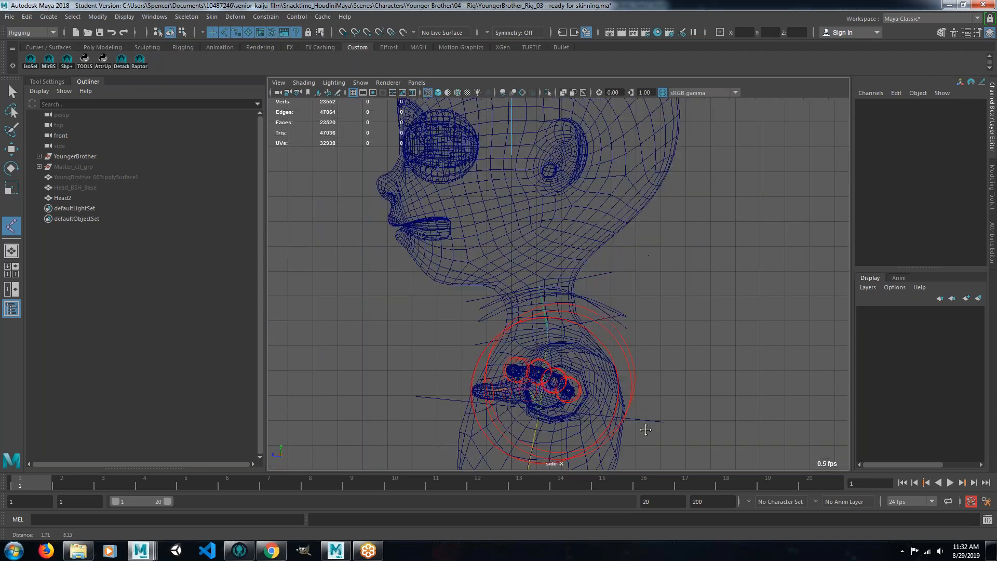
scroll(584, 283, up, 2)
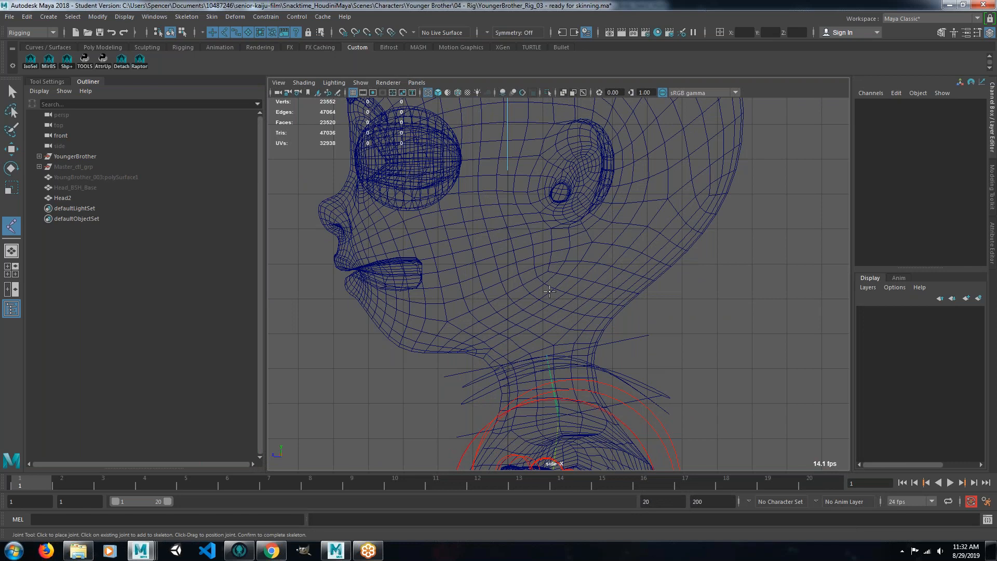
click(549, 294)
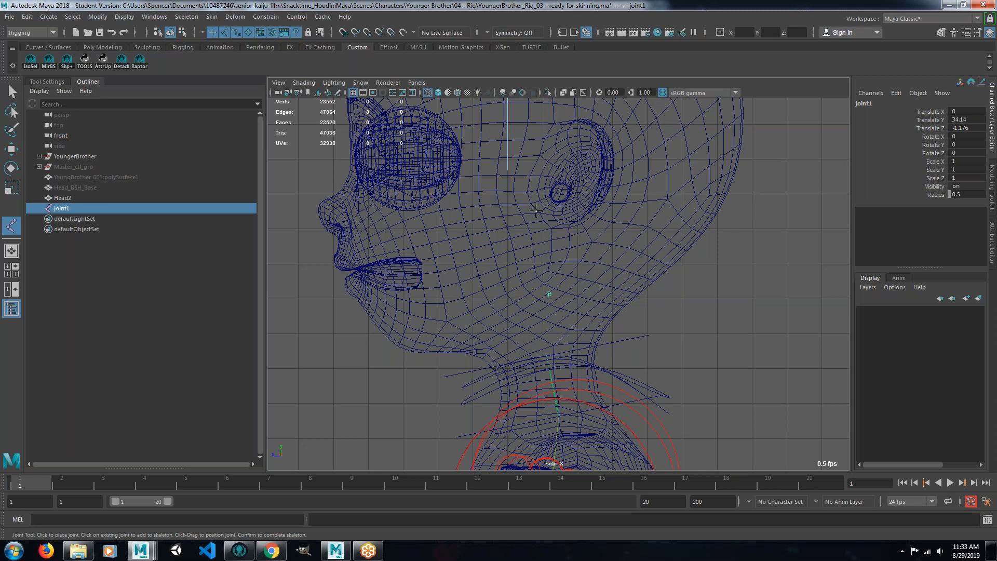
click(515, 232)
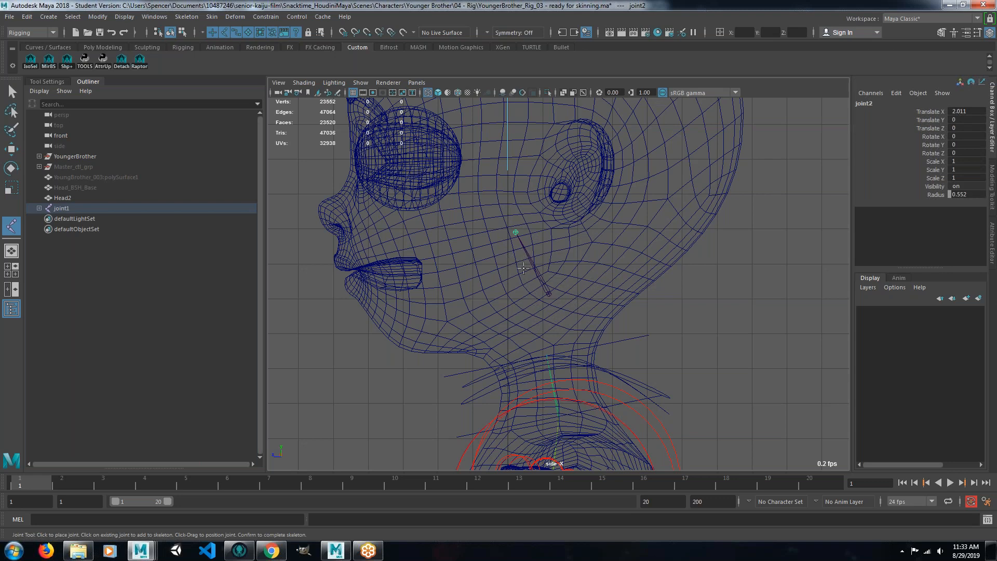
key(Return)
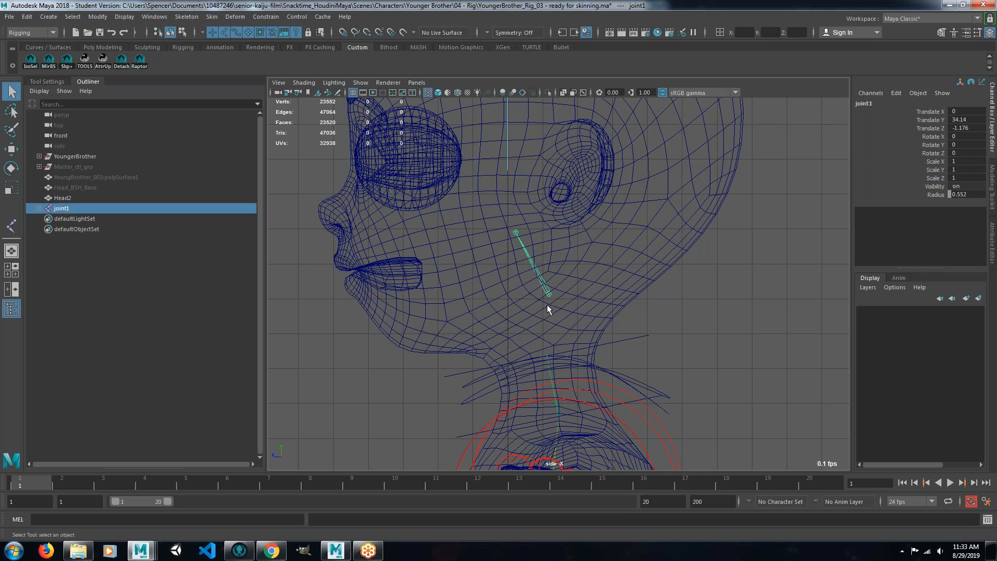
Rename the new chain's root joint Head_jnt and its child joint Jaw_jnt.
double_click(58, 208)
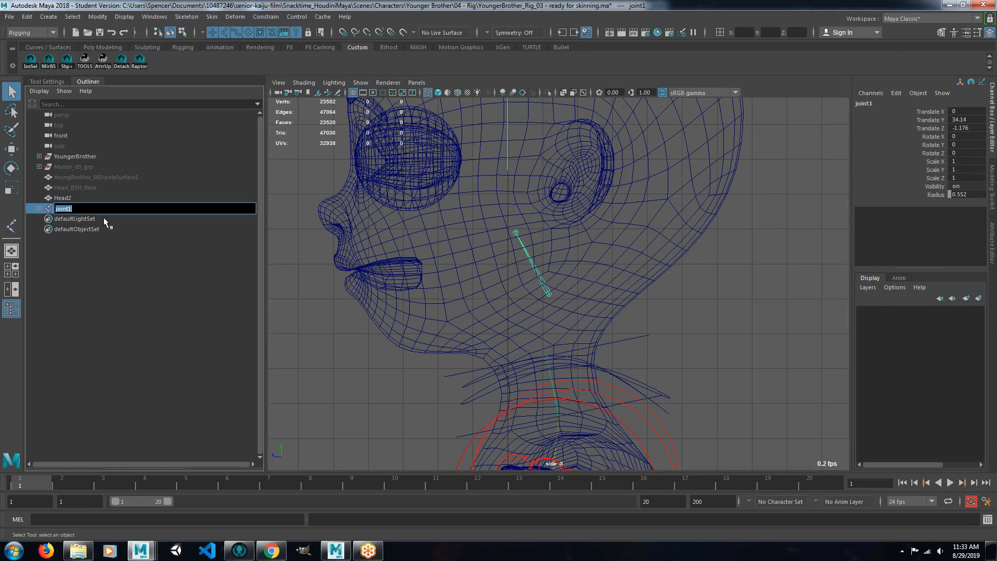
text(Head_jnt)
key(Return)
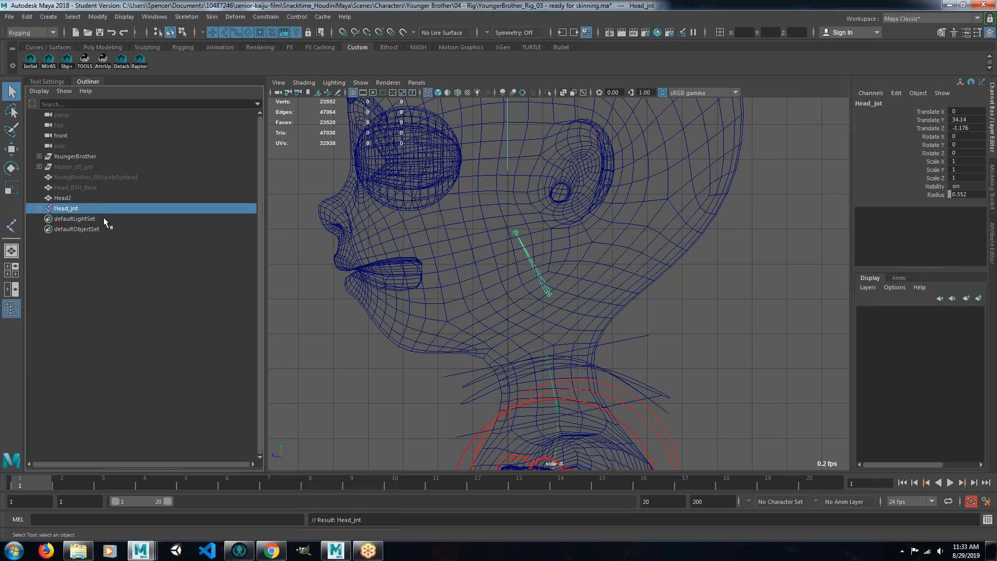
click(37, 209)
double_click(73, 219)
text(H)
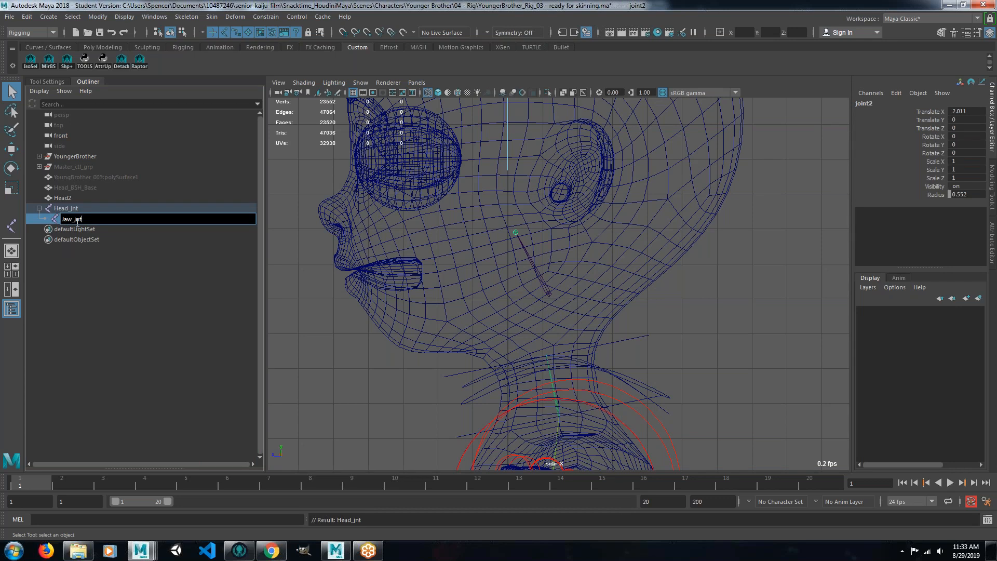
key(Return)
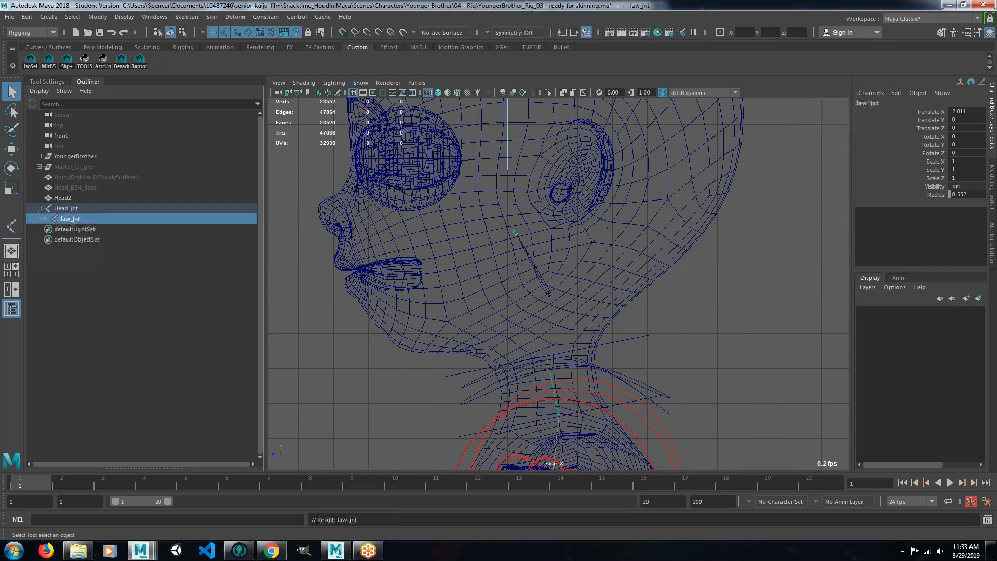
Select Head_jnt and examine the placement of the head and jaw joints inside the head in a full-size perspective view.
click(550, 294)
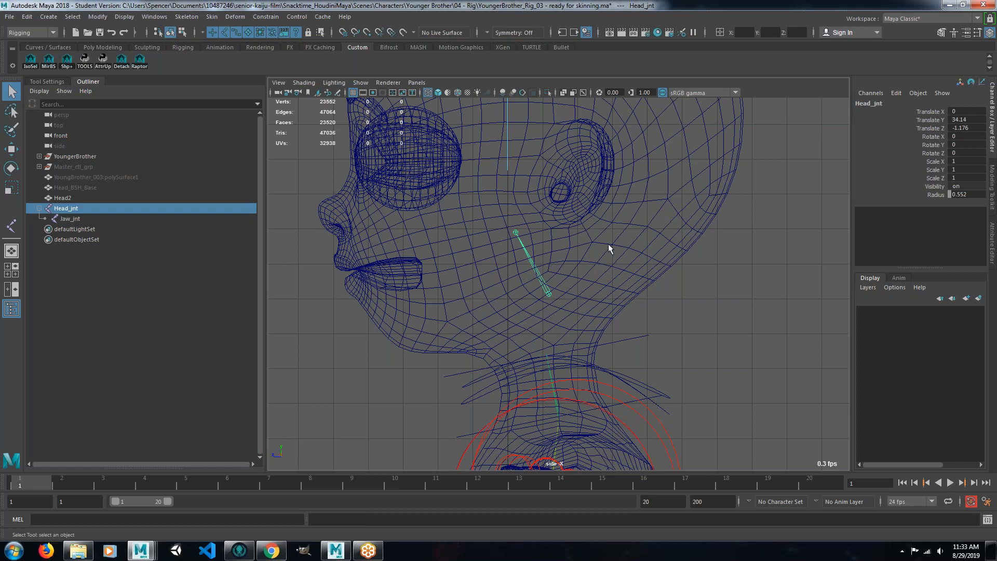
key(space)
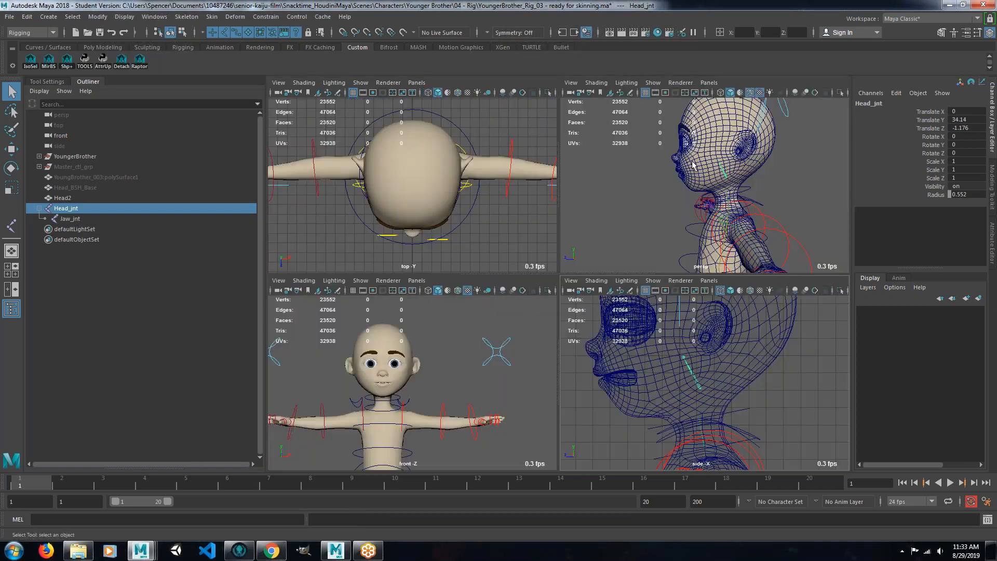
key(space)
alt+drag(584, 240, 573, 221)
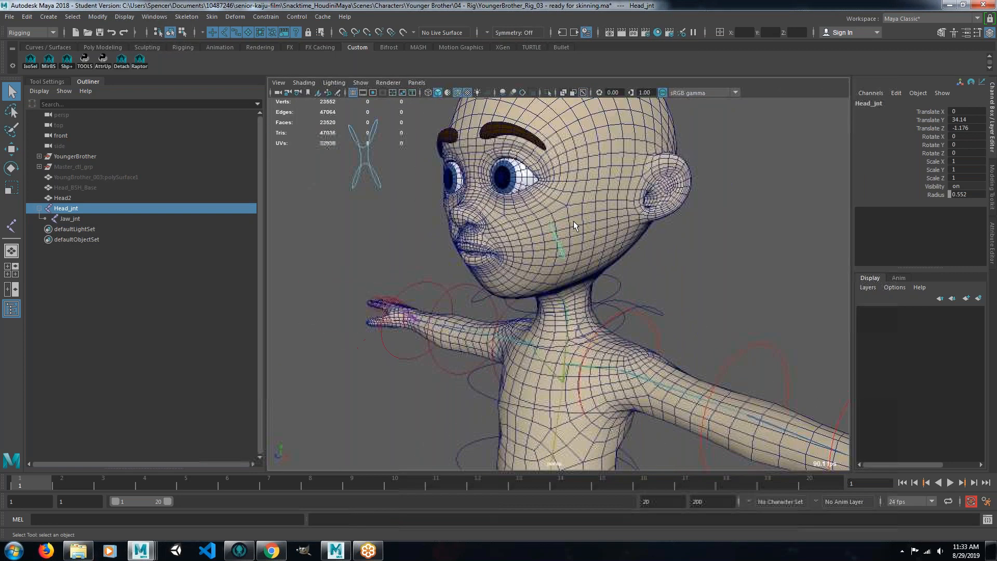
alt+right_drag(573, 221, 630, 231)
alt+middle_drag(633, 168, 650, 191)
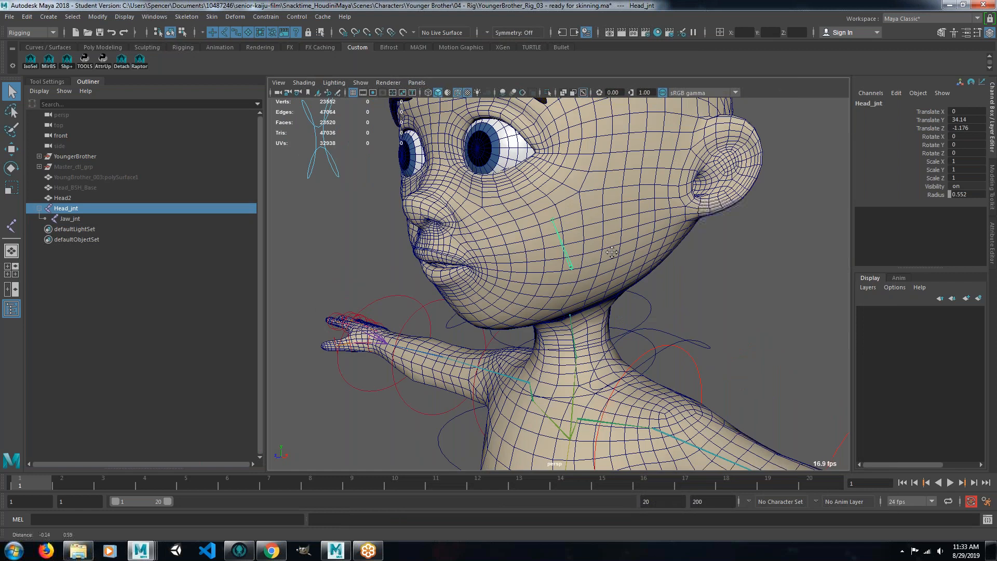
alt+drag(649, 190, 641, 224)
alt+drag(664, 332, 639, 309)
Inspect the neck joints Spine_05_jnt and Spine_04_jnt below the head chain, and display the full attributes of Spine_05_jnt.
click(544, 371)
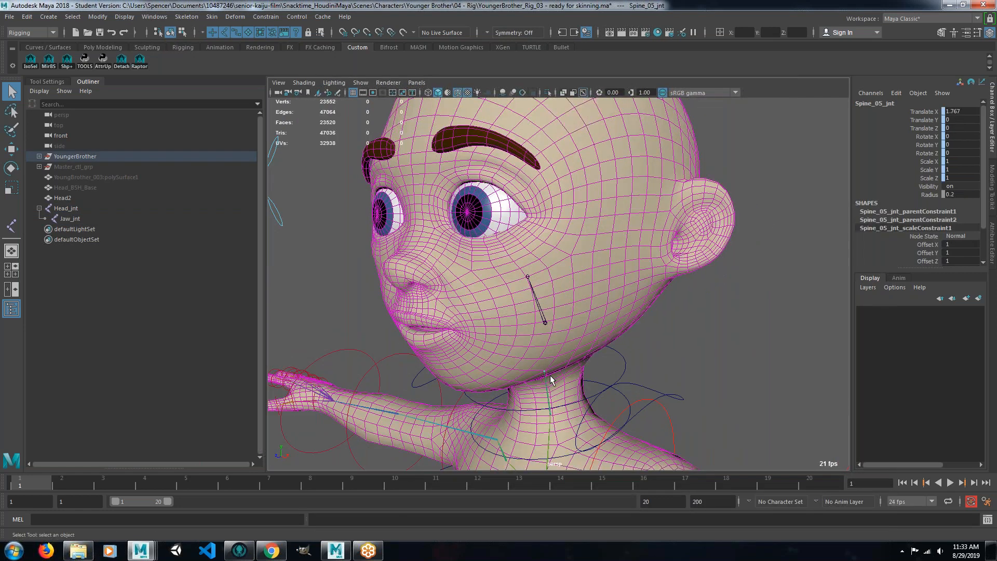
key(w)
alt+drag(709, 355, 667, 349)
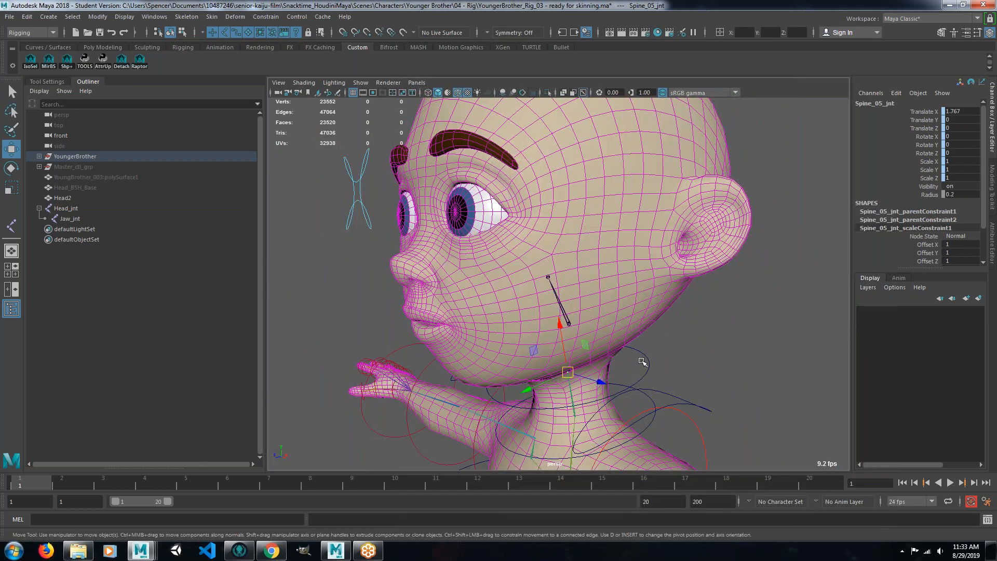
click(575, 414)
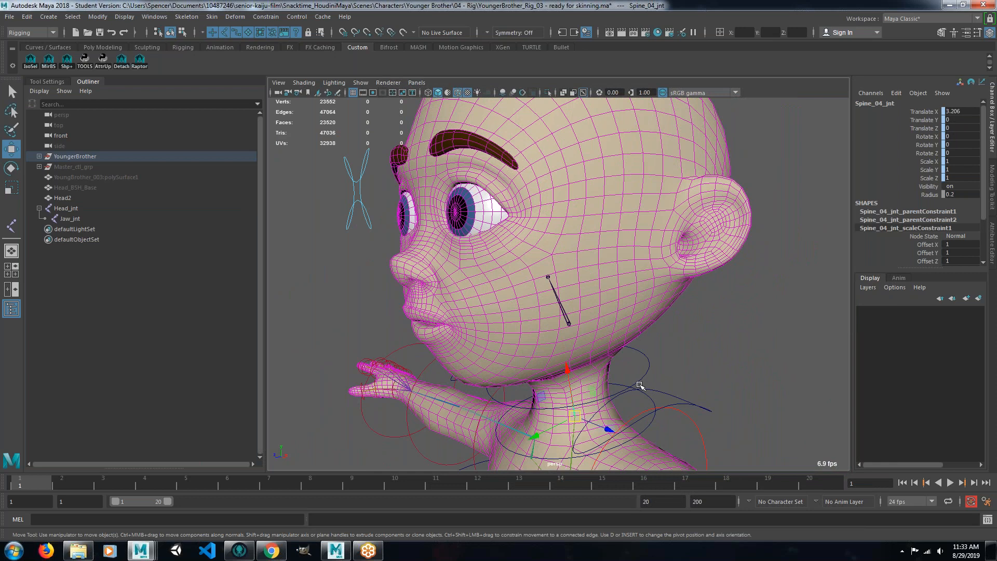
alt+drag(657, 385, 610, 383)
alt+right_drag(602, 366, 632, 341)
alt+middle_drag(632, 341, 613, 294)
click(612, 293)
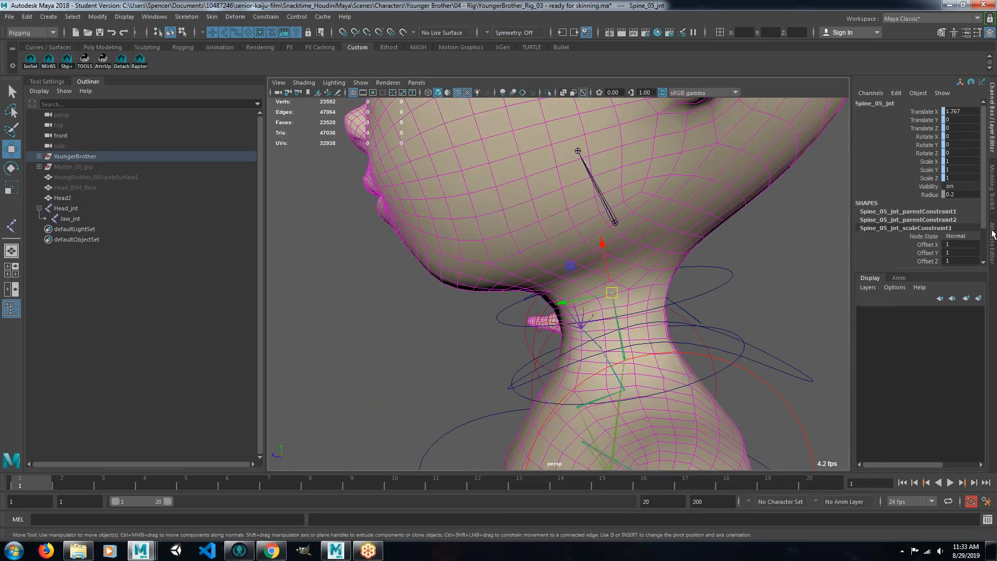
click(993, 240)
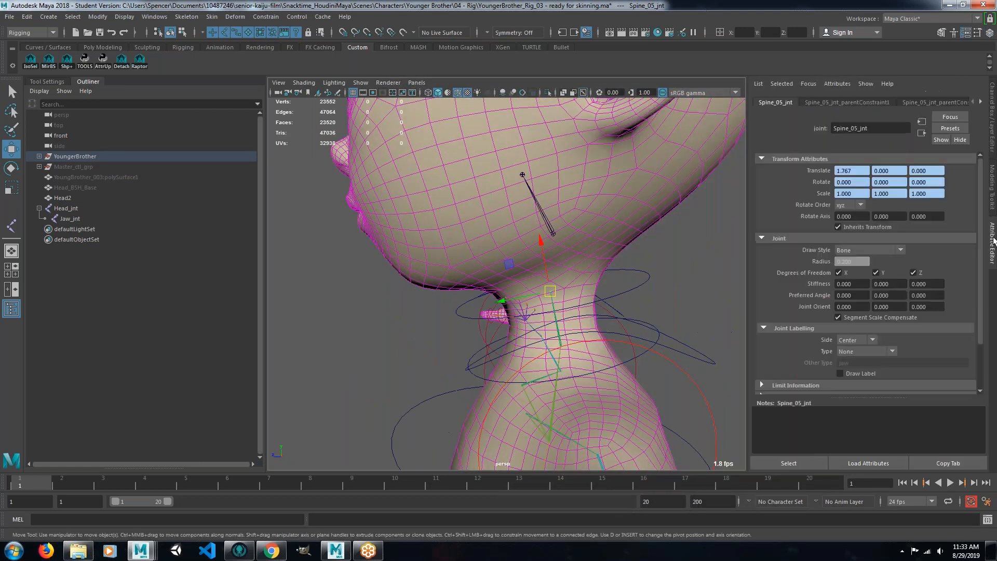
alt+drag(577, 276, 492, 291)
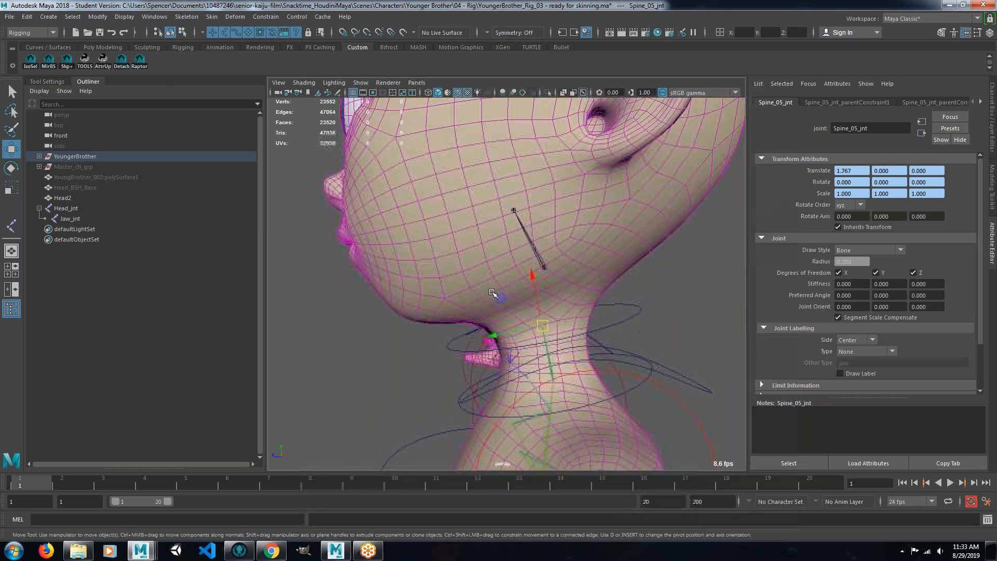
Parent Head_jnt to Spine_05_jnt at the top of the neck.
click(546, 269)
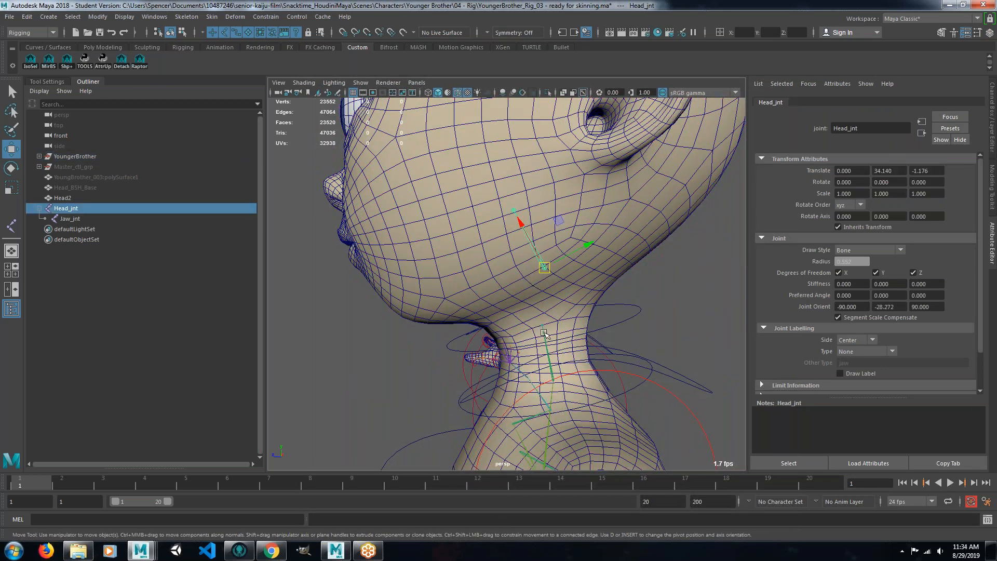
key(p)
alt+drag(623, 281, 521, 314)
scroll(521, 313, up, 5)
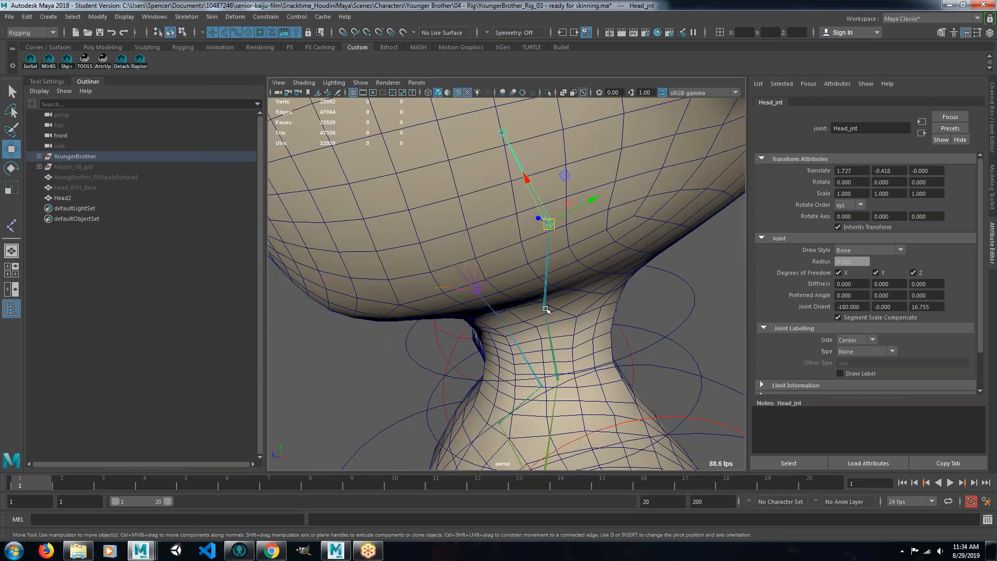
Select Spine_05_jnt at the top of the neck and activate the Move Skinned Joints tool for it.
click(545, 309)
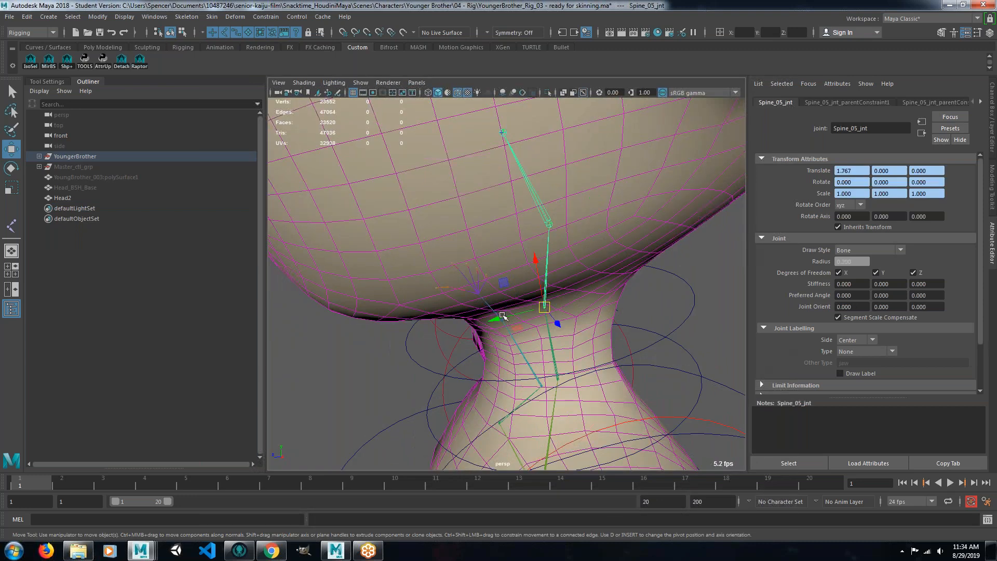
mouse_move(503, 315)
alt+mouse_down()
mouse_move(493, 309)
mouse_move(509, 304)
alt+mouse_up()
scroll(509, 304, down, 5)
mouse_move(445, 301)
alt+mouse_down()
mouse_move(518, 302)
mouse_move(452, 301)
alt+mouse_up()
scroll(425, 259, up, 4)
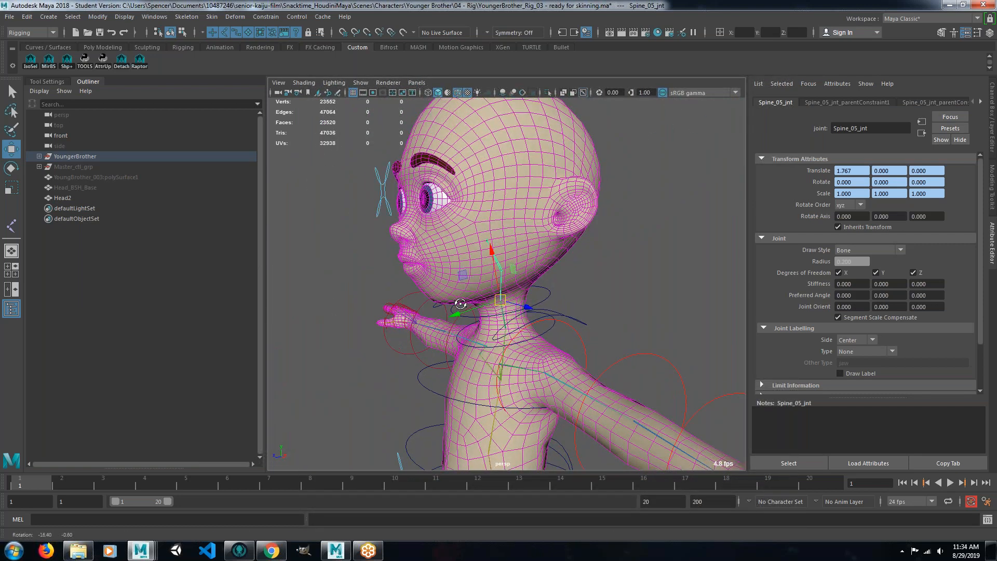
click(496, 296)
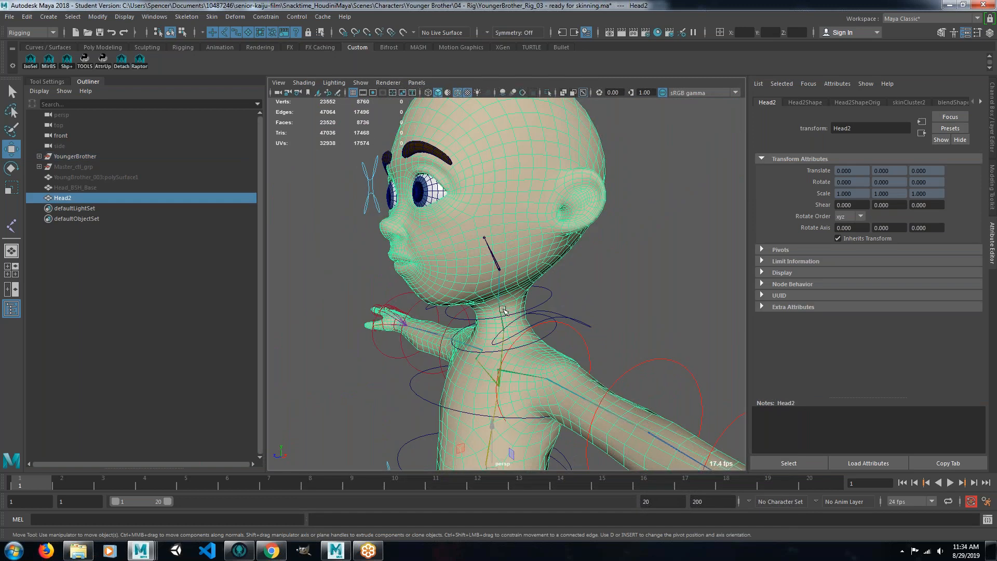
scroll(498, 318, up, 3)
alt+right_drag(498, 318, 576, 332)
click(494, 298)
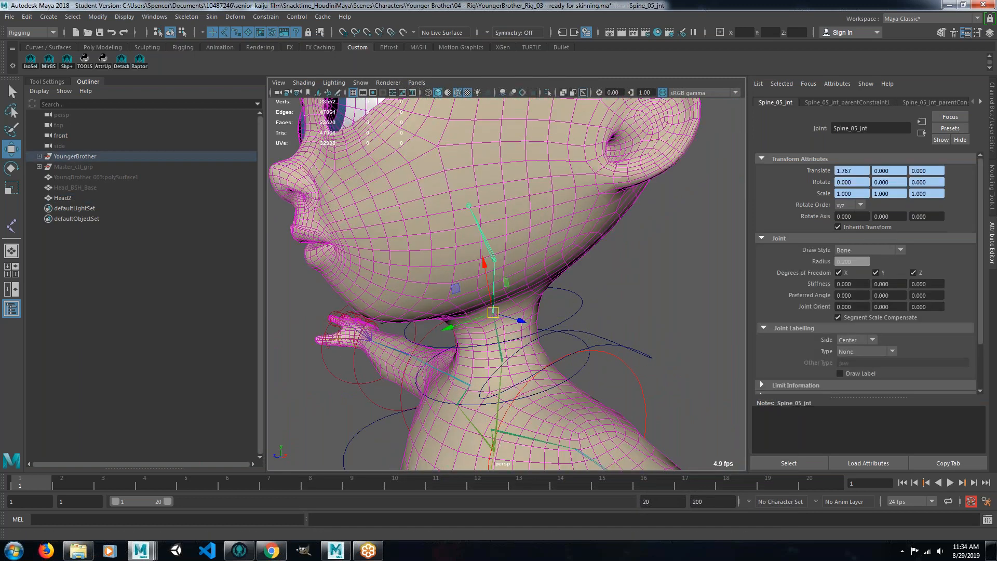
click(199, 19)
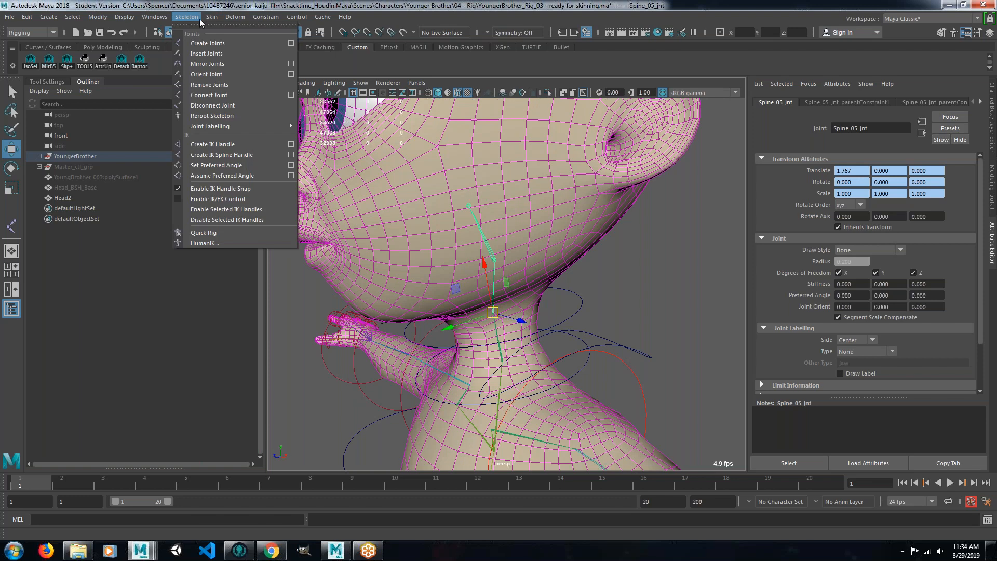
mouse_move(212, 16)
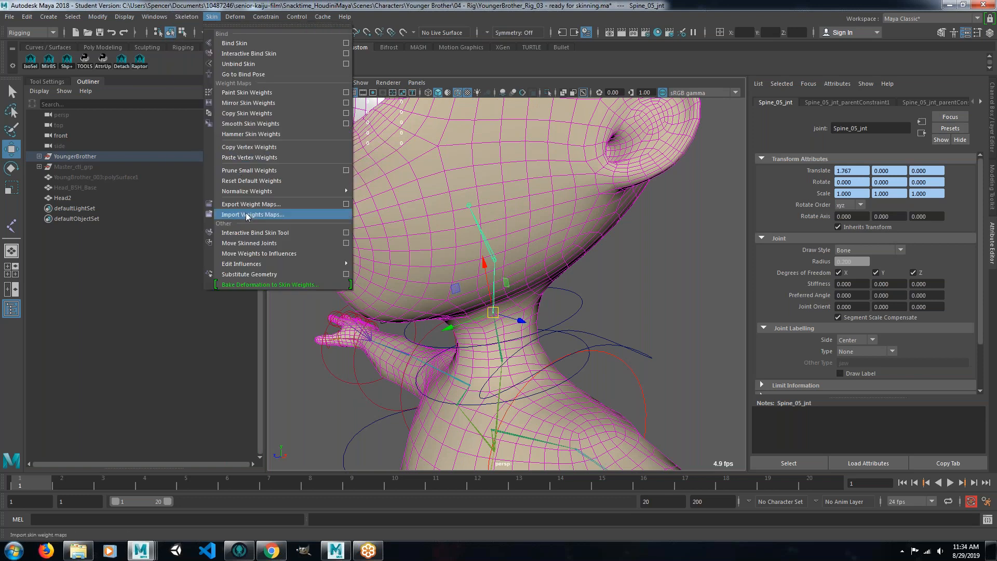
click(246, 243)
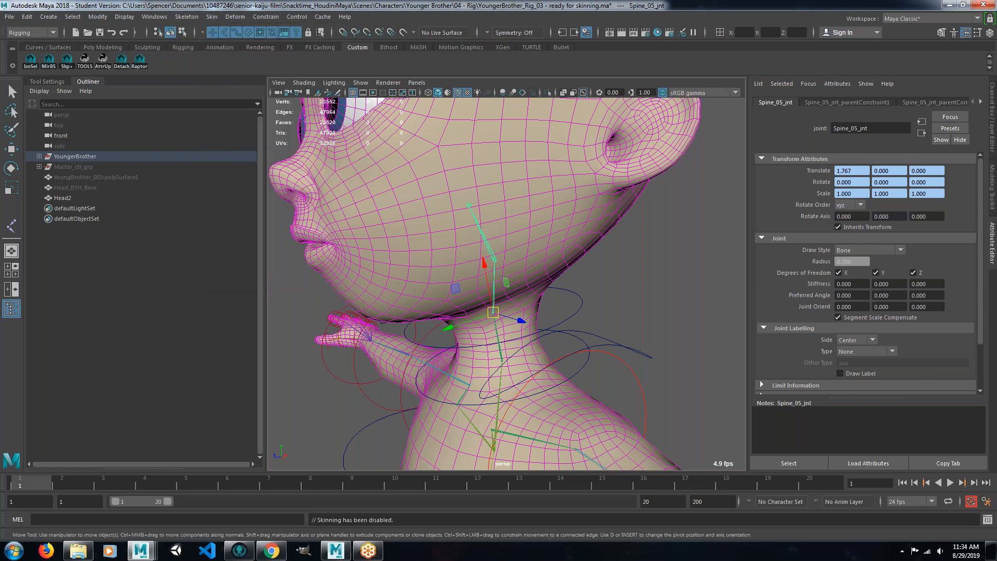
Examine the placement of Spine_05_jnt inside the neck from several angles, and leave the Move Skinned Joints tool.
alt+drag(440, 291, 407, 311)
alt+right_drag(408, 311, 605, 336)
alt+drag(444, 291, 468, 263)
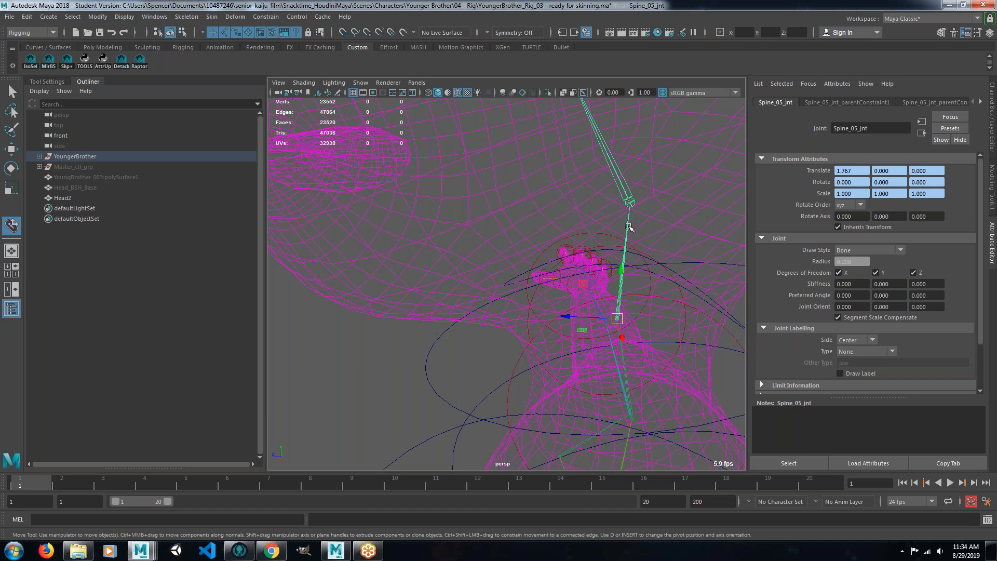
alt+right_drag(588, 273, 424, 305)
alt+drag(424, 305, 452, 292)
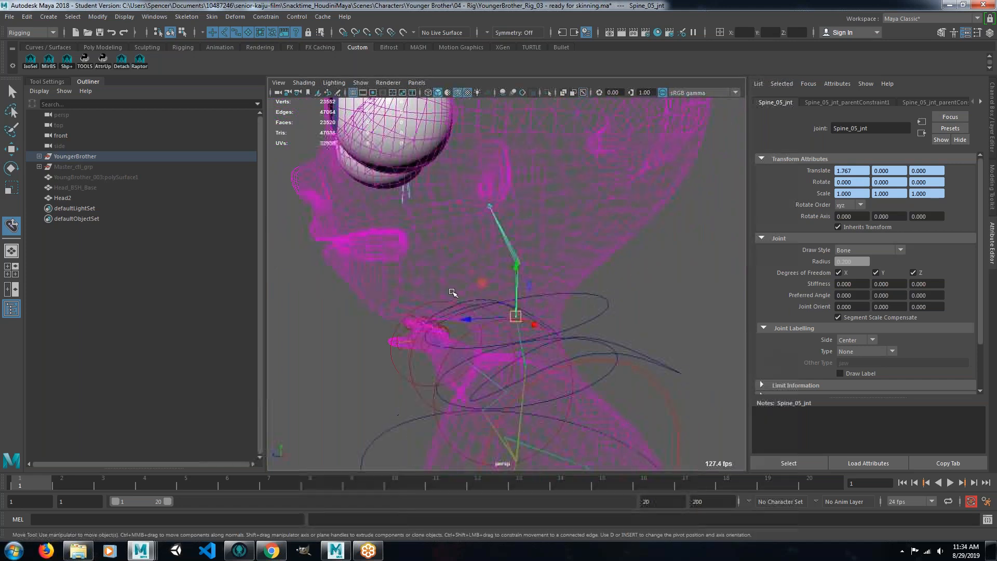
key(q)
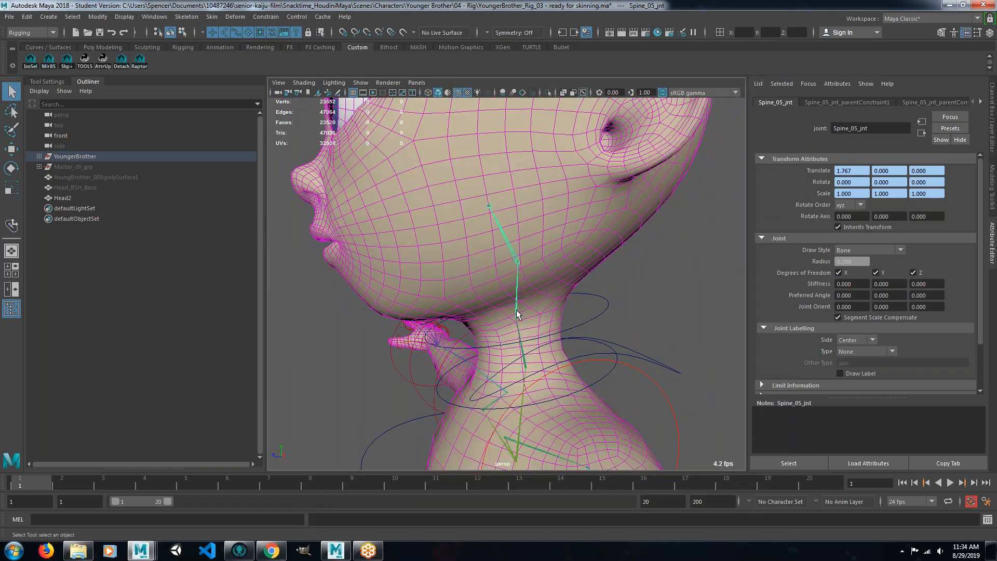
Remove Spine_05_jnt as a skin influence from the Head2 mesh.
click(187, 17)
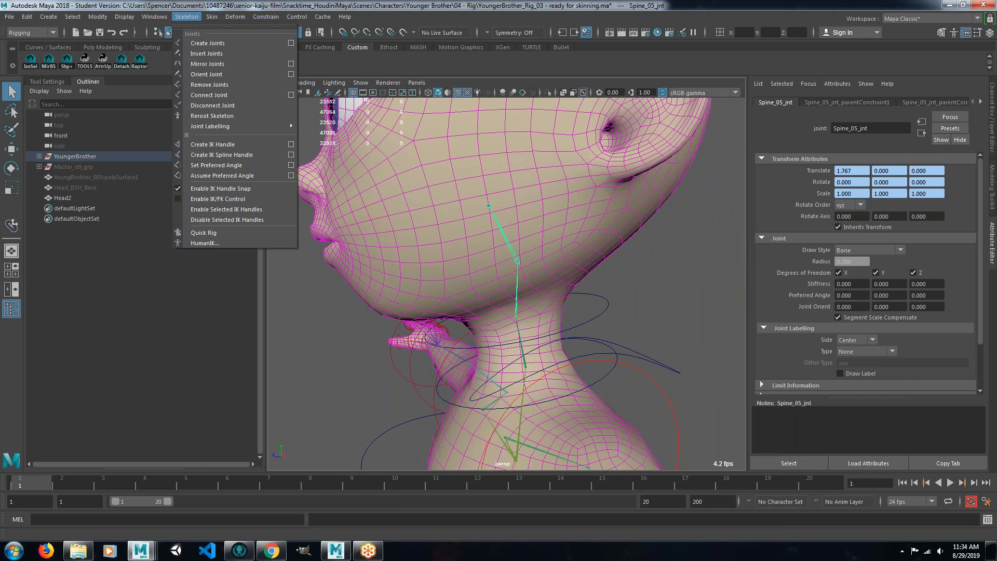
click(515, 310)
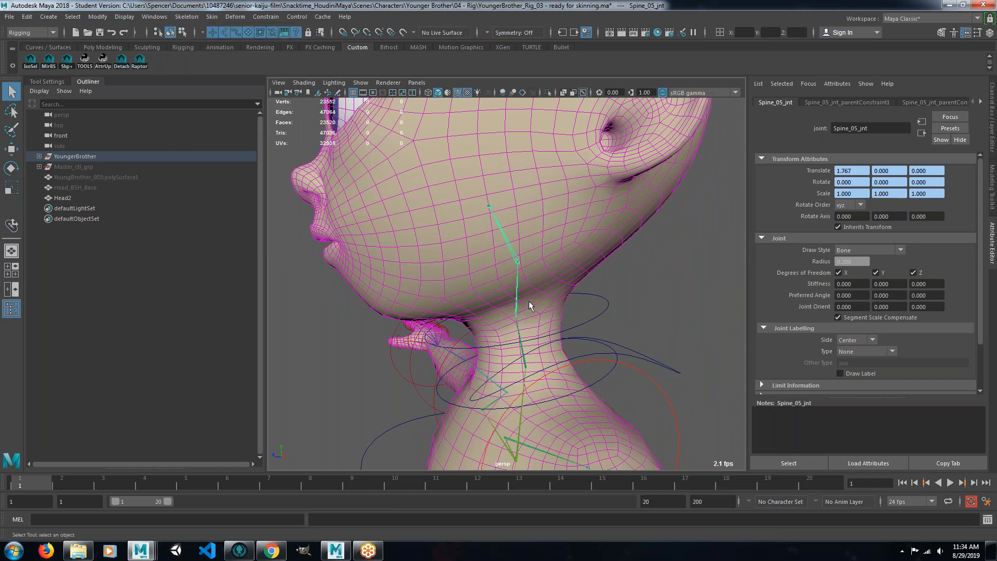
click(548, 248)
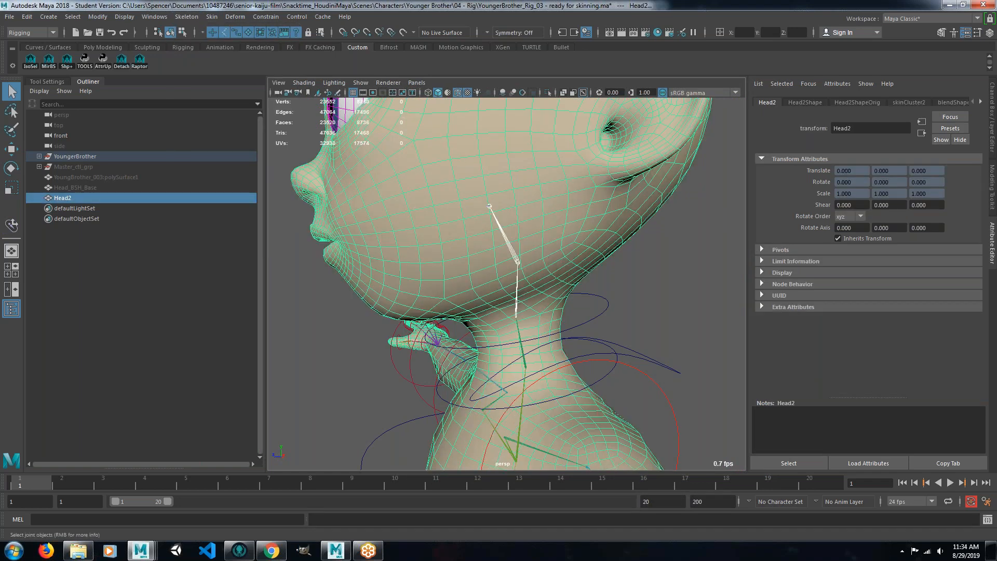
click(212, 16)
mouse_move(186, 17)
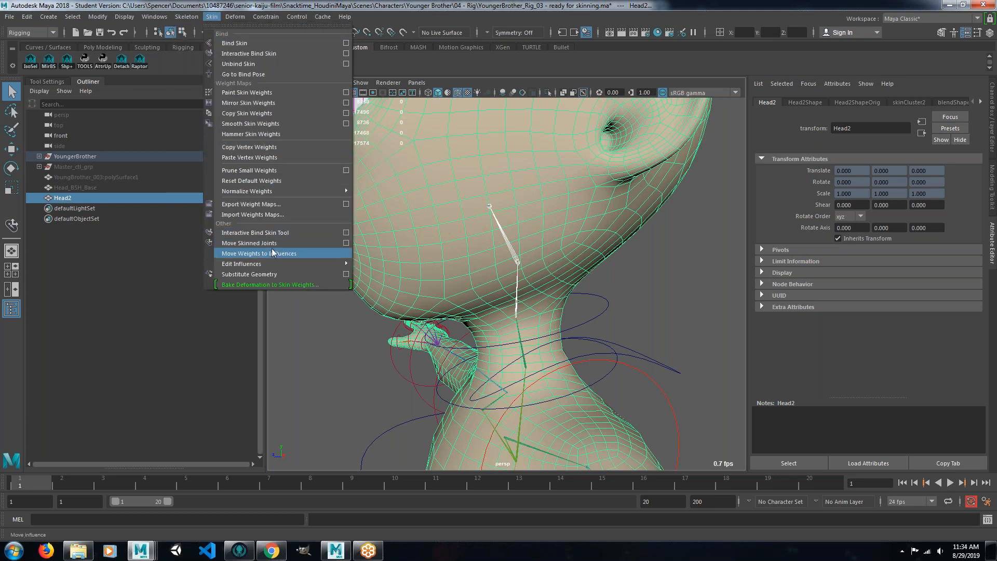
mouse_move(341, 266)
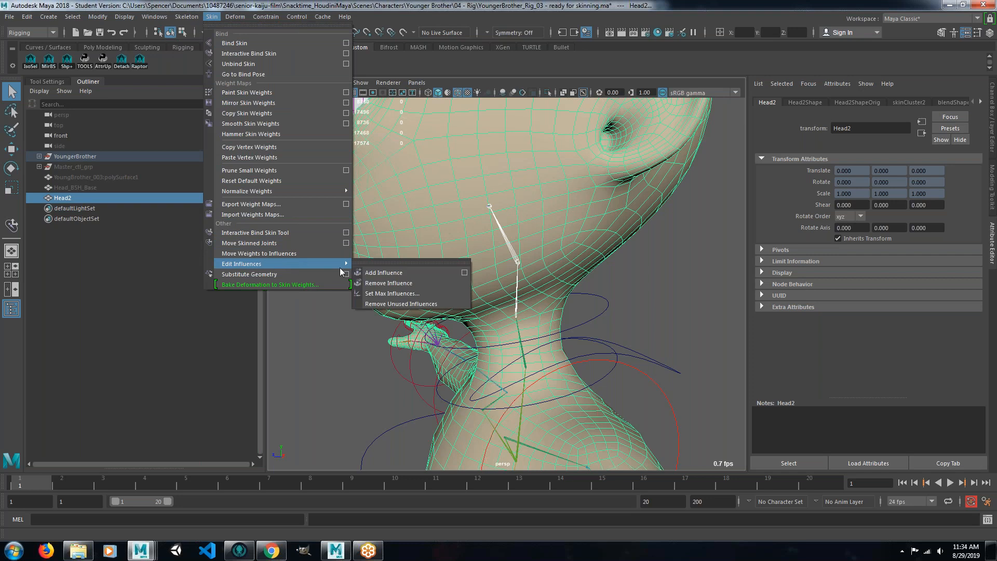
click(387, 283)
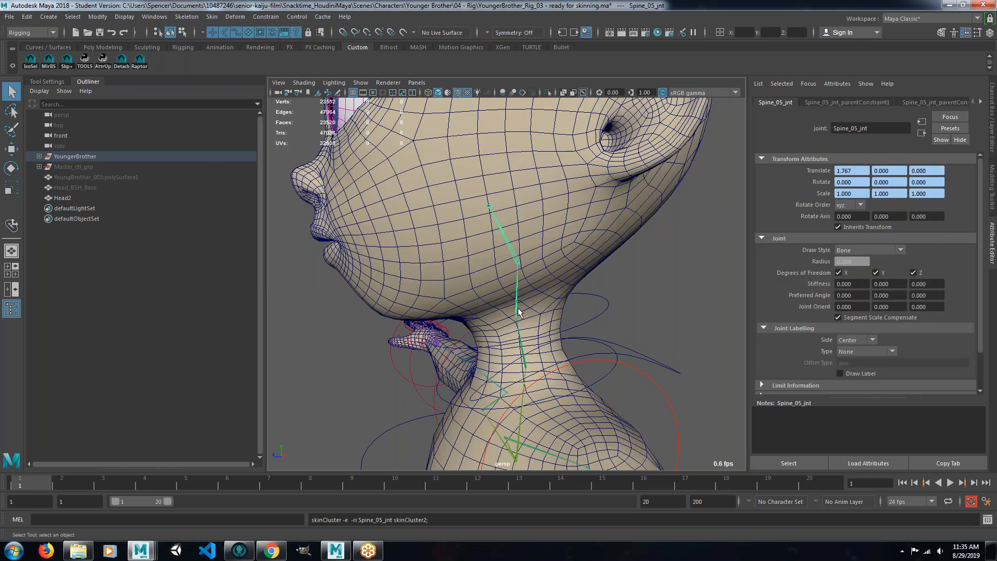
Run Orient Joint on Spine_05_jnt and its child joints, and check the neck and head chain around it.
mouse_move(516, 315)
alt+mouse_down()
mouse_move(552, 334)
mouse_move(474, 307)
mouse_move(511, 303)
alt+mouse_up()
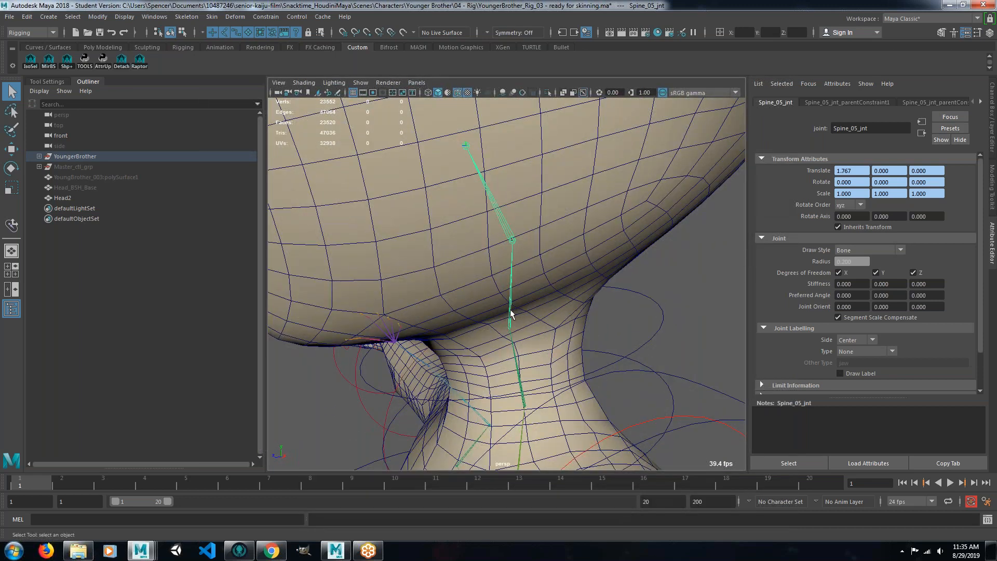
alt+drag(368, 241, 338, 248)
click(186, 17)
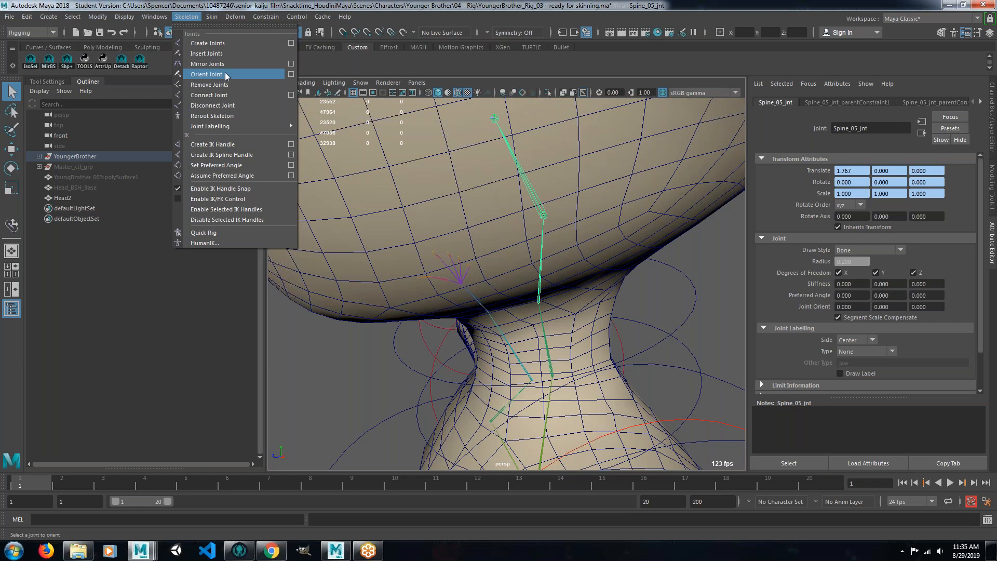
click(225, 74)
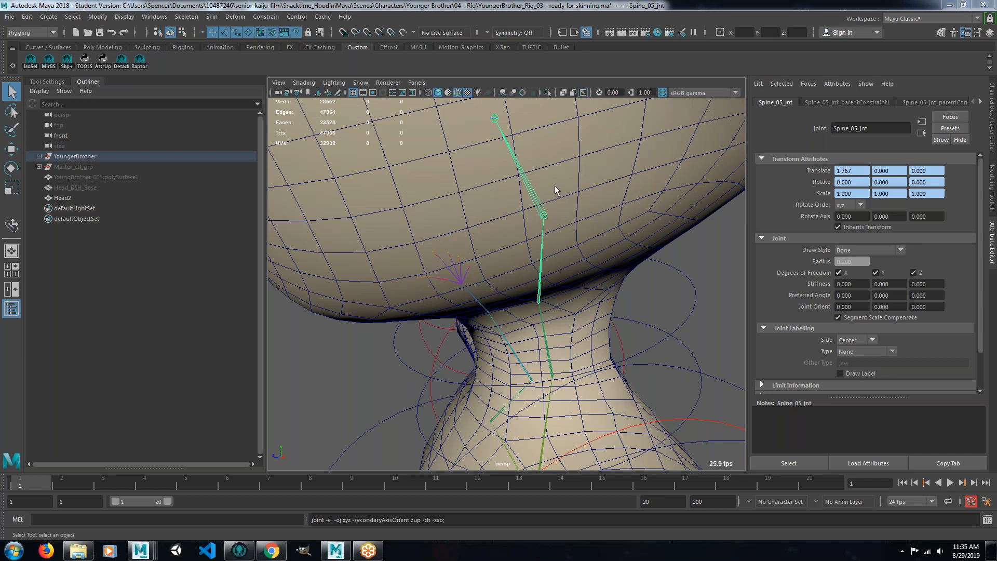
alt+drag(480, 264, 407, 241)
alt+right_drag(407, 241, 488, 260)
alt+drag(488, 260, 426, 290)
alt+right_drag(426, 291, 503, 316)
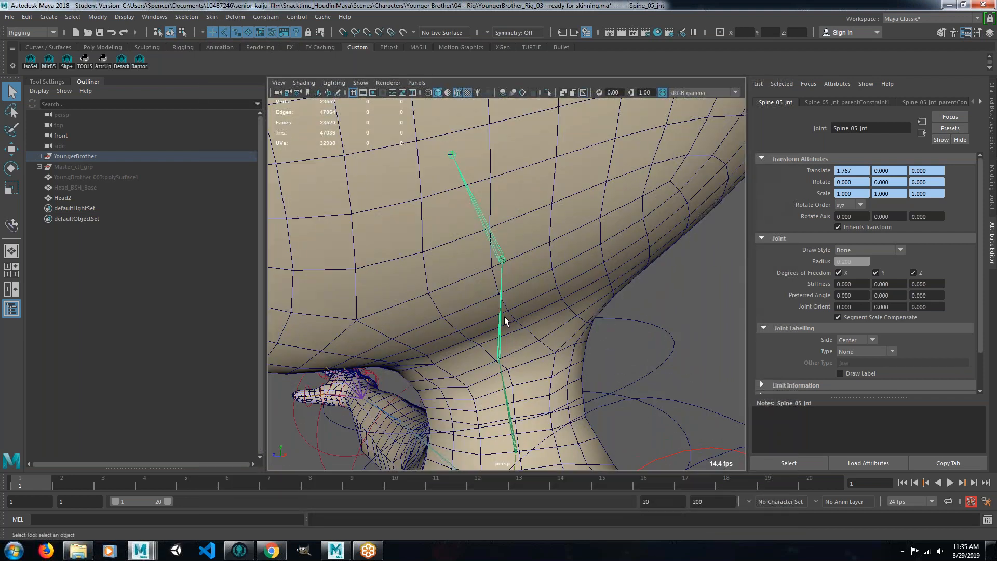
Check the placement and joint orientation of the upper neck joints and the head joint.
click(508, 363)
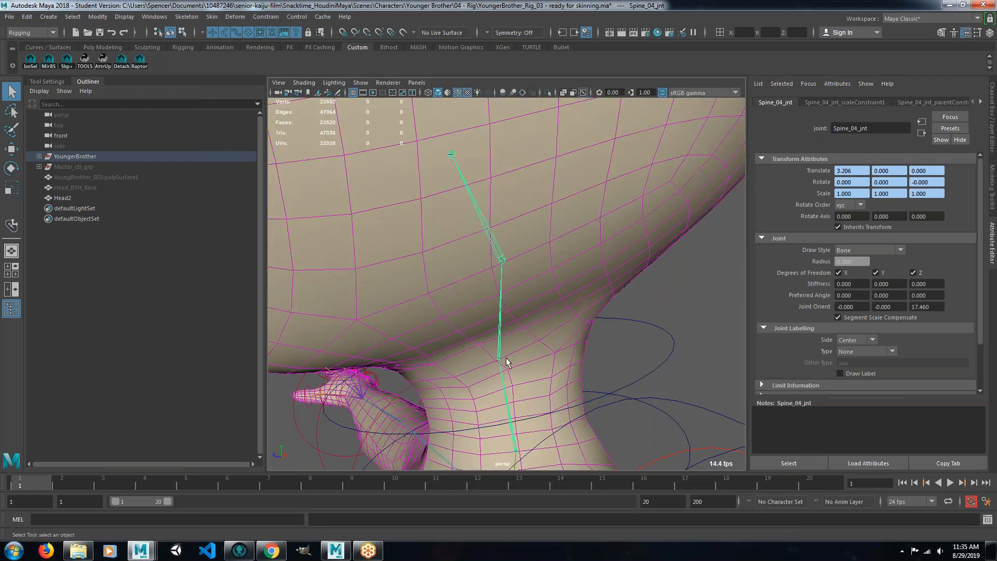
key(w)
alt+right_drag(514, 356, 500, 352)
mouse_move(501, 352)
alt+mouse_down()
mouse_move(496, 334)
mouse_move(567, 345)
mouse_move(616, 338)
mouse_move(515, 353)
alt+mouse_up()
click(473, 335)
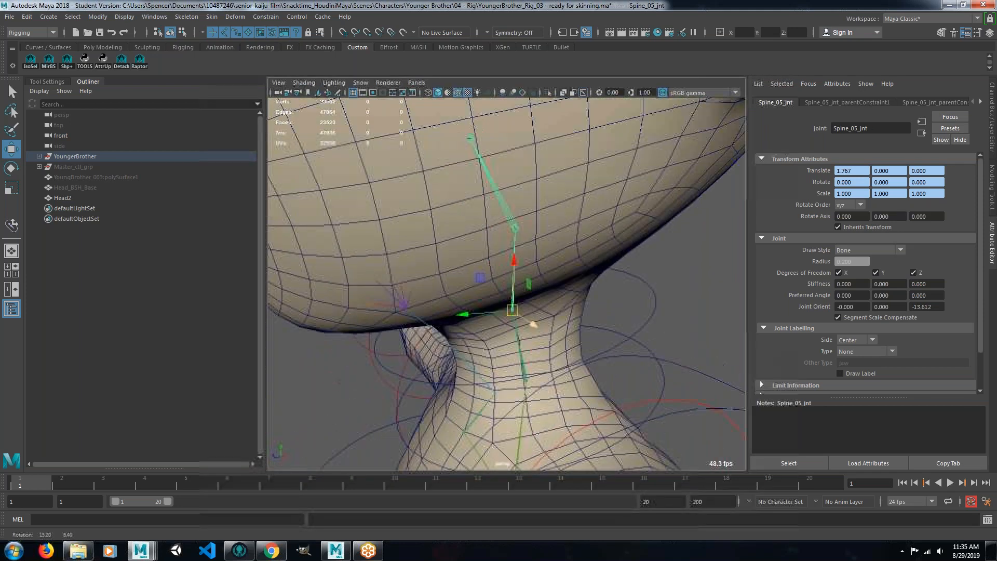
click(519, 231)
alt+drag(473, 281, 512, 271)
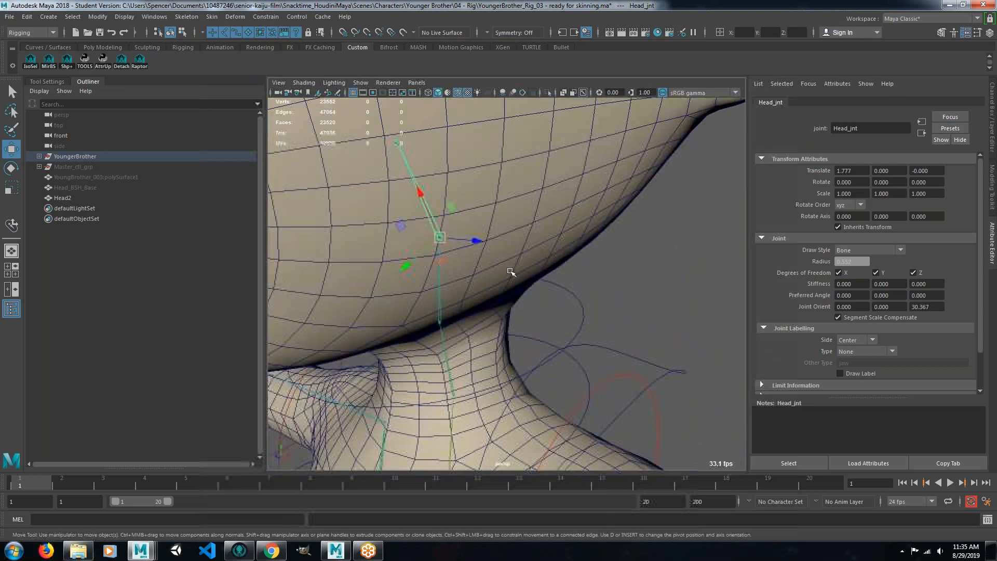
Set the jaw joint's Joint Orient to 0 on all three axes.
click(398, 143)
double_click(848, 306)
text(0)
key(Return)
double_click(896, 307)
text(0)
click(932, 304)
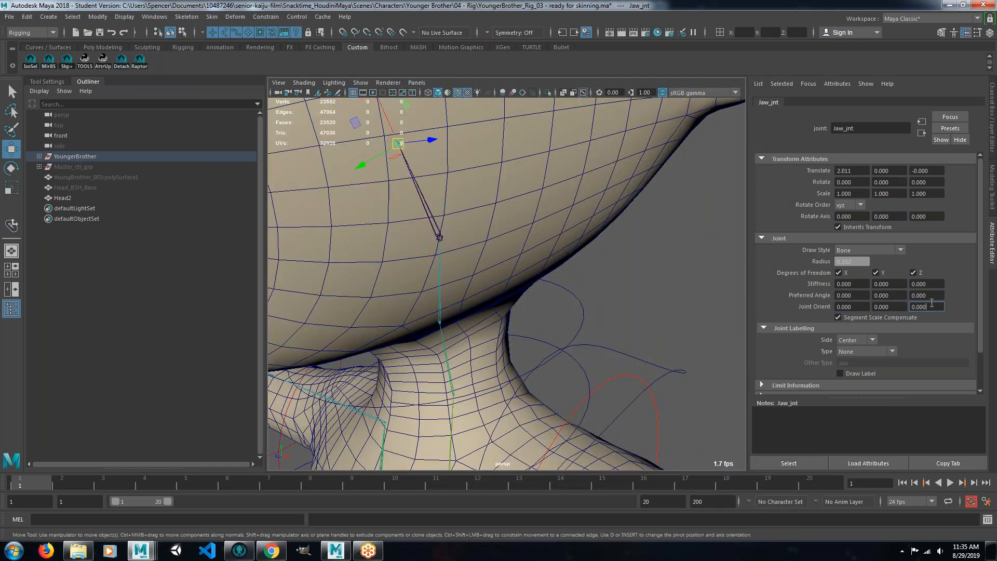
click(927, 171)
Add the head and jaw joints as influences on the Head2 mesh, with Lock weights enabled and a default weight of 0.
alt+drag(610, 202, 597, 322)
alt+right_drag(678, 345, 612, 312)
mouse_move(503, 290)
alt+mouse_down()
mouse_move(459, 290)
mouse_move(504, 289)
mouse_move(466, 285)
mouse_move(486, 288)
alt+mouse_up()
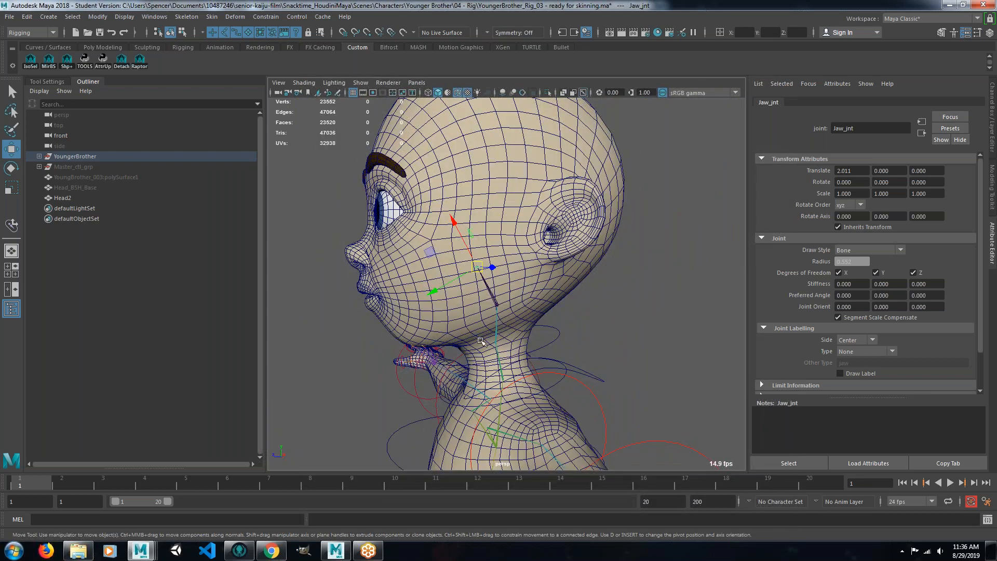
scroll(481, 342, up, 4)
scroll(464, 297, down, 2)
mouse_move(464, 297)
alt+mouse_down()
mouse_move(497, 302)
mouse_move(463, 304)
alt+mouse_up()
scroll(462, 304, up, 6)
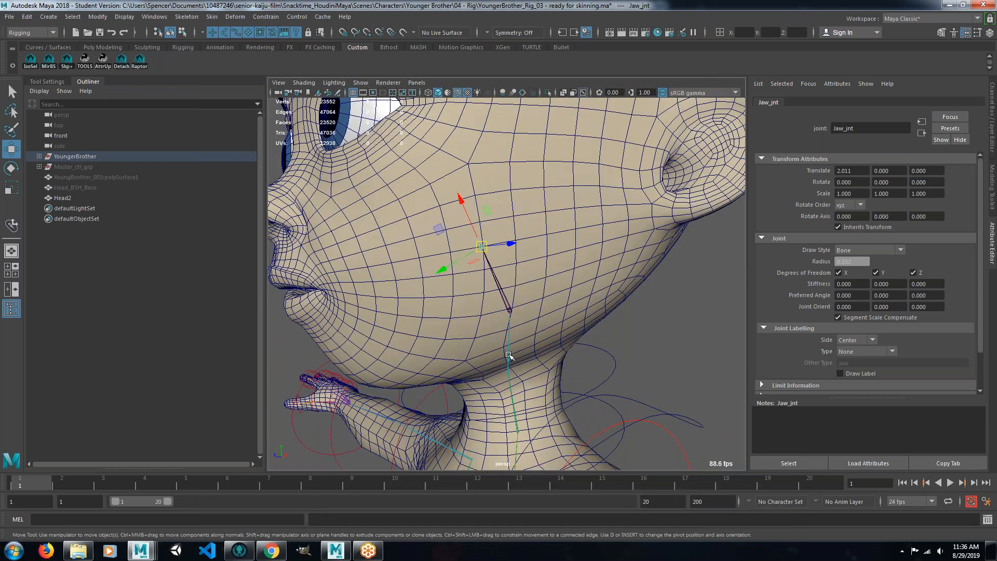
click(505, 301)
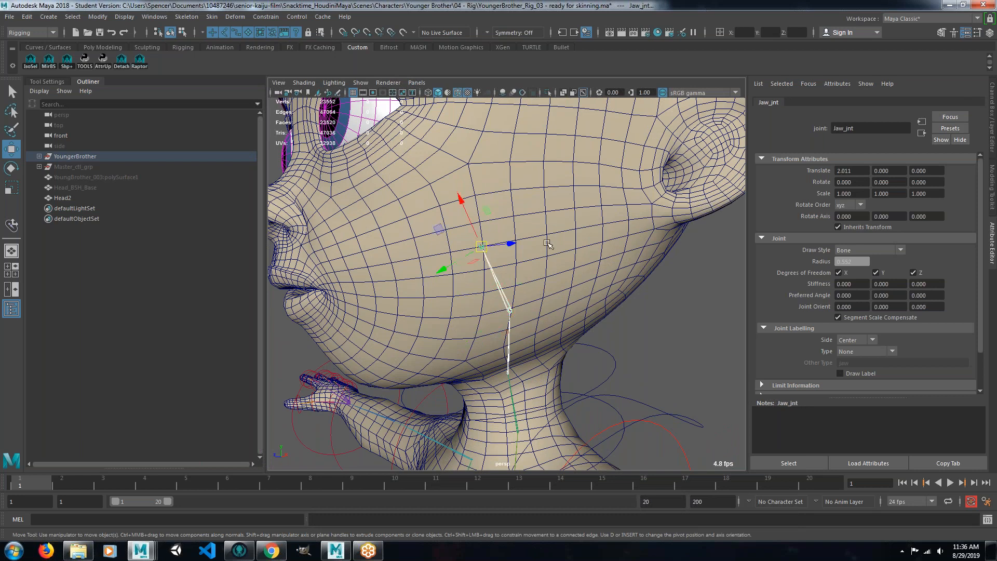
click(62, 198)
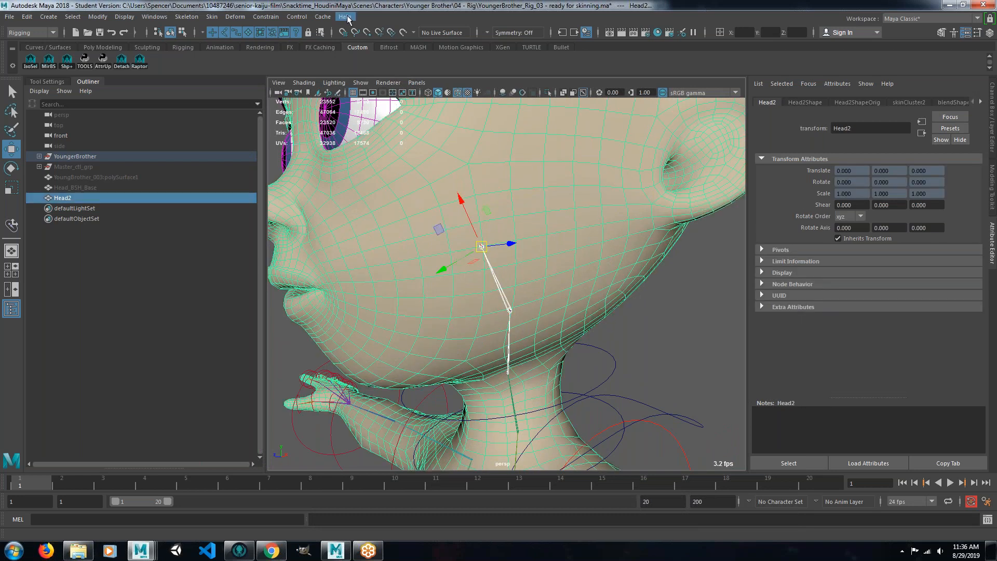
click(214, 18)
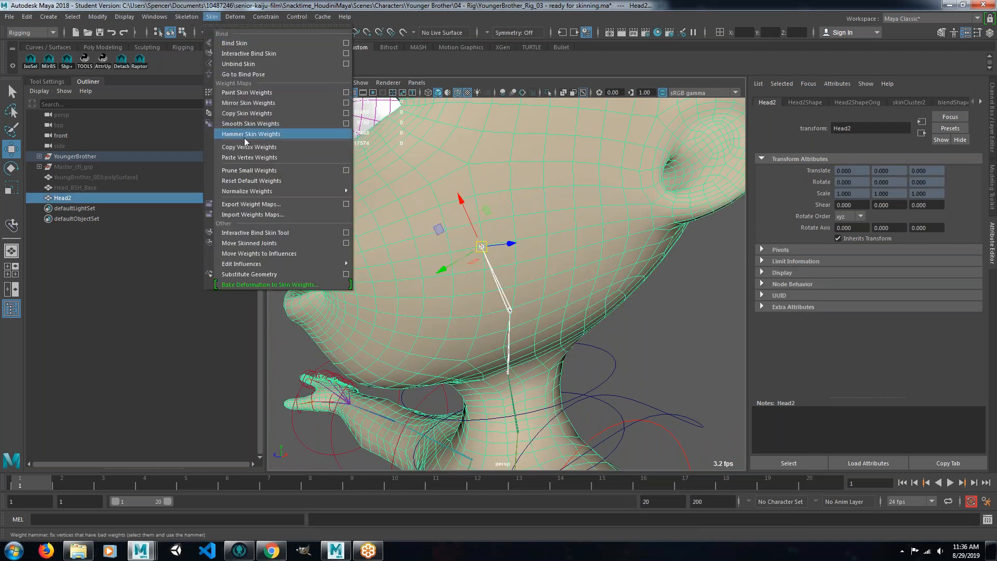
mouse_move(300, 263)
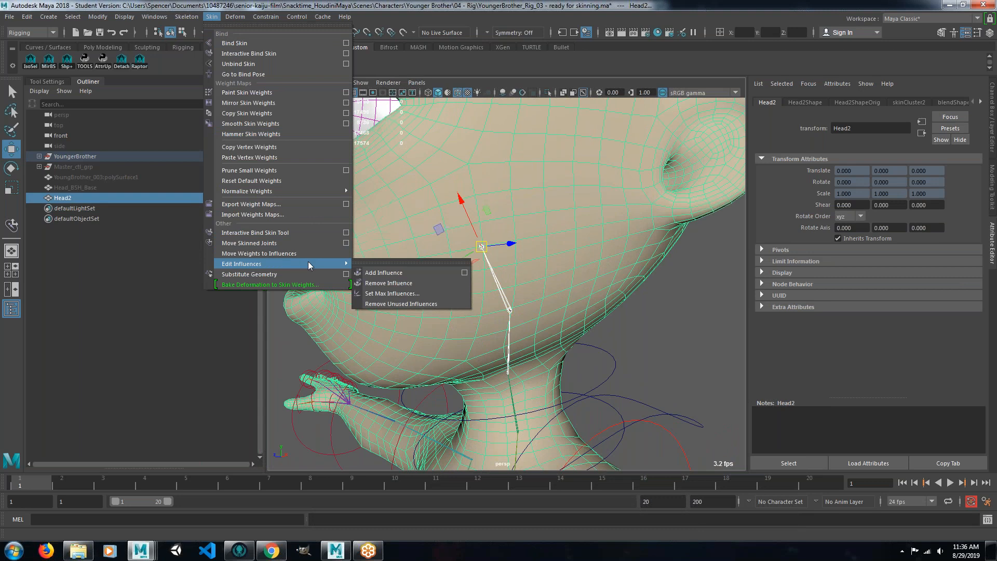
click(465, 273)
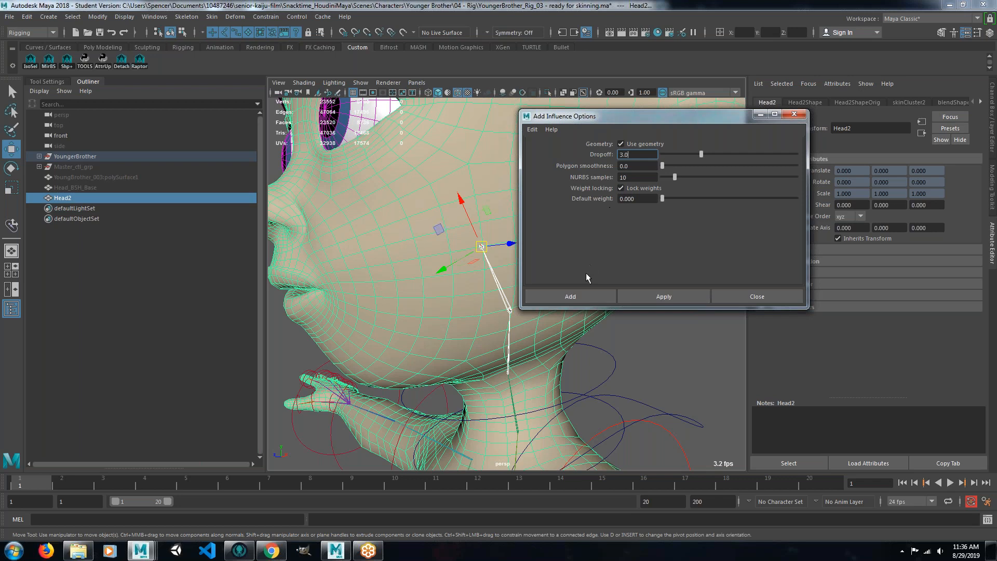
click(571, 295)
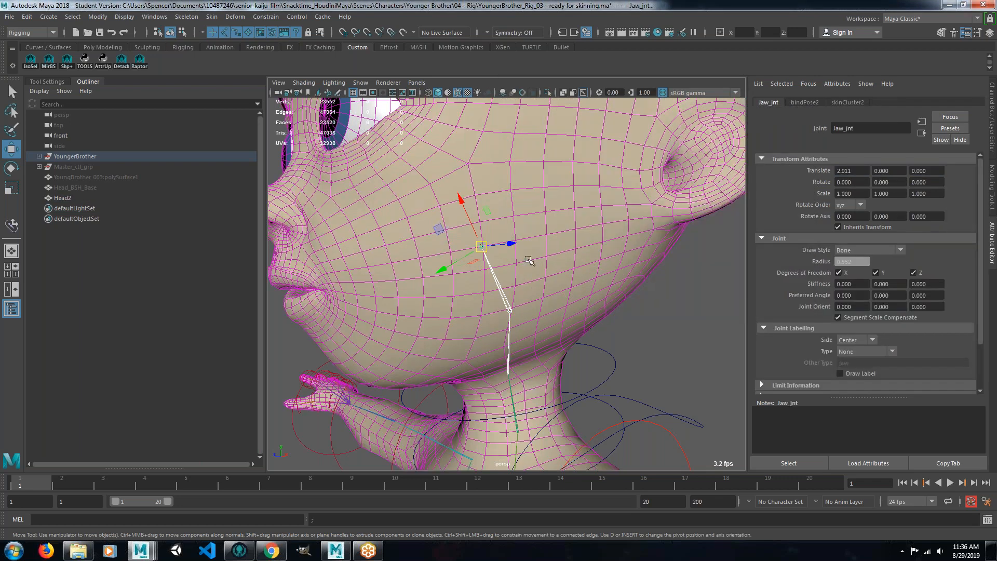
Test-rotate the Spine_05 control to check how the head and face follow, and undo the rotation.
scroll(484, 272, down, 5)
alt+drag(487, 275, 436, 265)
click(506, 208)
alt+drag(506, 208, 566, 260)
click(540, 334)
key(e)
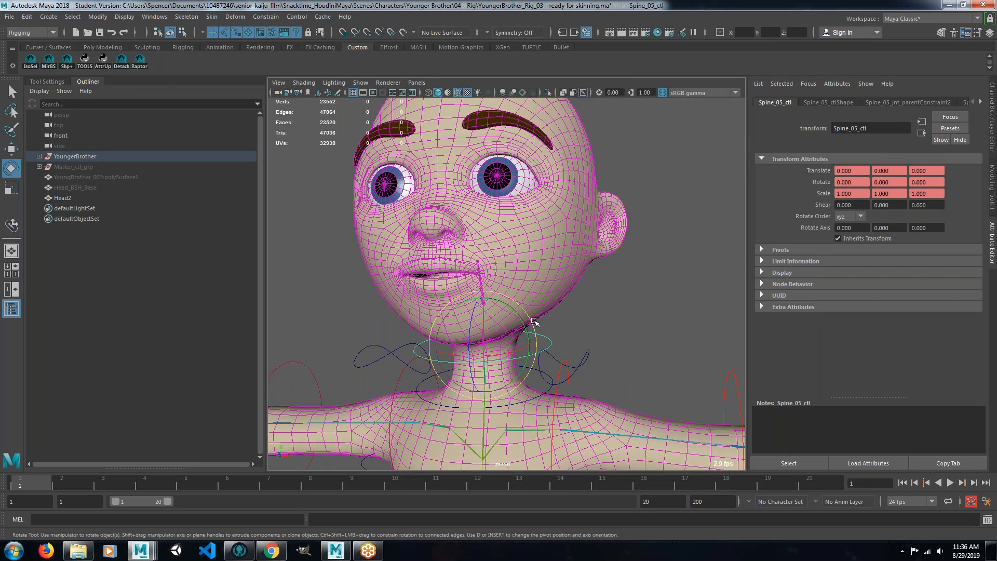
drag(535, 322, 506, 308)
key(ctrl+z)
scroll(594, 366, down, 3)
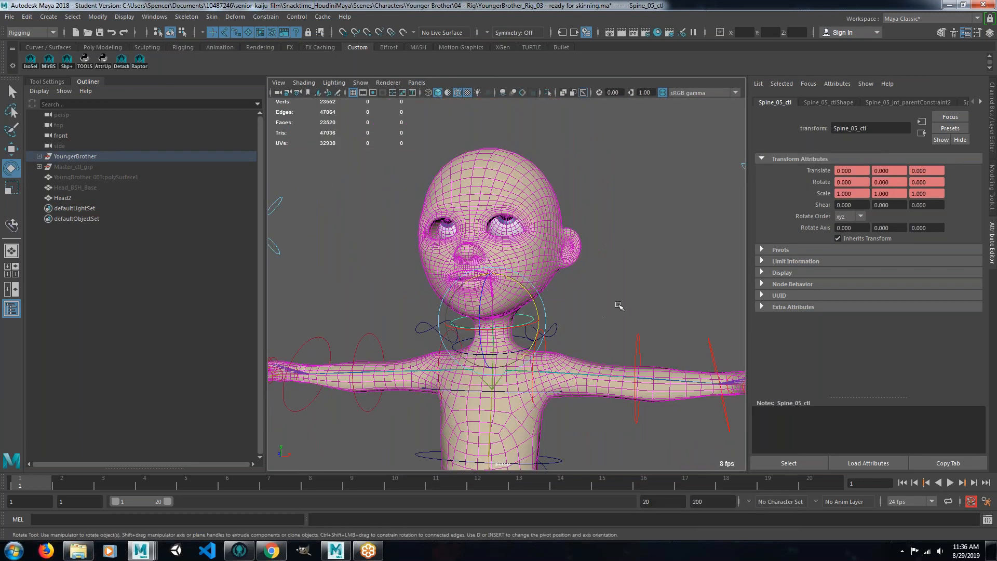
key(ctrl+z)
Rotate the Spine_05 control again while viewing the head from the side to test the neck deformation.
alt+drag(622, 307, 551, 319)
click(557, 312)
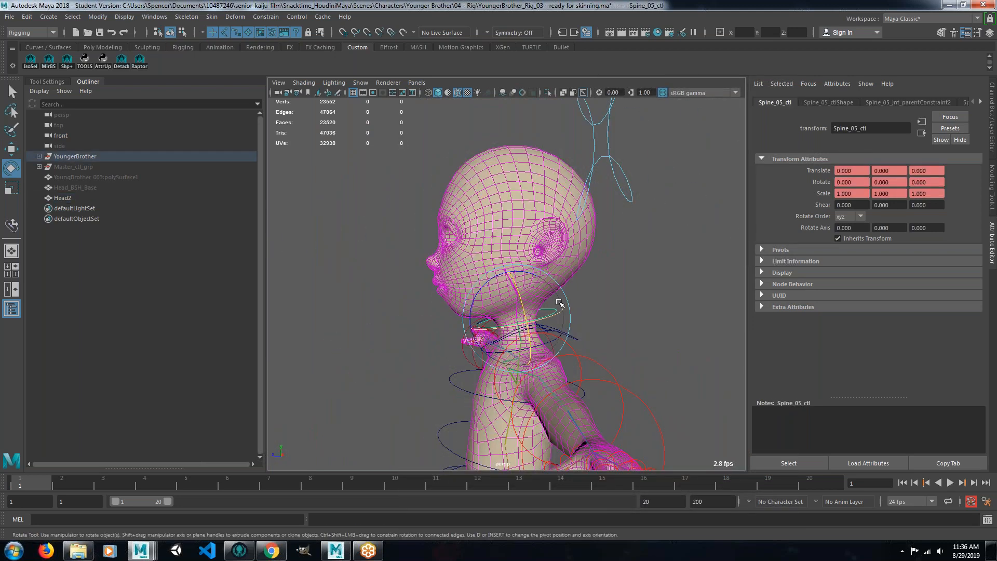
drag(507, 279, 487, 290)
key(ctrl+z)
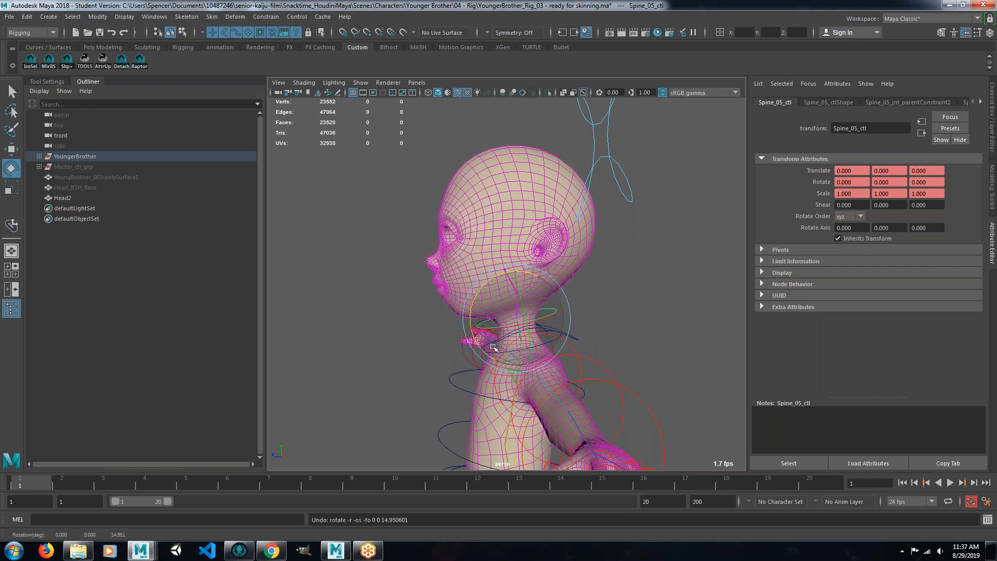
scroll(494, 347, up, 6)
alt+drag(488, 362, 629, 296)
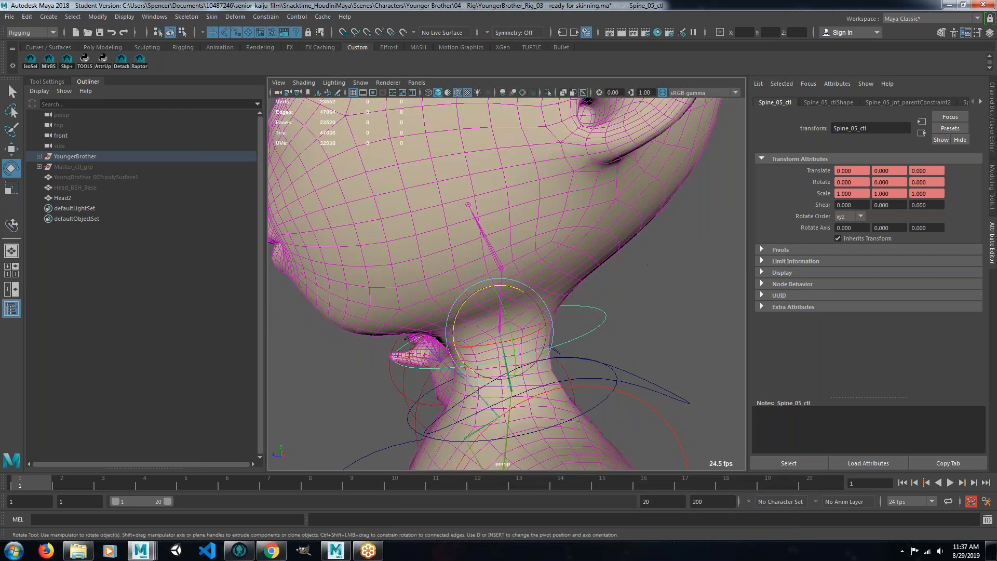
scroll(602, 268, down, 2)
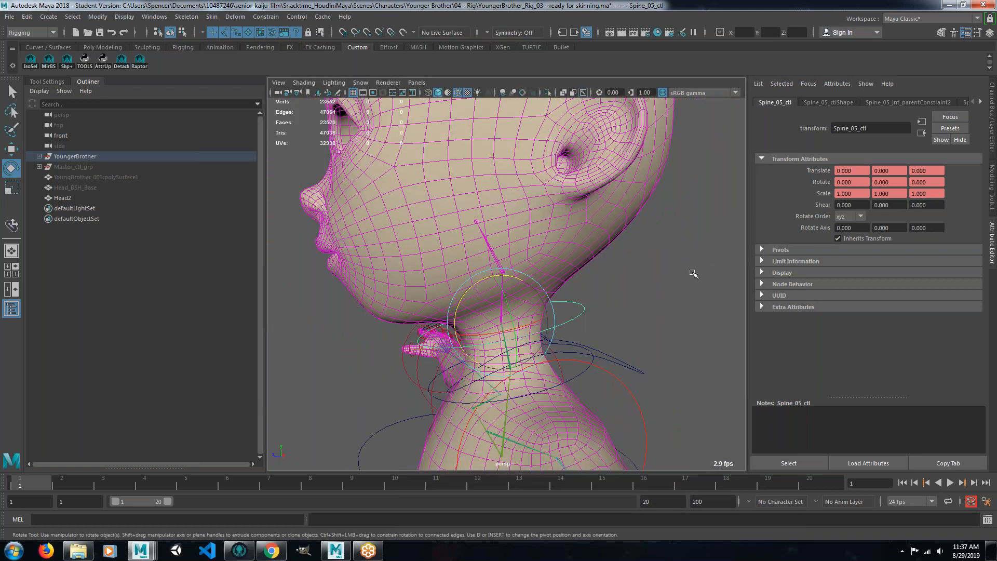
drag(507, 281, 467, 288)
Undo the control rotations, the added skin influences and the edits to the jaw and head joints.
key(ctrl+z)
key(ctrl+z)
key(ctrl+z)
key(ctrl+z)
key(ctrl+z)
key(ctrl+z)
key(ctrl+z)
key(ctrl+z)
key(ctrl+z)
key(ctrl+z)
key(ctrl+z)
key(ctrl+z)
key(ctrl+z)
key(ctrl+z)
key(ctrl+z)
key(ctrl+z)
key(ctrl+z)
key(ctrl+z)
key(ctrl+z)
key(ctrl+z)
key(ctrl+z)
key(ctrl+z)
key(ctrl+z)
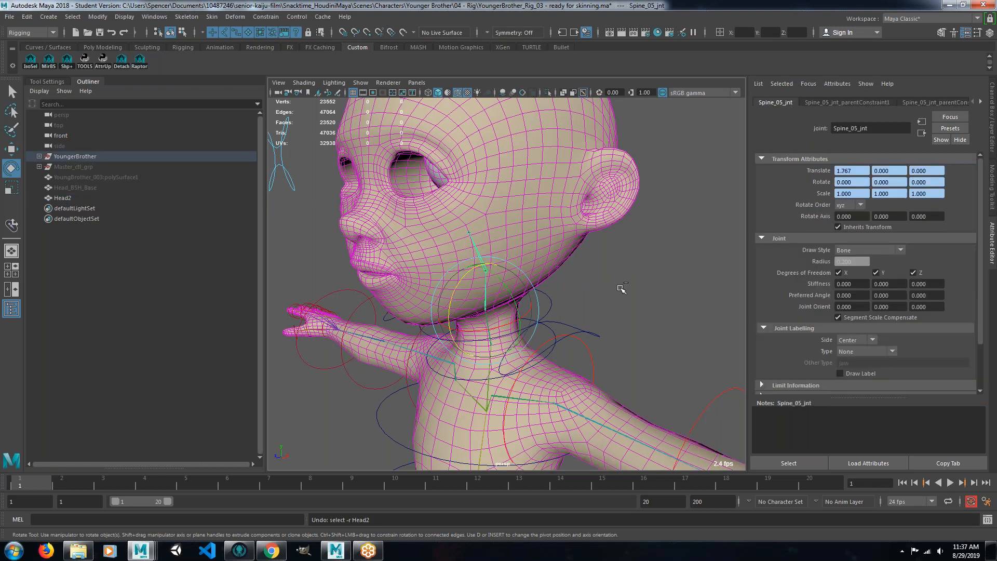
key(ctrl+z)
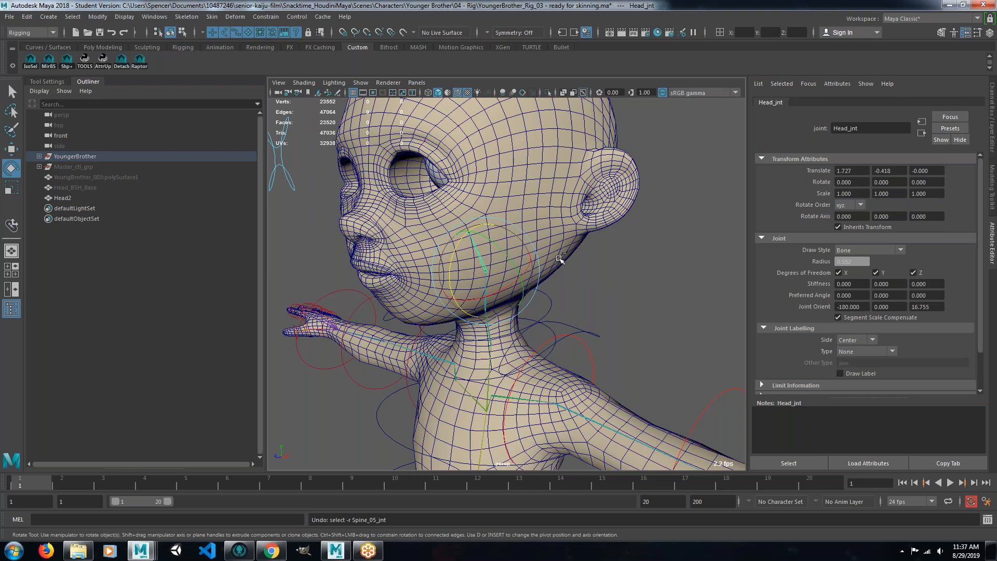
Undo the earlier creation of the head and jaw joints and the hiding of Head_BSH_Base.
alt+drag(440, 230, 483, 228)
click(487, 179)
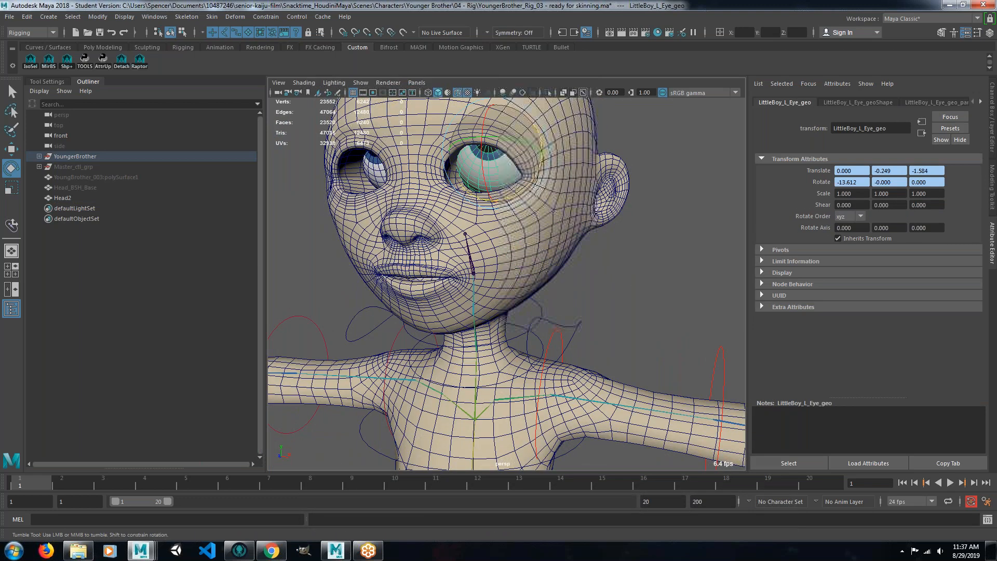
alt+drag(486, 178, 367, 213)
key(ctrl+z)
key(ctrl+z)
key(ctrl+z)
key(ctrl+z)
key(ctrl+z)
key(ctrl+z)
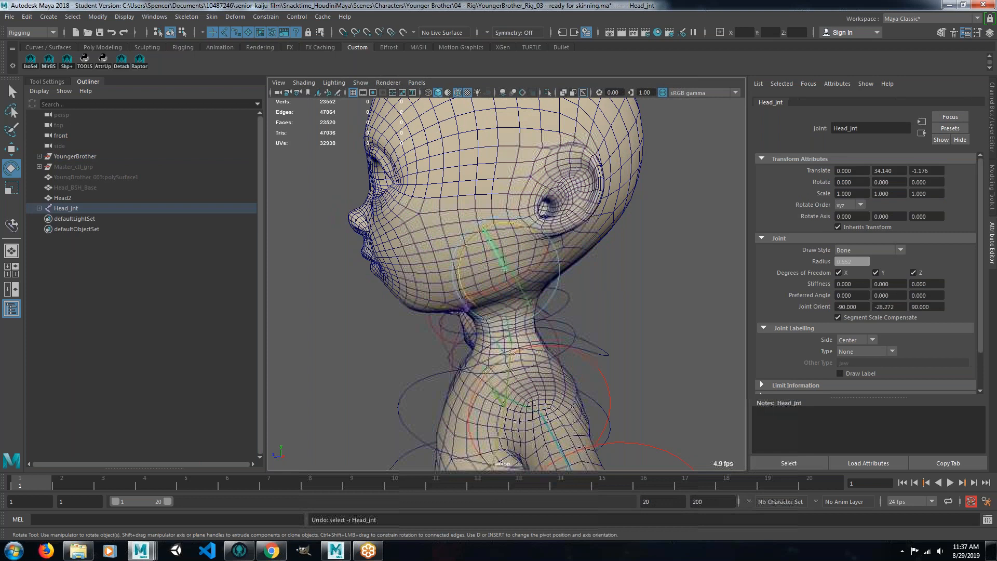
key(ctrl+z)
key(ctrl+z)
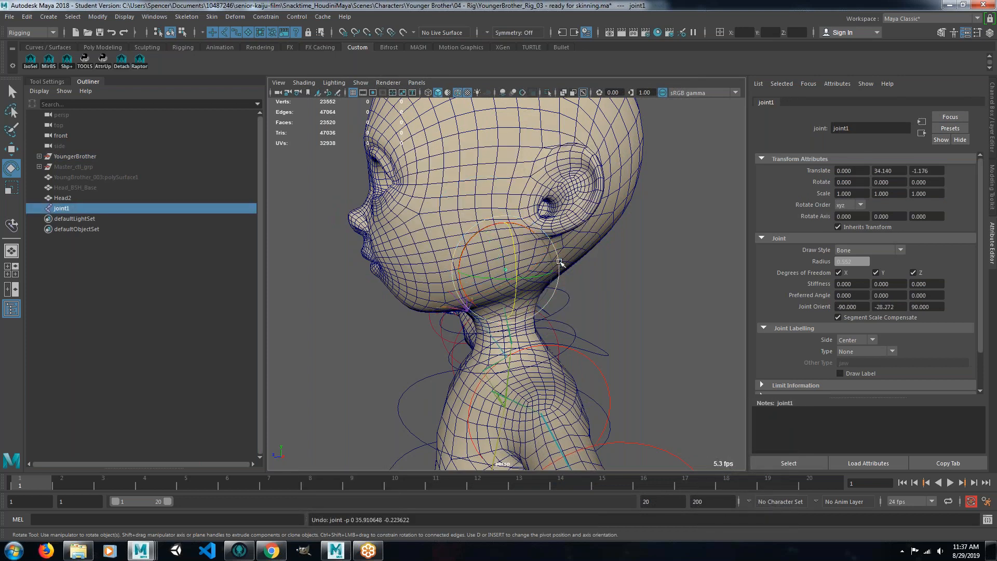
key(ctrl+z)
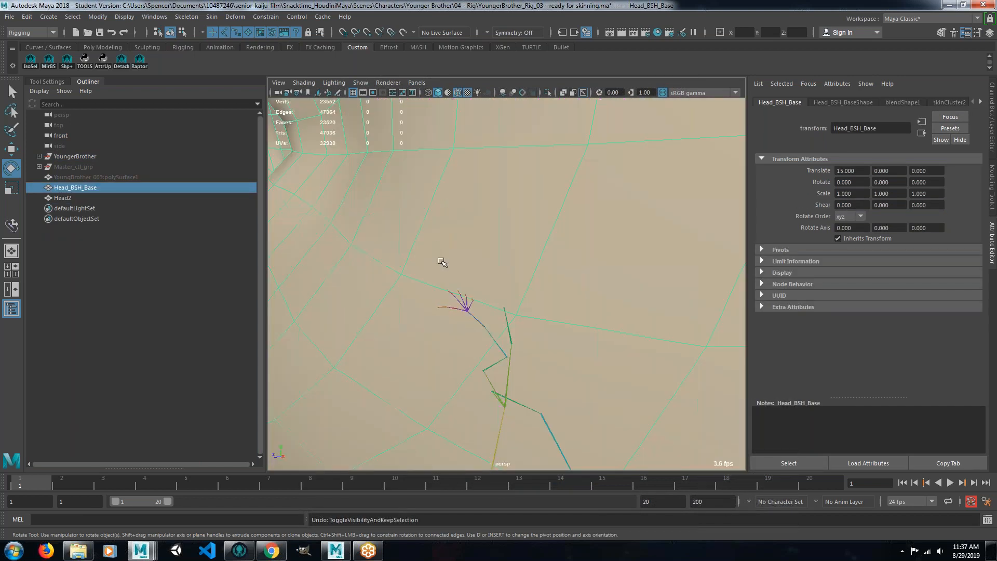
Test-rotate the upper neck of the rig and undo the rotation.
alt+drag(441, 261, 467, 305)
click(514, 332)
alt+drag(514, 332, 564, 337)
drag(471, 315, 467, 320)
key(ctrl+z)
alt+drag(545, 311, 623, 314)
alt+drag(581, 314, 545, 314)
Try to unbind the skin of the left eye geometry together with the Spine_04 joint.
click(439, 183)
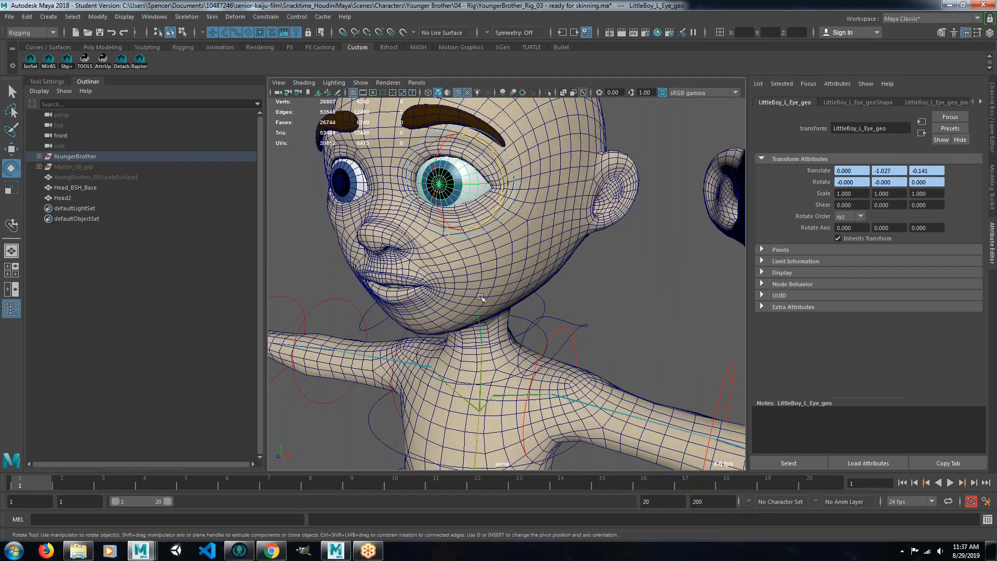
click(480, 325)
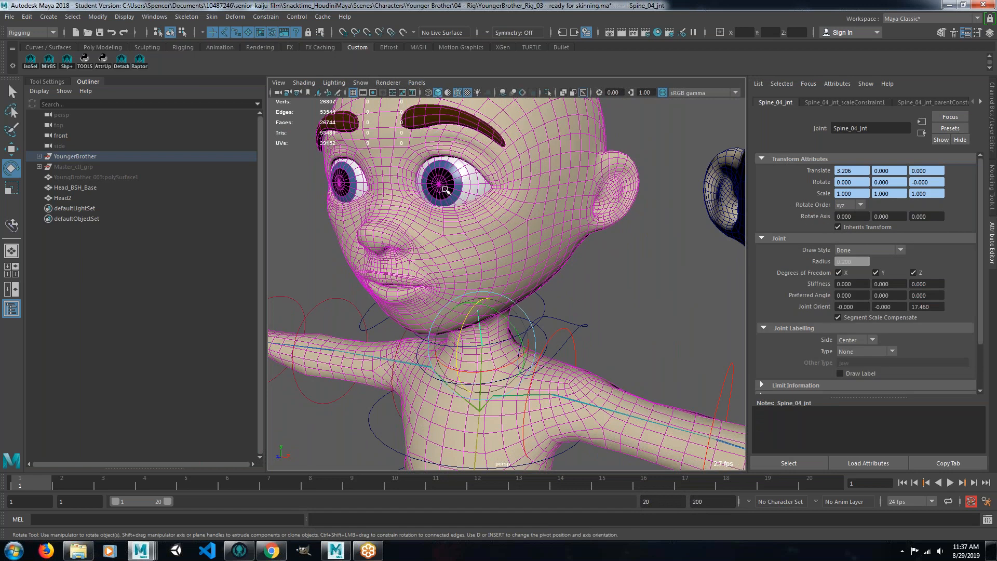
shift+click(447, 182)
click(211, 17)
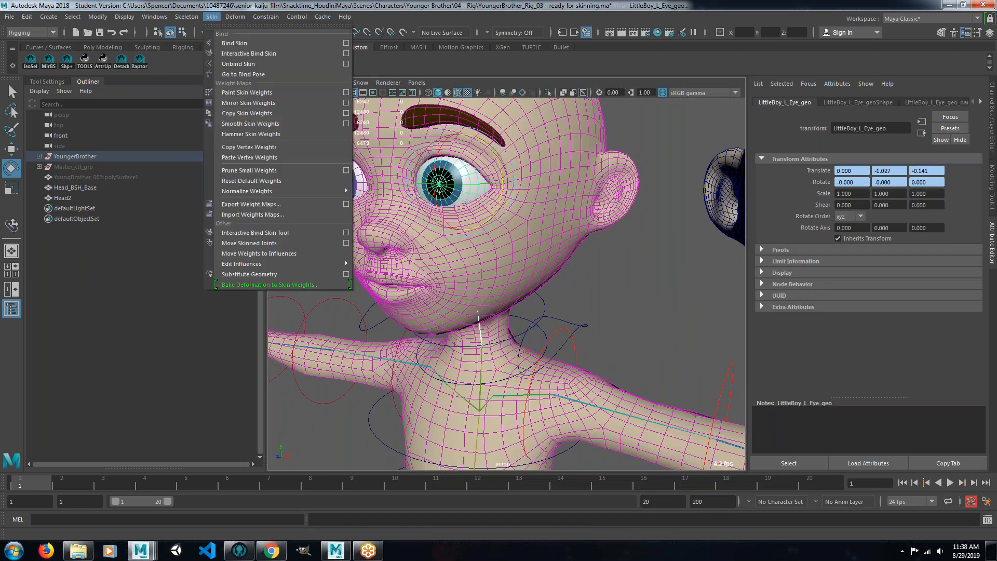
click(238, 63)
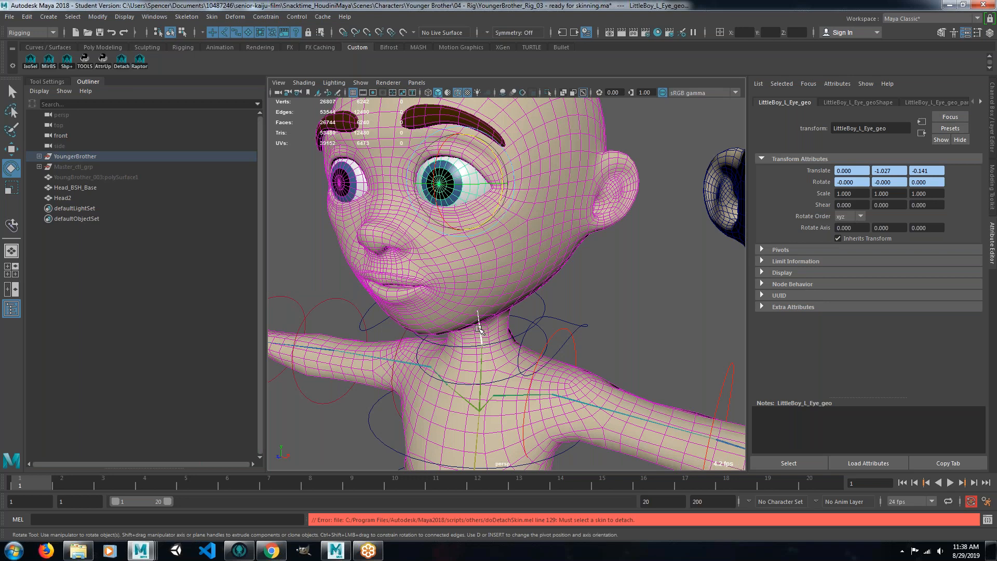
Select both eyes and both eyebrows, reveal them in the Outliner and expand them to expose their parent constraints.
click(452, 189)
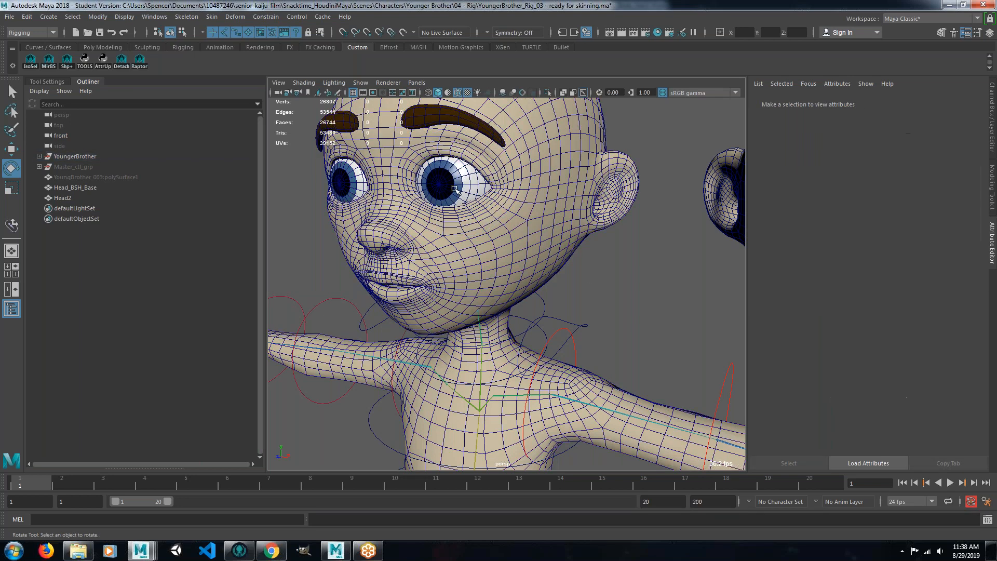
click(342, 177)
shift+click(416, 117)
shift+click(342, 122)
key(f)
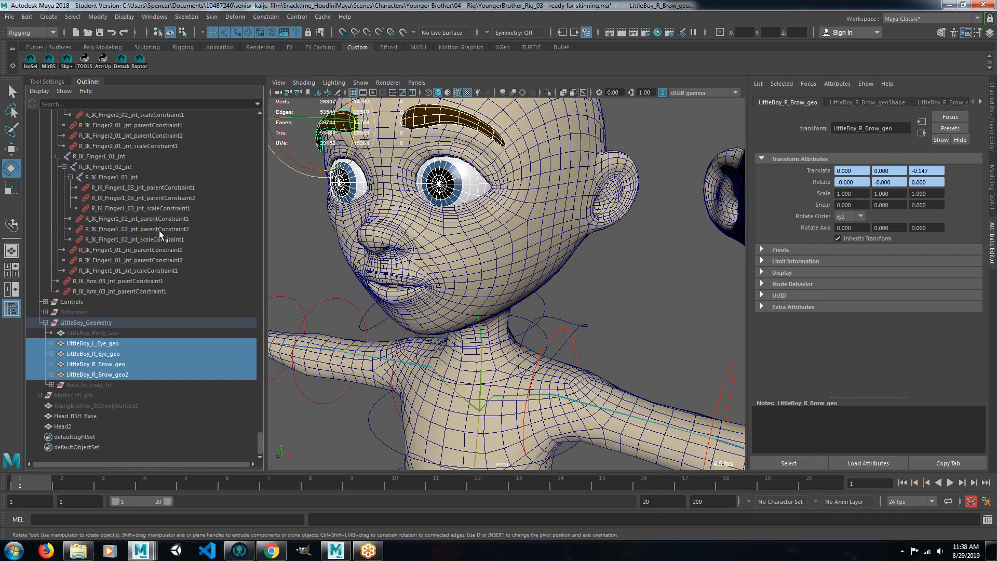
click(52, 344)
click(51, 364)
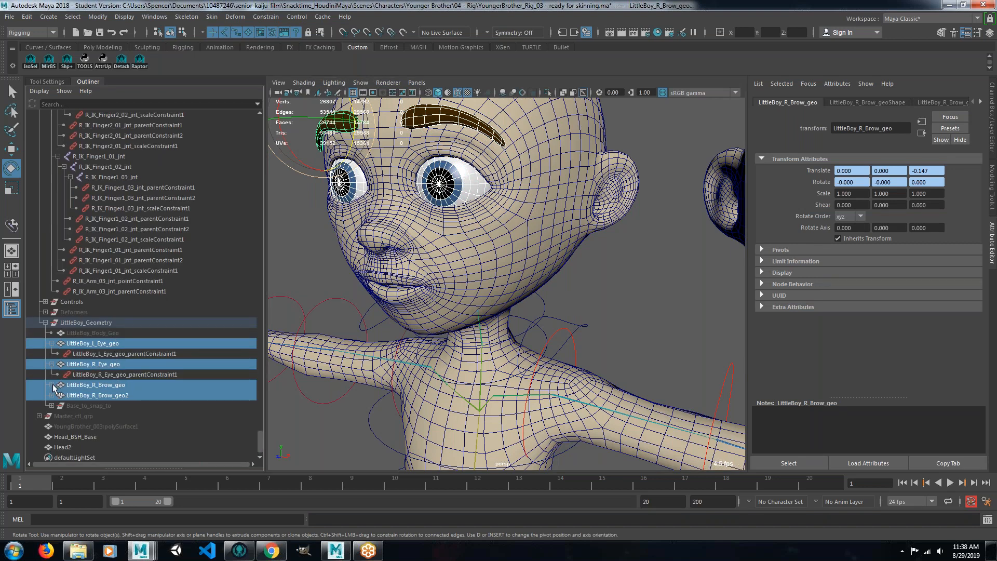
click(52, 385)
click(51, 405)
Delete the parent constraints under the left eye, right eye and both eyebrow geometries.
click(95, 354)
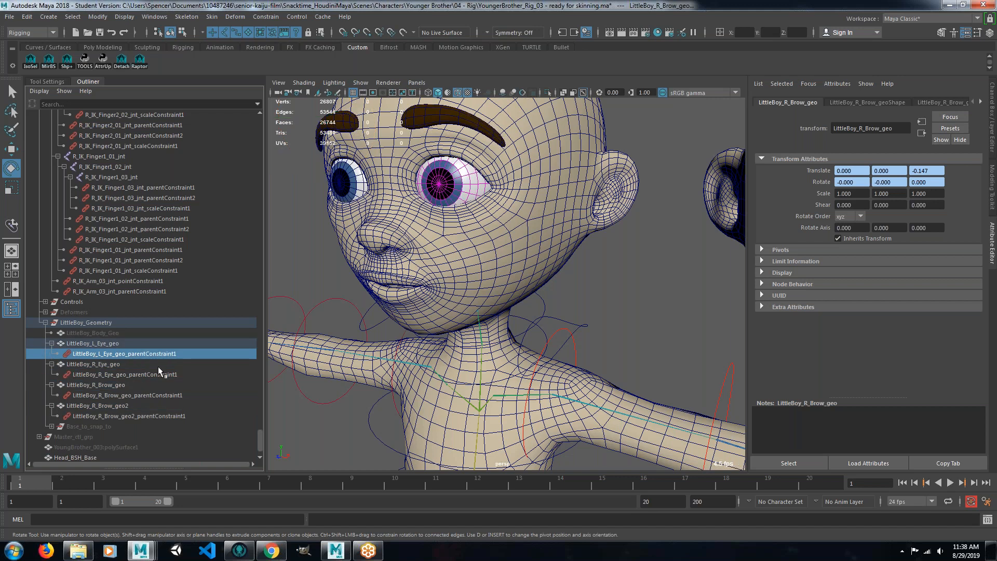
key(Delete)
click(93, 364)
key(Delete)
click(89, 375)
key(Delete)
click(86, 385)
key(Delete)
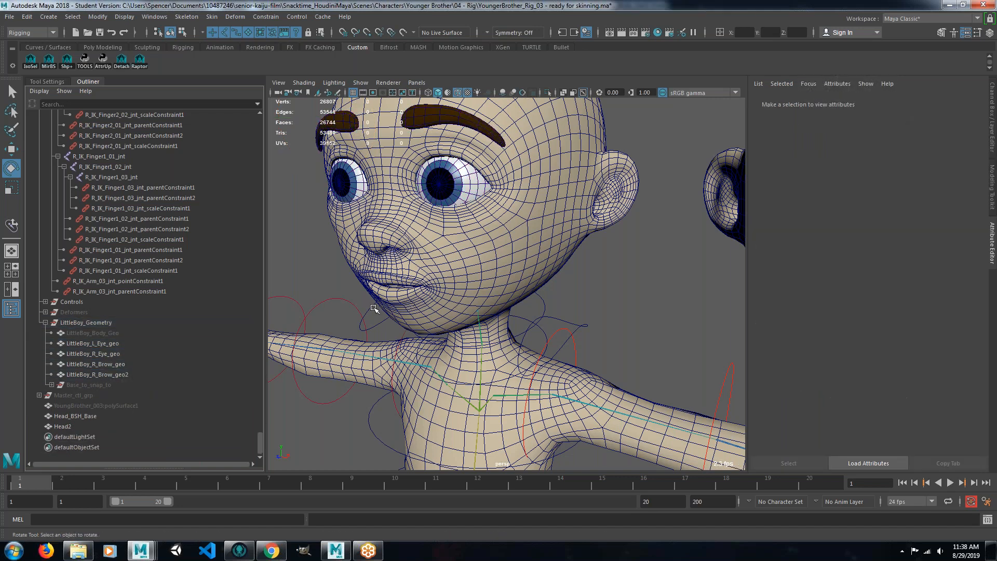
Test-rotate the Spine_05_ctl neck control in the side view, undo the rotations and clear the selection.
alt+drag(488, 274, 466, 274)
key(space)
key(space)
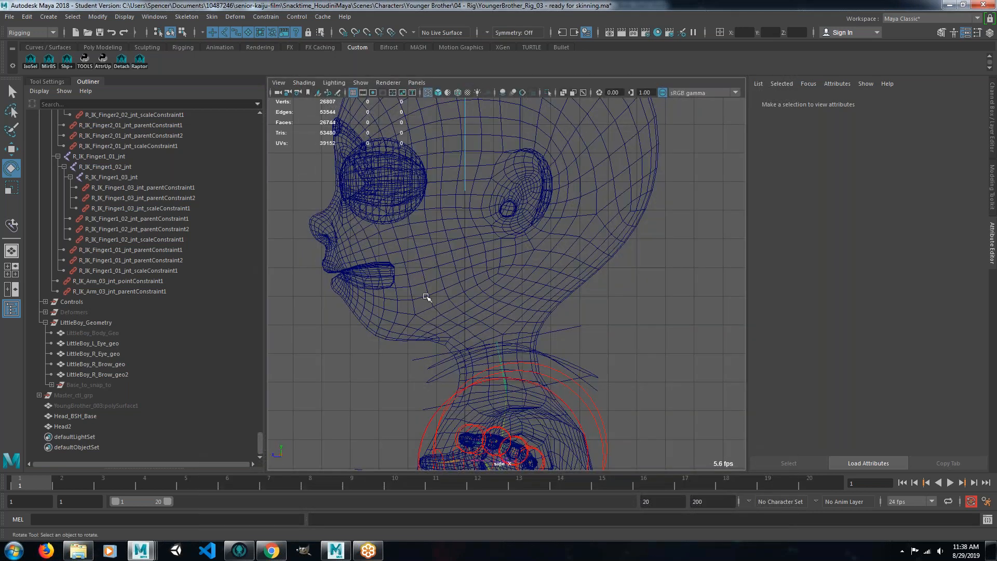
alt+right_drag(454, 298, 481, 287)
alt+middle_drag(481, 287, 494, 309)
alt+right_drag(584, 311, 636, 340)
alt+middle_drag(543, 296, 558, 312)
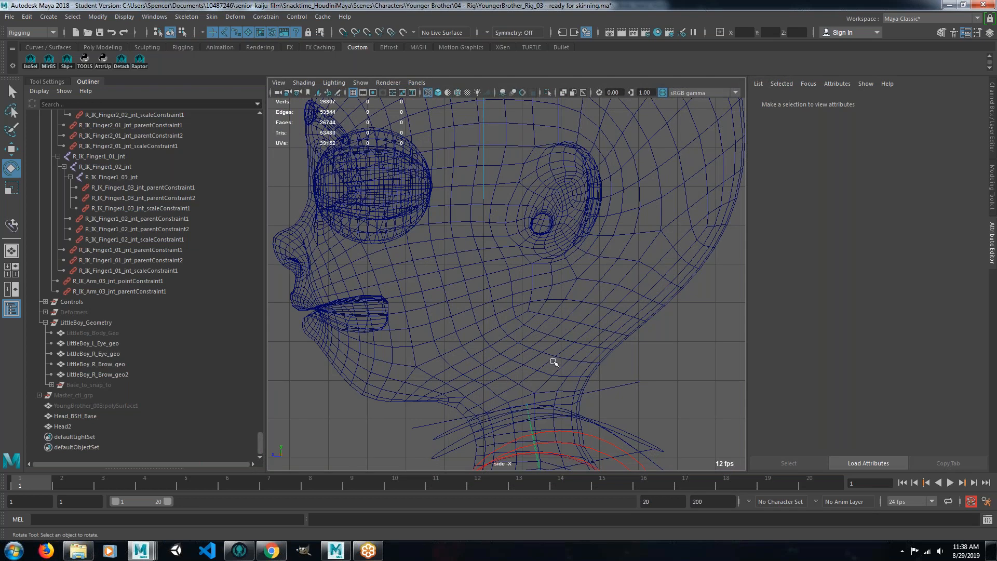
click(610, 388)
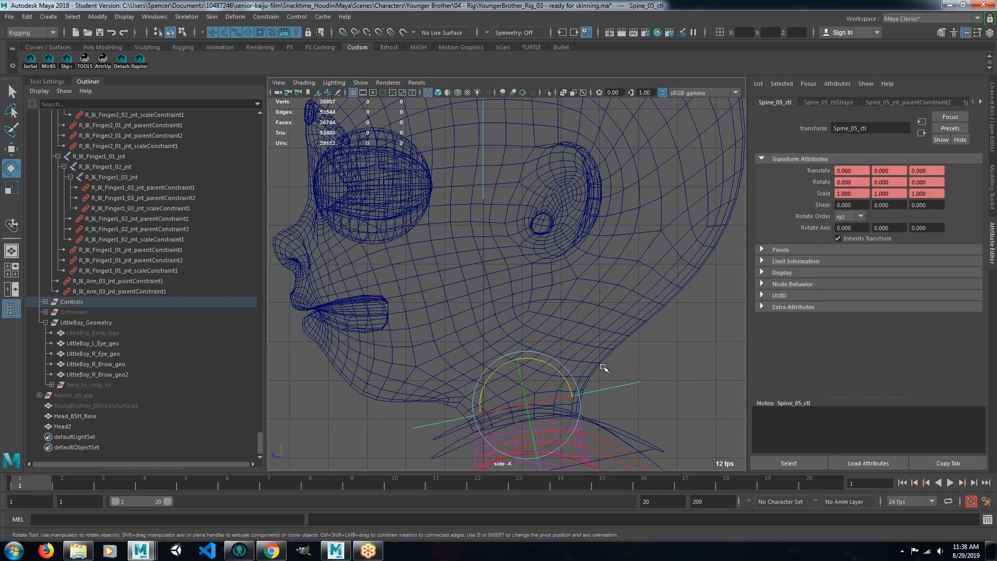
drag(552, 364, 589, 383)
key(ctrl+z)
scroll(579, 366, down, 5)
drag(547, 304, 534, 319)
key(ctrl+z)
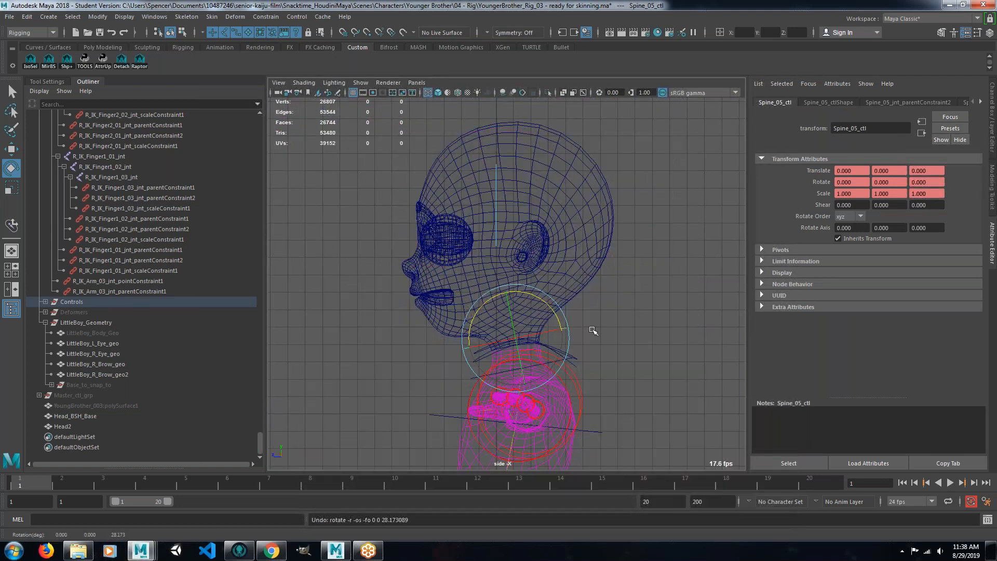
click(612, 327)
Draw a two-joint head chain in the side view, from just above the neck up and forward into the head.
scroll(484, 281, up, 2)
scroll(483, 281, up, 2)
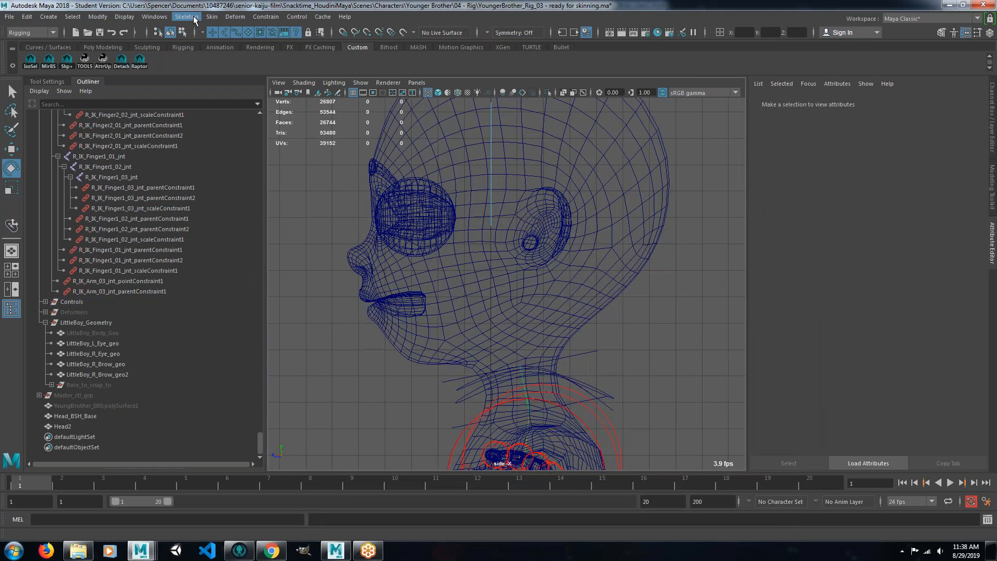
click(187, 16)
click(202, 41)
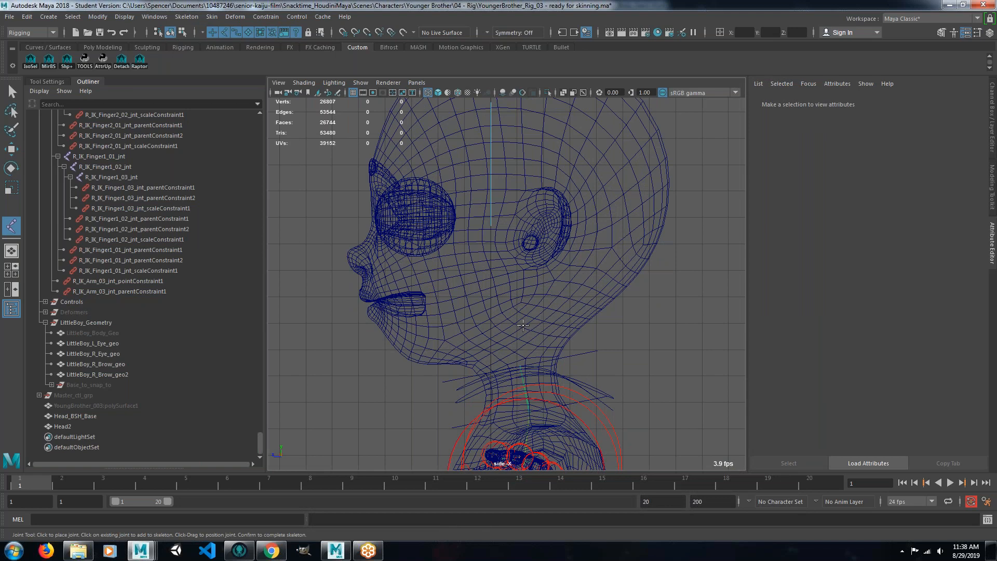
click(523, 323)
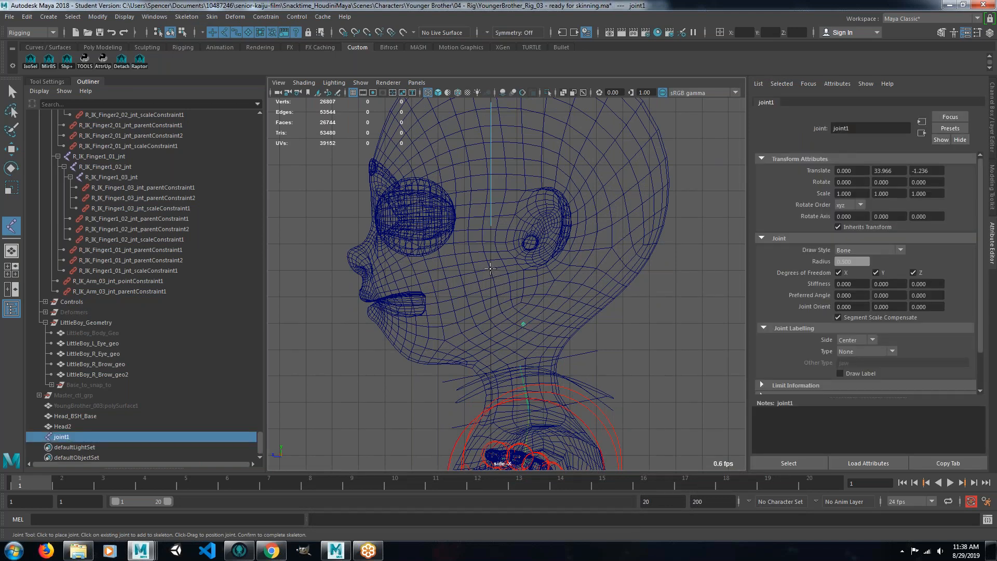
click(490, 269)
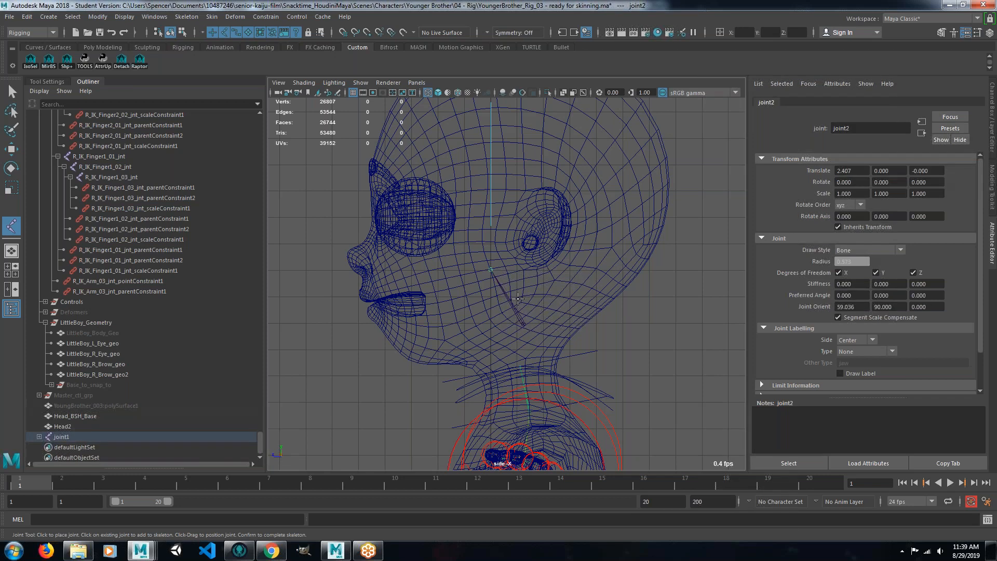
key(Return)
key(e)
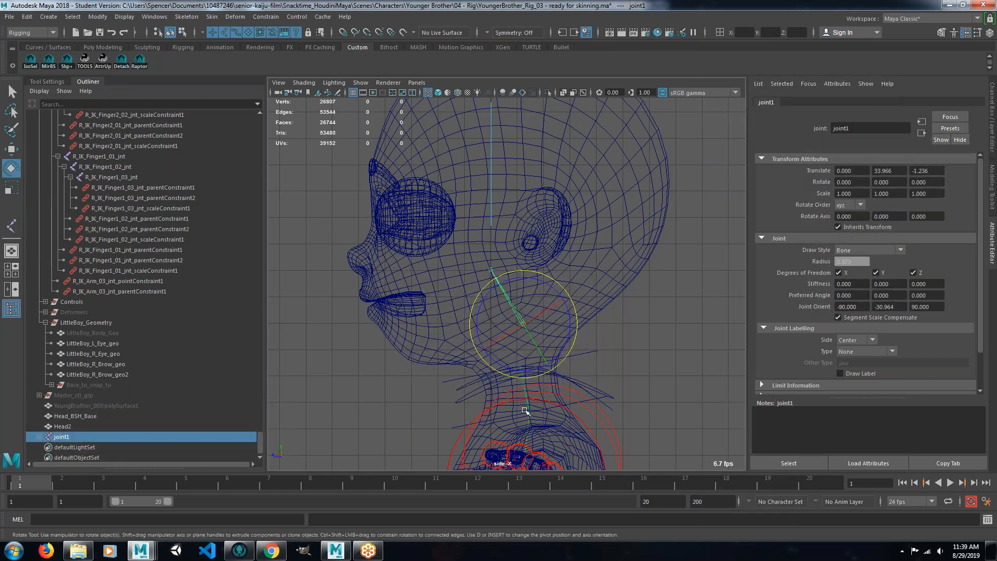
Remove the Spine_05_jnt influence from the skin of the Head2 mesh.
scroll(525, 410, up, 3)
alt+middle_drag(525, 410, 483, 309)
alt+click(504, 347)
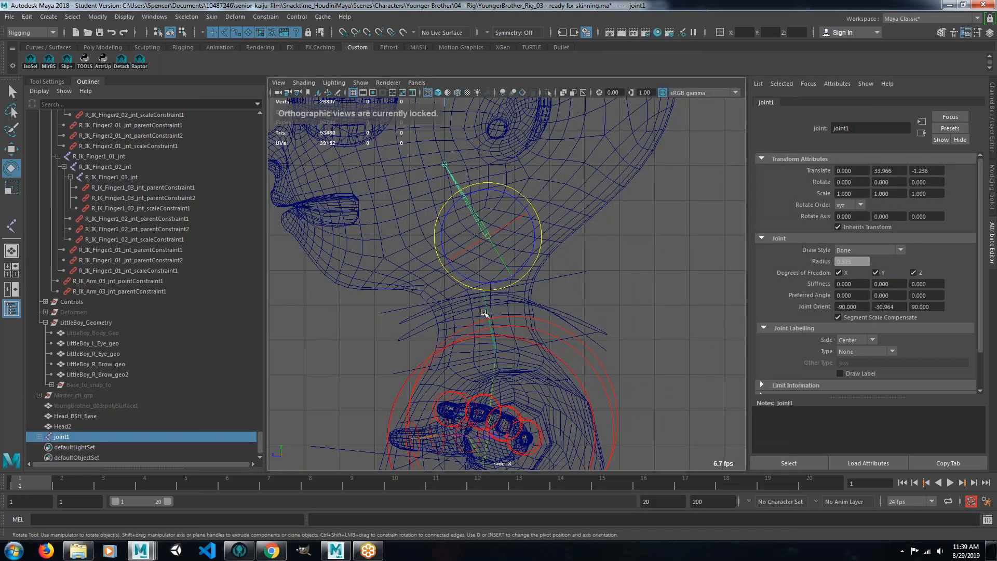
key(space)
key(space)
scroll(570, 242, up, 5)
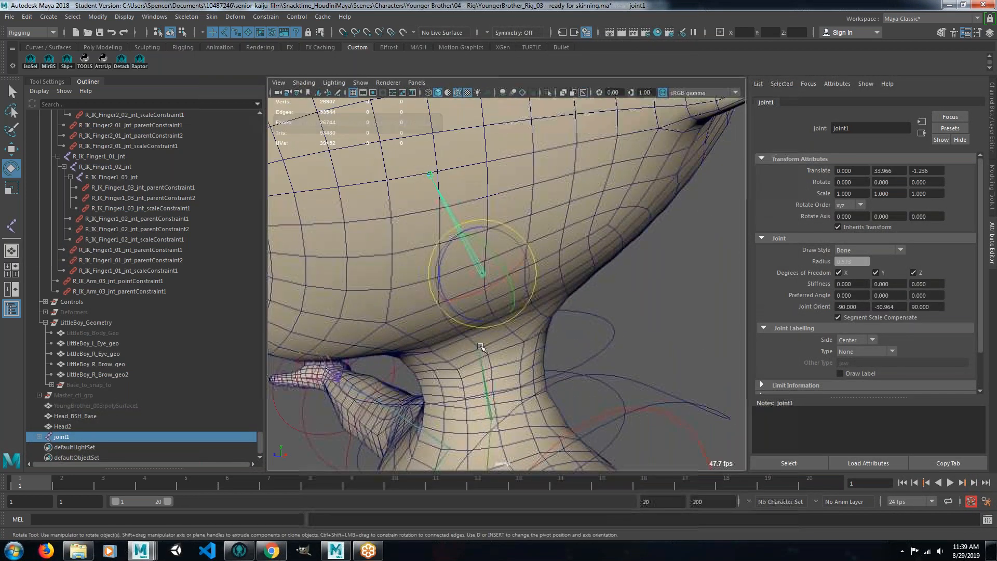
click(481, 346)
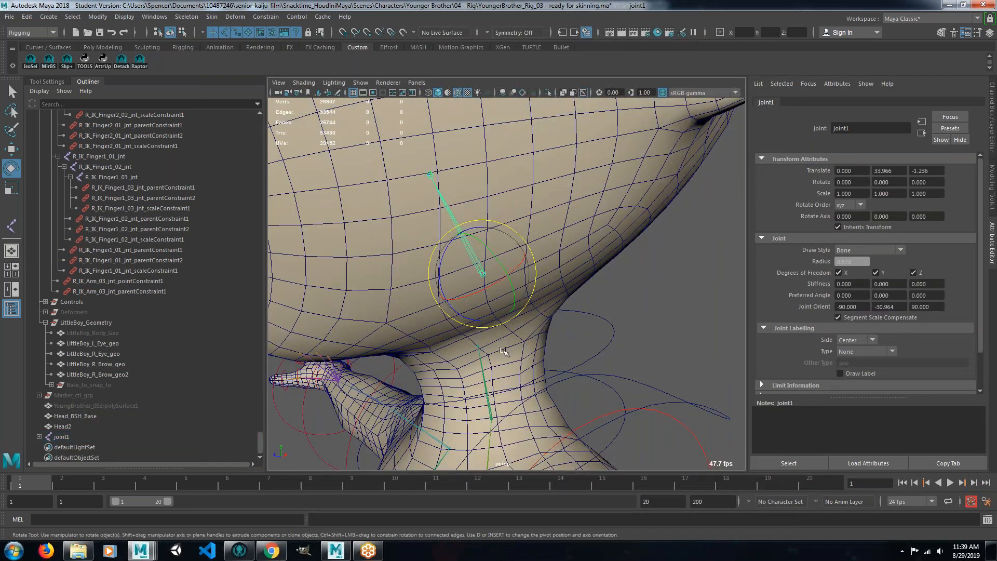
click(570, 231)
click(211, 17)
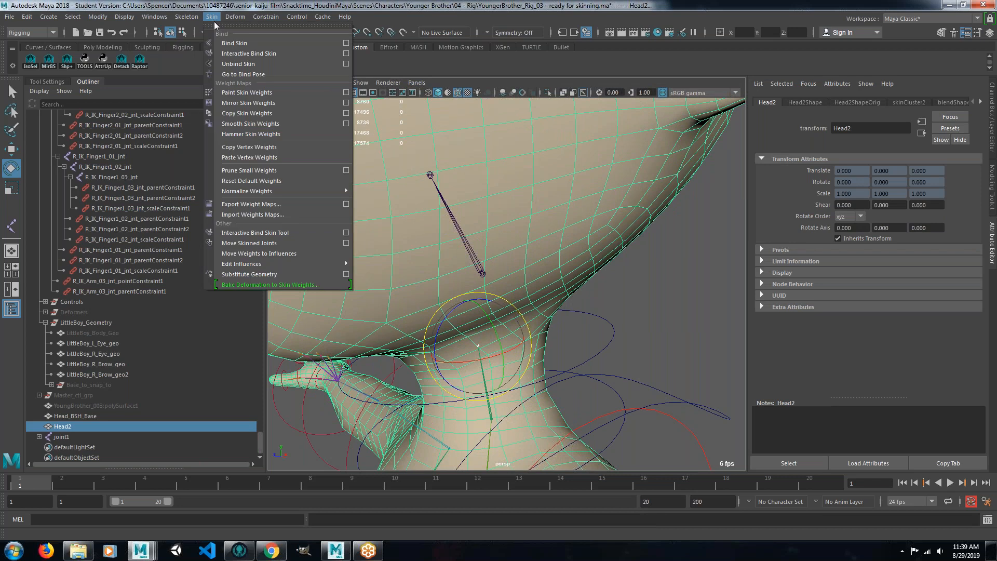
mouse_move(308, 265)
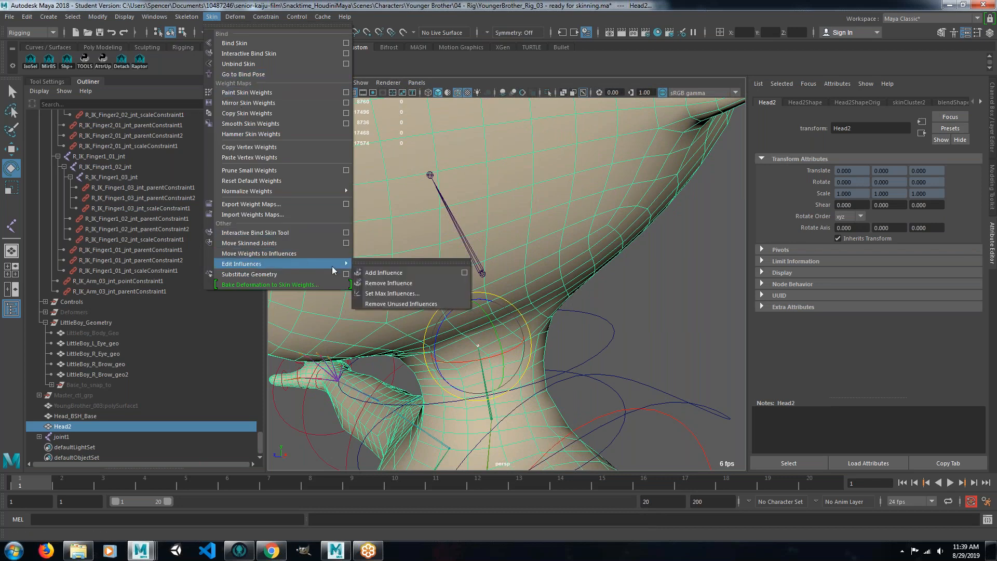
click(383, 283)
Parent the new head joint chain under Spine_05_jnt at the top of the neck.
alt+drag(493, 269, 491, 303)
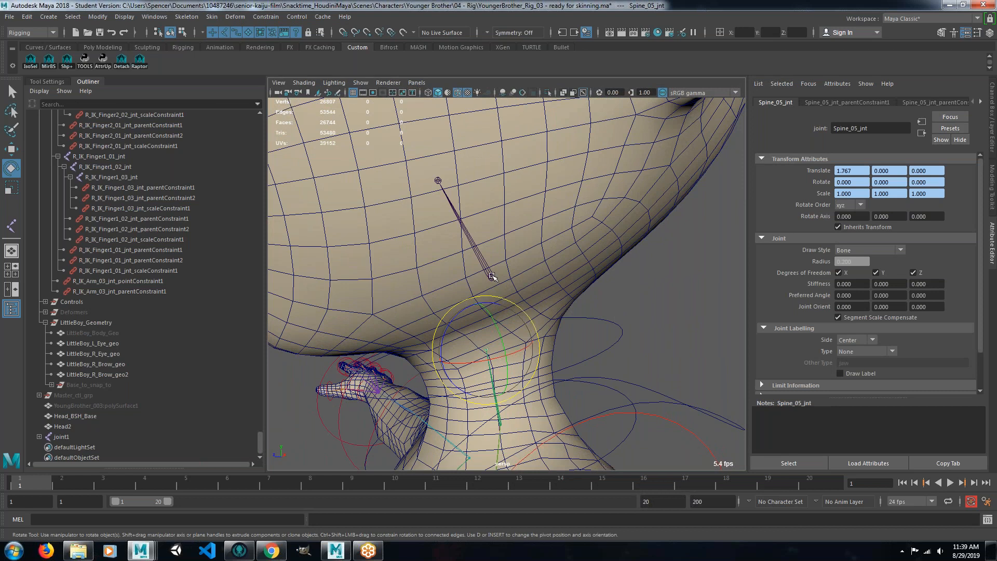
click(492, 276)
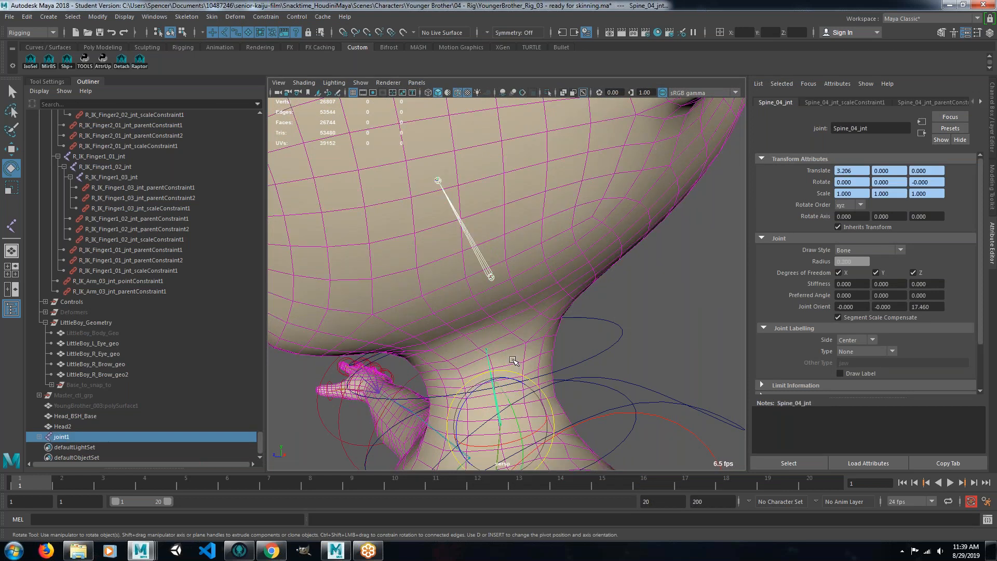
click(492, 281)
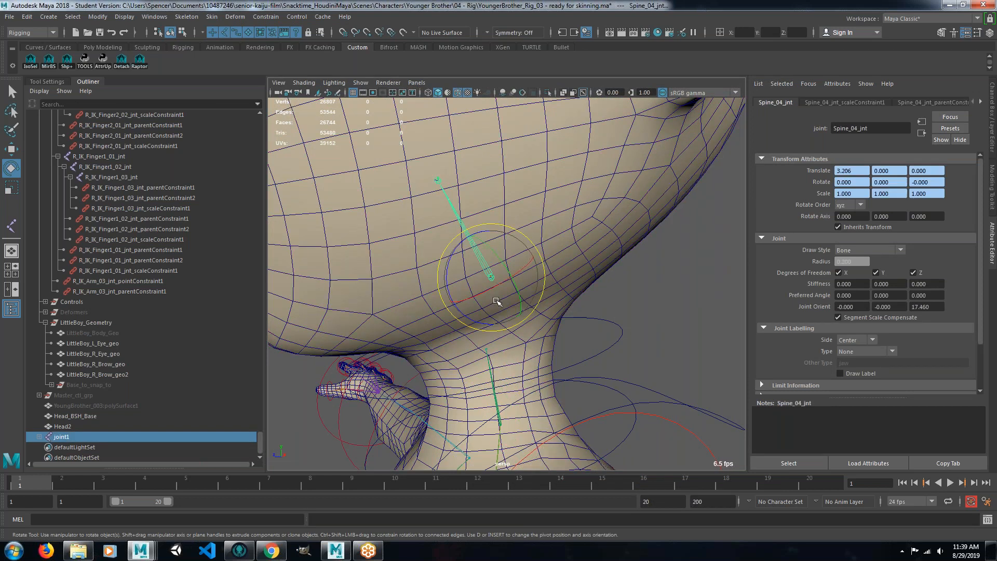
click(486, 353)
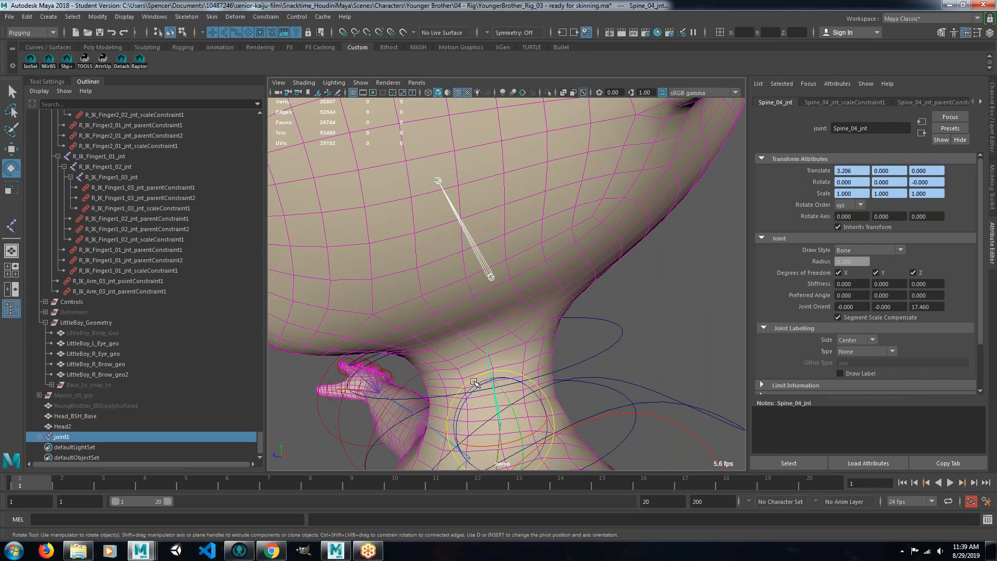
scroll(471, 383, up, 2)
key(ctrl+z)
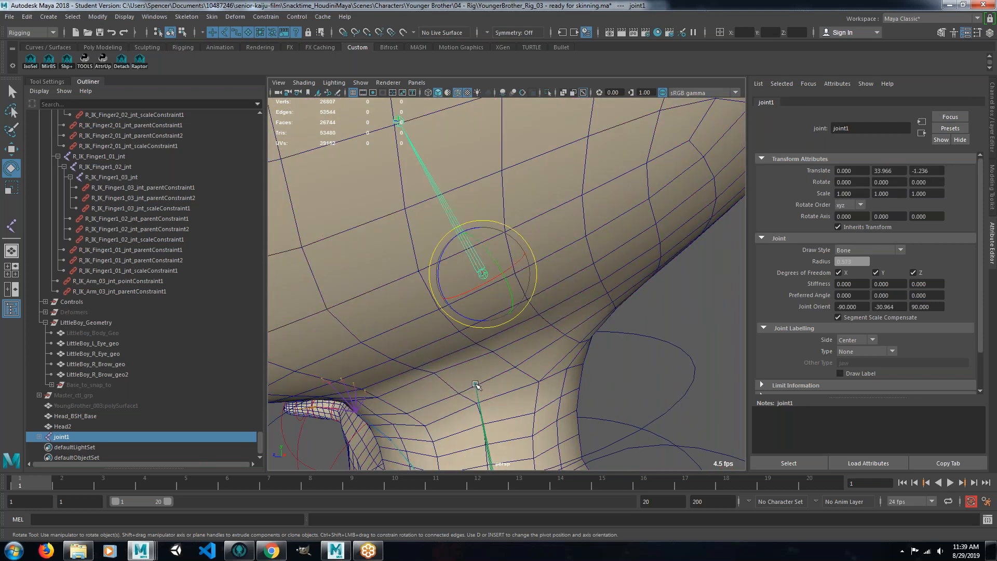
click(483, 386)
click(484, 276)
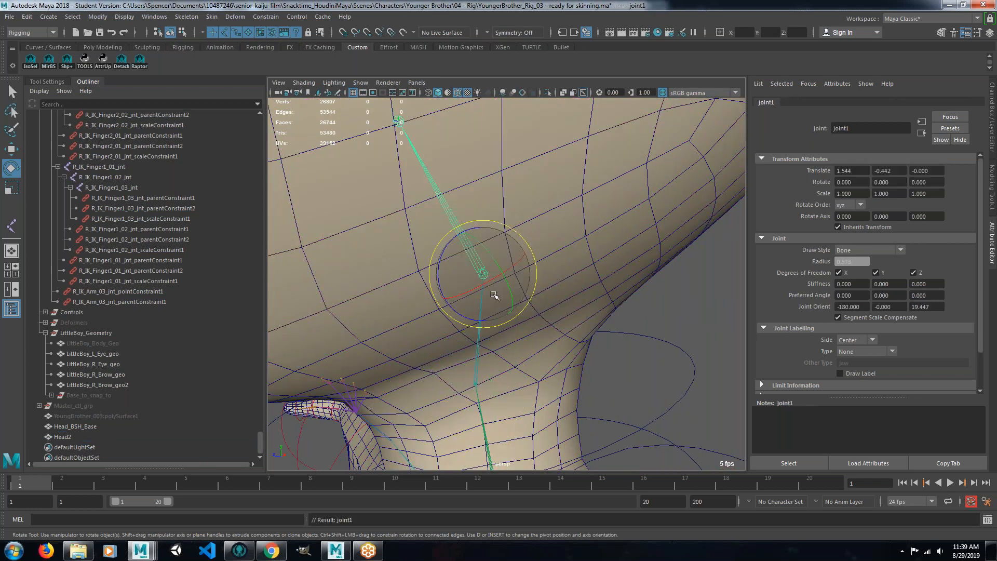
Select Spine_05_jnt in the neck and reveal it in the Outliner to expose its constraints.
scroll(489, 287, down, 3)
alt+drag(489, 287, 509, 300)
alt+right_drag(509, 301, 478, 291)
click(486, 354)
alt+drag(396, 291, 393, 258)
click(484, 298)
click(487, 320)
key(f)
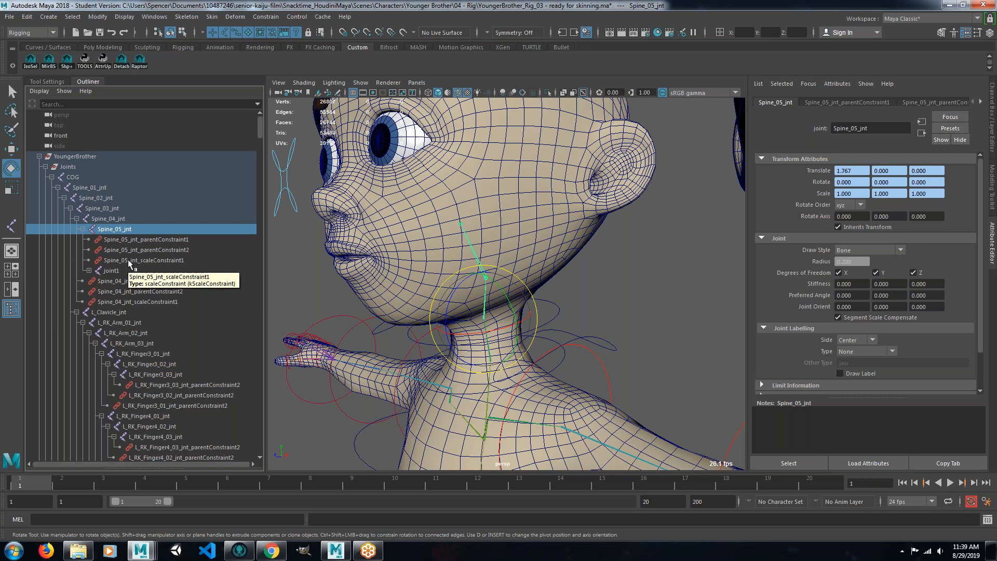
Delete the two parent constraints and the scale constraint under Spine_05_jnt.
click(129, 261)
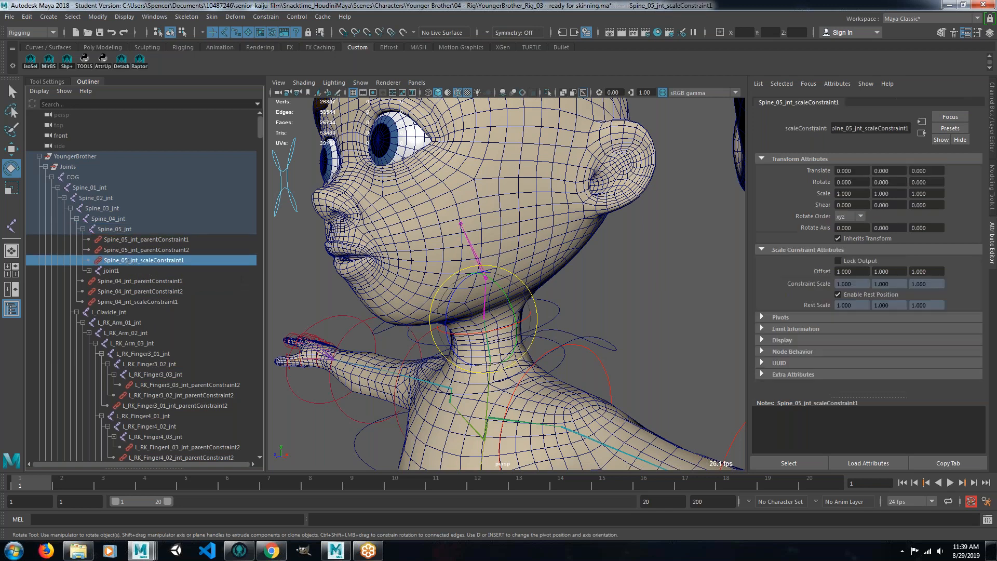
click(992, 125)
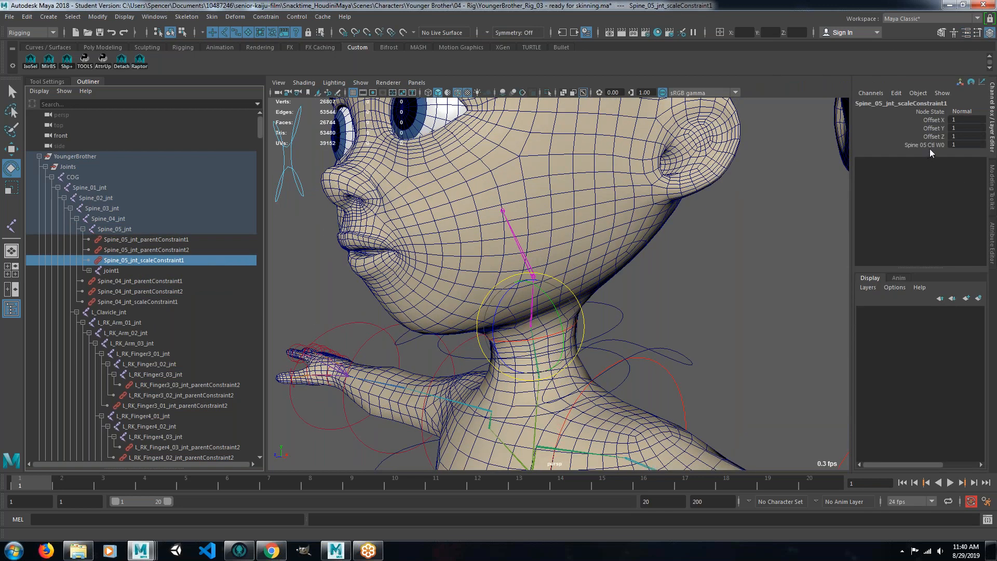
click(134, 241)
click(134, 250)
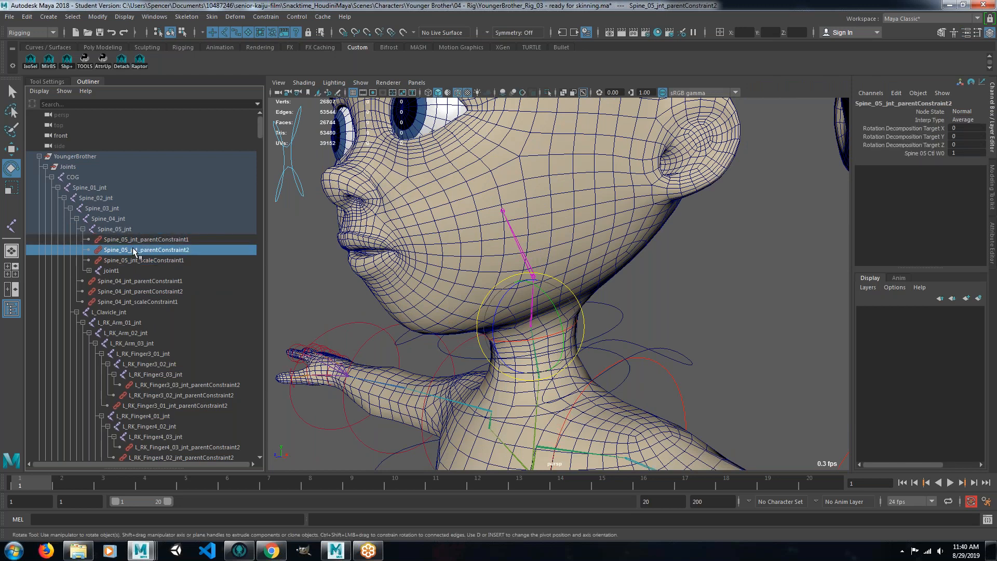
click(139, 240)
shift+click(139, 259)
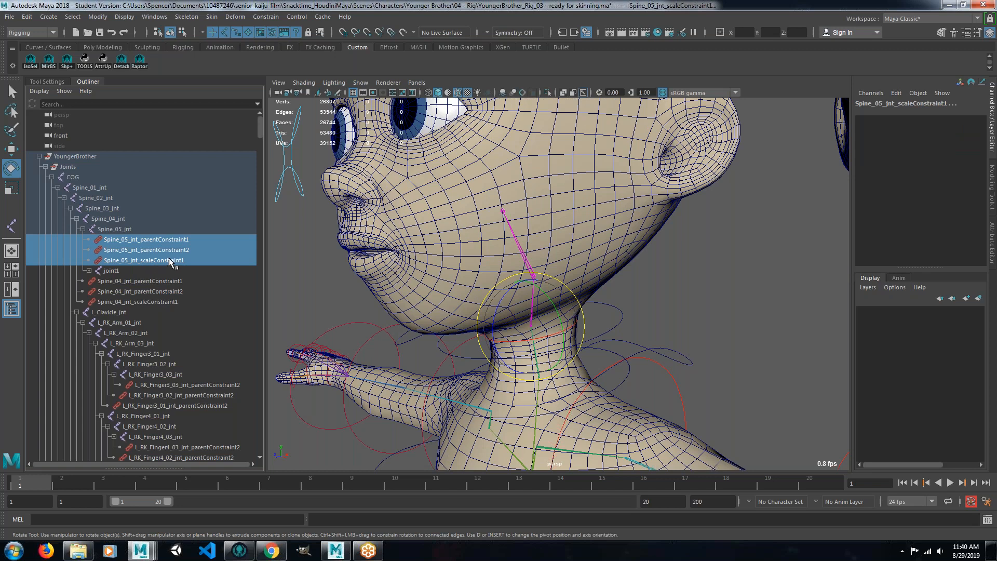
key(Delete)
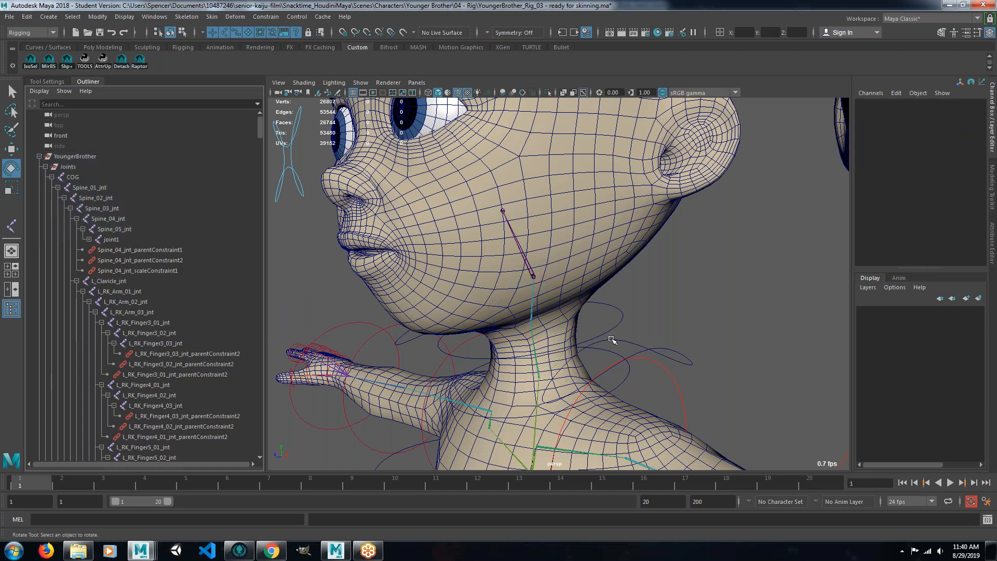
Orient Spine_05_jnt and its child joints with primary axis X, secondary axis Y and secondary axis world orientation Z.
alt+drag(605, 340, 502, 331)
scroll(565, 325, up, 3)
click(522, 345)
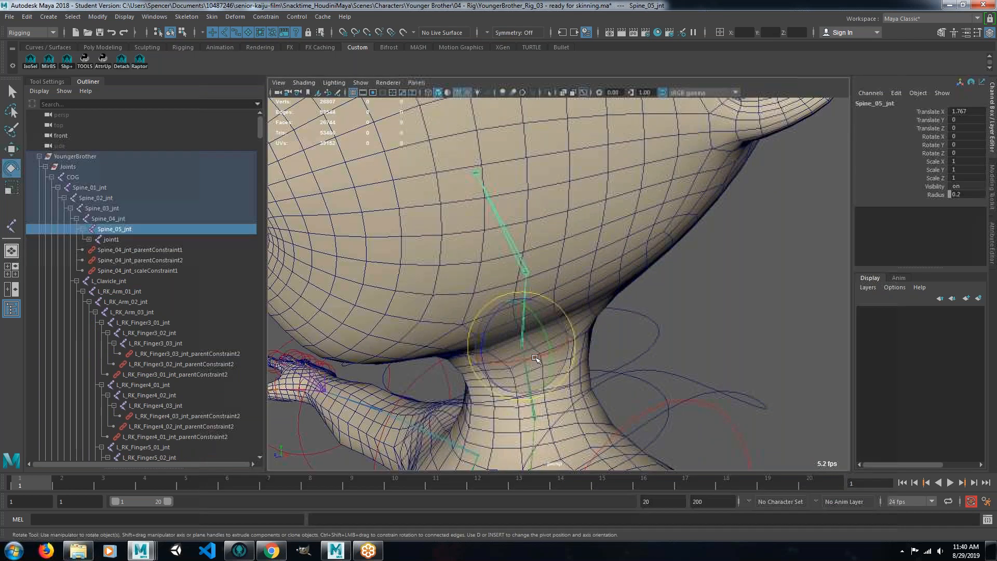
alt+drag(443, 274, 485, 260)
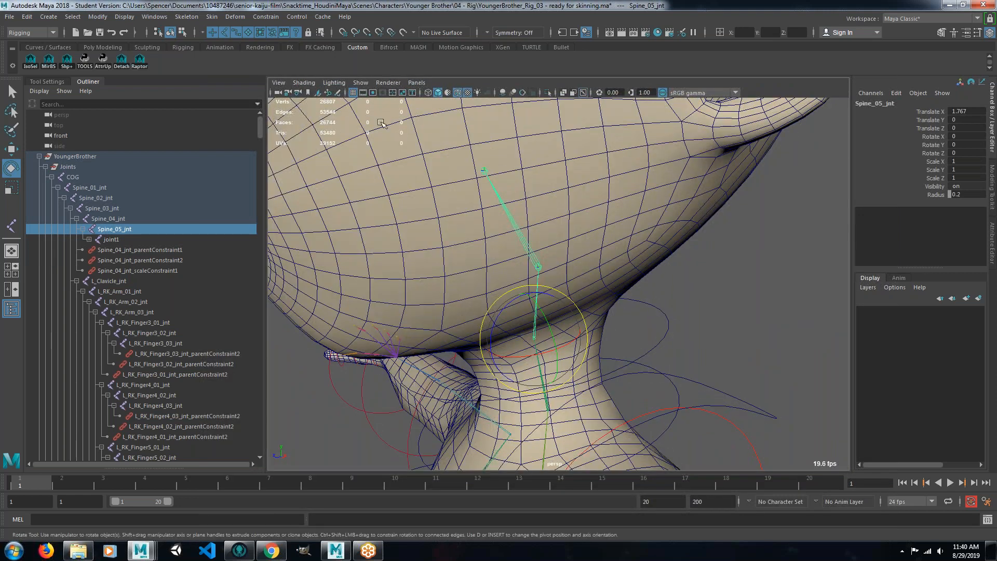
click(186, 16)
click(288, 75)
drag(612, 123, 795, 121)
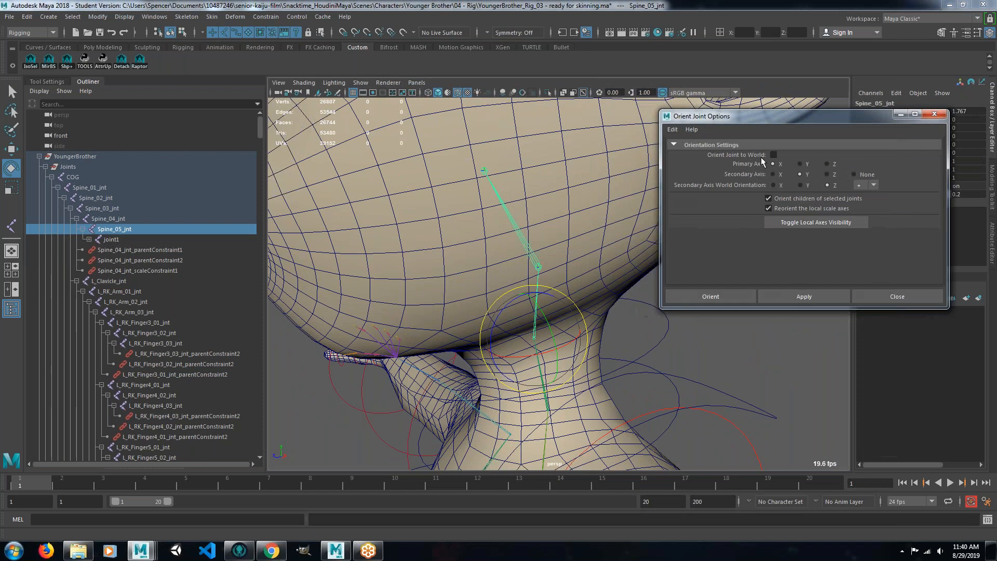
alt+drag(563, 316, 567, 316)
click(805, 296)
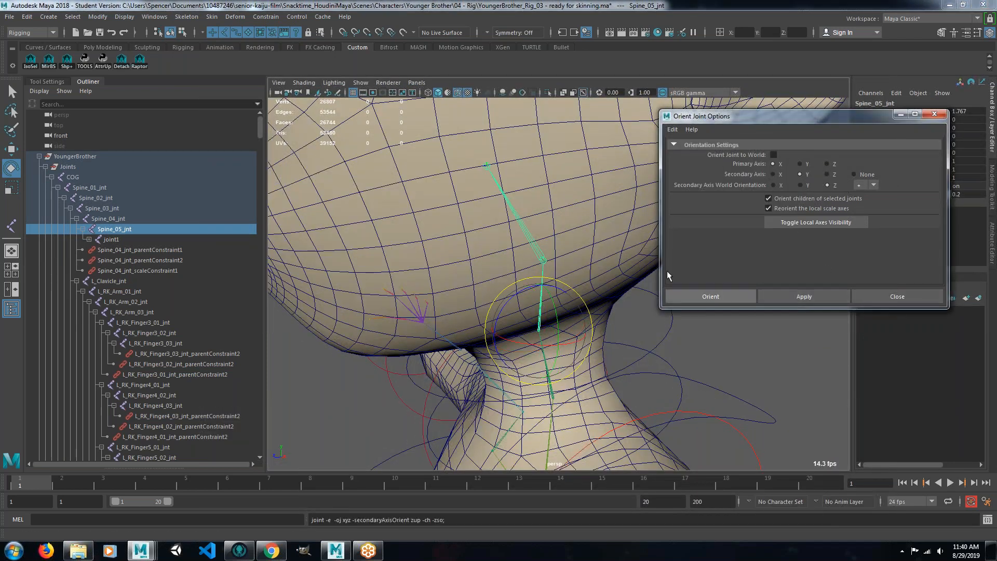
Set the X and Y joint orient values of the head chain's end joint to 0 and clear the selection.
click(543, 261)
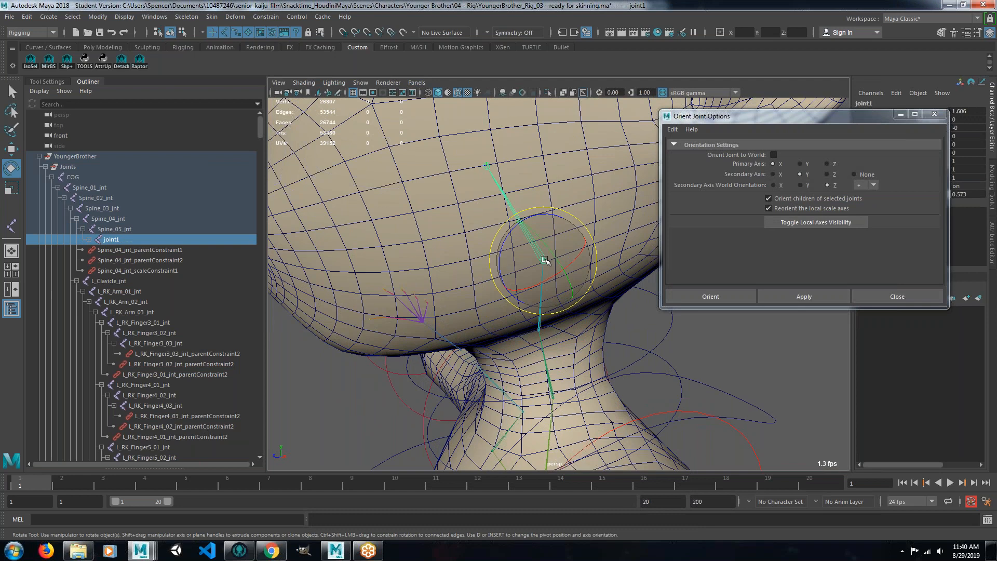
key(w)
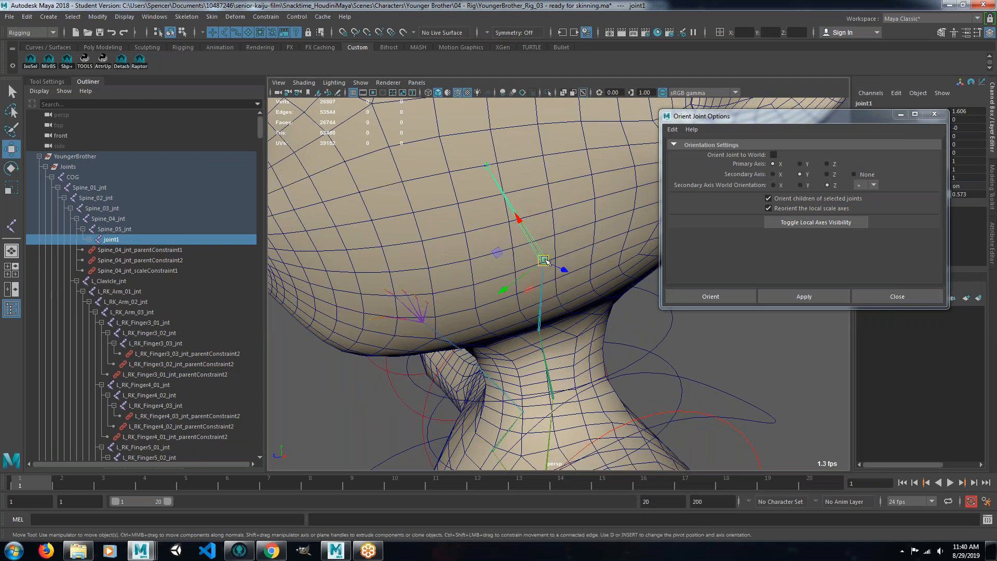
click(488, 167)
drag(863, 114, 813, 85)
click(992, 241)
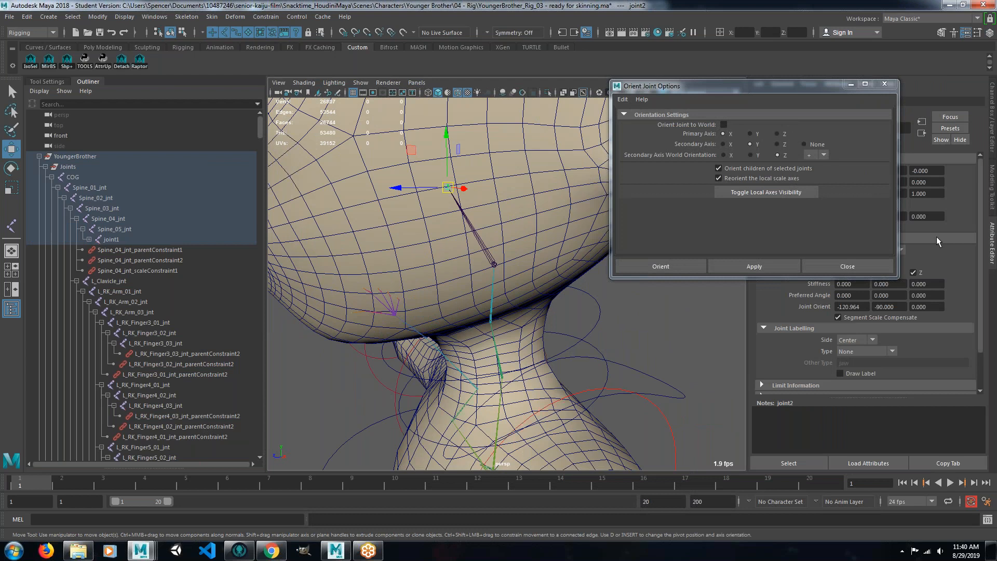
click(851, 83)
double_click(843, 305)
text(0)
key(Return)
double_click(889, 306)
text(0)
key(Return)
click(931, 308)
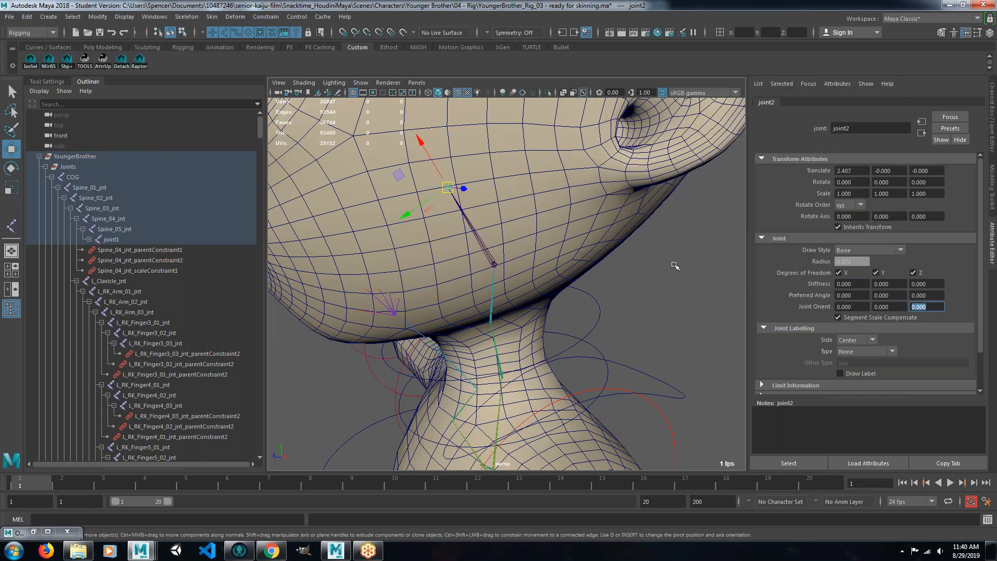
click(675, 265)
mouse_move(763, 285)
alt+mouse_down()
mouse_move(782, 282)
mouse_move(763, 275)
alt+mouse_up()
scroll(670, 265, down, 5)
alt+drag(661, 268, 600, 287)
alt+right_drag(601, 287, 642, 321)
alt+middle_drag(643, 321, 653, 285)
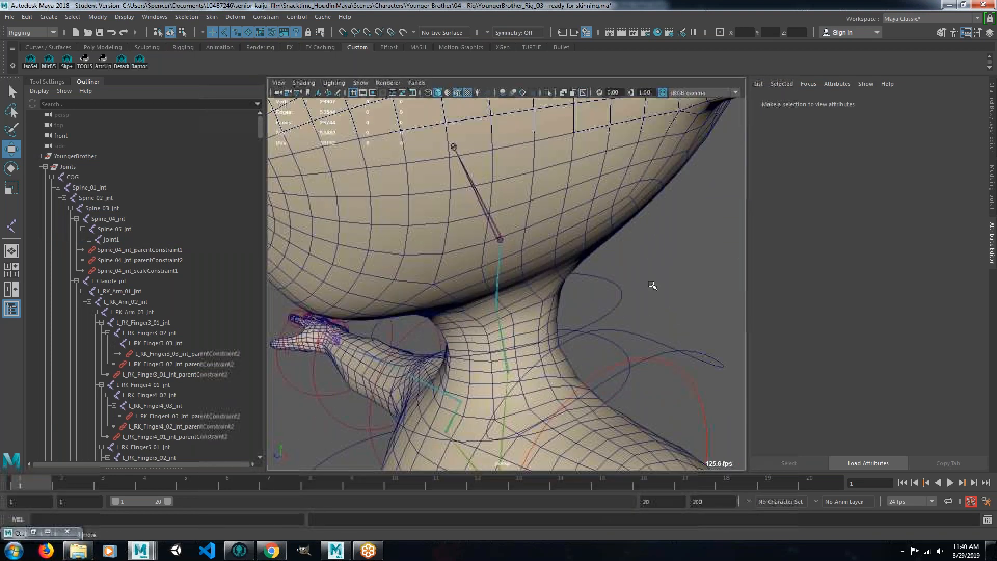
Add Spine_05_jnt and the head joints below it as skin influences on the Head2 mesh.
click(498, 306)
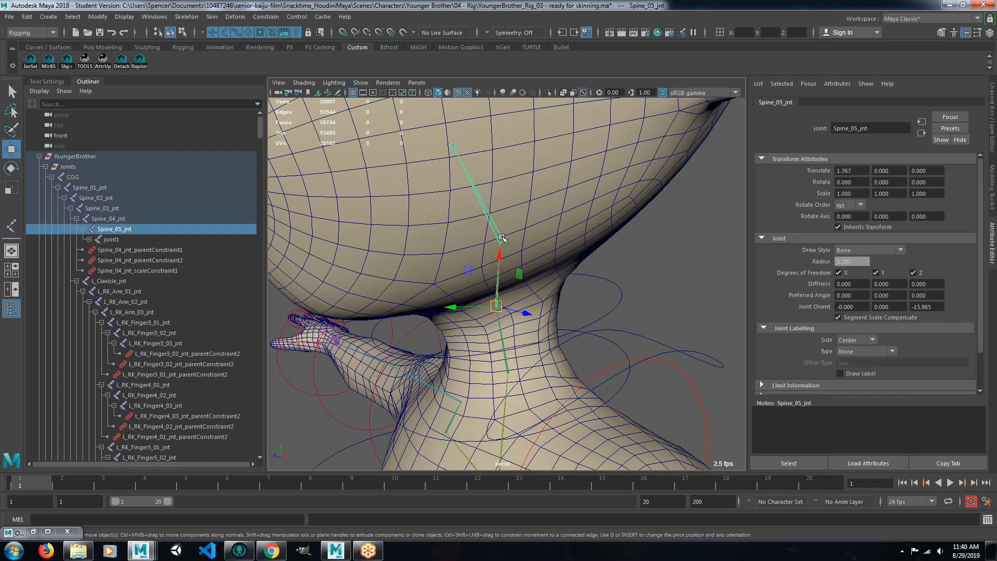
key(Down)
key(Down)
shift+click(554, 167)
click(212, 16)
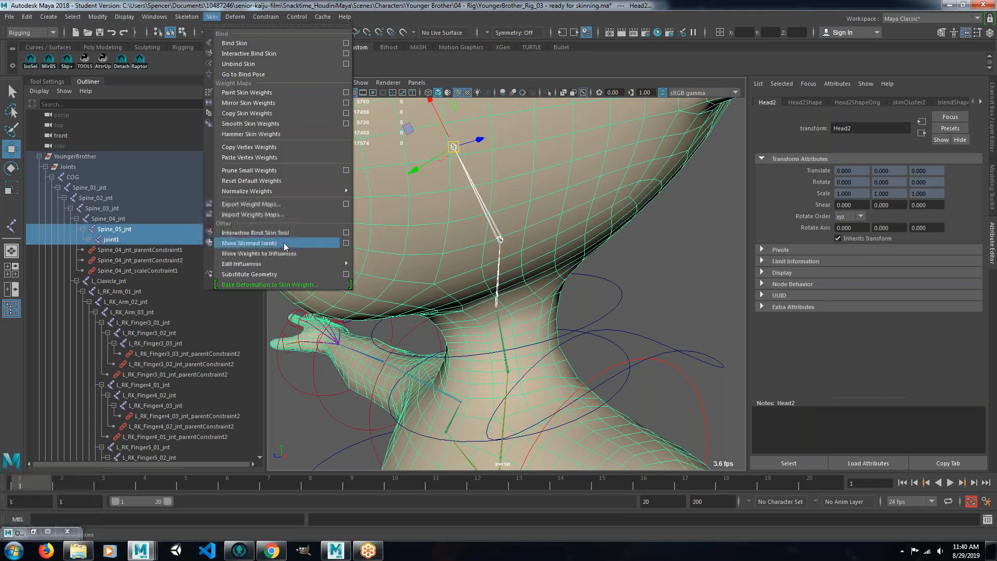
mouse_move(301, 263)
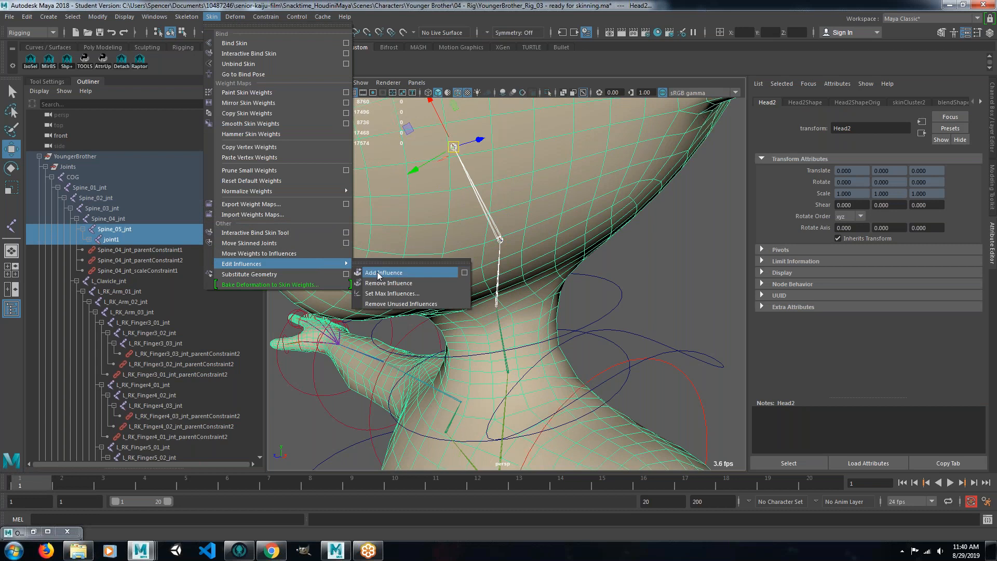
click(383, 272)
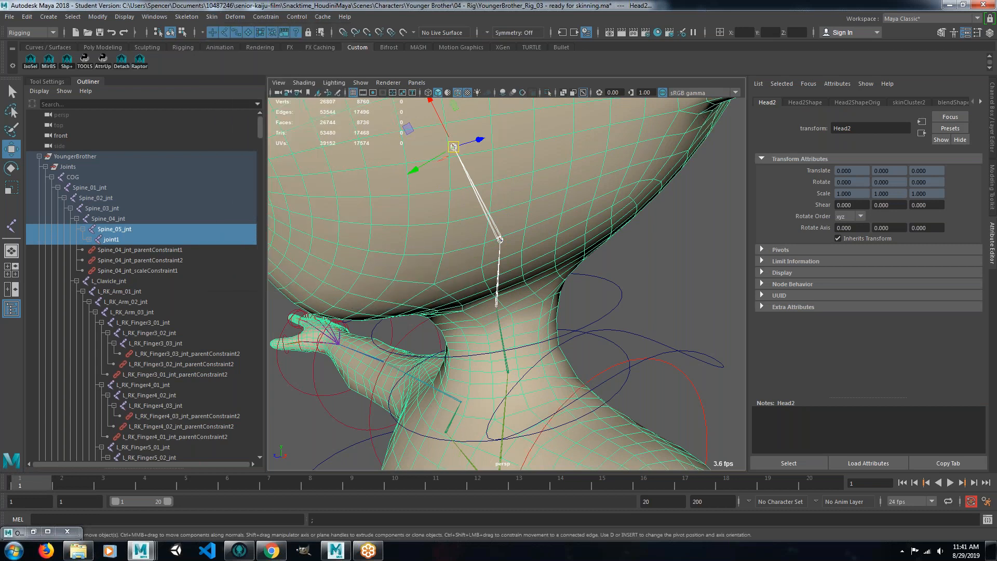
Scale-constrain Spine_05_jnt to Spine_05_ctl on all axes with maintain offset enabled.
scroll(577, 286, down, 5)
alt+drag(447, 283, 470, 278)
click(574, 260)
alt+drag(540, 267, 519, 270)
alt+right_drag(448, 283, 597, 291)
click(600, 292)
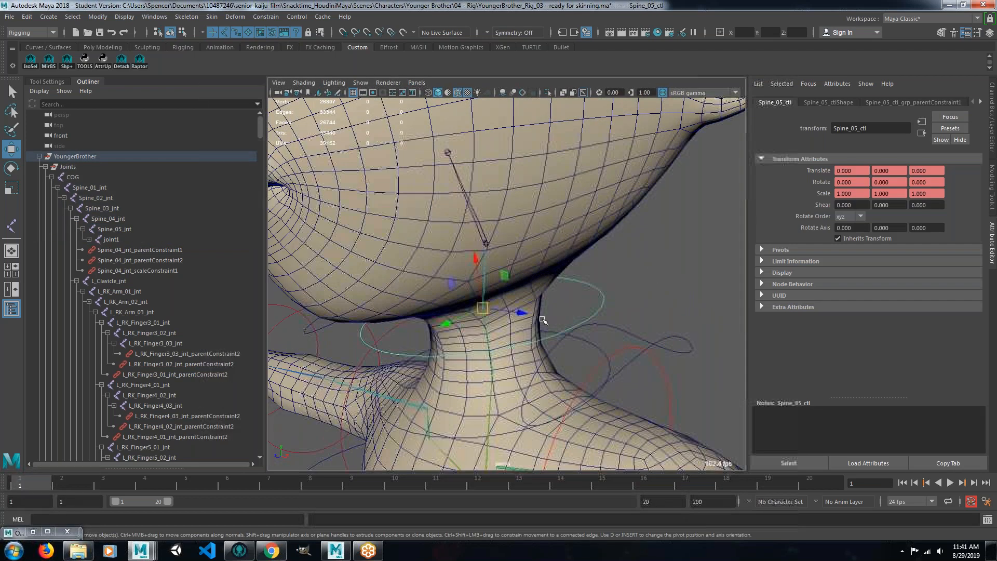
key(q)
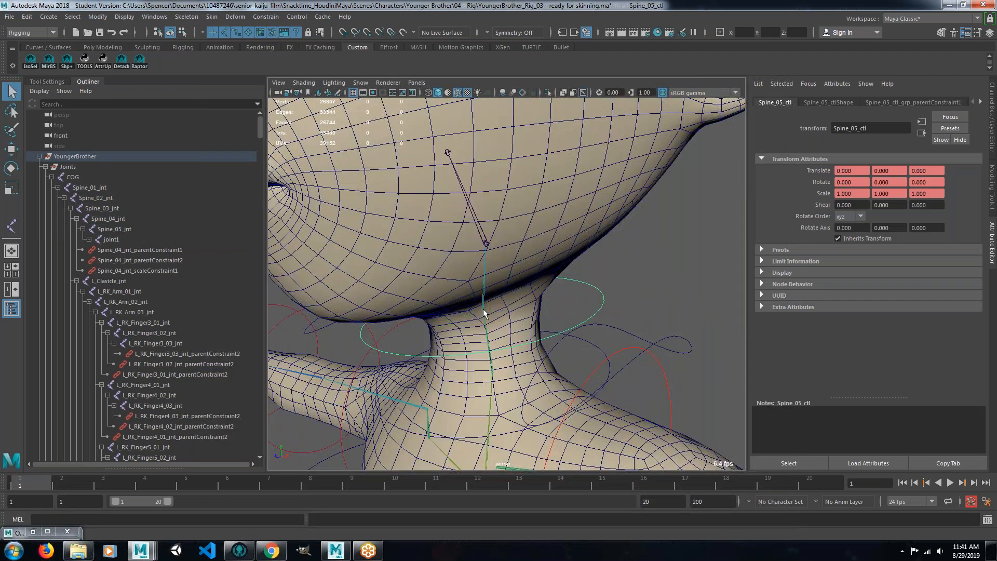
click(483, 309)
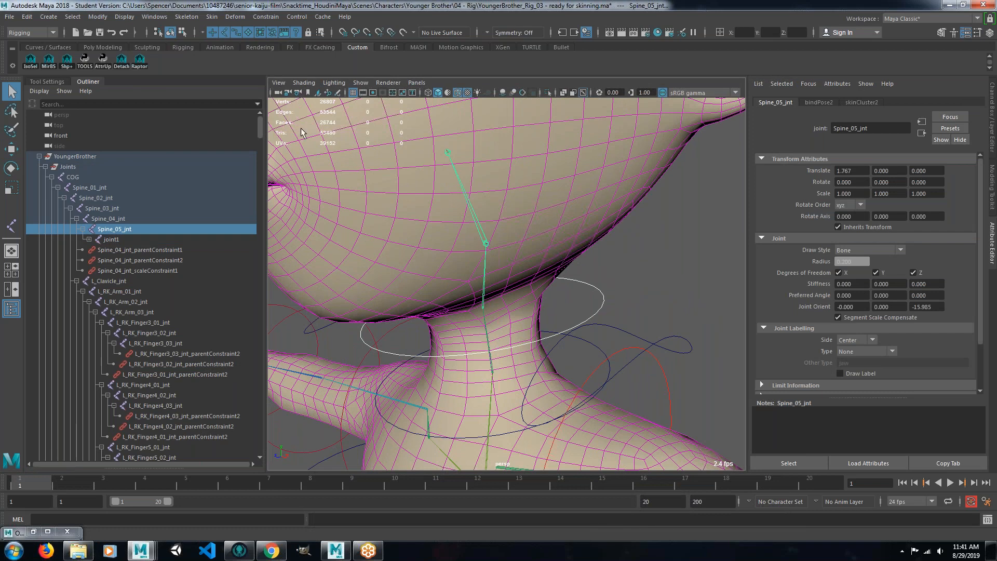
click(266, 14)
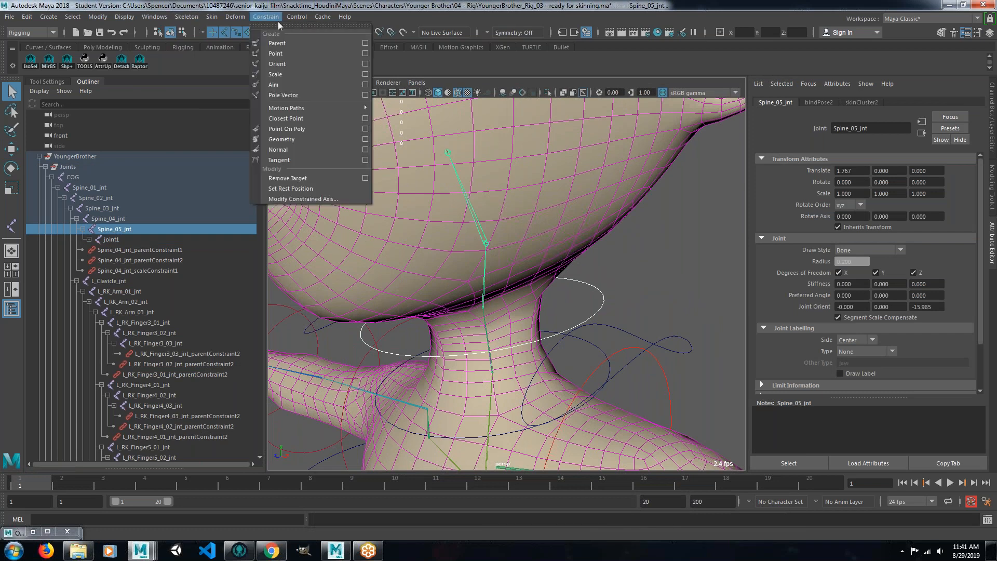
click(365, 74)
click(711, 113)
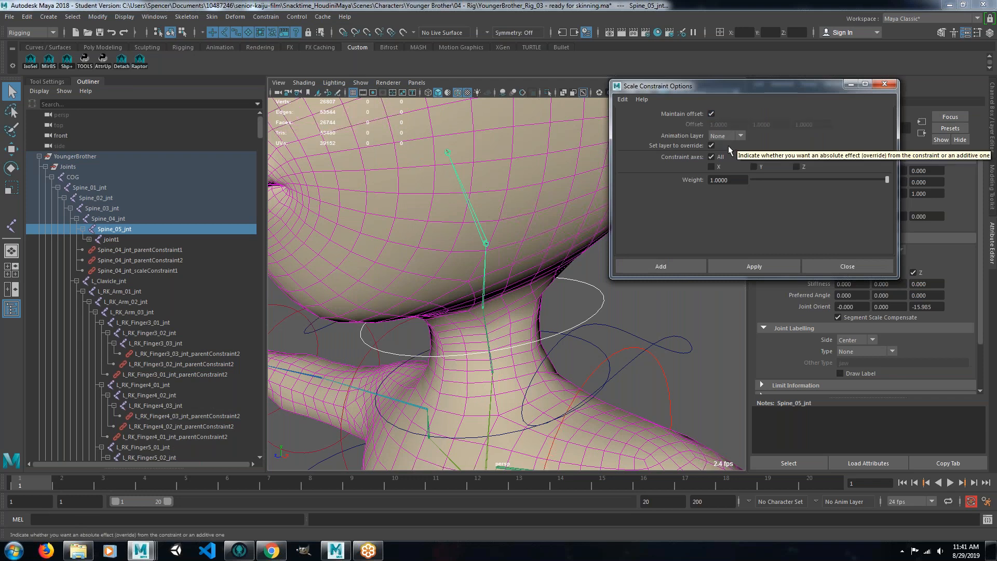
click(736, 262)
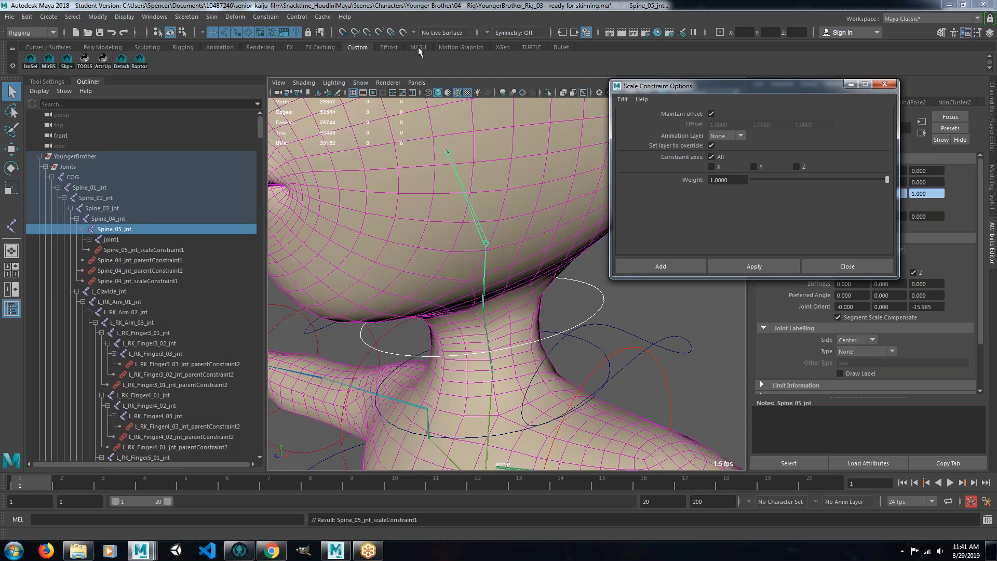
click(892, 85)
Parent-constrain Spine_05_jnt to Spine_05_ctl twice with maintain offset: once for all translate axes only, once for all rotate axes only.
click(266, 16)
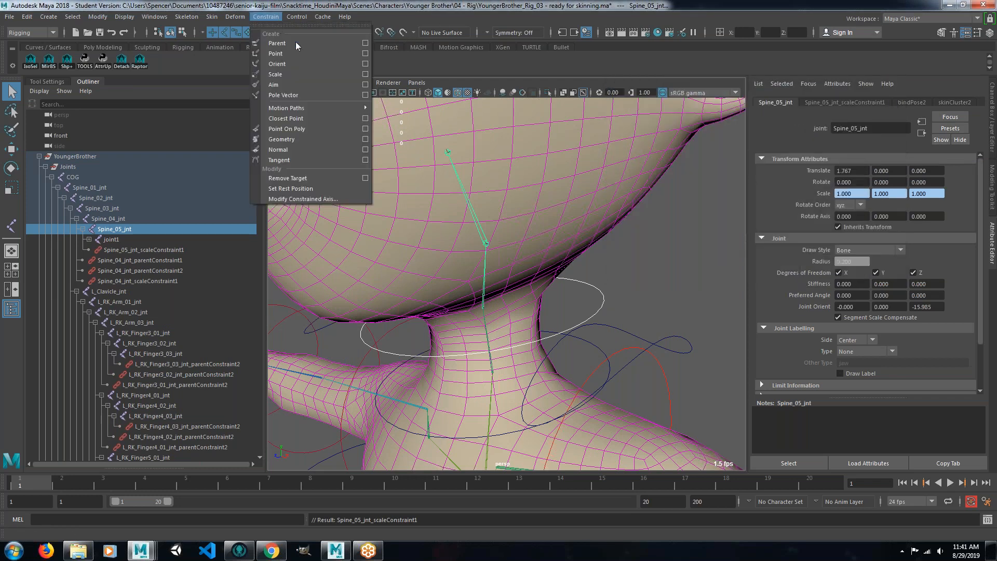
click(366, 43)
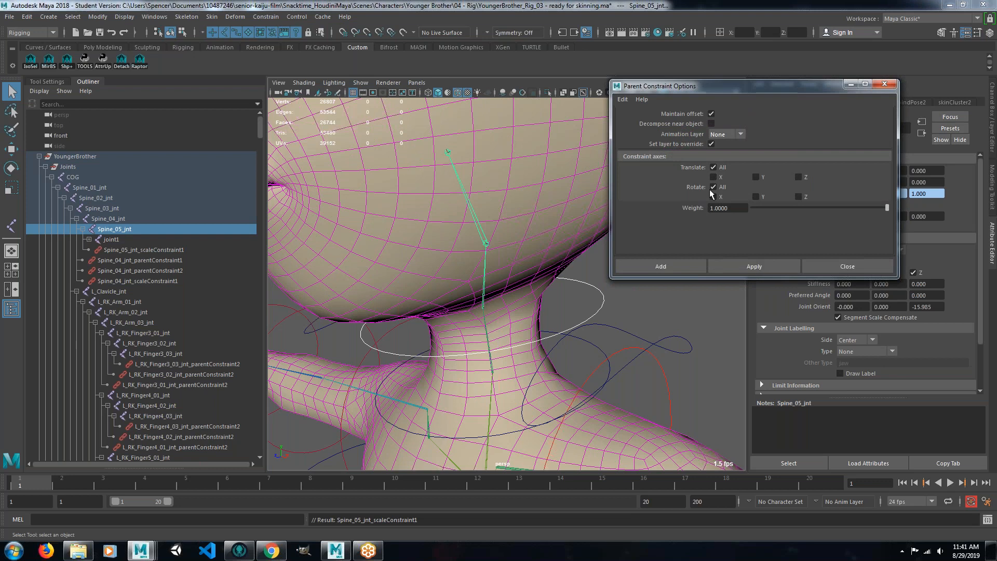
click(746, 268)
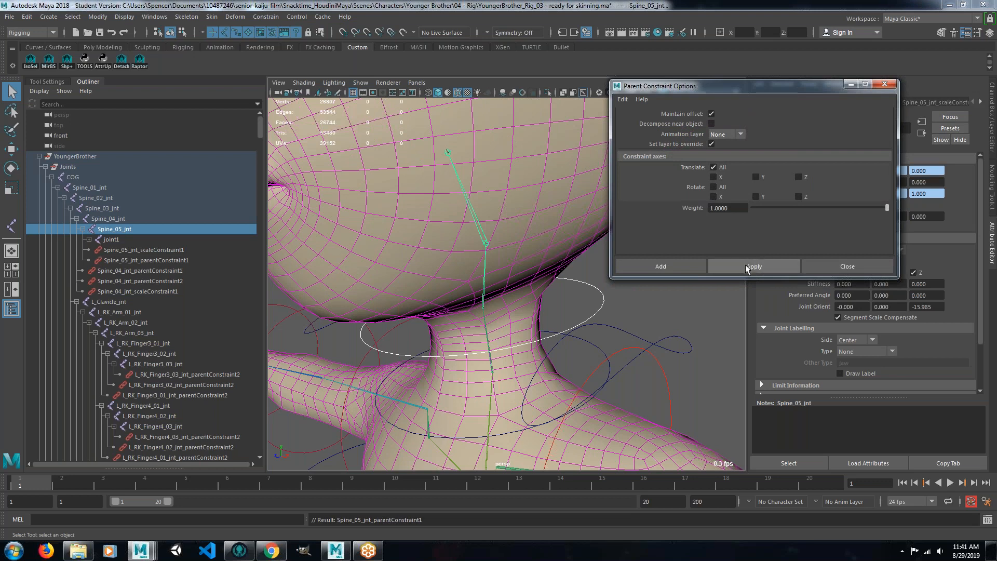
click(713, 168)
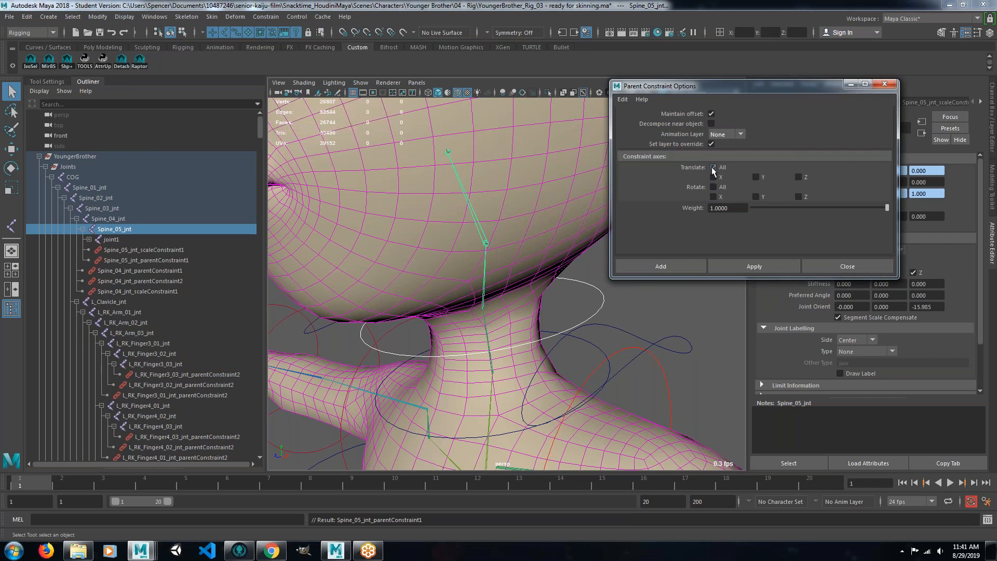
click(740, 264)
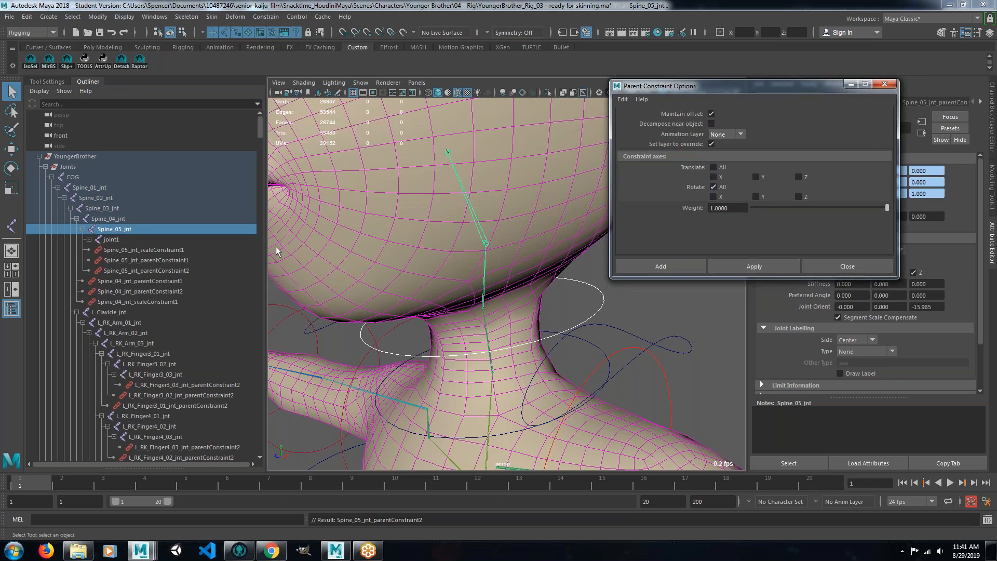
Reorder Spine_05_jnt_scaleConstraint below the two parent constraints in the Outliner and clear the selection.
drag(159, 250, 149, 275)
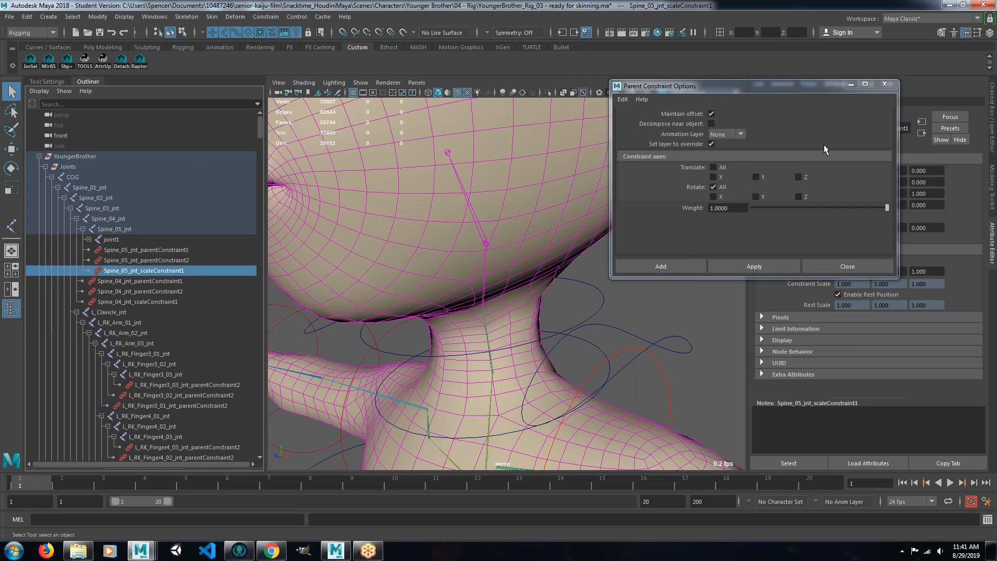
click(884, 84)
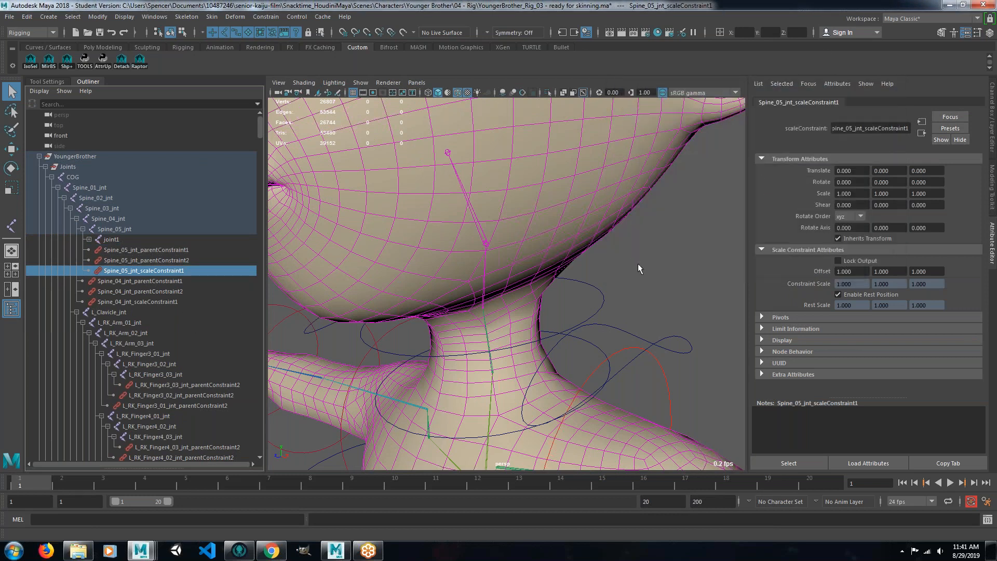
click(634, 263)
Hide the Head_BSH_Base mesh that overlaps the view of the character's head from the side.
mouse_move(449, 252)
alt+mouse_down()
mouse_move(400, 249)
mouse_move(488, 260)
mouse_move(449, 229)
mouse_move(524, 235)
mouse_move(396, 243)
mouse_move(414, 236)
mouse_move(458, 247)
alt+mouse_up()
scroll(516, 266, down, 5)
alt+right_drag(458, 247, 514, 206)
alt+middle_drag(506, 116, 516, 219)
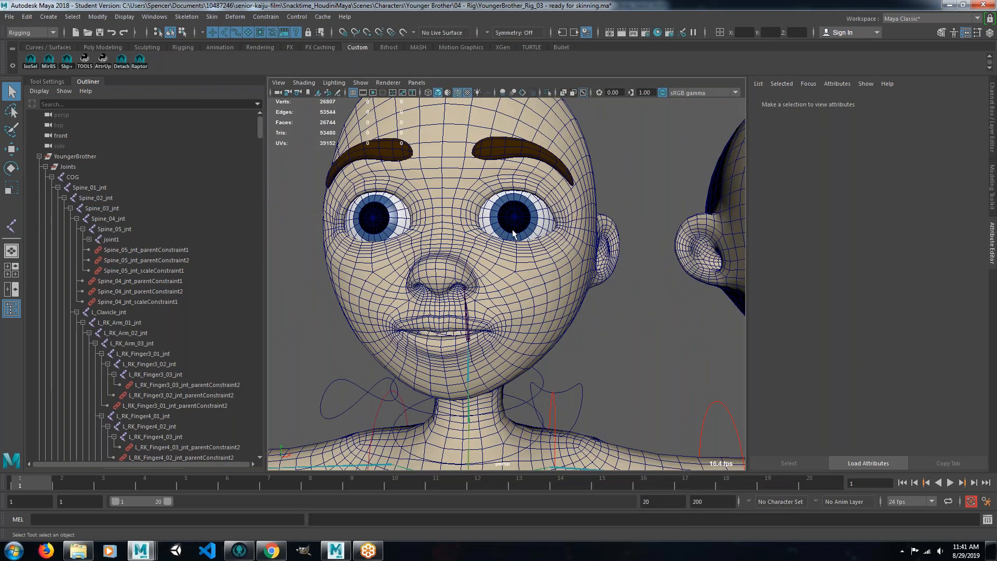
alt+drag(513, 234, 496, 244)
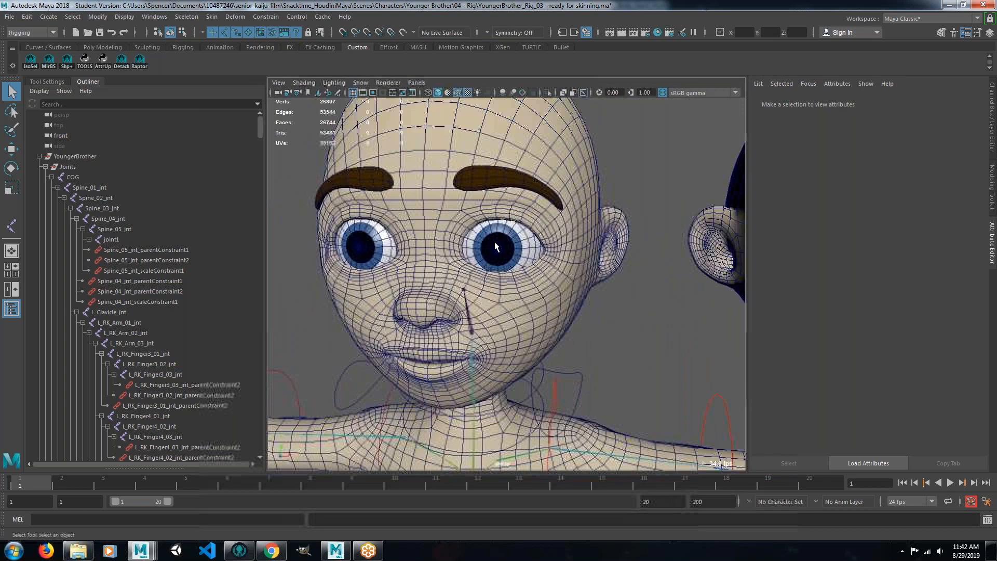
click(496, 245)
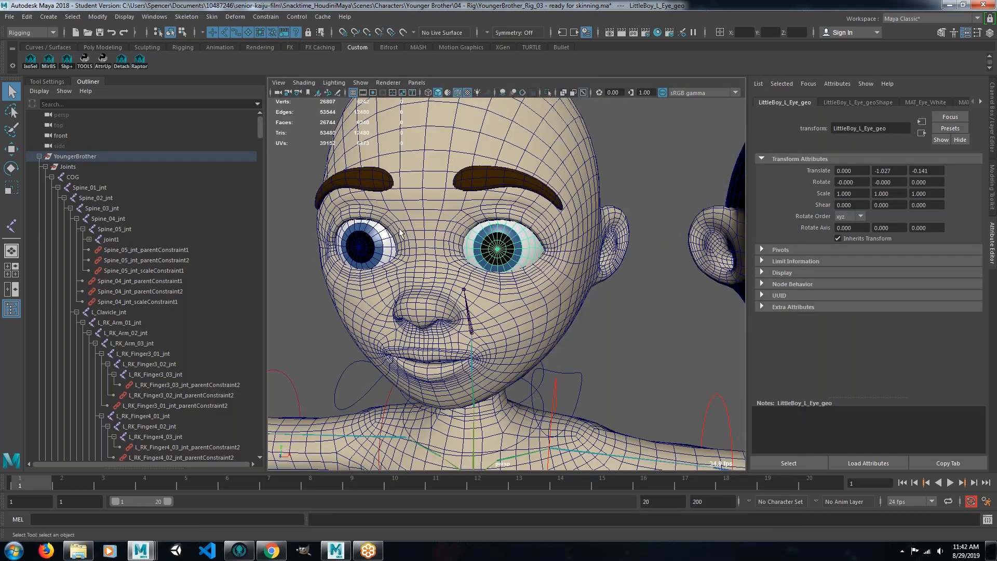
alt+drag(409, 240, 497, 244)
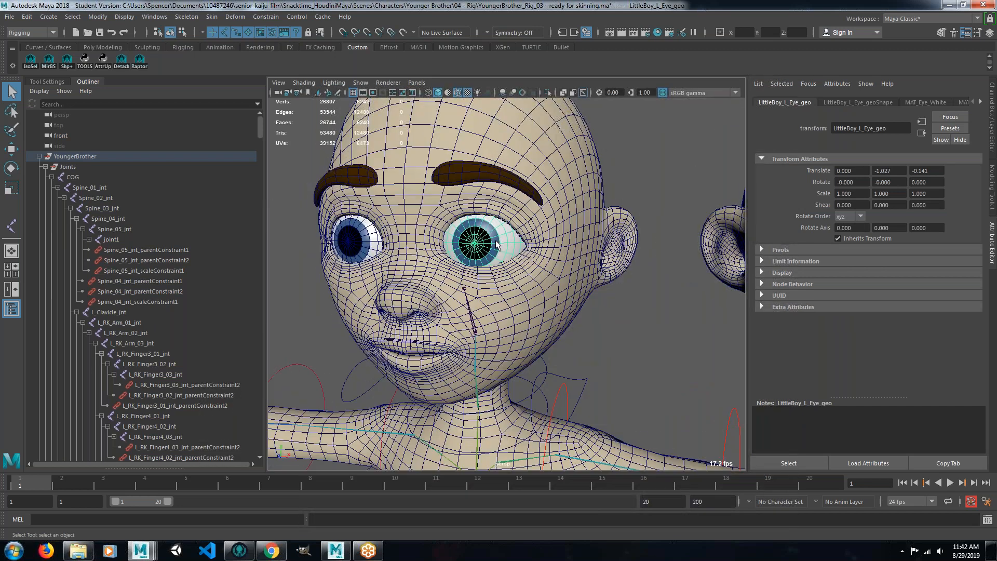
alt+drag(627, 316, 533, 326)
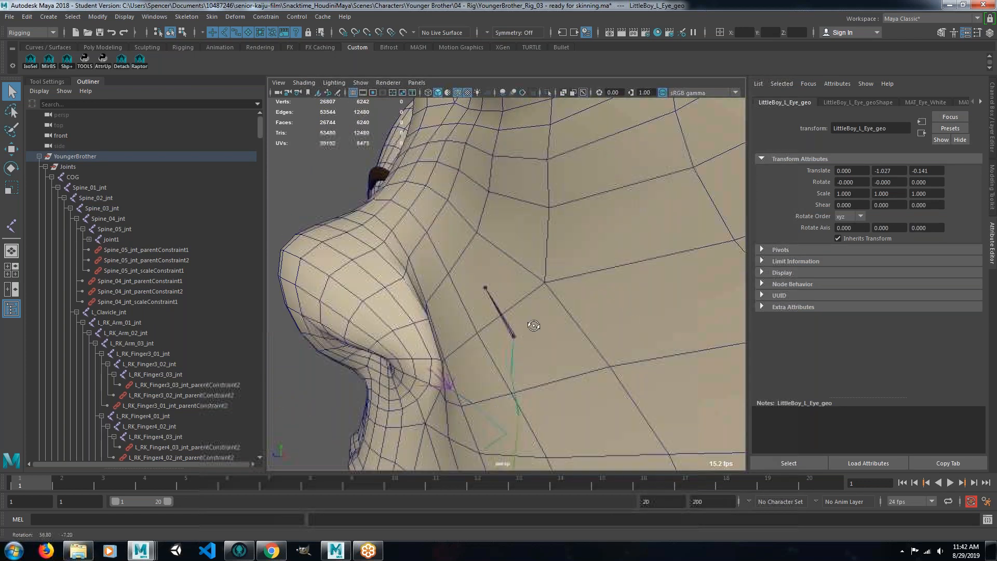
click(572, 281)
key(h)
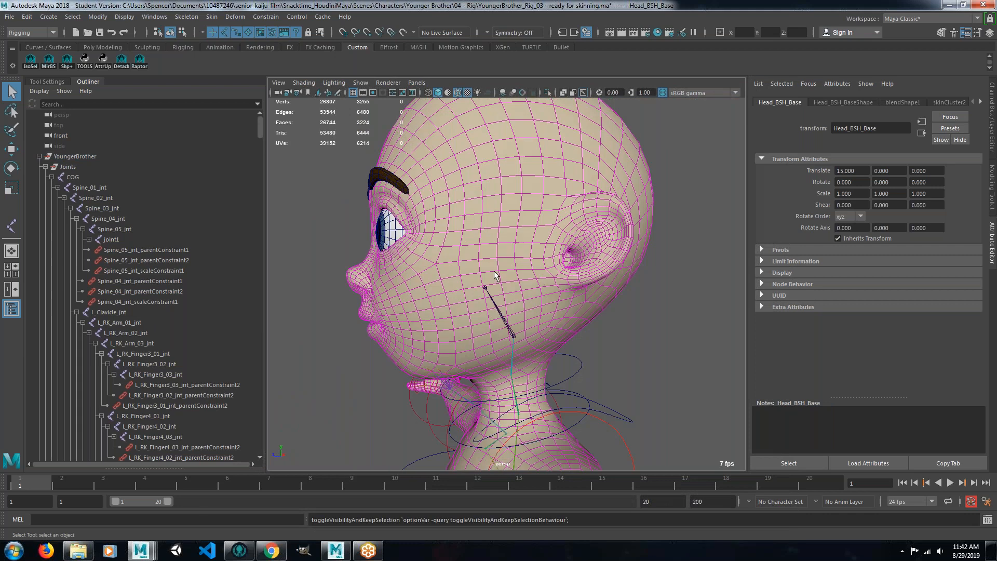
Create a cluster on LittleBoy_L_Eye_geo, with the viewport in wireframe display.
alt+drag(464, 271, 427, 240)
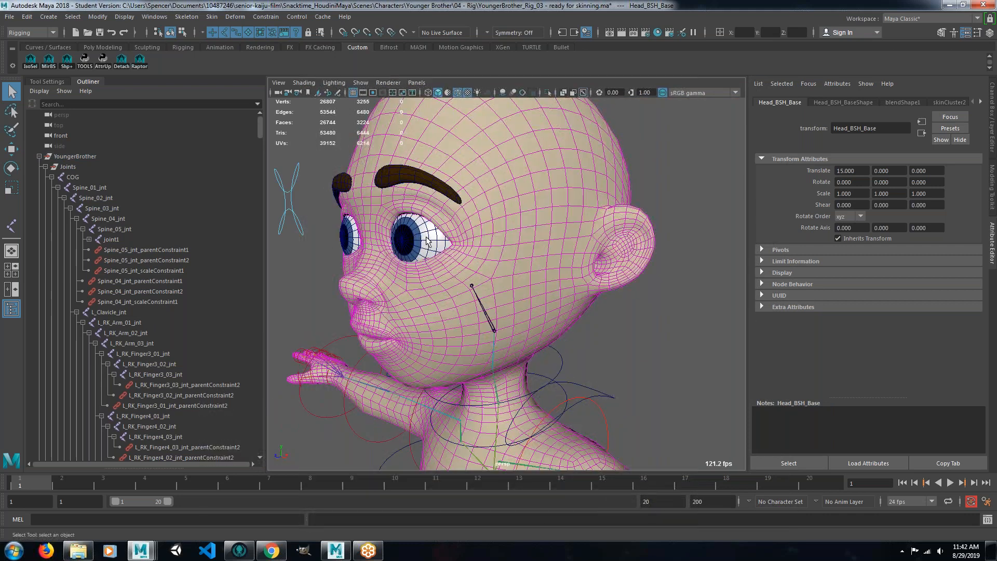
click(427, 240)
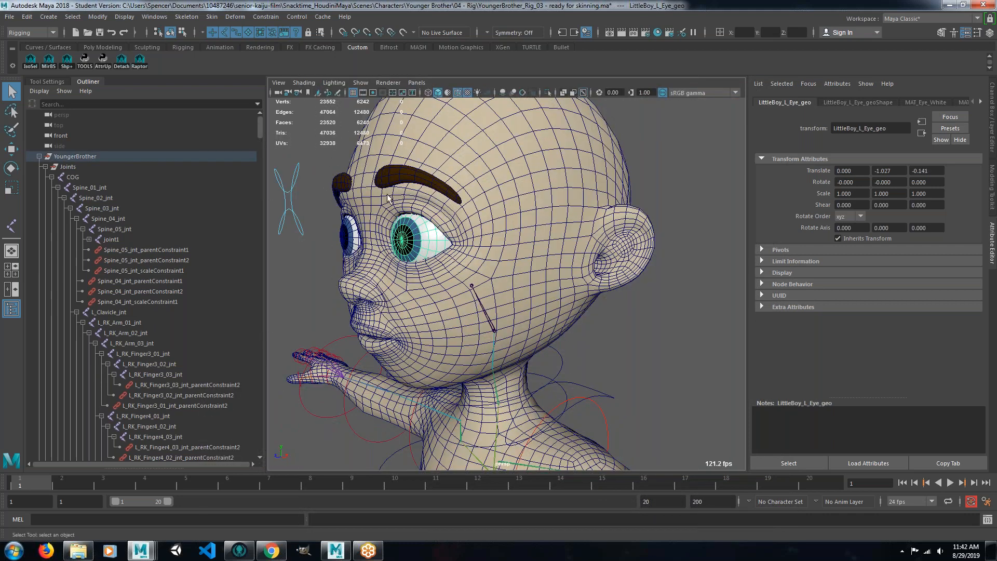
key(w)
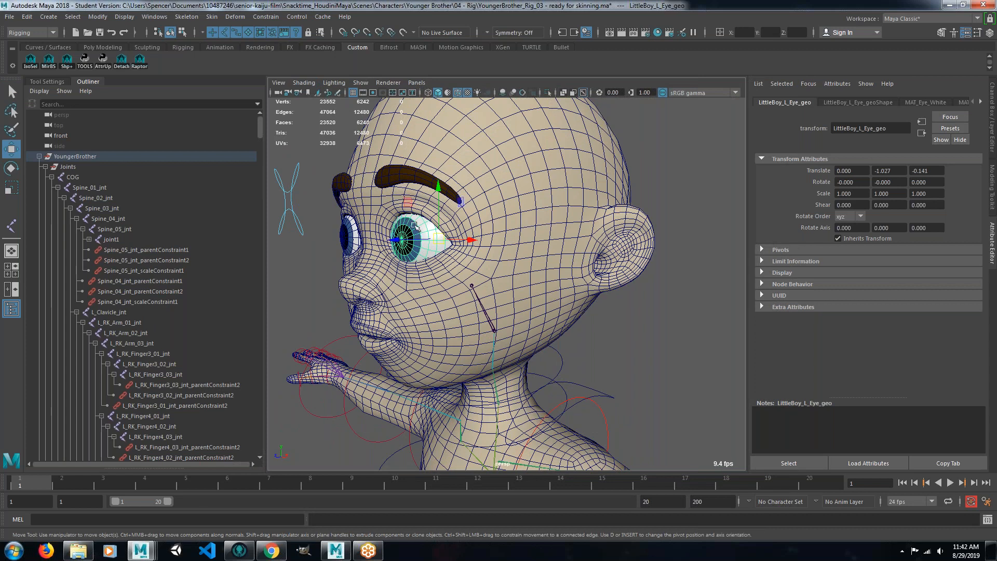
alt+drag(438, 258, 552, 311)
key(4)
click(235, 17)
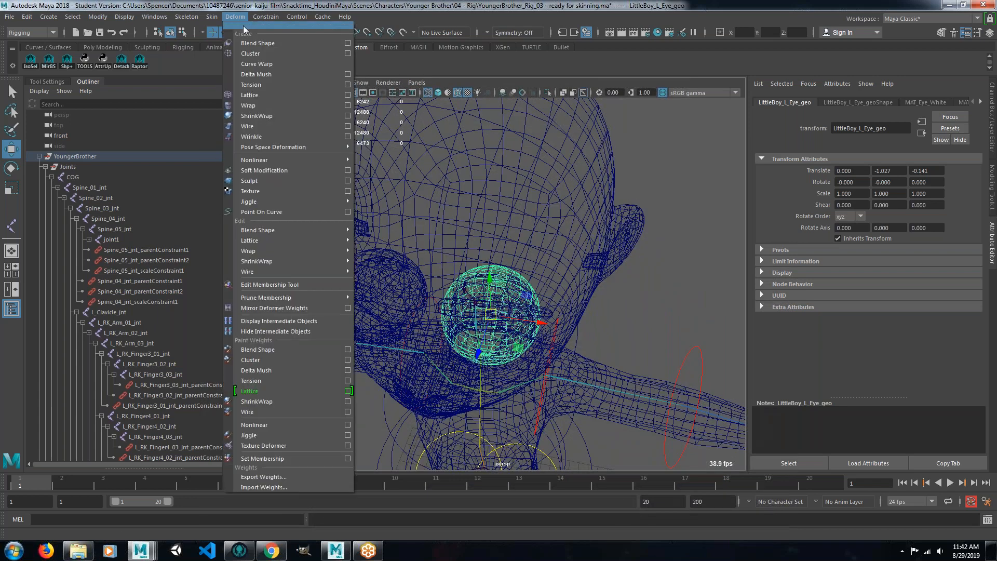
click(254, 55)
Isolate the left eye's cluster handle in the viewport.
alt+drag(426, 254, 395, 216)
alt+right_drag(393, 214, 447, 240)
alt+middle_drag(447, 241, 455, 269)
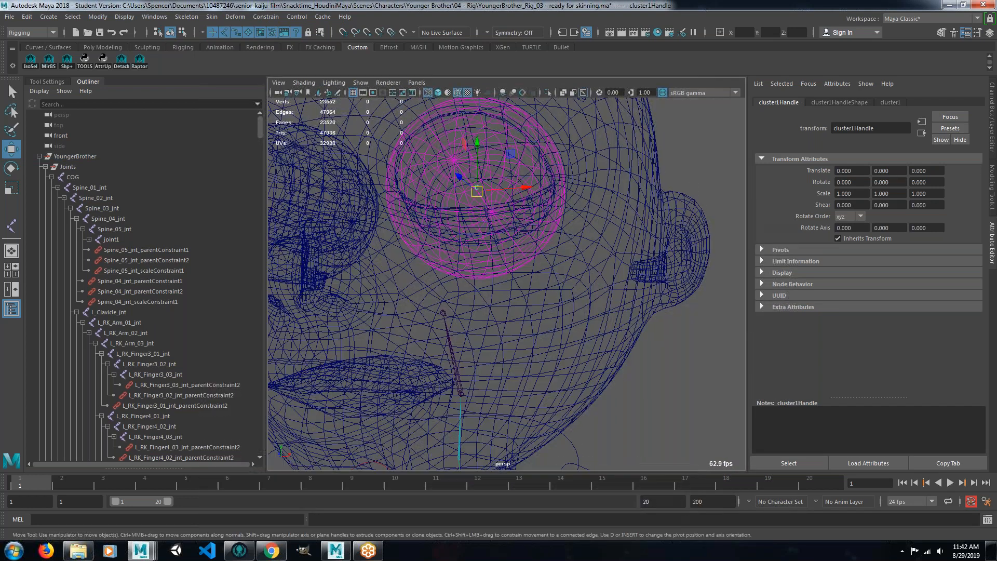
key(ctrl+1)
click(485, 232)
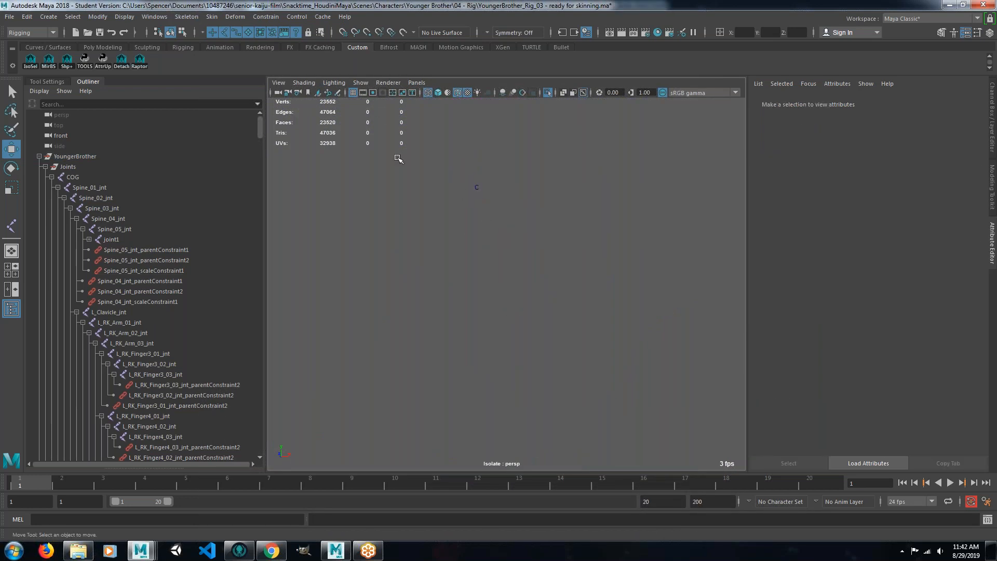
click(476, 188)
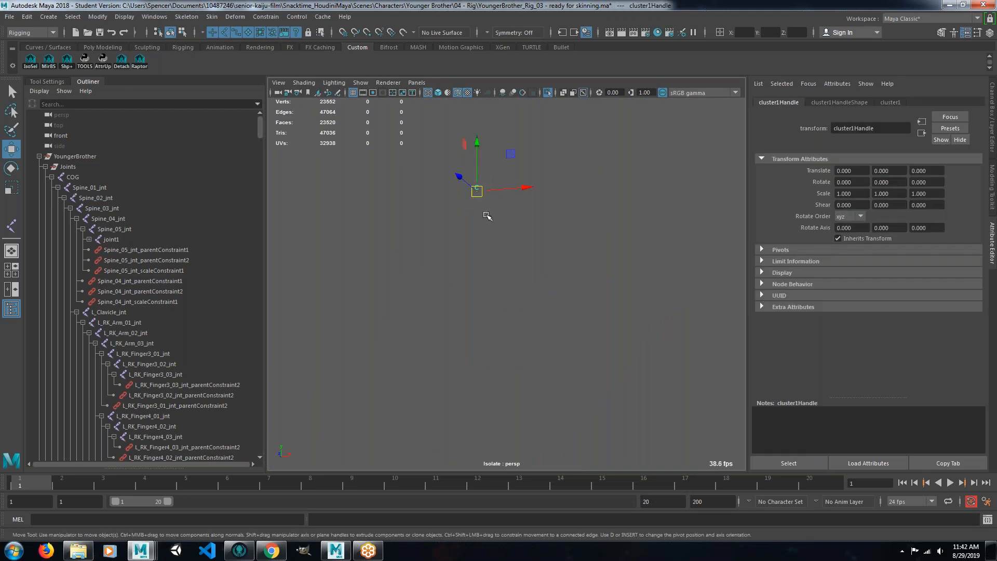
Create a single joint snapped to the isolated left eye's cluster handle.
click(496, 224)
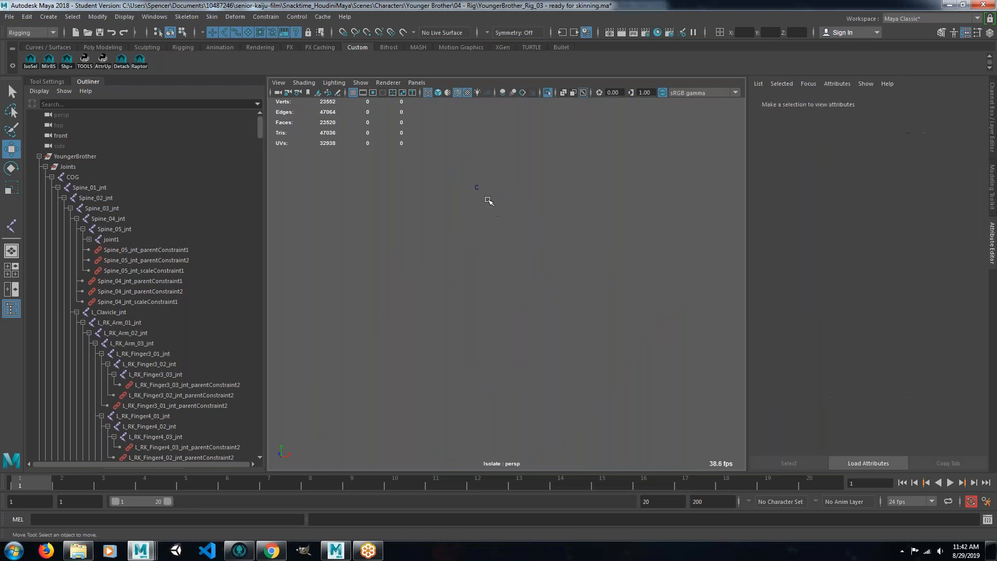
alt+drag(492, 198, 520, 240)
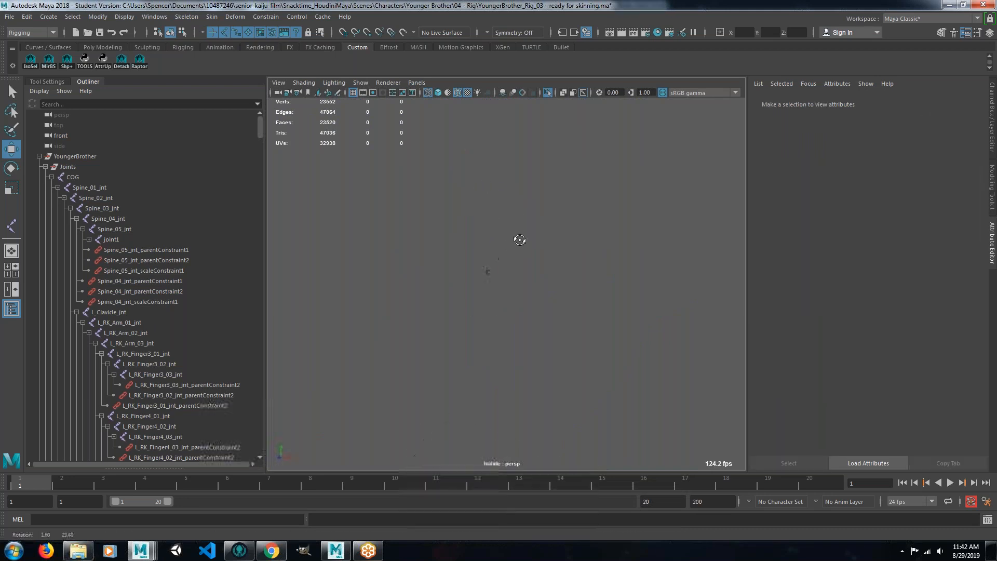
click(487, 268)
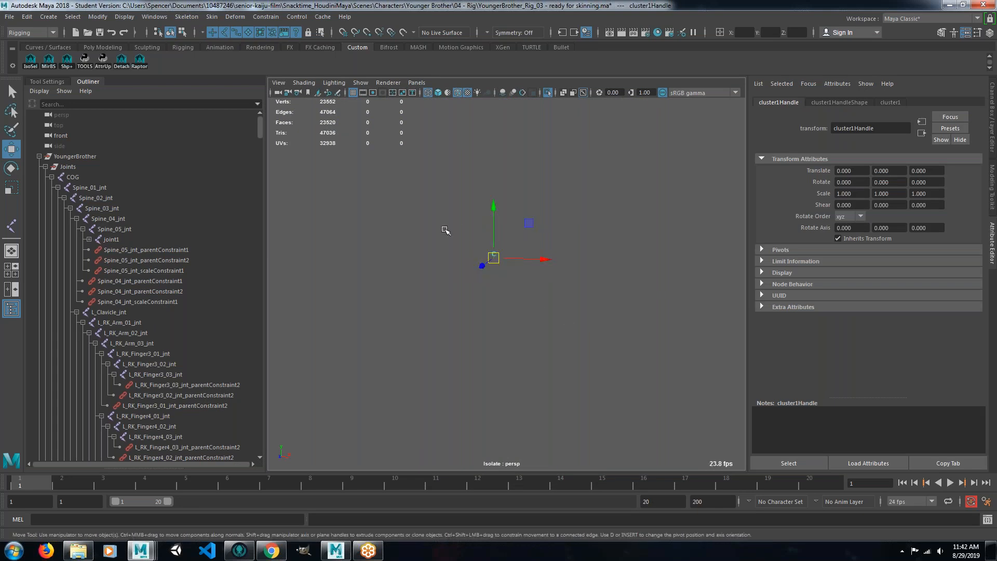
click(464, 230)
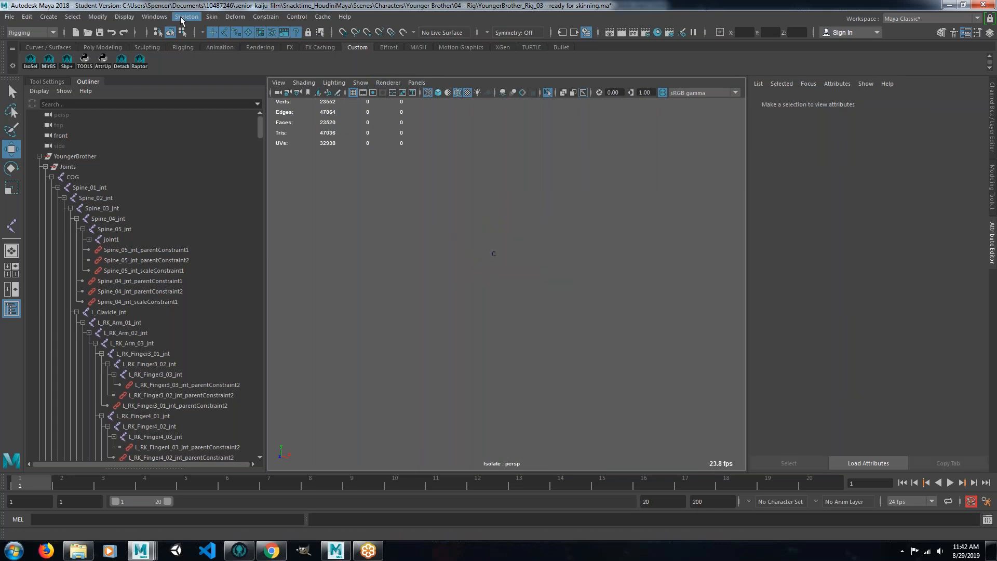
click(182, 17)
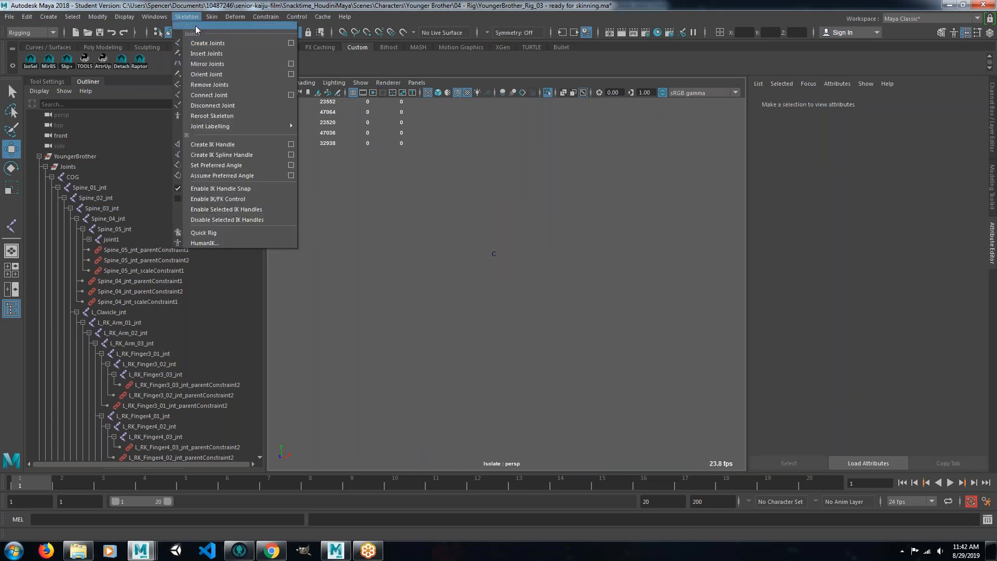
click(200, 44)
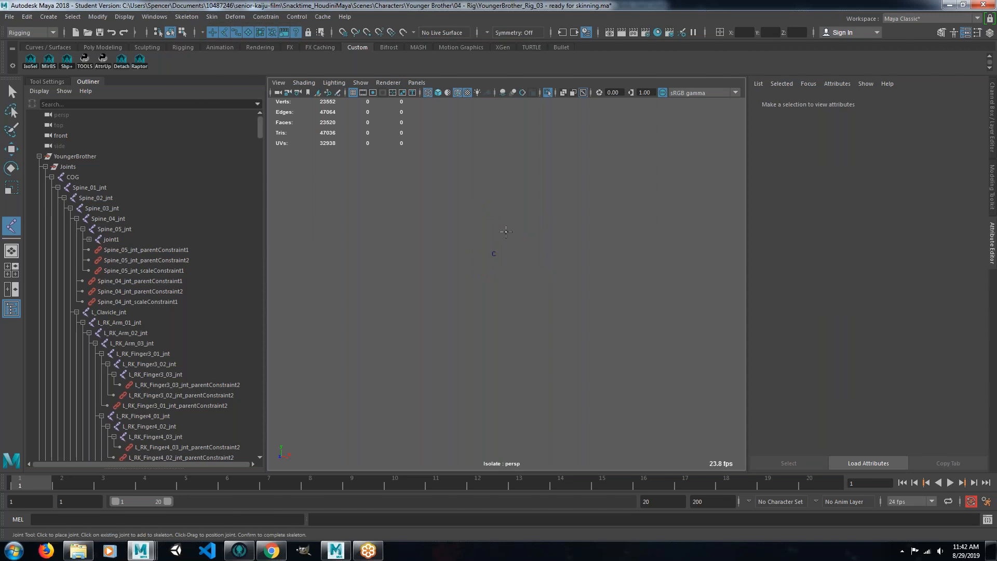
key(v)
click(554, 226)
drag(521, 250, 538, 268)
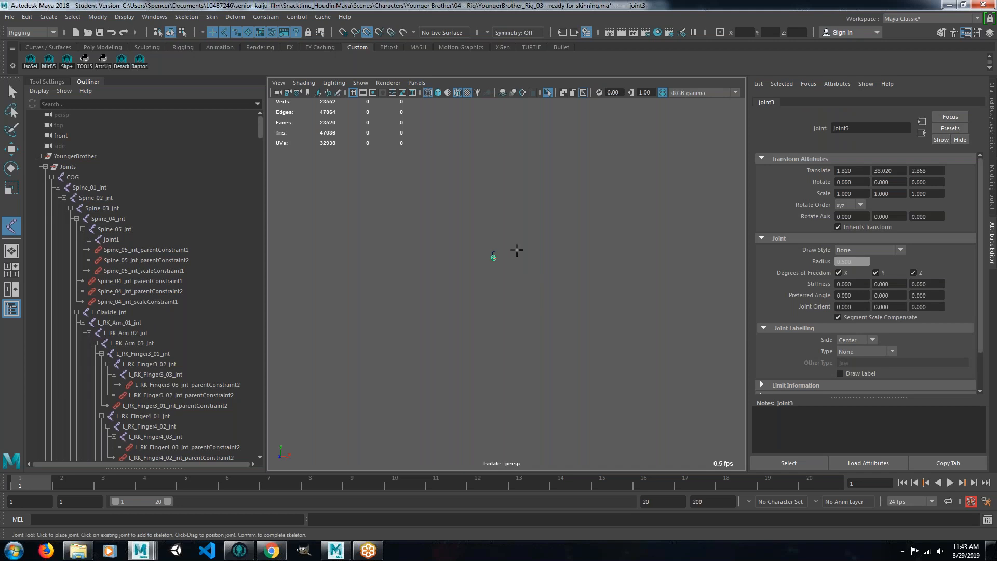
key(w)
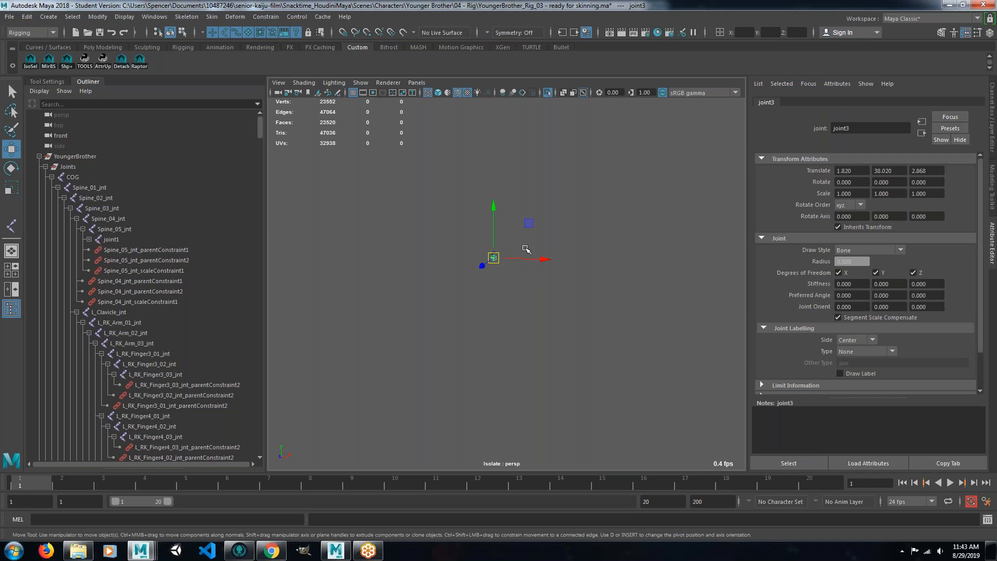
Clear the selection and turn off isolation to bring the whole character back into the viewport.
alt+drag(573, 307, 545, 312)
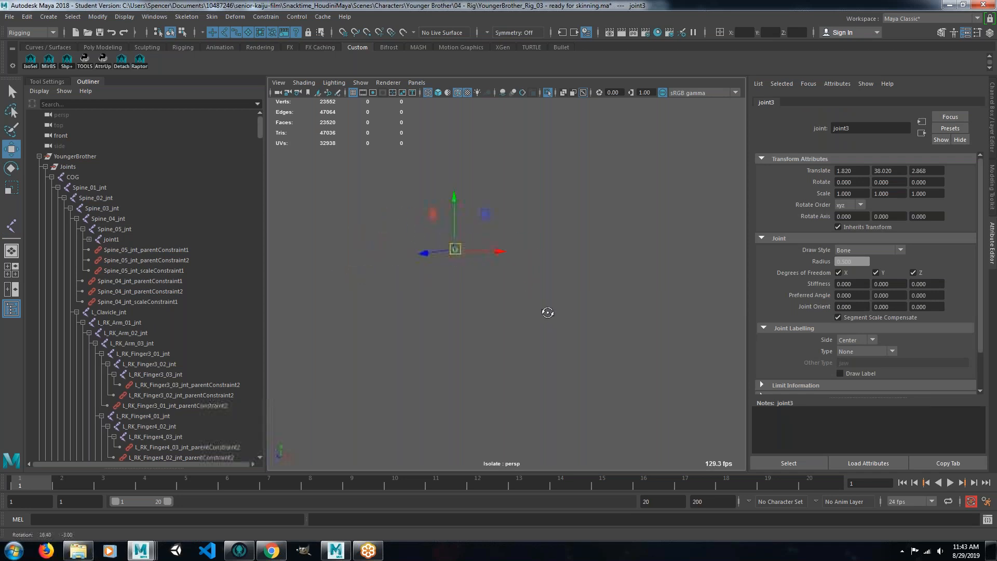
click(506, 295)
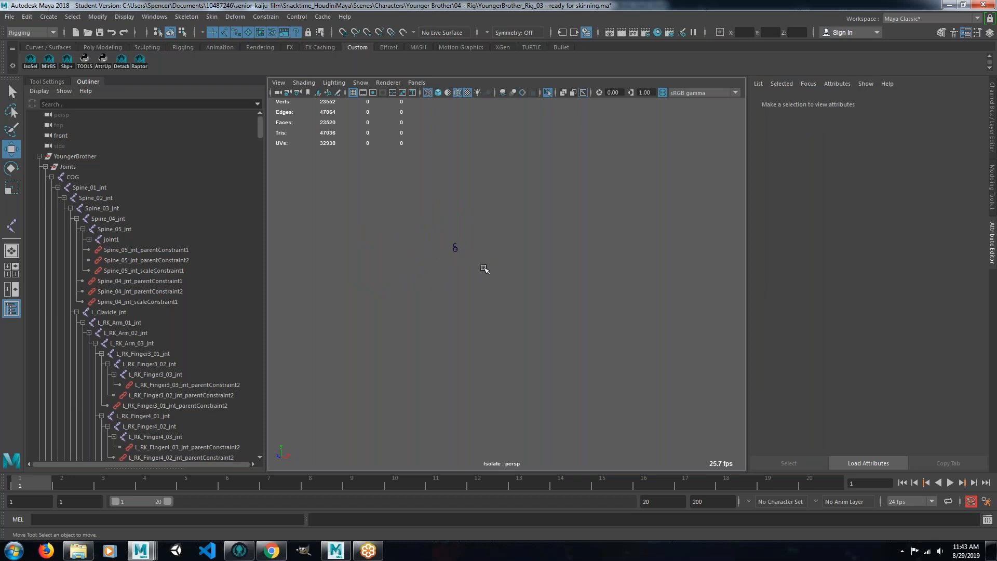
key(ctrl+1)
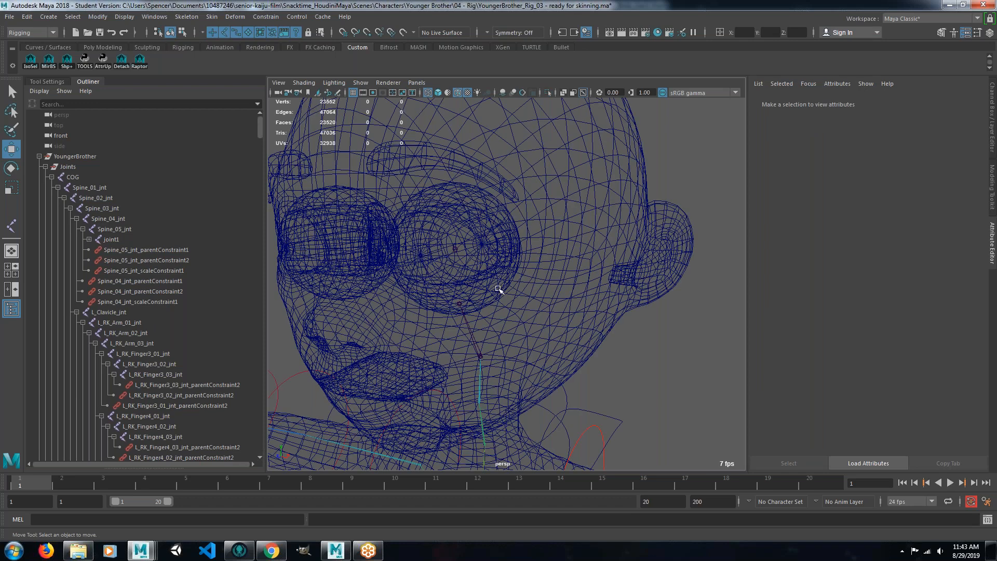
Set the new left eye joint's radius to 1 and clear the selection.
click(455, 249)
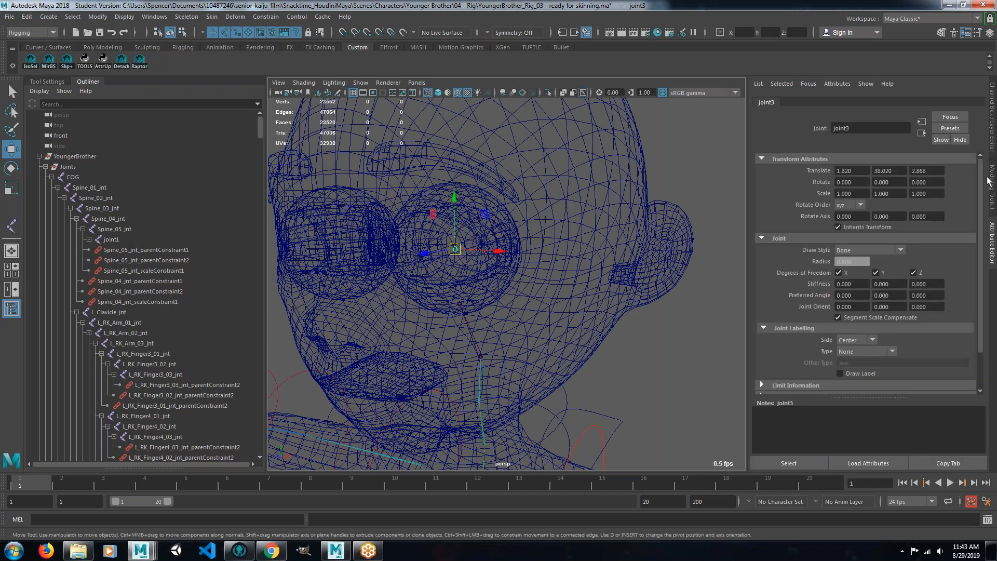
click(991, 119)
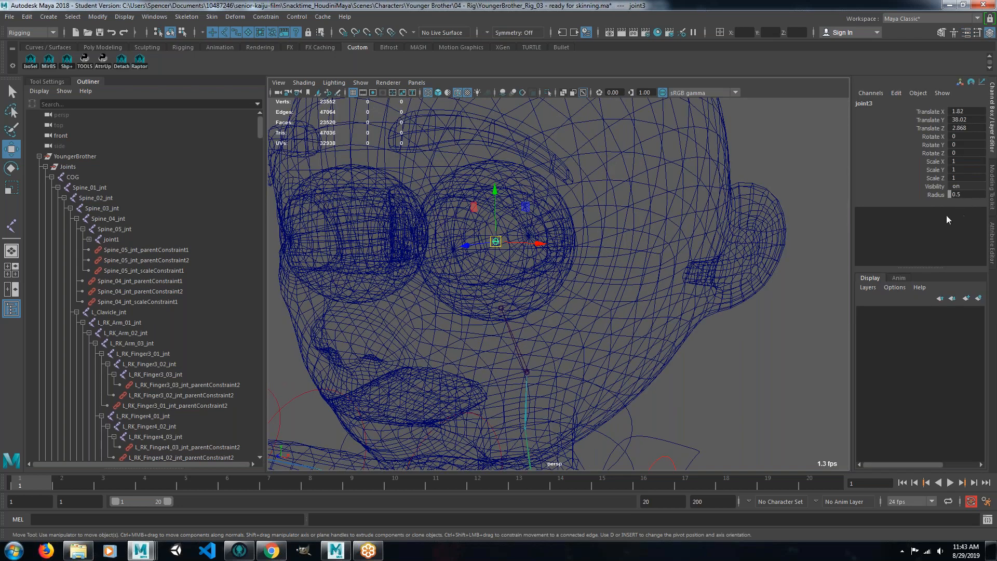
alt+drag(655, 246, 756, 241)
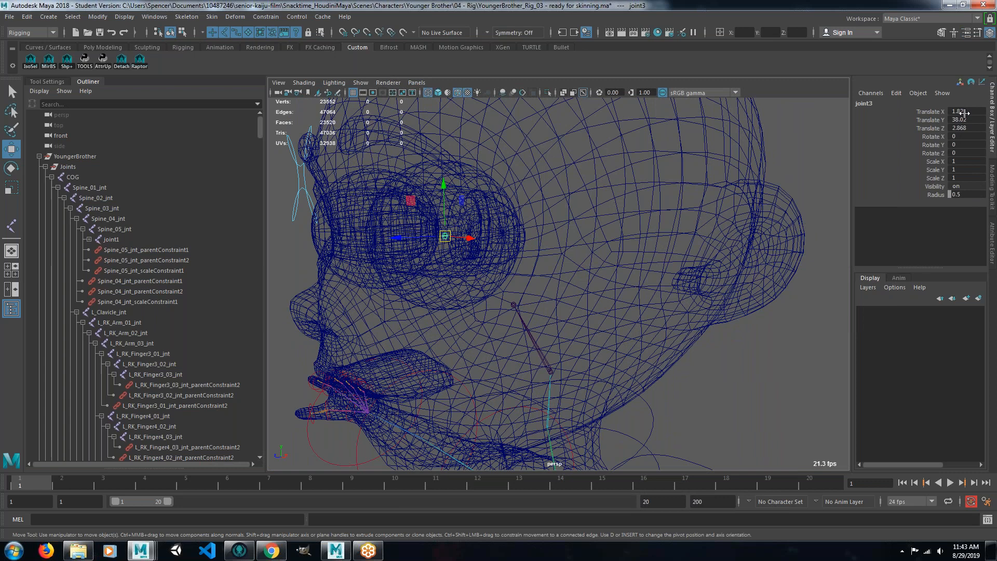
click(965, 195)
text(1)
key(Return)
scroll(623, 248, down, 1)
click(294, 221)
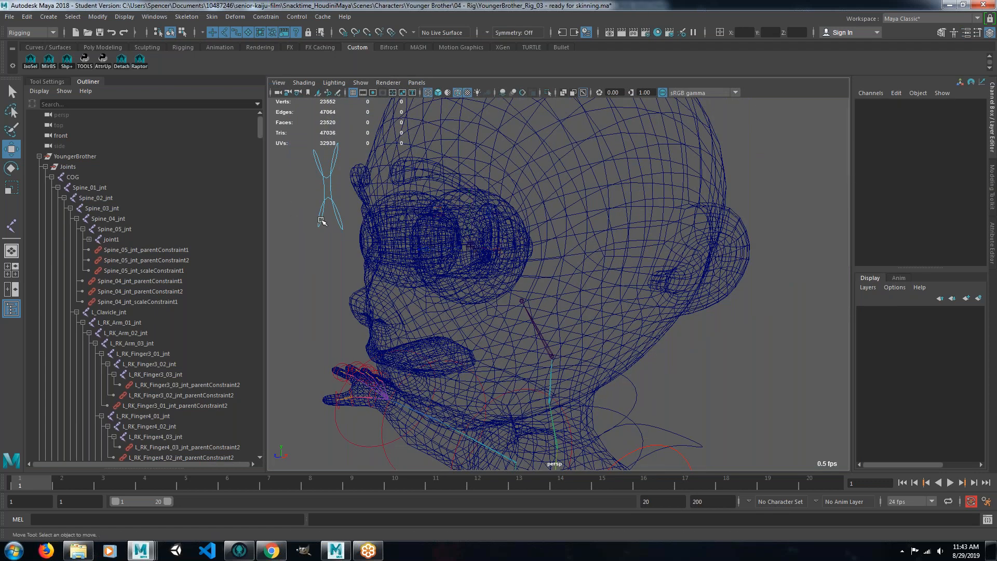
alt+drag(352, 217, 338, 202)
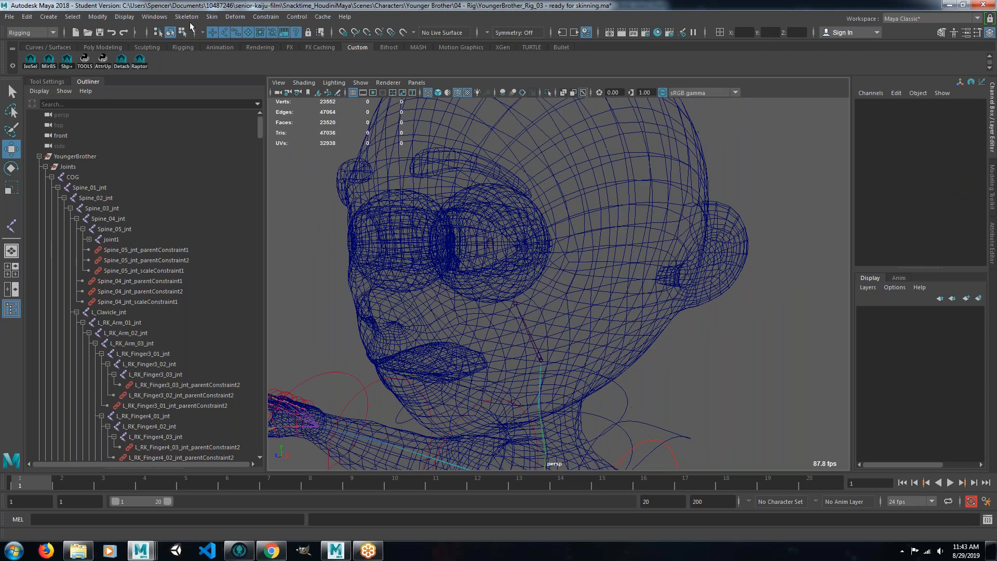
Set the joint display scale to 1.00.
click(125, 16)
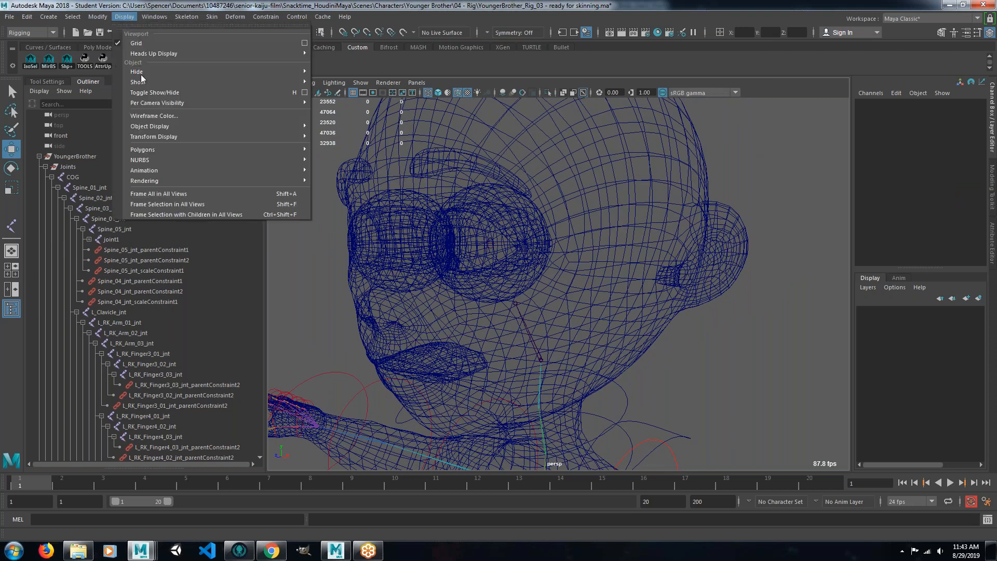
mouse_move(225, 183)
mouse_move(283, 171)
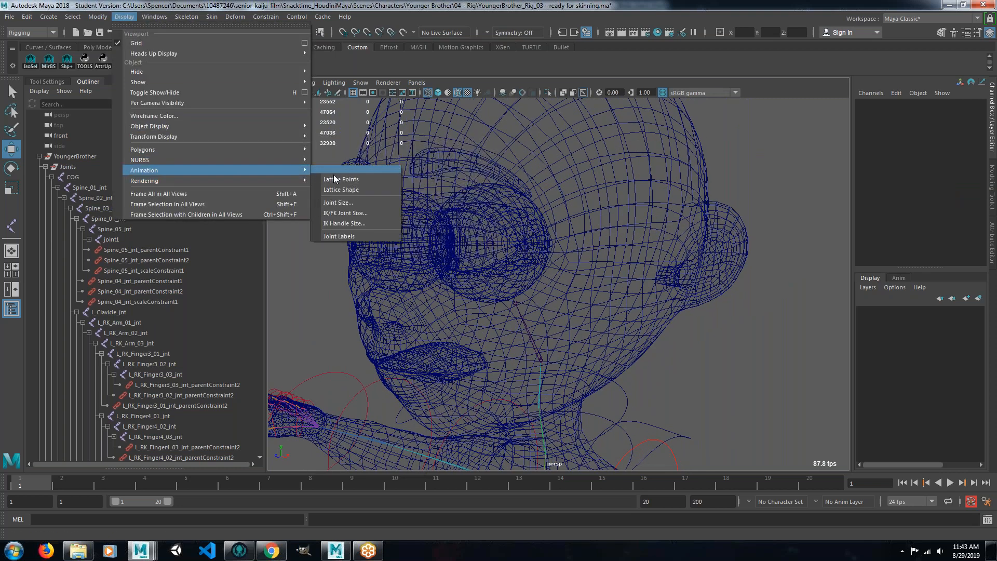
click(356, 200)
drag(372, 214, 330, 213)
text(1)
key(Return)
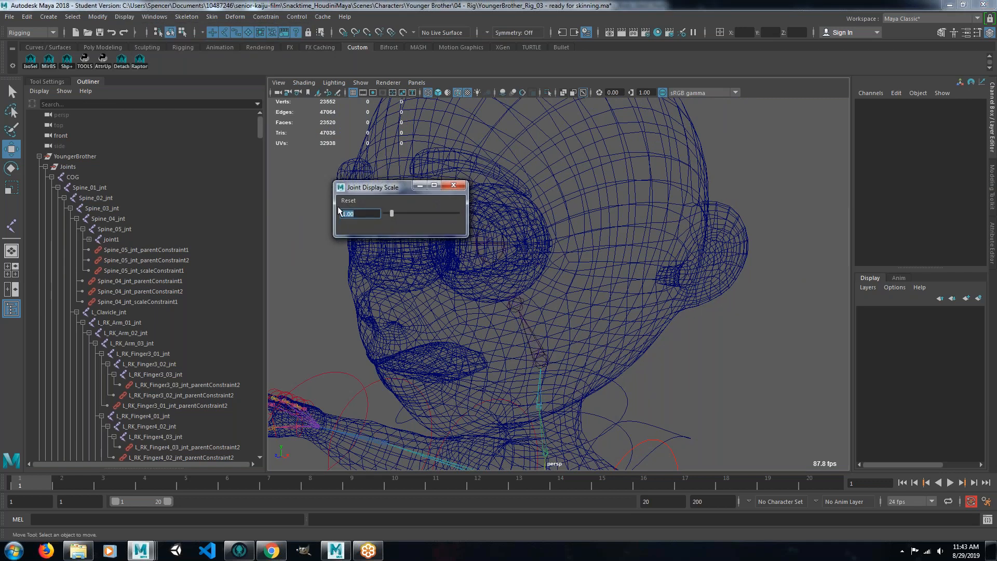
mouse_move(725, 365)
alt+mouse_down()
mouse_move(665, 370)
mouse_move(683, 363)
mouse_move(729, 374)
alt+mouse_up()
click(453, 185)
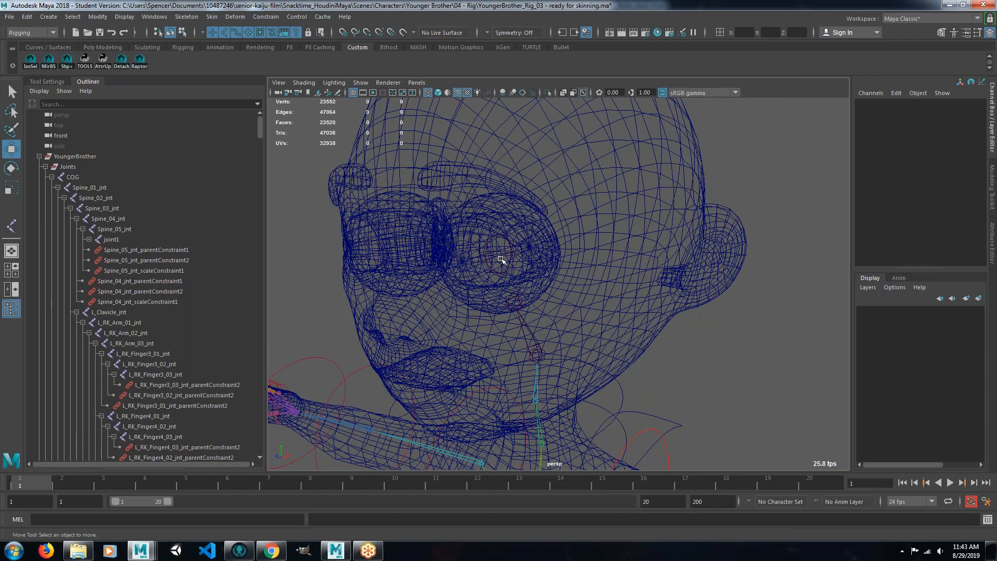
Set the left eye joint's radius to 0.5 and clear the selection.
click(506, 267)
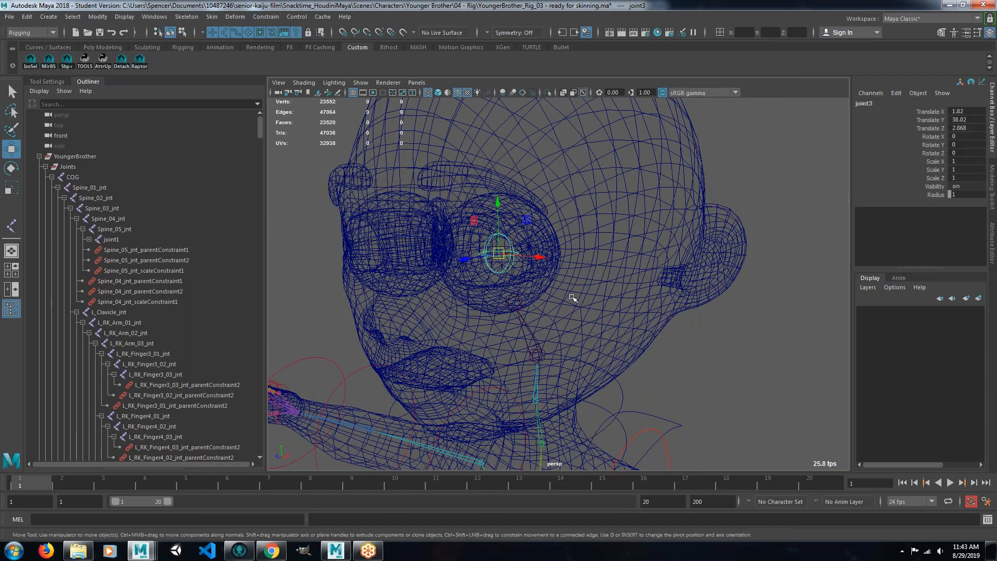
double_click(962, 195)
text(0.5)
key(Return)
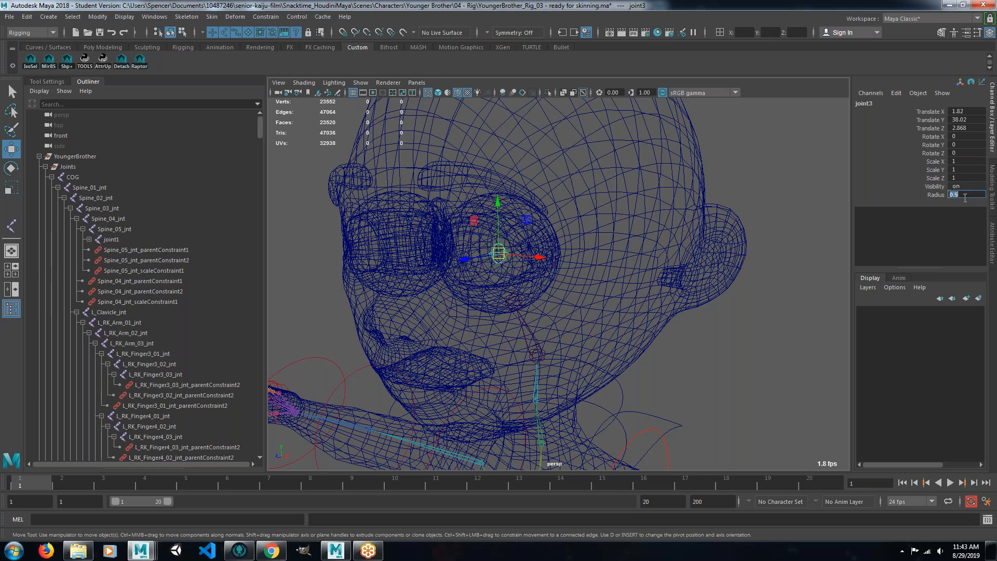
alt+drag(675, 348, 713, 341)
click(695, 347)
click(362, 84)
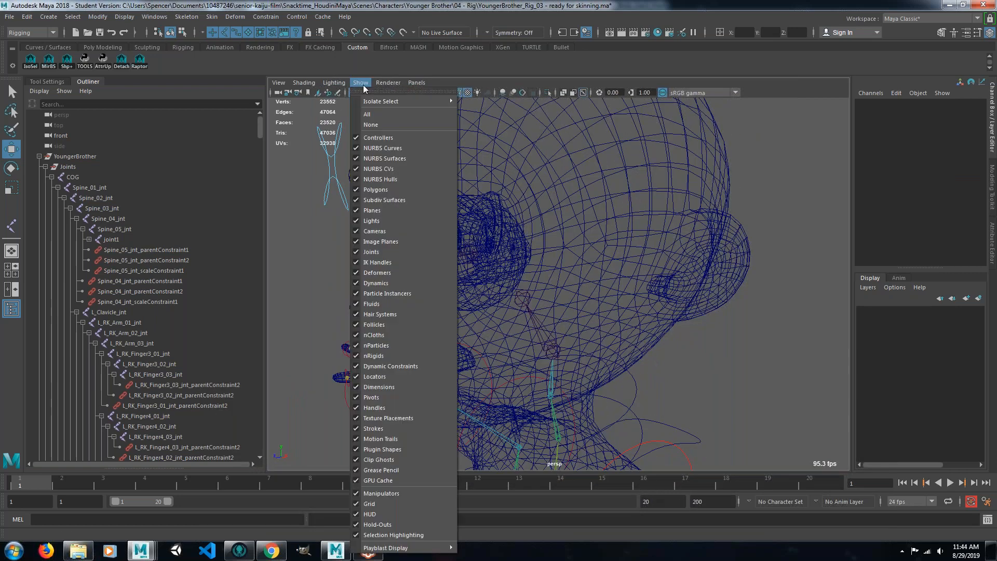
mouse_move(304, 83)
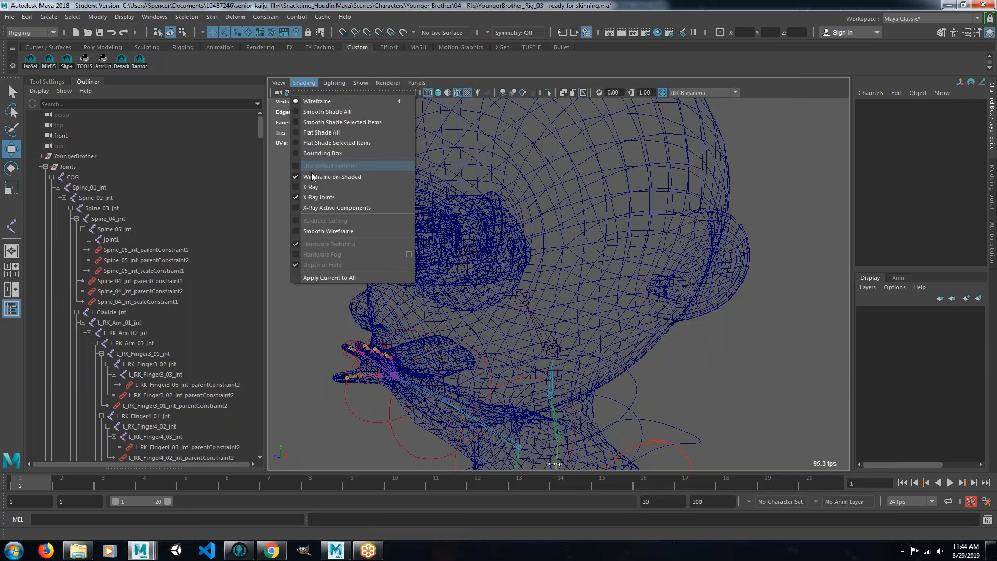
click(306, 303)
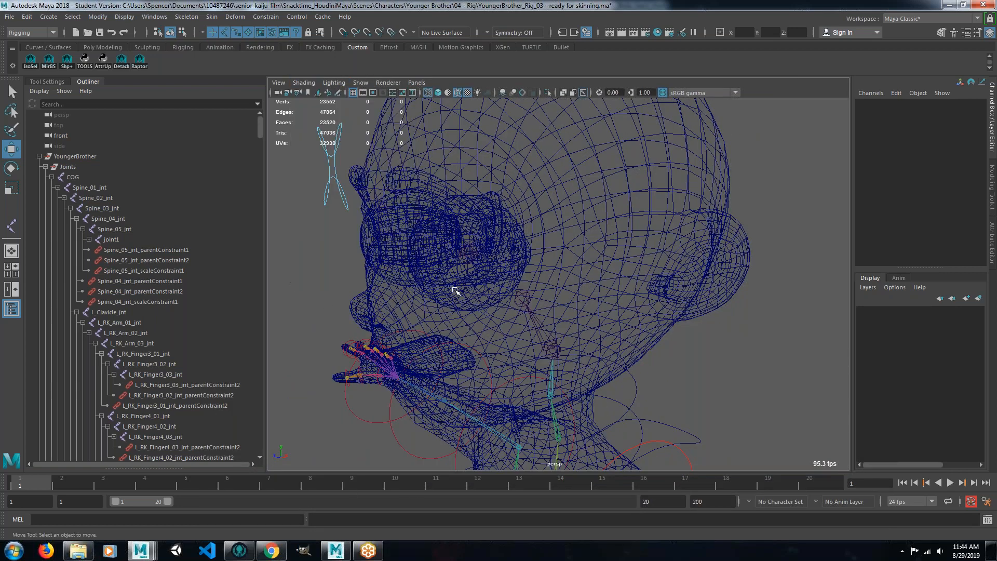
Switch the viewport to shaded display and rename the left eye joint L_Eye_jnt.
key(5)
alt+drag(475, 249, 140, 310)
click(494, 250)
key(f)
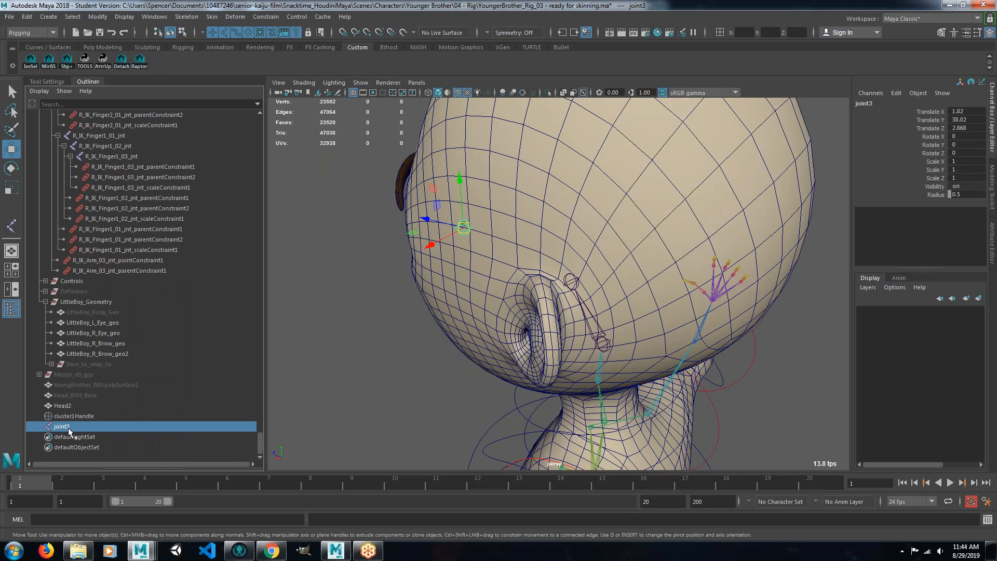
double_click(68, 426)
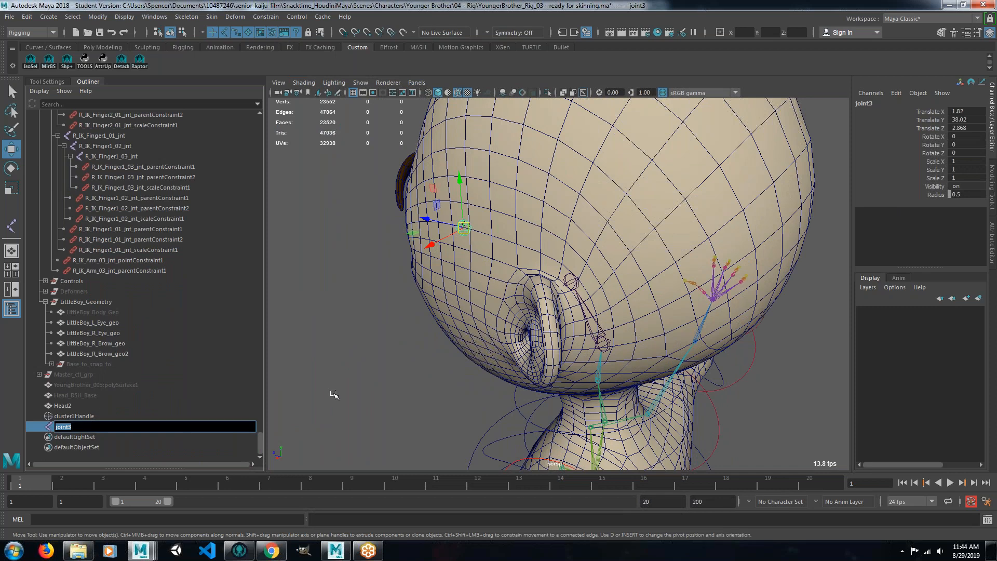
text(L_Eye_)
key(Return)
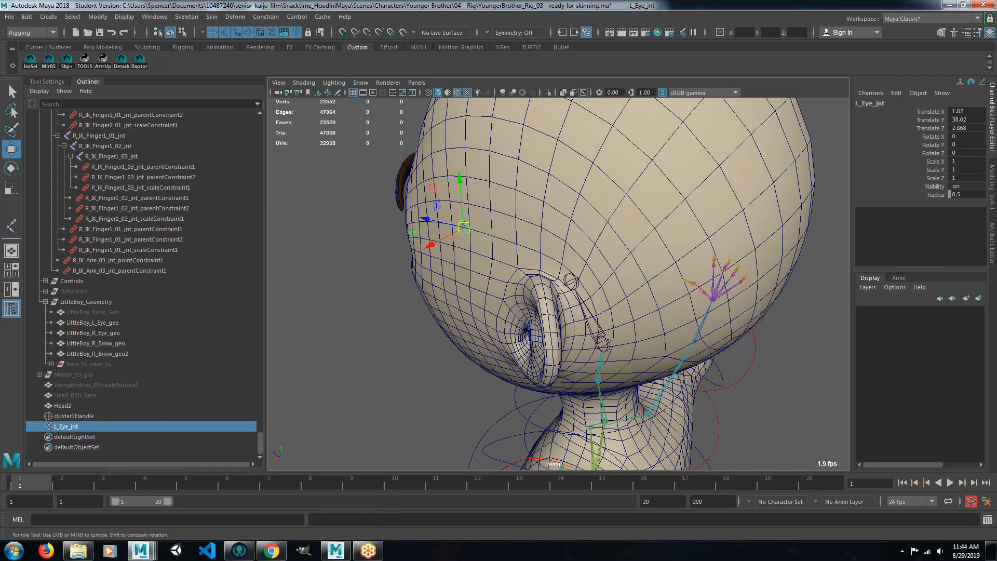
Parent L_Eye_jnt under the head joint joint1 and clear the selection.
alt+drag(571, 312, 608, 306)
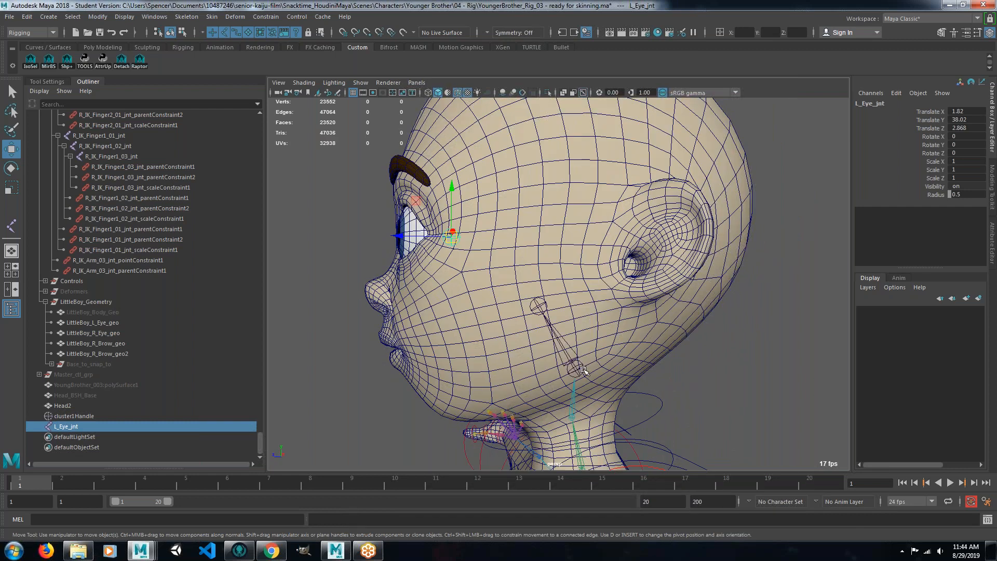
click(582, 368)
key(p)
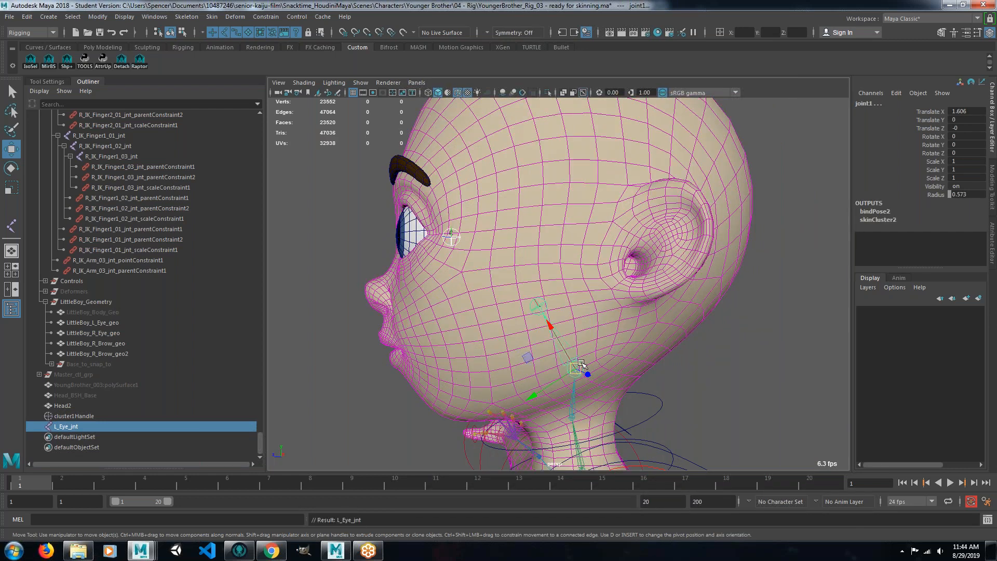
alt+drag(571, 322, 630, 285)
click(694, 325)
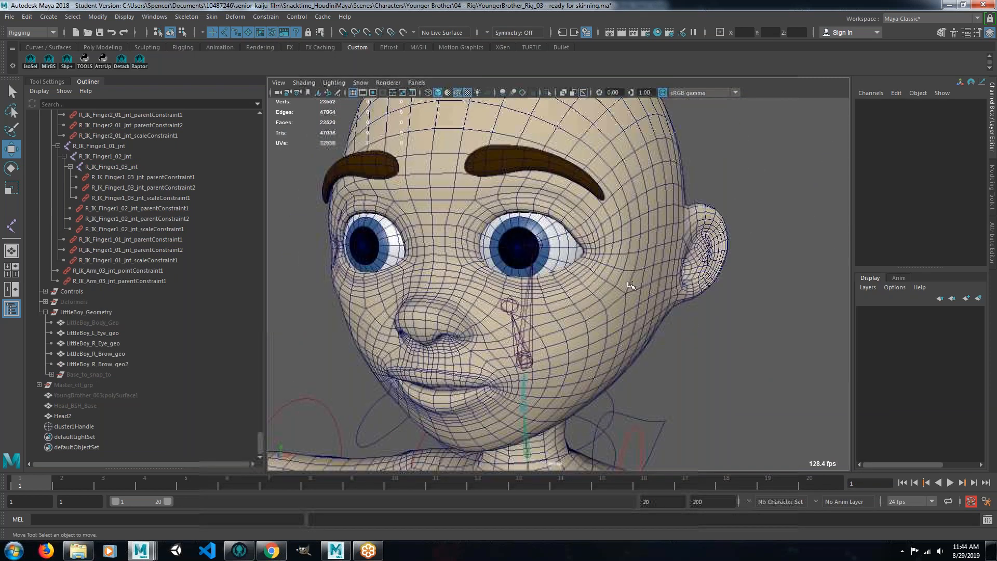
alt+drag(479, 254, 584, 297)
click(451, 250)
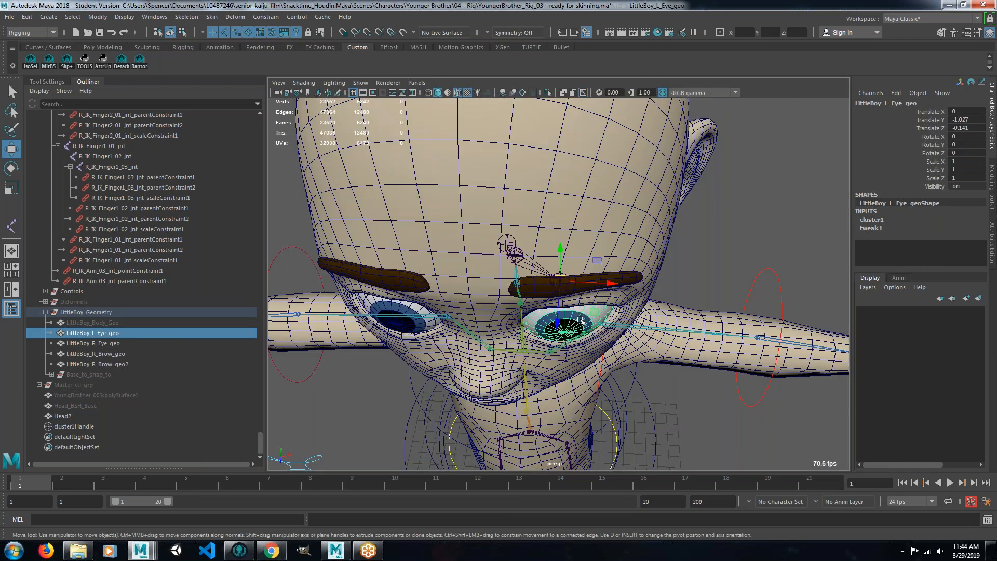
click(697, 260)
click(560, 326)
mouse_move(514, 269)
alt+mouse_down()
mouse_move(520, 296)
mouse_move(526, 283)
alt+mouse_up()
click(623, 266)
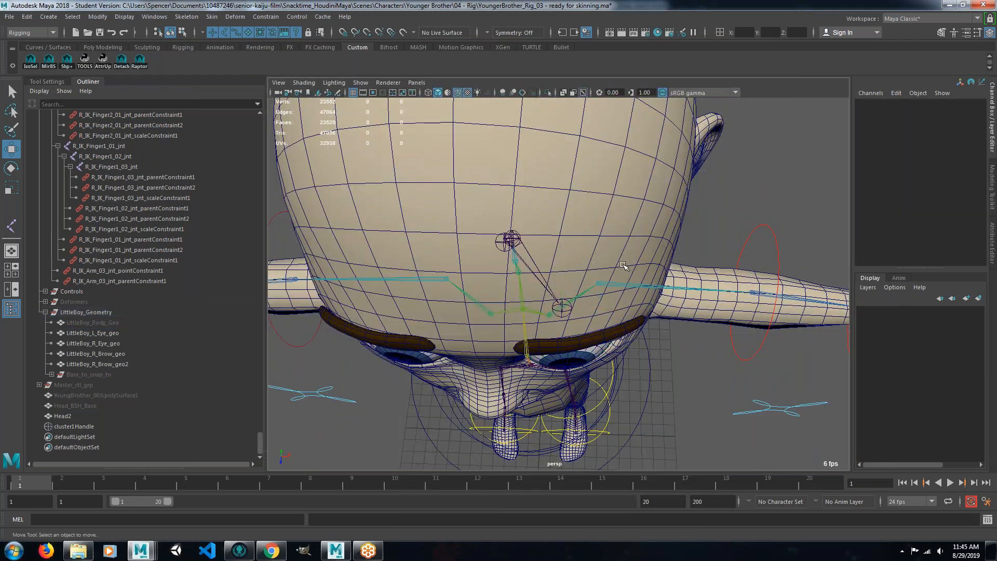
click(584, 354)
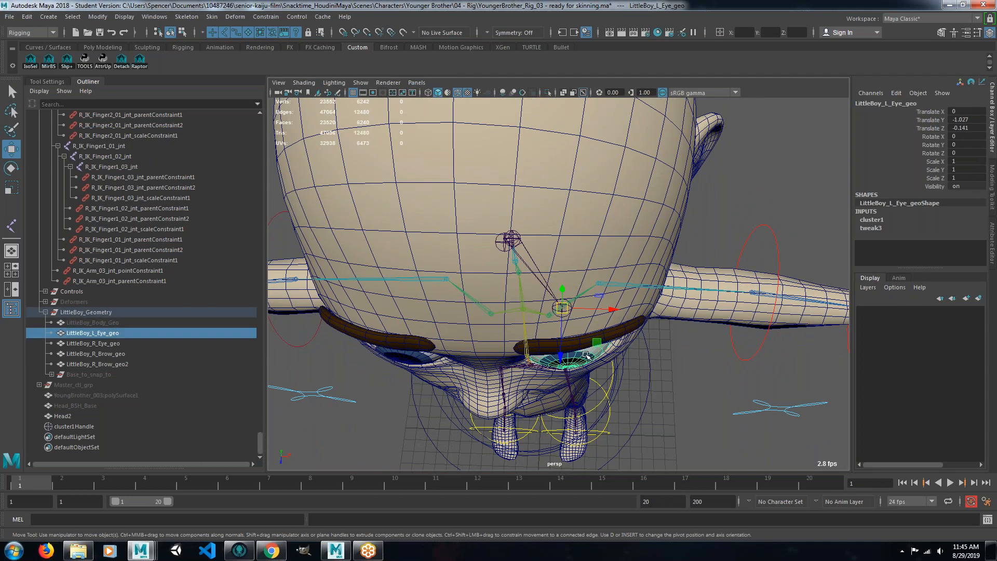
key(e)
drag(597, 338, 594, 340)
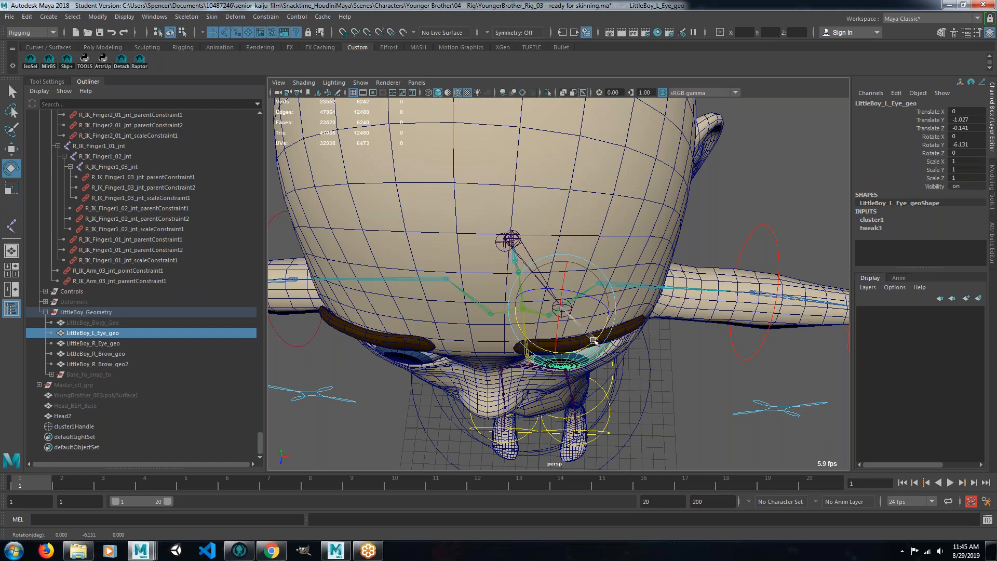
key(ctrl+z)
In the wireframe top view, rotate the left eye geometry to about -7.04 degrees in Y so its mesh lines up straight with the grid.
alt+drag(594, 340, 519, 358)
key(space)
key(space)
key(4)
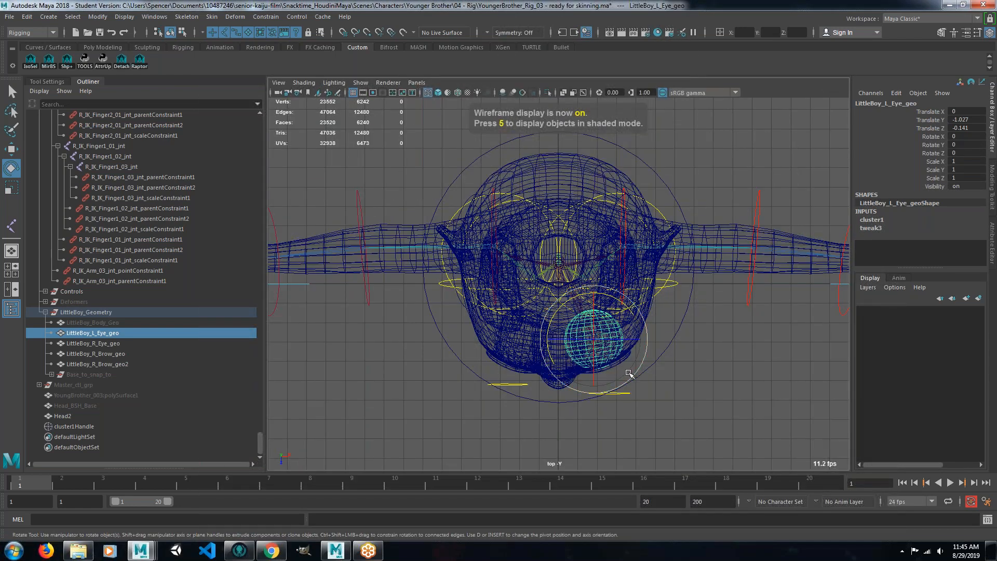
scroll(626, 392, up, 4)
alt+middle_drag(671, 406, 630, 319)
scroll(629, 319, up, 2)
alt+right_drag(630, 319, 779, 400)
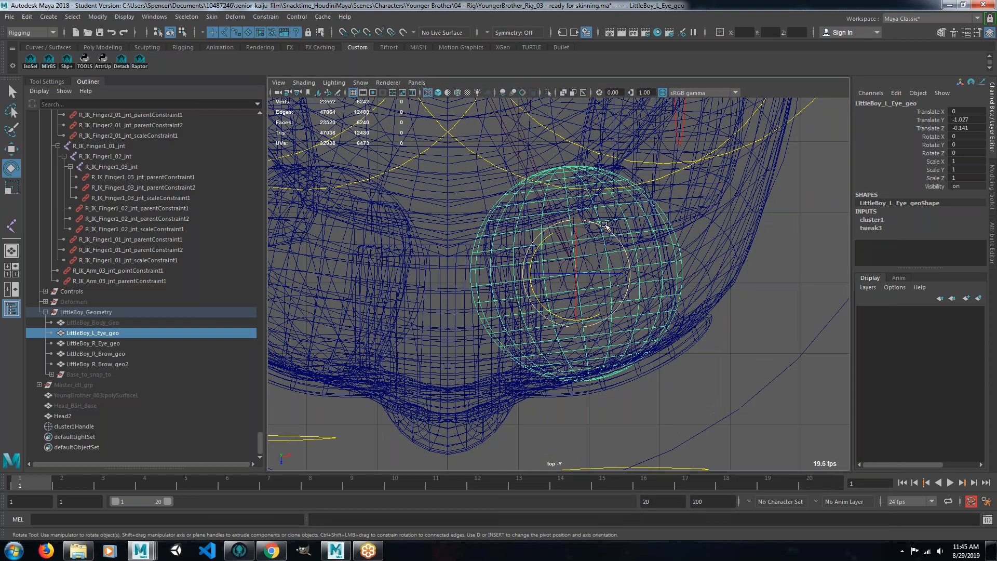
drag(613, 234, 741, 142)
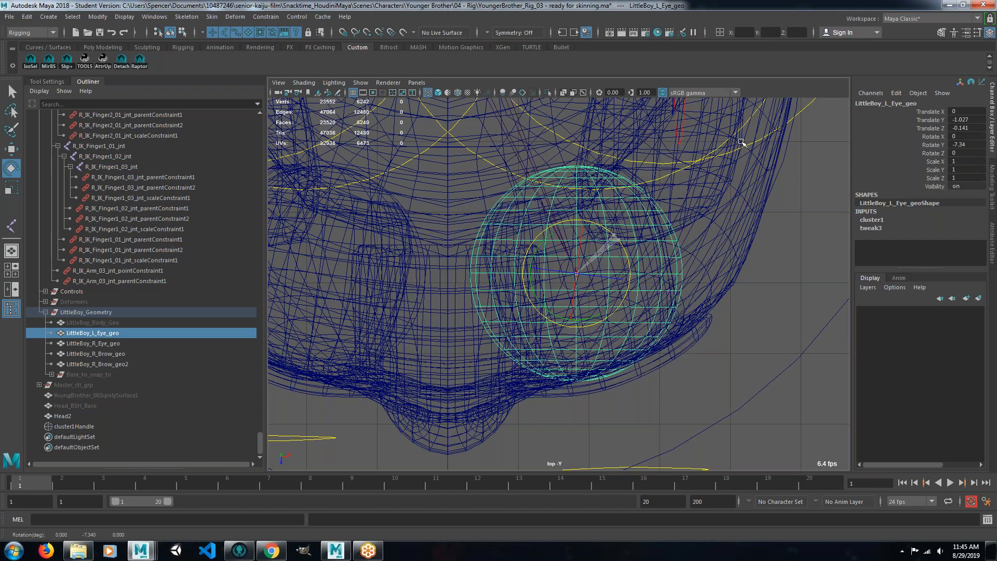
drag(742, 142, 741, 141)
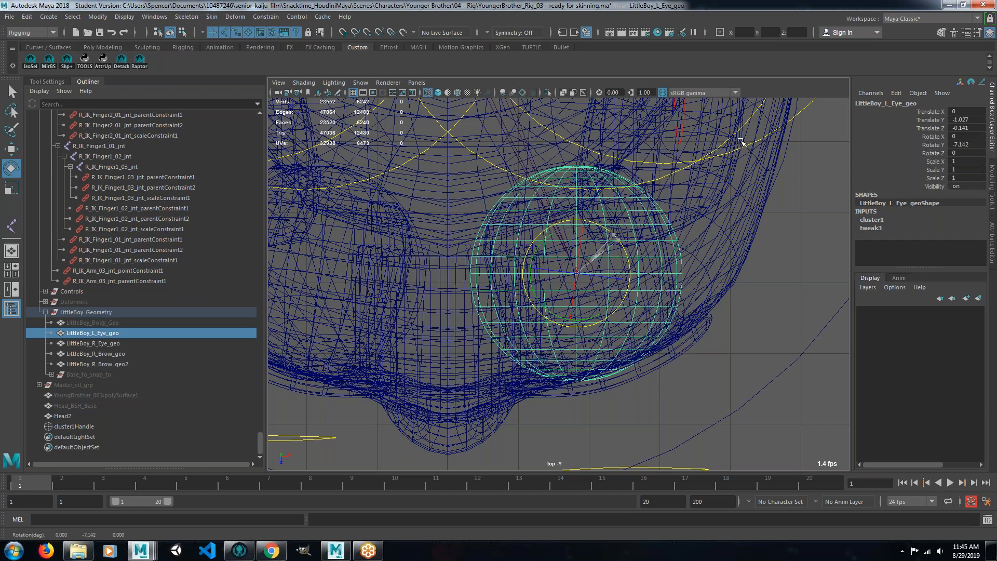
drag(741, 141, 848, 56)
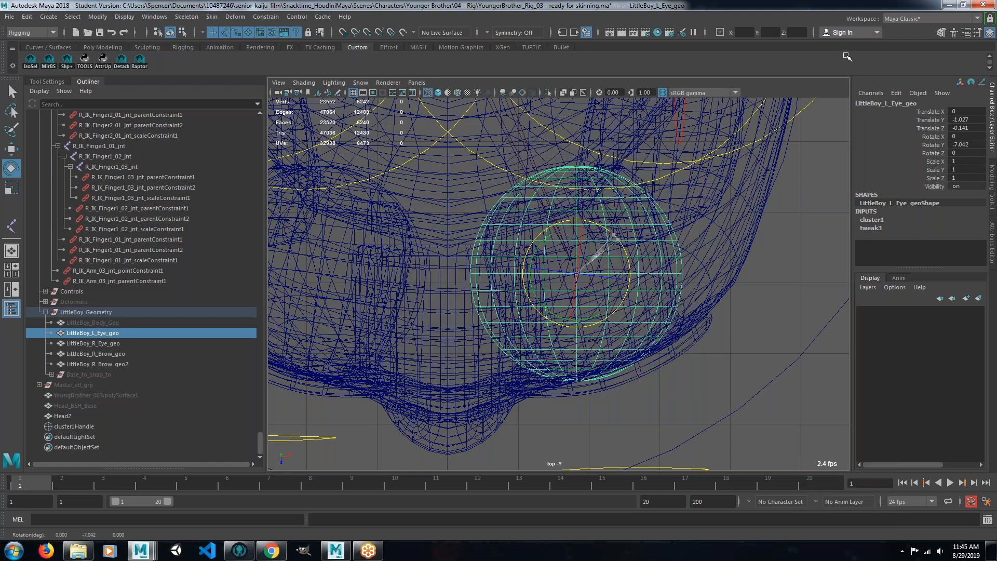
drag(847, 56, 848, 57)
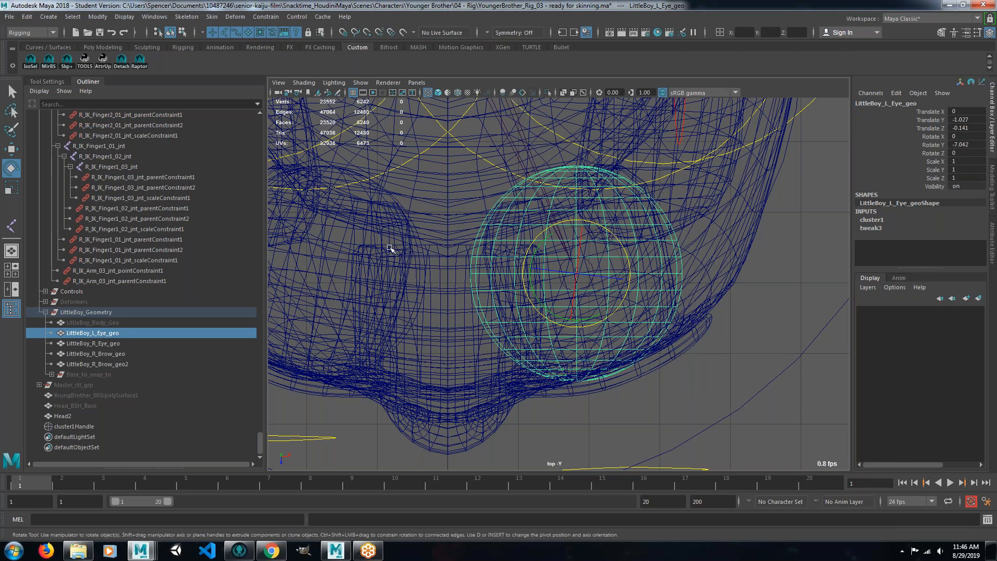
Rotate the right eye geometry to about 7.04 degrees in Y to match the left eye, and clear the selection.
click(329, 276)
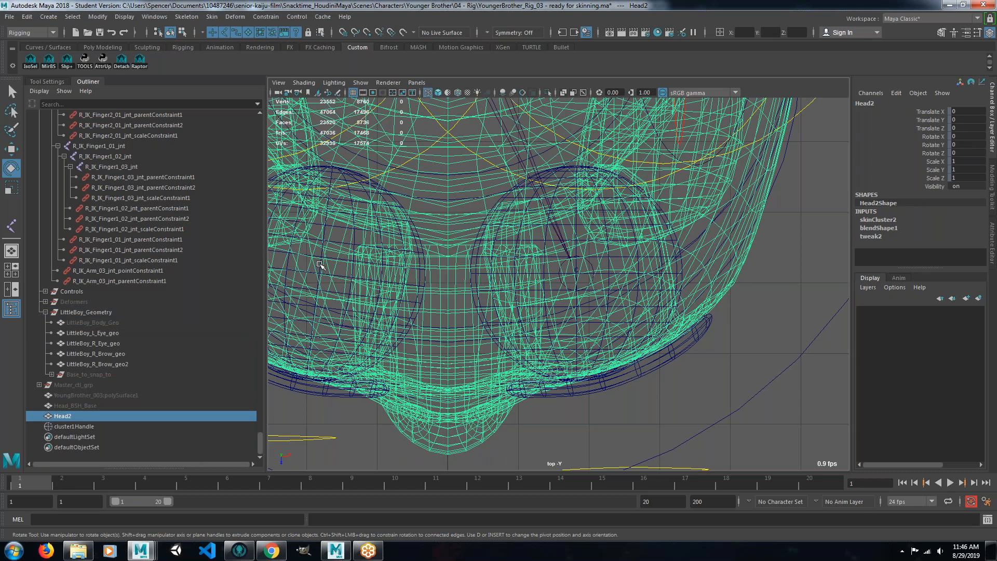
click(328, 266)
alt+middle_drag(473, 294, 571, 317)
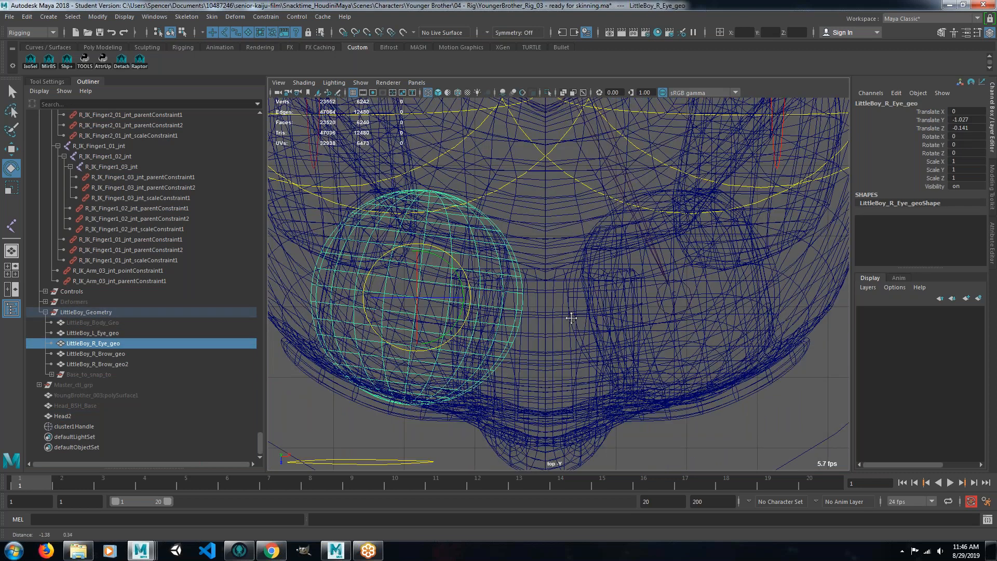
drag(487, 312, 944, 177)
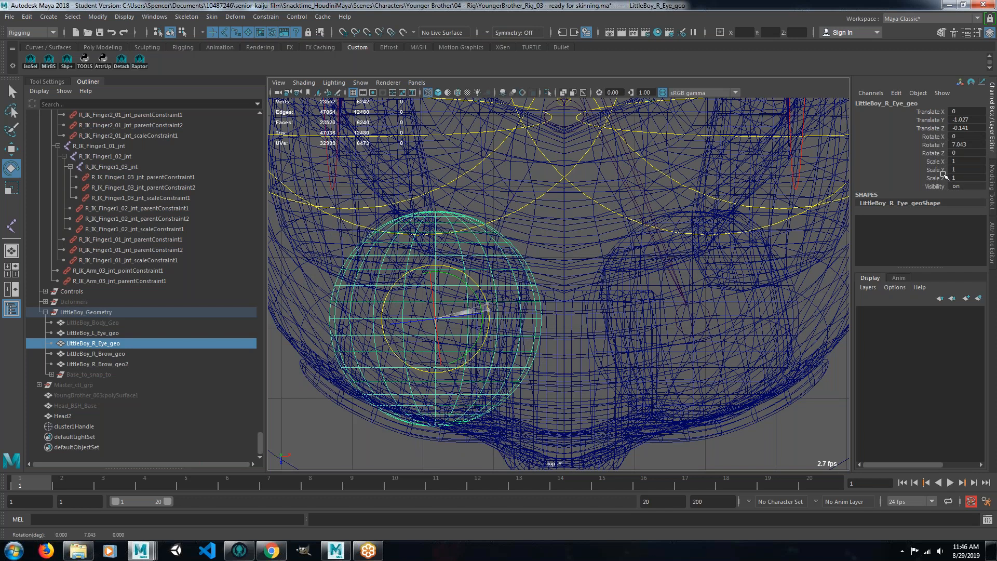
drag(944, 176, 943, 175)
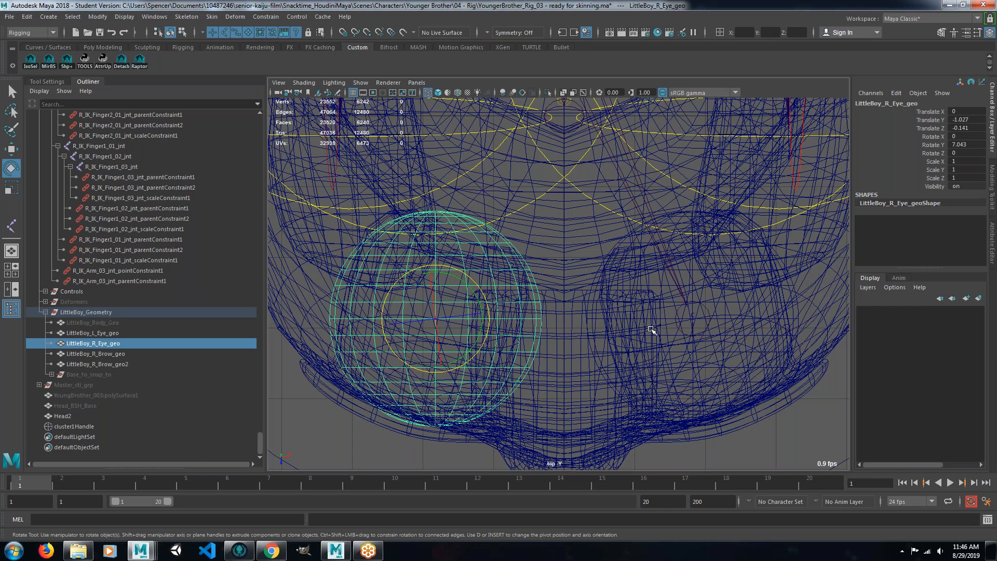
click(761, 457)
In the perspective view, freeze only the rotation of both eye geometries, leaving translate, scale and joint orient out.
key(space)
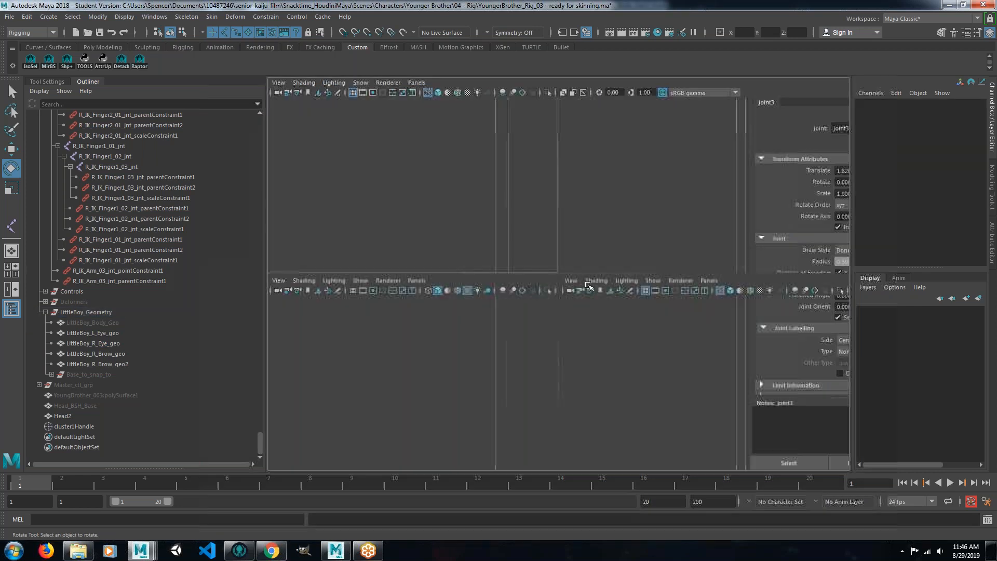
key(space)
alt+drag(650, 166, 582, 246)
alt+right_drag(672, 316, 512, 234)
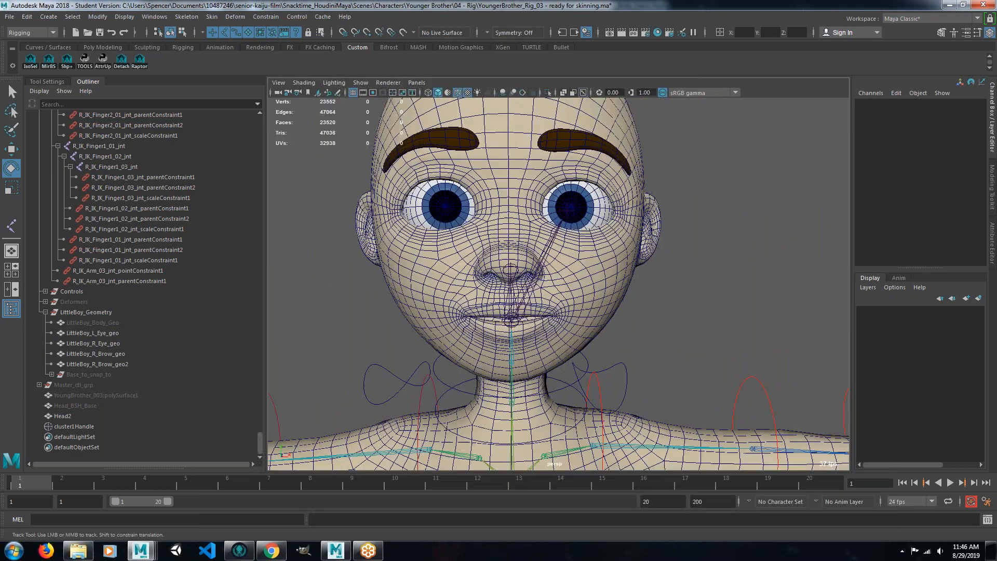
alt+middle_drag(512, 235, 534, 300)
alt+right_drag(415, 276, 606, 269)
click(606, 269)
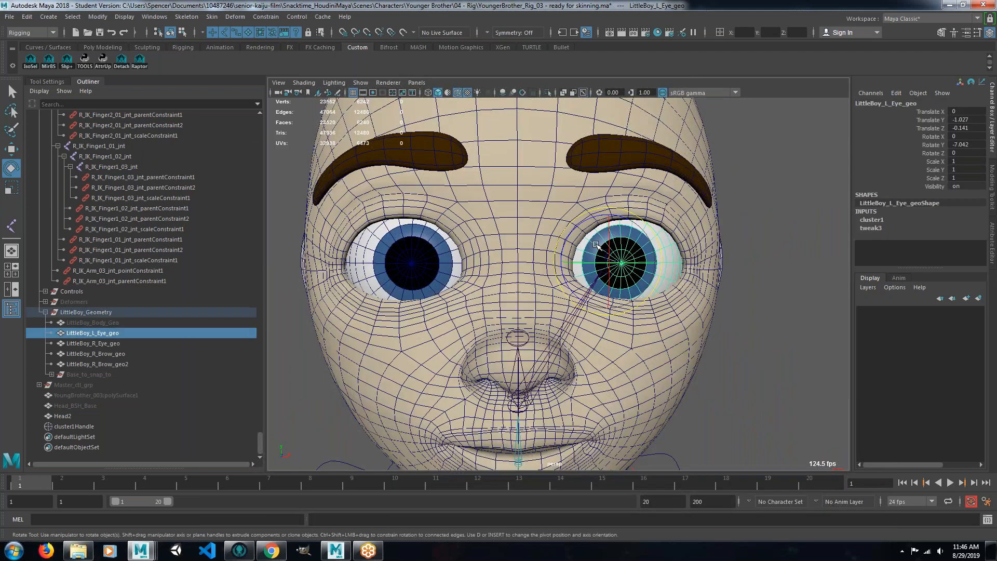
shift+click(422, 252)
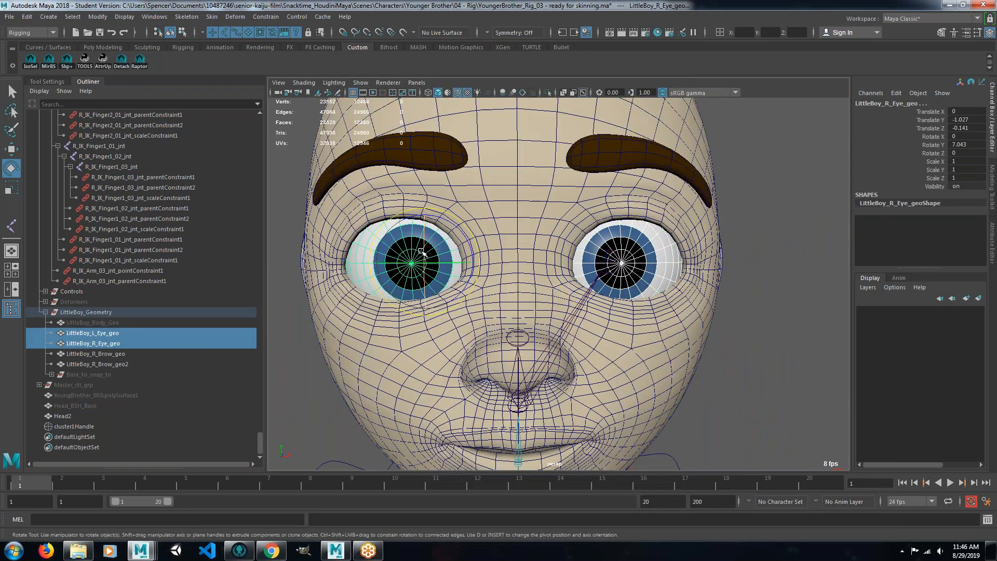
click(97, 17)
click(206, 63)
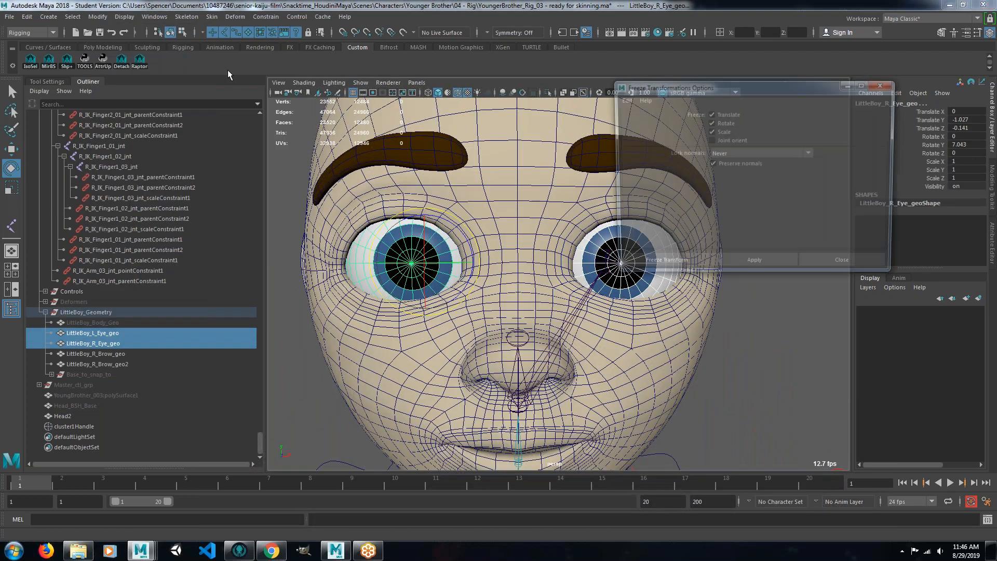
click(748, 266)
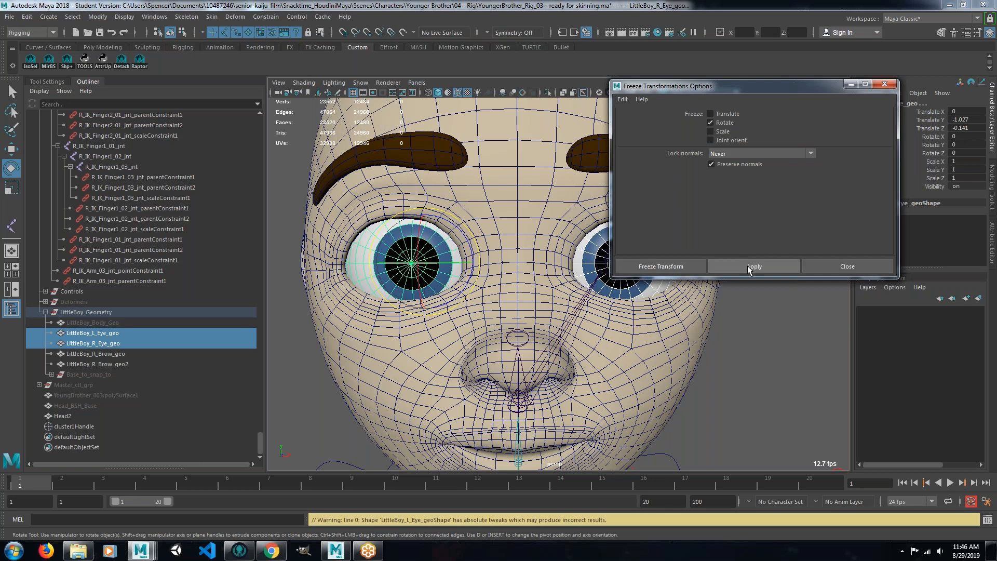
click(850, 85)
Examine the placement of L_Eye_jnt inside the left eye from above and from the side.
alt+drag(760, 250, 597, 326)
click(584, 330)
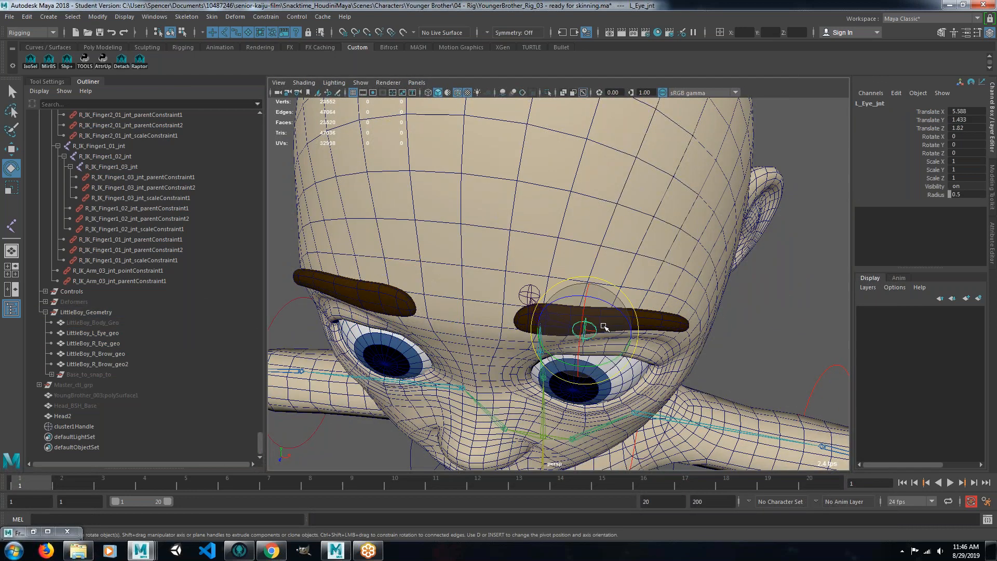
key(w)
scroll(646, 310, up, 5)
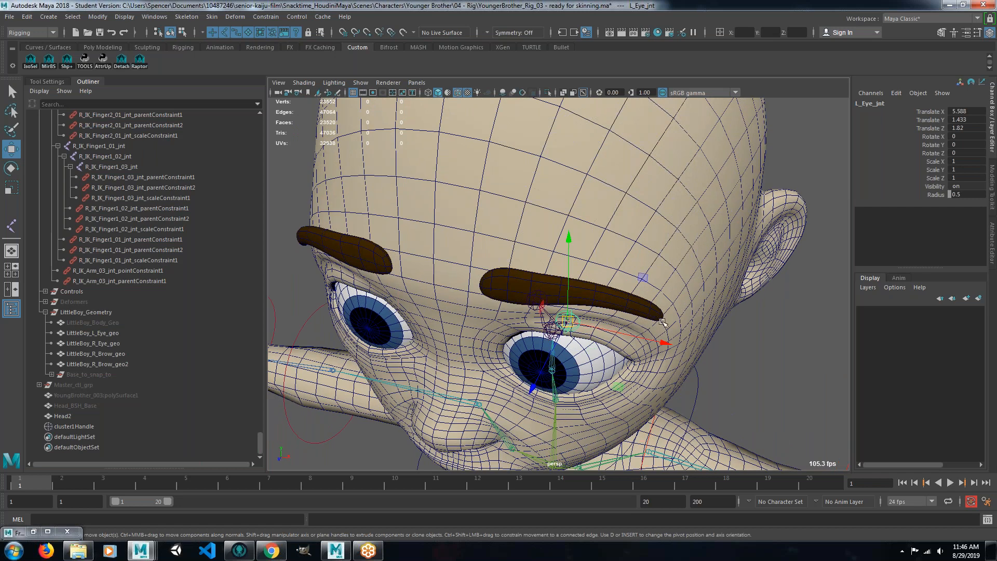
alt+drag(647, 311, 715, 319)
alt+drag(664, 342, 685, 314)
alt+right_drag(730, 329, 691, 327)
alt+drag(690, 327, 527, 257)
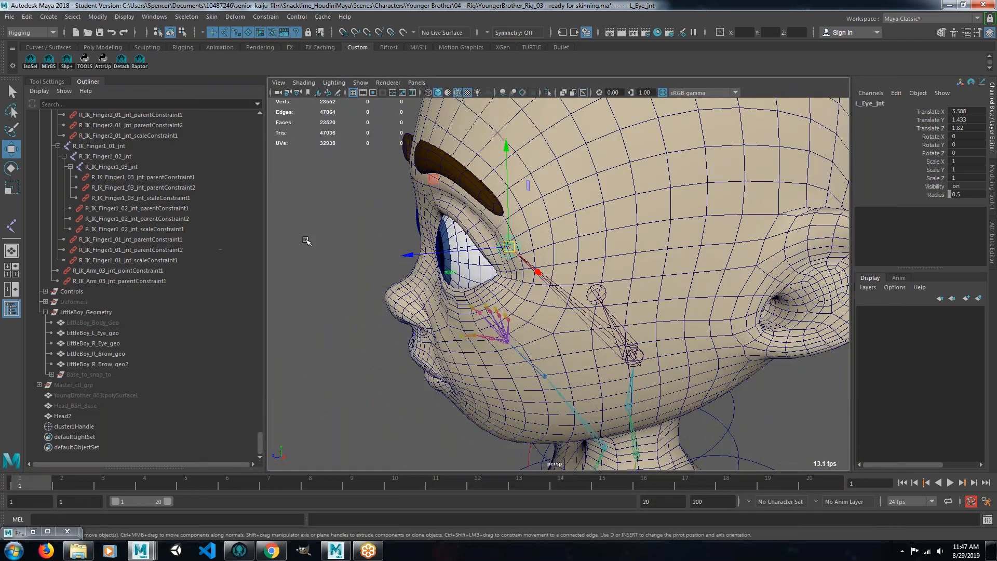
Mirror L_Eye_jnt to the opposite eye with the existing mirror settings and check its position from the front.
click(374, 245)
click(515, 241)
click(187, 17)
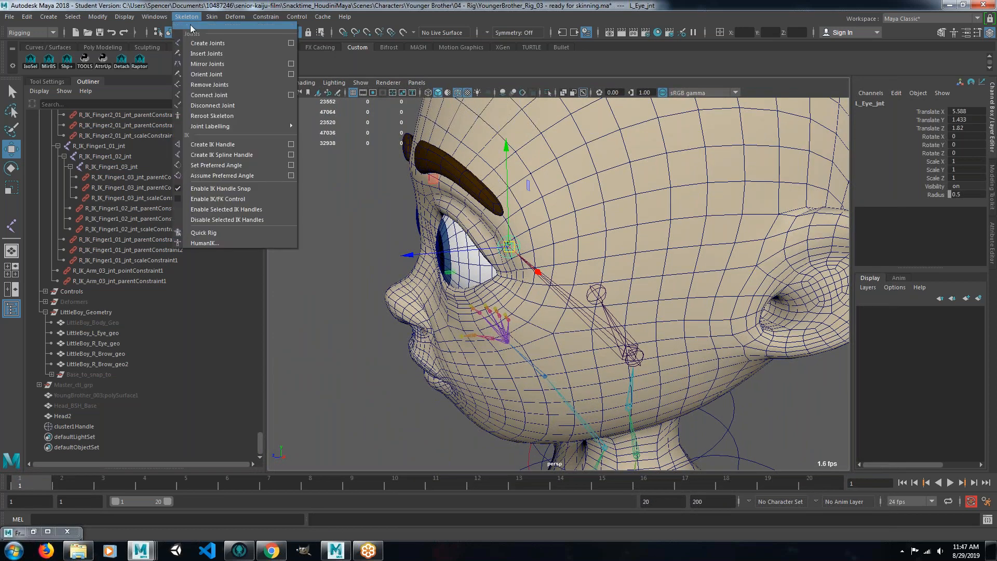
click(205, 64)
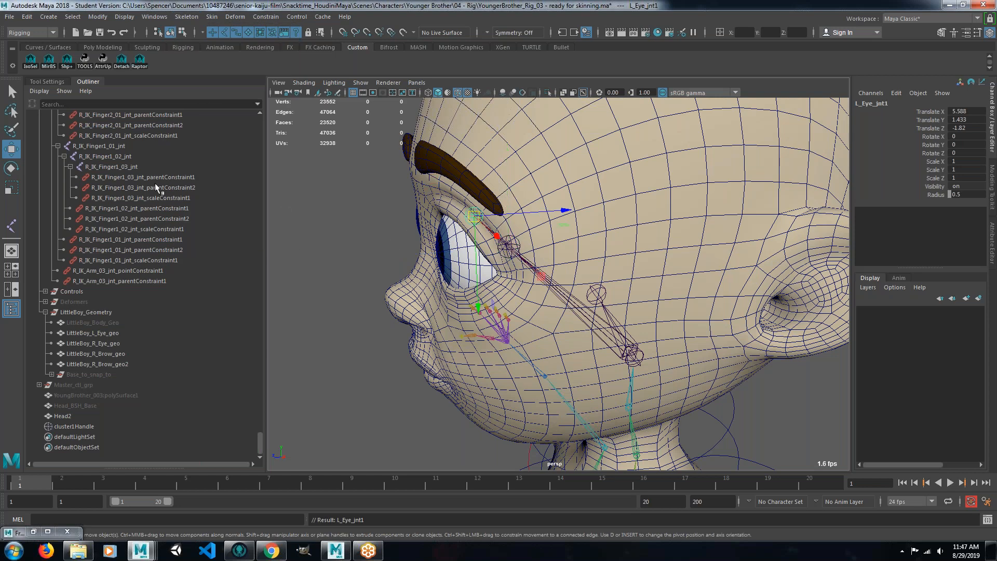
key(f)
alt+drag(404, 291, 506, 290)
click(428, 235)
click(429, 235)
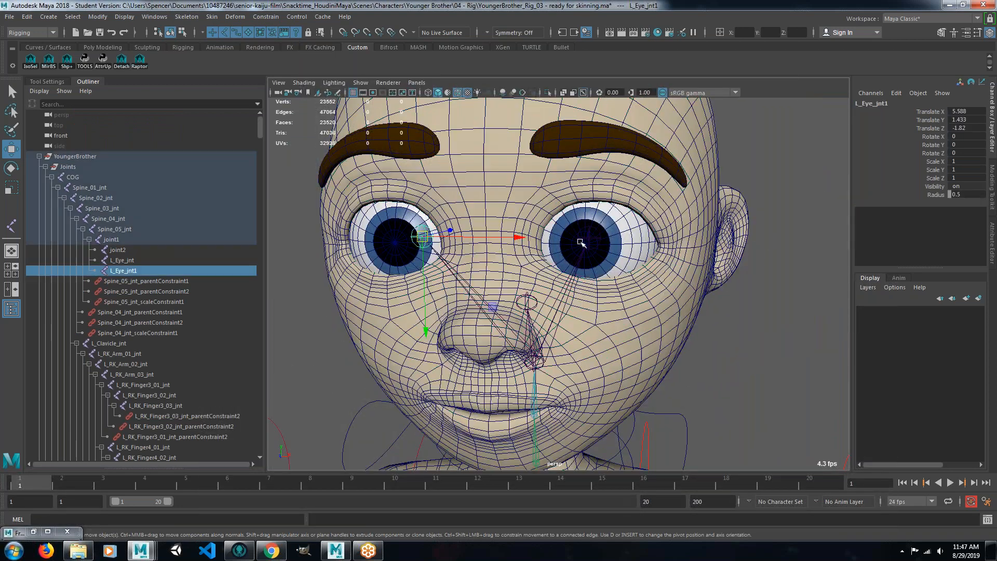
Try rotating both eye joints together to test the mirrored behaviour, and undo the test rotation.
shift+click(589, 238)
key(e)
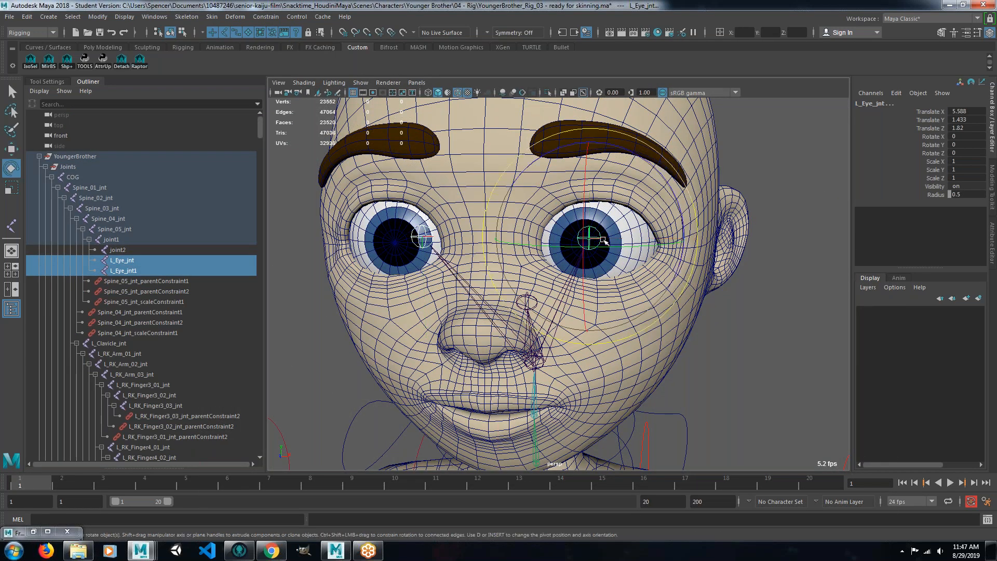
drag(645, 180, 657, 191)
key(ctrl+z)
key(ctrl+z)
key(ctrl+z)
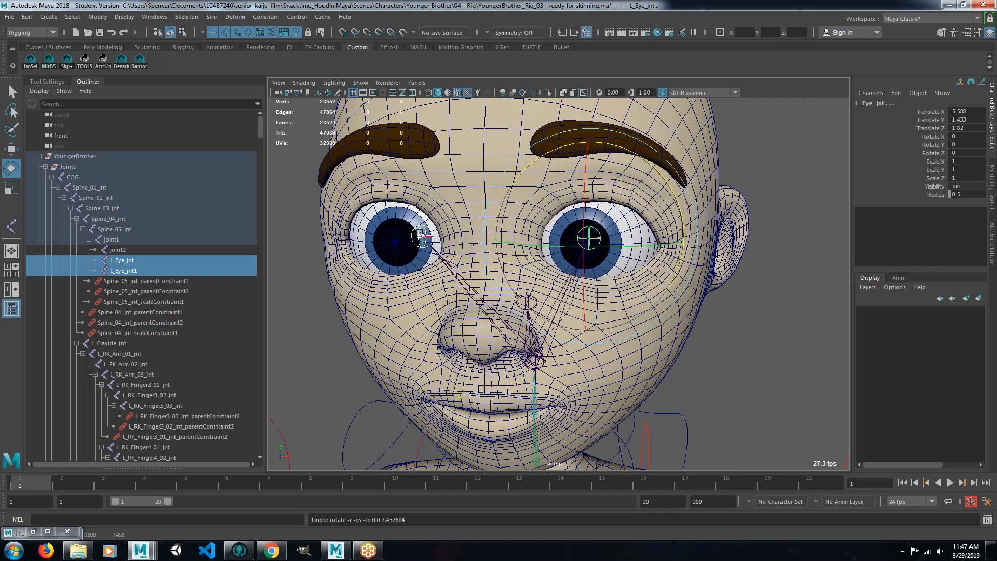
Undo the mirroring of the eye joint, returning to L_Eye_jnt as the selection.
ctrl+click(421, 236)
alt+drag(420, 237, 351, 447)
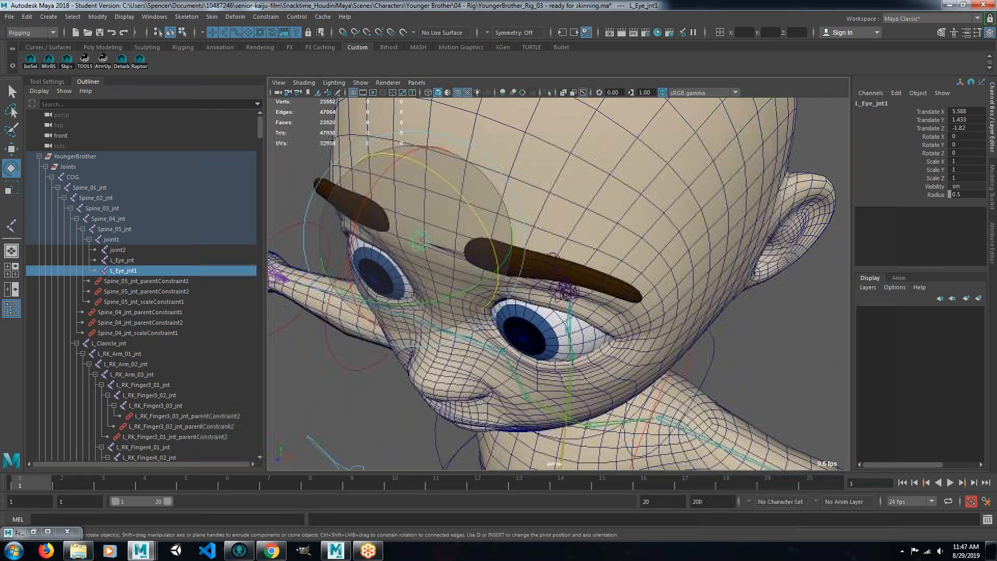
key(ctrl+z)
key(ctrl+z)
key(ctrl+z)
key(ctrl+z)
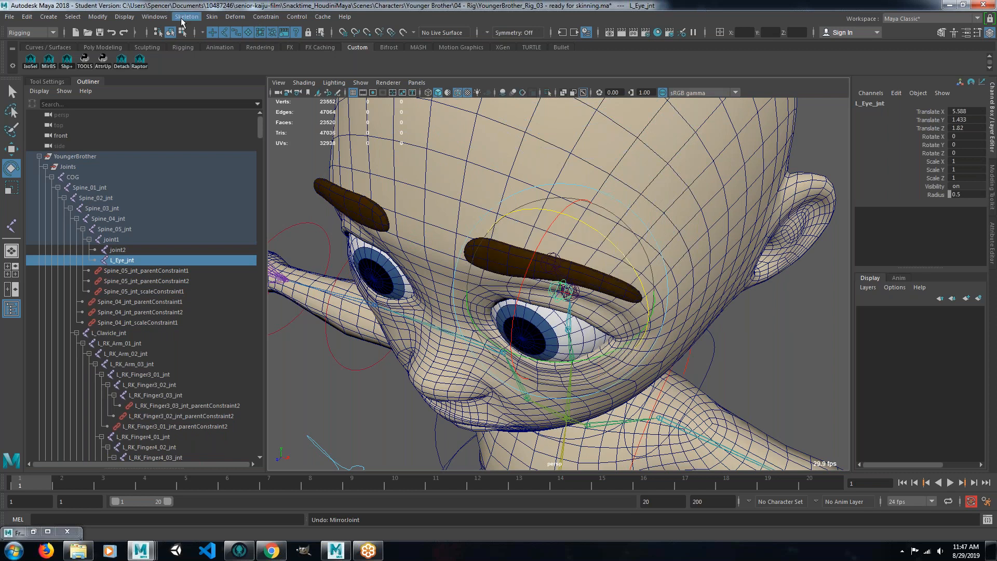
Mirror L_Eye_jnt across YZ with the Behavior function, replacing L_ with R_ in the duplicated joint's name.
click(183, 16)
click(296, 67)
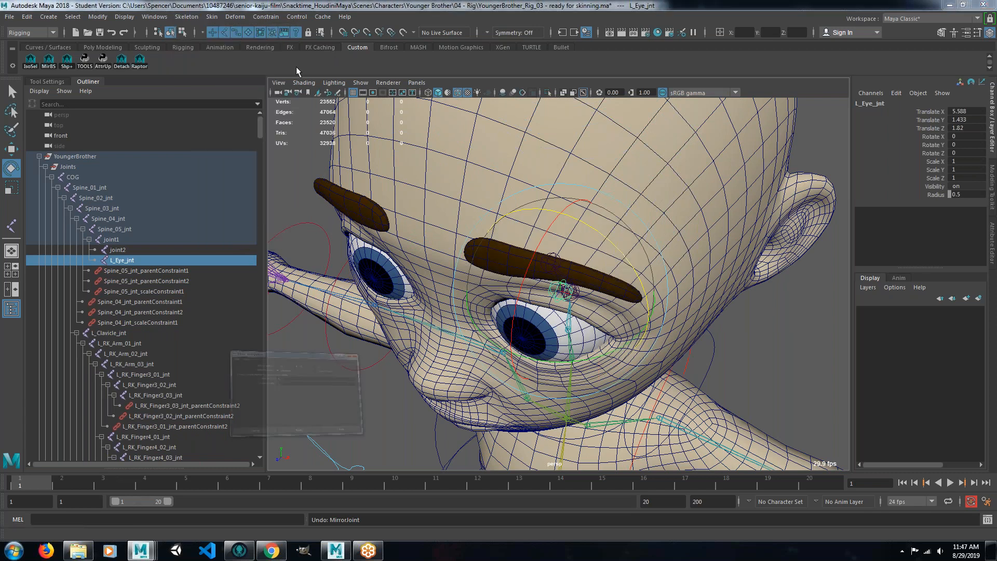
drag(723, 145, 668, 141)
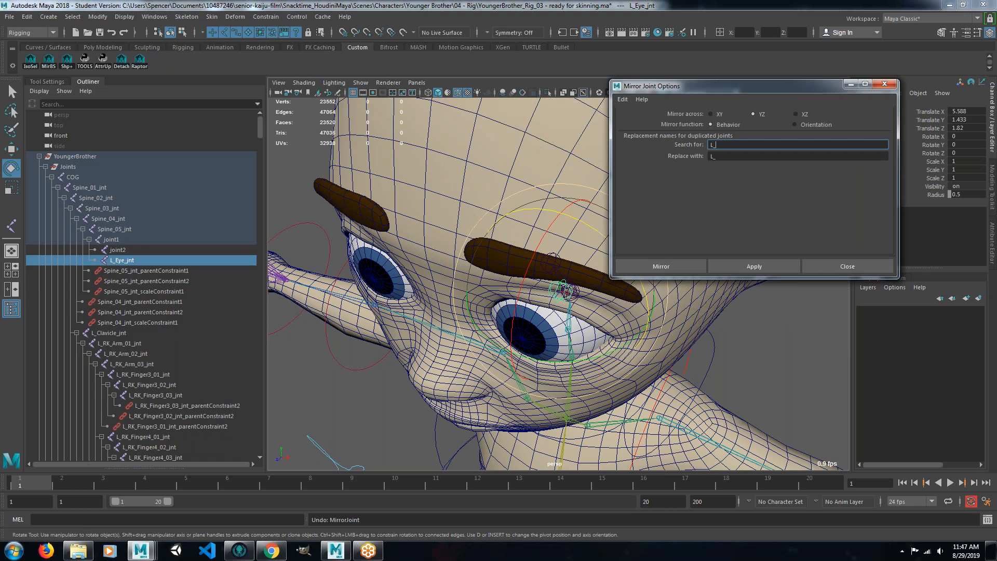
key(Tab)
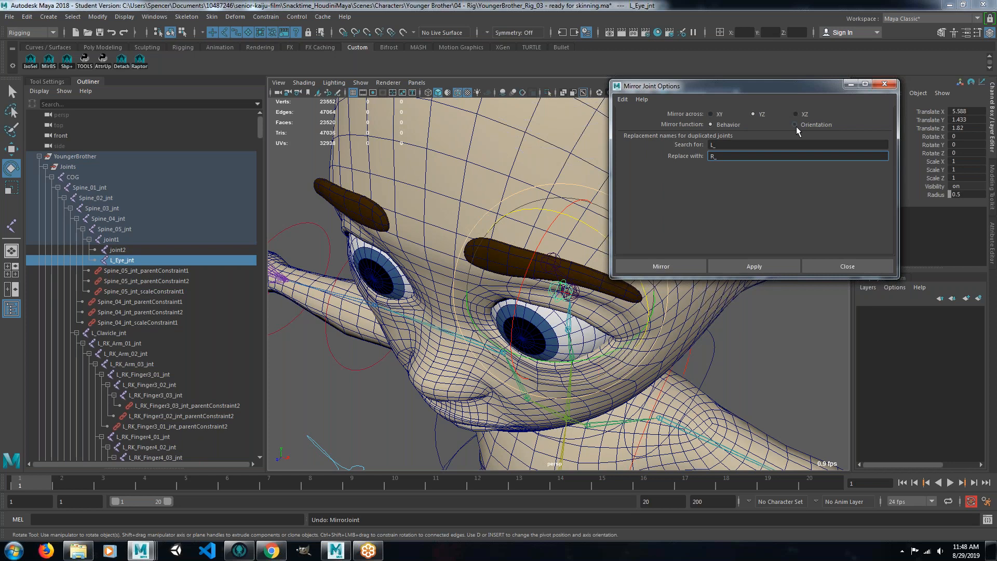
click(754, 265)
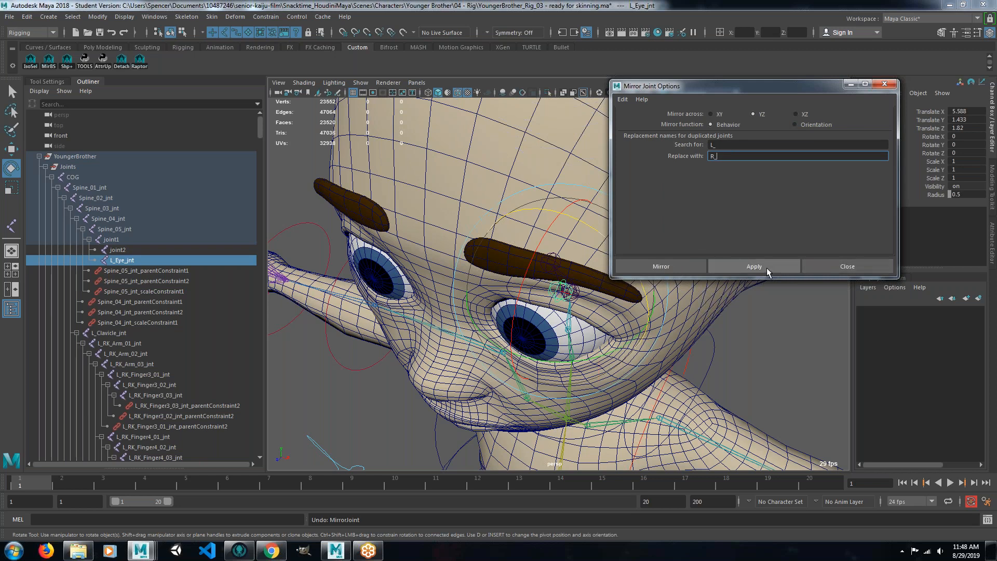
click(748, 267)
click(886, 85)
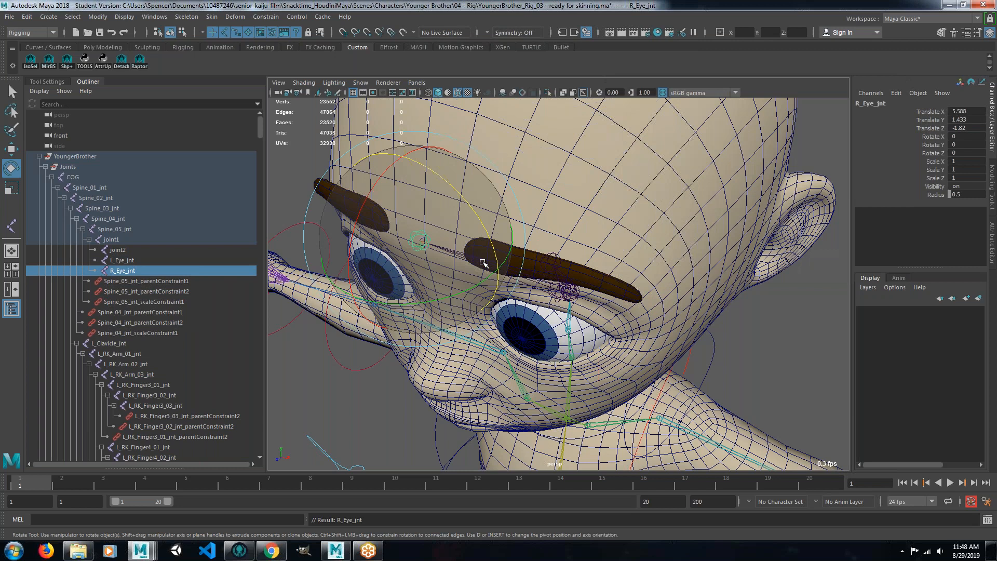
Parent-constrain the right eye geometry LittleBoy_R_Eye_geo to R_Eye_jnt.
key(w)
alt+drag(519, 310, 567, 328)
scroll(553, 296, down, 4)
scroll(518, 318, up, 5)
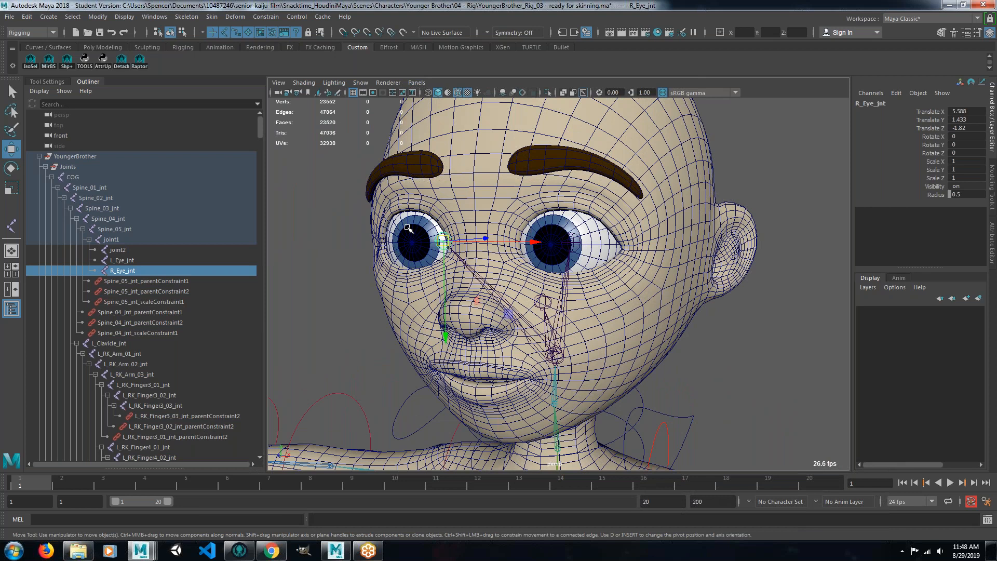
shift+click(429, 236)
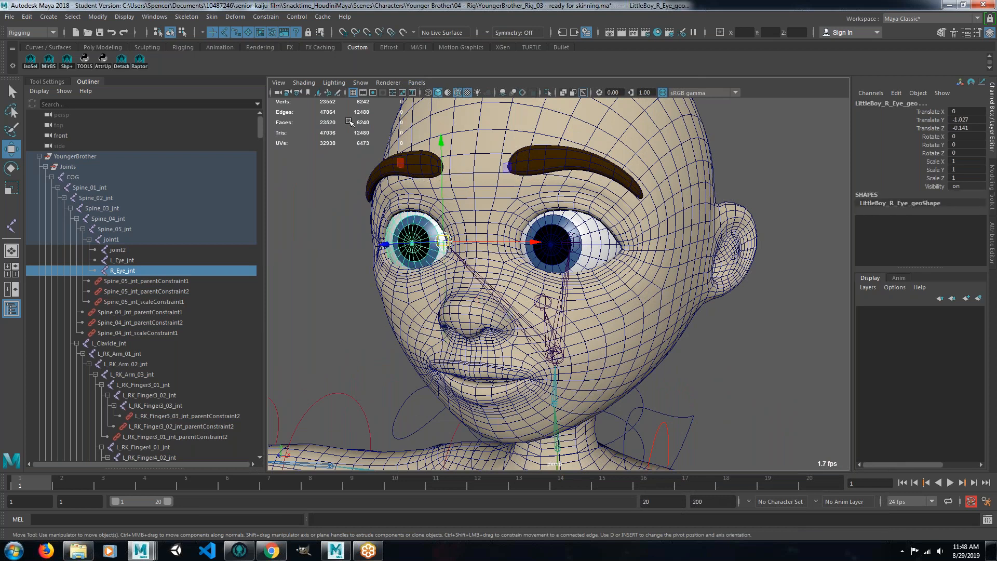
click(266, 16)
click(289, 43)
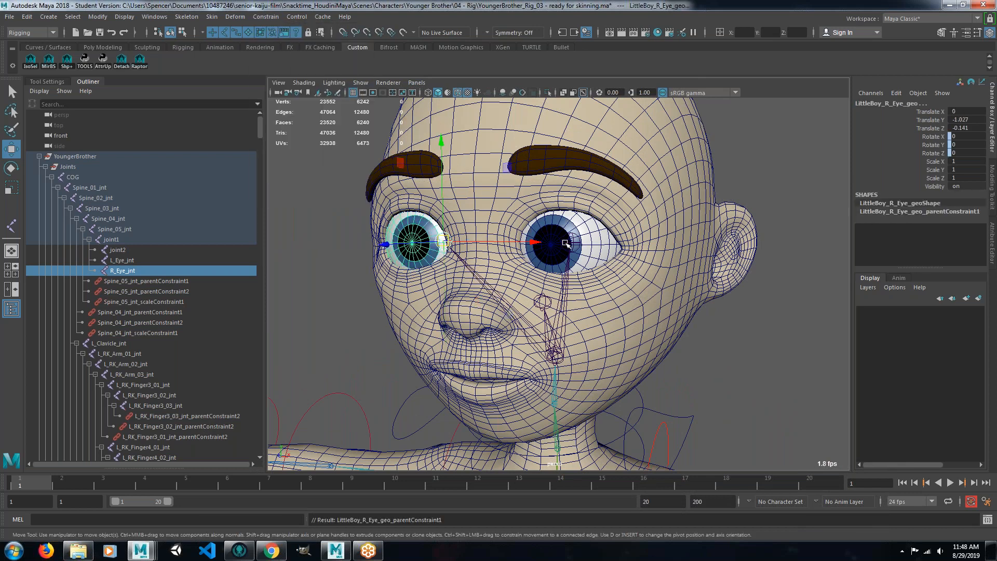
Parent-constrain the left eye geometry LittleBoy_L_Eye_geo to L_Eye_jnt and clear the selection.
click(558, 234)
shift+click(557, 232)
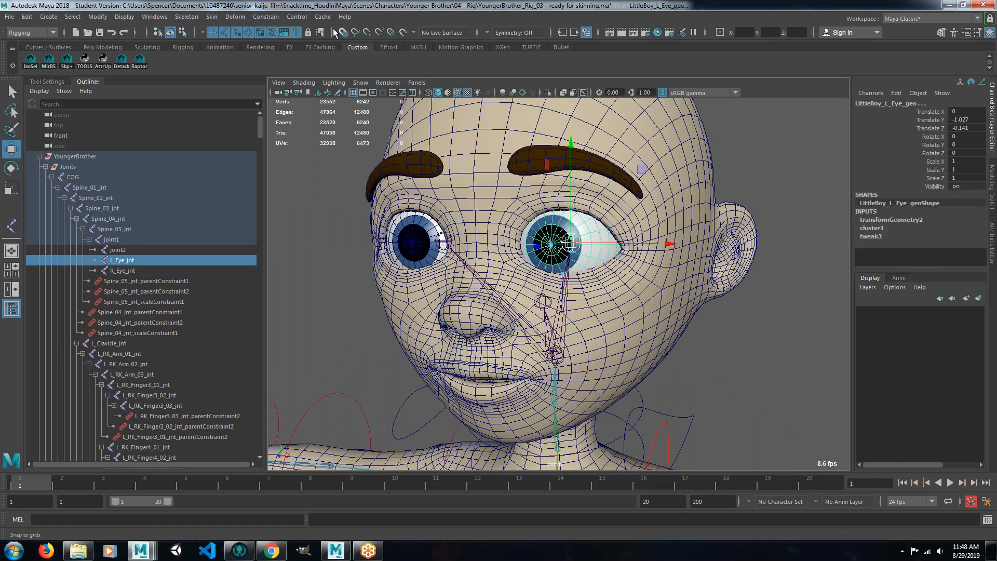
click(272, 17)
click(287, 40)
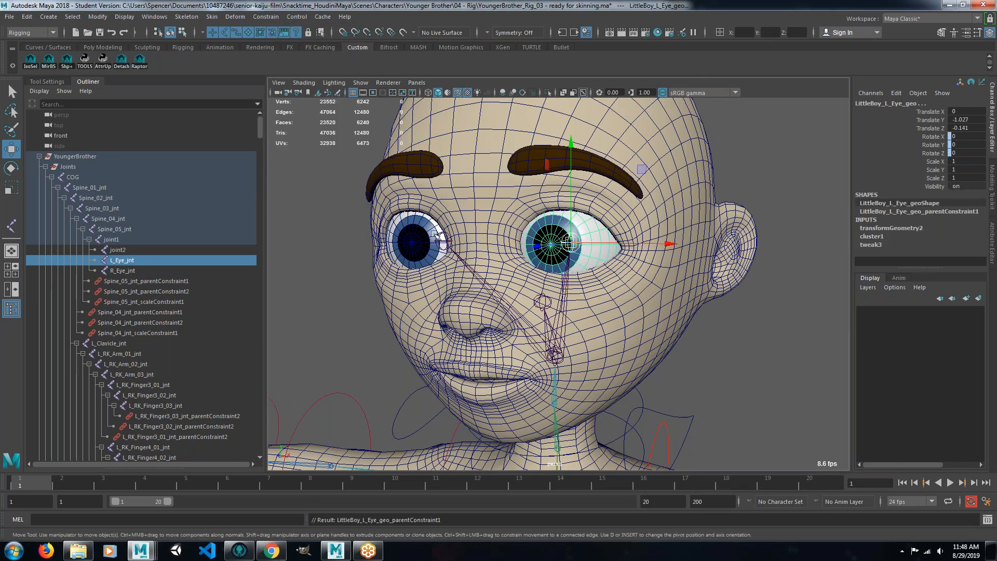
click(717, 337)
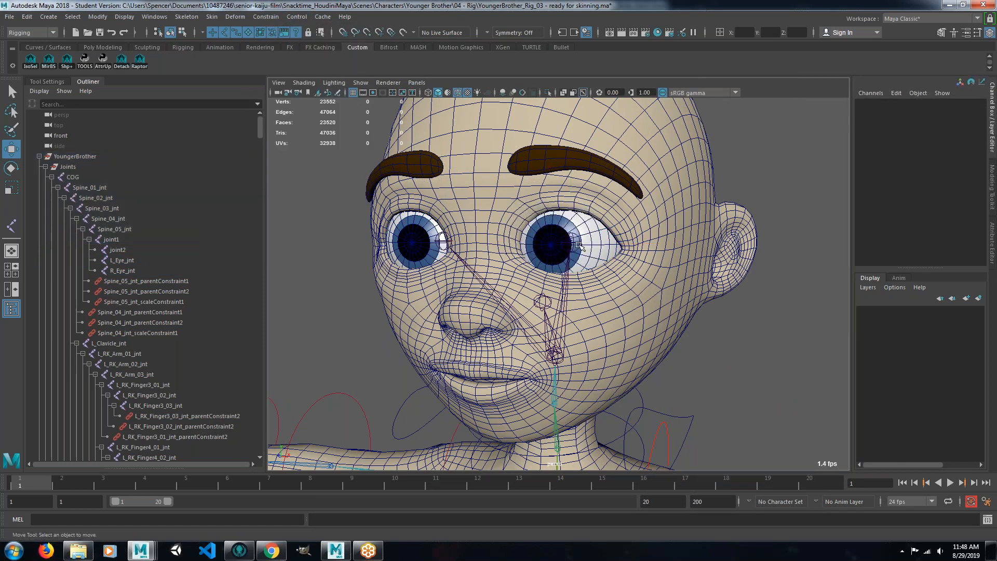
Try rotating both eye joints together, sideways and up-down, to test the eye constraints, and undo each test rotation.
click(578, 244)
shift+click(412, 242)
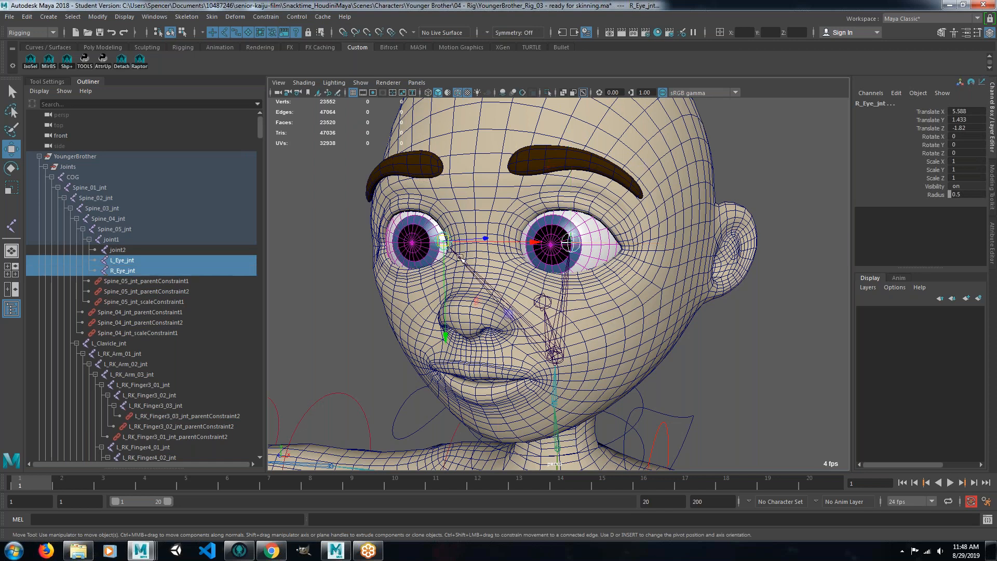
key(e)
drag(499, 266, 543, 250)
key(ctrl+z)
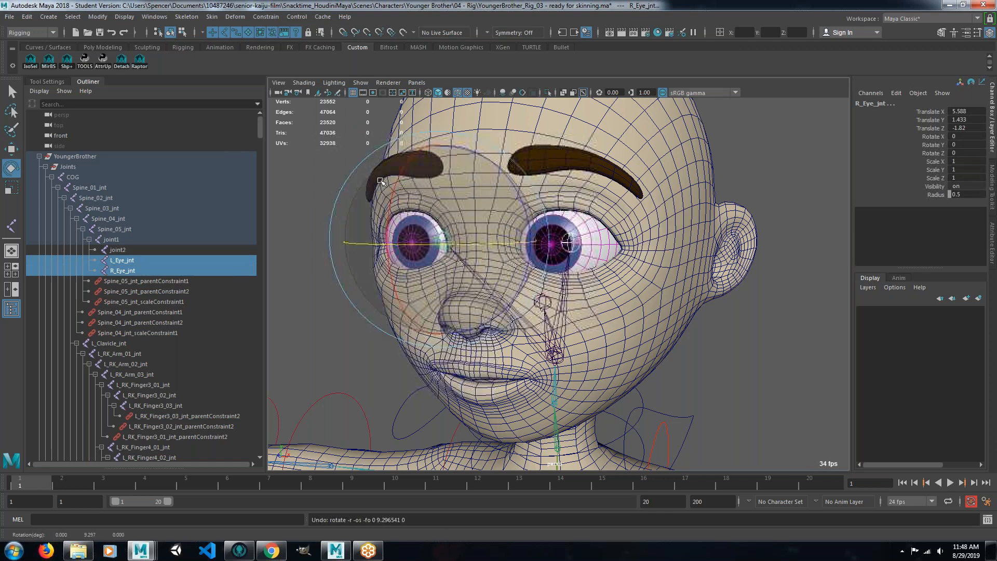
drag(392, 187, 395, 211)
key(ctrl+z)
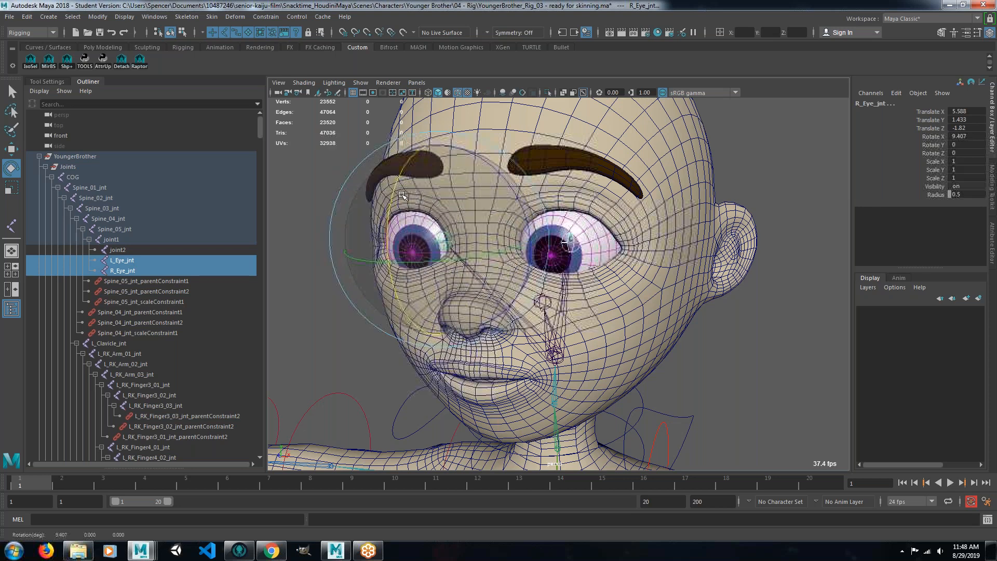
Examine the head, eyes and eye joints from the front and the side with nothing selected.
alt+drag(585, 302, 532, 320)
scroll(568, 337, down, 5)
click(685, 179)
alt+drag(691, 249, 569, 295)
scroll(649, 352, up, 6)
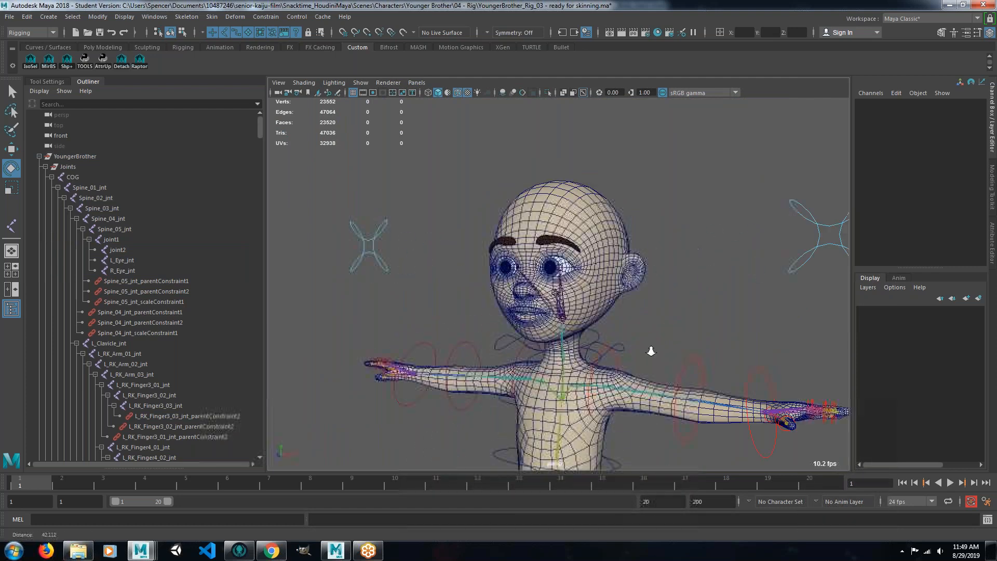
alt+drag(623, 353, 416, 334)
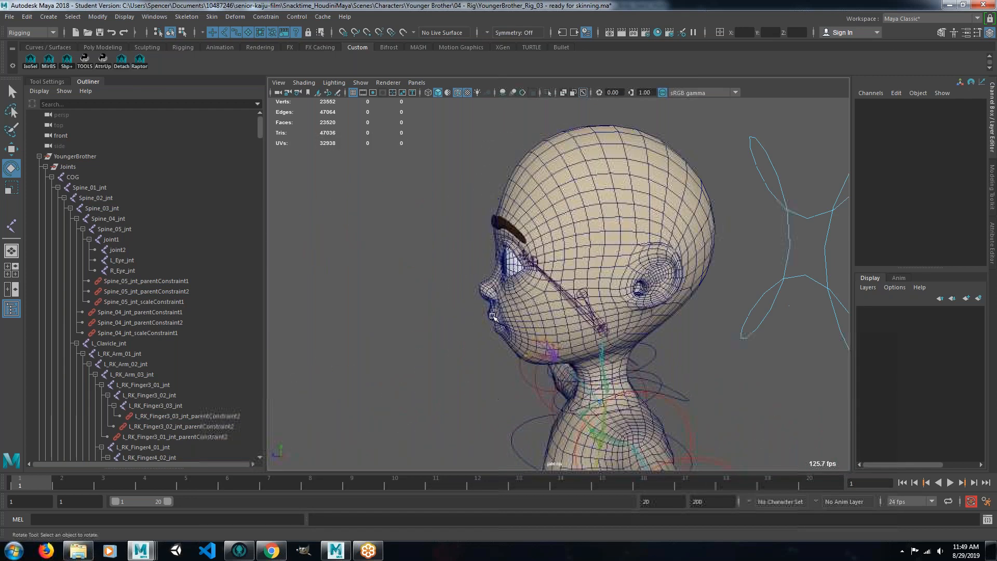
alt+right_drag(485, 320, 466, 315)
alt+drag(465, 315, 452, 332)
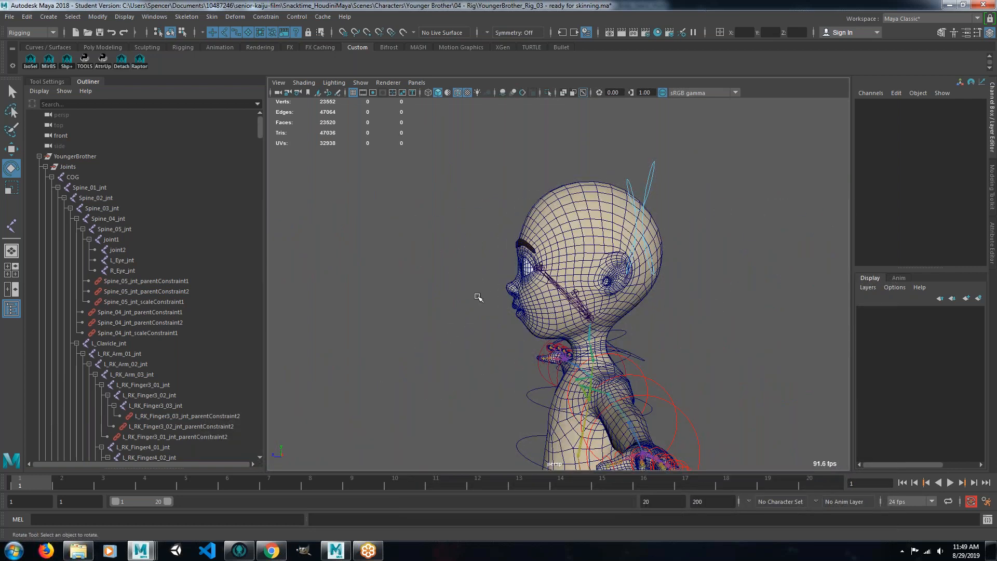
alt+drag(477, 297, 556, 294)
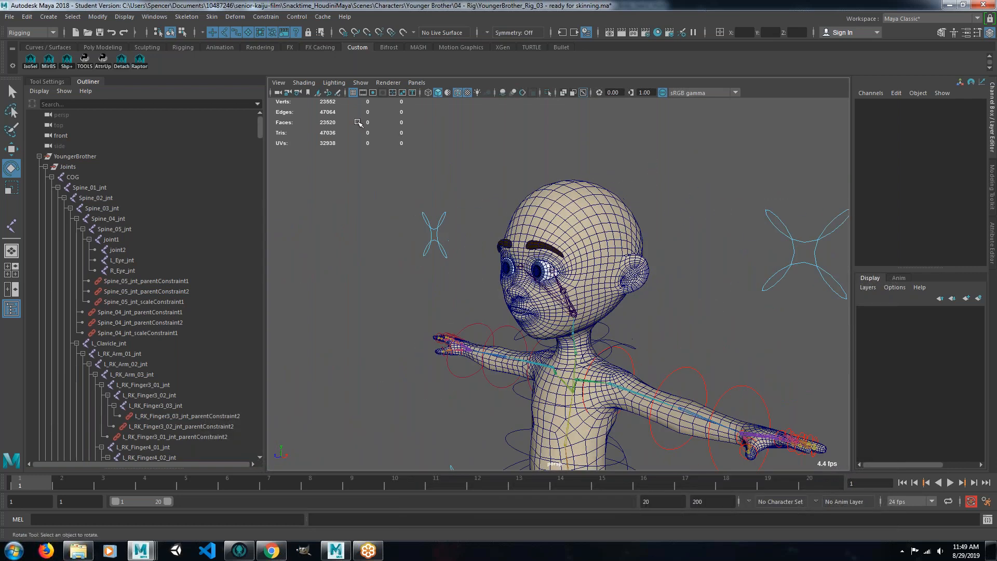
Create a NURBS circle at the origin between the character's feet.
click(47, 14)
mouse_move(119, 43)
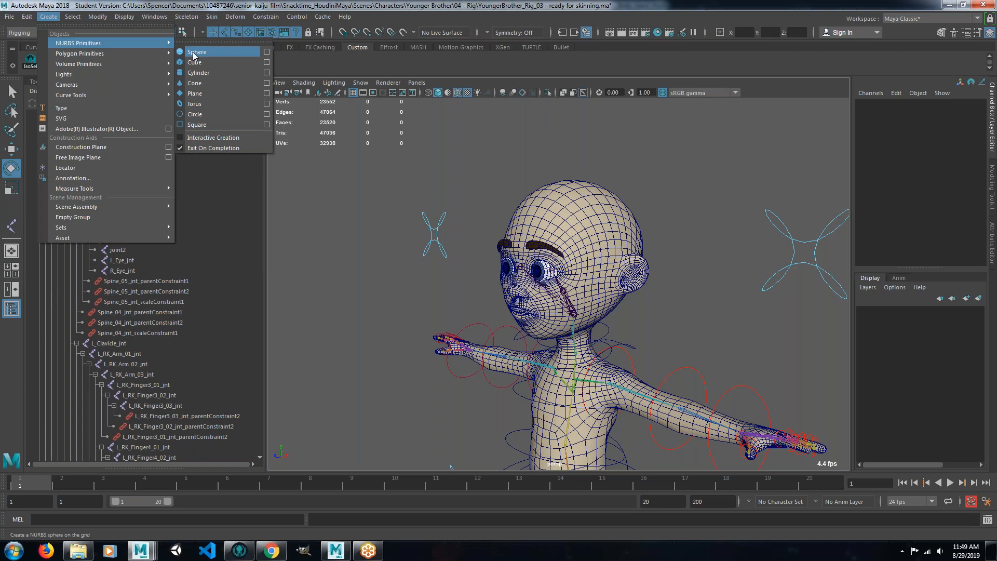
click(195, 114)
scroll(433, 236, down, 3)
alt+drag(433, 235, 549, 382)
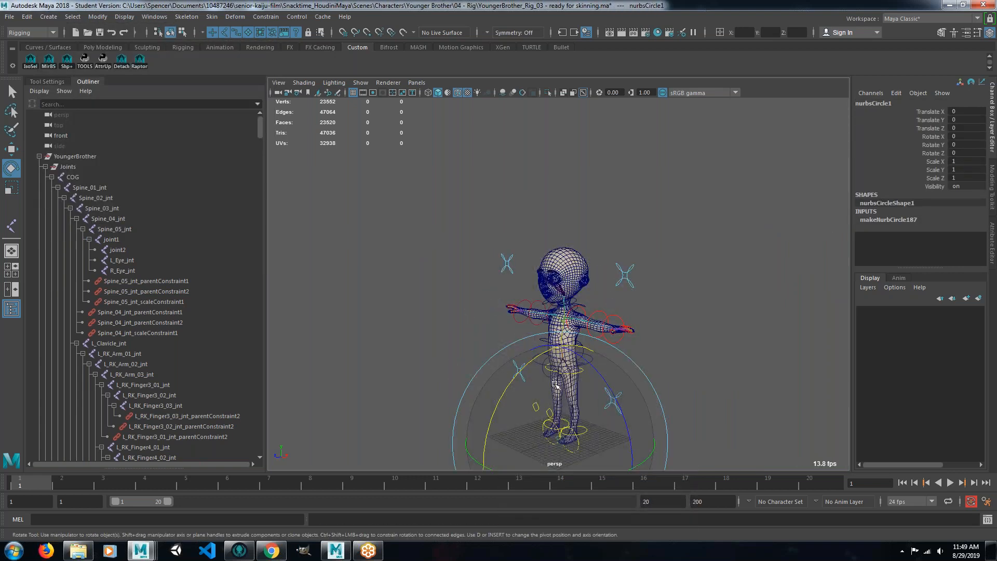
key(minus)
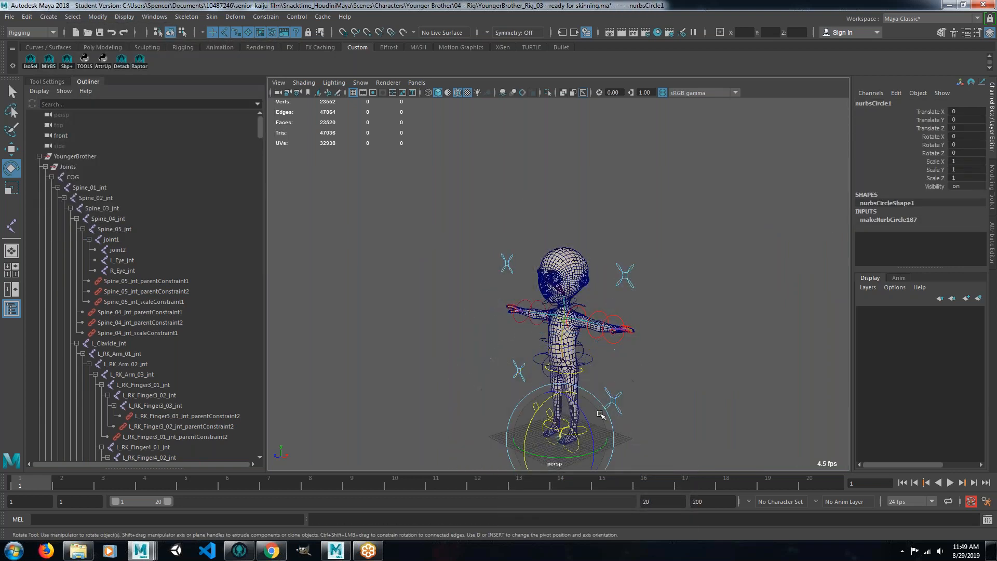
key(f)
alt+right_drag(590, 415, 575, 331)
mouse_move(556, 338)
alt+mouse_down()
mouse_move(572, 376)
mouse_move(590, 379)
mouse_move(600, 353)
mouse_move(554, 350)
mouse_move(543, 331)
alt+mouse_up()
scroll(571, 353, up, 8)
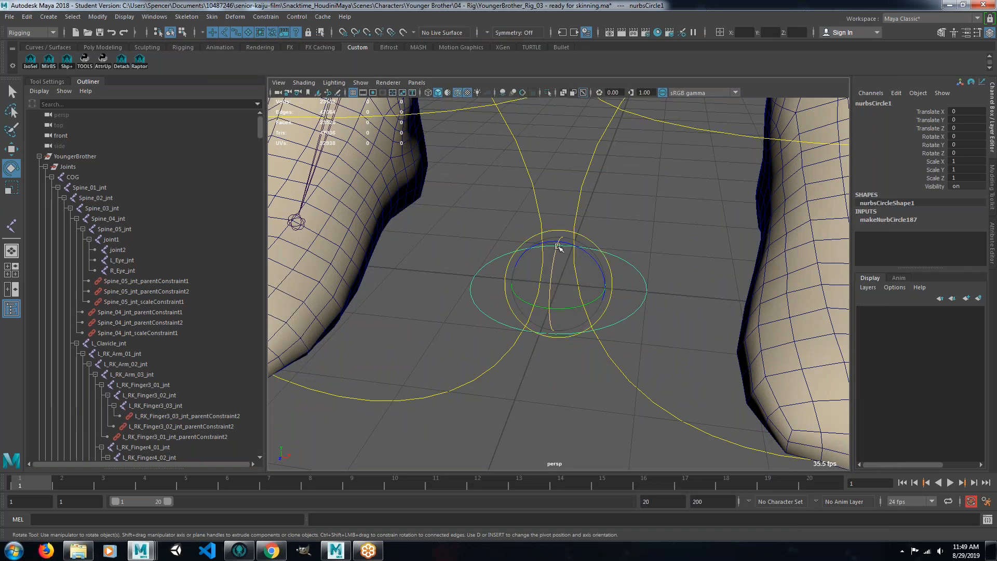
Set the new circle's Rotate X to 90 so it stands upright.
key(w)
key(e)
drag(556, 256, 983, 151)
double_click(966, 136)
text(90)
key(Return)
Scale the upright circle uniformly to about 1.81.
alt+drag(580, 345, 619, 360)
alt+right_drag(620, 359, 586, 260)
alt+middle_drag(586, 260, 579, 355)
alt+drag(578, 356, 642, 369)
alt+right_drag(643, 369, 607, 363)
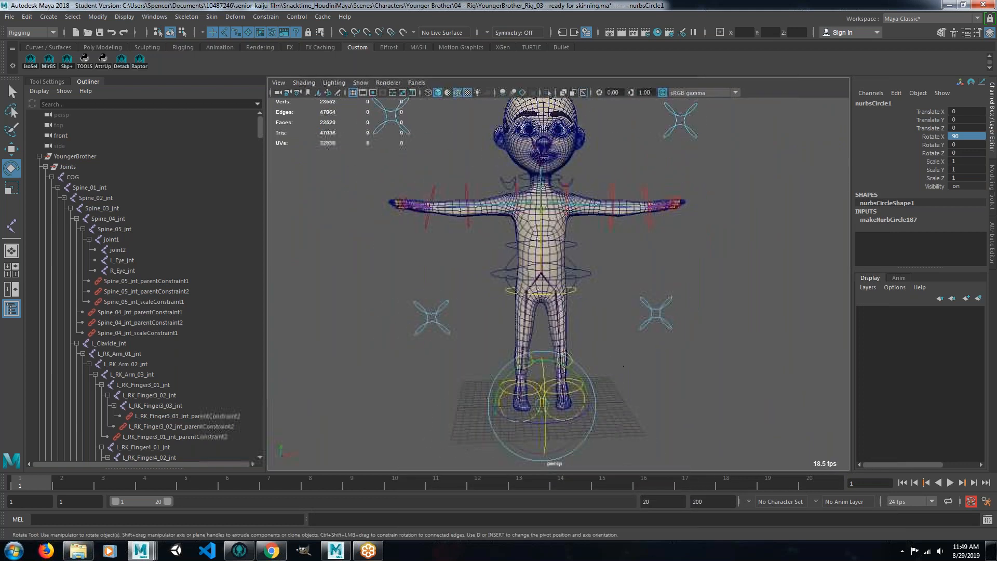
key(r)
drag(543, 405, 556, 404)
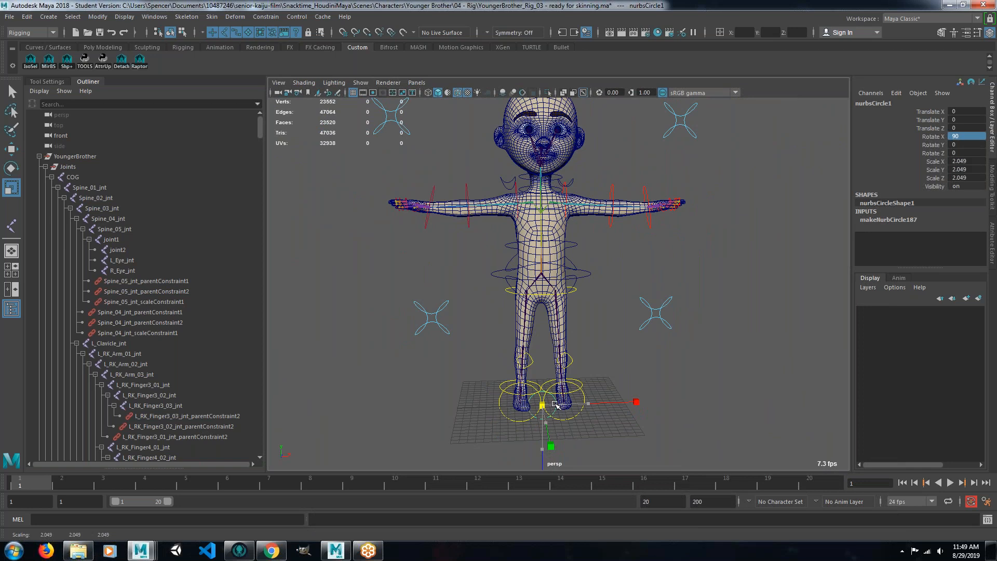
drag(556, 405, 553, 405)
Freeze the circle's translate, rotate and scale transformations, and delete its construction history.
click(97, 17)
click(207, 64)
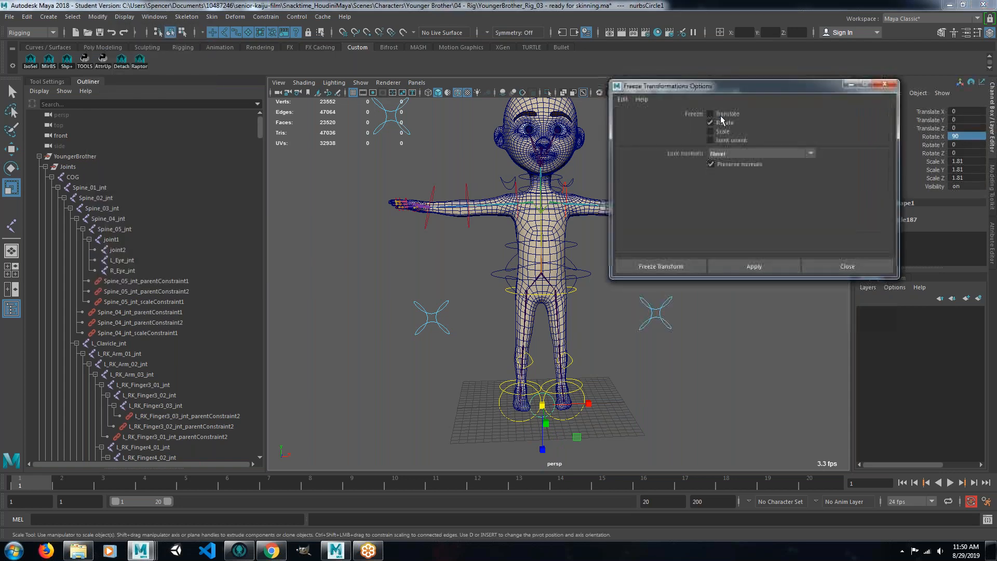
click(751, 264)
click(885, 85)
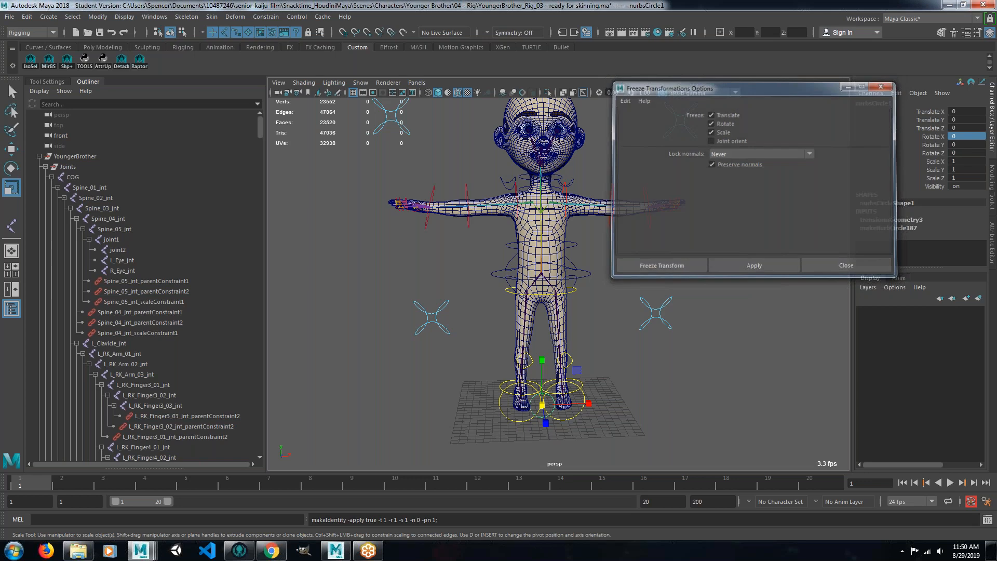
click(27, 16)
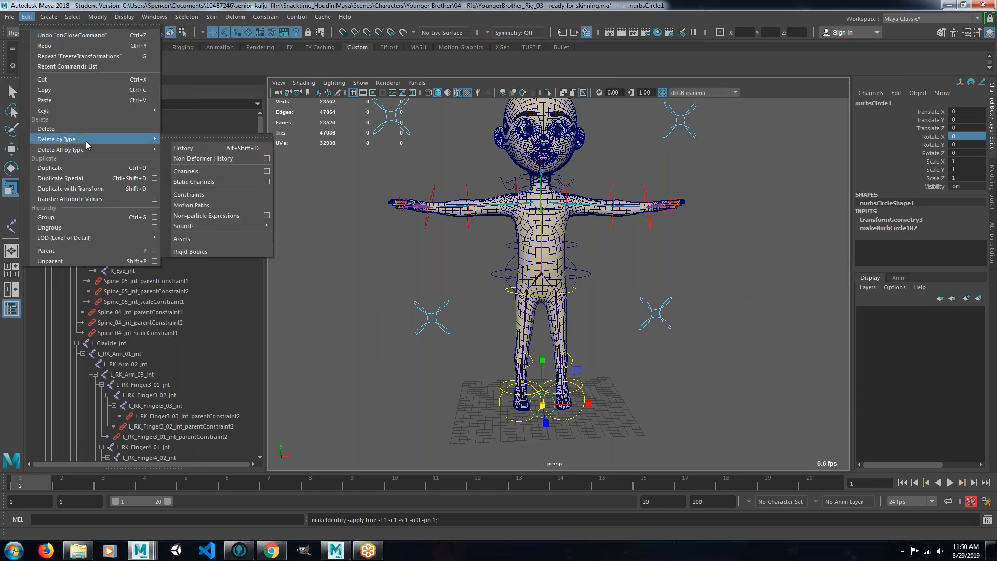
mouse_move(135, 139)
click(186, 149)
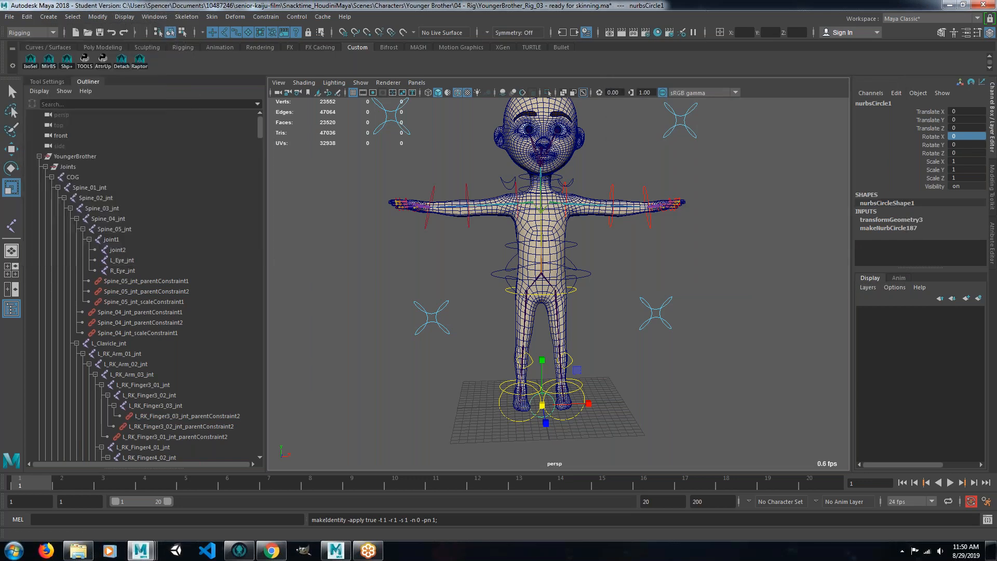
click(684, 435)
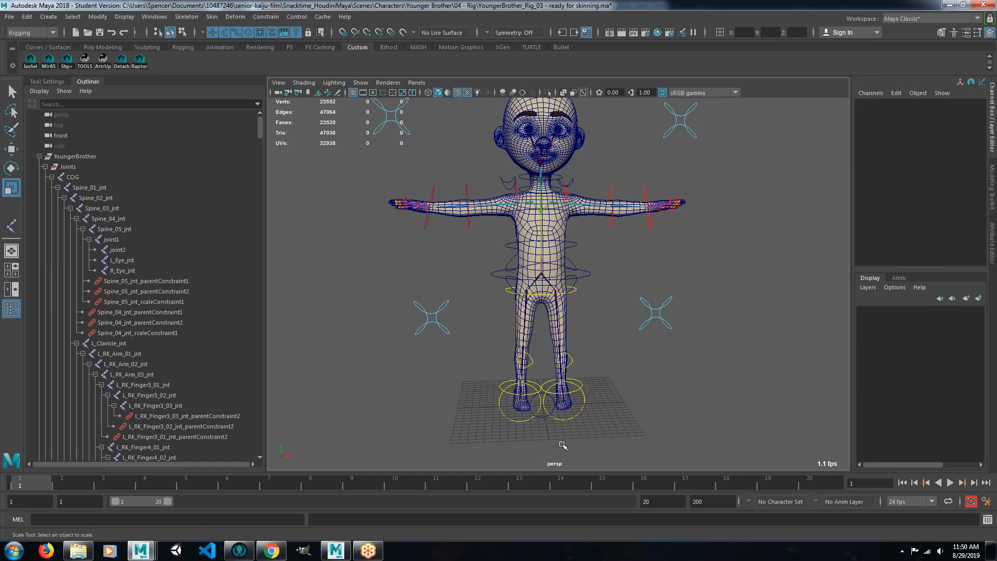
Put the NURBS circle between the feet into its own group.
scroll(563, 445, up, 8)
click(524, 376)
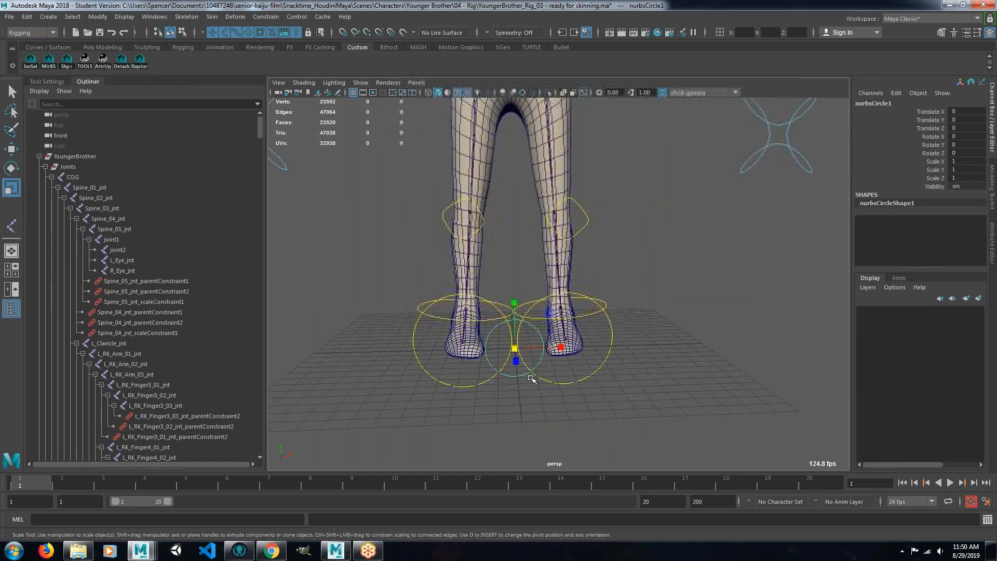
key(ctrl+g)
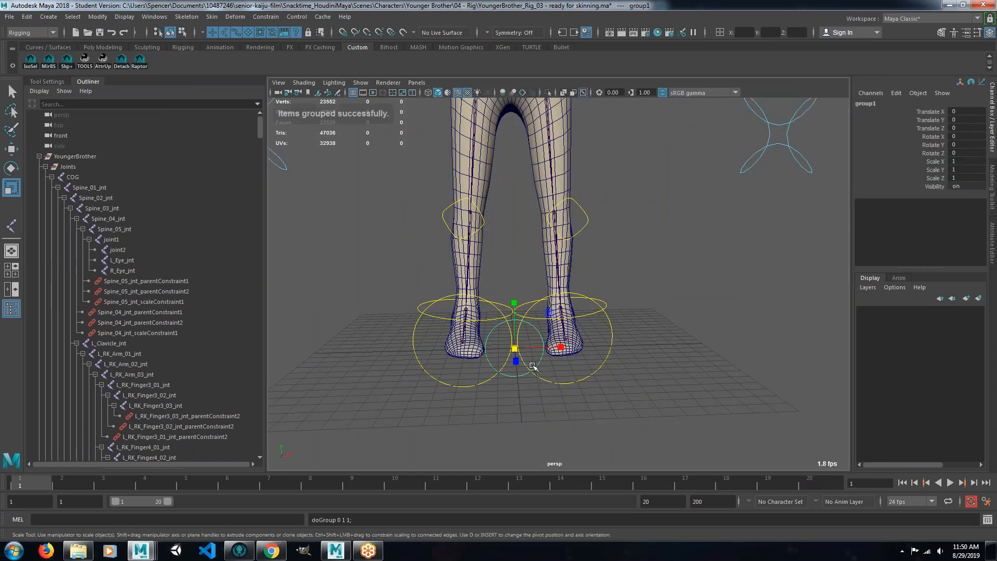
Collapse the YoungerBrother hierarchy and raise the circle's group to eye level, to a Translate Y of about 37.915.
scroll(530, 363, down, 4)
alt+middle_drag(560, 303, 554, 406)
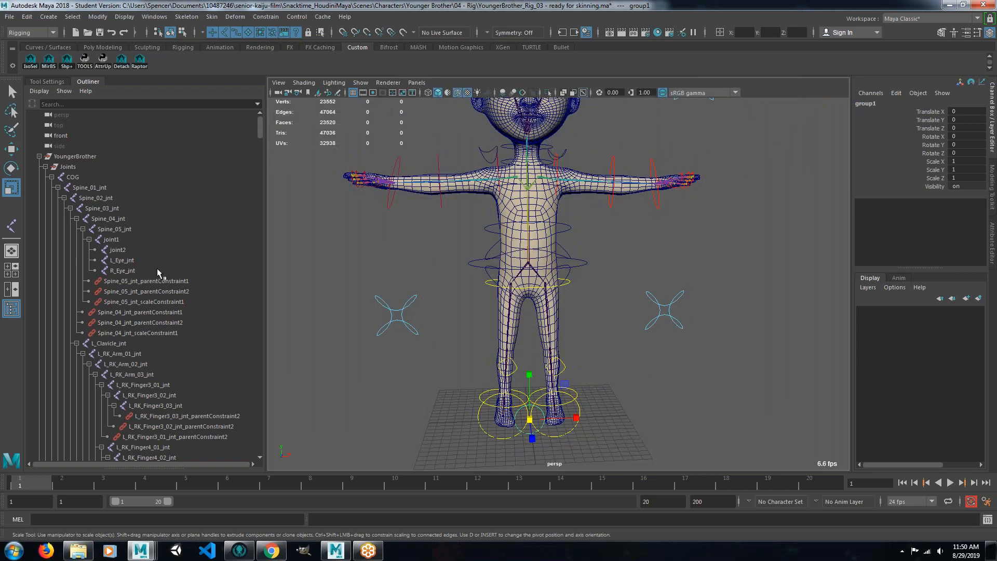
click(40, 156)
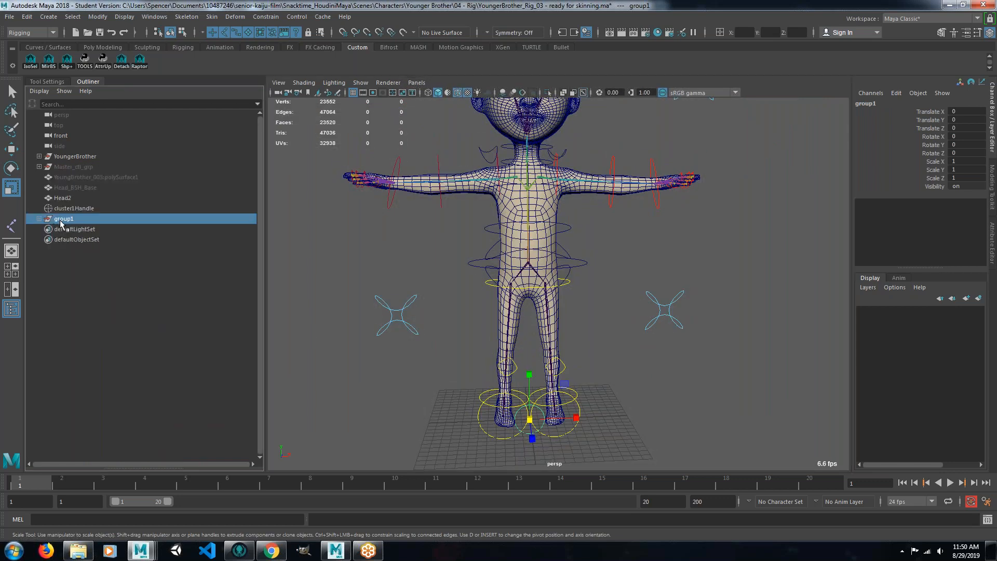
click(69, 270)
click(63, 219)
key(w)
drag(529, 378, 483, 79)
alt+middle_drag(580, 248, 589, 381)
drag(534, 210, 533, 186)
mouse_move(535, 249)
alt+mouse_down()
mouse_move(532, 262)
mouse_move(462, 265)
mouse_move(530, 267)
alt+mouse_up()
alt+right_drag(524, 298, 600, 283)
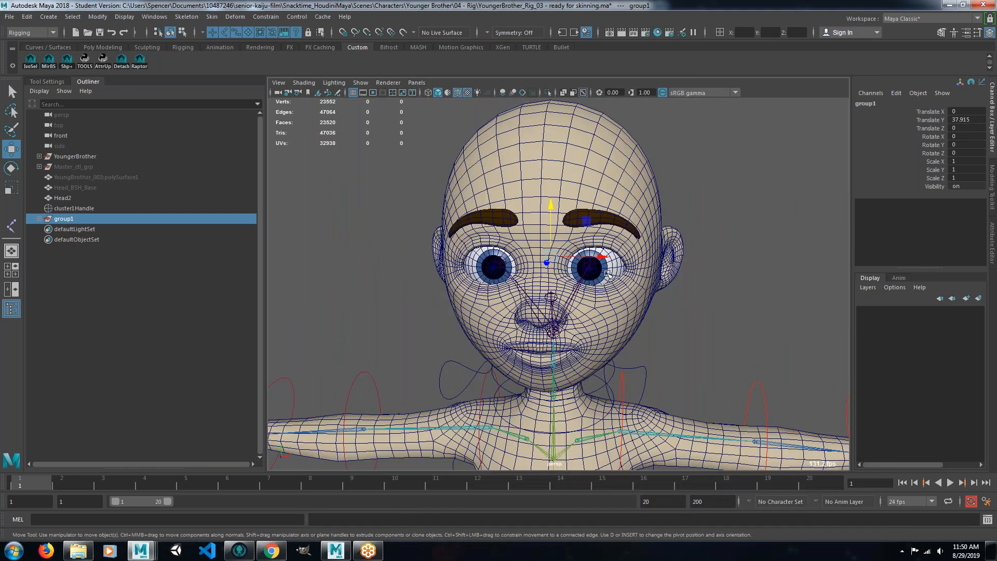
Create a single cluster deformer on the left and right eye geometry together.
click(607, 274)
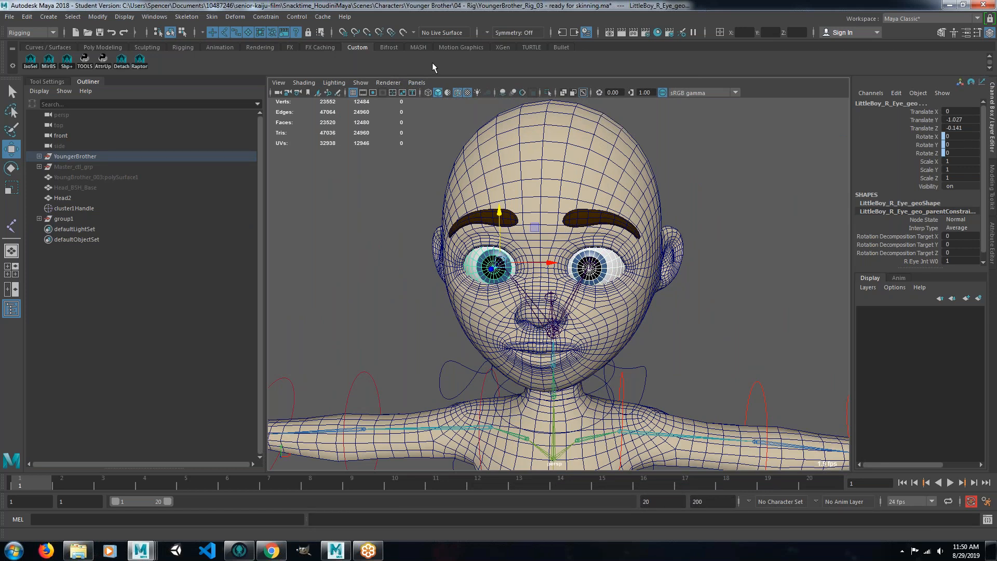
click(270, 17)
click(259, 18)
click(240, 15)
click(253, 54)
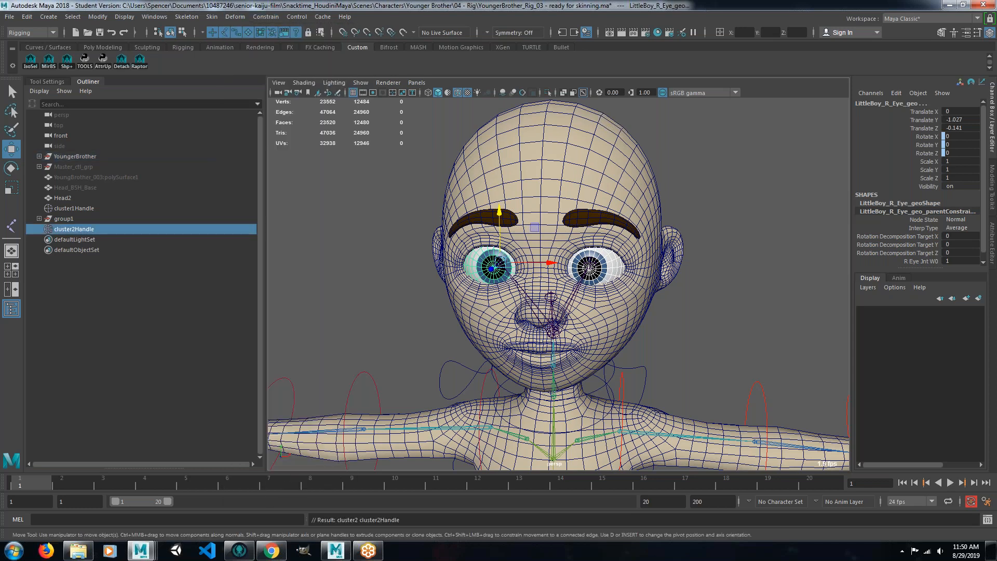
Isolate group1 and cluster2Handle in the viewport, keeping both selected.
ctrl+click(69, 220)
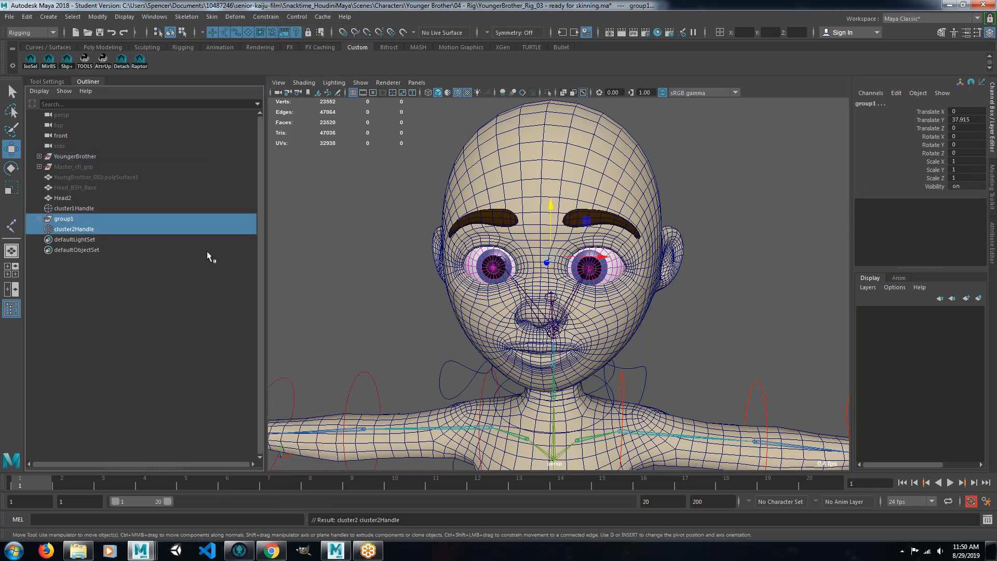
key(ctrl+1)
scroll(527, 285, down, 5)
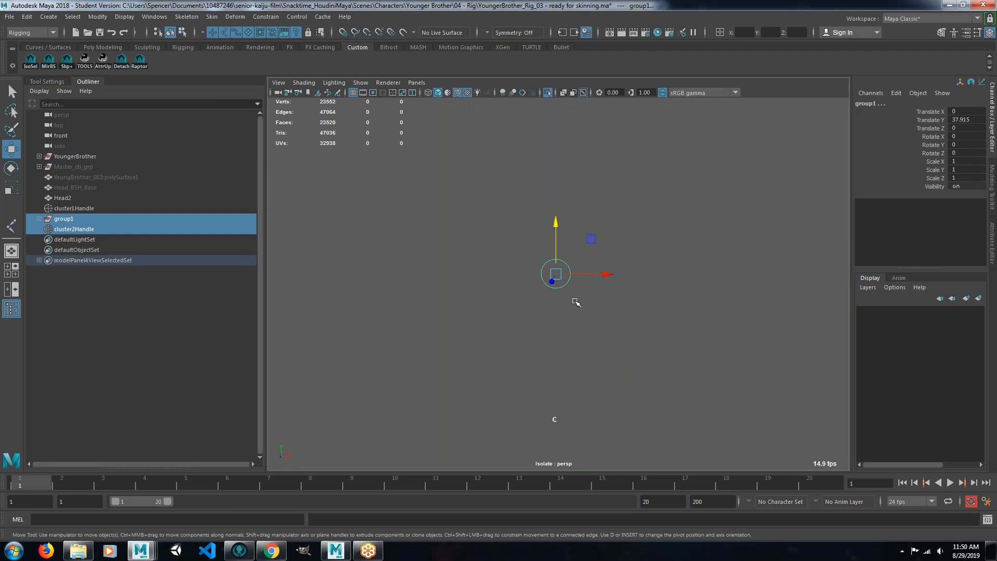
click(604, 322)
alt+drag(603, 322, 580, 239)
alt+drag(550, 278, 580, 269)
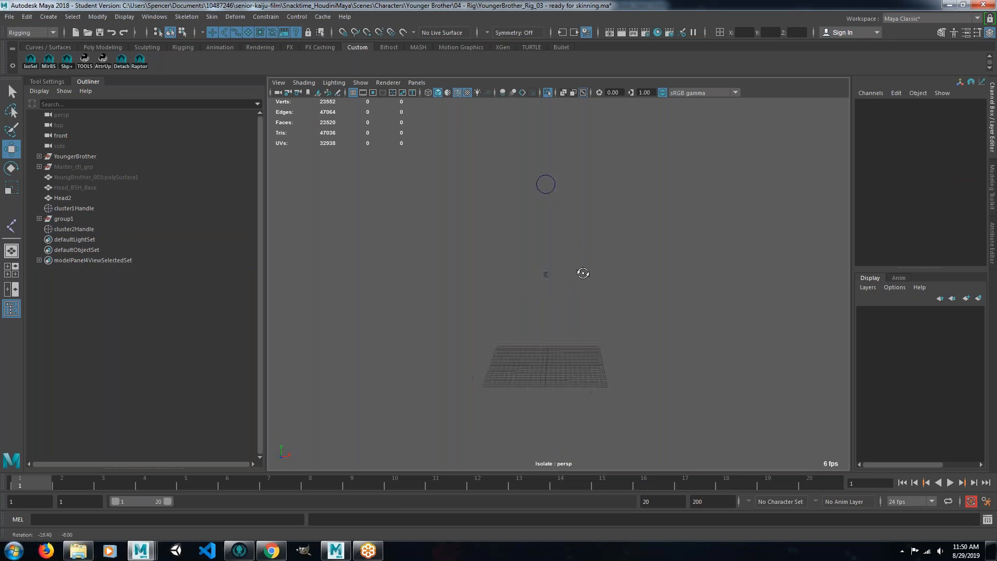
key(ctrl+z)
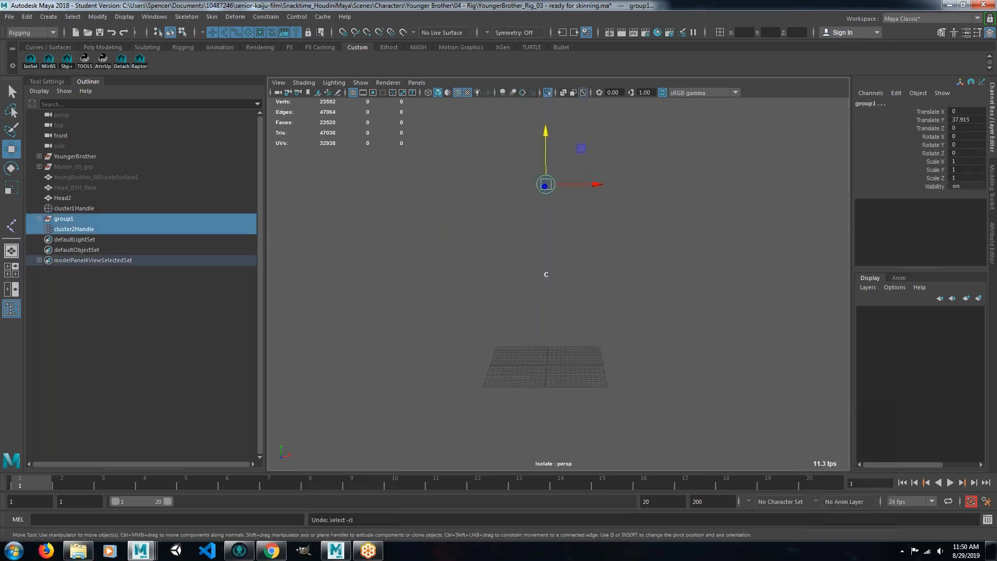
Undo the viewport isolation and the cluster on the eyes, returning to the two selected eye geometries.
key(ctrl+z)
key(ctrl+z)
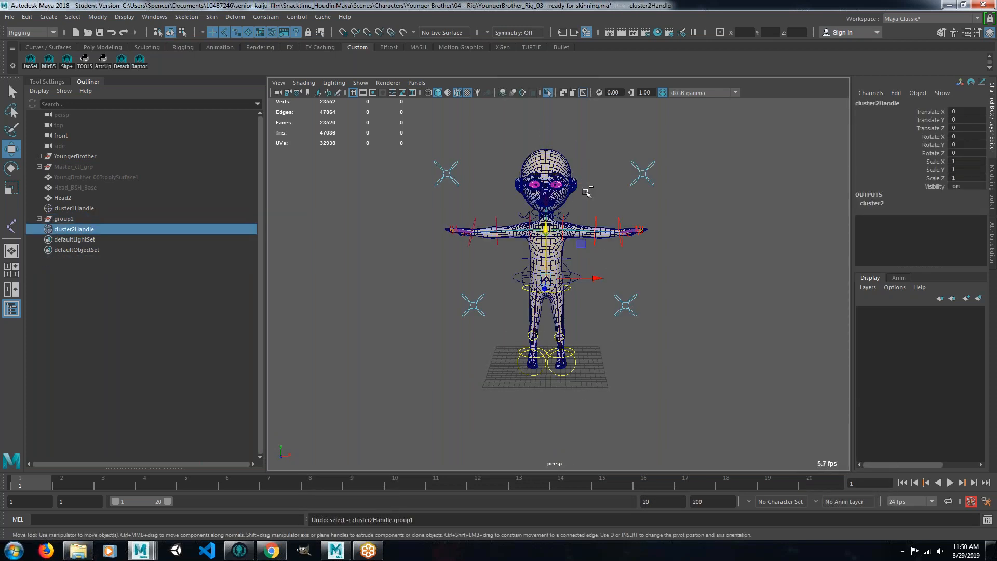
click(565, 189)
scroll(539, 166, up, 5)
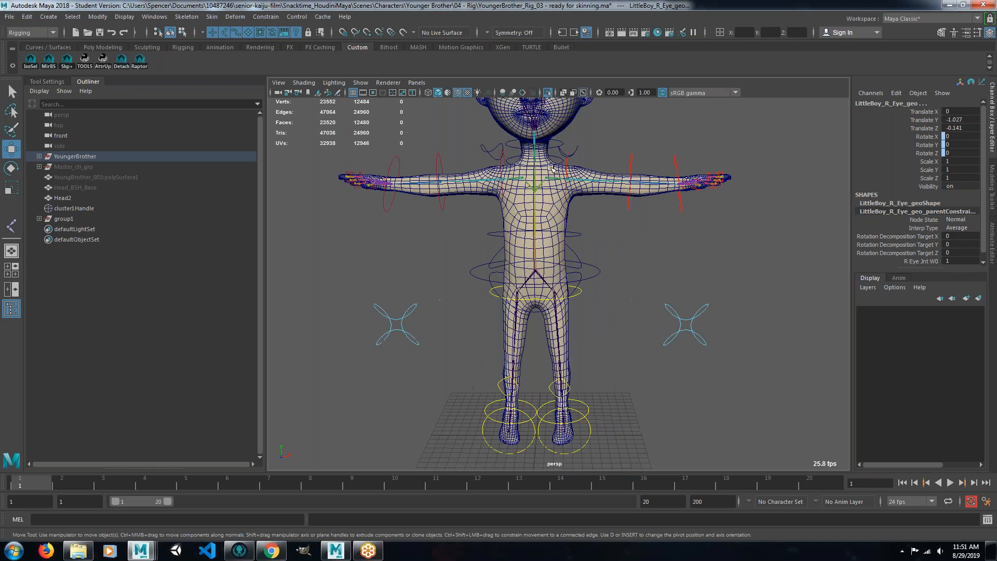
Try to create a cluster deformer on the left and right eye geometry together.
alt+middle_drag(557, 184, 557, 272)
click(612, 201)
click(560, 181)
click(502, 177)
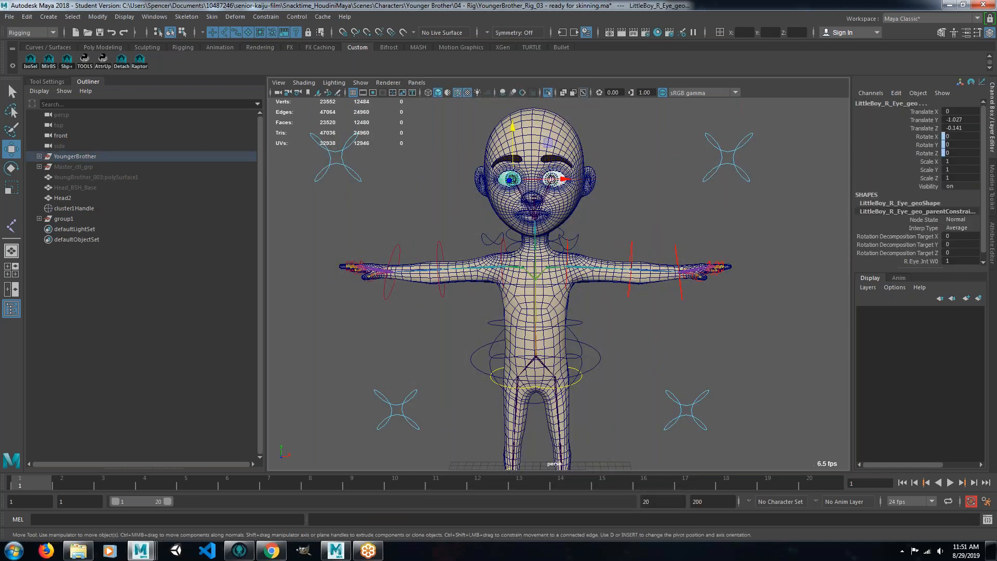
click(234, 16)
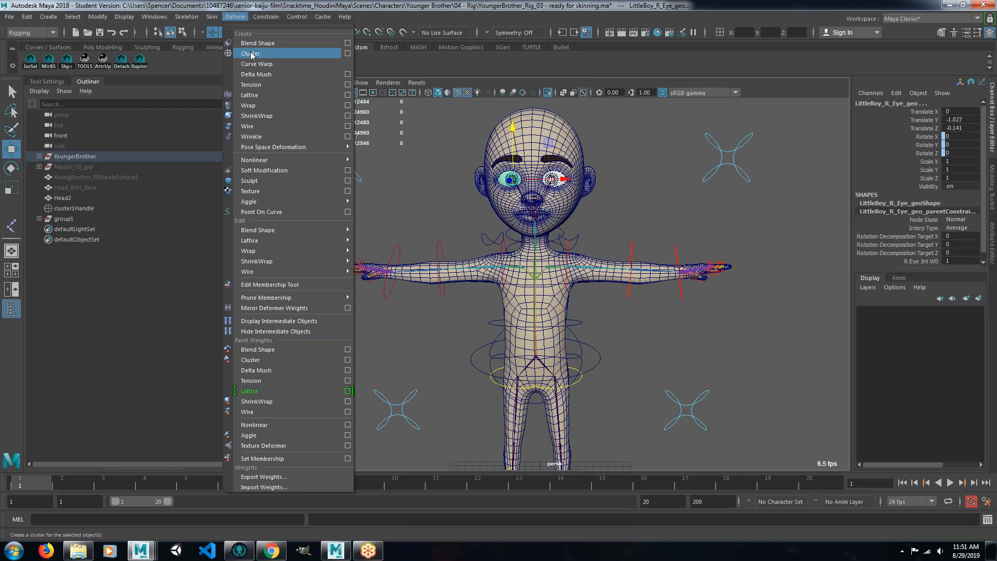
click(251, 54)
mouse_move(505, 233)
alt+mouse_down()
mouse_move(613, 232)
mouse_move(426, 232)
mouse_move(498, 232)
alt+mouse_up()
key(ctrl+z)
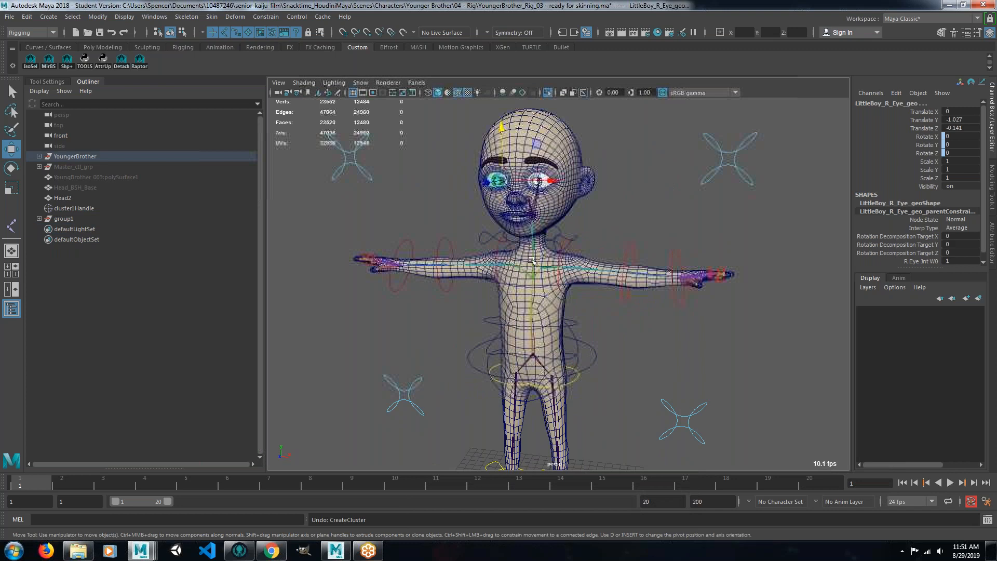
Isolate group1 and cluster1Handle in the viewport.
scroll(498, 156, up, 2)
alt+middle_drag(493, 109, 540, 298)
alt+drag(541, 298, 468, 284)
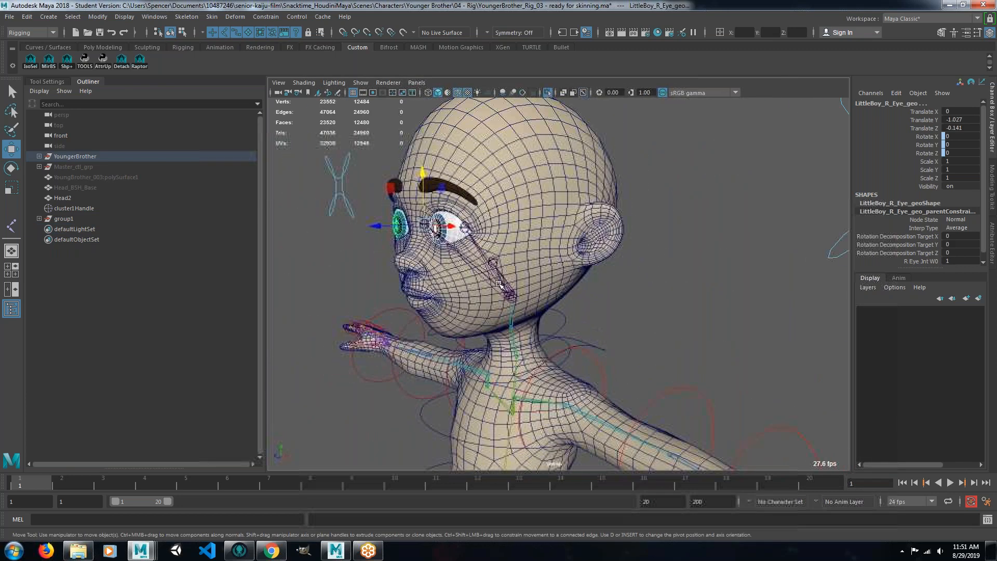
click(70, 217)
ctrl+click(70, 208)
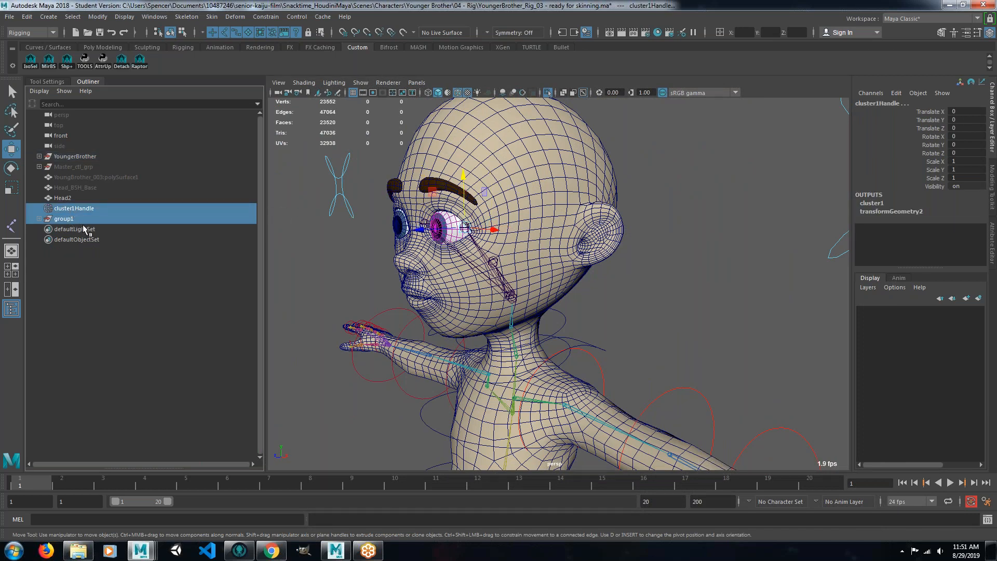
key(ctrl+1)
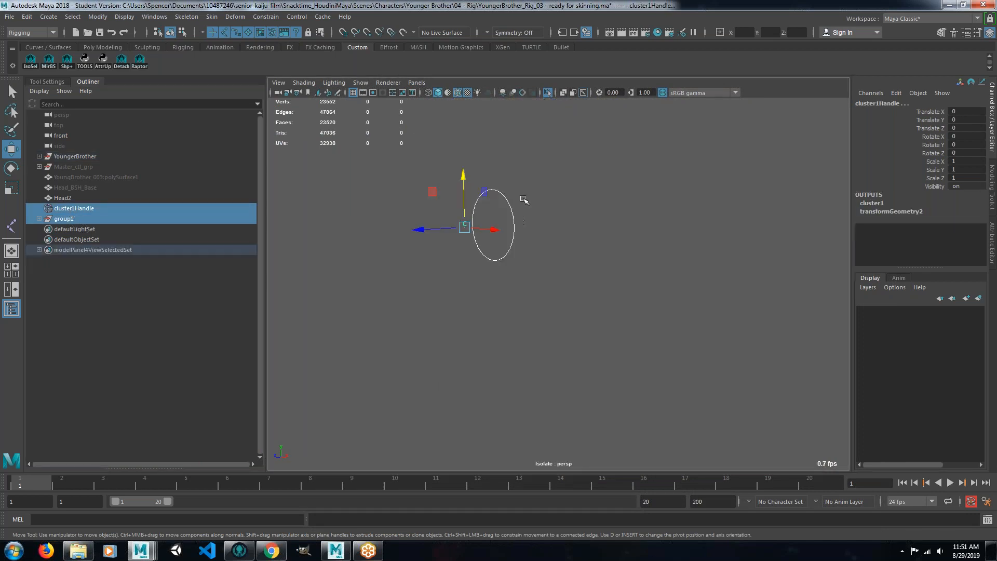
Move group1 to about Translate Y 38.02 and Translate Z 2.868 to match the cluster handle's height, and end the isolation.
click(69, 219)
alt+drag(341, 296, 393, 273)
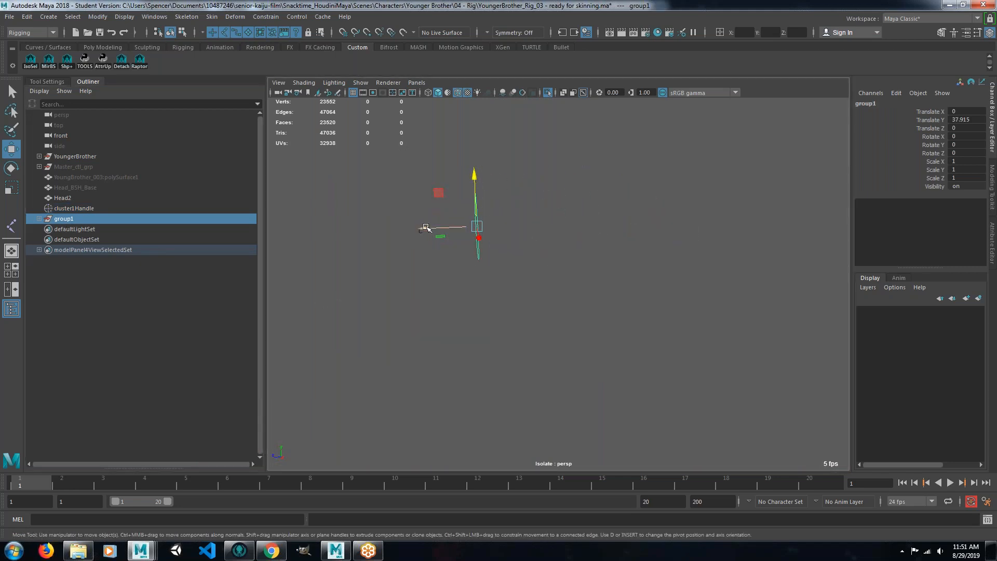
drag(426, 227, 369, 227)
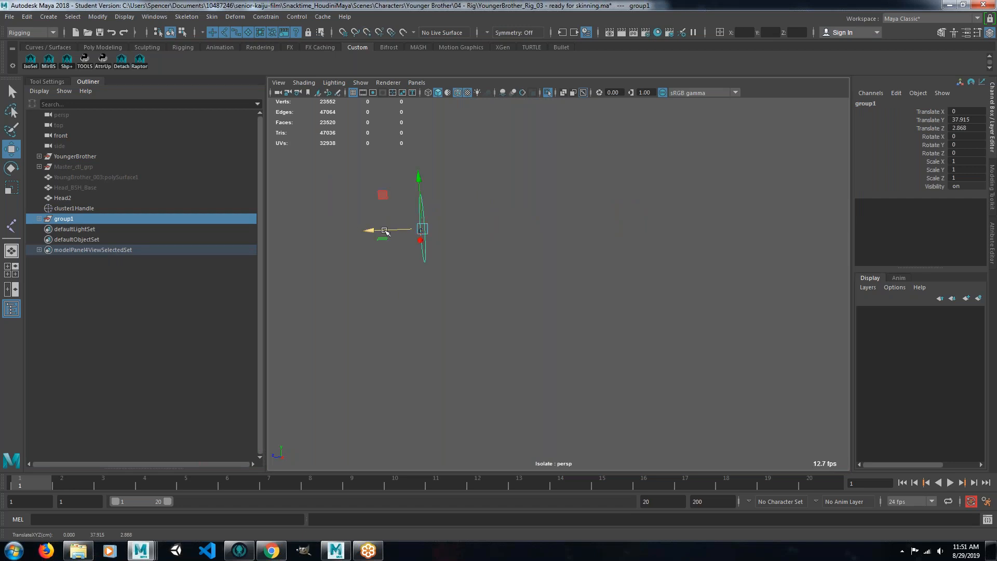
alt+drag(368, 271, 491, 255)
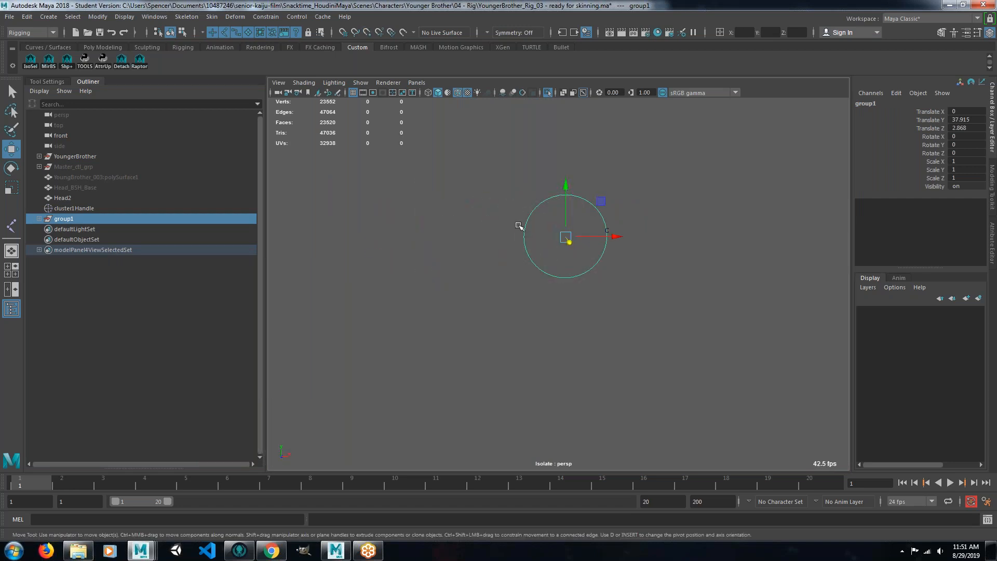
mouse_move(565, 187)
mouse_down()
mouse_move(561, 152)
mouse_move(563, 181)
mouse_up()
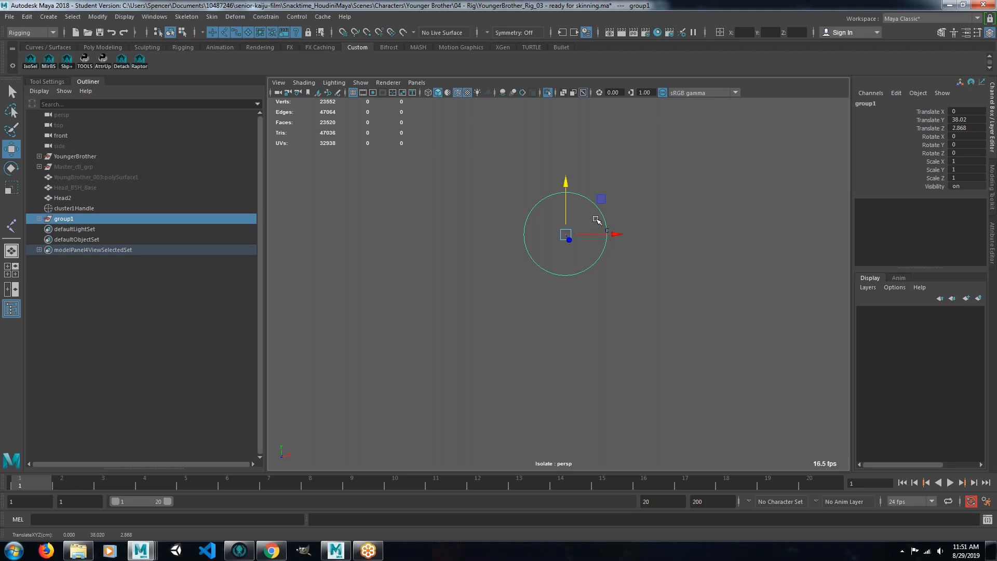
click(654, 299)
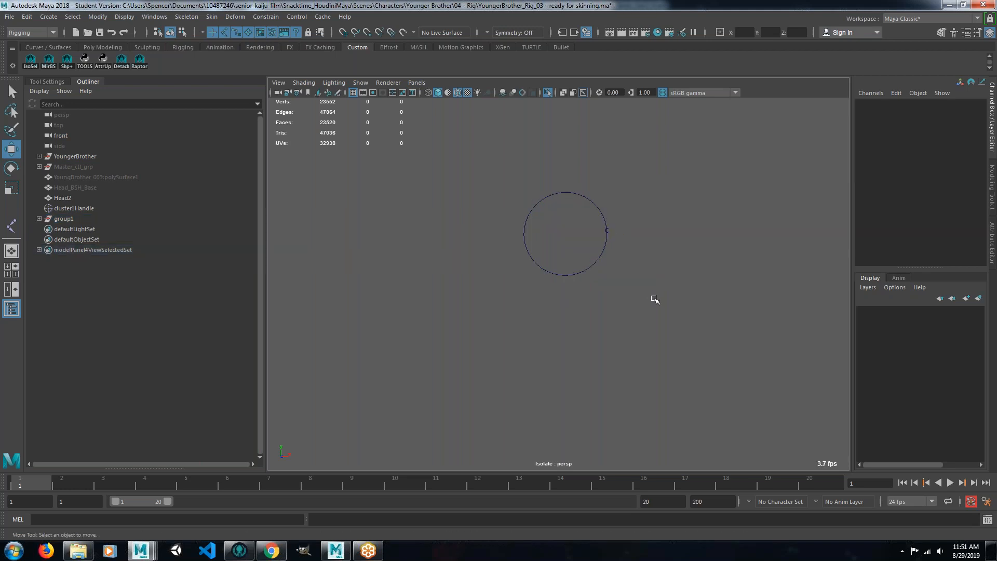
key(ctrl+1)
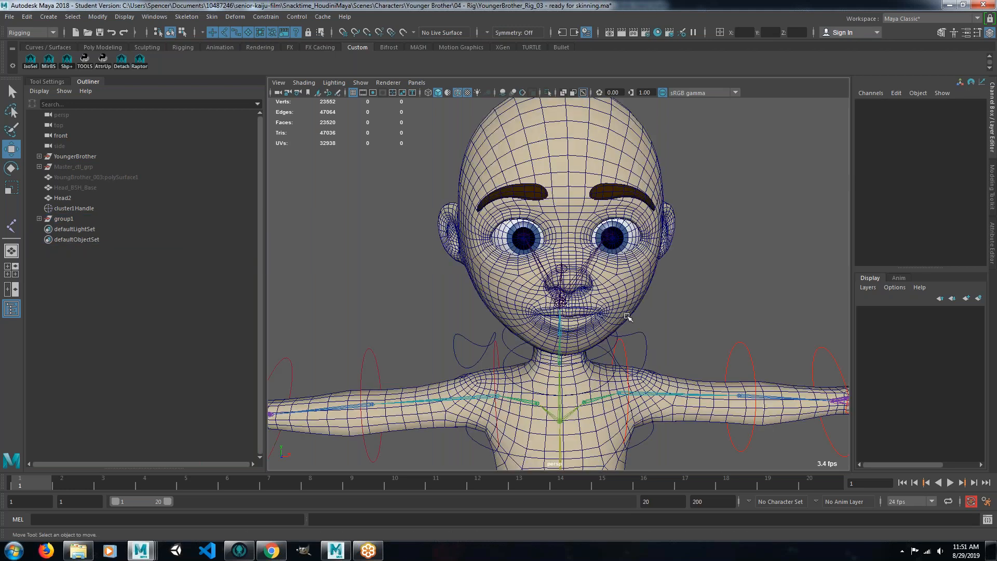
Move group1 forward, well in front of the face, to a Translate Z of about 13.858.
click(65, 219)
alt+drag(540, 299, 448, 300)
drag(399, 234, 223, 234)
alt+drag(421, 307, 519, 311)
click(669, 332)
alt+drag(669, 332, 659, 244)
scroll(614, 300, up, 2)
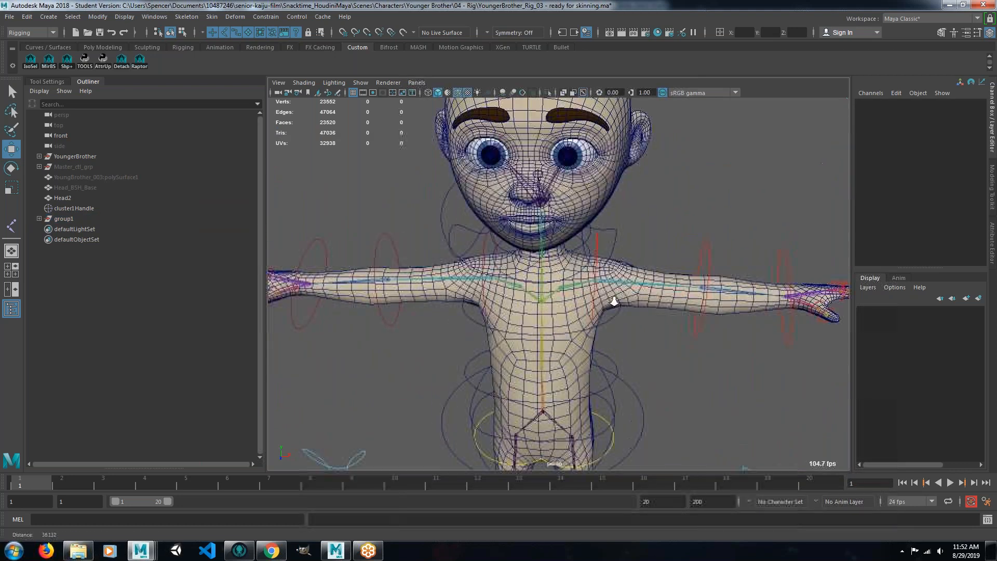
alt+drag(571, 284, 558, 295)
Duplicate group1 and snap the copy to the character's left eye, at Translate X 1.821 and Translate Z 4.393.
click(78, 218)
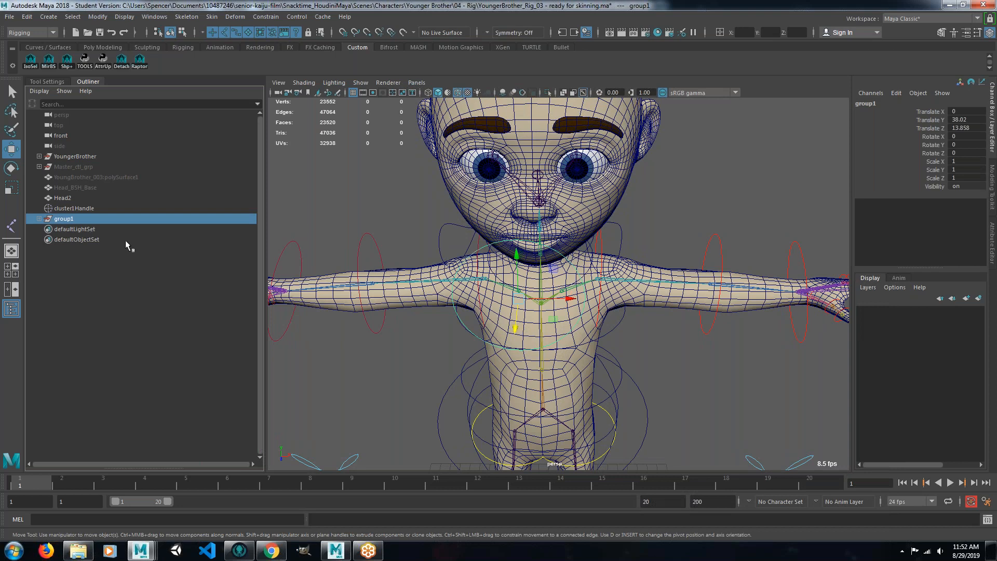
key(ctrl+g)
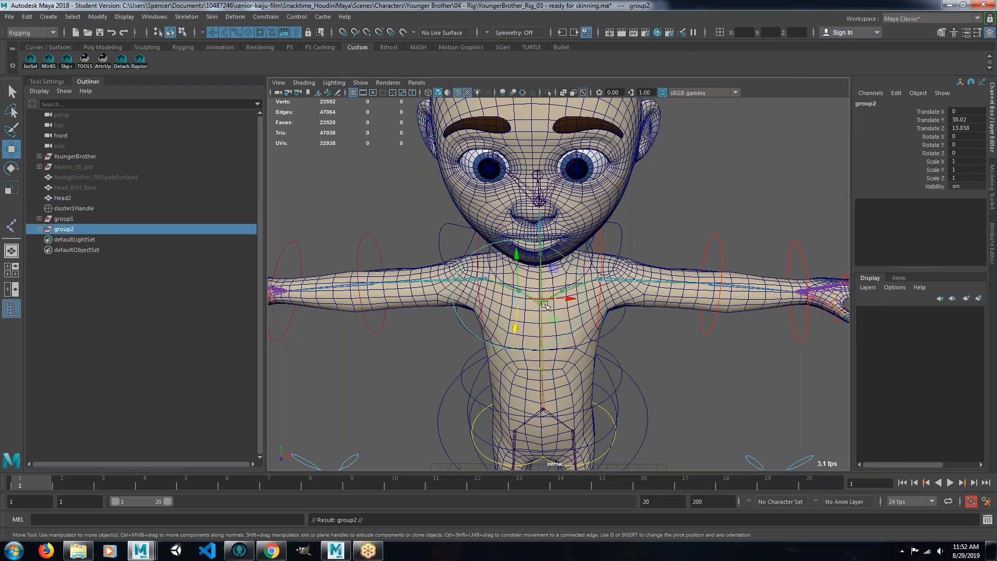
key(v)
drag(522, 298, 578, 171)
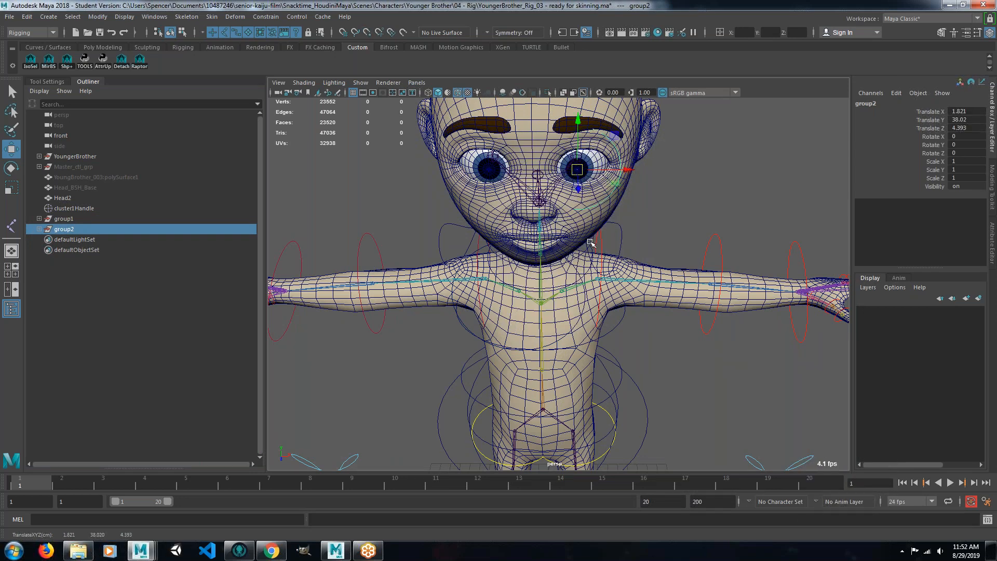
Duplicate group2 and snap the copy to the character's right eye, at Translate X -1.821.
key(ctrl+d)
key(v)
drag(576, 169, 488, 170)
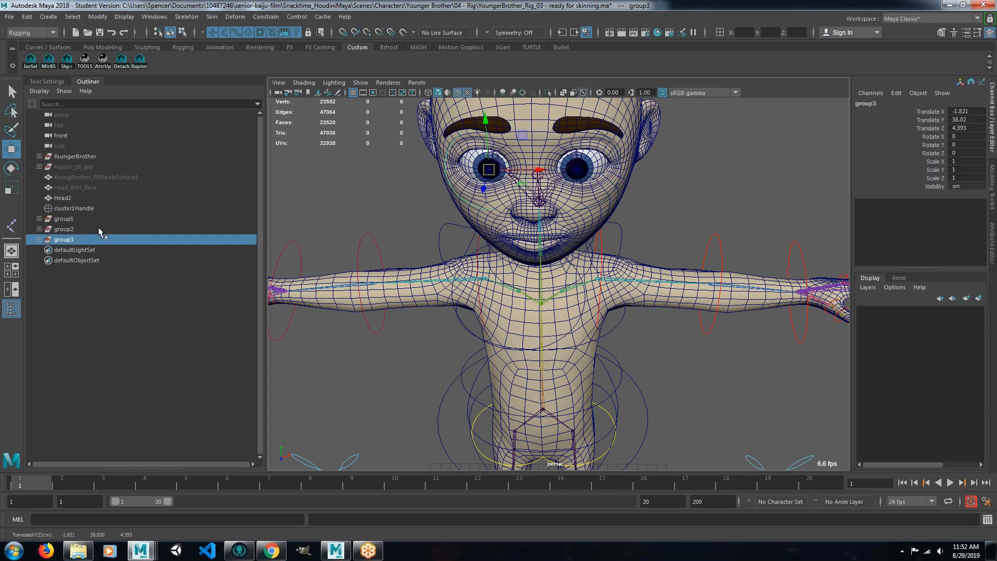
Scale the NURBS circles inside group2 and group3 together uniformly to about 0.554.
click(39, 229)
click(39, 249)
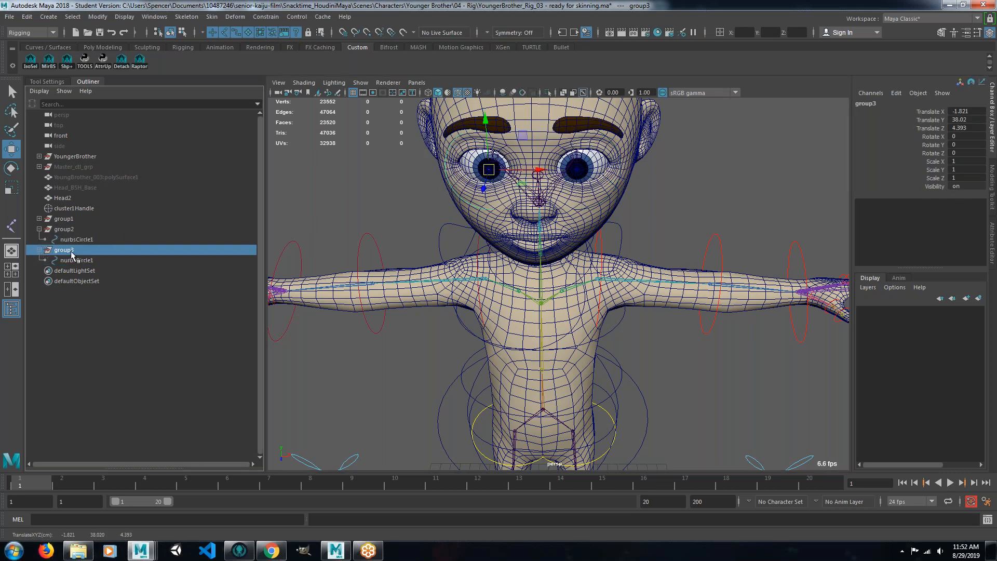
click(75, 239)
shift+click(74, 260)
click(89, 239)
ctrl+click(87, 260)
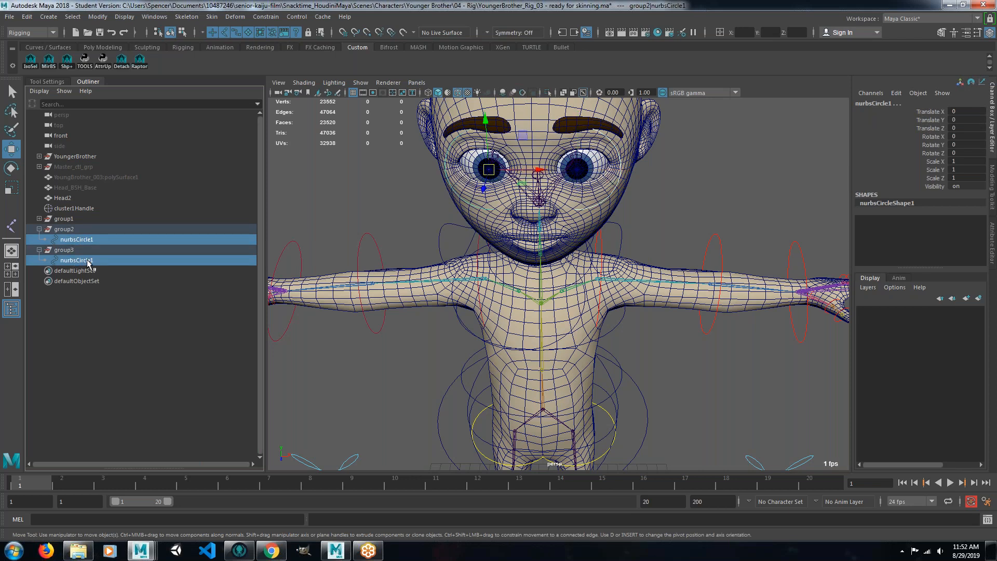
key(r)
drag(488, 169, 460, 185)
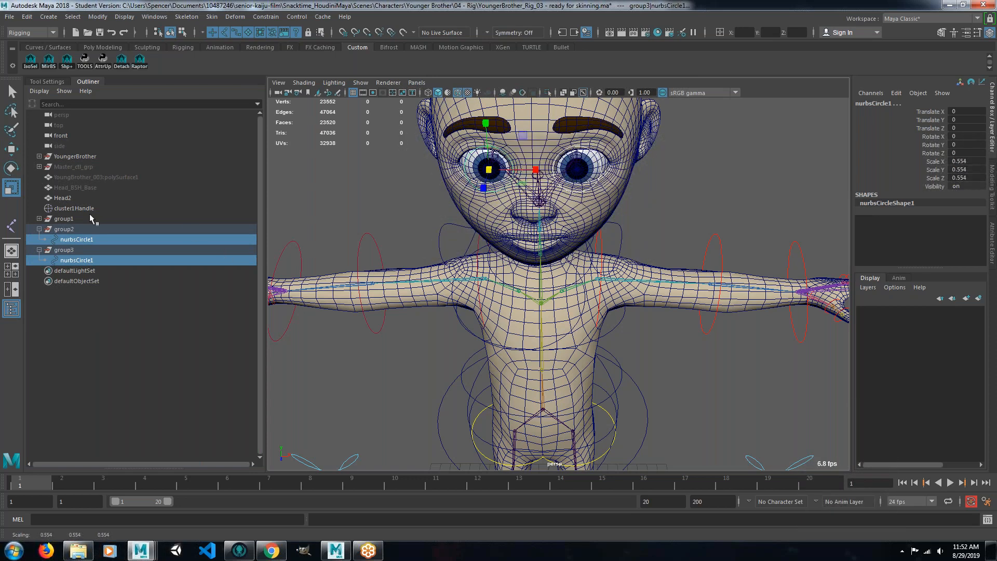
double_click(10, 188)
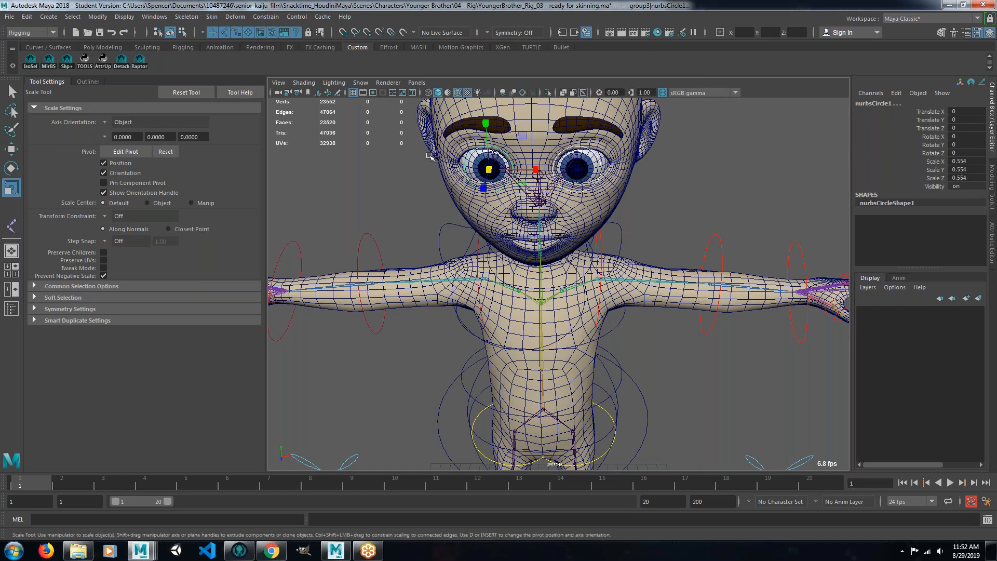
mouse_move(545, 216)
alt+mouse_down()
mouse_move(456, 215)
mouse_move(557, 216)
mouse_move(549, 213)
alt+mouse_up()
click(88, 81)
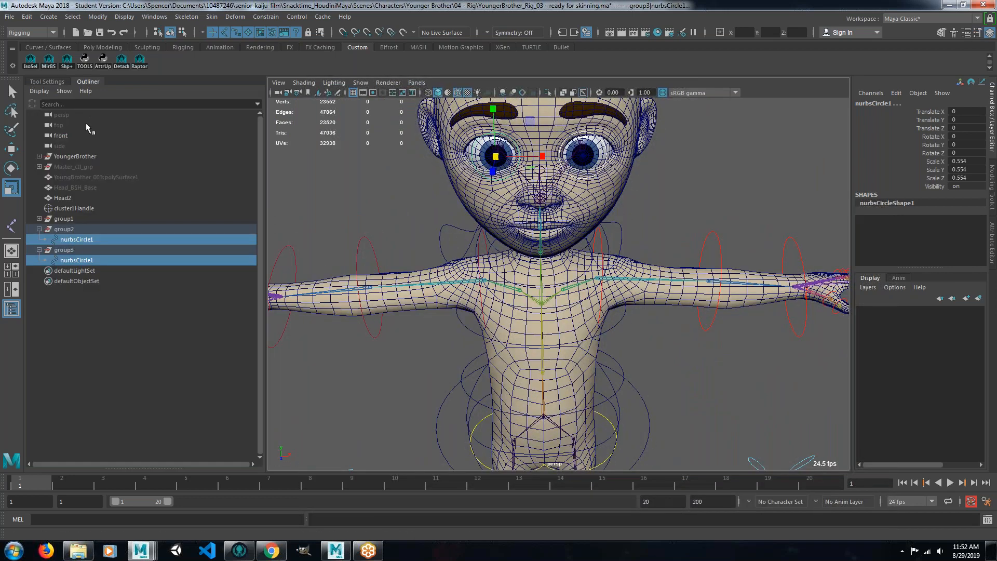
Freeze the rotate and scale transformations of both eye circles, leaving translate and joint orient out.
click(98, 17)
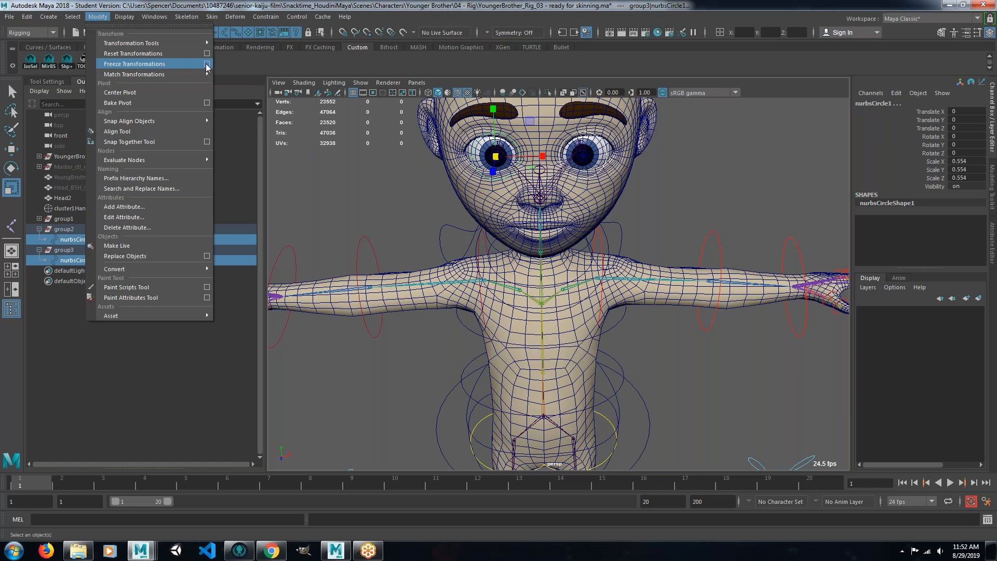
key(Escape)
click(710, 114)
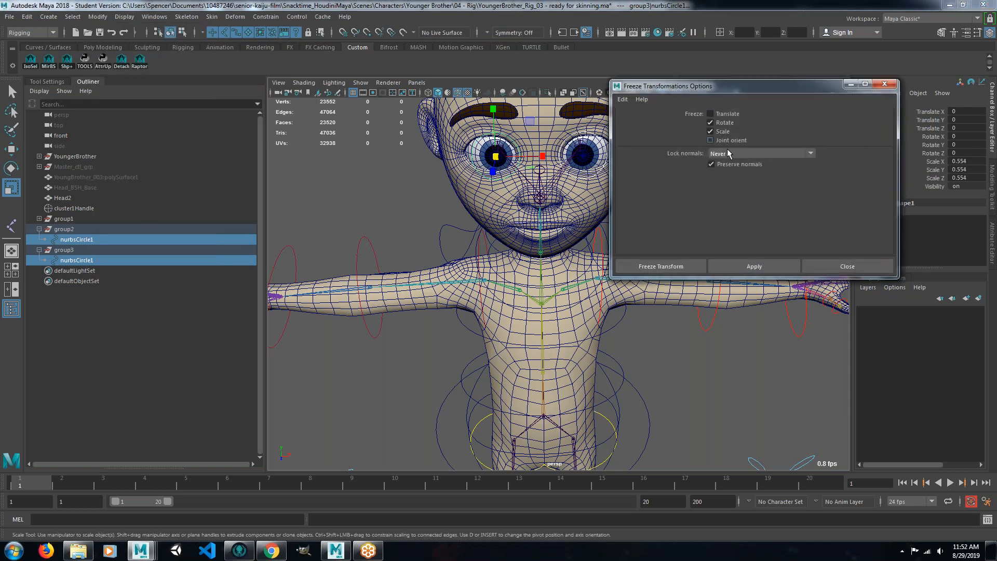
click(751, 274)
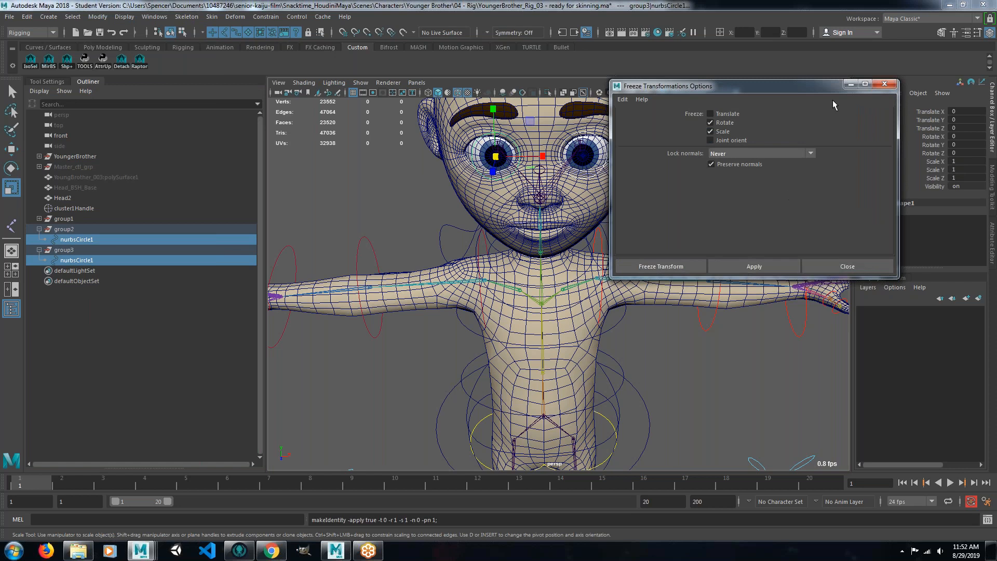
click(850, 85)
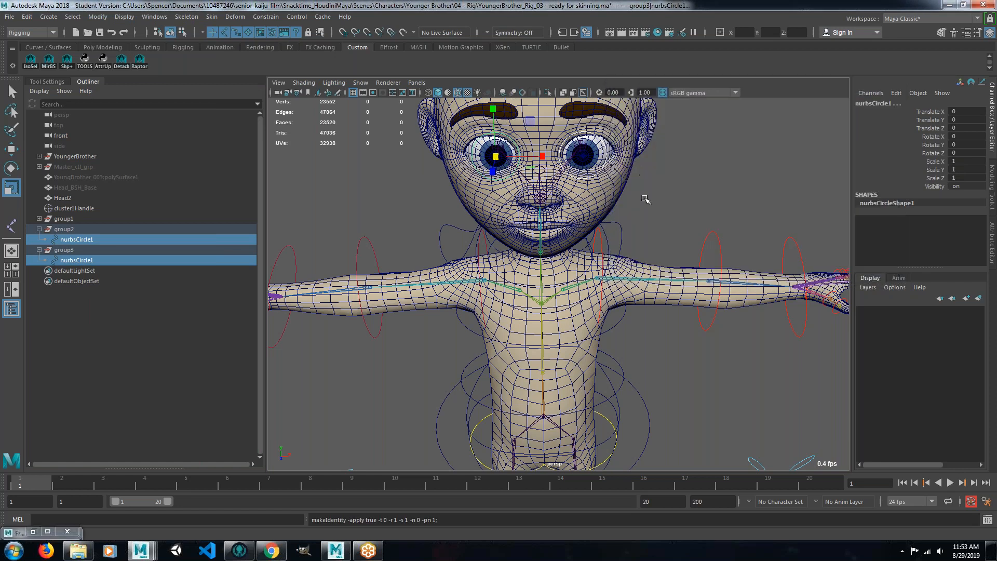
Move the parent groups group2 and group3 together forward in front of the eyes to a Translate Z of about 13.858.
alt+drag(400, 216, 281, 227)
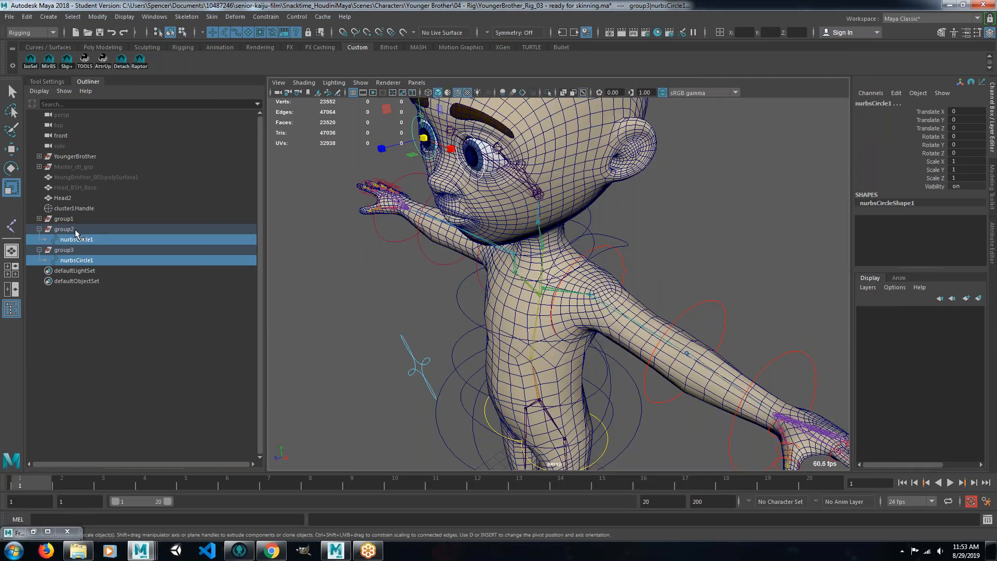
key(Up)
alt+drag(488, 270, 376, 244)
alt+middle_drag(377, 200, 534, 250)
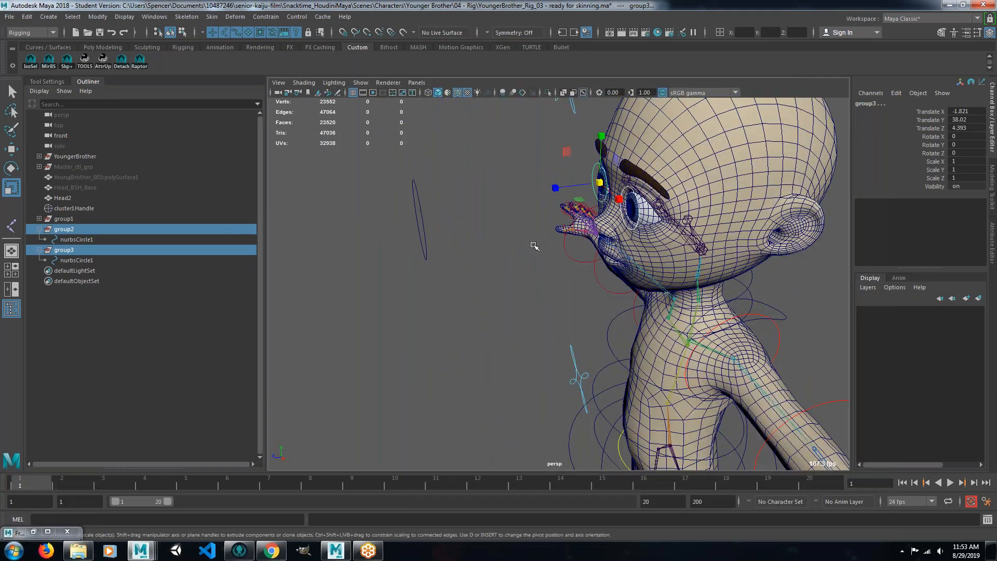
key(w)
drag(549, 186, 420, 193)
Examine from several angles how the two small eye circles line up with the large circle and the eyes.
alt+drag(444, 248, 503, 240)
alt+right_drag(503, 240, 586, 242)
alt+middle_drag(585, 242, 566, 288)
alt+drag(565, 288, 493, 348)
scroll(541, 360, down, 4)
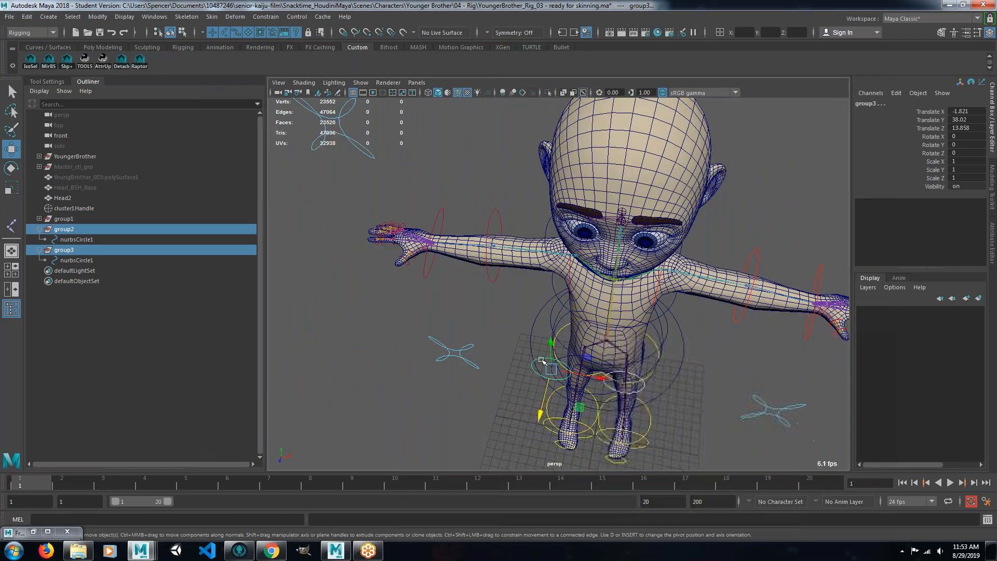
alt+drag(594, 361, 577, 298)
mouse_move(547, 244)
alt+right_down()
mouse_move(559, 251)
mouse_move(565, 240)
alt+right_up()
alt+drag(565, 241, 474, 370)
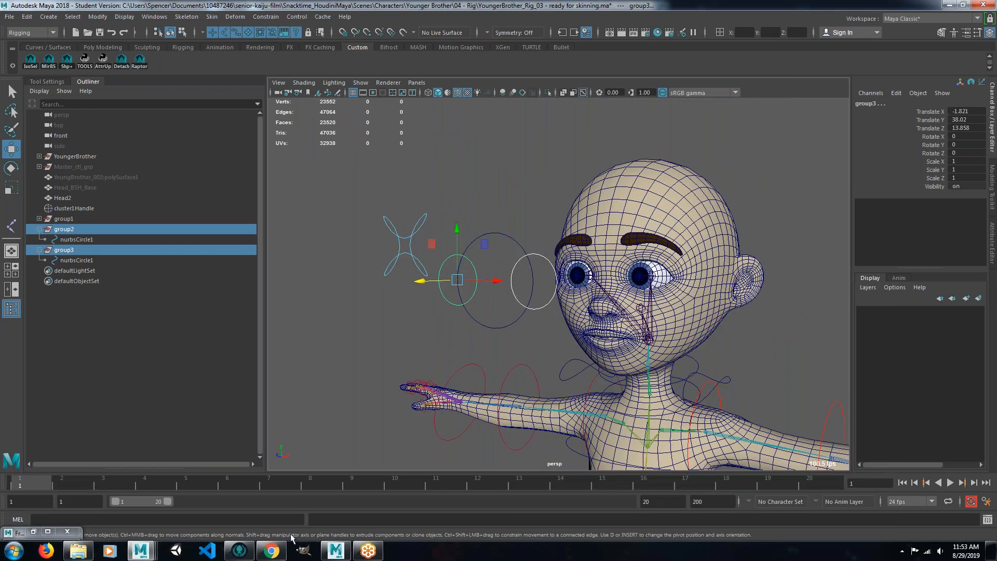
mouse_move(284, 548)
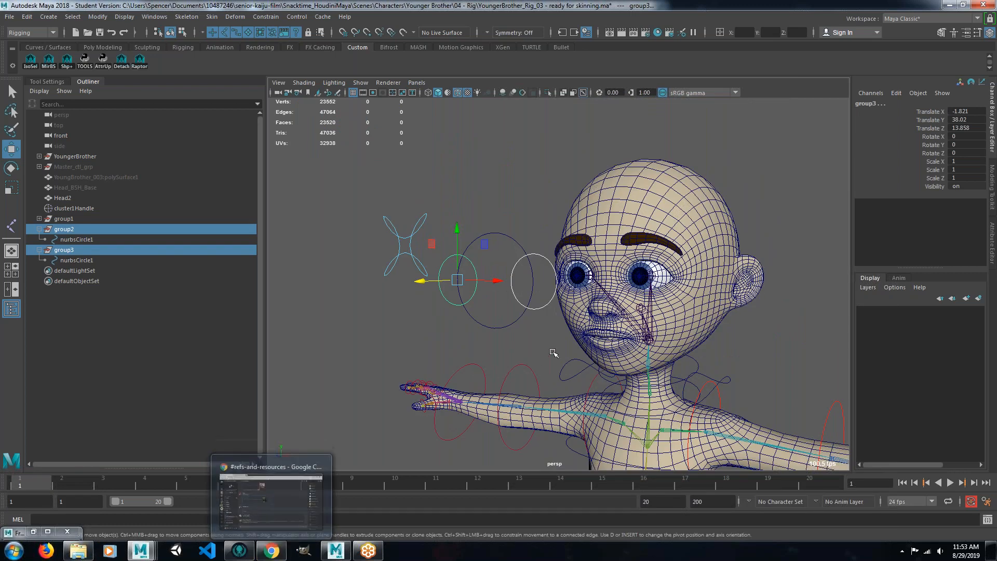
click(275, 552)
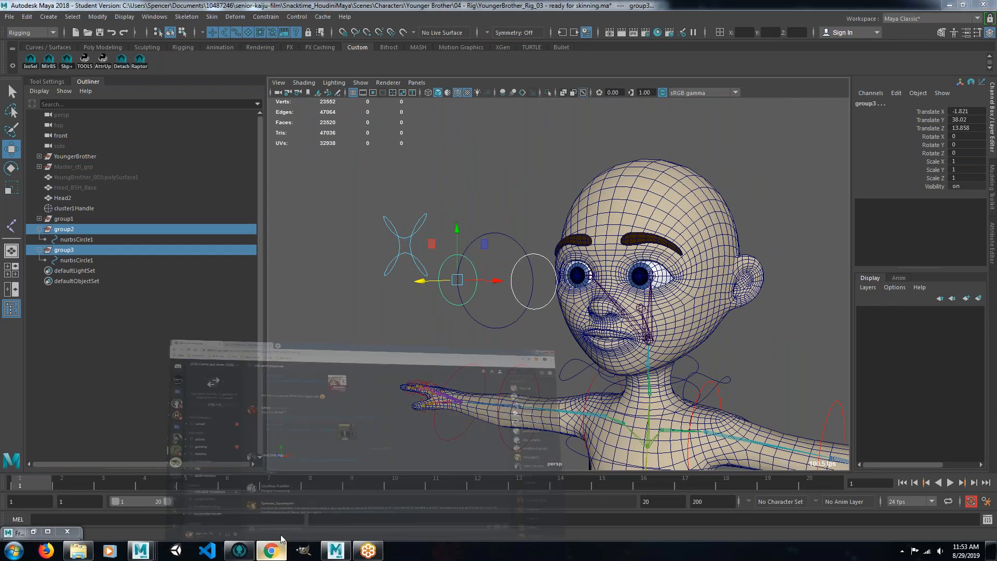
click(949, 5)
mouse_move(597, 271)
alt+mouse_down()
mouse_move(618, 268)
mouse_move(609, 274)
alt+mouse_up()
alt+right_drag(675, 307, 738, 307)
alt+middle_drag(738, 307, 734, 307)
alt+middle_drag(560, 285, 506, 213)
alt+drag(506, 213, 480, 217)
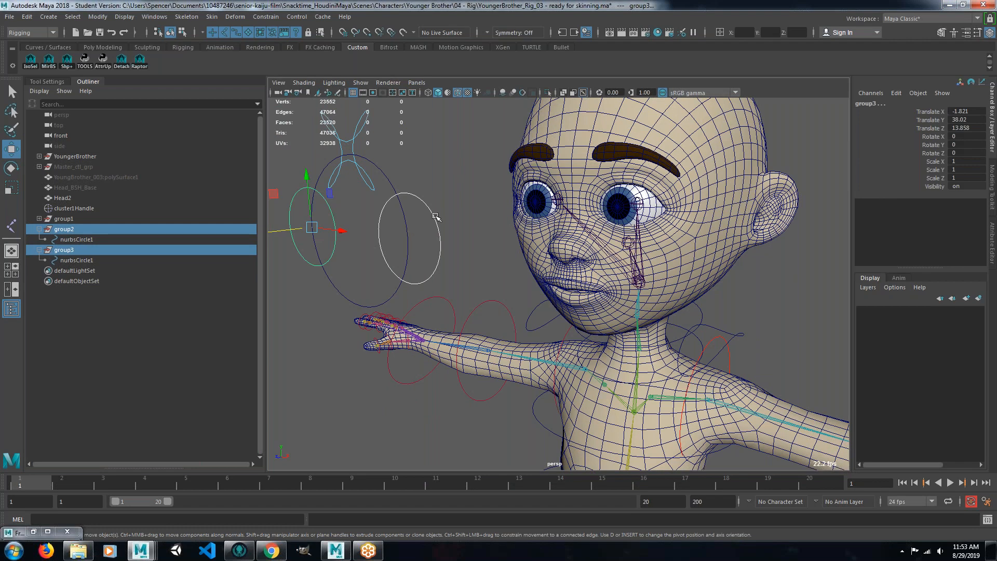
Rename the circle inside group2 to L_Eye_ctrl and its parent group to L_Eye_ctrl_grp.
double_click(77, 239)
text(L_Eye_ctrl)
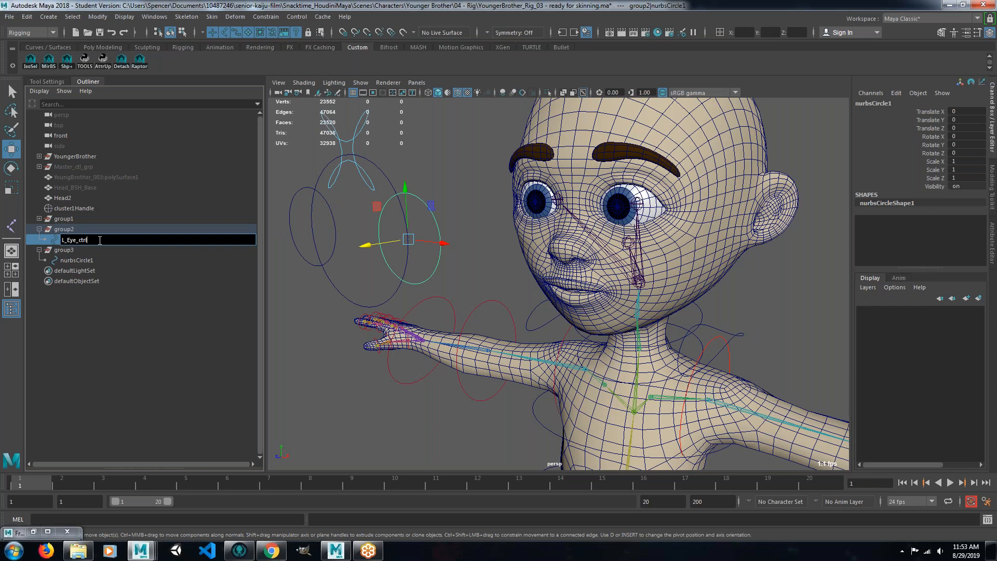
drag(100, 240, 42, 246)
key(ctrl+c)
double_click(65, 229)
key(ctrl+v)
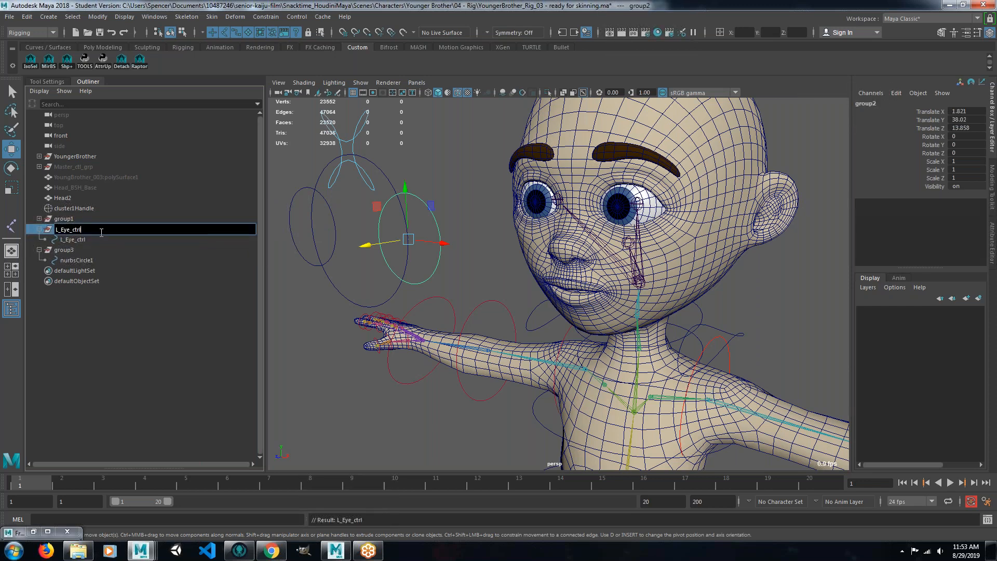
key(Return)
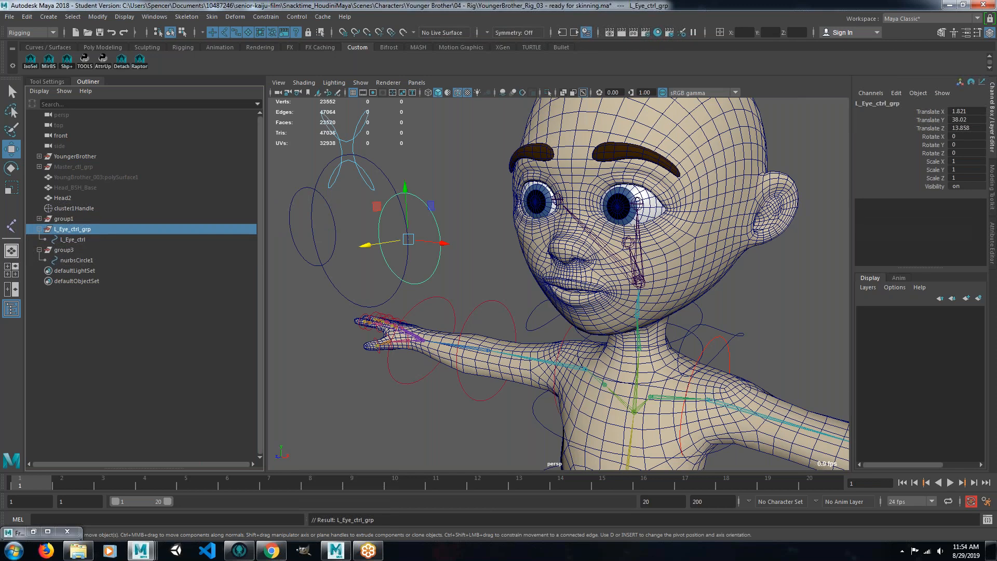
Rename the circle inside group3 to R_Eye_ctrl and its parent group to R_Eye_ctrl_grp.
double_click(70, 260)
key(ctrl+v)
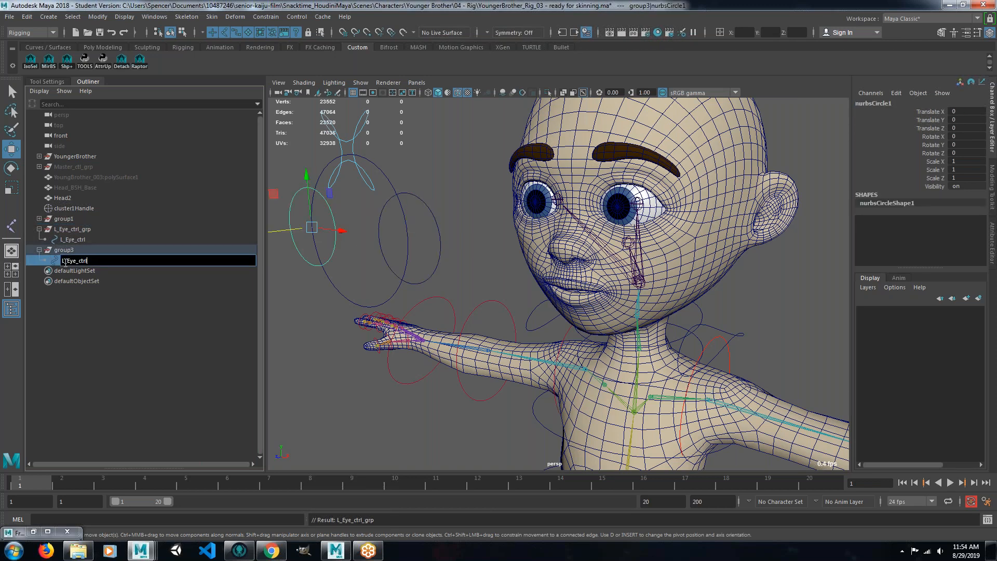
key(BackSpace)
text(R)
key(Return)
double_click(67, 249)
text(R_Eye_ctrl)
text(_grp)
key(Return)
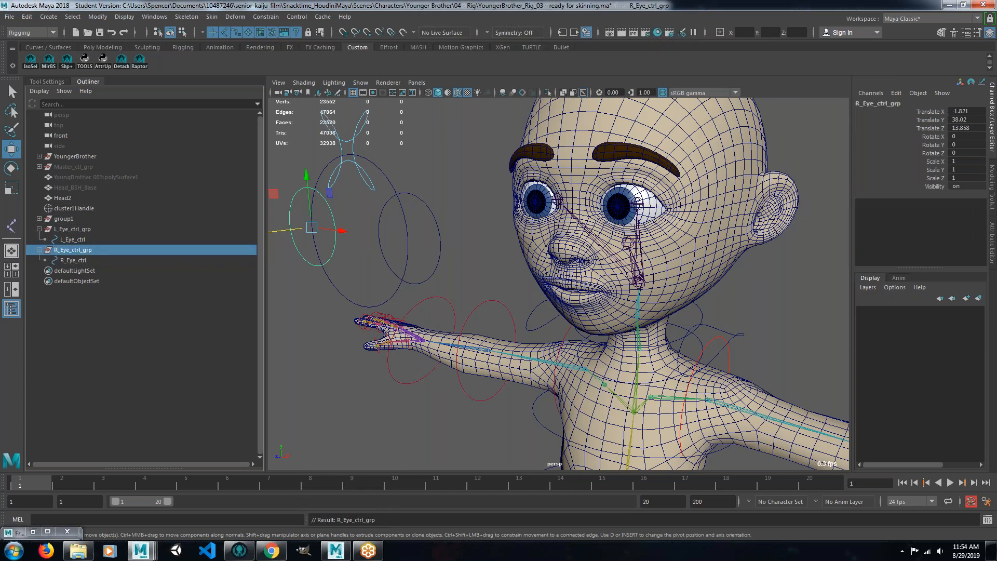
Rename the large circle inside group1 to Master_Eyes_ctrl and its parent group to Master_Eyes_ctrl_grp.
click(40, 219)
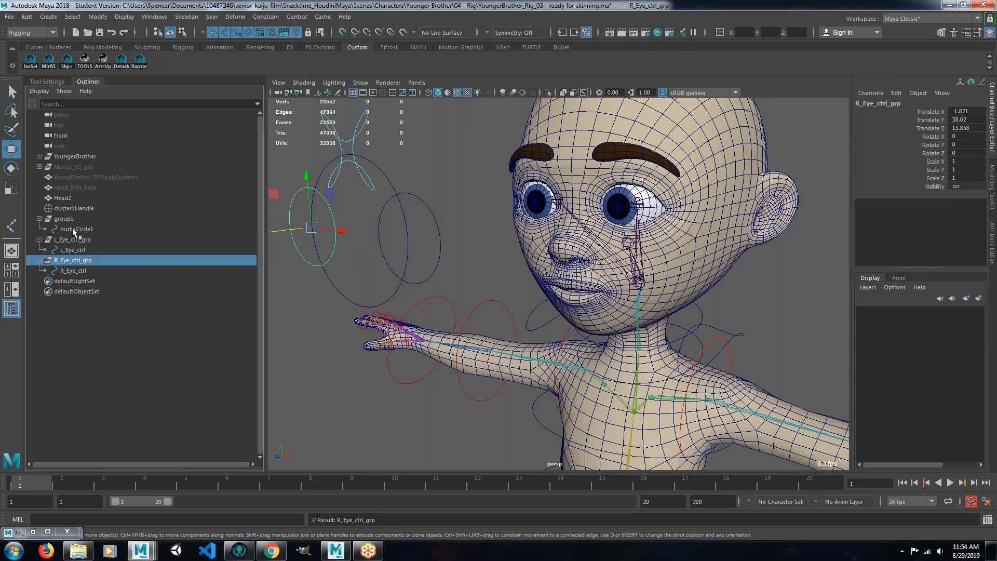
double_click(73, 229)
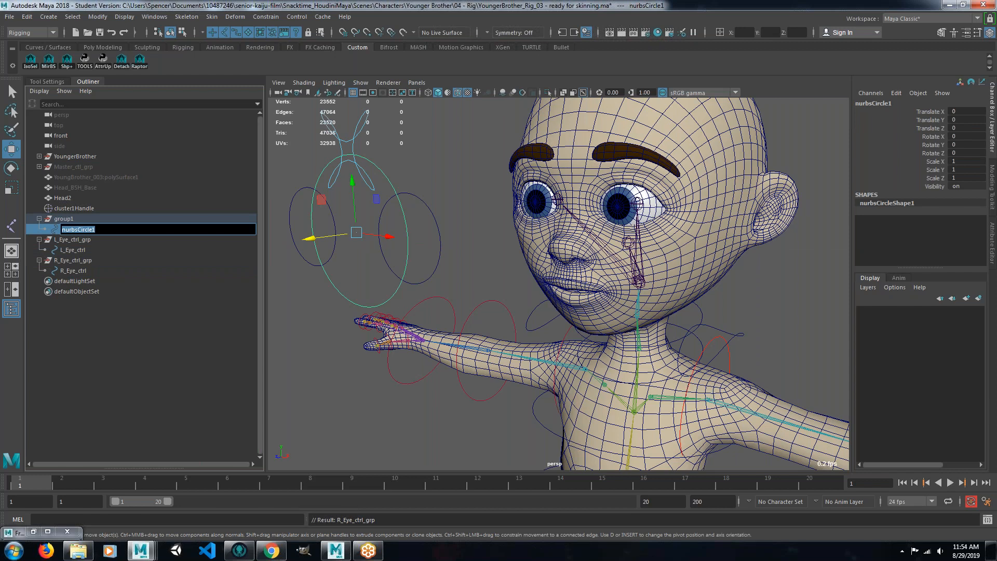
text(Ma)
key(ctrl+a)
key(ctrl+c)
double_click(68, 219)
key(ctrl+v)
text(_grp)
key(Return)
click(101, 309)
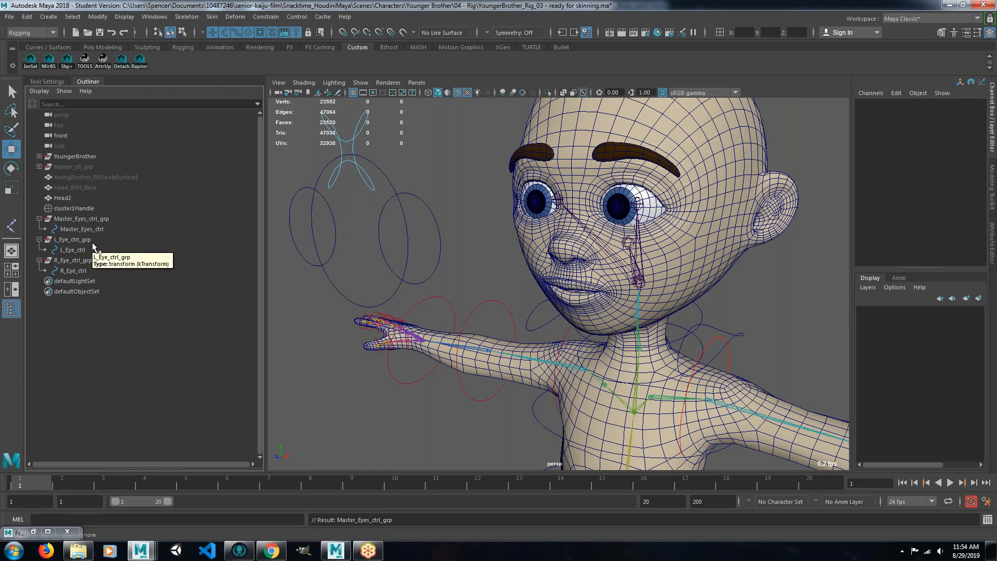
Parent L_Eye_ctrl_grp and R_Eye_ctrl_grp under Master_Eyes_ctrl and expand the resulting hierarchy.
click(82, 229)
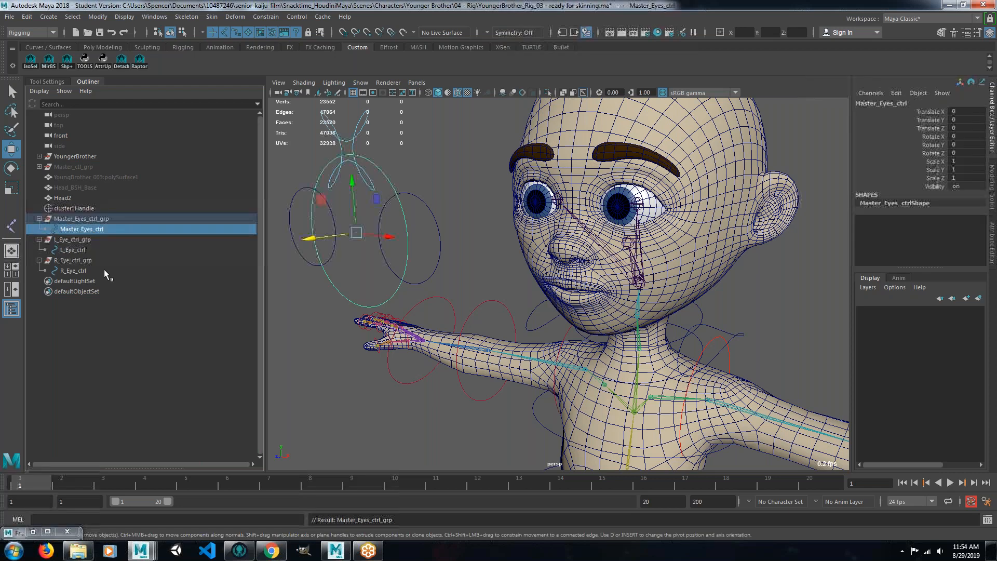
click(76, 240)
ctrl+click(73, 261)
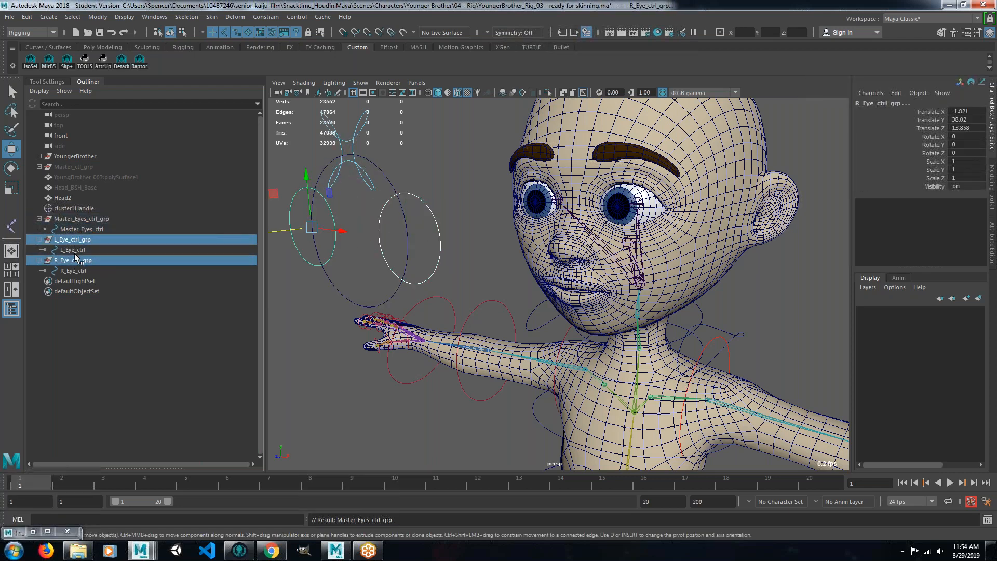
ctrl+click(73, 229)
key(p)
click(45, 229)
click(51, 239)
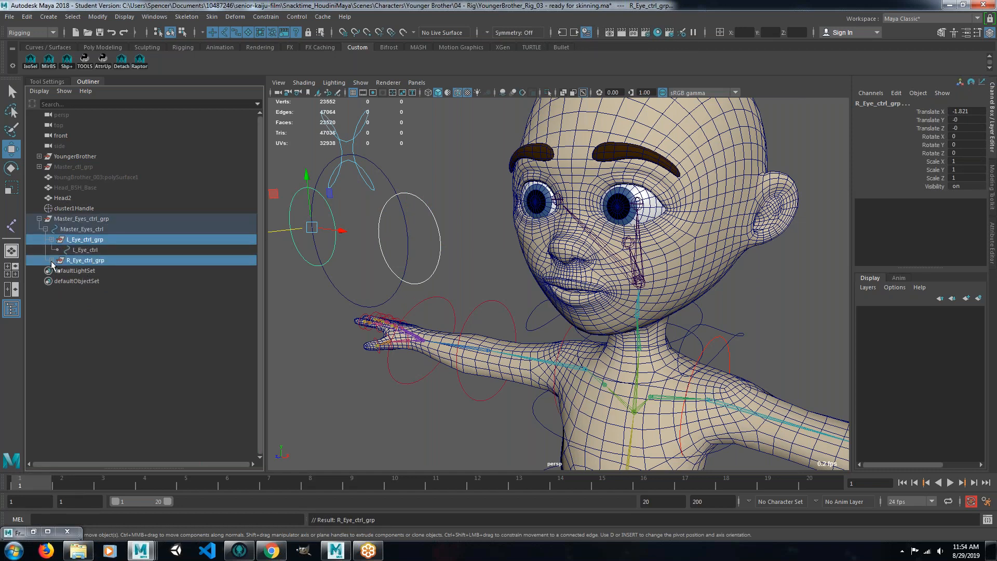
click(51, 261)
click(82, 315)
drag(150, 263, 176, 261)
click(101, 319)
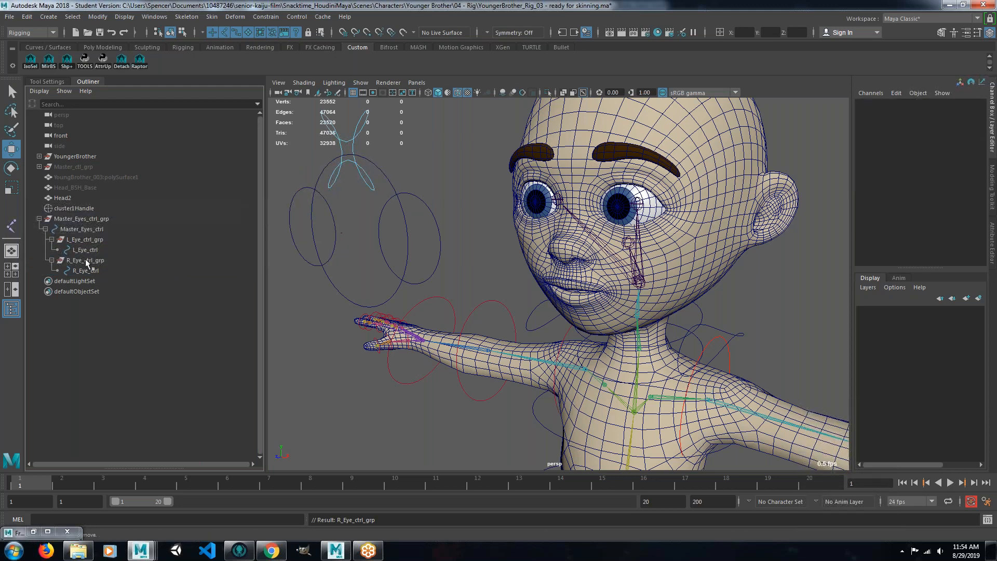
Test-move Master_Eyes_ctrl_grp with all three eye circles, undo the move, and check the individual controls' selection.
click(78, 221)
drag(370, 254, 422, 221)
key(ctrl+z)
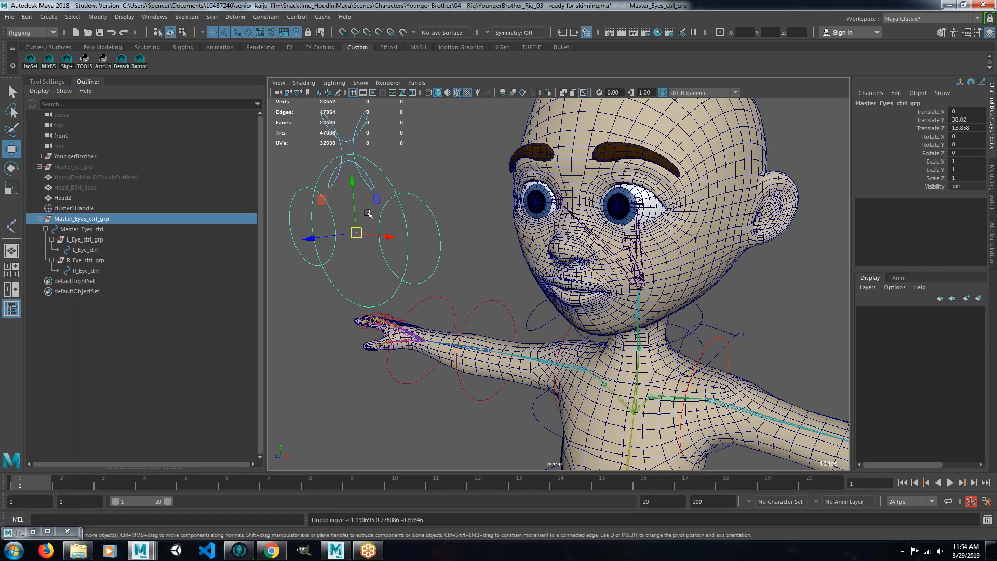
key(Down)
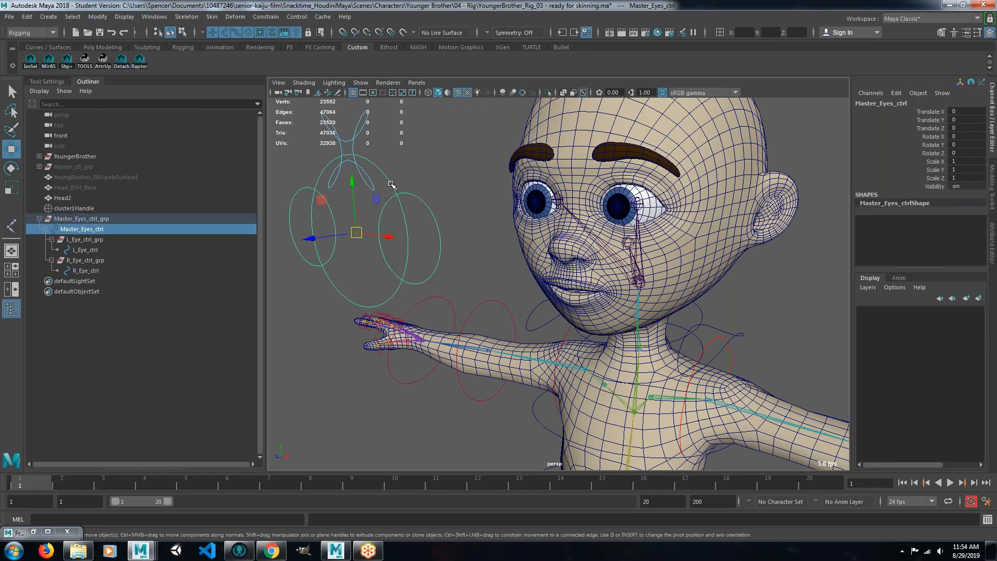
click(433, 215)
click(301, 190)
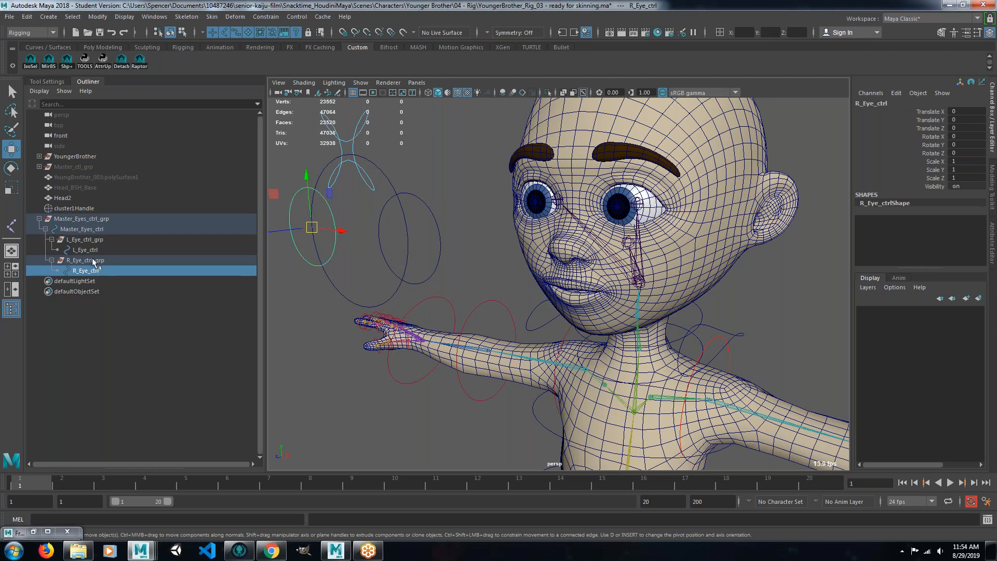
Aim-constrain the L_Eye_jnt joint to L_Eye_ctrl with Maintain offset on, aim vector 1, 0, 0 and all axes constrained.
alt+drag(427, 237, 521, 308)
click(420, 244)
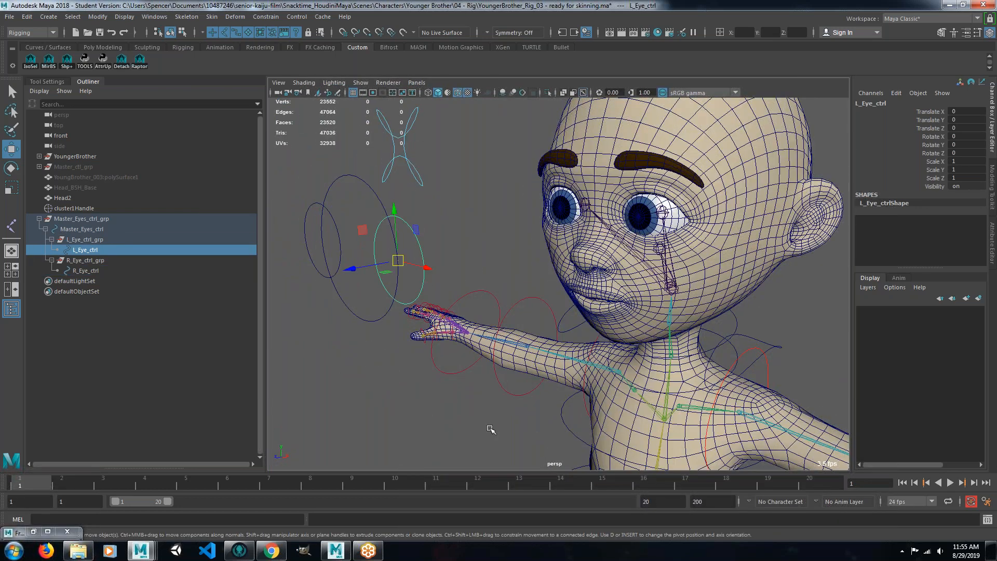
shift+click(664, 210)
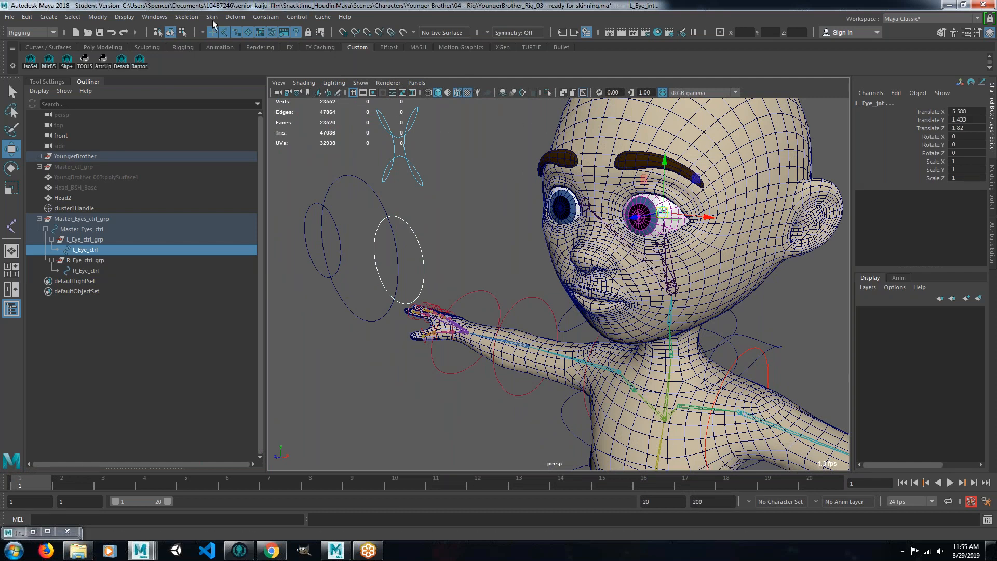
click(264, 17)
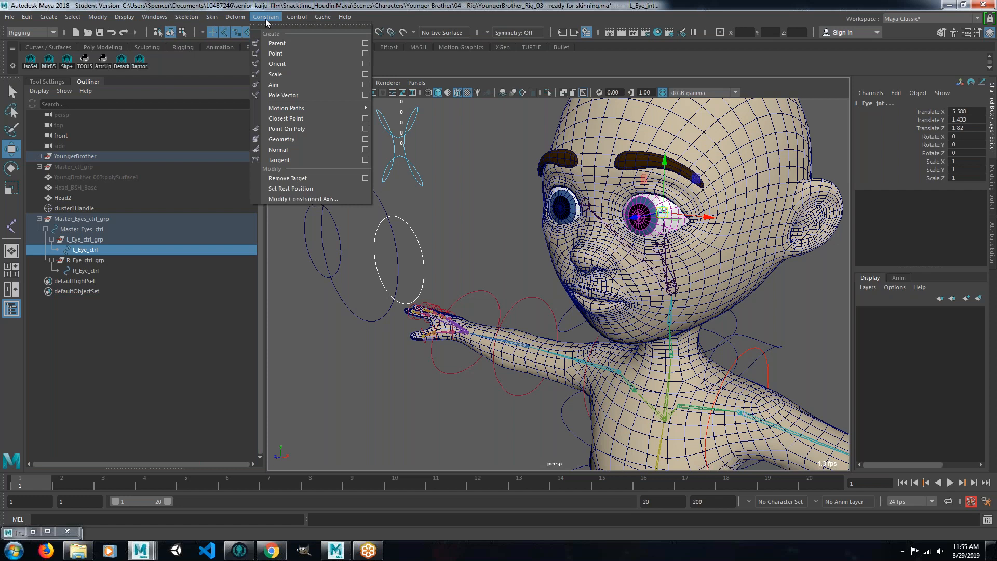
click(364, 86)
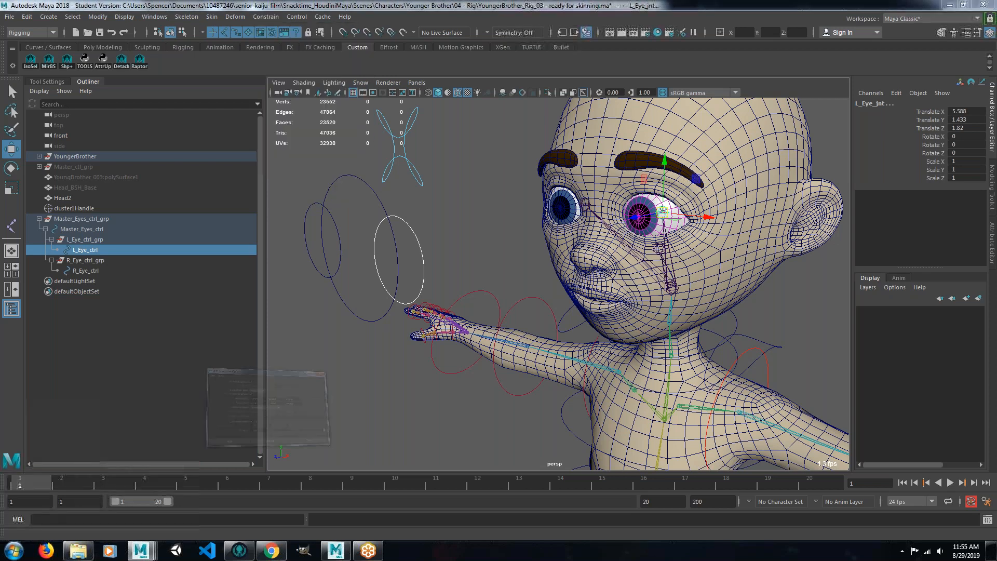
drag(726, 86, 805, 37)
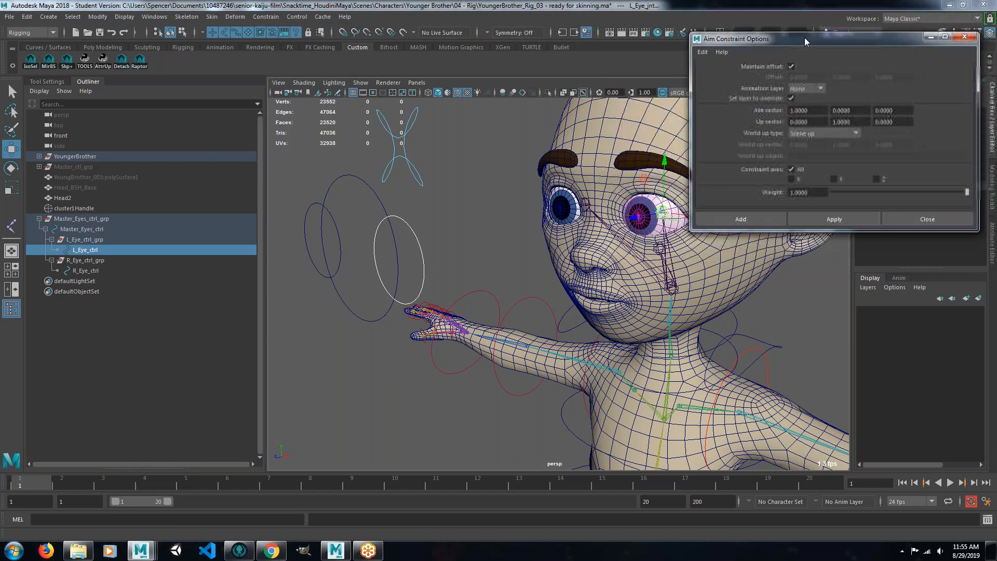
click(830, 218)
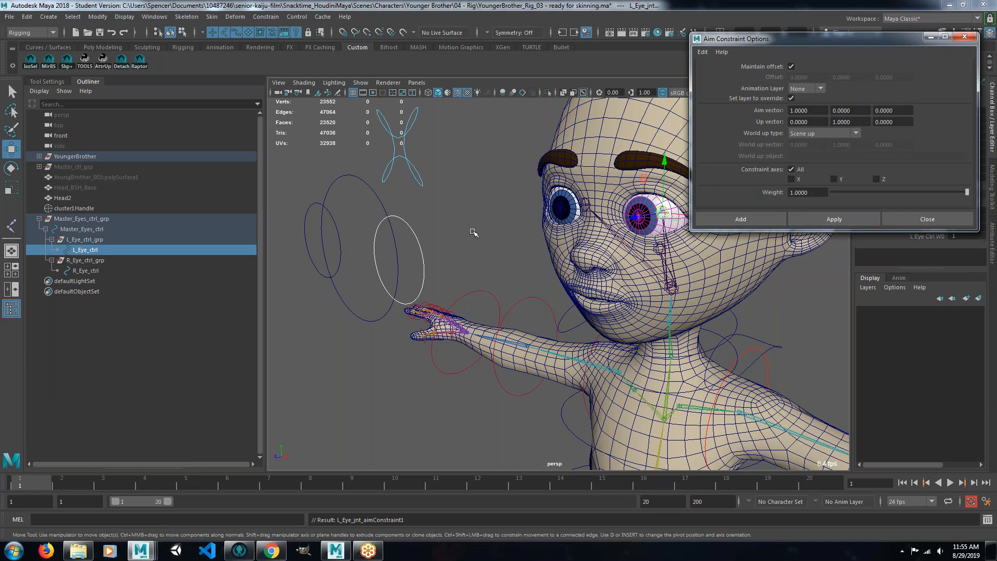
Test the left eye's aim by moving L_Eye_ctrl freely, and undo the move.
click(420, 245)
drag(399, 260, 455, 196)
key(ctrl+z)
key(ctrl+z)
key(ctrl+z)
key(ctrl+z)
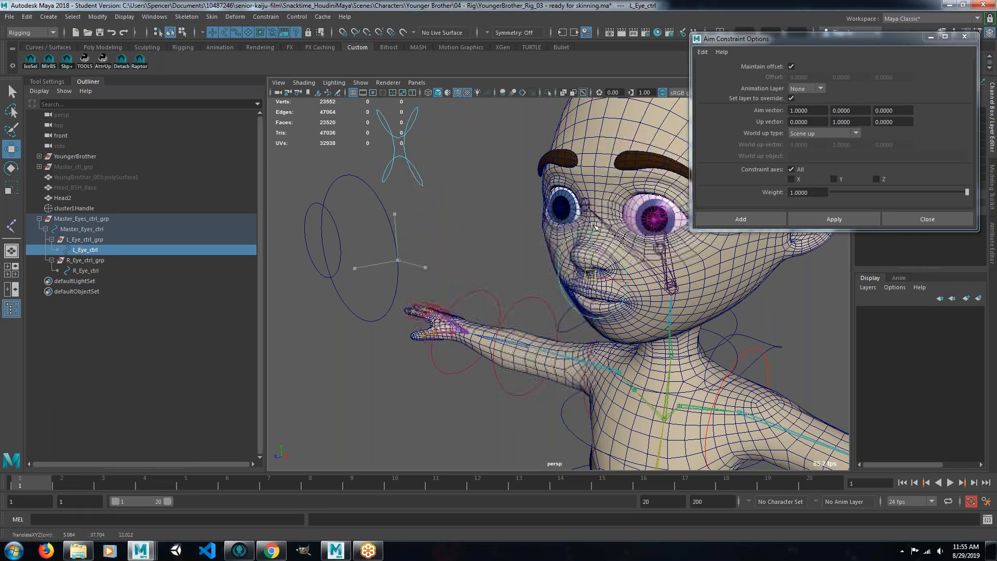
Aim-constrain the R_Eye_jnt joint to R_Eye_ctrl with the same offset-maintaining options and put the options window away.
click(332, 219)
shift+click(585, 204)
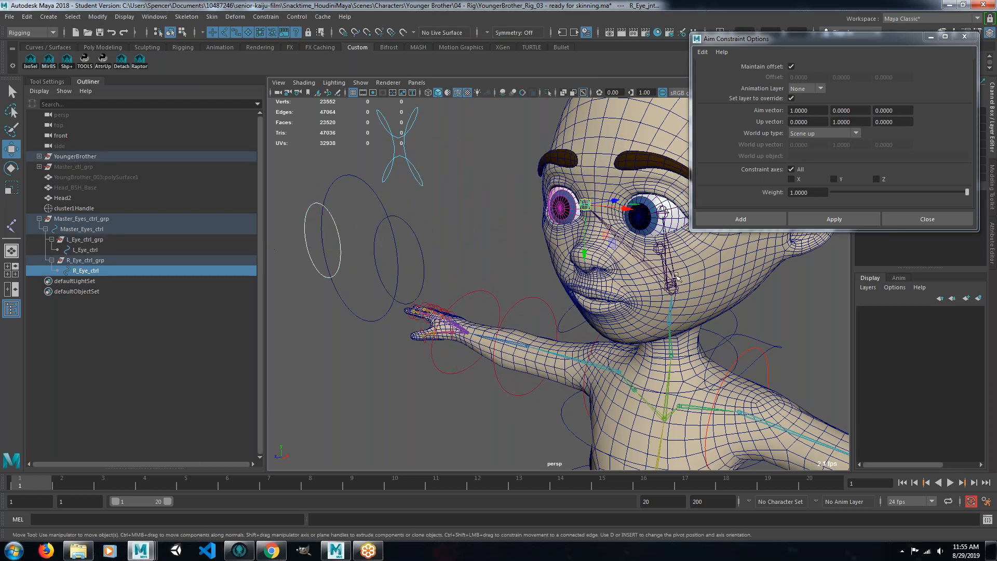
click(848, 217)
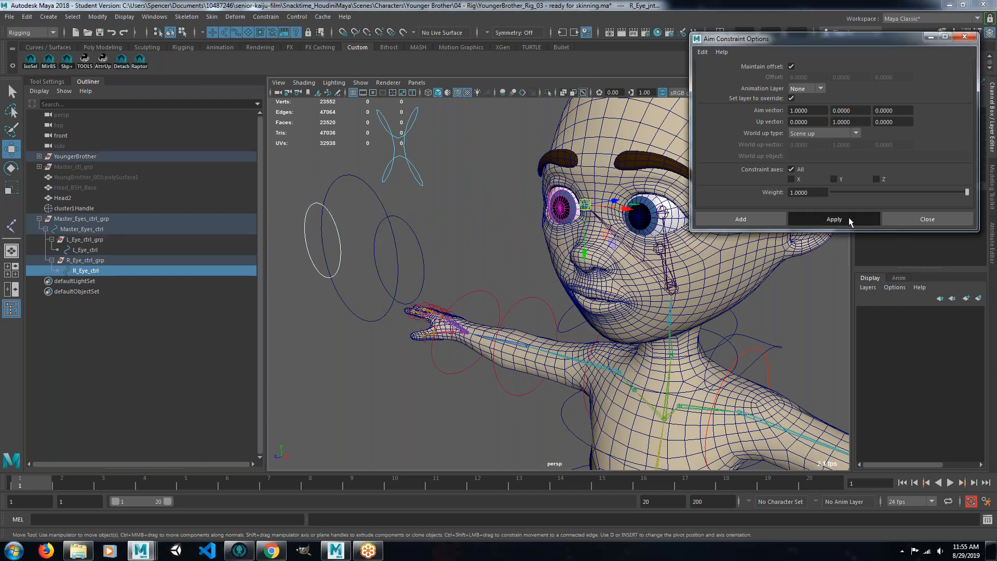
click(929, 39)
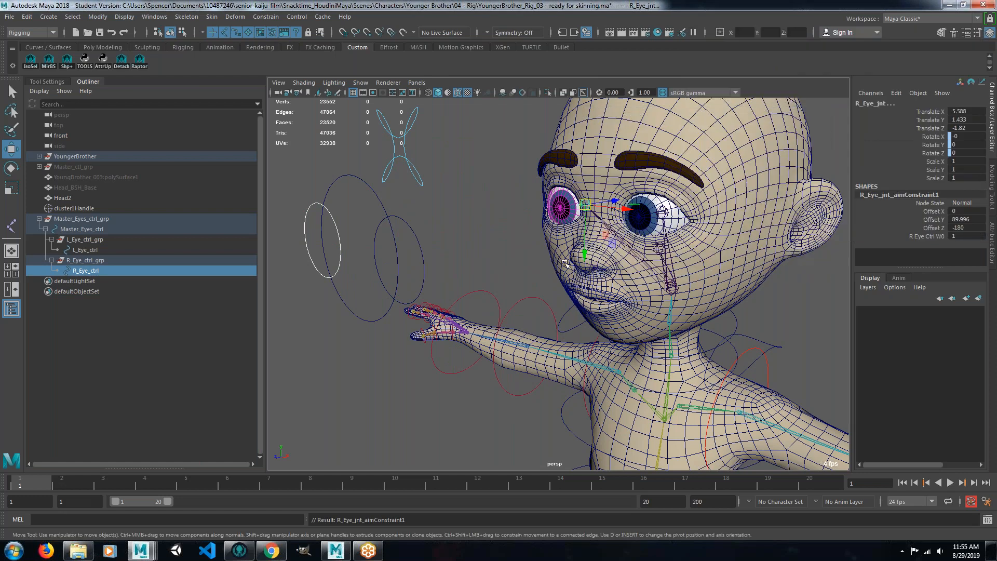
Test both eyes from the front by moving Master_Eyes_ctrl, and undo the move.
scroll(535, 358, down, 6)
alt+drag(534, 358, 628, 284)
scroll(614, 349, up, 5)
click(595, 310)
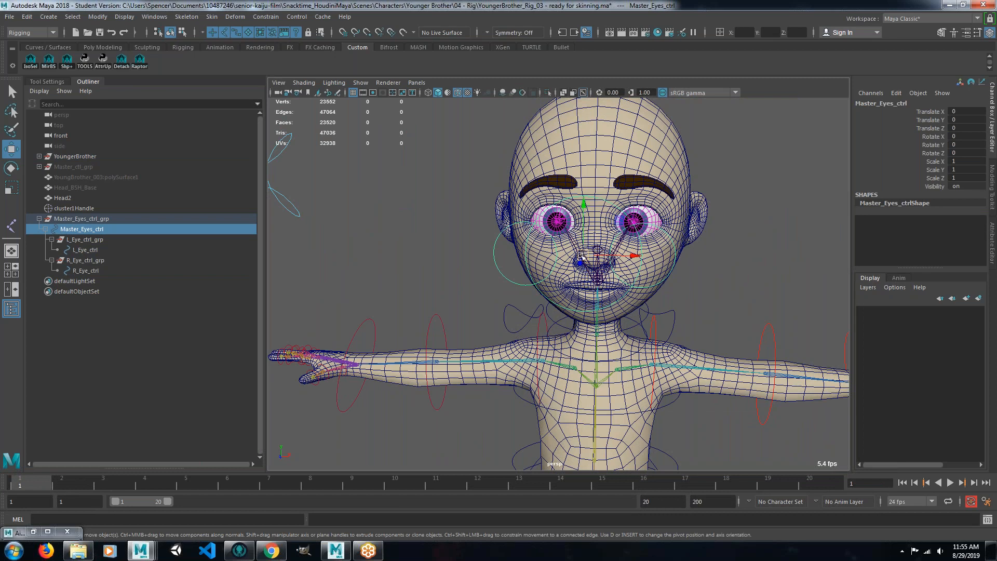
drag(582, 255, 504, 267)
key(ctrl+z)
Test-move L_Eye_ctrl sideways to Translate X -1.985 and reset the translations of all three eye controls to 0.
click(692, 251)
drag(692, 252, 657, 265)
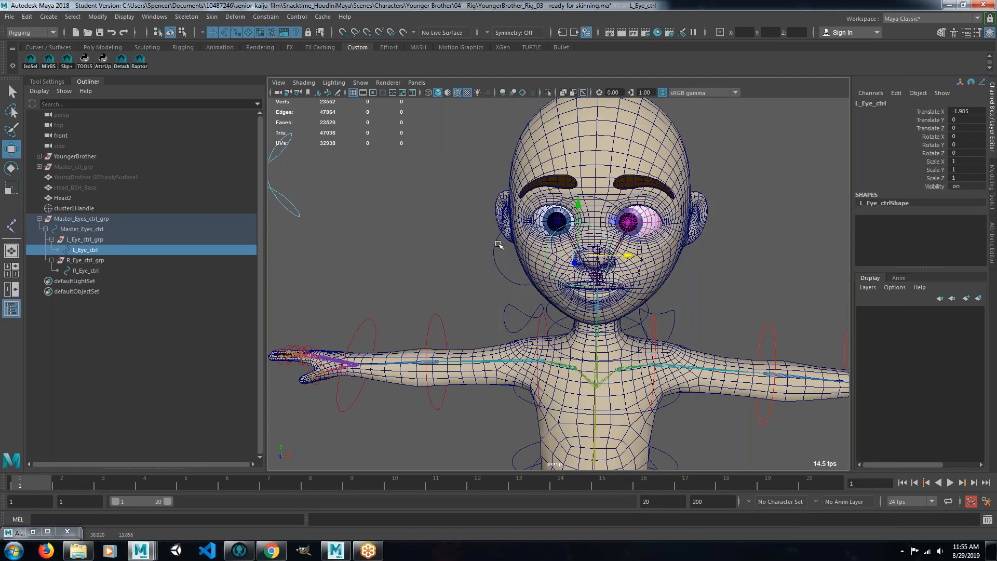
click(611, 256)
drag(636, 255, 723, 265)
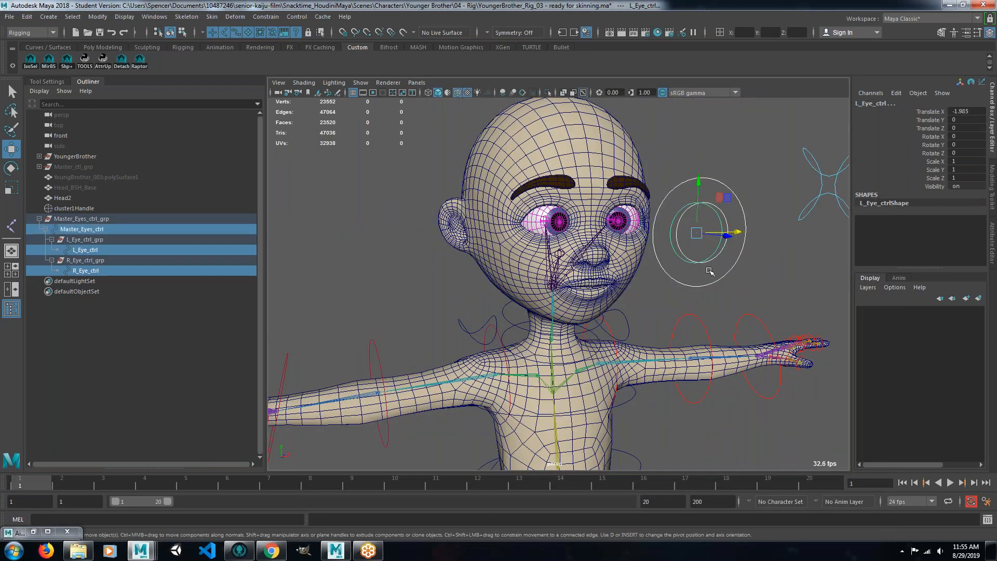
drag(964, 111, 964, 128)
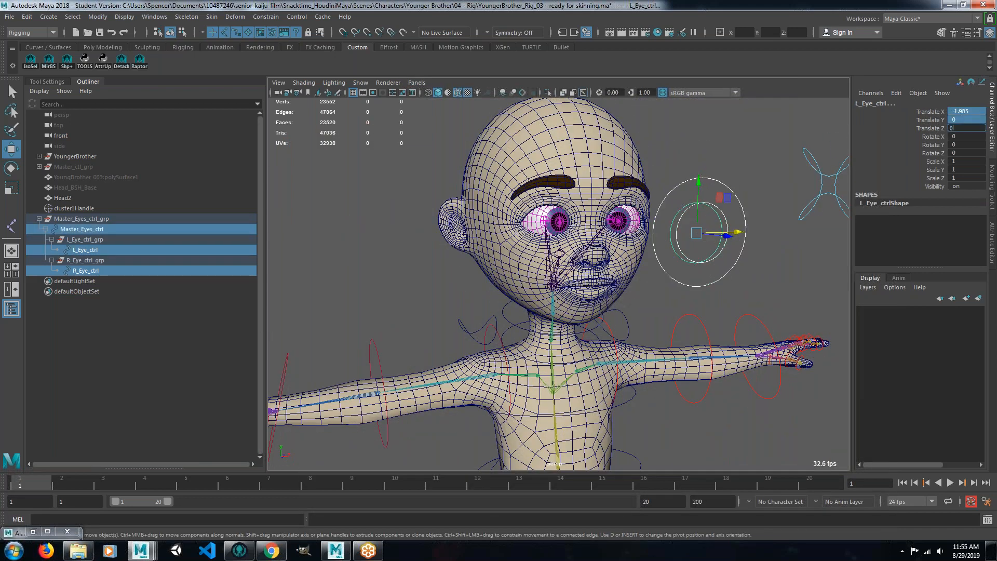
key(Return)
Aim-constrain Master_Eyes_ctrl to the head joint joint2.
alt+drag(738, 208, 581, 320)
scroll(556, 307, up, 4)
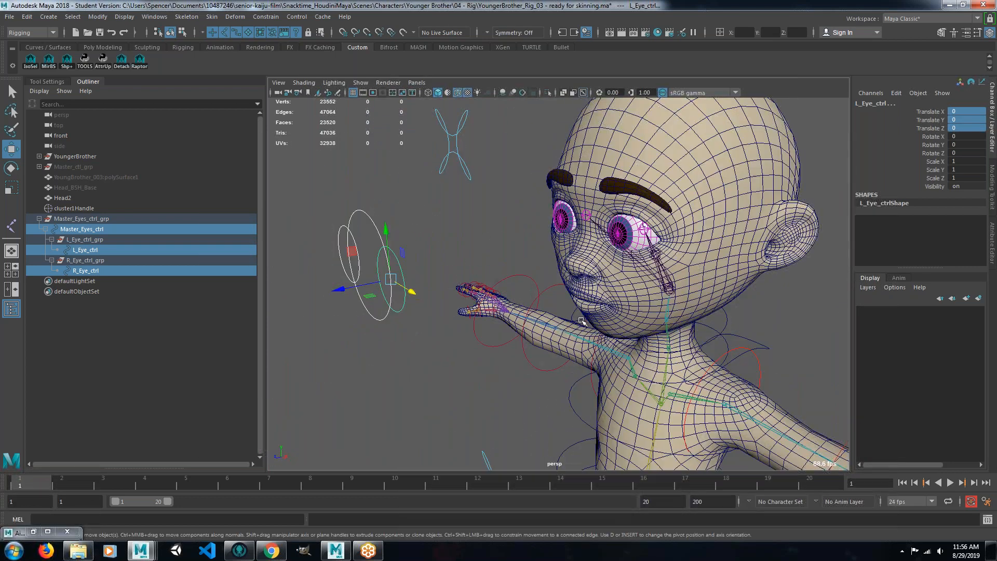
click(368, 216)
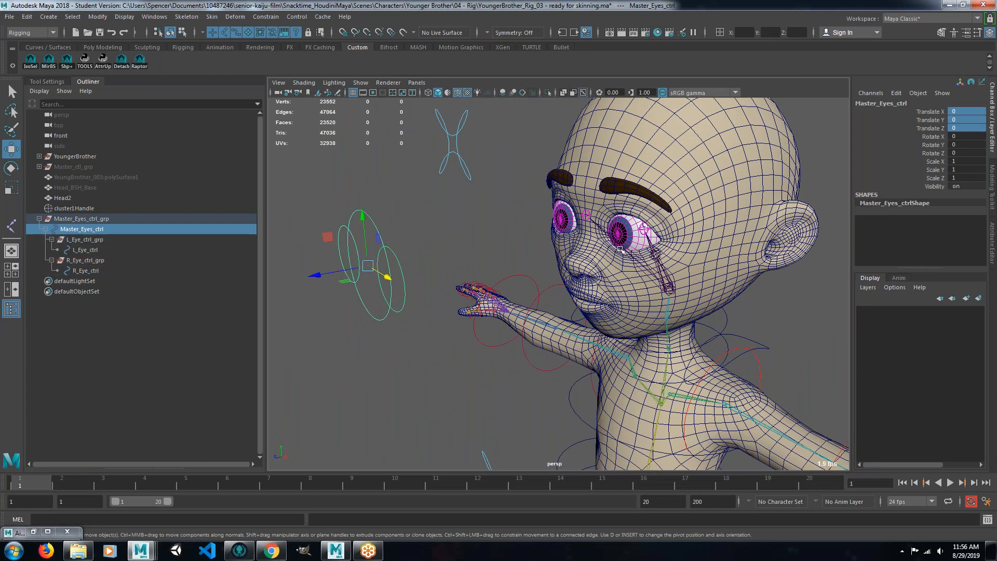
alt+drag(649, 255, 608, 252)
click(665, 259)
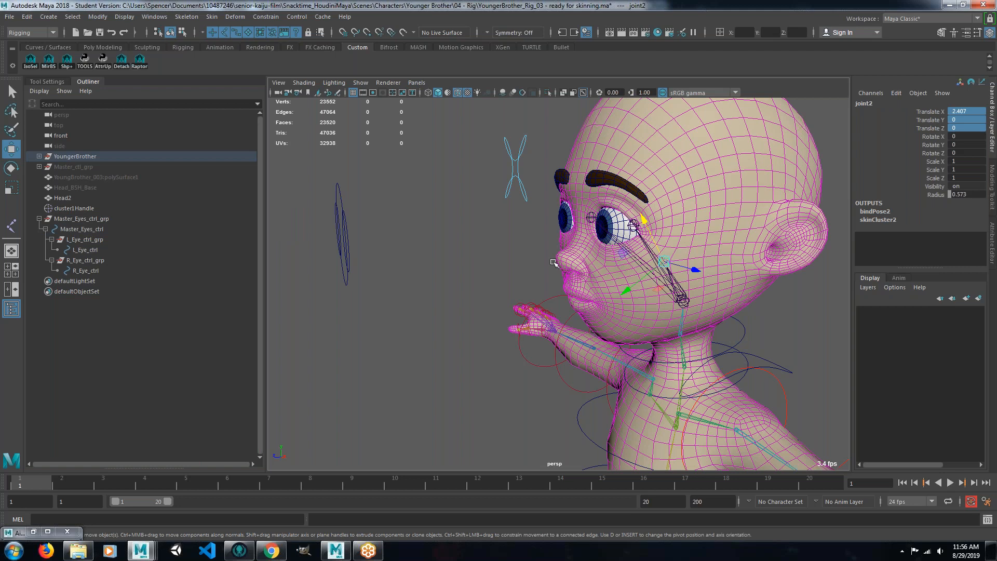
alt+drag(512, 273, 552, 276)
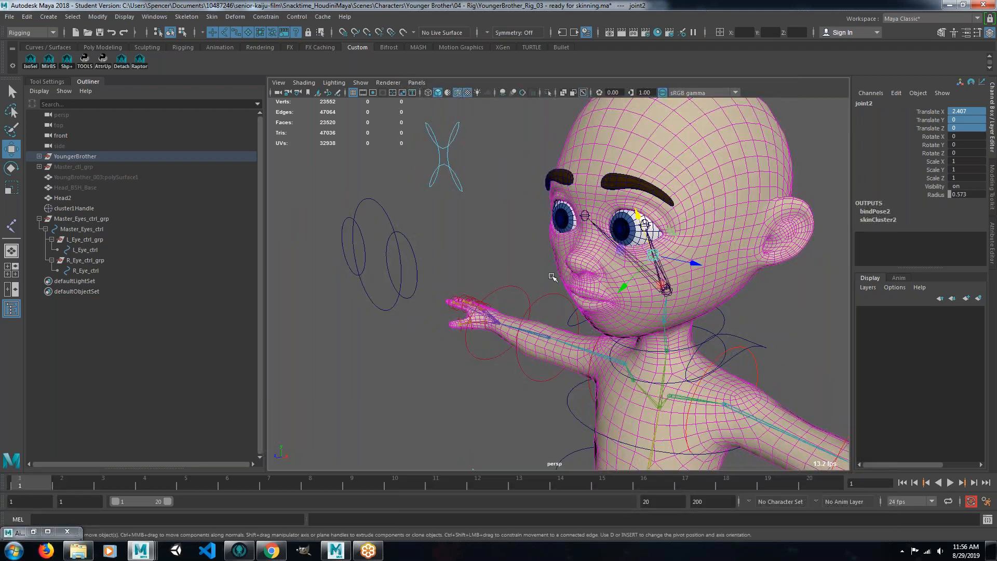
click(381, 207)
click(268, 17)
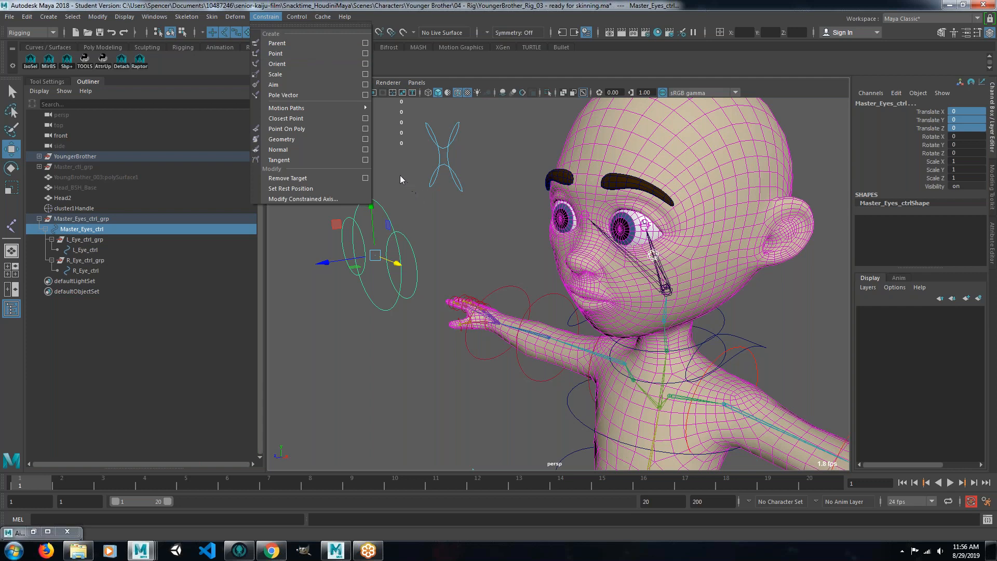
click(369, 84)
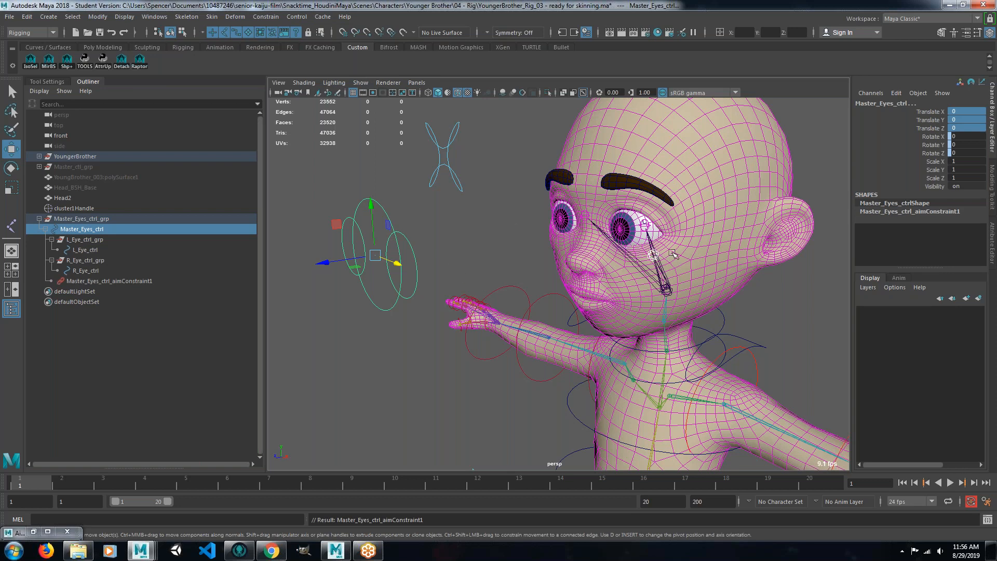
Test the eye aim from around the character by moving Master_Eyes_ctrl, and undo the moves.
drag(395, 263, 617, 307)
key(ctrl+z)
alt+right_drag(597, 302, 467, 273)
alt+drag(467, 273, 623, 344)
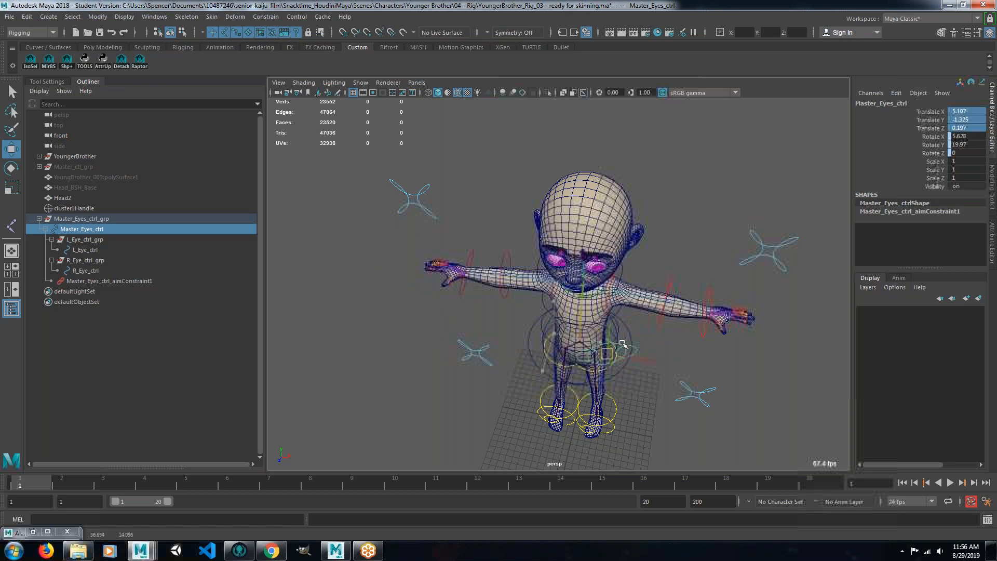
drag(507, 316, 522, 298)
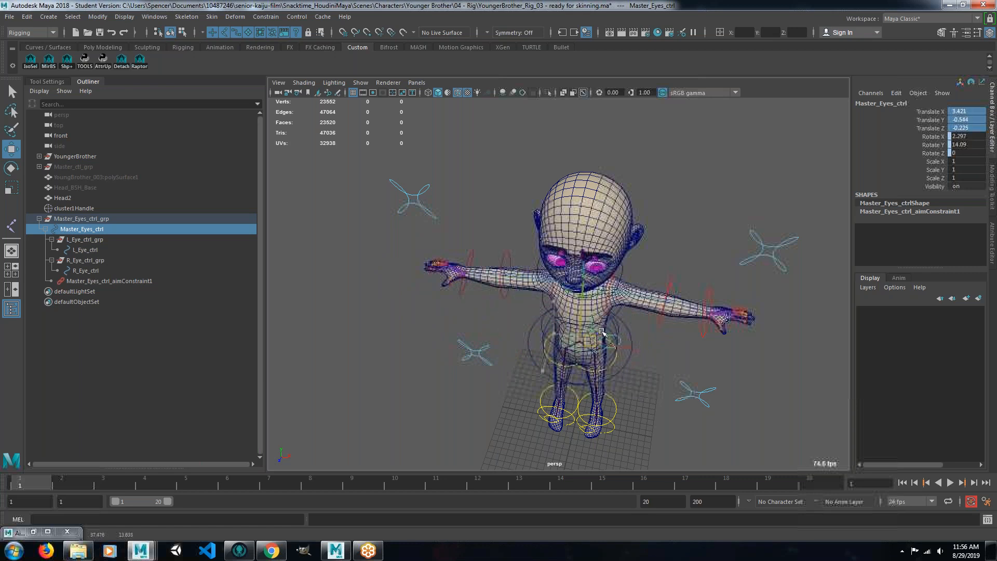
drag(530, 307, 540, 317)
key(ctrl+z)
Color the Master_Eyes_ctrl curve bright green through its drawing overrides.
alt+drag(655, 391, 441, 218)
scroll(626, 370, up, 3)
scroll(626, 370, up, 3)
click(738, 299)
click(434, 209)
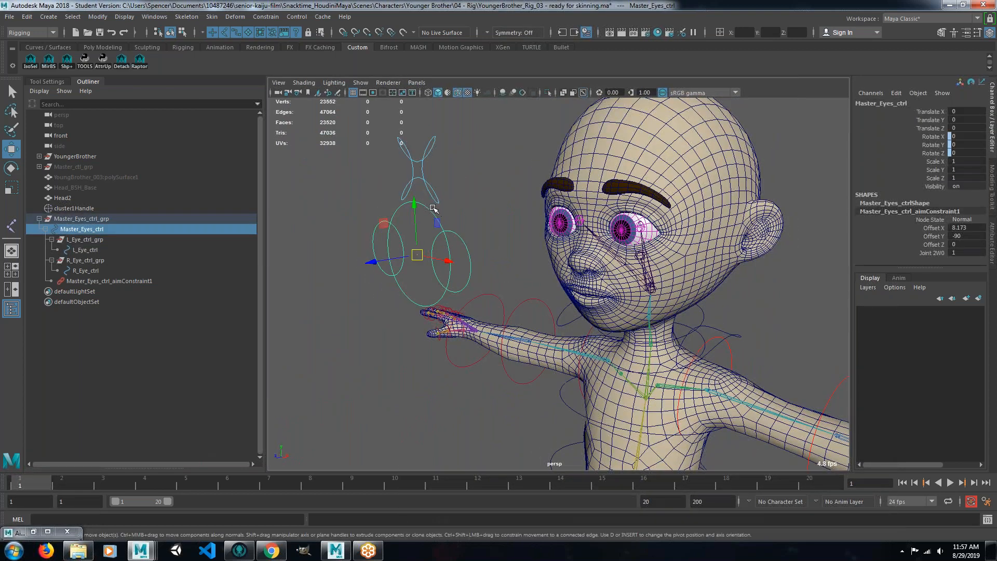
key(ctrl+a)
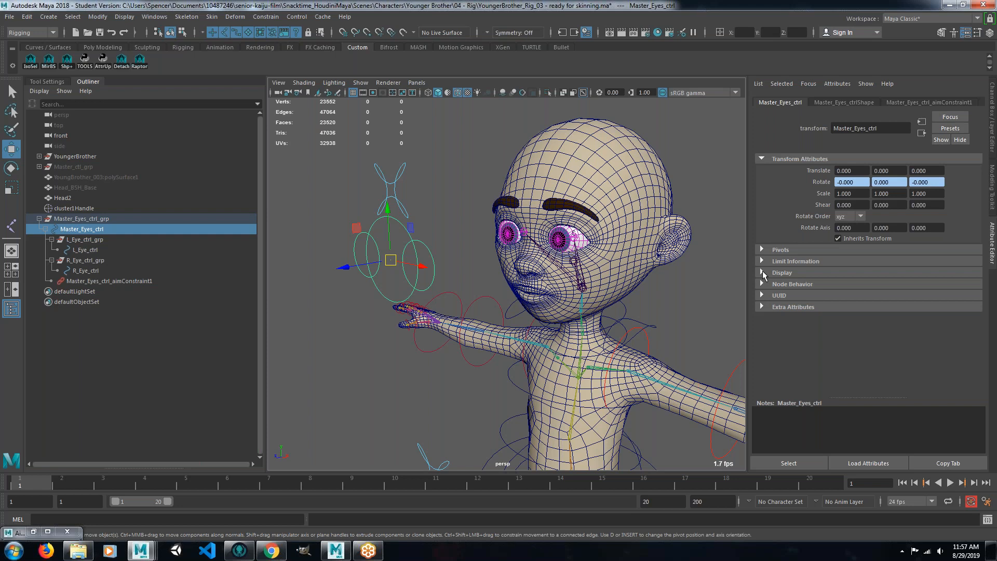
click(762, 271)
scroll(865, 277, down, 3)
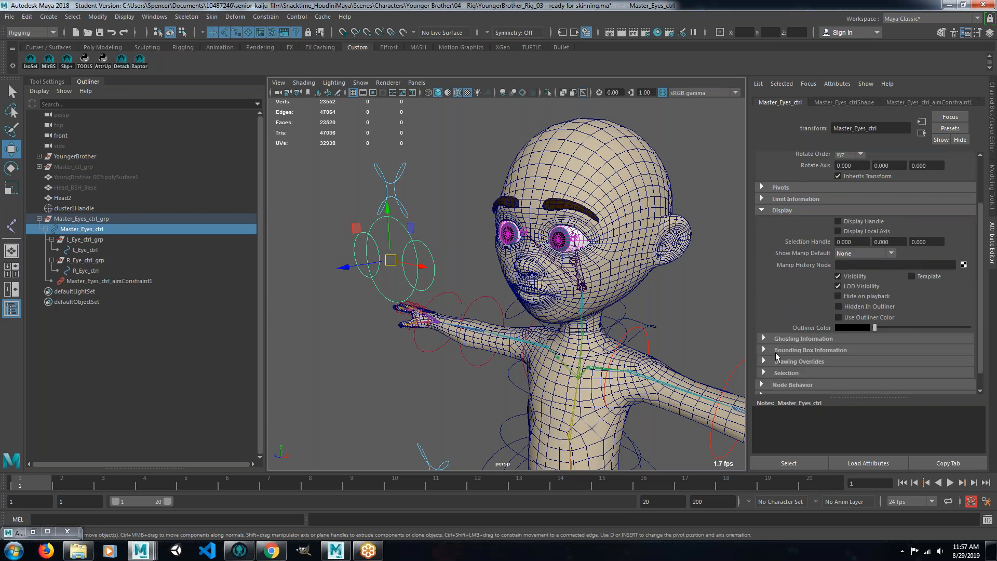
click(764, 360)
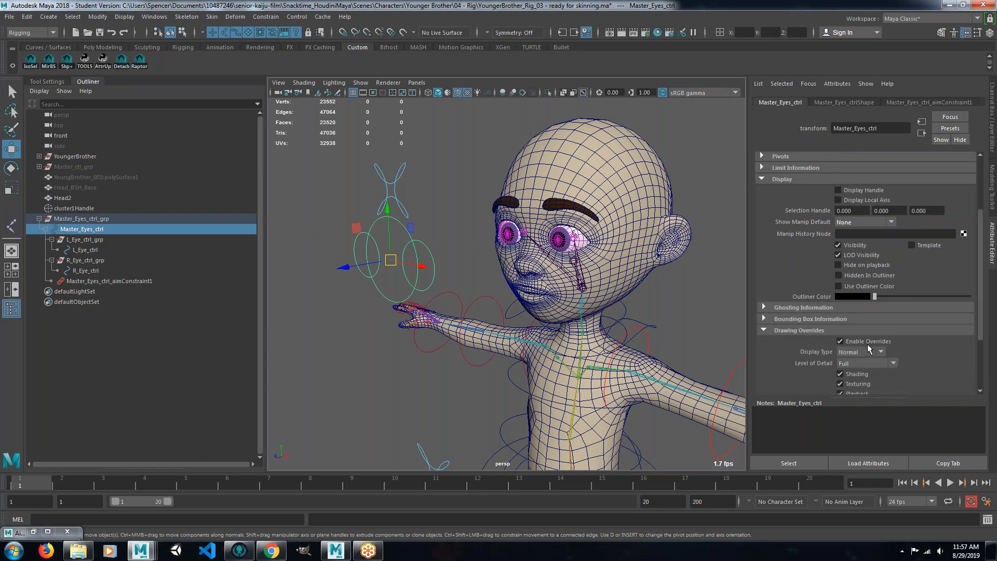
scroll(877, 323, down, 5)
drag(886, 341, 917, 342)
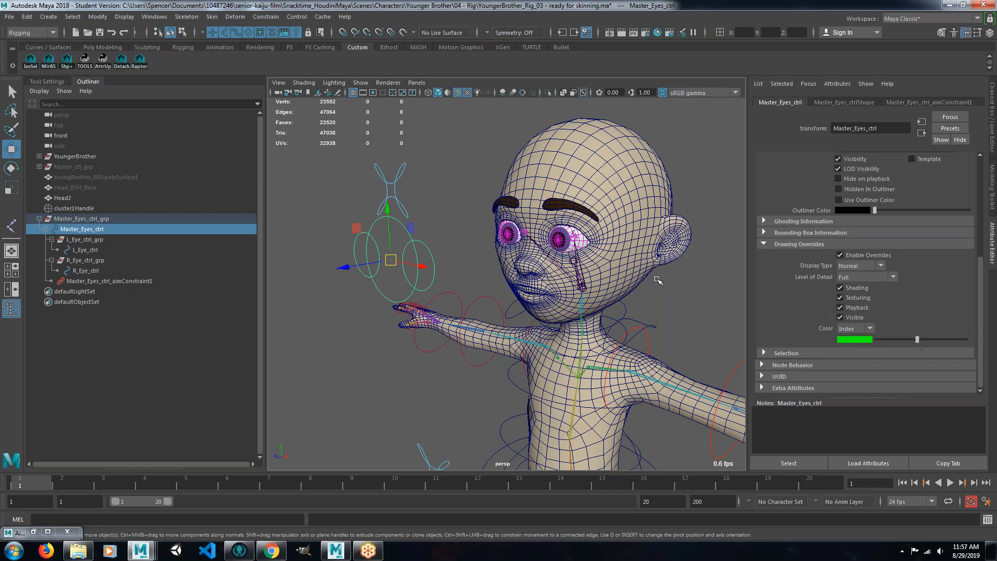
Enable drawing overrides on L_Eye_ctrl and set its index color to red.
alt+drag(677, 303, 468, 249)
click(612, 303)
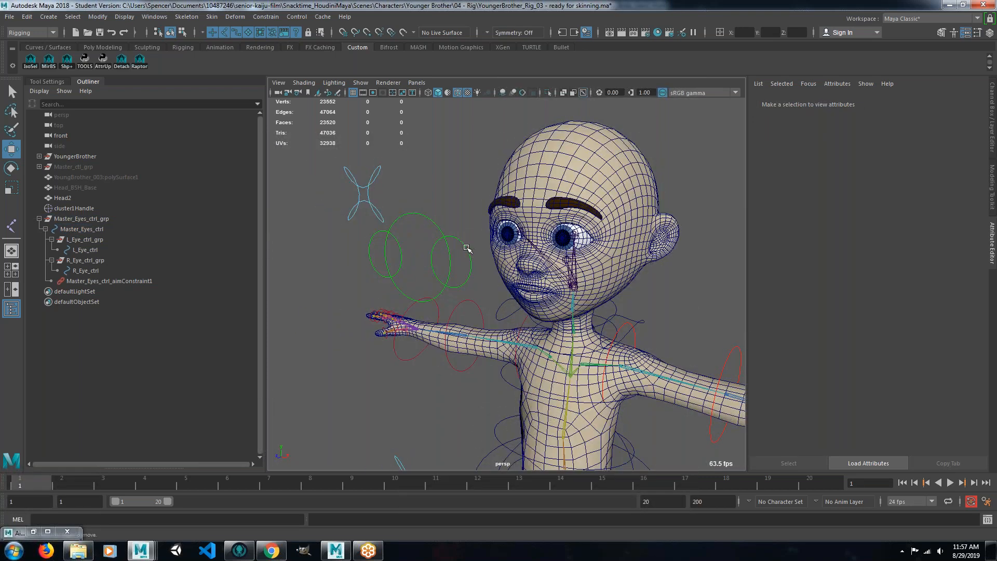
click(467, 249)
alt+drag(666, 314, 563, 287)
alt+right_drag(582, 289, 555, 213)
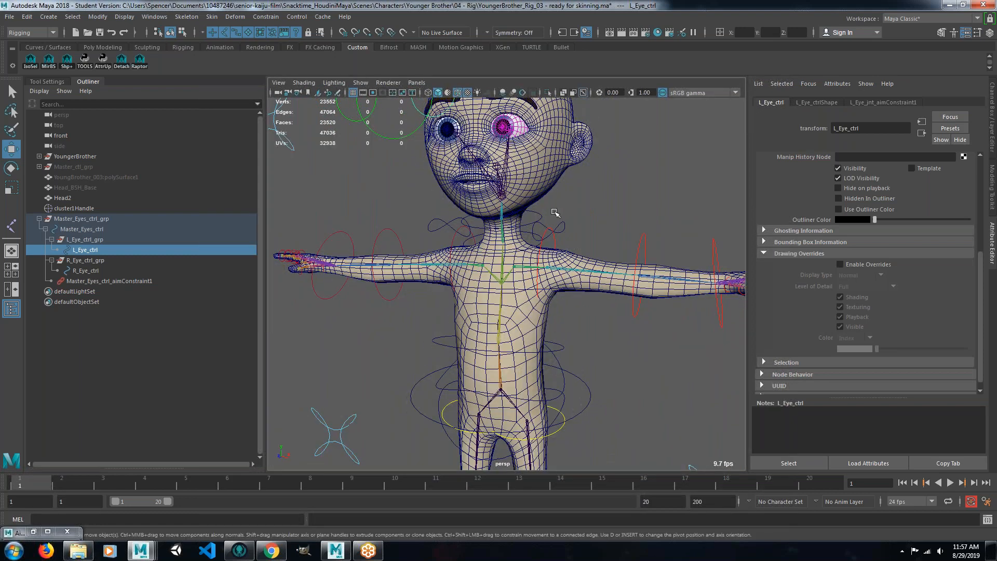
alt+middle_drag(555, 213, 578, 281)
click(849, 265)
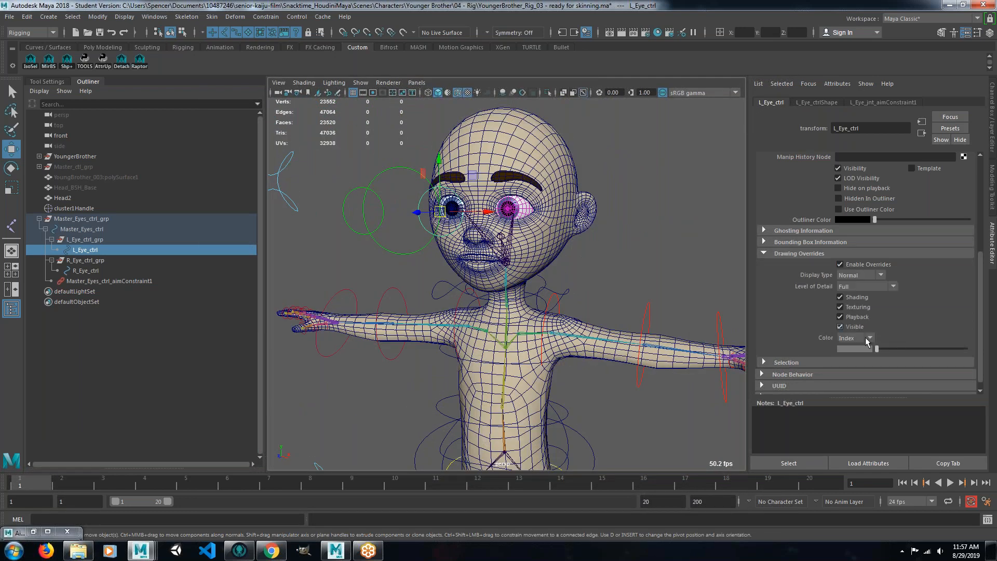
drag(878, 351, 915, 352)
Enable drawing overrides on R_Eye_ctrl, set its index color to dark red, and clear the selection.
click(350, 192)
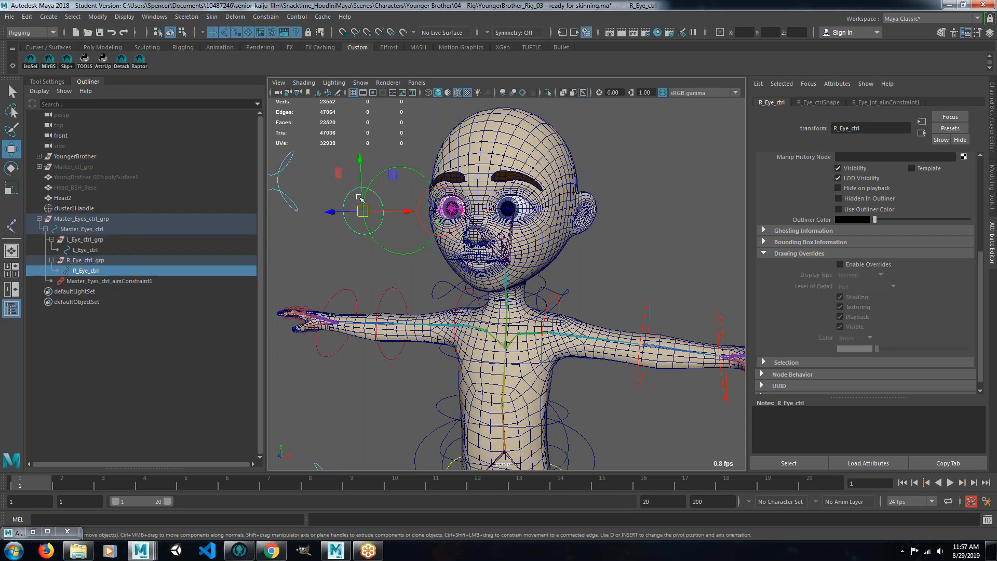
click(839, 265)
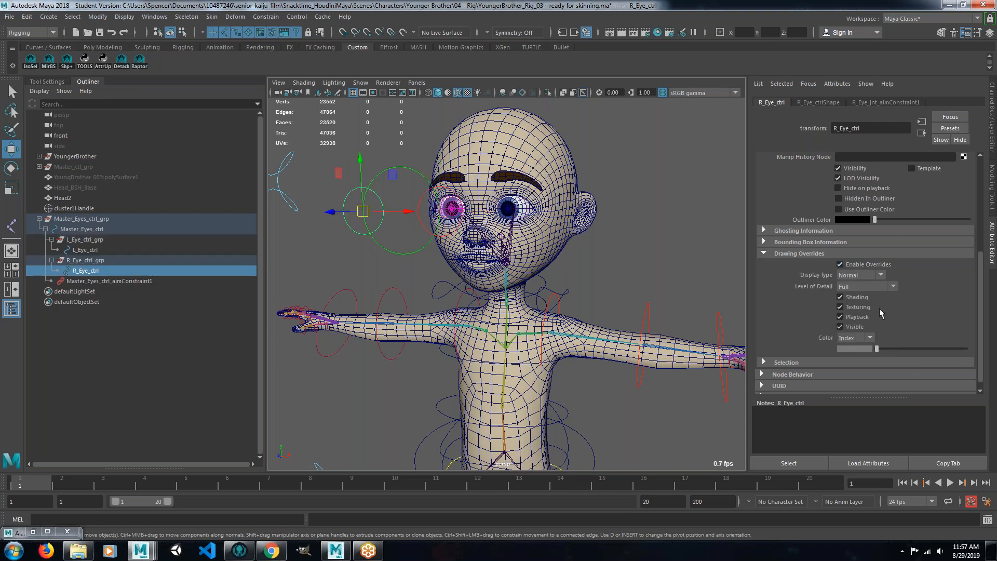
mouse_move(878, 350)
mouse_down()
mouse_move(898, 351)
mouse_move(888, 351)
mouse_up()
click(681, 232)
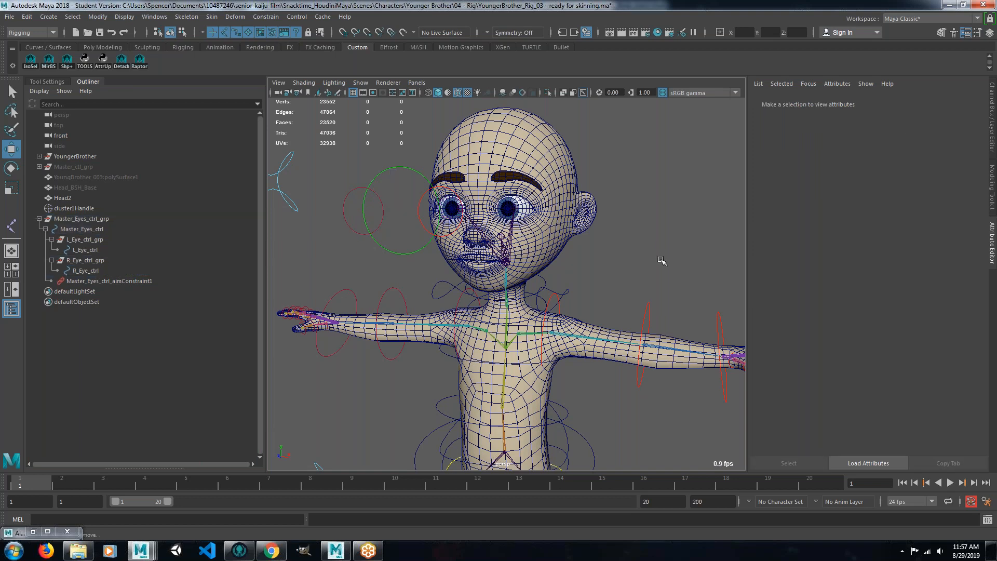
Test-move Master_Eyes_ctrl, undo it, and examine the eye controls and eyes from the front and sides.
mouse_move(586, 284)
alt+mouse_down()
mouse_move(649, 283)
mouse_move(569, 283)
mouse_move(594, 288)
alt+mouse_up()
alt+right_drag(519, 218, 582, 244)
alt+drag(582, 244, 410, 180)
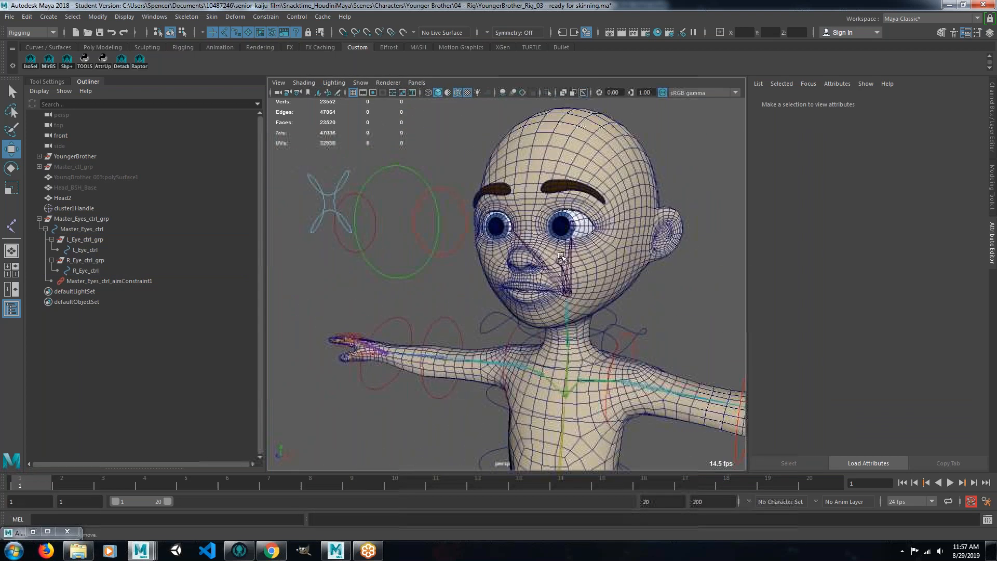
click(401, 166)
mouse_move(394, 222)
mouse_down()
mouse_move(376, 201)
mouse_move(428, 244)
mouse_move(390, 216)
mouse_up()
key(ctrl+z)
alt+drag(591, 274, 522, 291)
alt+drag(587, 293, 625, 295)
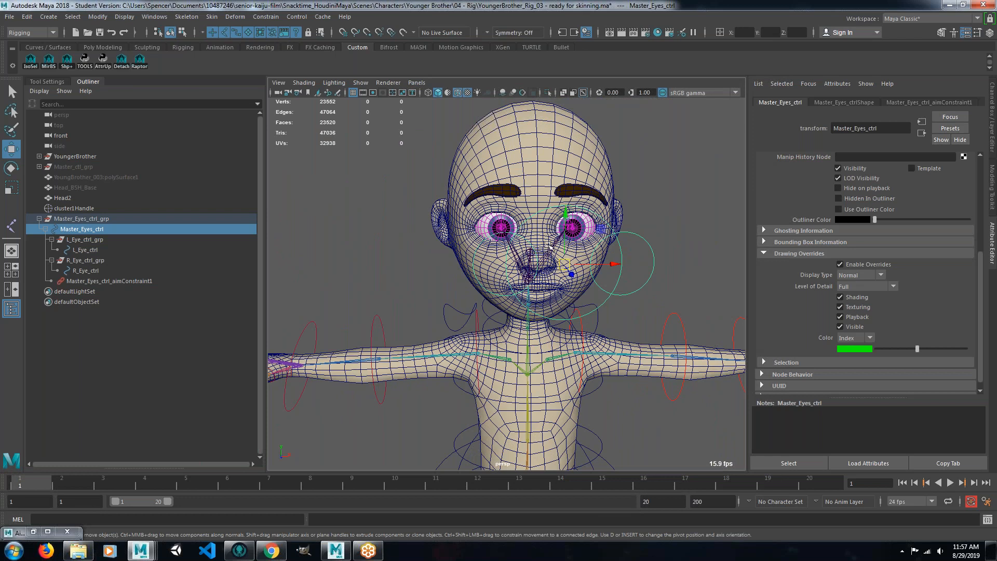
alt+drag(603, 234, 538, 236)
alt+drag(540, 275, 451, 276)
alt+drag(529, 283, 591, 287)
Open Paint Skin Weights on the Head2 mesh in a shaded side view of the head.
key(space)
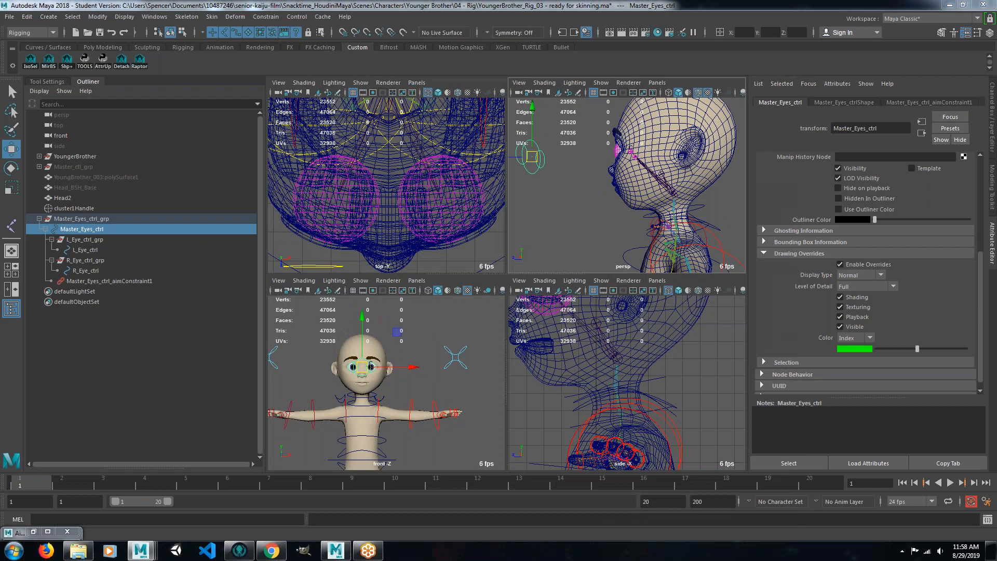
key(space)
alt+middle_drag(592, 343, 597, 378)
alt+right_drag(598, 378, 501, 284)
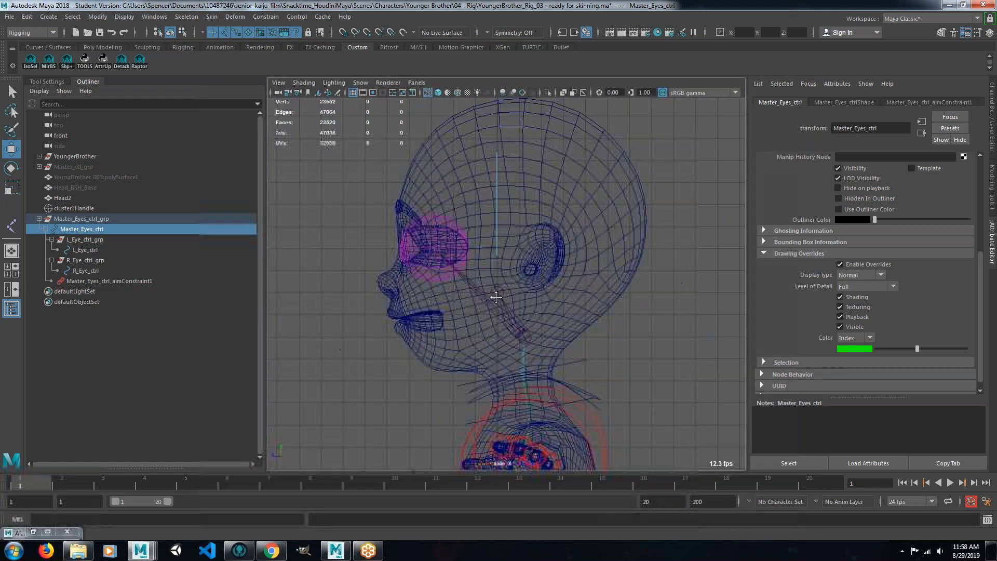
alt+middle_drag(502, 285, 507, 316)
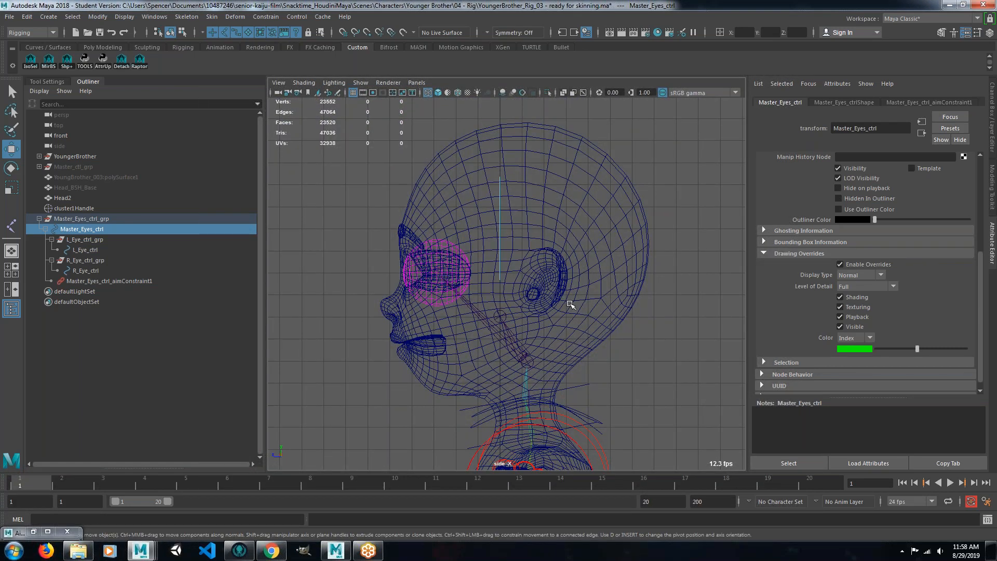
click(607, 220)
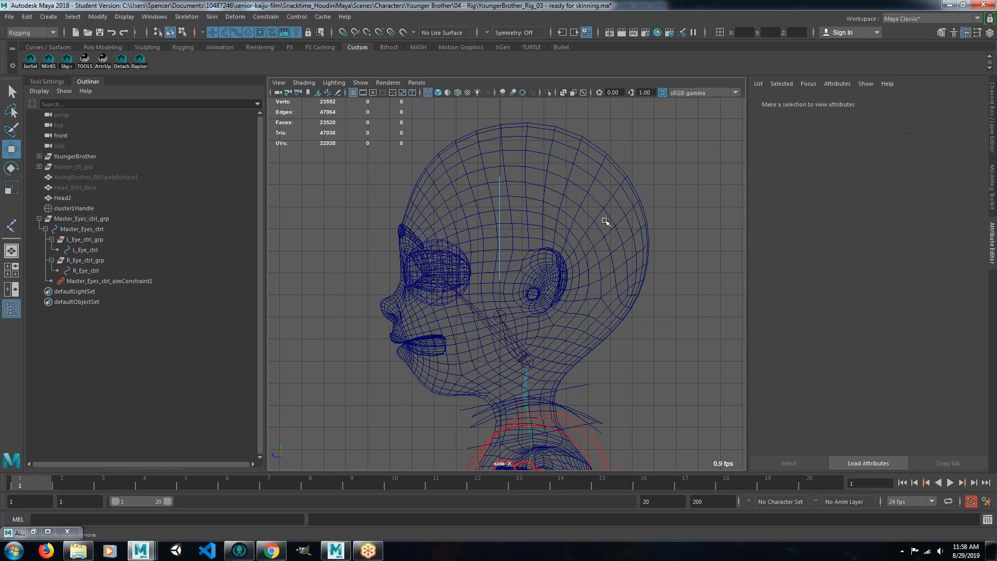
drag(638, 183, 609, 214)
right_drag(610, 213, 568, 193)
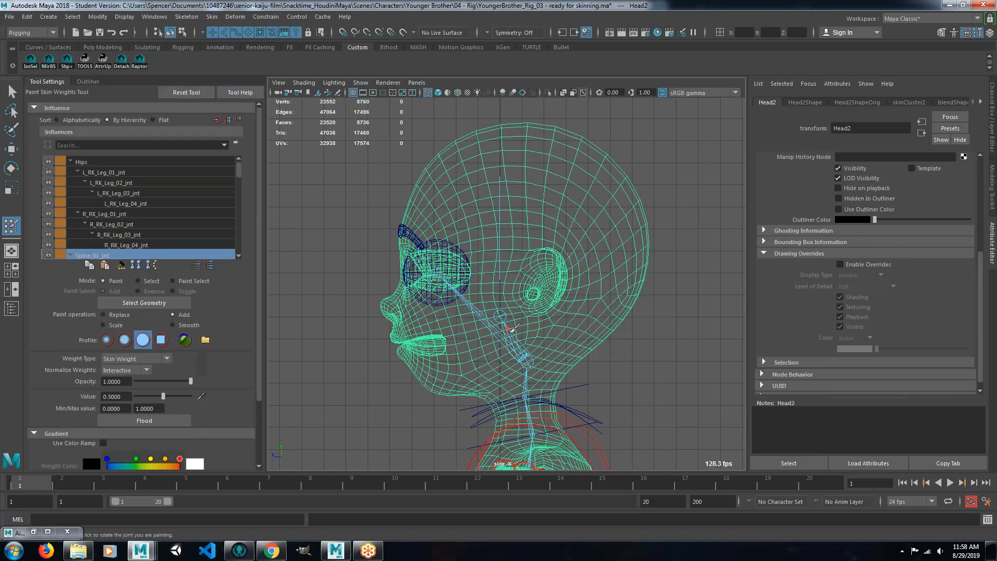
key(5)
Unlock the Spine_05_jnt, joint1 and joint2 influences and leave the weight painting tool.
scroll(161, 242, down, 6)
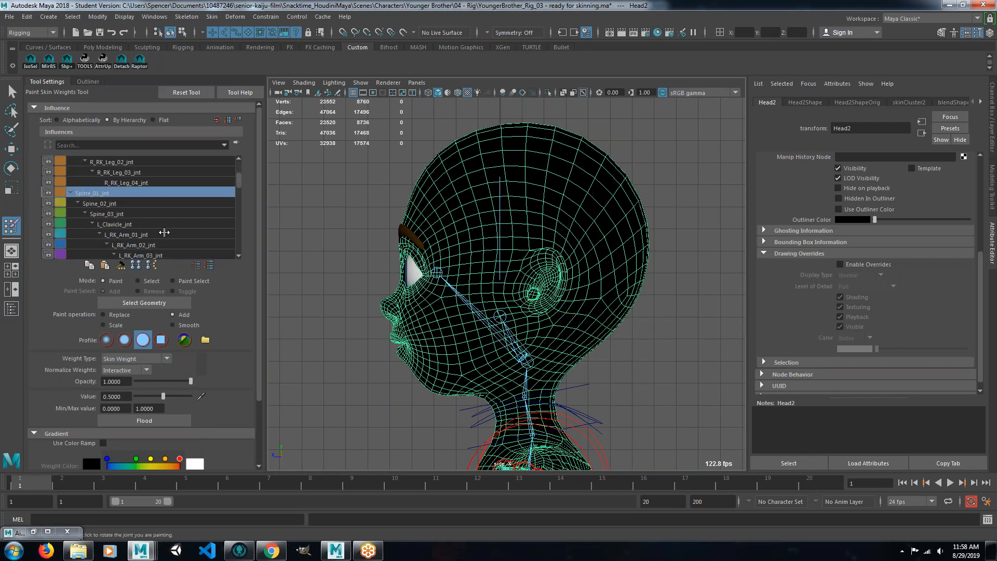
scroll(164, 234, down, 10)
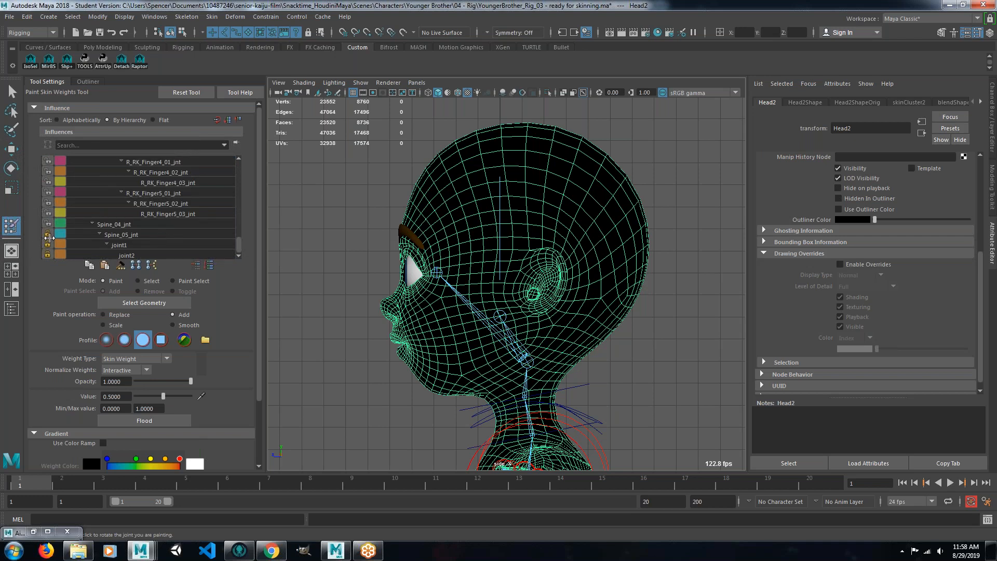
click(47, 234)
click(47, 244)
click(47, 255)
key(q)
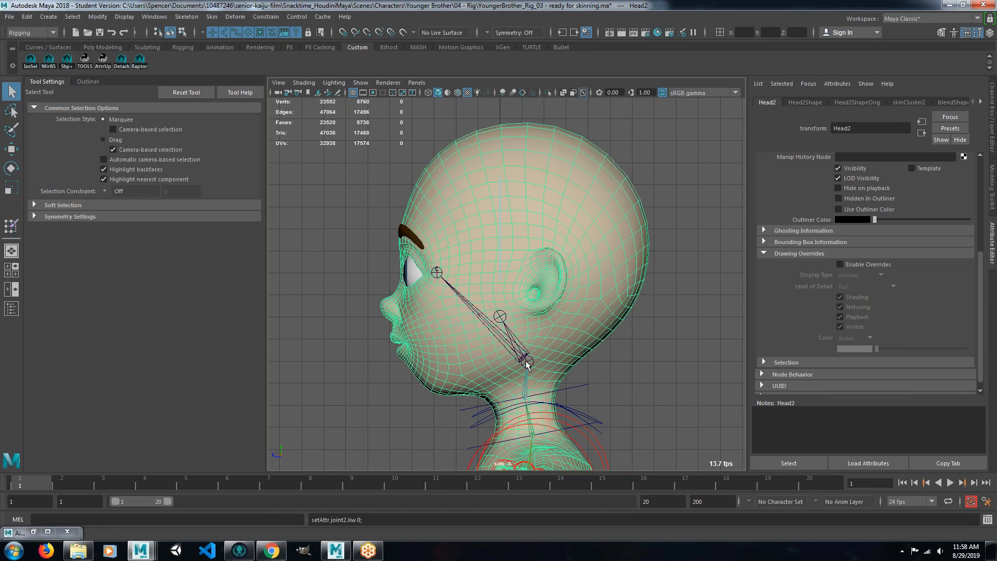
Locate joint1 at the base of the skull in the hierarchy and rename it Head_jnt.
click(530, 360)
click(87, 81)
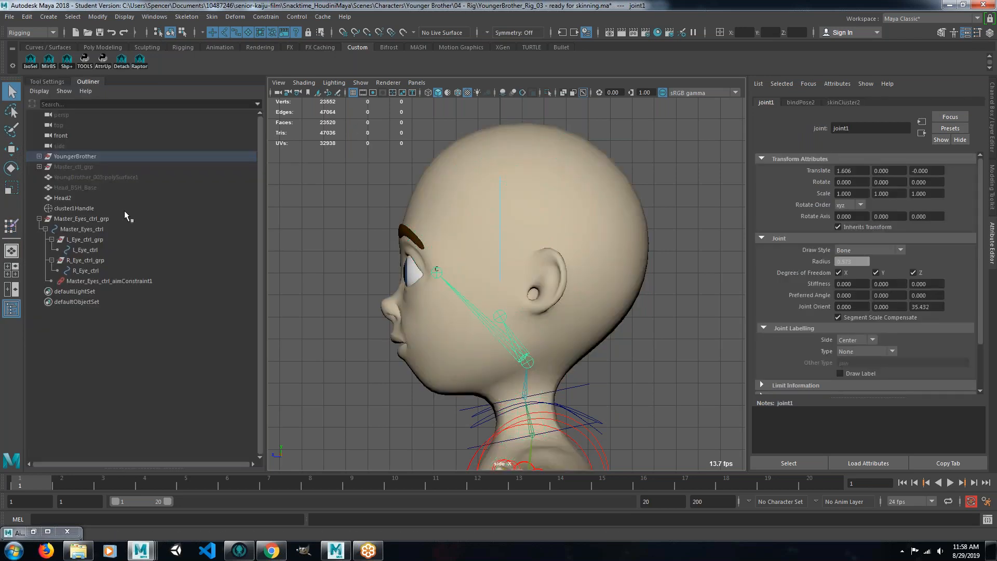
key(f)
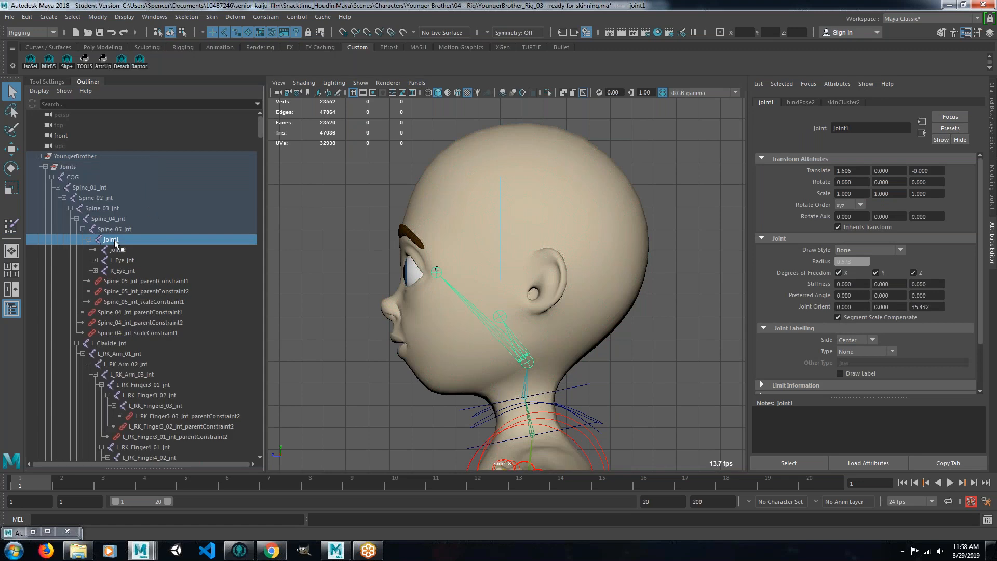
double_click(112, 240)
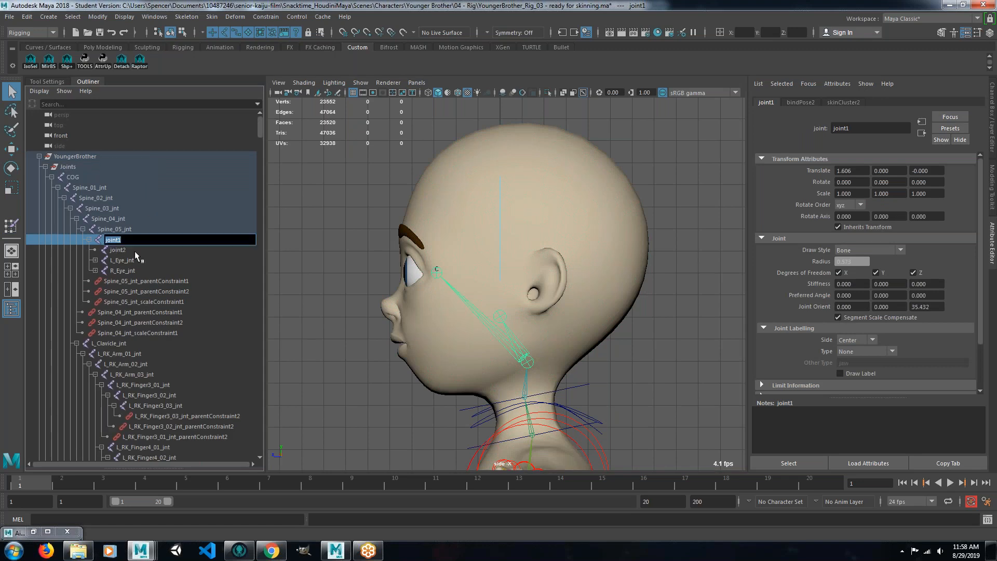
text(Head_jnt)
key(Return)
Rename joint2, the child of Head_jnt, as Jaw_jnt.
double_click(119, 250)
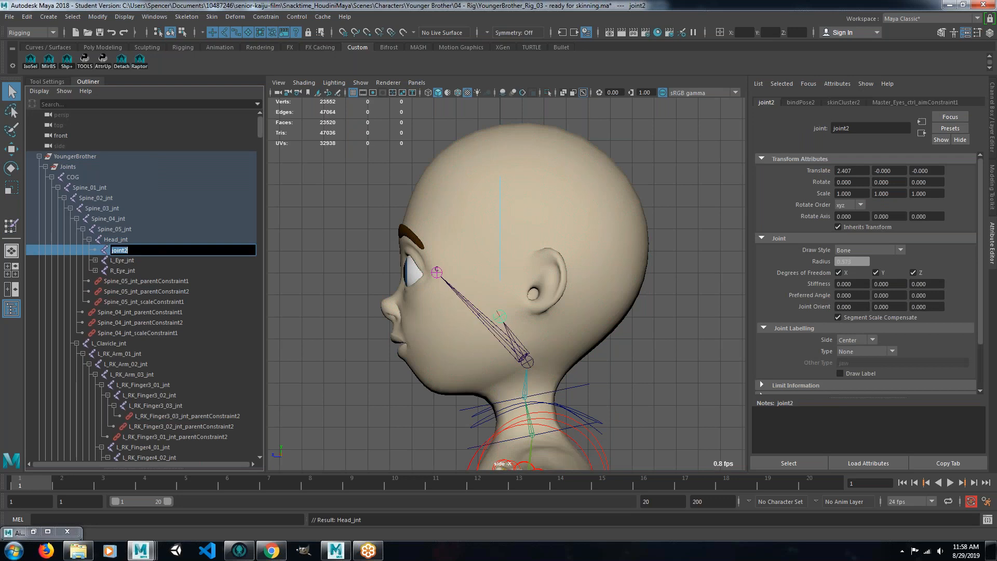
text(Jaw_)
key(Return)
click(357, 221)
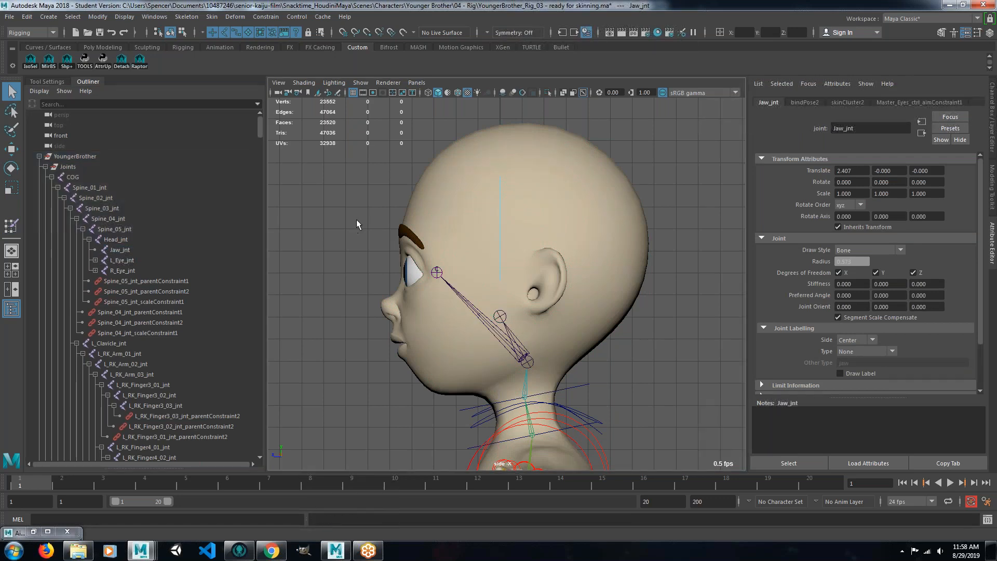
Try to select the head vertices of Head2 with a marquee in vertex mode.
click(528, 363)
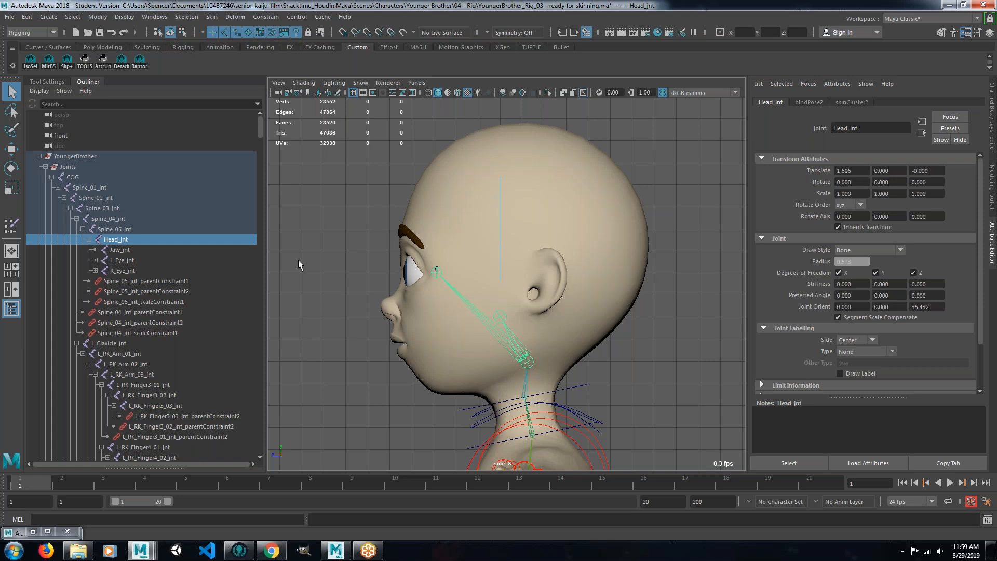
click(555, 186)
right_drag(554, 185, 674, 109)
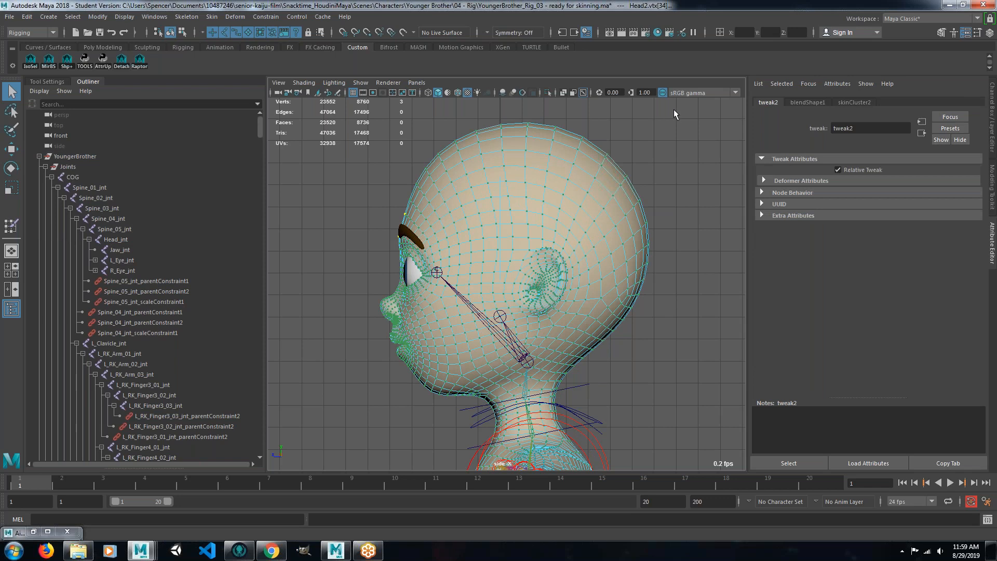
drag(681, 106, 344, 381)
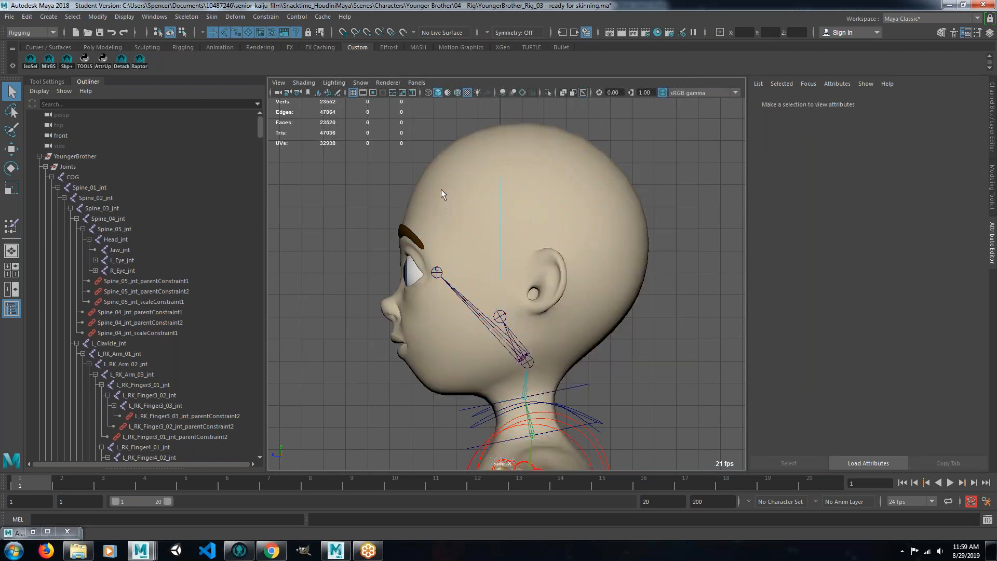
Restrict the selection mask to surfaces and select Head2's vertices over the whole head down to the jawline.
click(248, 33)
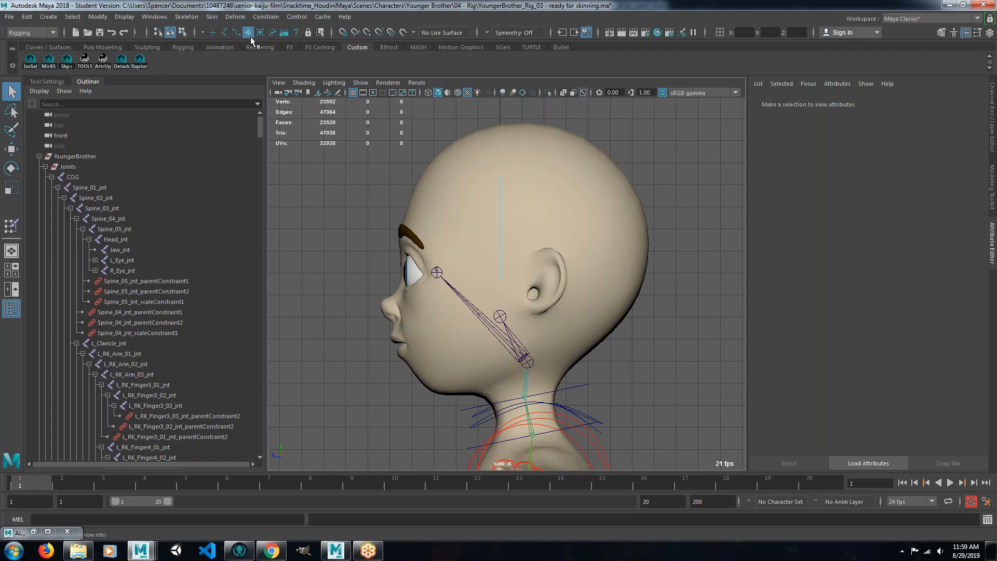
click(546, 161)
right_drag(546, 161, 506, 161)
drag(685, 108, 344, 409)
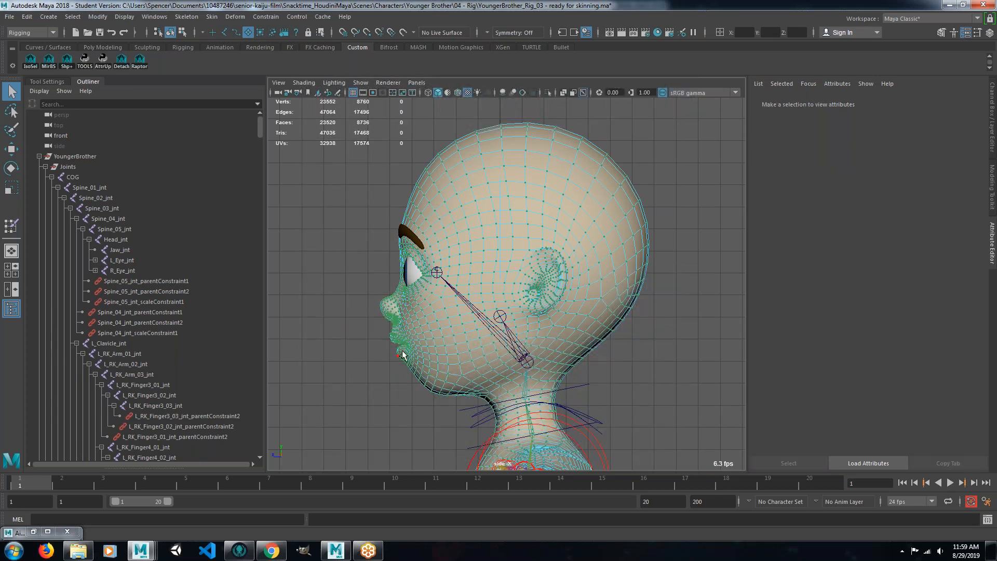
drag(414, 317, 454, 360)
drag(389, 132, 492, 240)
drag(674, 150, 366, 358)
drag(700, 118, 307, 401)
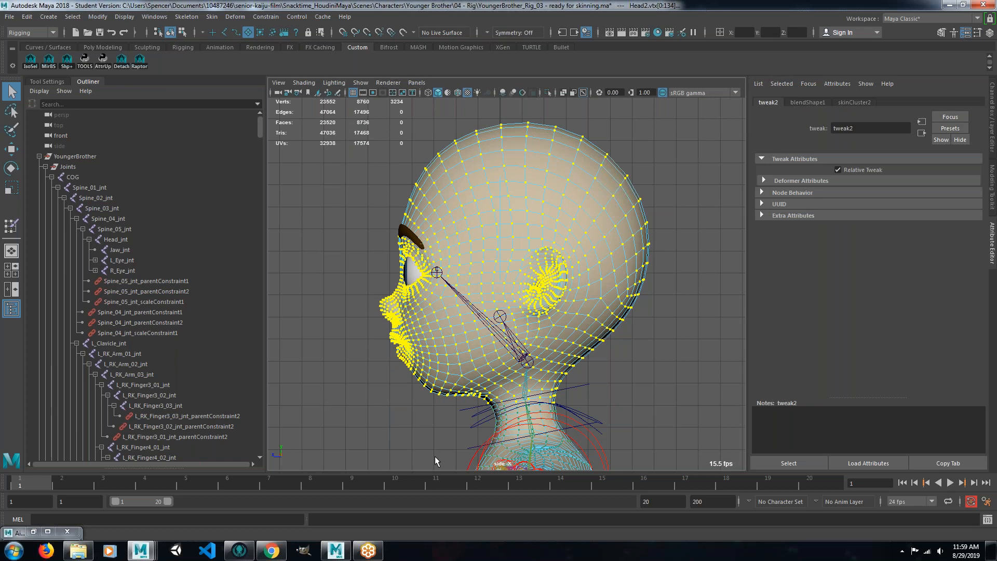
Grow and shrink the head vertex selection to adjust its boundary along the jaw and neck.
key(shift+period)
key(shift+period)
key(shift+comma)
key(shift+comma)
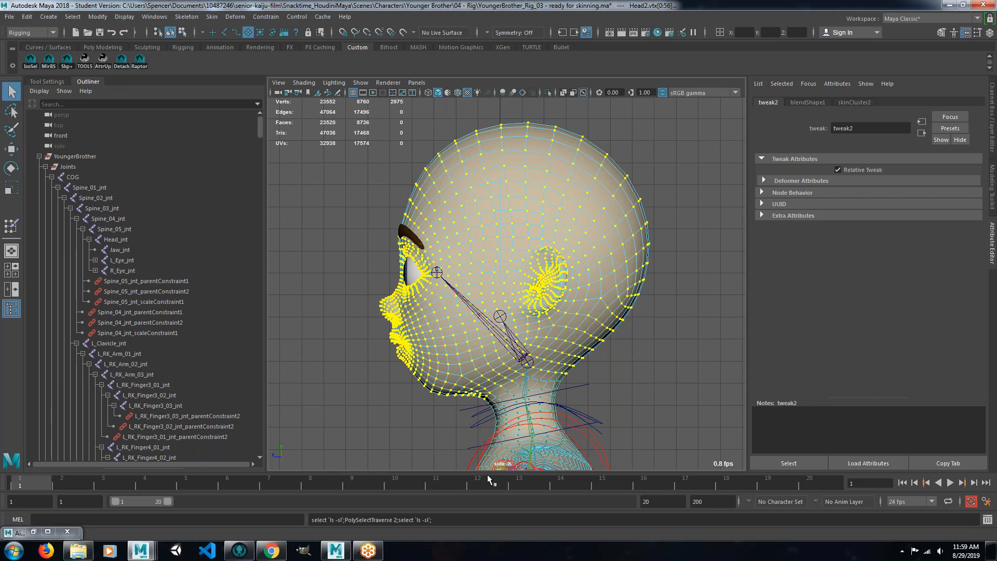
key(shift+comma)
key(shift+period)
drag(676, 180, 602, 260)
shift+drag(685, 145, 591, 221)
ctrl+drag(664, 165, 607, 217)
ctrl+shift+drag(706, 125, 488, 318)
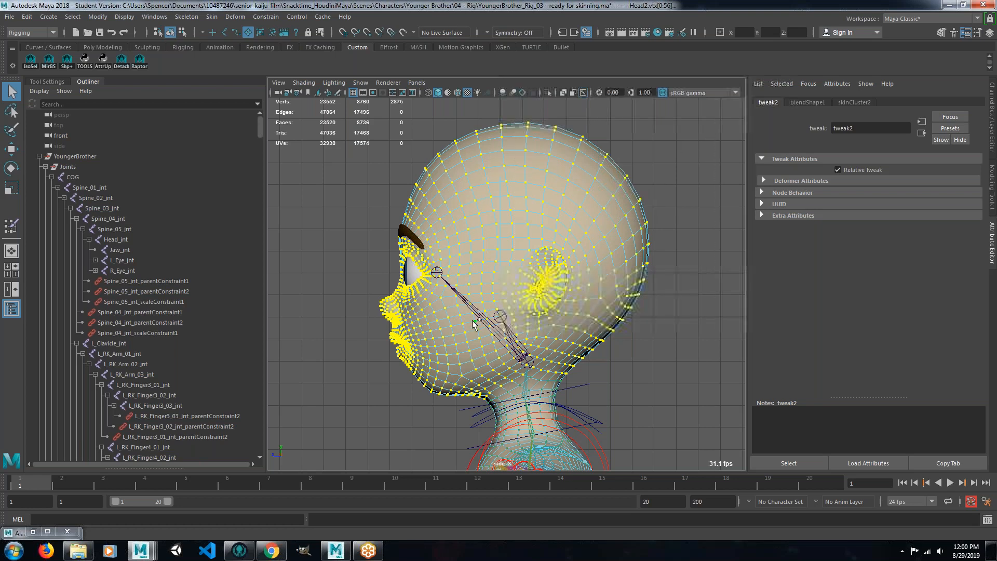
ctrl+shift+drag(338, 382, 372, 345)
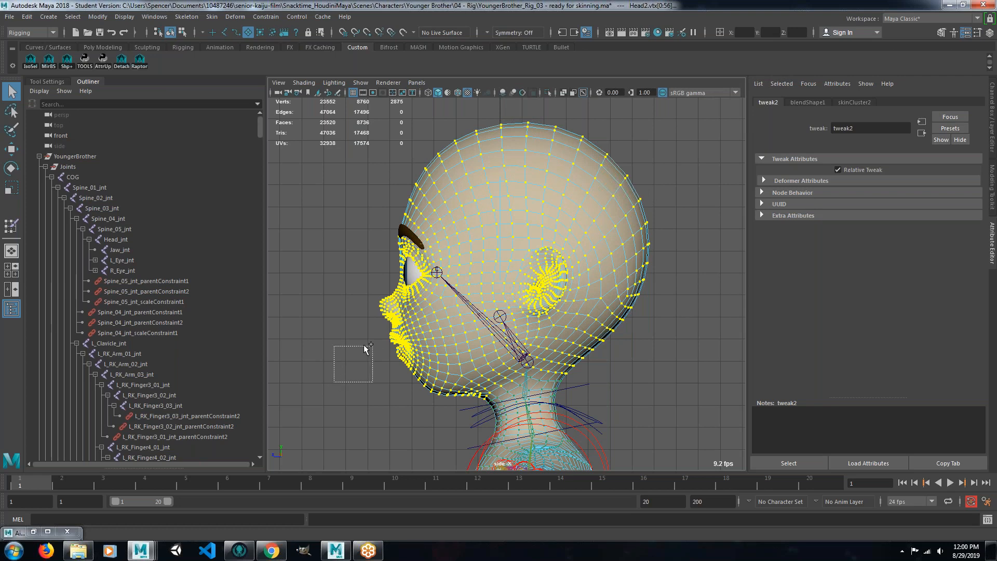
Extend the vertex selection through Head2 in wireframe display to include the interior head vertices above the jawline, and restore shaded display.
key(4)
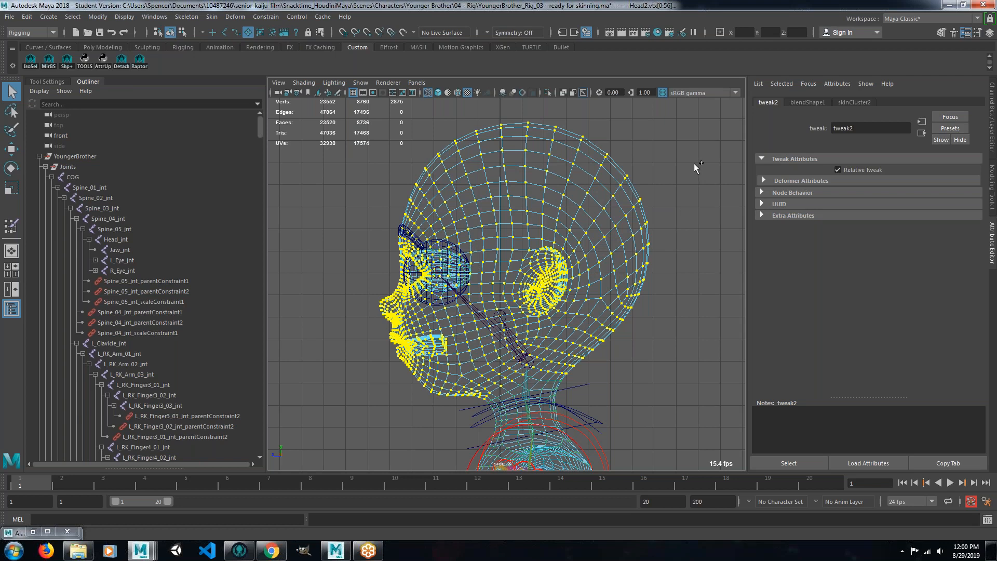
drag(701, 154, 304, 371)
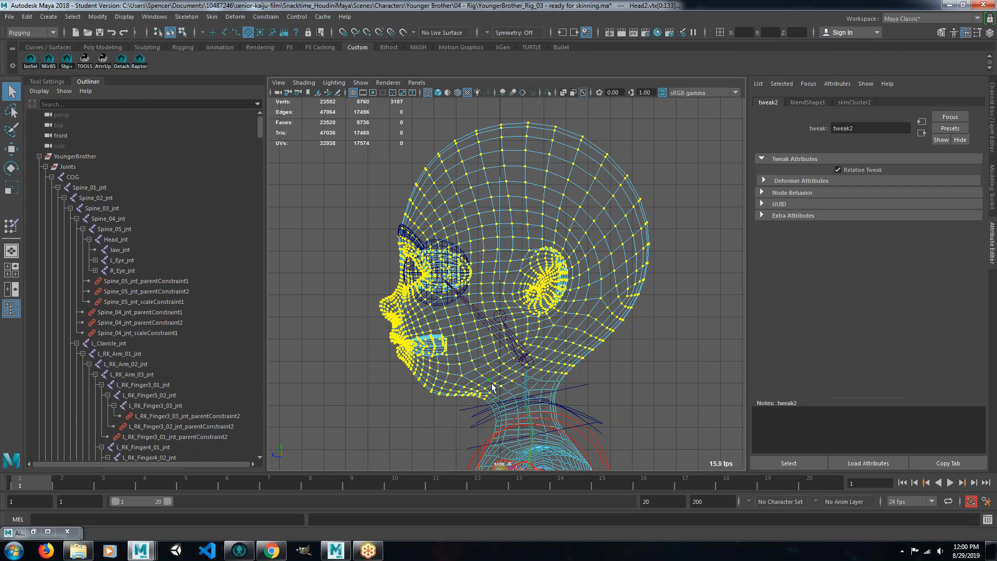
key(5)
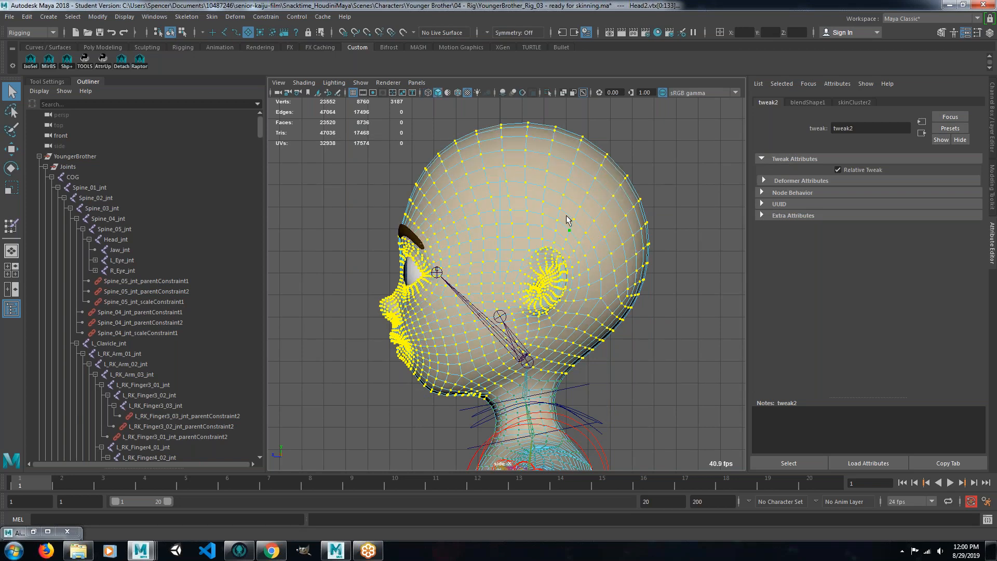
Flood the selected head vertices with full Head_jnt influence in Paint Skin Weights, using the Add operation at value 1.
right_drag(560, 206, 500, 190)
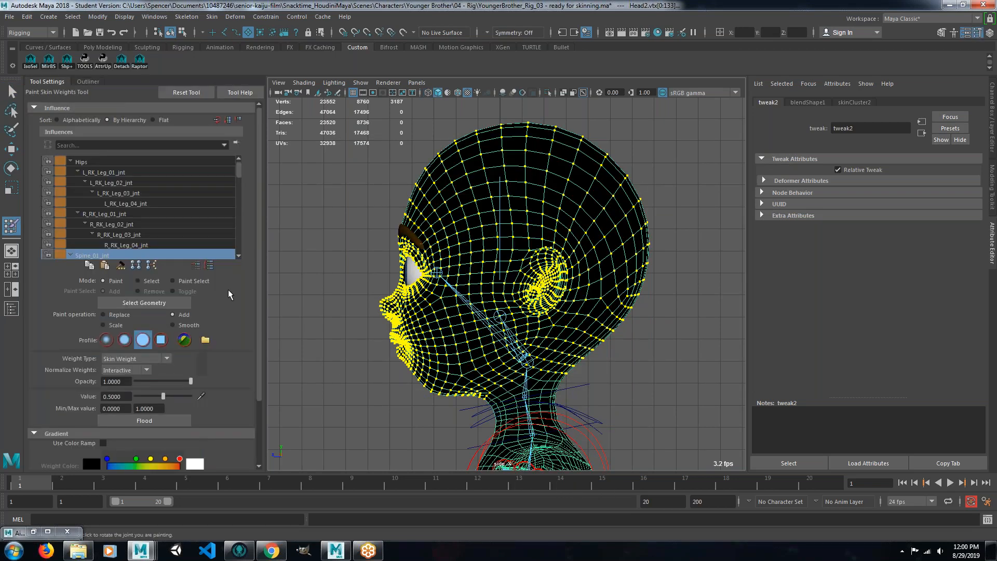
scroll(136, 239, down, 3)
scroll(138, 239, down, 5)
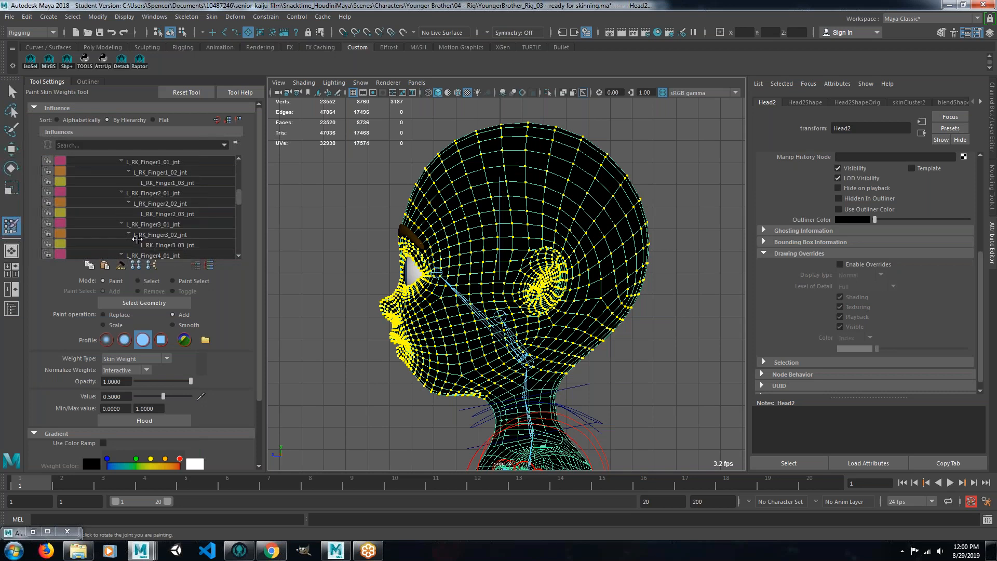
scroll(237, 256, down, 5)
click(128, 245)
drag(163, 396, 236, 411)
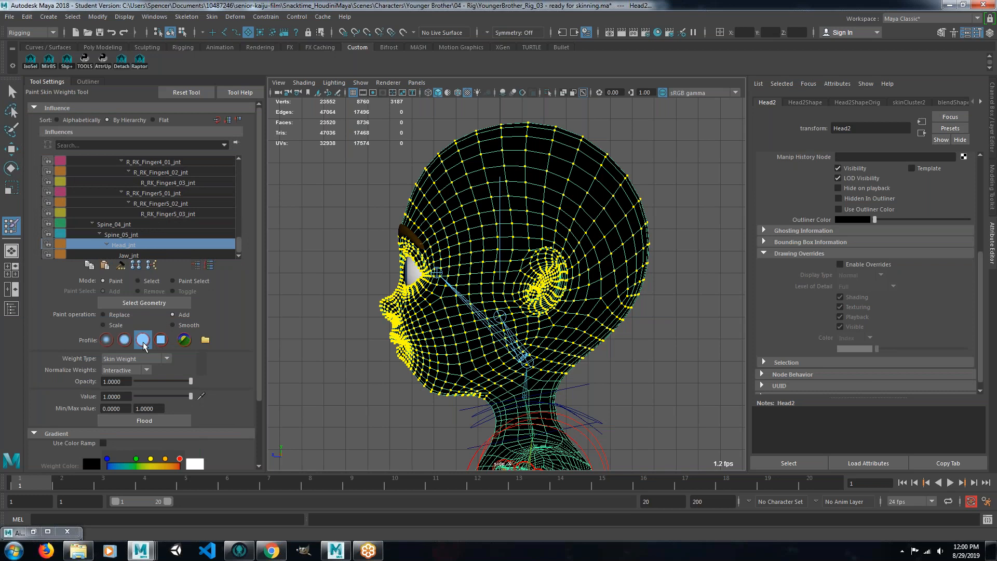
click(172, 423)
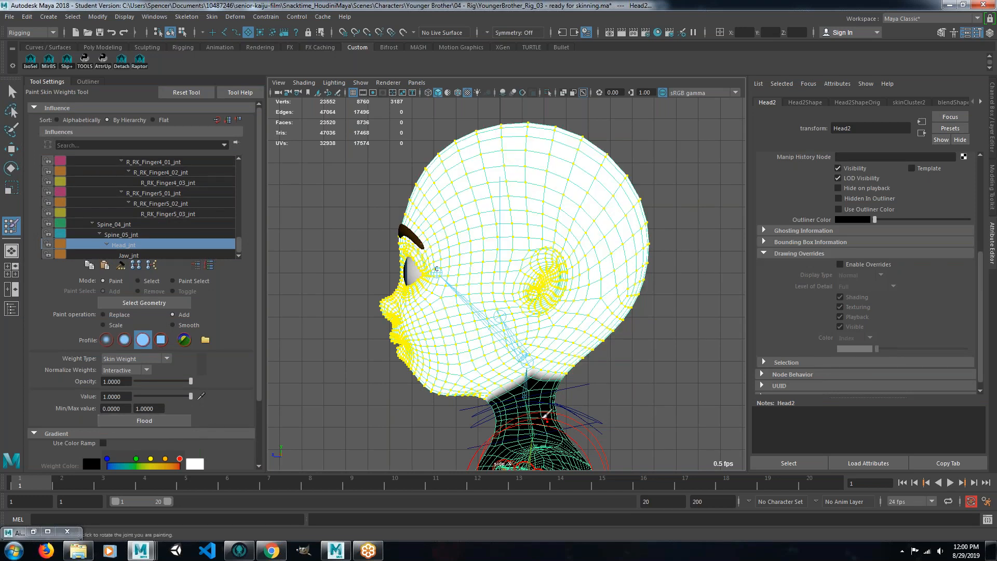
Leave weight painting, clear the vertex selection in the perspective view and pick the head joint at the base of the skull.
key(space)
key(space)
alt+drag(457, 302, 547, 313)
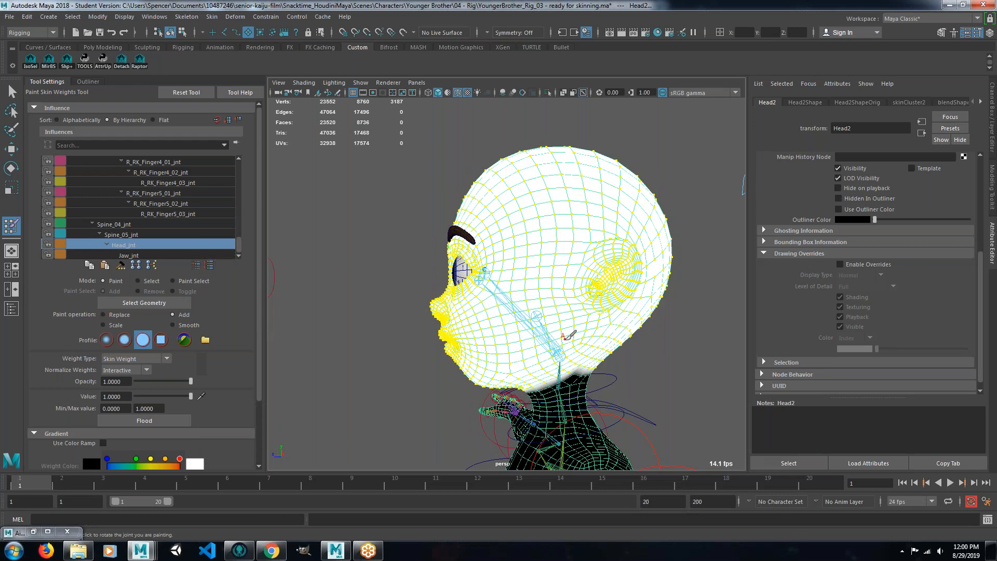
key(q)
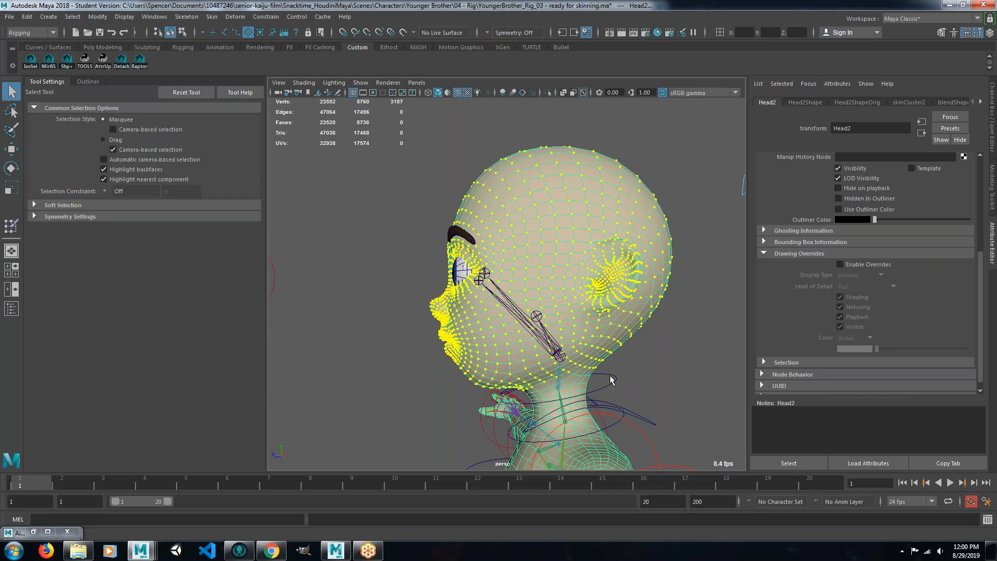
click(611, 380)
click(566, 363)
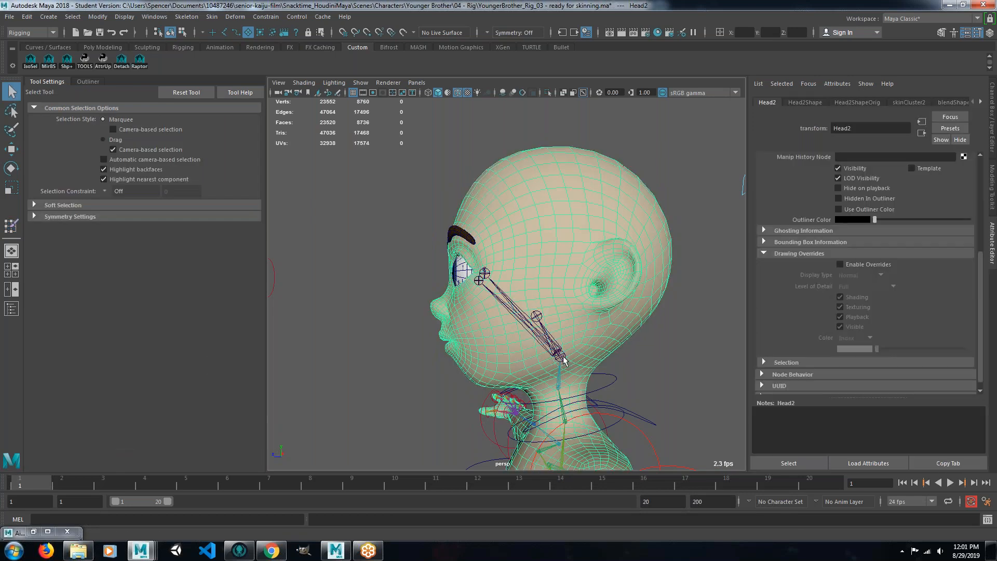
Rotate the head joint to test the head's skin deformation, and undo the rotation.
click(224, 34)
click(559, 357)
key(e)
mouse_move(564, 338)
mouse_down()
mouse_move(575, 313)
mouse_move(532, 316)
mouse_move(546, 311)
mouse_move(589, 328)
mouse_move(540, 334)
mouse_move(585, 343)
mouse_move(571, 341)
mouse_up()
mouse_move(577, 341)
mouse_down()
mouse_move(580, 353)
mouse_move(578, 337)
mouse_up()
key(ctrl+z)
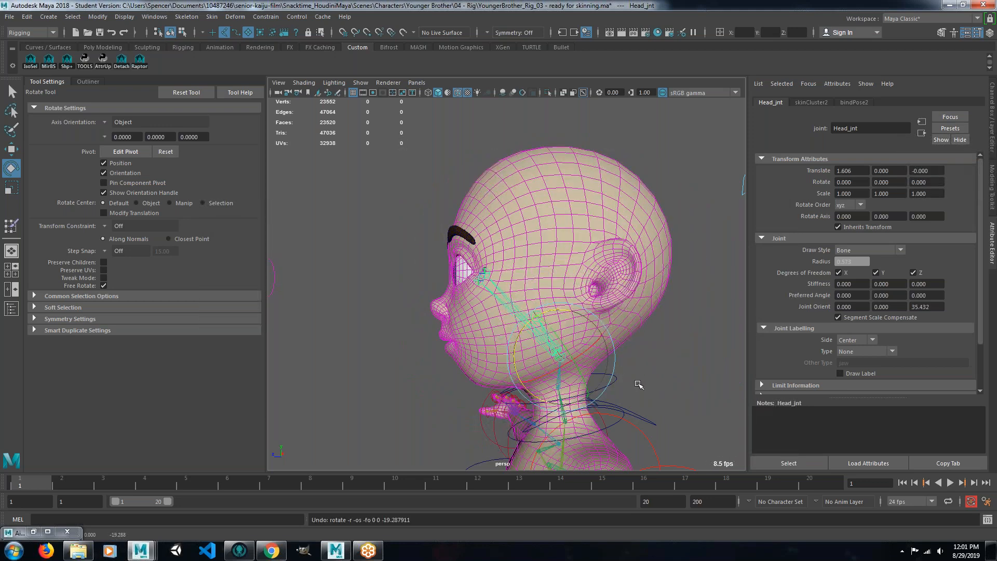
Select the Head2 mesh and start the Paint Skin Weights Tool with the top of its influence hierarchy shown.
alt+drag(614, 372, 641, 388)
alt+middle_drag(641, 387, 626, 314)
alt+drag(627, 315, 576, 273)
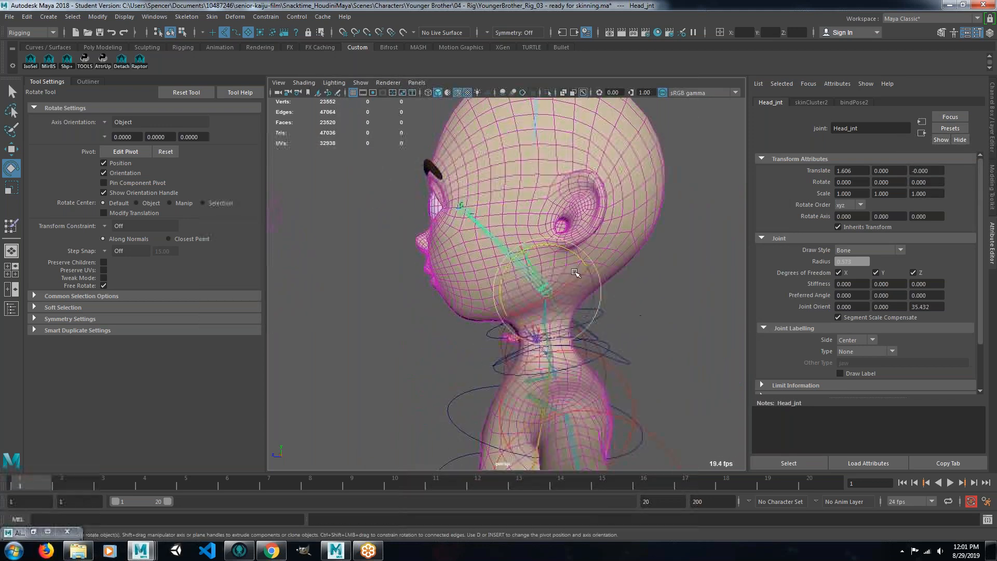
alt+drag(570, 311, 597, 311)
click(468, 210)
right_drag(469, 205, 469, 207)
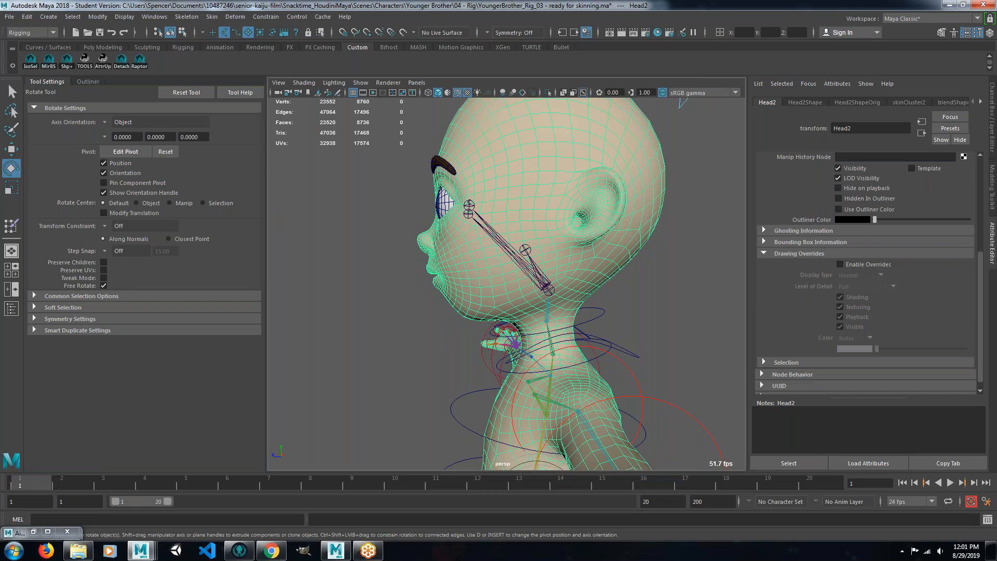
key(y)
scroll(156, 206, down, 3)
drag(238, 185, 236, 150)
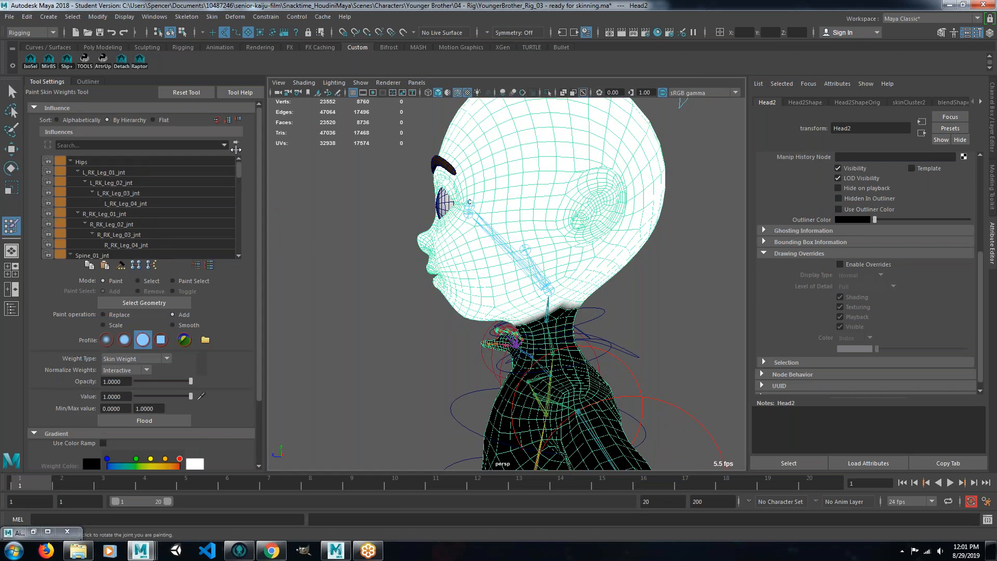
Collapse the Hips, L_Clavicle_jnt and R_Clavicle_jnt branches of the influence list and lock the weights of Hips and Spine_01_jnt.
click(70, 162)
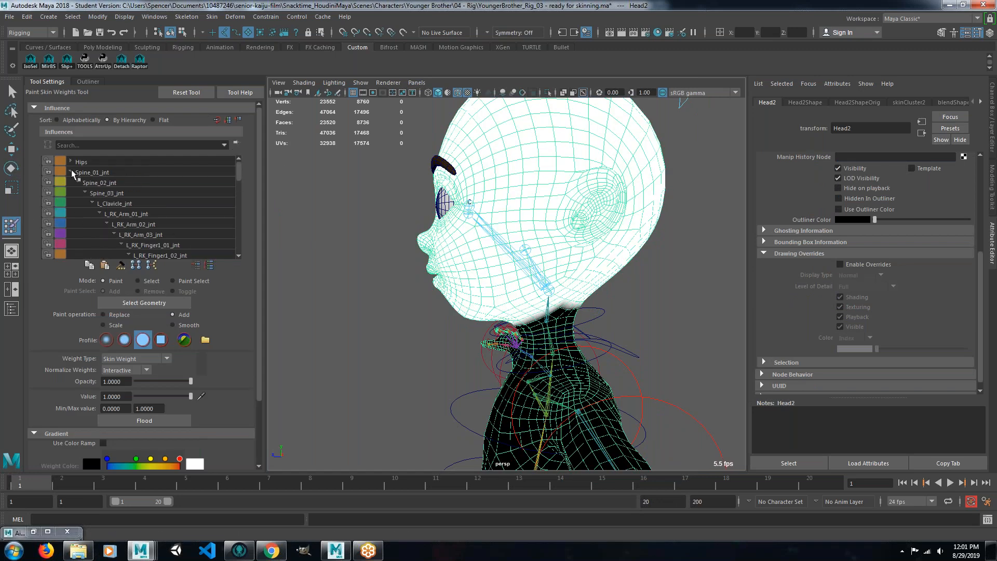
scroll(97, 192, down, 4)
scroll(95, 204, up, 4)
click(69, 172)
click(68, 170)
scroll(76, 177, down, 3)
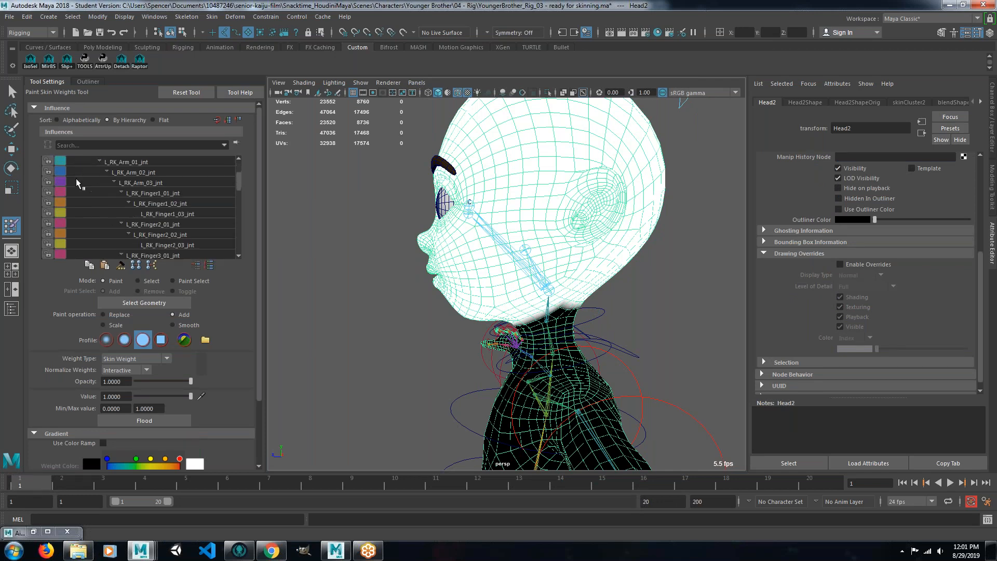
click(121, 182)
click(119, 193)
scroll(114, 212, up, 3)
click(93, 203)
click(92, 213)
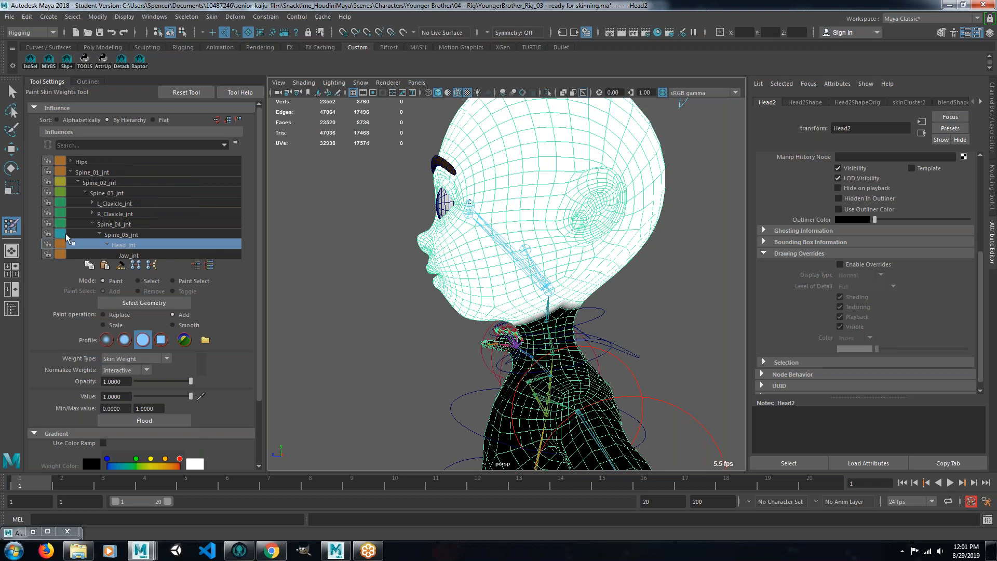
click(48, 171)
scroll(76, 204, up, 1)
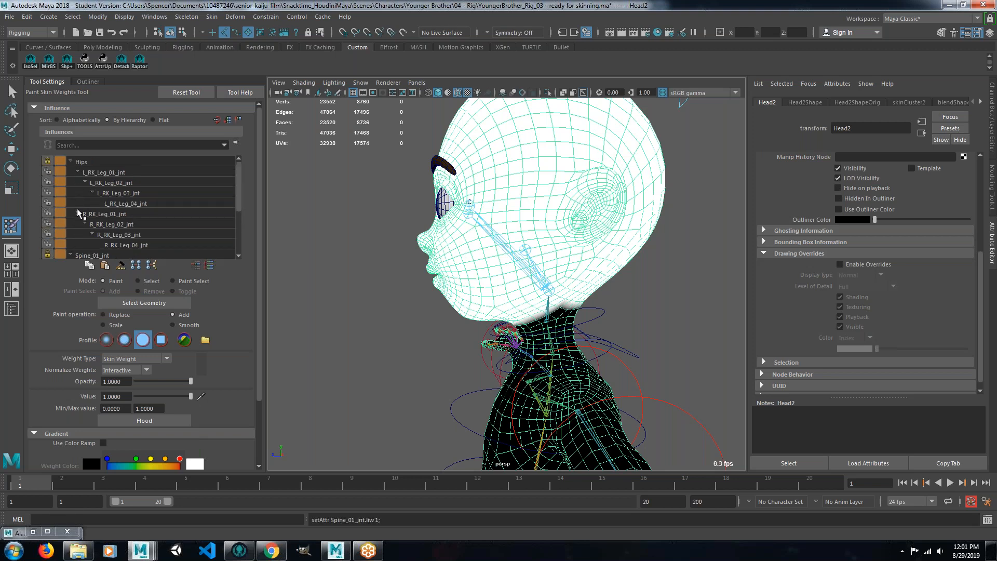
Expand the clavicle branches, select every influence from Hips through Jaw_jnt, and lock all their weights.
scroll(85, 192, down, 2)
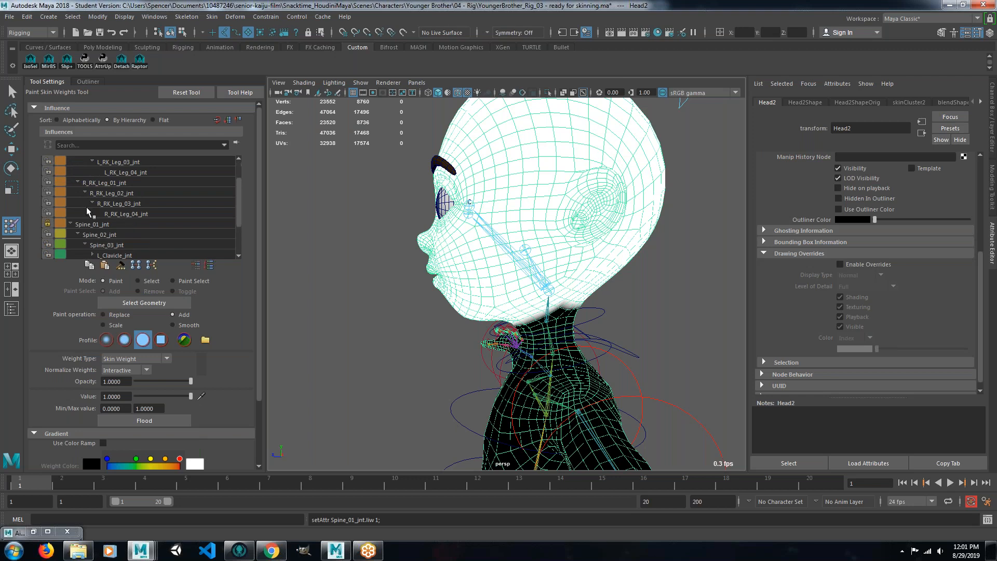
scroll(86, 216, down, 1)
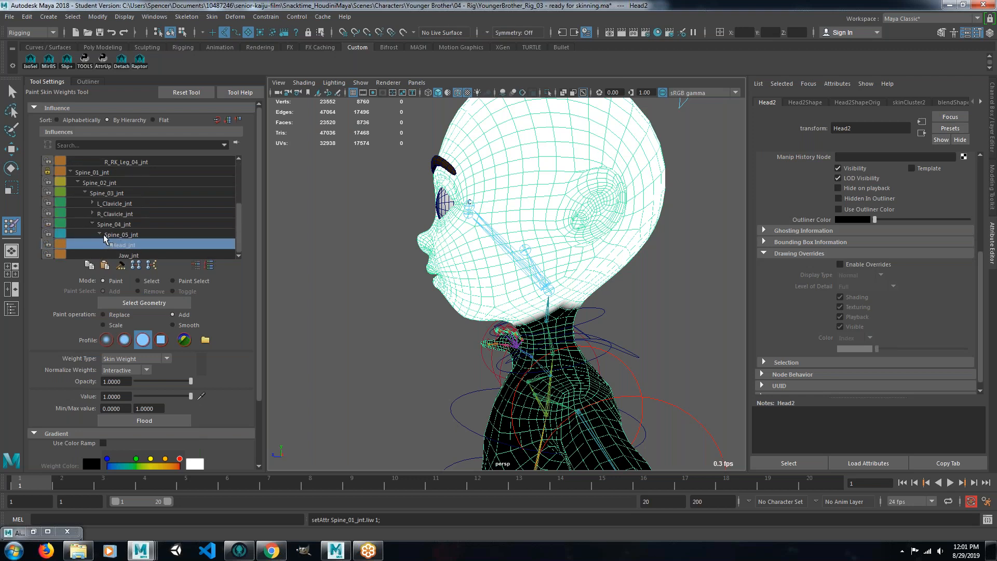
scroll(107, 241, up, 1)
click(92, 224)
scroll(103, 236, down, 7)
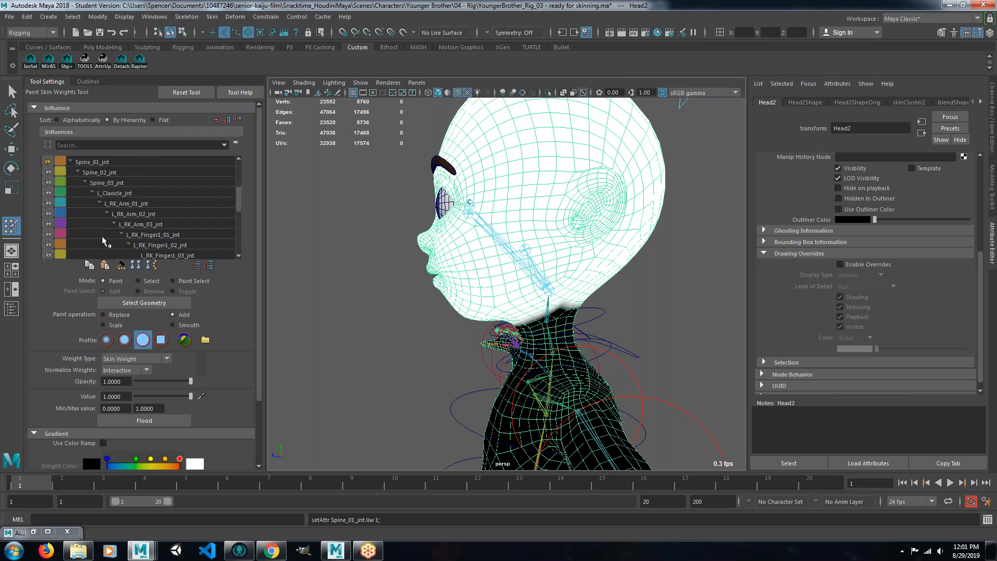
scroll(102, 236, down, 1)
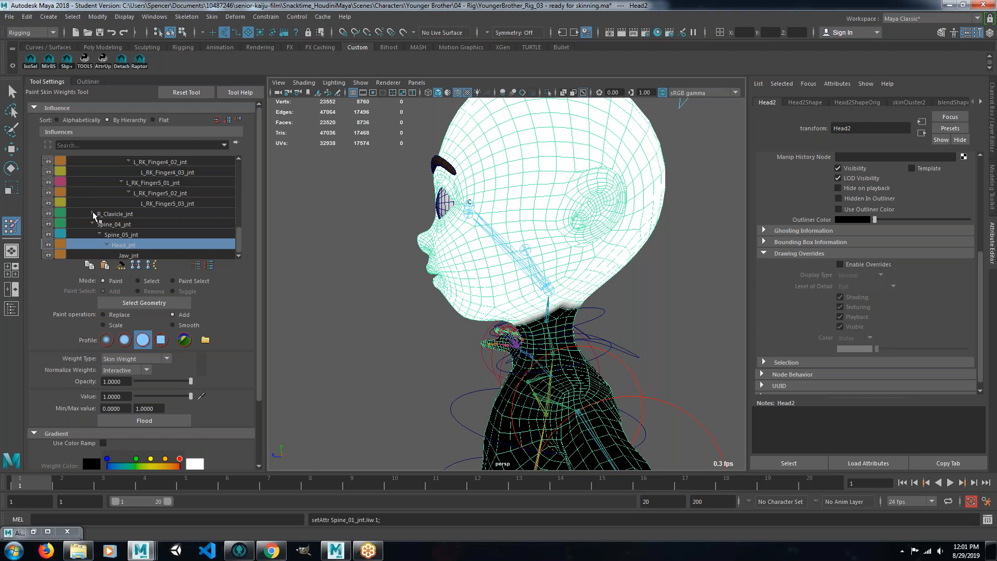
click(92, 213)
scroll(224, 231, up, 1)
scroll(237, 229, down, 7)
click(230, 255)
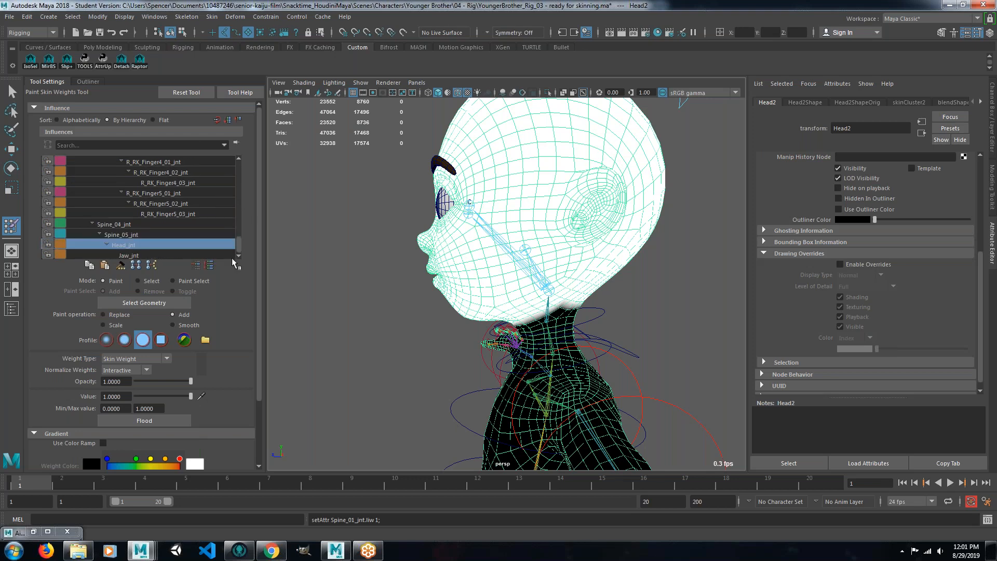
drag(238, 248, 236, 154)
click(137, 162)
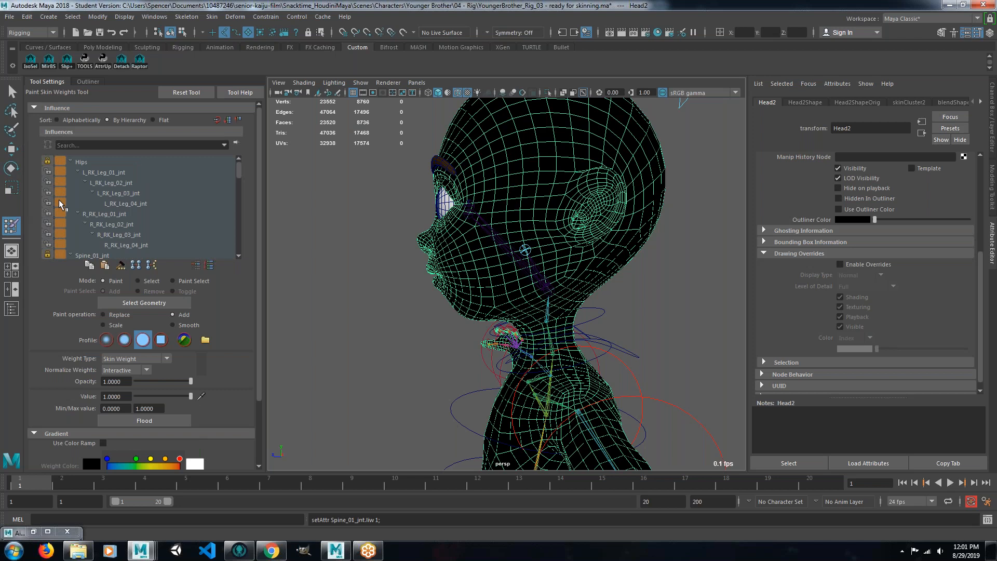
click(47, 161)
click(82, 170)
Collapse the Hips and both clavicle branches, and unlock the weights of Head_jnt and Spine_05_jnt.
click(71, 161)
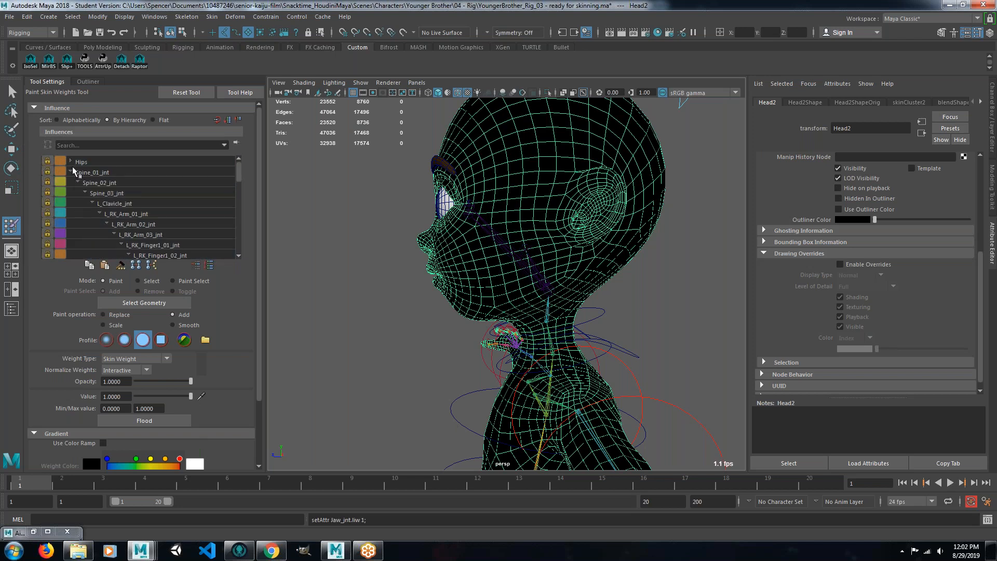
click(93, 203)
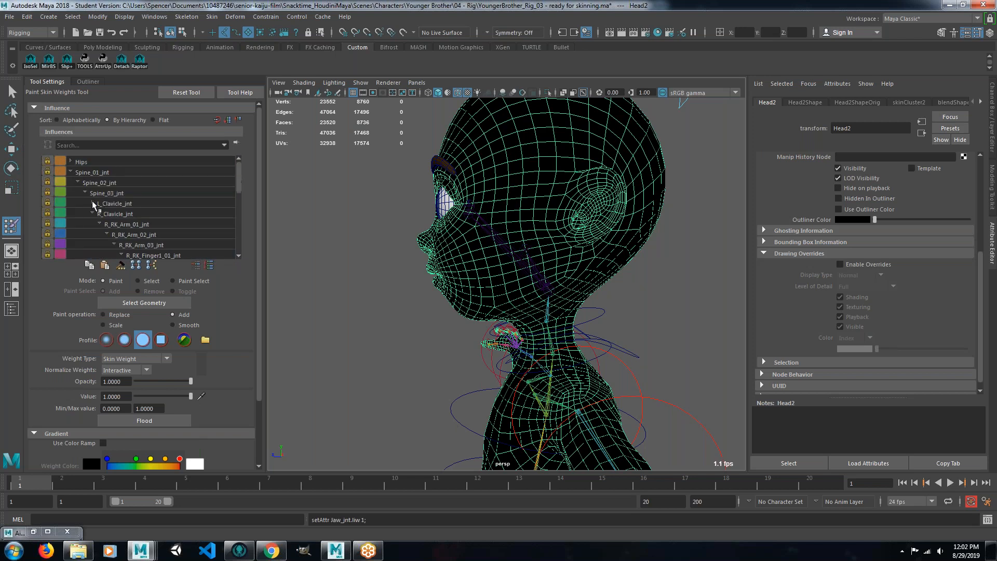
click(92, 213)
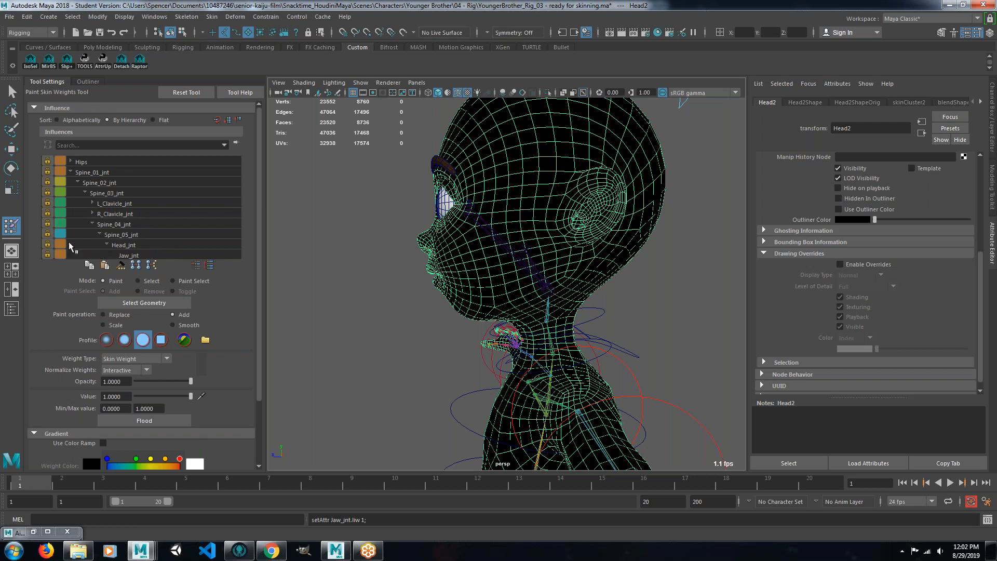
click(47, 245)
click(47, 235)
Flood Head_jnt's weights with the Smooth operation and display Spine_05_jnt's weights.
click(125, 245)
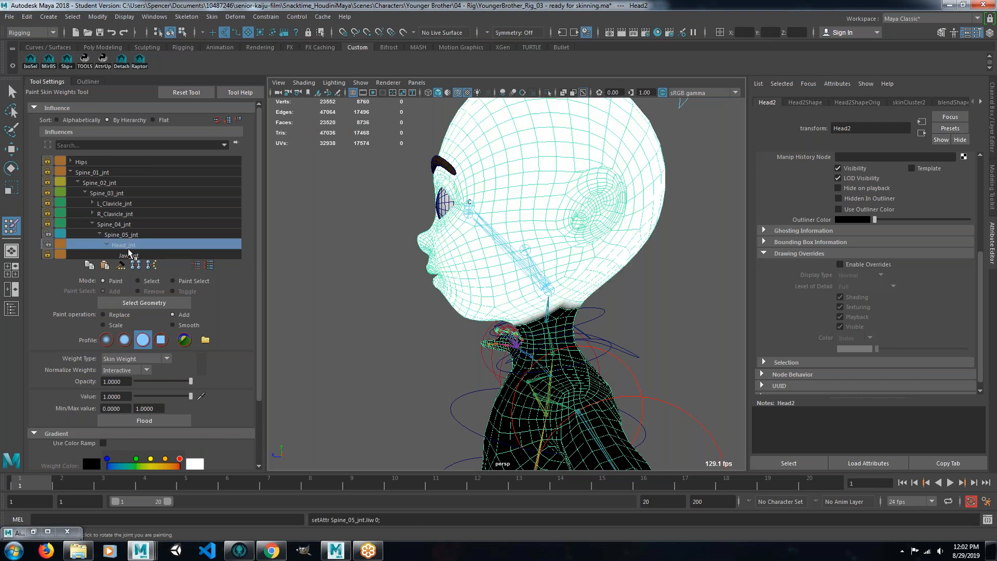
click(172, 325)
click(158, 421)
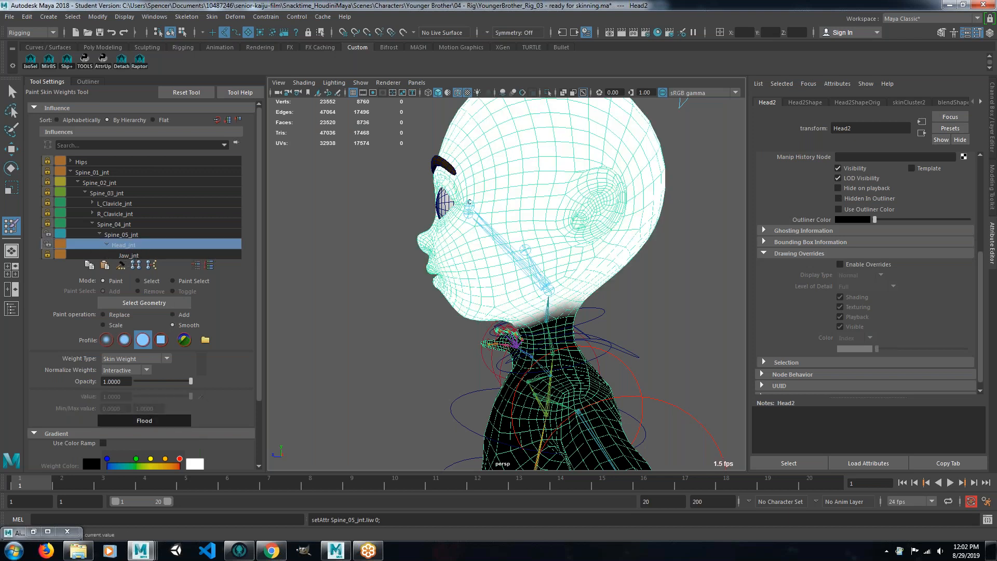
click(116, 235)
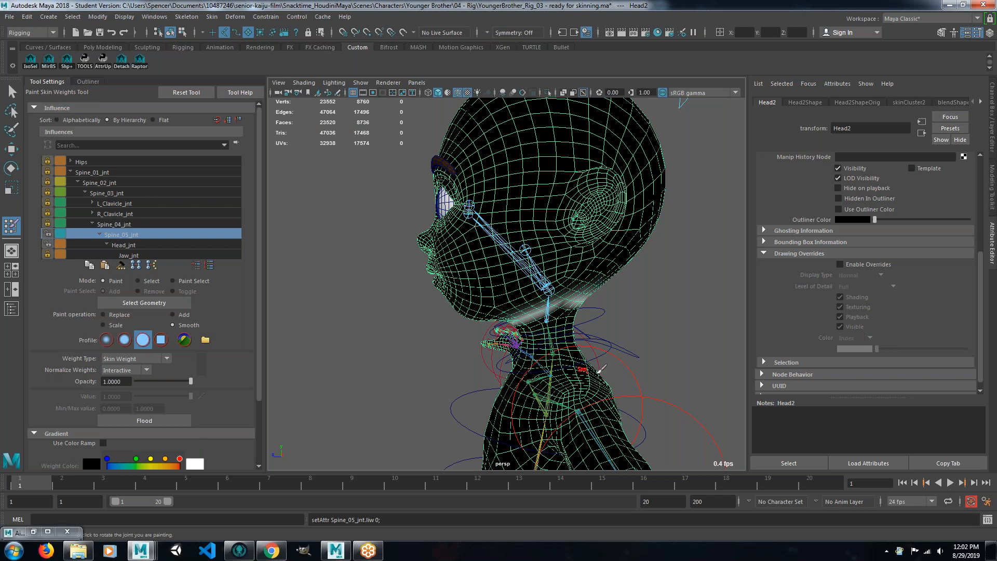
Select the ring of faces around the upper neck, grow it once, and convert the selection to vertices.
key(q)
right_drag(553, 252, 554, 281)
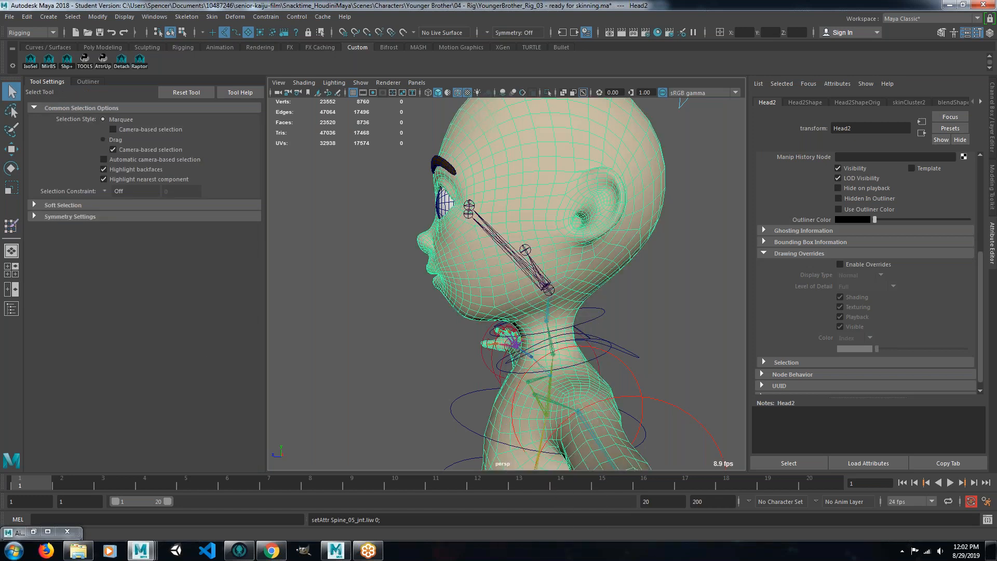
double_click(556, 325)
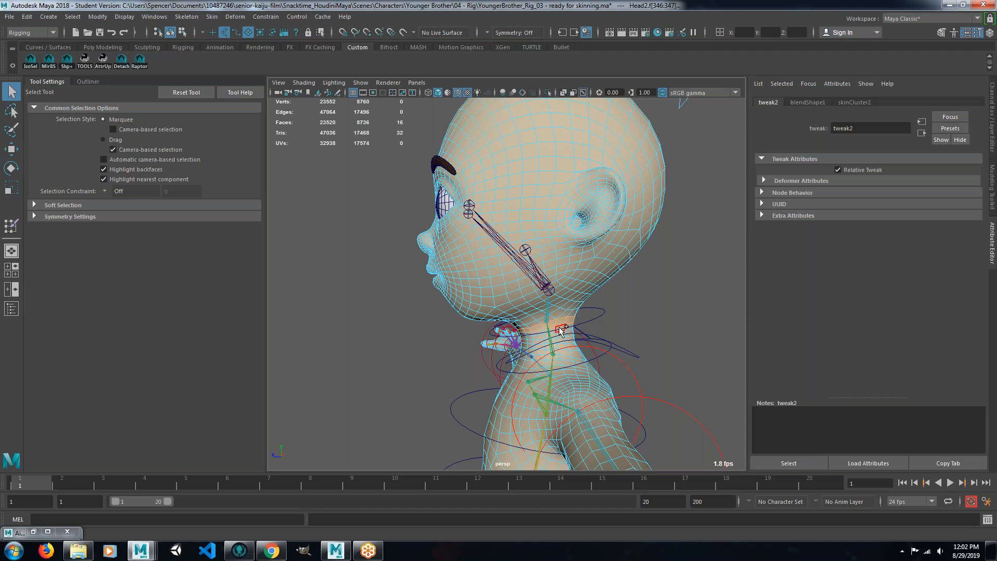
key(shift+period)
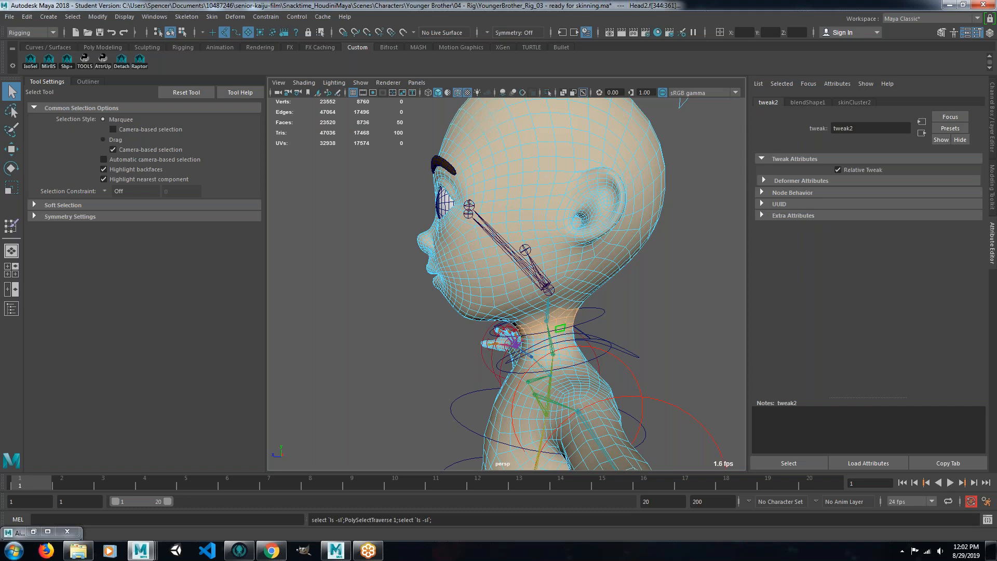
ctrl+right_drag(562, 323, 492, 317)
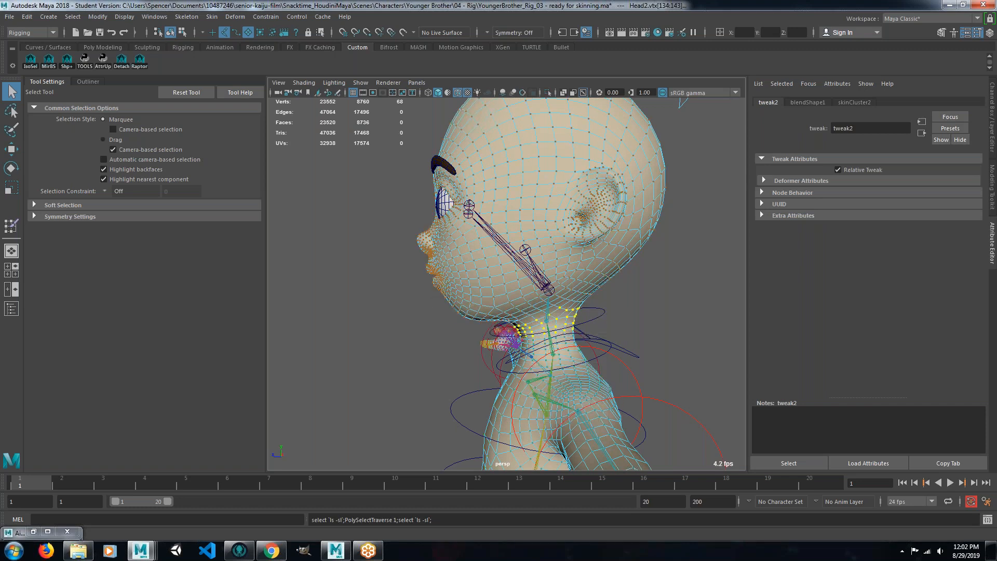
alt+drag(602, 321, 560, 314)
Return to painting skin weights and flood the selected neck vertices with Add at value 1.0 for Spine_05_jnt.
mouse_move(554, 250)
right_down()
mouse_move(522, 268)
mouse_move(489, 236)
right_up()
scroll(95, 227, down, 6)
scroll(178, 233, down, 9)
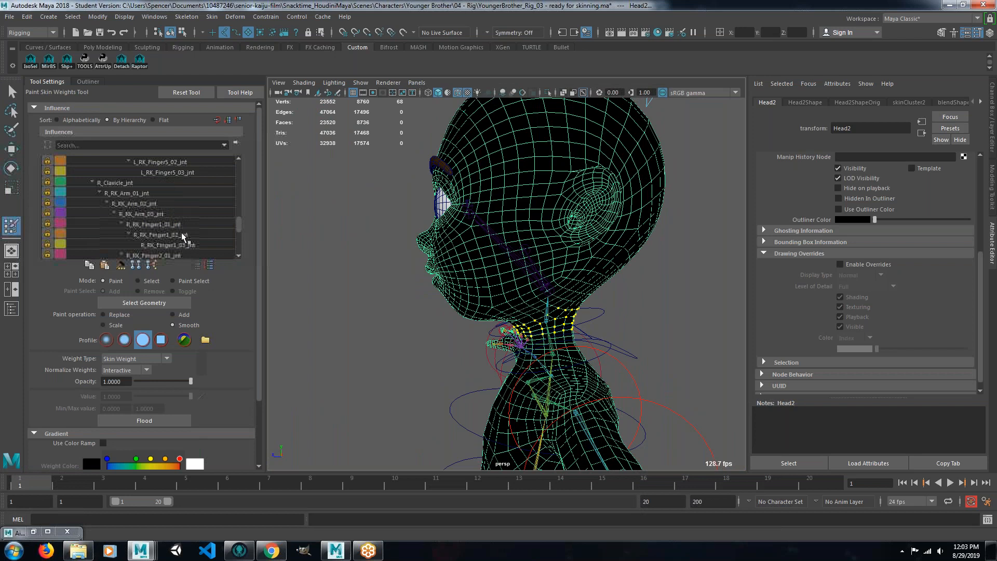
scroll(180, 233, down, 1)
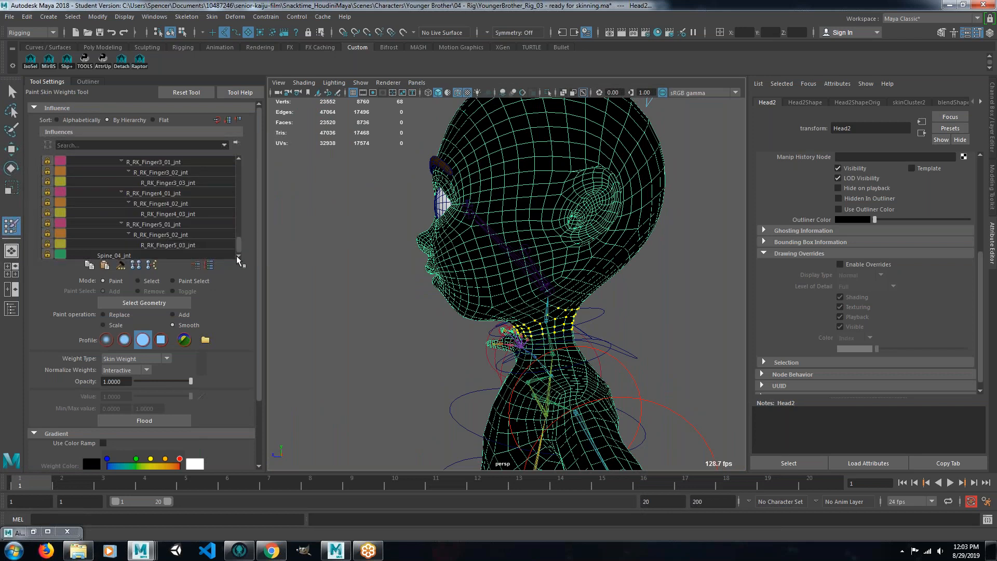
drag(238, 242, 233, 158)
click(70, 161)
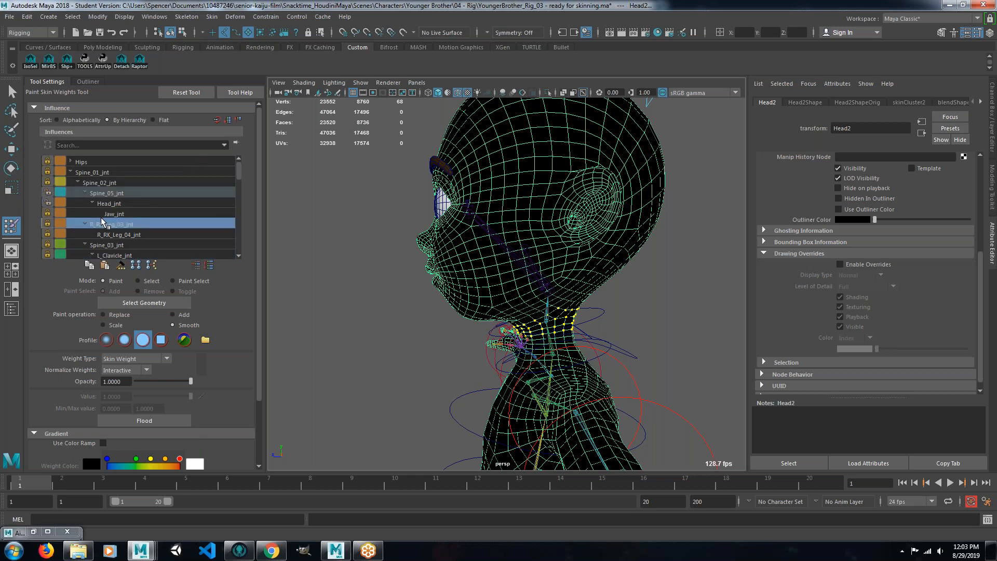
click(109, 193)
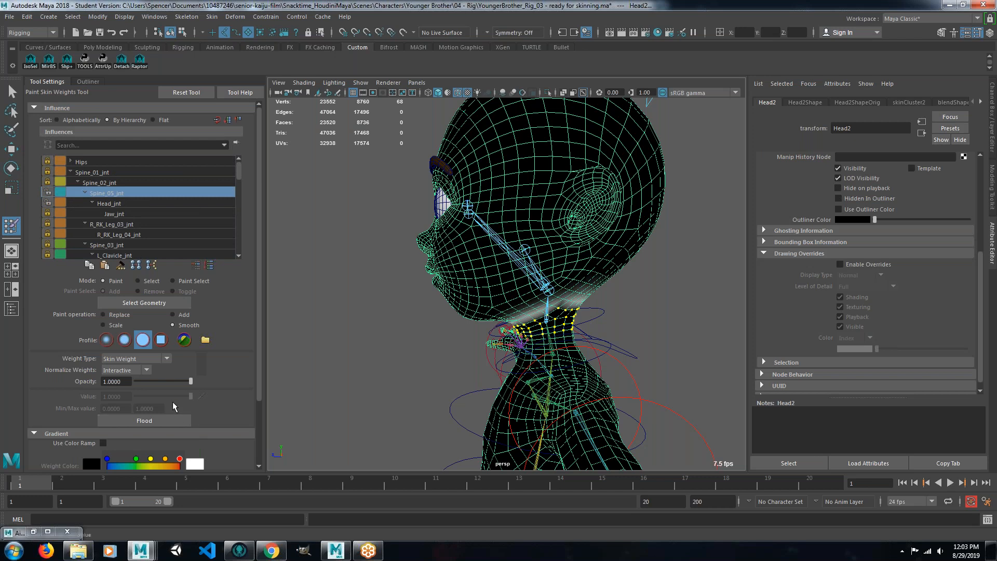
click(172, 314)
click(163, 420)
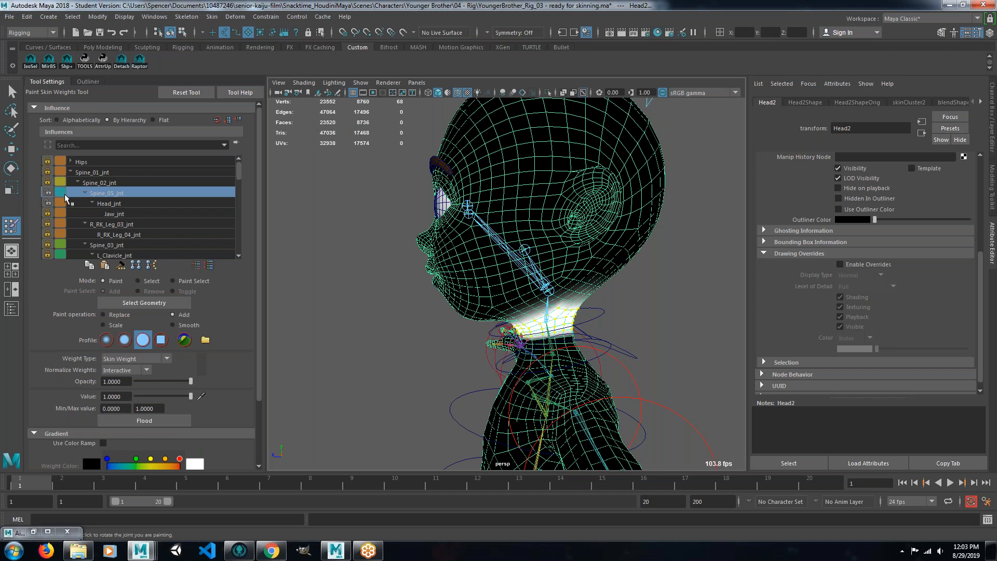
Examine the weights of Spine_02_jnt and Spine_04_jnt, collapsing both clavicle branches to reach the latter.
click(96, 183)
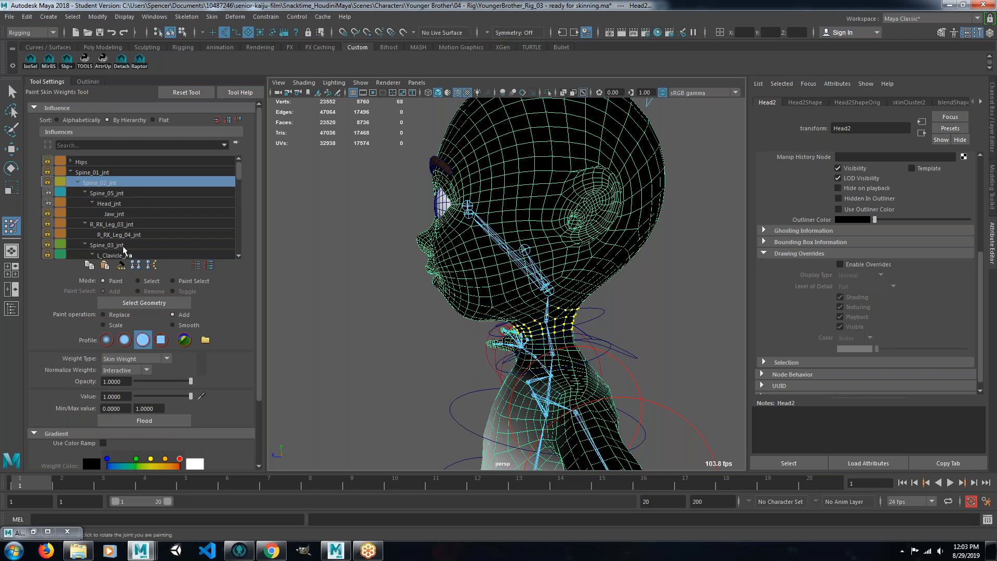
mouse_move(238, 170)
mouse_down()
mouse_move(236, 189)
mouse_move(236, 179)
mouse_up()
click(92, 199)
click(91, 211)
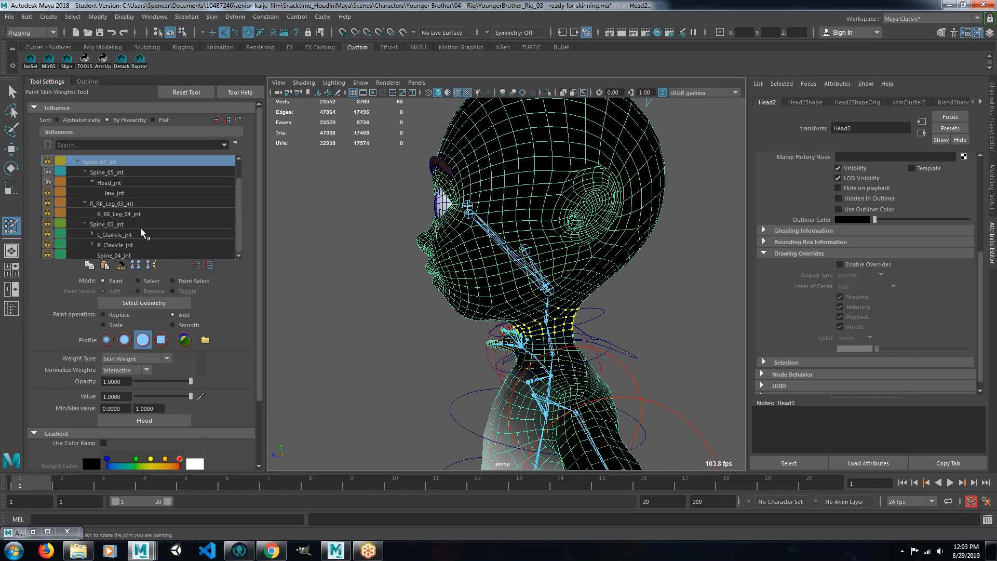
click(103, 255)
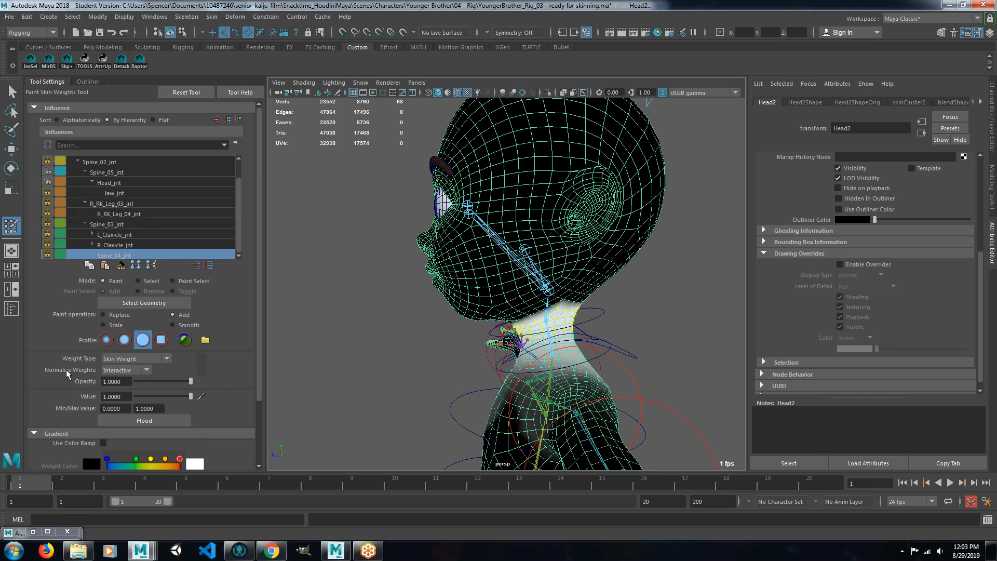
Keep weight normalization on Interactive and flood the neck vertices again with Add at value 1.0 for Spine_05_jnt.
click(148, 369)
click(123, 392)
click(124, 182)
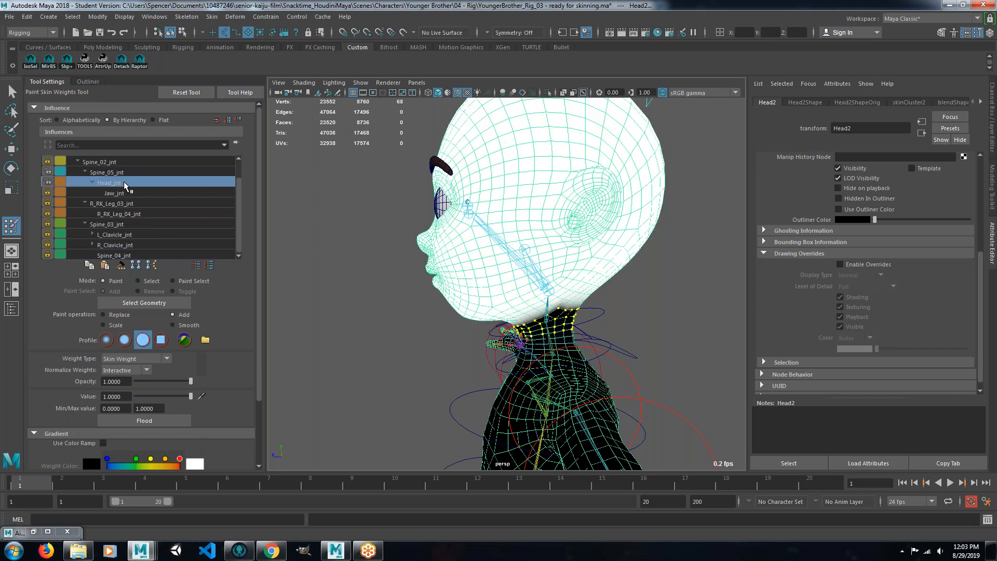
click(124, 172)
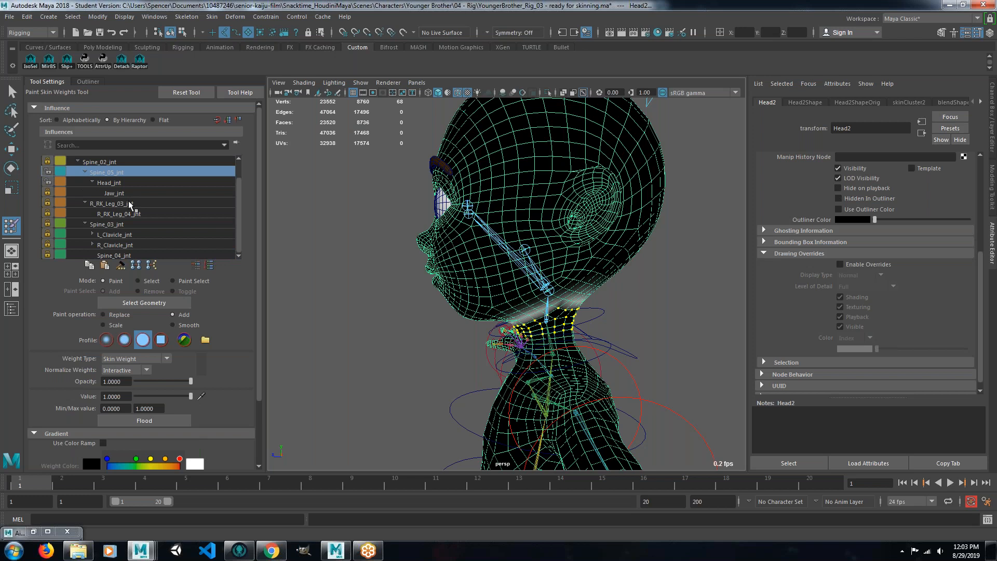
click(170, 420)
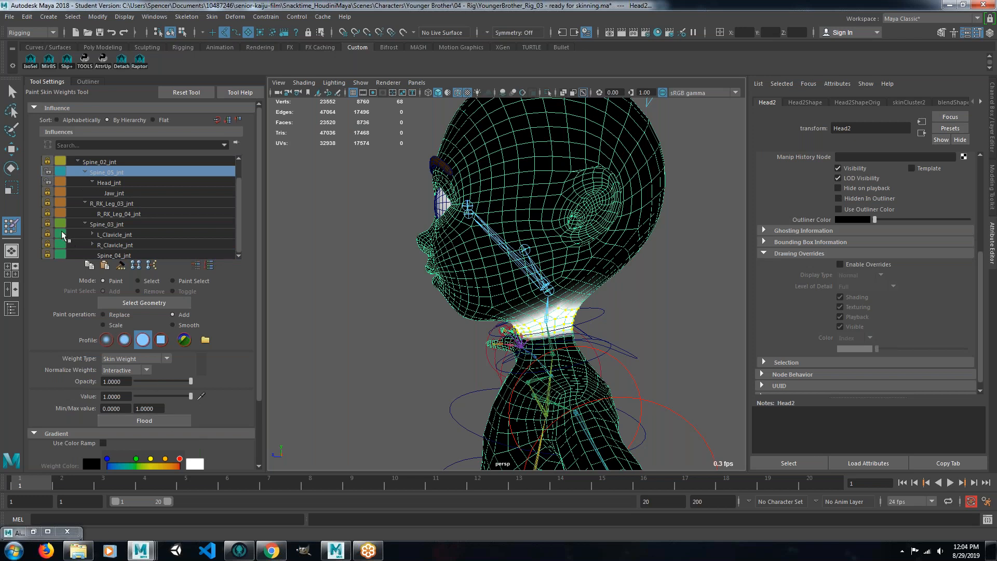
Unlock the Spine_04_jnt weights and flood the selected neck vertices with Add at value 1.0 for Spine_05_jnt.
click(47, 254)
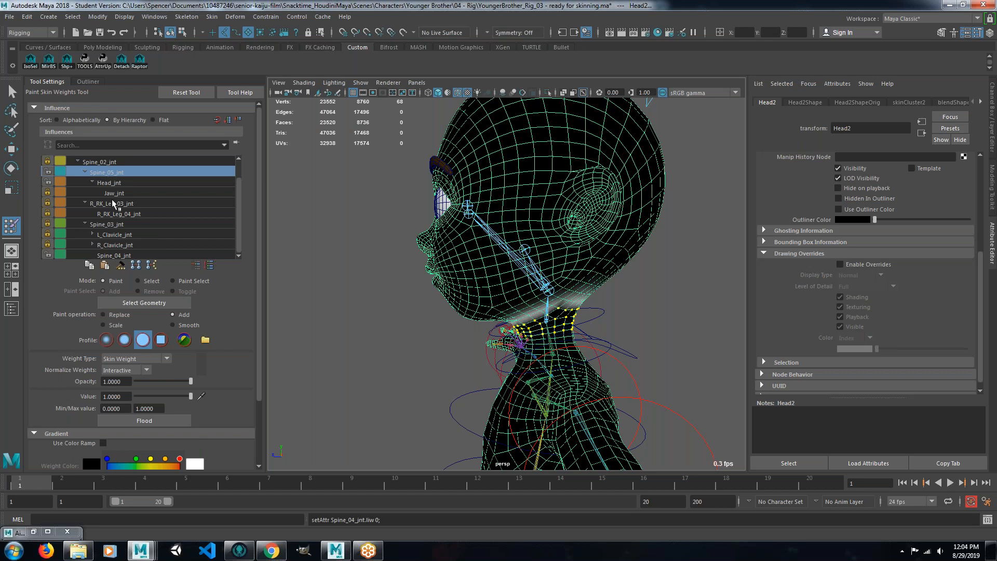
click(145, 421)
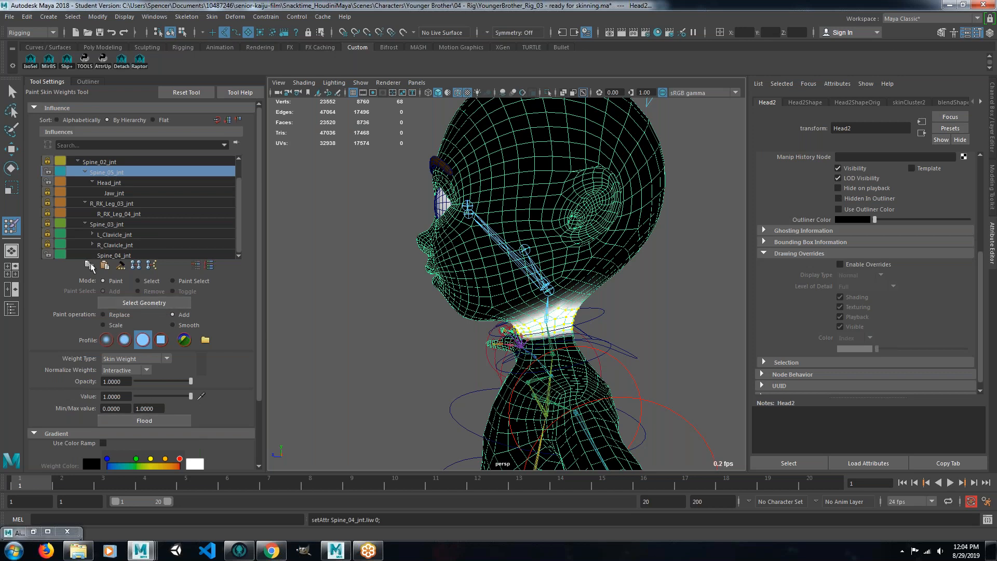
click(112, 255)
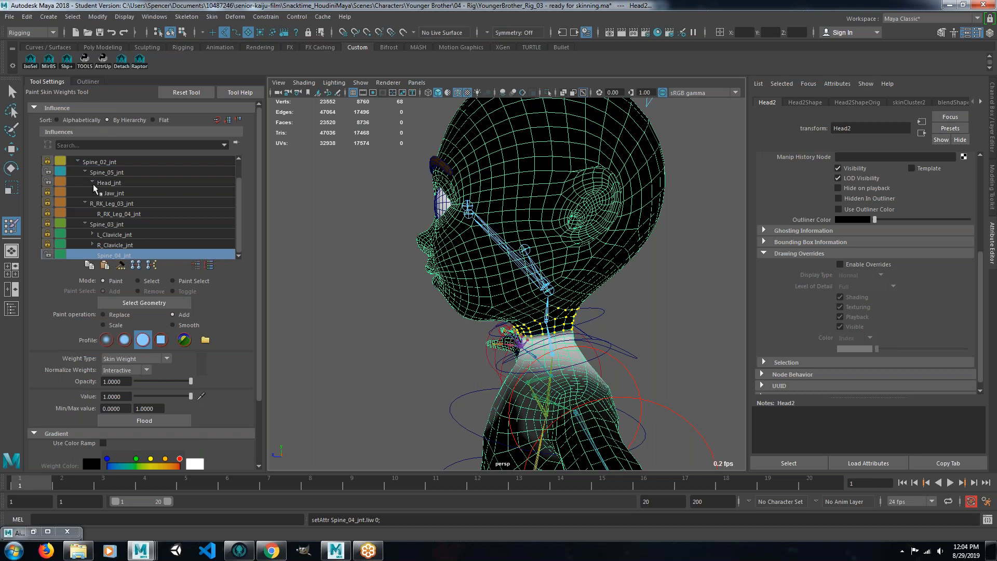
click(108, 172)
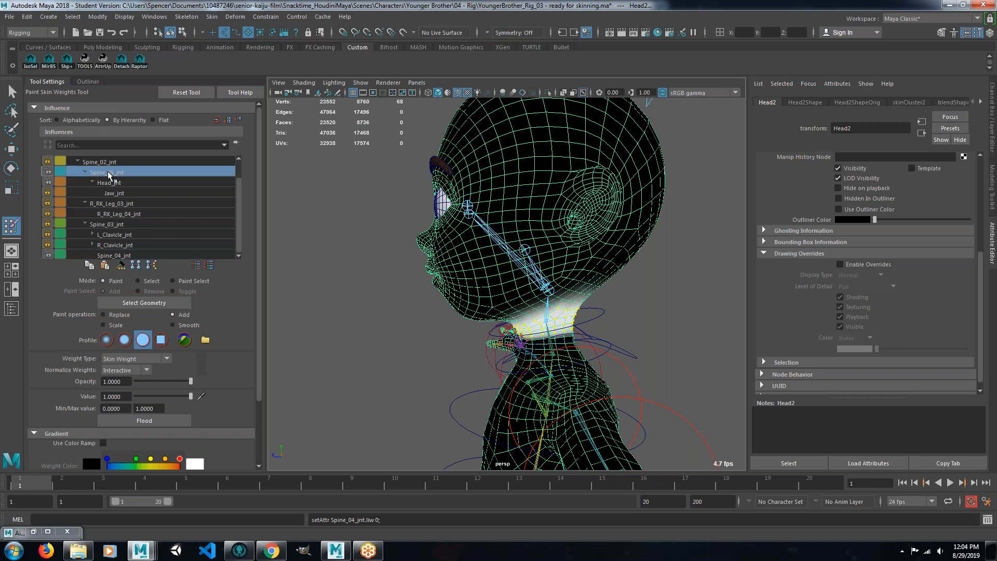
Smooth the Head_jnt weights on the selected neck vertices with repeated floods.
click(107, 184)
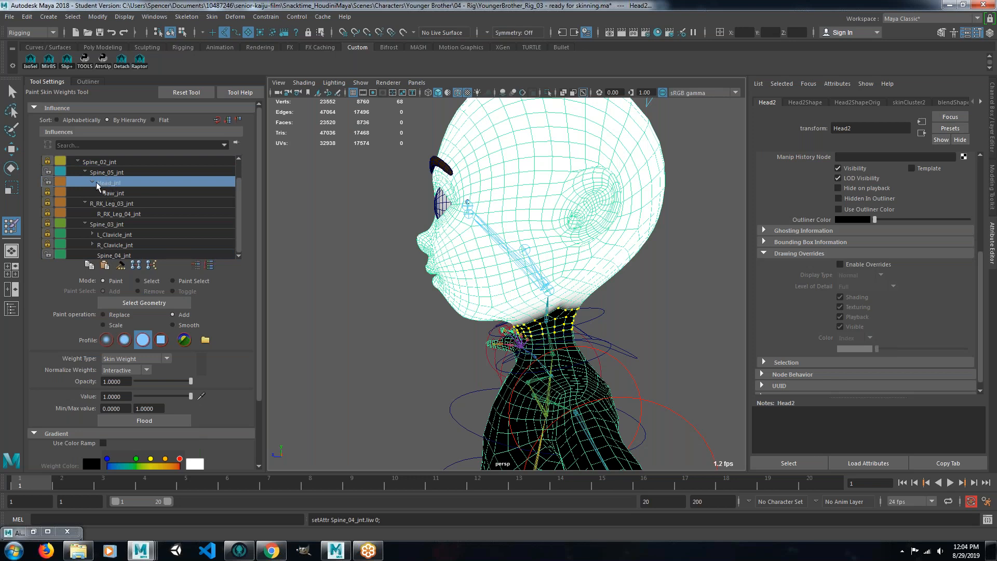
click(173, 325)
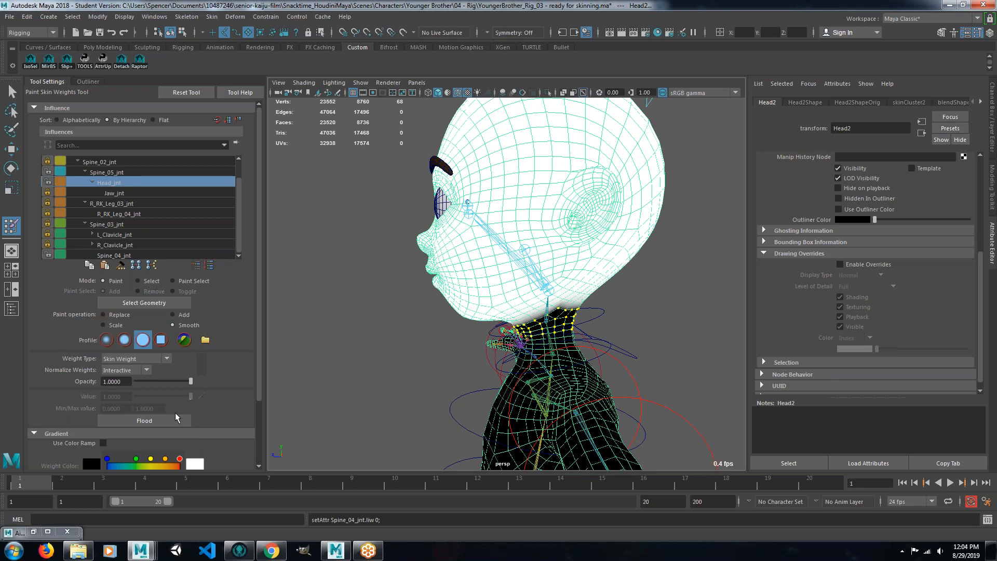
click(171, 423)
click(171, 422)
click(171, 423)
click(171, 423)
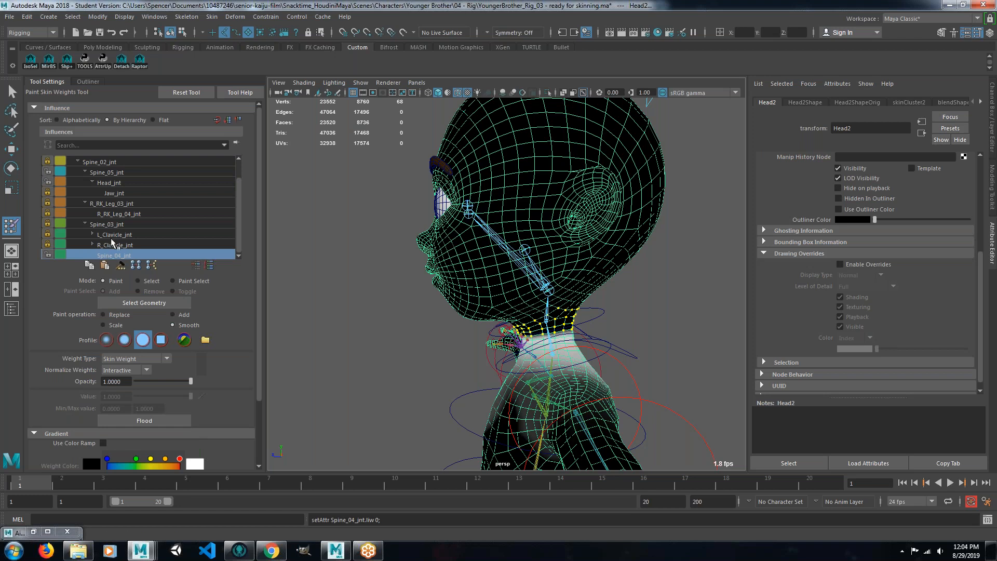
Flood the neck vertices repeatedly with Smooth for Spine_04_jnt and for Spine_05_jnt.
click(147, 419)
click(147, 420)
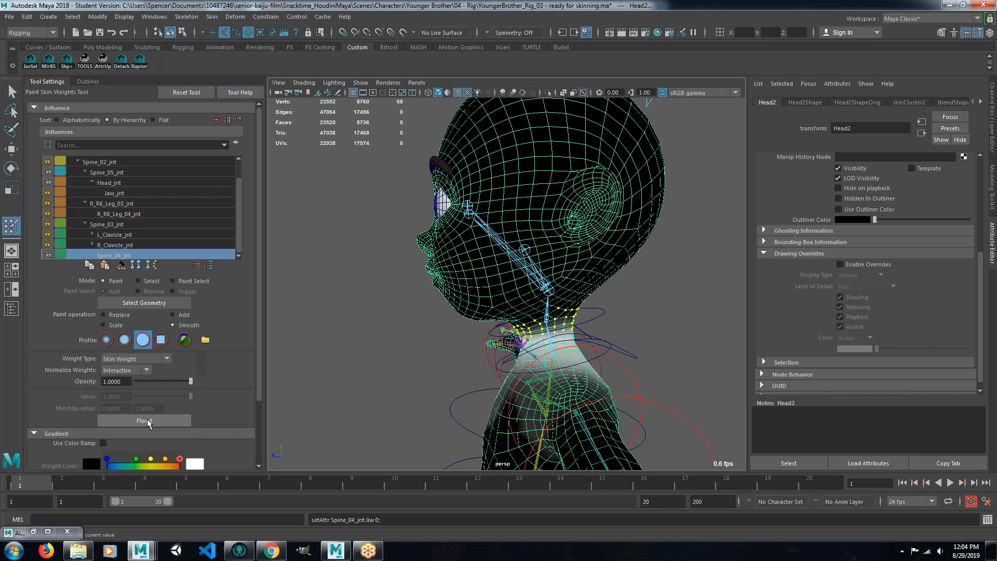
click(110, 172)
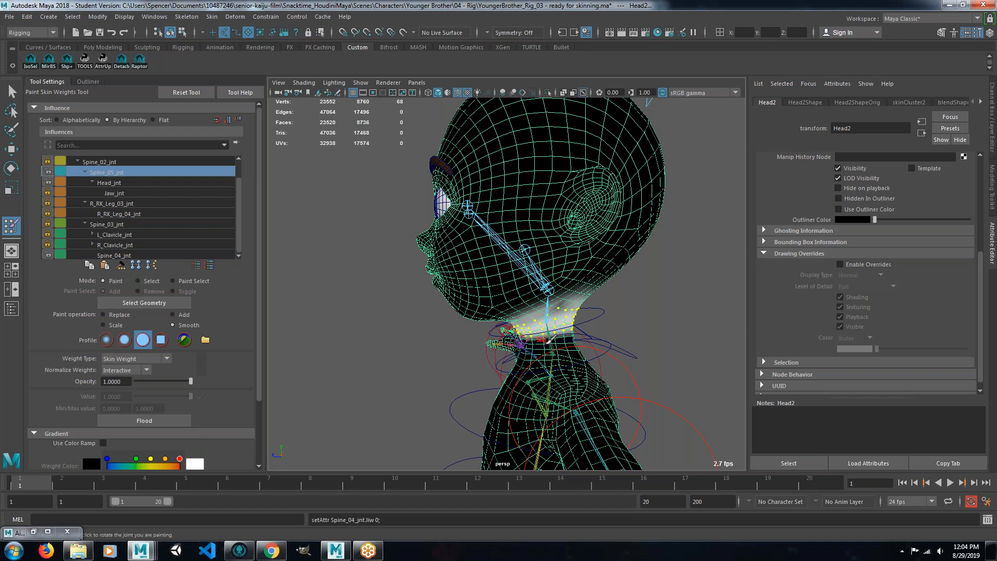
click(143, 420)
click(143, 420)
click(143, 420)
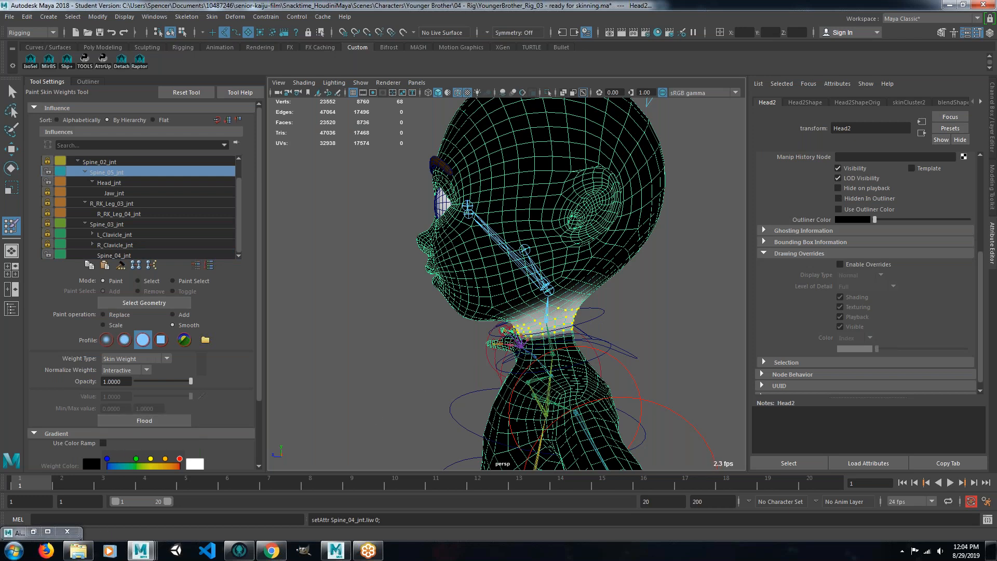
Test the neck deformation by rotating Spine_05_ctl, and undo the rotation.
key(q)
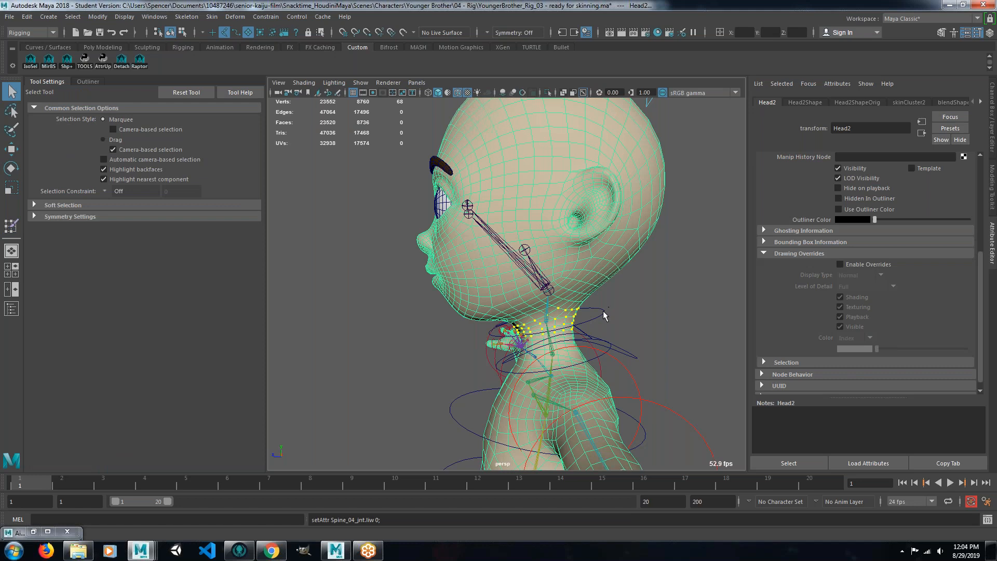
click(603, 310)
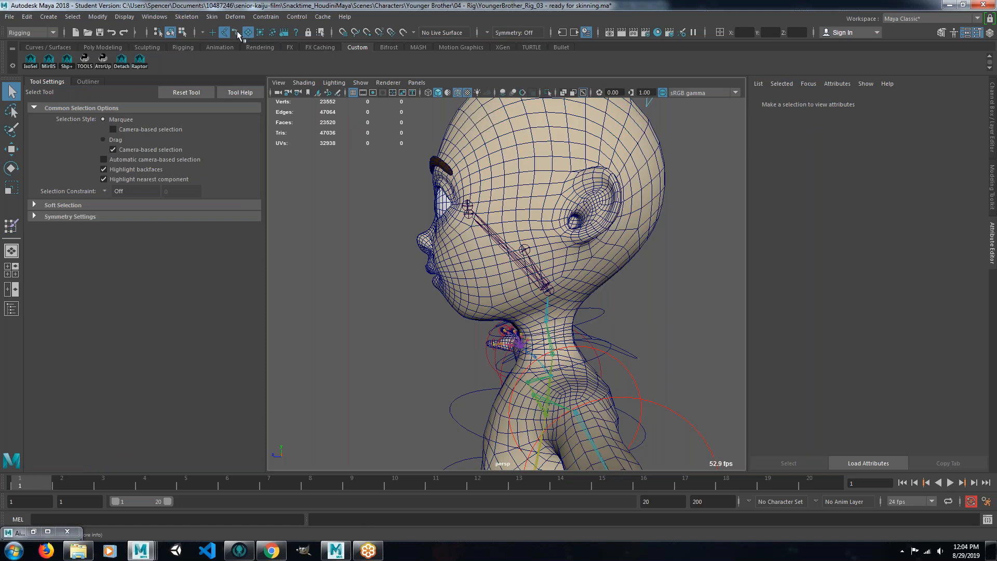
click(602, 312)
key(e)
mouse_move(564, 280)
mouse_down()
mouse_move(583, 294)
mouse_move(527, 293)
mouse_move(577, 291)
mouse_up()
key(ctrl+z)
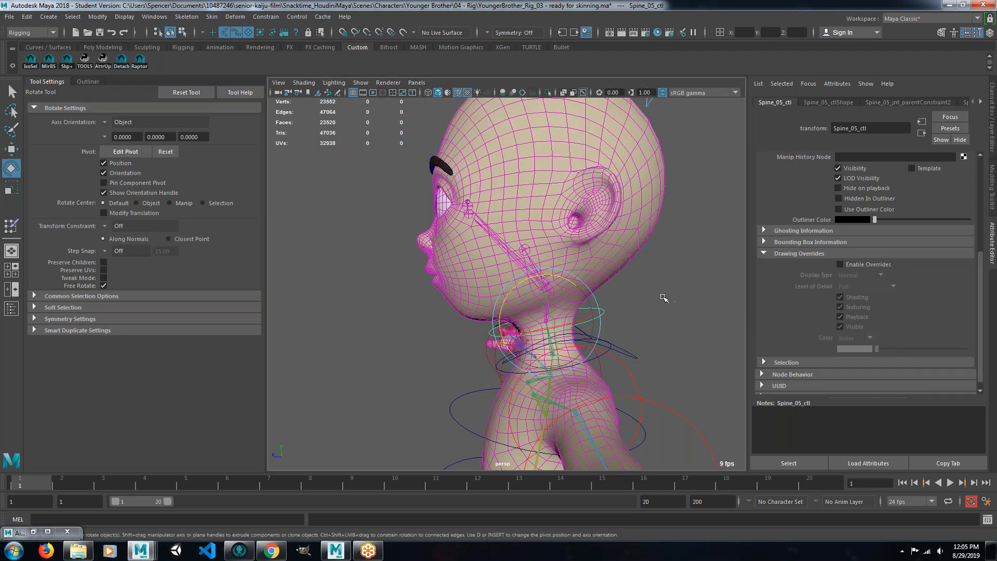
Test the head deformation by rotating Head_jnt, and undo the rotation.
click(571, 283)
click(558, 296)
drag(557, 244, 562, 285)
key(ctrl+z)
Switch the head mesh to face component selection.
alt+drag(453, 344, 401, 306)
alt+right_drag(401, 306, 528, 236)
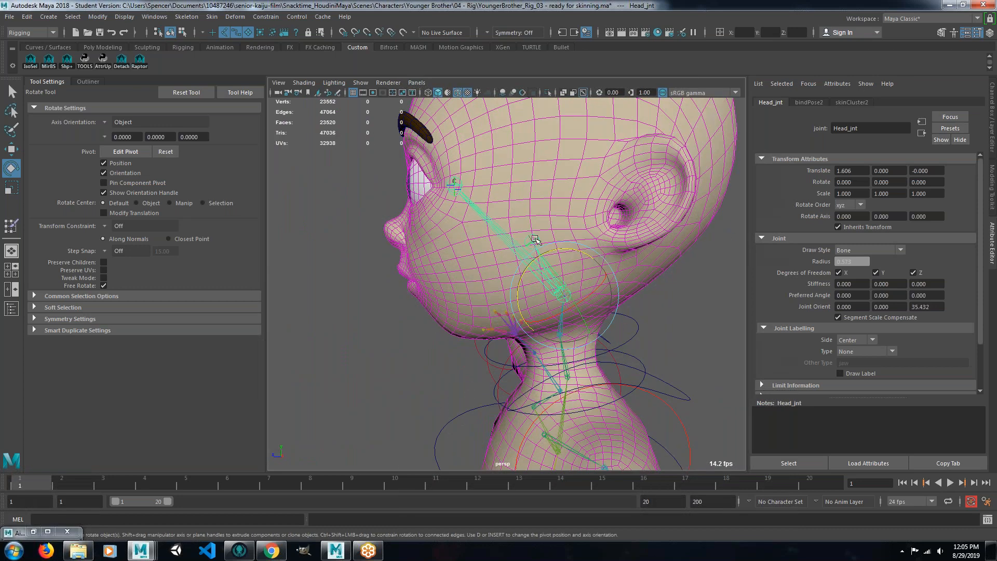
click(531, 249)
alt+drag(417, 312, 487, 313)
scroll(488, 314, up, 3)
click(480, 251)
right_drag(480, 252, 480, 285)
alt+drag(458, 327, 524, 304)
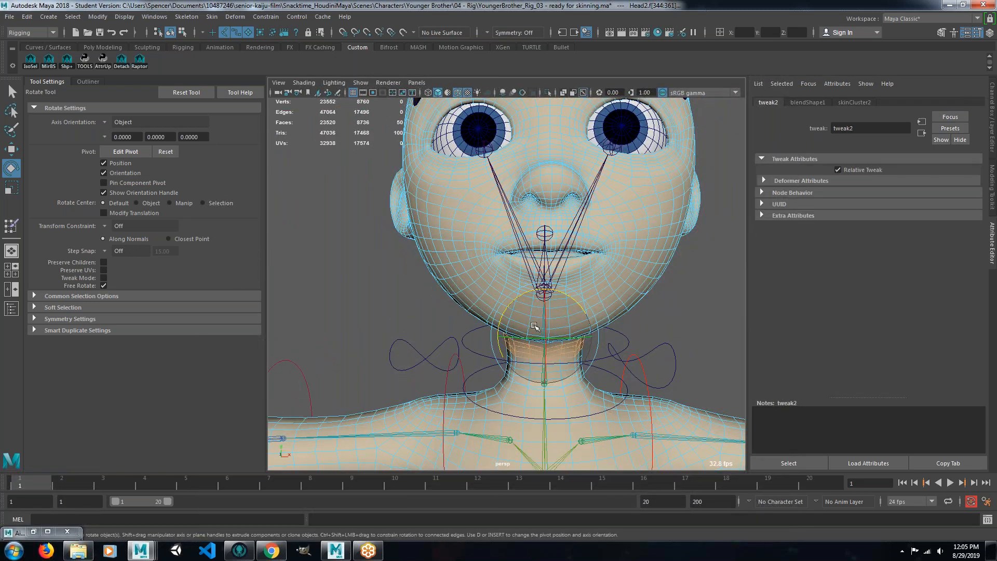
Select the faces between the lower lip and chin, and grow the selection five times across the lower jaw.
key(q)
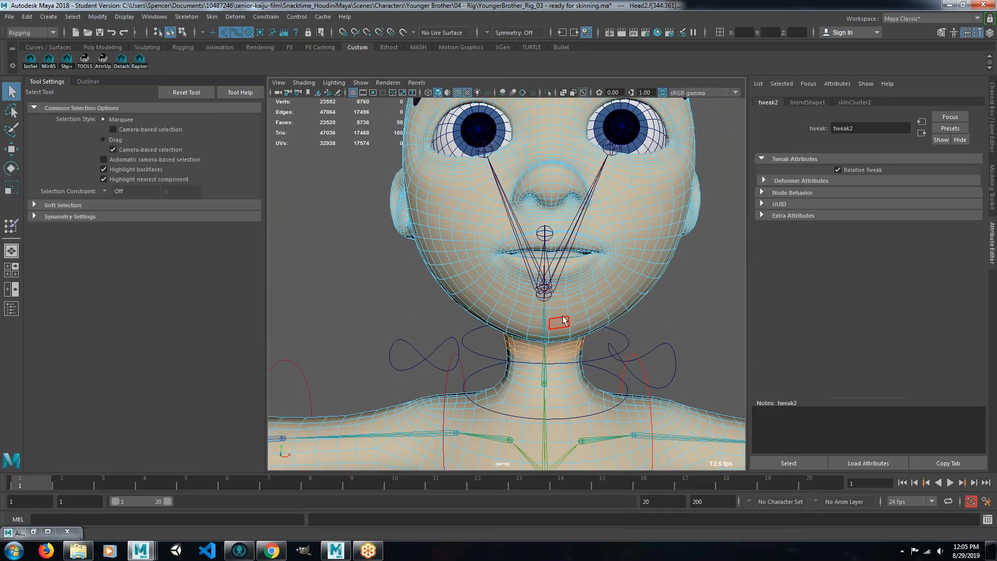
click(558, 266)
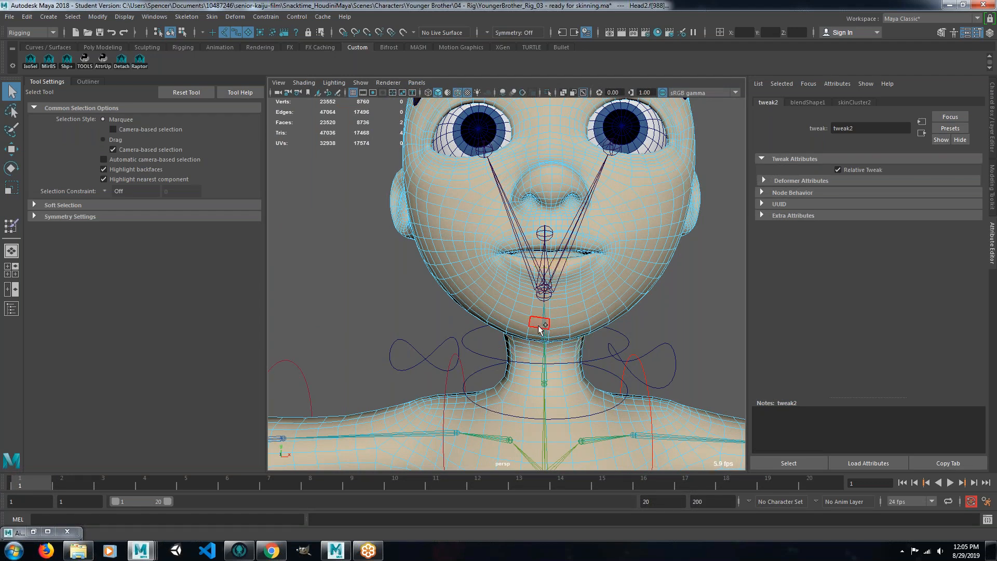
shift+click(565, 267)
shift+double_click(561, 322)
mouse_move(613, 318)
alt+mouse_down()
mouse_move(525, 338)
mouse_move(581, 325)
mouse_move(613, 335)
alt+mouse_up()
key(shift+period)
key(shift+period)
key(shift+period)
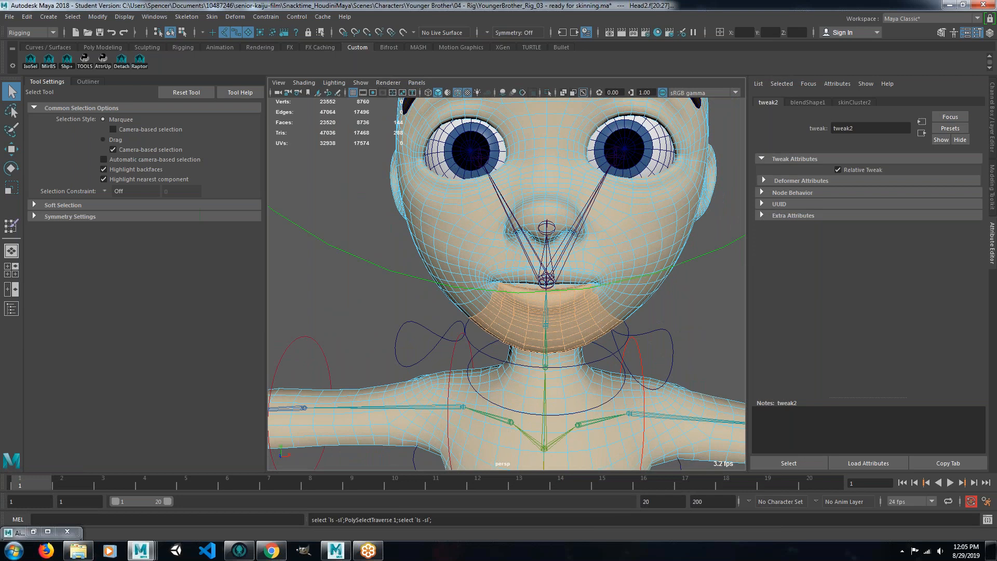
key(shift+period)
key(shift+period)
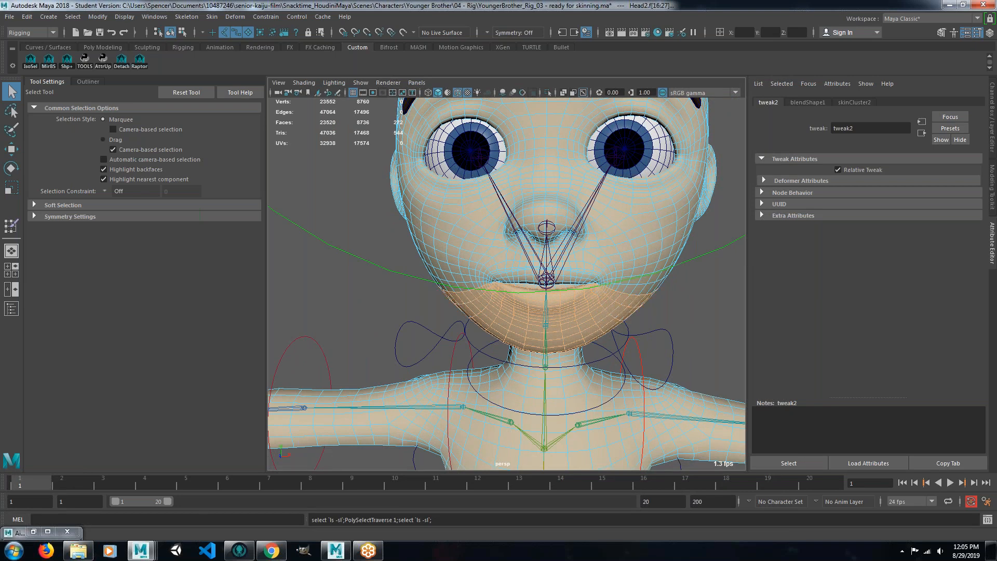
Add the missing faces under the jaw near the neck to the jaw selection.
alt+drag(585, 331, 581, 287)
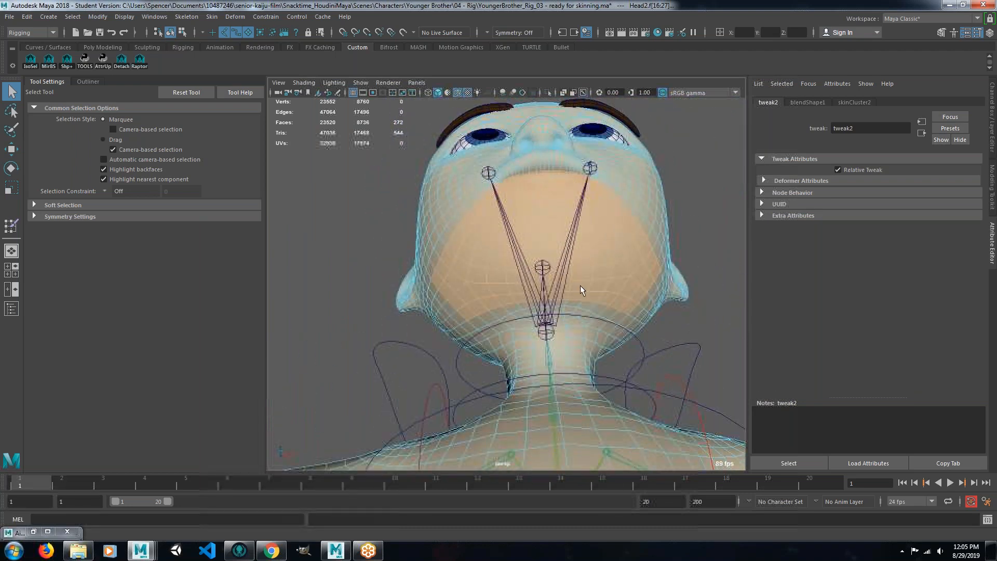
shift+click(580, 312)
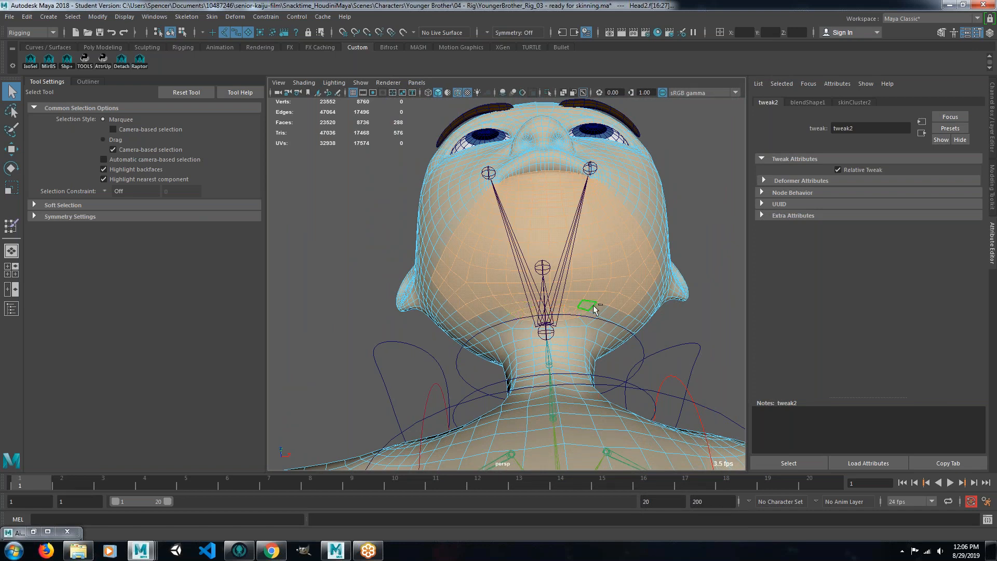
shift+click(608, 313)
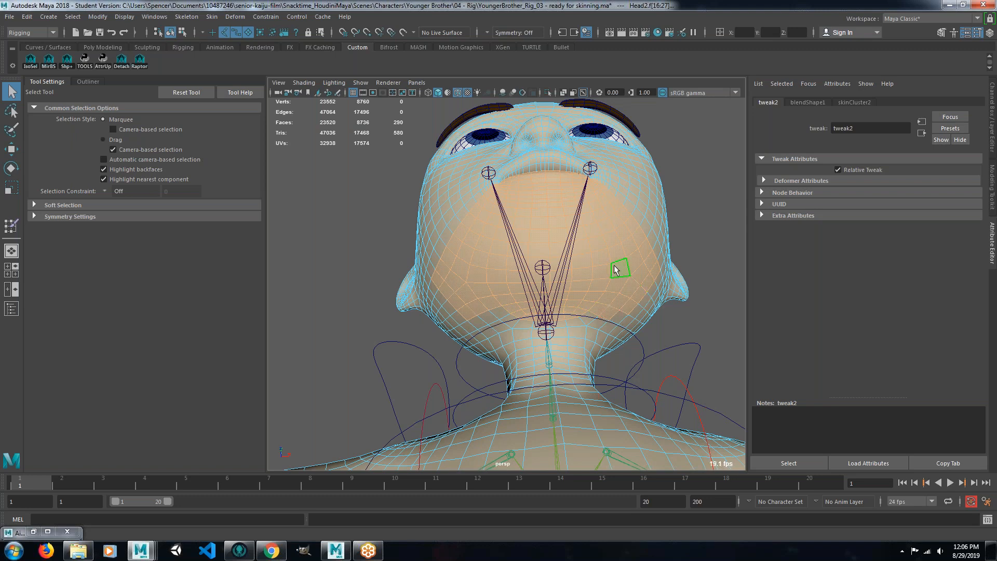
Convert the jaw face selection to vertices and return to painting skin weights.
alt+drag(616, 252, 548, 307)
scroll(509, 298, down, 5)
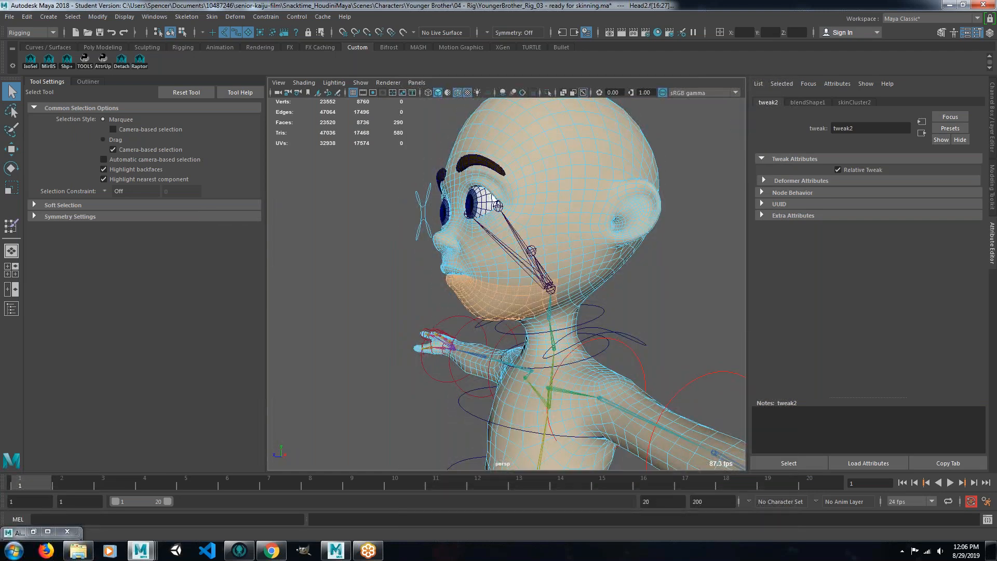
right_drag(505, 290, 414, 288)
alt+drag(502, 311, 532, 321)
alt+right_drag(532, 322, 535, 393)
alt+drag(536, 392, 573, 394)
alt+right_drag(573, 394, 536, 359)
alt+drag(535, 358, 522, 329)
right_drag(522, 312, 480, 240)
Unlock Jaw_jnt and flood the selected jaw vertices with Add at value 1.0 for it.
scroll(235, 183, down, 2)
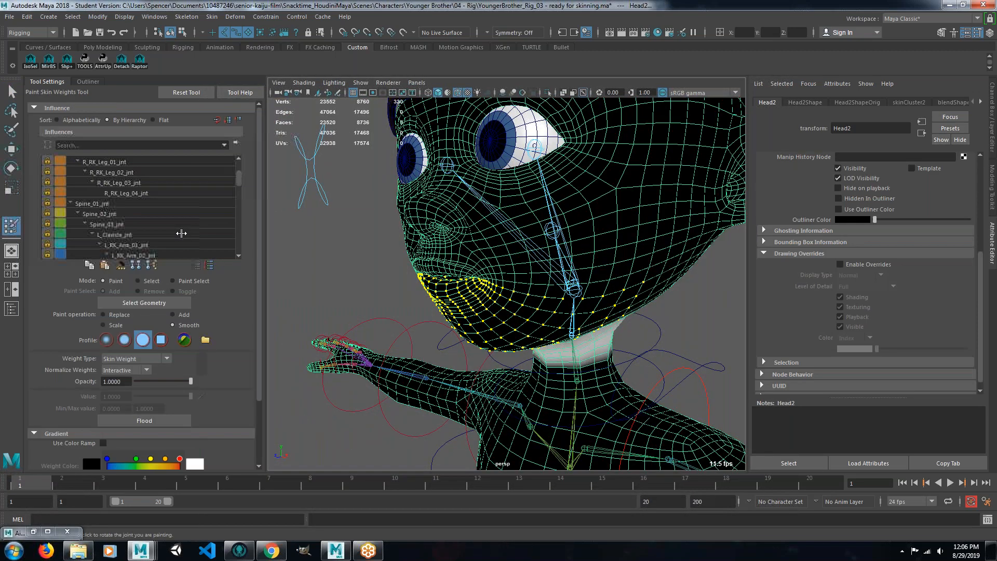
drag(241, 178, 224, 258)
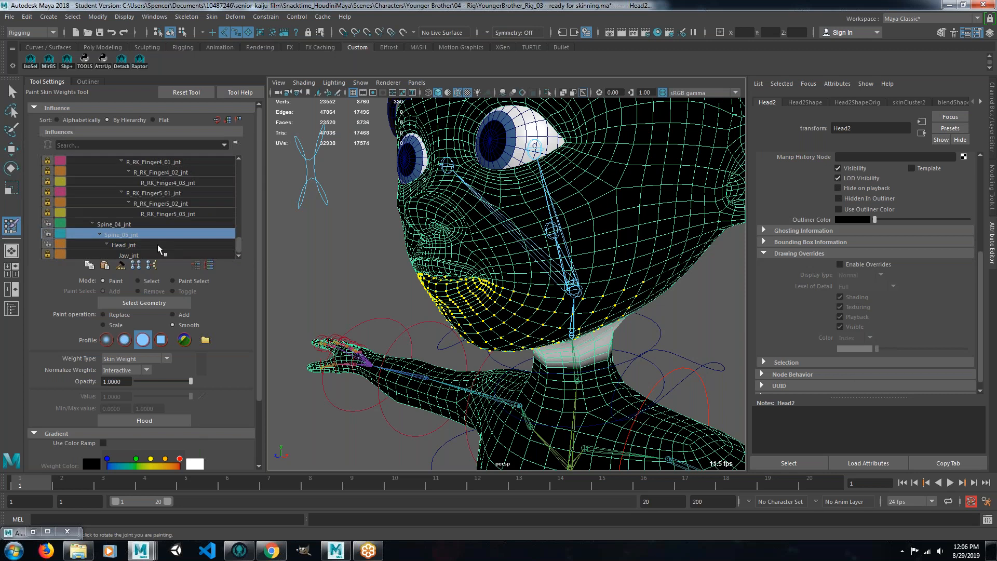
click(147, 255)
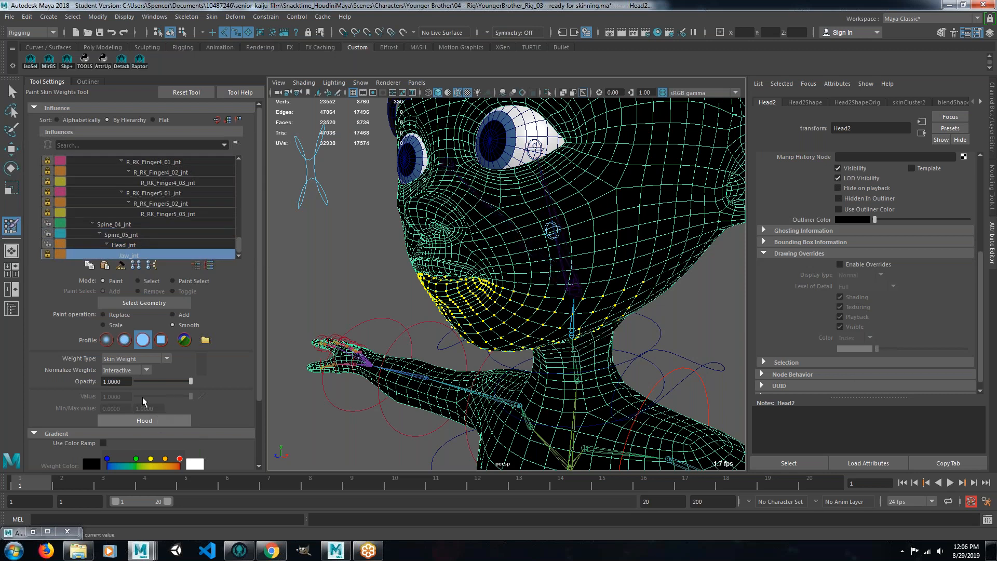
click(47, 254)
click(165, 419)
click(172, 314)
click(162, 421)
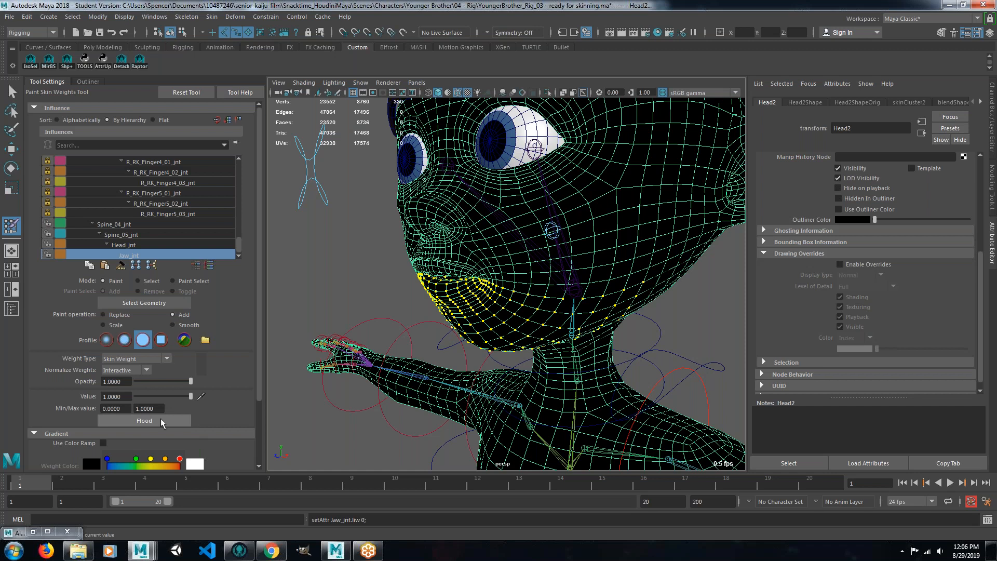
Smooth the Jaw_jnt weights on the selected jaw vertices with a flood.
alt+drag(440, 354, 415, 340)
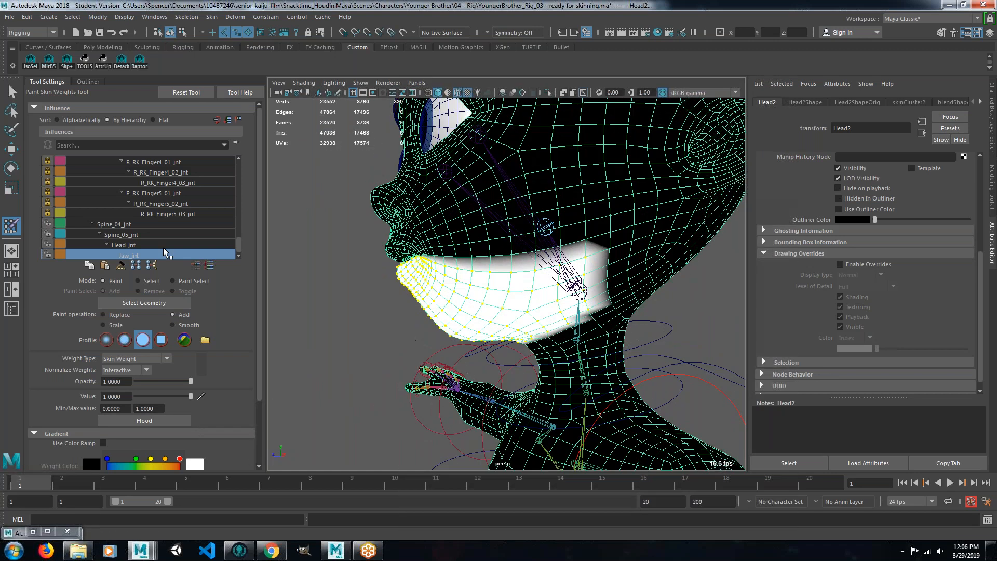
click(173, 325)
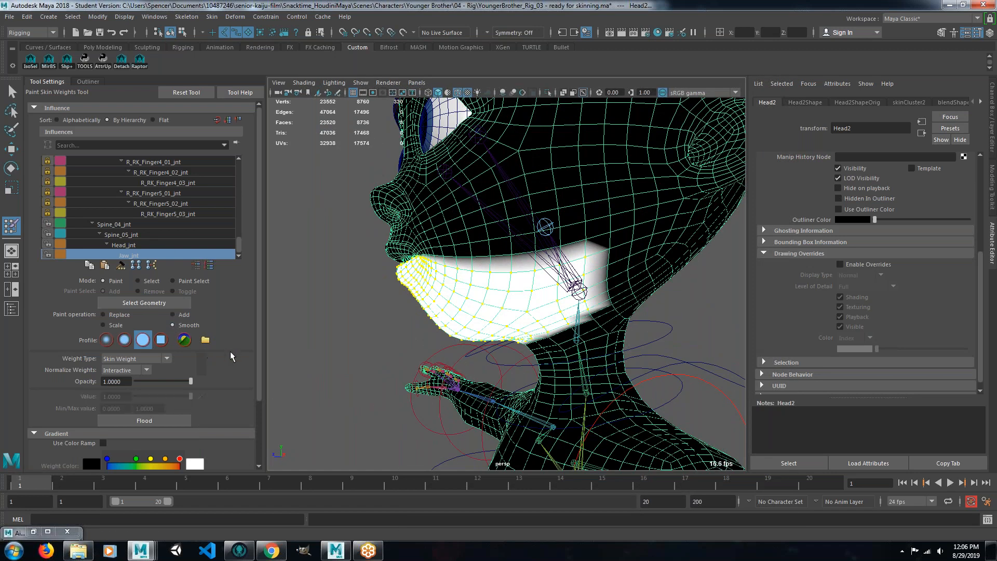
click(166, 420)
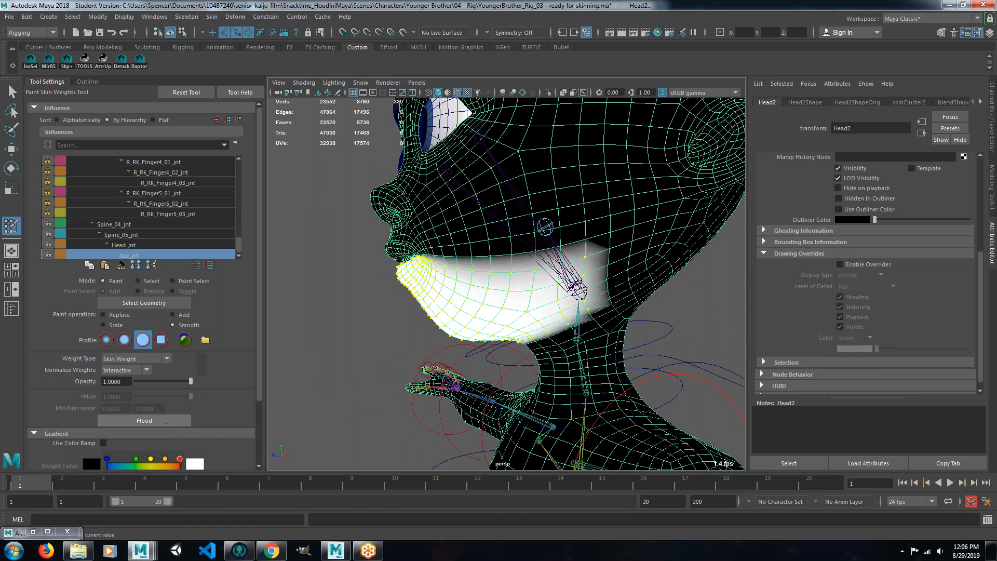
Select the whole head mesh in object mode and flood it with Smooth for Jaw_jnt.
key(q)
mouse_move(489, 250)
right_down()
mouse_move(433, 236)
mouse_move(429, 252)
mouse_move(472, 257)
mouse_move(425, 247)
mouse_move(423, 234)
right_up()
click(345, 288)
click(460, 271)
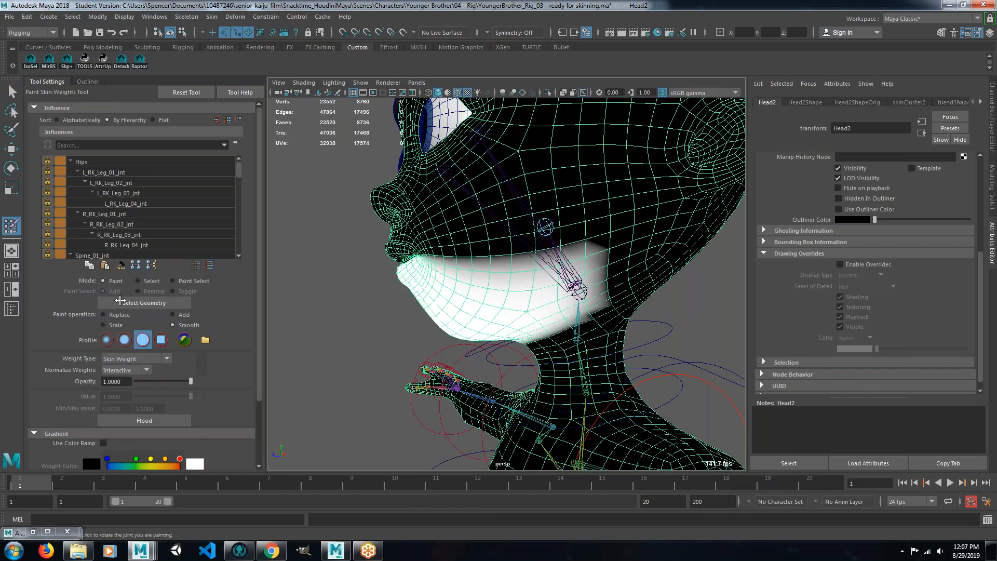
scroll(183, 235, down, 3)
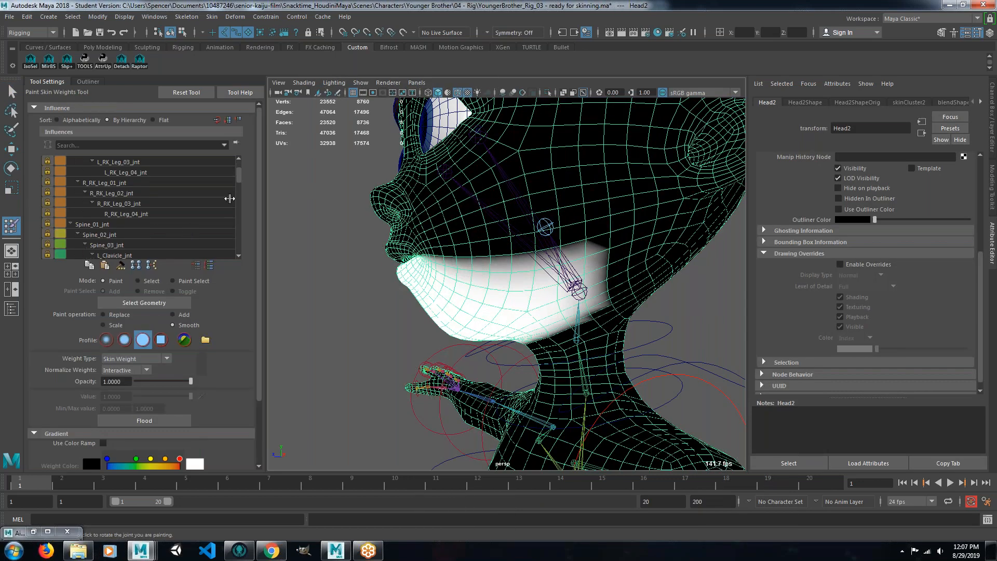
drag(239, 175, 222, 257)
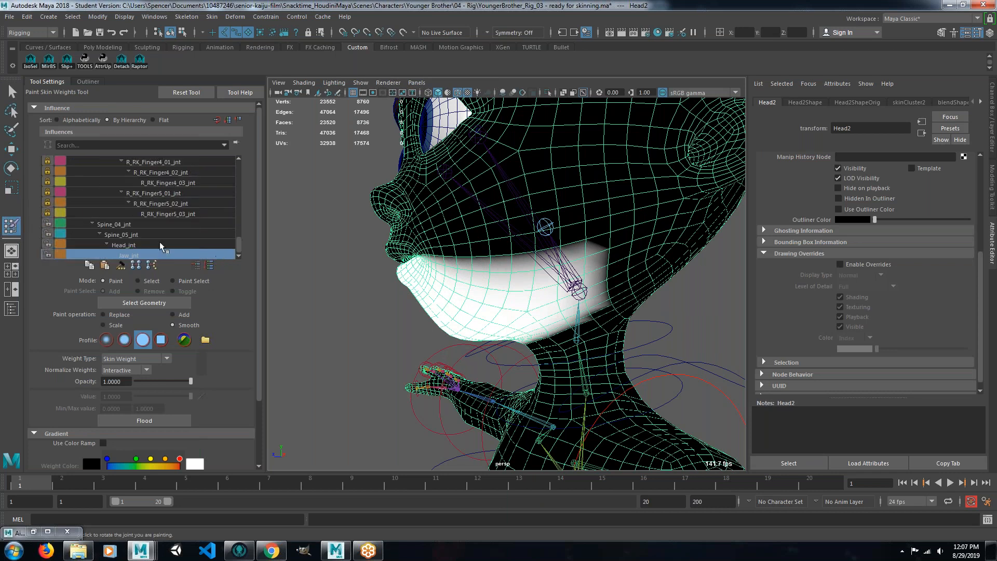
click(166, 422)
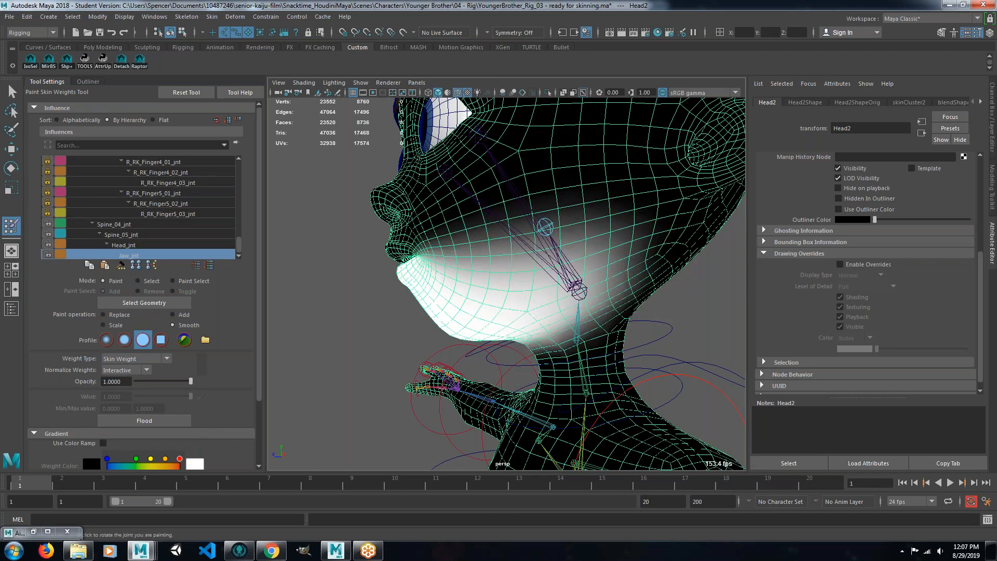
Select Jaw_jnt and rotate it about 19 degrees on Z to test the jaw deformation, and undo the rotation.
mouse_move(451, 359)
alt+mouse_down()
mouse_move(416, 358)
mouse_move(554, 349)
mouse_move(532, 362)
mouse_move(565, 308)
mouse_move(467, 318)
alt+mouse_up()
key(q)
click(550, 233)
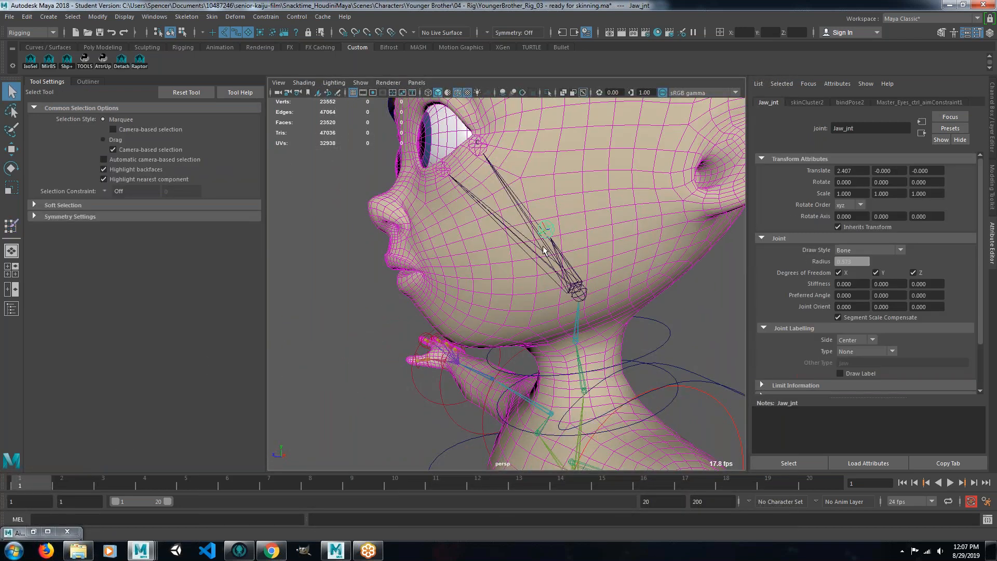
key(e)
drag(511, 205, 505, 221)
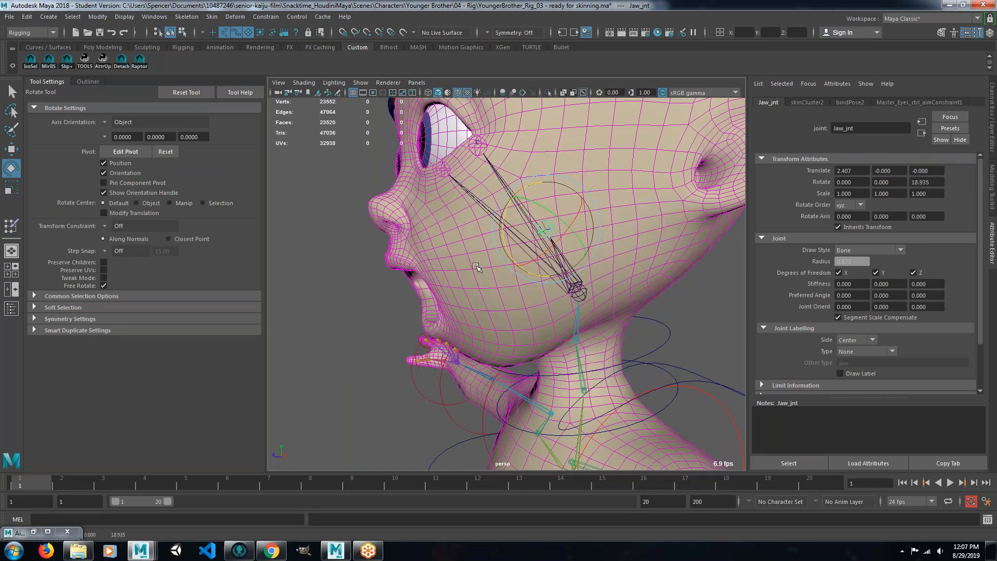
alt+drag(476, 267, 537, 311)
key(ctrl+z)
key(ctrl+z)
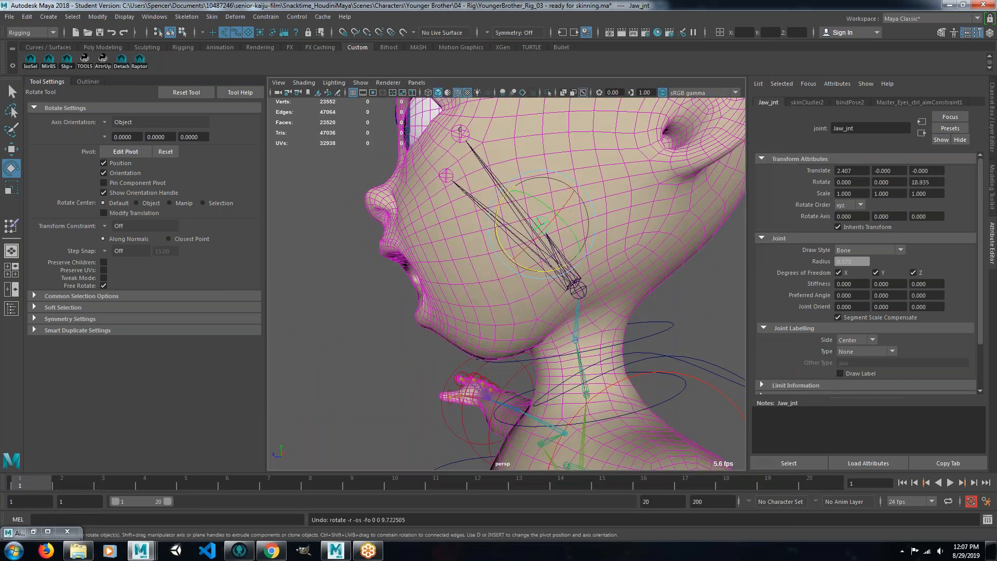
Swing Jaw_jnt open on Z and back to examine how the jaw and chin deform, and undo the test.
alt+drag(446, 348, 470, 364)
drag(497, 207, 492, 224)
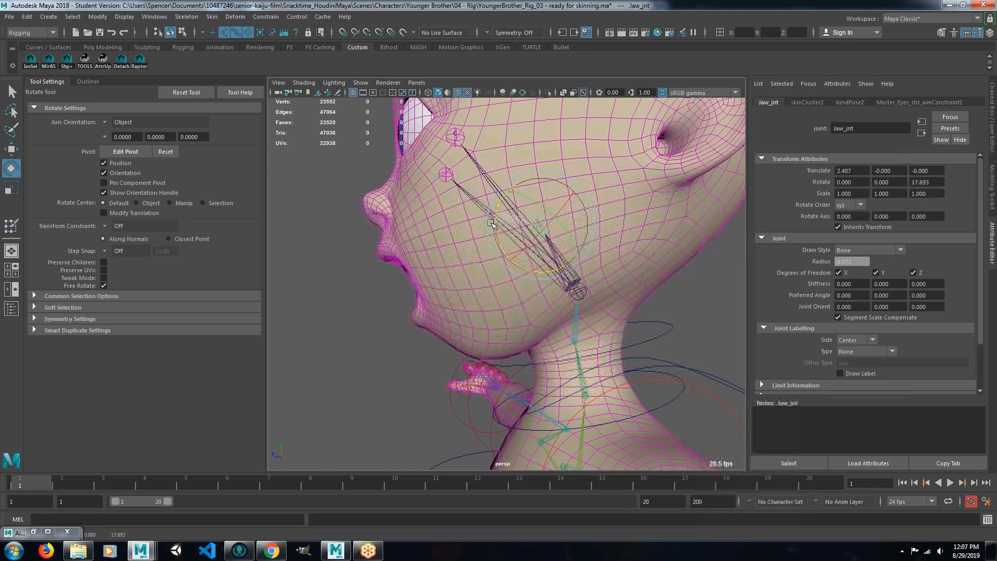
drag(491, 224, 489, 218)
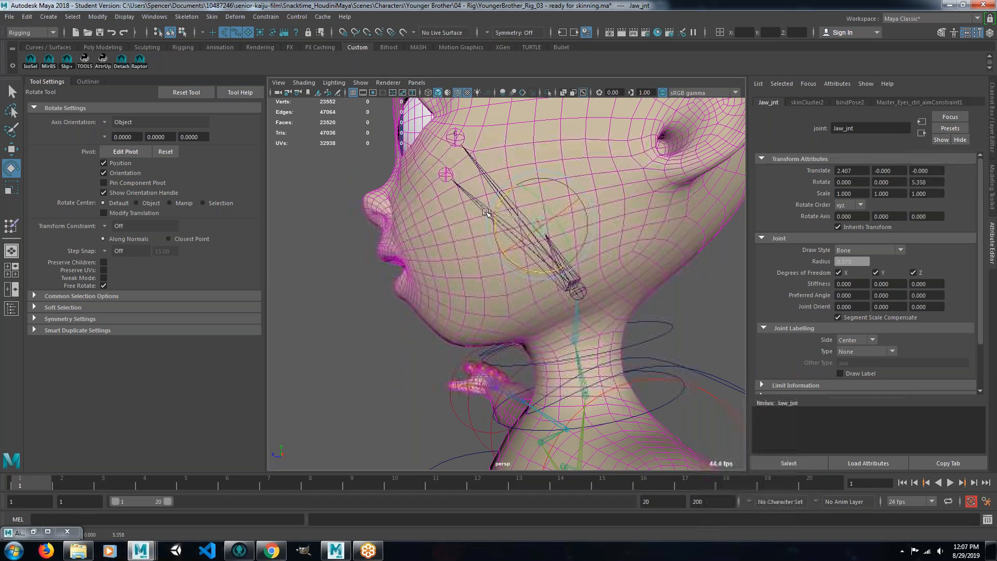
scroll(493, 254, down, 5)
alt+drag(493, 254, 715, 296)
alt+drag(730, 298, 519, 280)
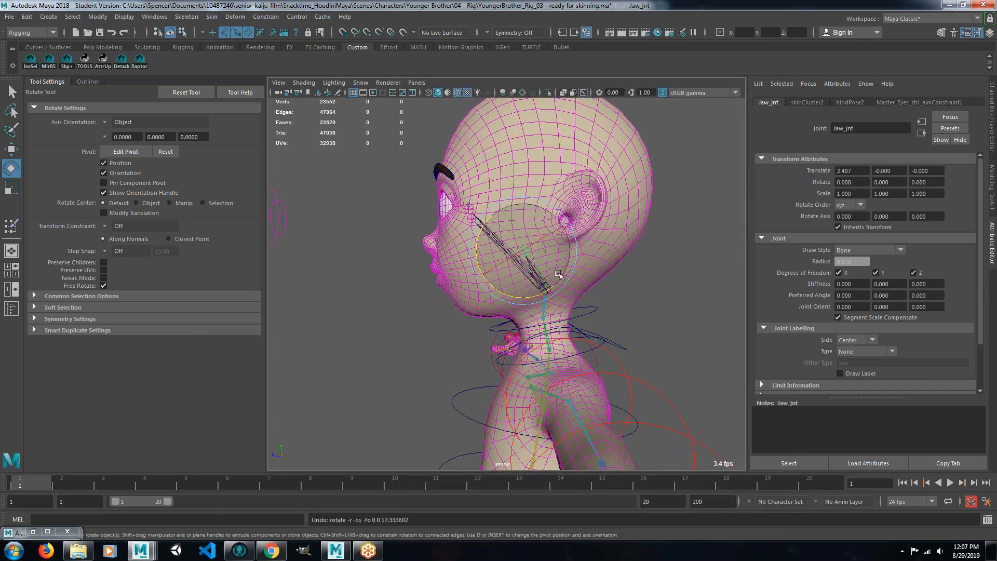
mouse_move(548, 300)
alt+mouse_down()
mouse_move(535, 299)
mouse_move(559, 302)
alt+mouse_up()
Test the jaw pivot in the side view by rotating Jaw_jnt on Z, and undo the rotation.
key(space)
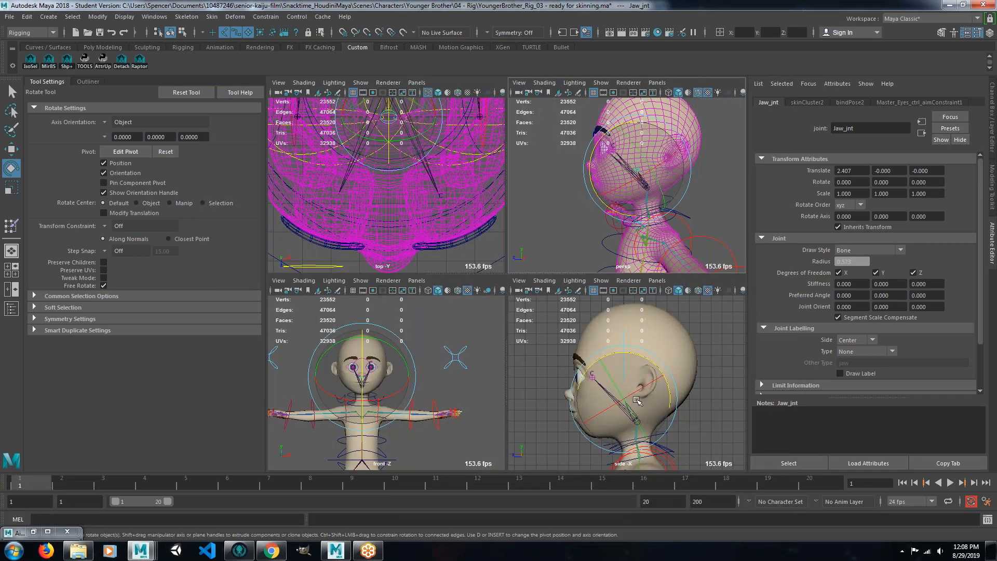
key(space)
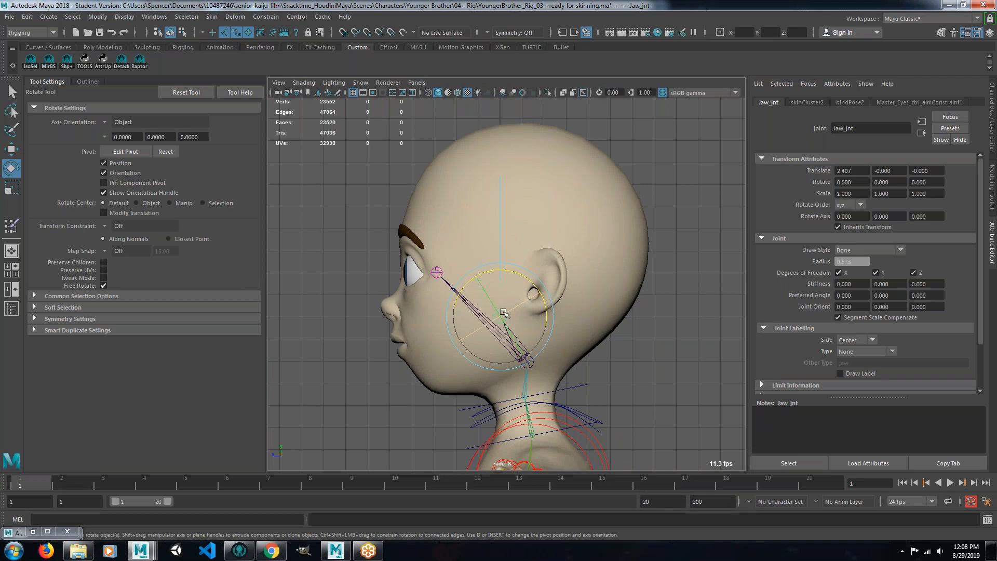
mouse_move(507, 271)
mouse_down()
mouse_move(489, 279)
mouse_move(501, 273)
mouse_move(492, 283)
mouse_move(506, 294)
mouse_move(501, 285)
mouse_up()
key(ctrl+z)
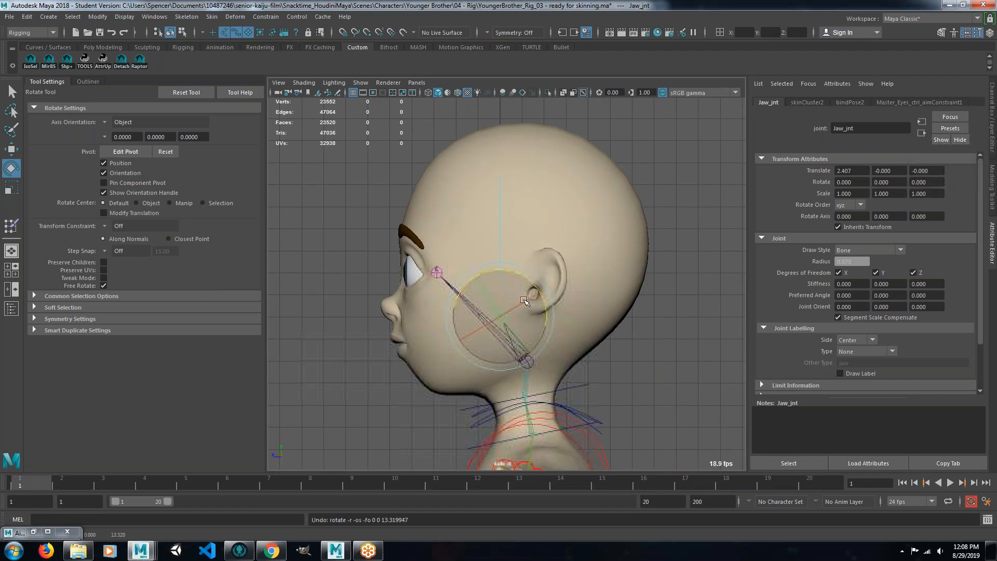
Use Move Skinned Joints to reposition Jaw_jnt just in front of the ear, at translate X 2.423 and Y -1.120.
scroll(593, 358, up, 5)
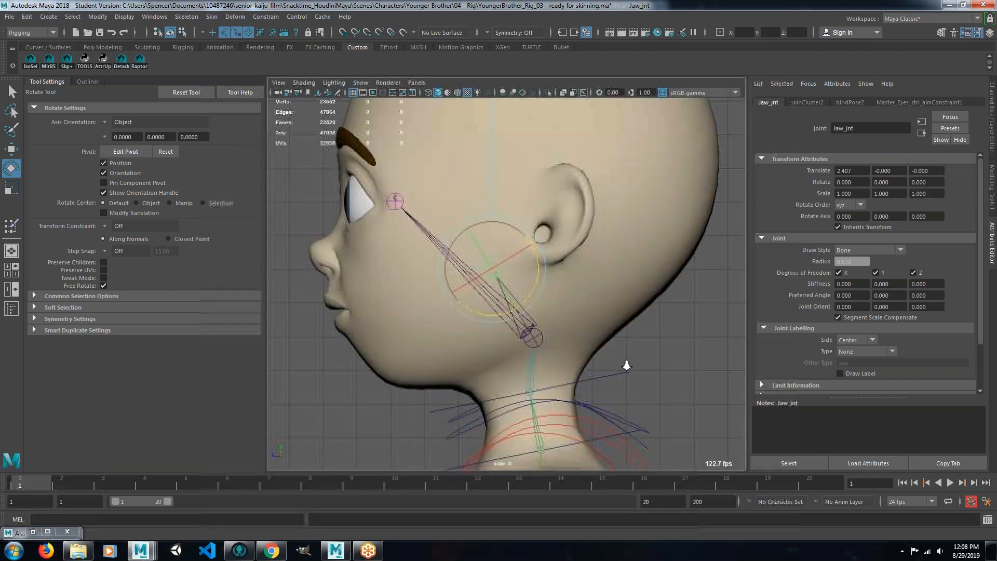
alt+middle_drag(555, 320, 560, 334)
click(660, 393)
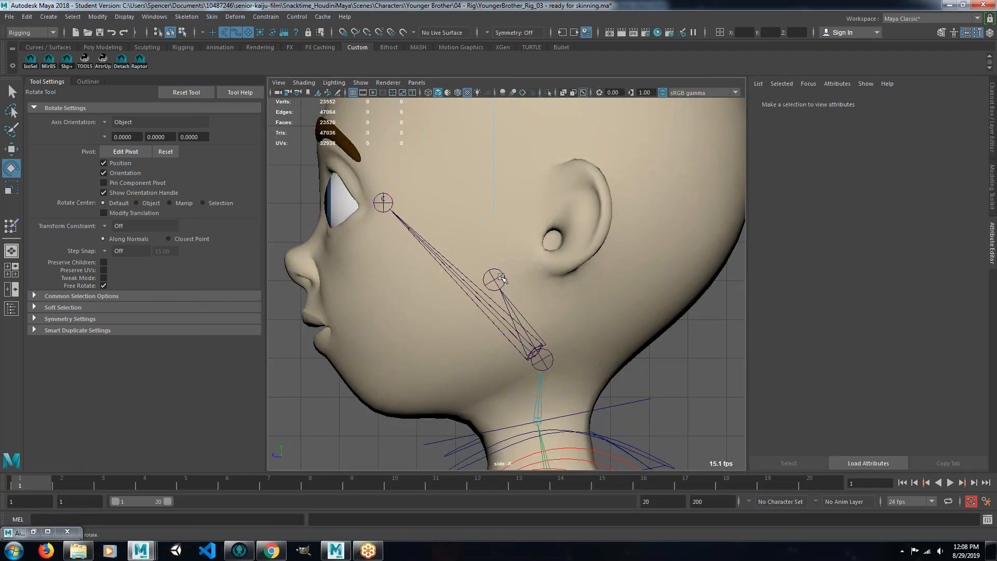
click(499, 282)
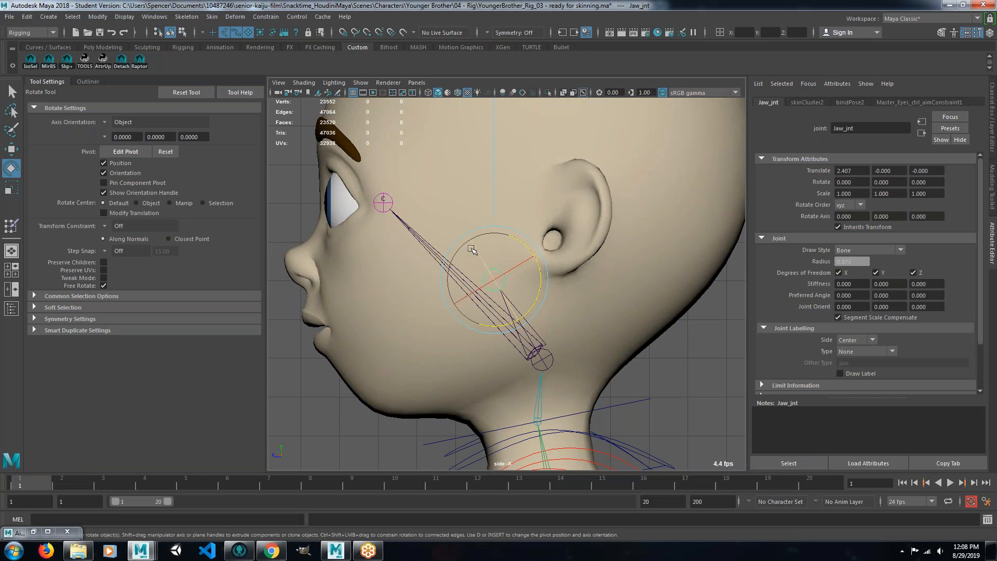
click(211, 17)
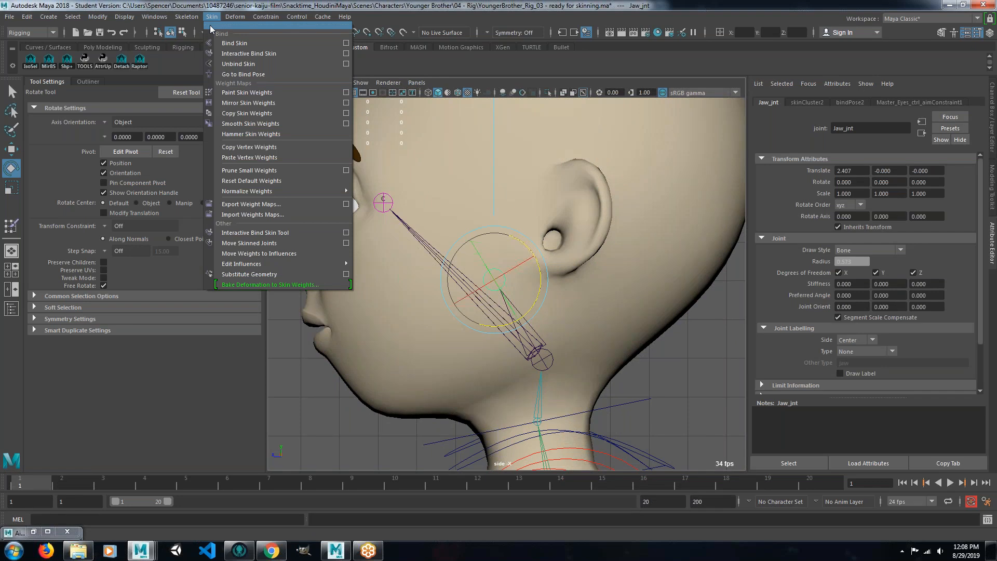
mouse_move(284, 268)
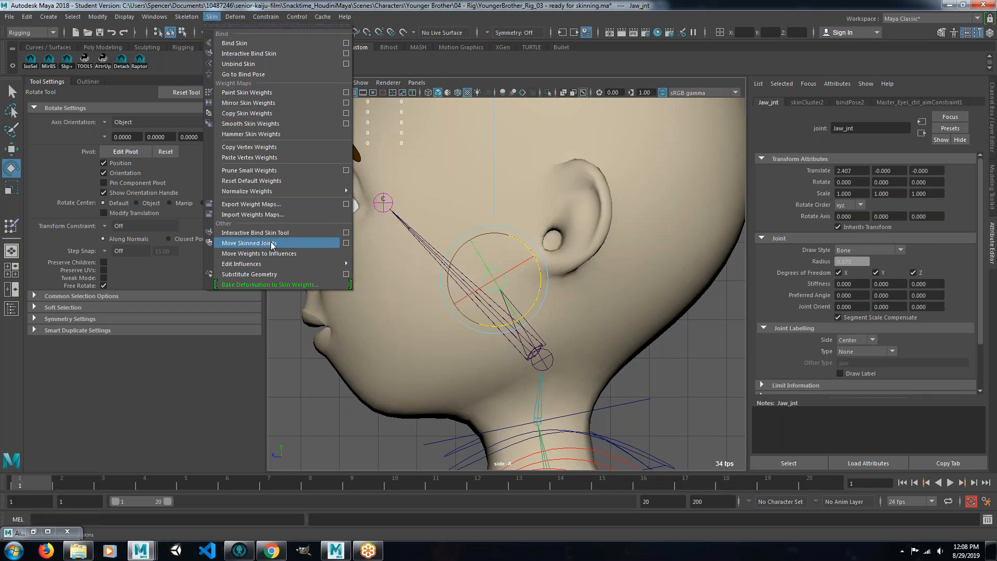
click(278, 247)
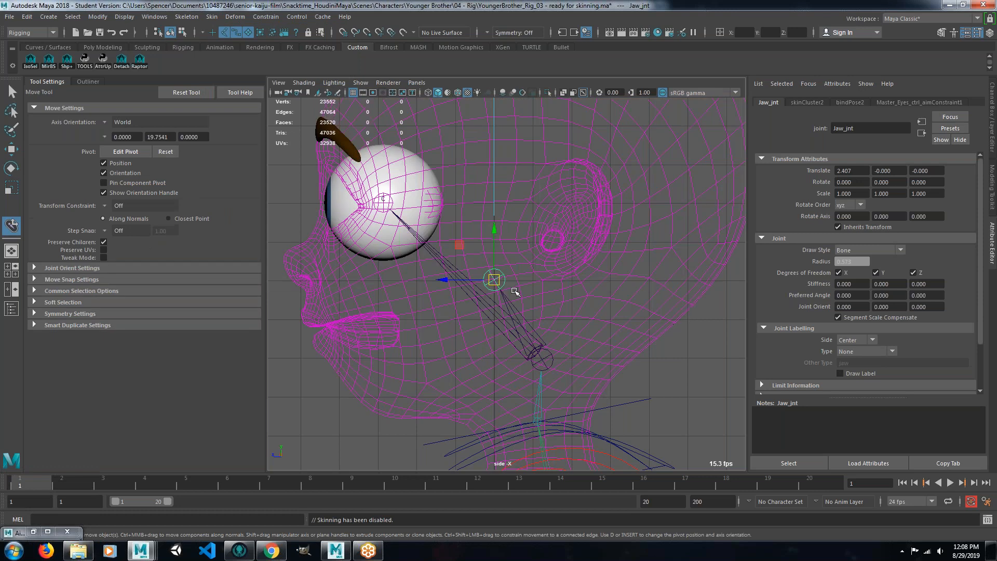
drag(461, 250, 498, 235)
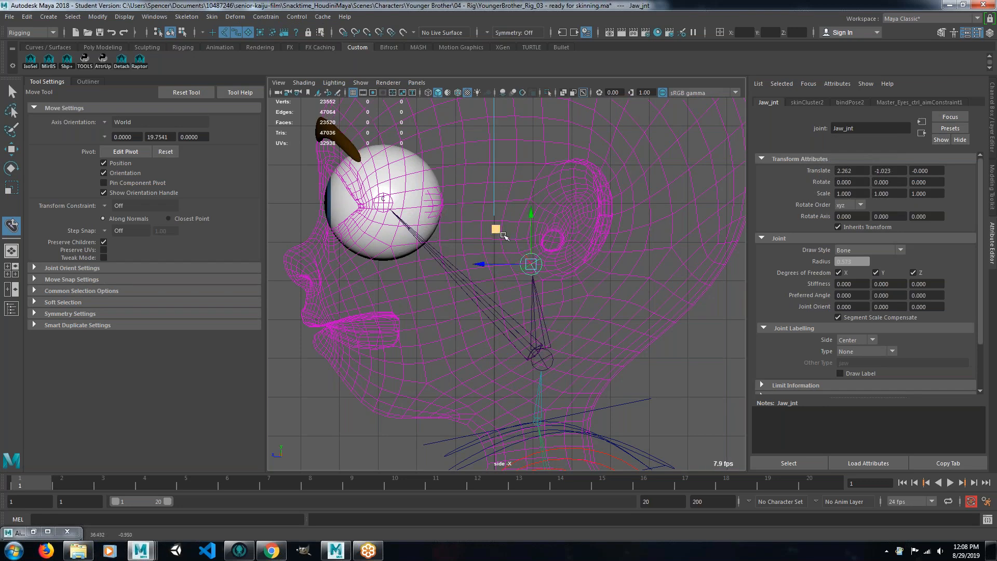
mouse_move(497, 231)
mouse_down()
mouse_move(494, 213)
mouse_move(498, 223)
mouse_up()
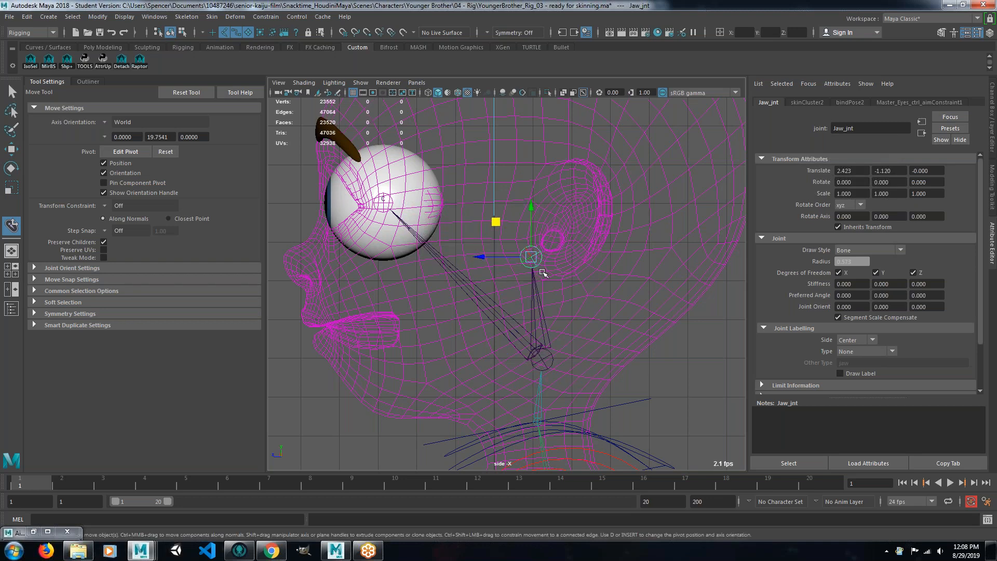
key(q)
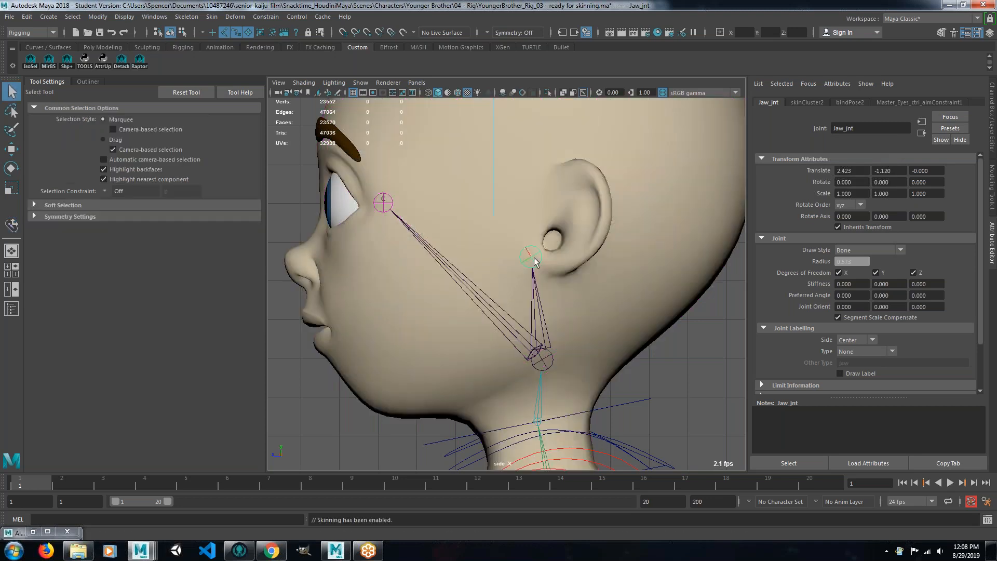
Rotate the repositioned Jaw_jnt about 14 degrees on Z to test its pivot, and undo the rotation.
key(e)
drag(485, 236, 504, 271)
key(ctrl+z)
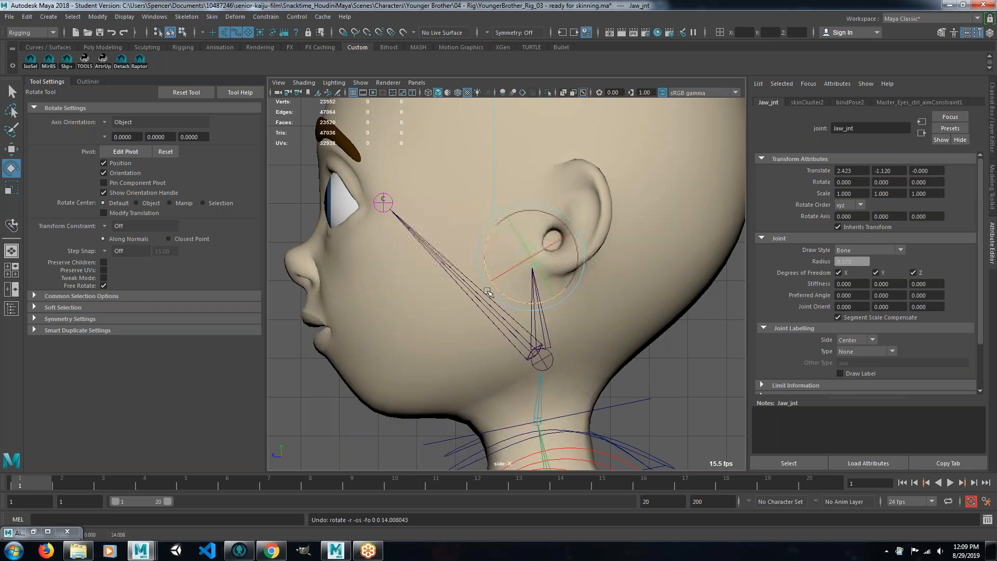
Select the head mesh and return to painting skin weights with Jaw_jnt as the active influence.
click(429, 369)
mouse_move(423, 251)
right_down()
mouse_move(384, 273)
mouse_move(378, 238)
right_up()
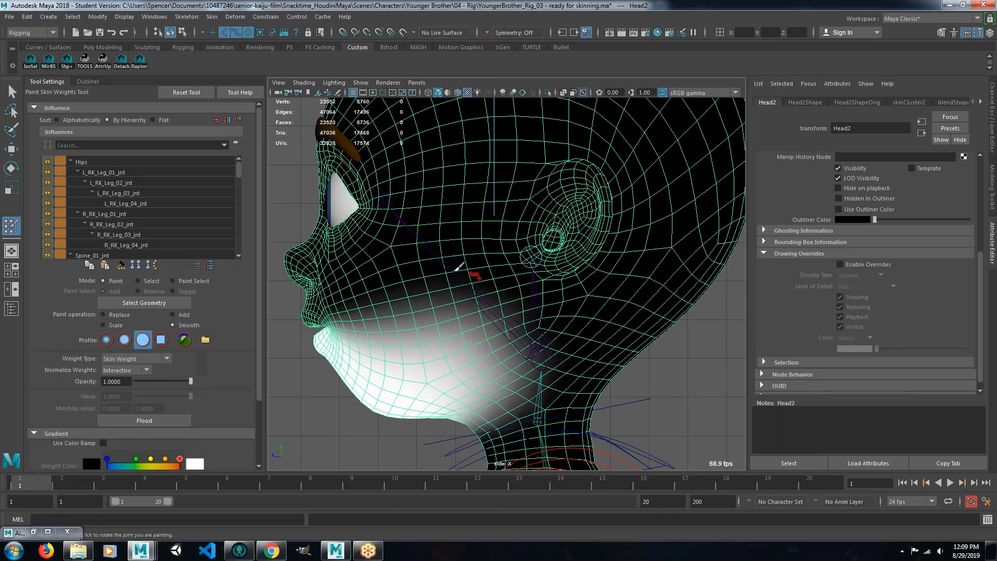
scroll(143, 236, down, 2)
drag(237, 179, 237, 248)
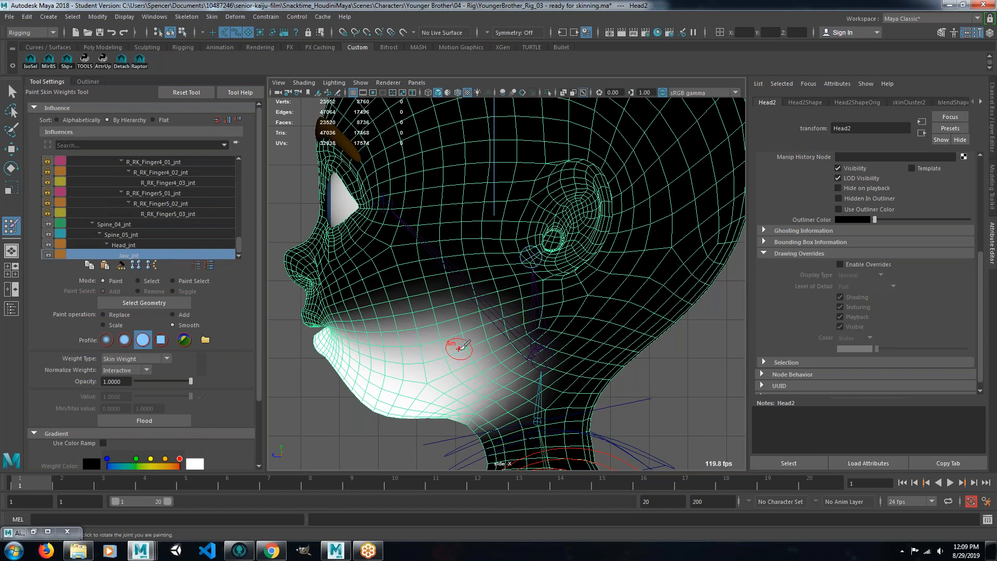
Paint Jaw_jnt weight back along the jaw with a larger soft Add brush at opacity 0.1942 and value 0.1748.
key(b)
drag(463, 348, 600, 344)
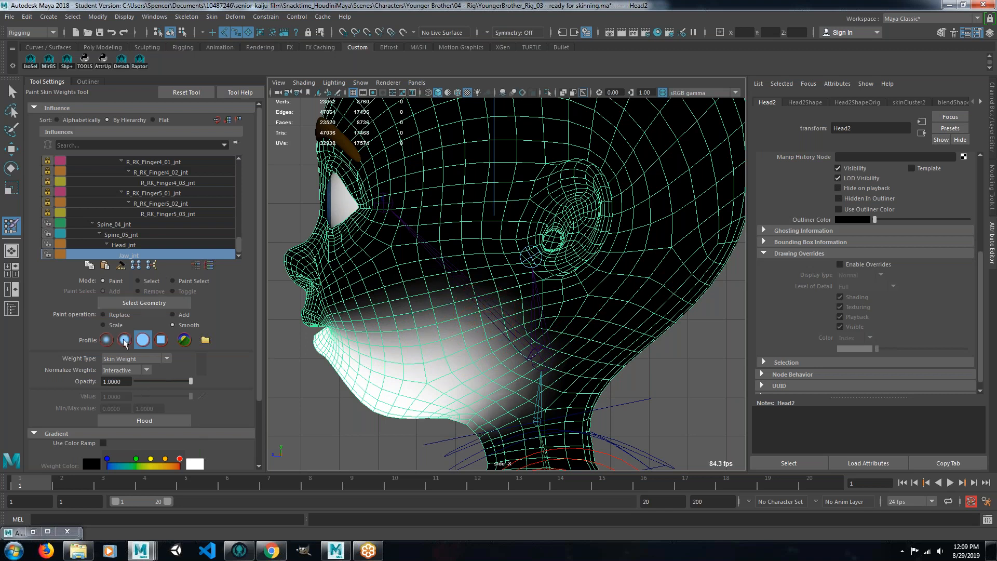
click(107, 340)
click(173, 314)
drag(190, 396, 148, 384)
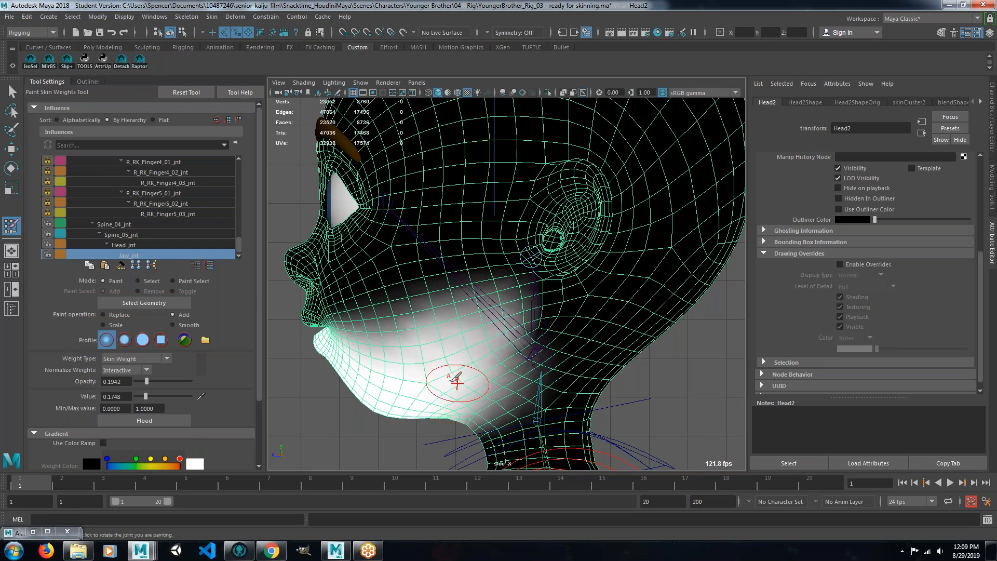
Return to the perspective view, inspect the painted jaw weights from the front, and check the Modeling Toolkit's symmetry options.
key(space)
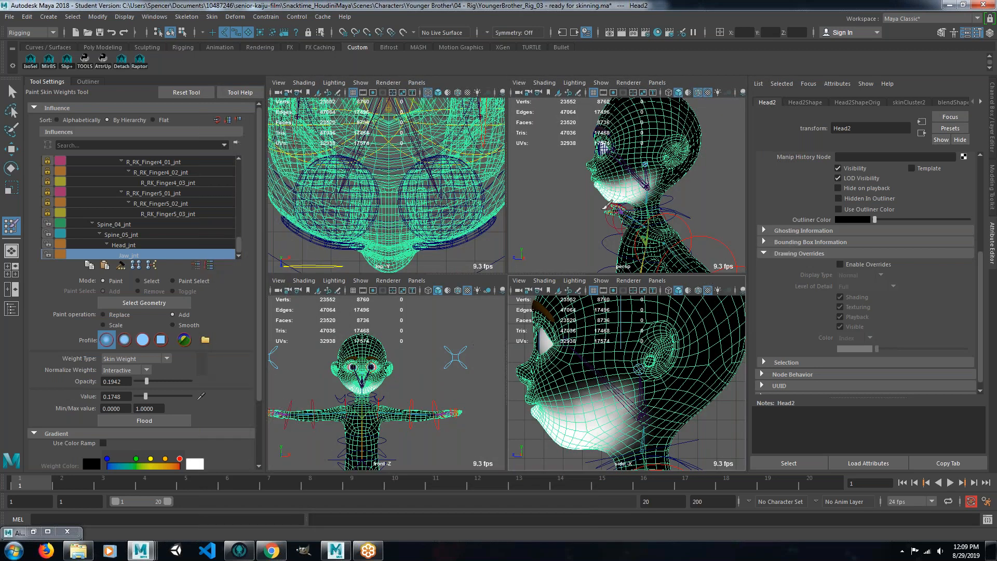
key(space)
alt+drag(582, 279, 561, 273)
click(992, 187)
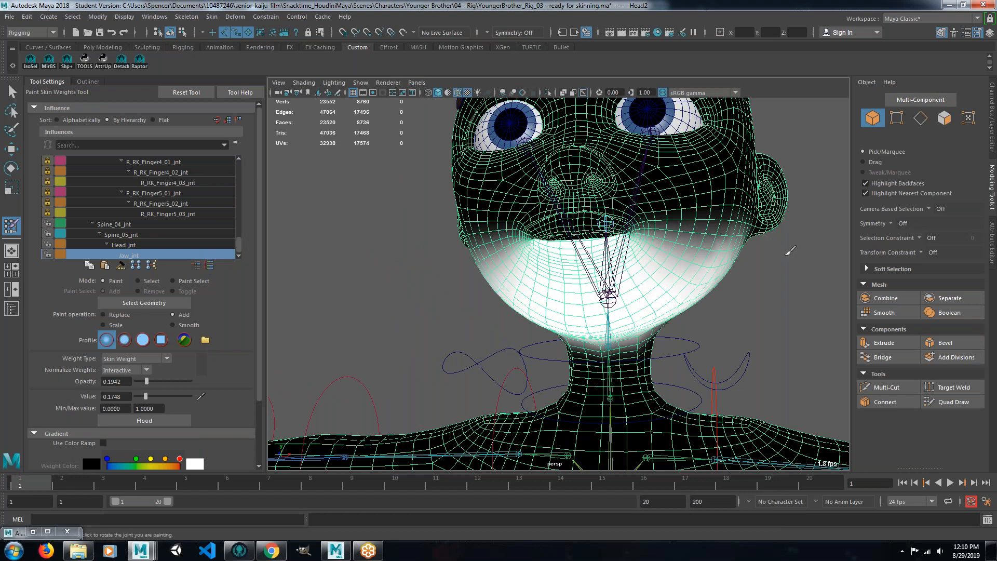
mouse_move(768, 283)
alt+mouse_down()
mouse_move(737, 273)
mouse_move(761, 278)
alt+mouse_up()
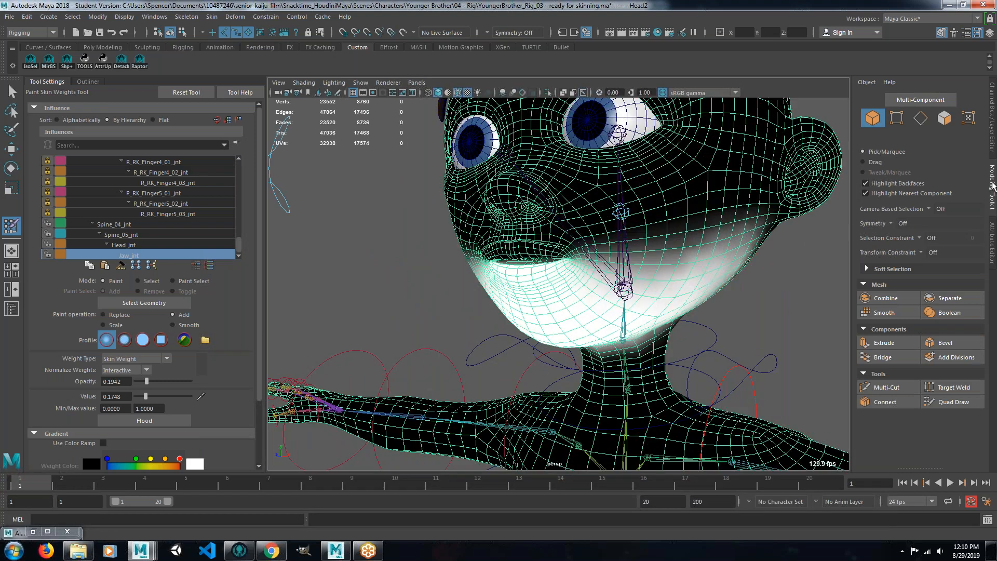
click(891, 223)
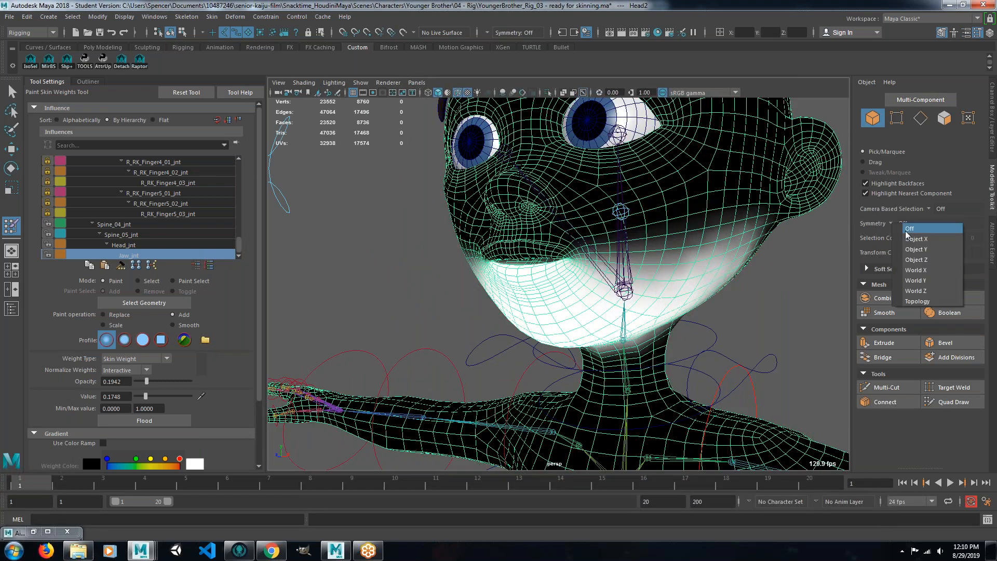
click(780, 262)
Examine the Jaw_jnt weights along the side of the head and jaw, and review the available skin weight commands.
alt+drag(670, 219, 602, 227)
alt+right_drag(558, 233, 517, 225)
alt+middle_drag(589, 221, 541, 240)
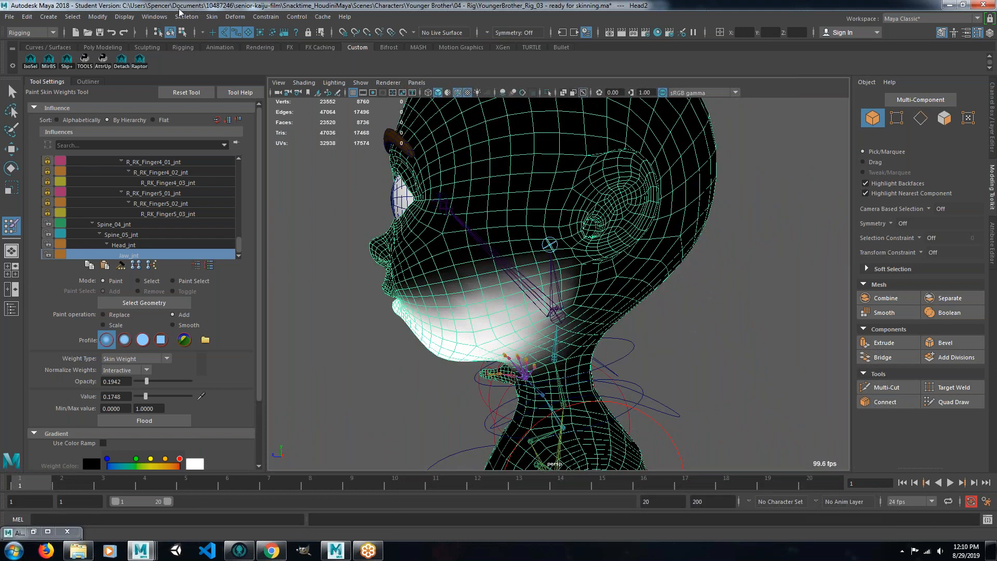
click(210, 17)
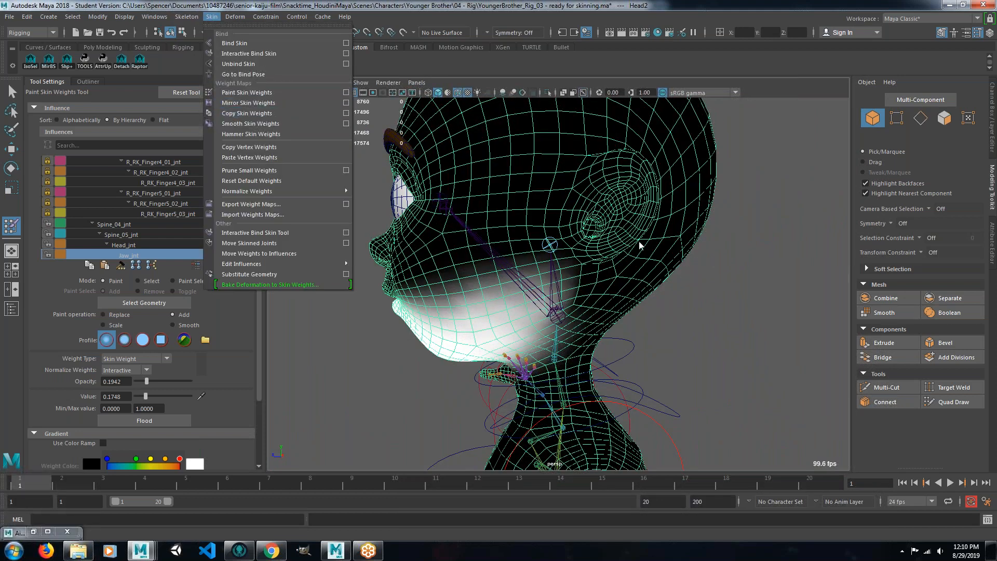
click(774, 316)
alt+drag(541, 294, 602, 266)
alt+right_drag(576, 275, 598, 290)
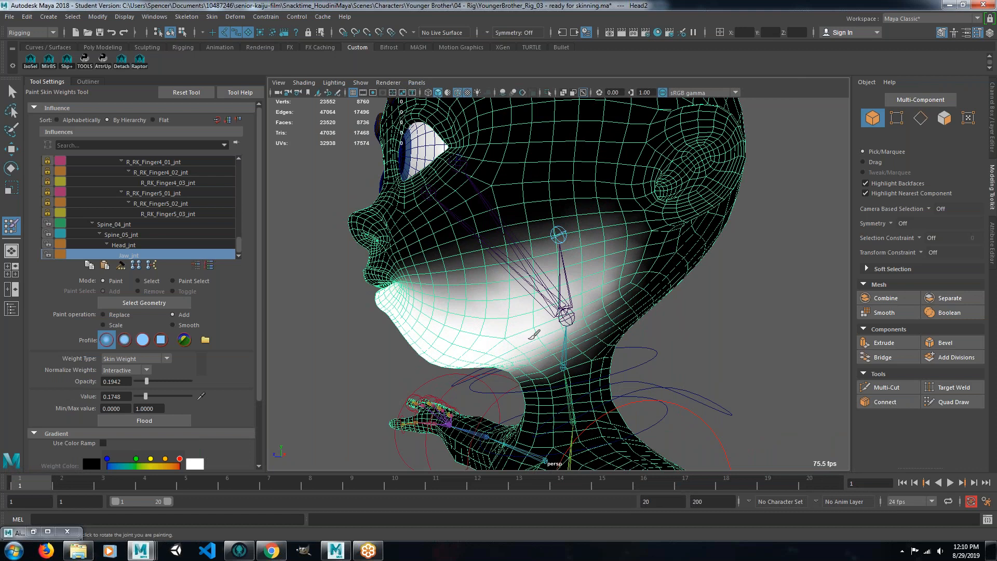
alt+drag(683, 367, 649, 361)
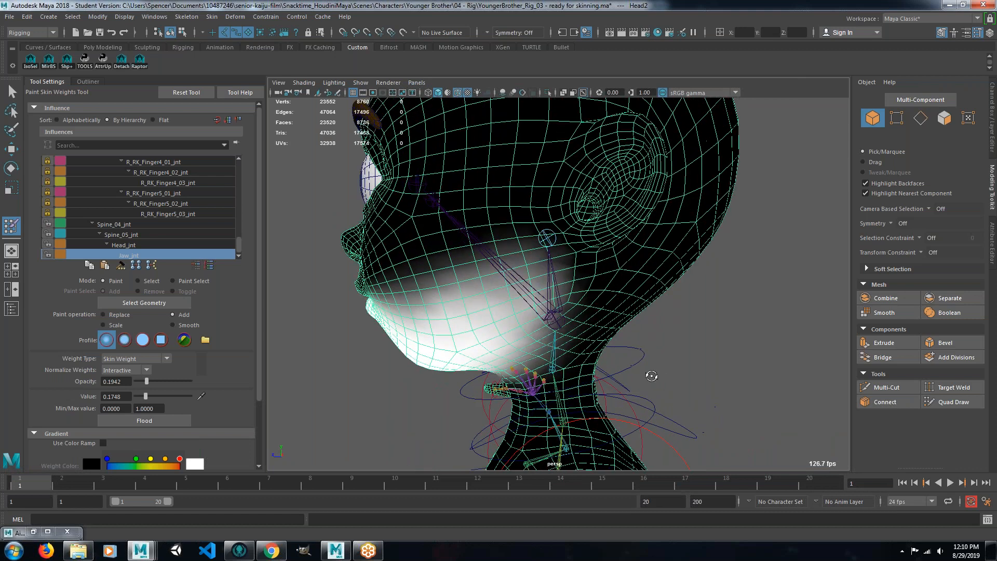
Rotate Jaw_jnt about 15 degrees on Z to test the mouth opening from several angles, and undo the rotations.
key(q)
click(546, 238)
key(e)
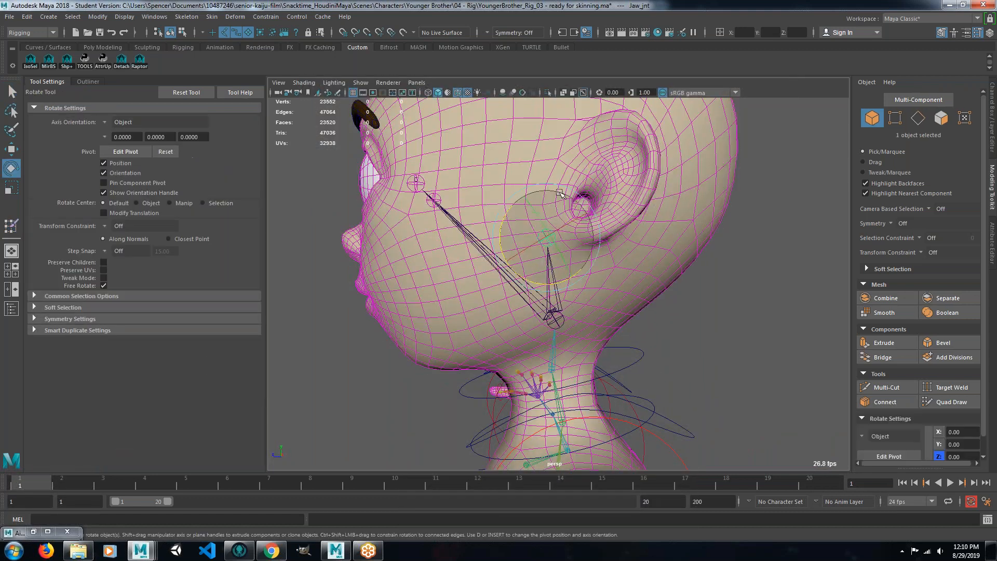
drag(503, 222, 501, 230)
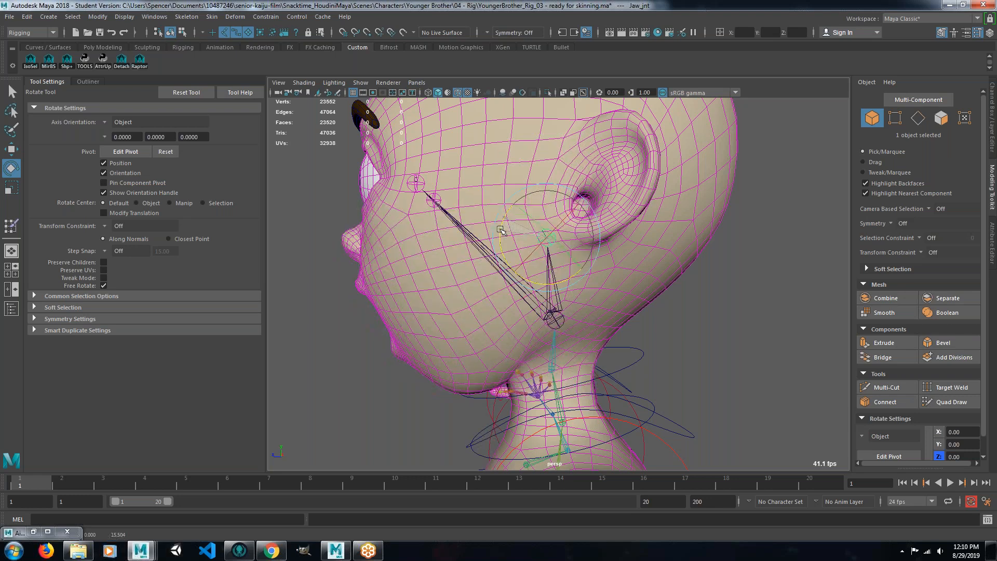
alt+drag(436, 244, 541, 232)
scroll(537, 237, down, 3)
key(ctrl+z)
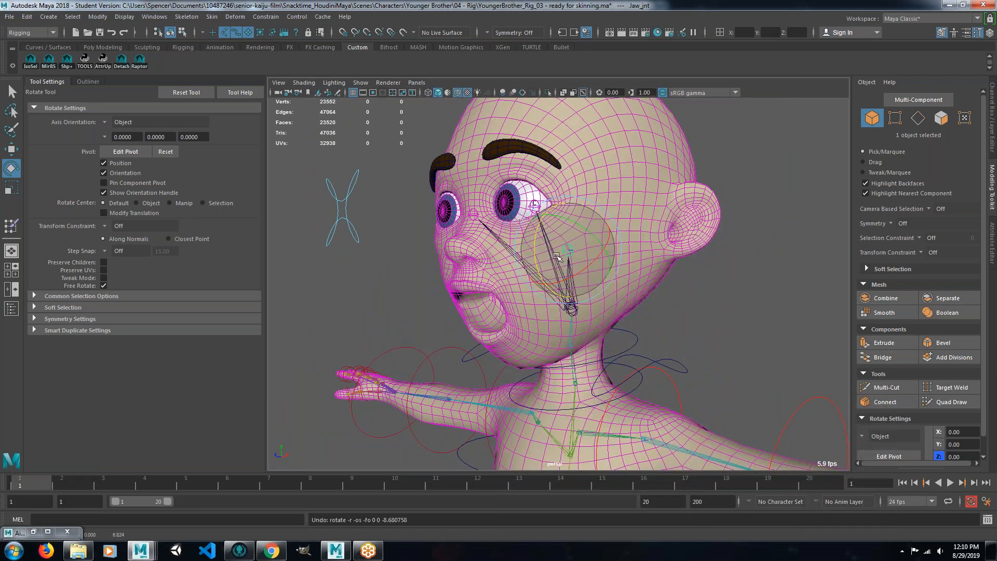
key(ctrl+z)
Reselect the head mesh and resume painting its skin weights.
alt+drag(623, 315, 561, 306)
click(614, 292)
right_drag(568, 291, 563, 237)
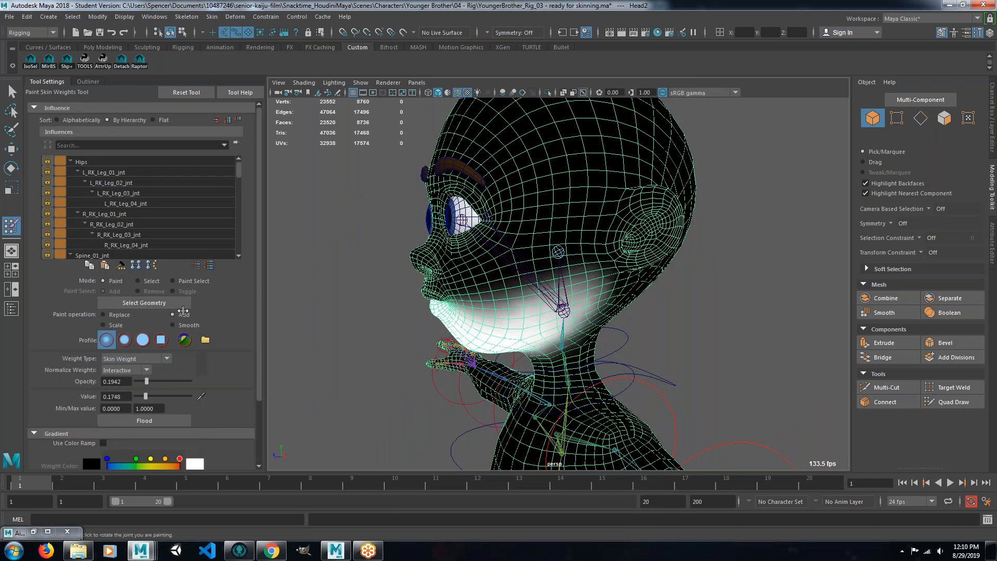
Flood the head mesh's Jaw_jnt weights with the Smooth operation at 0.1942 opacity.
click(176, 325)
click(158, 422)
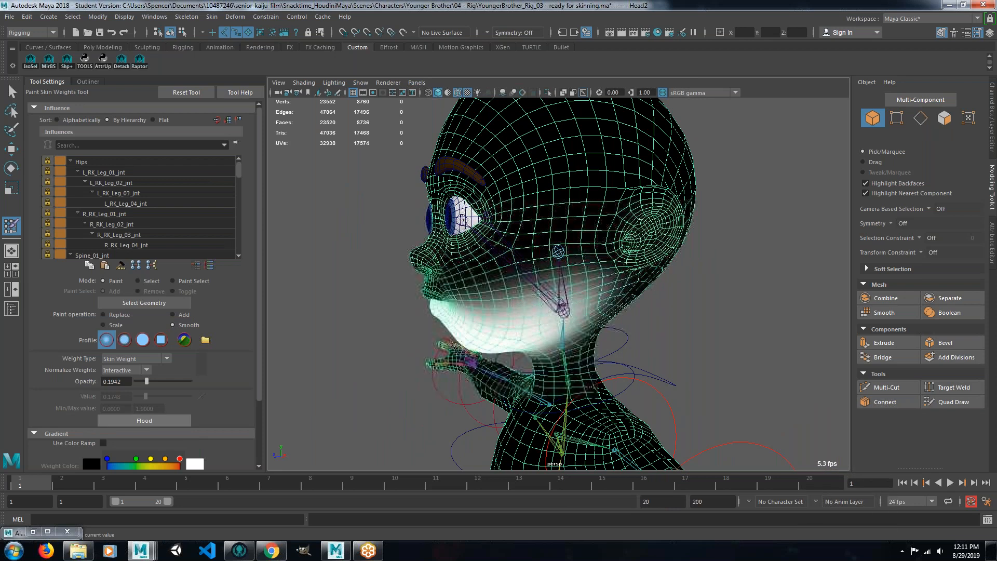
alt+drag(504, 334, 480, 327)
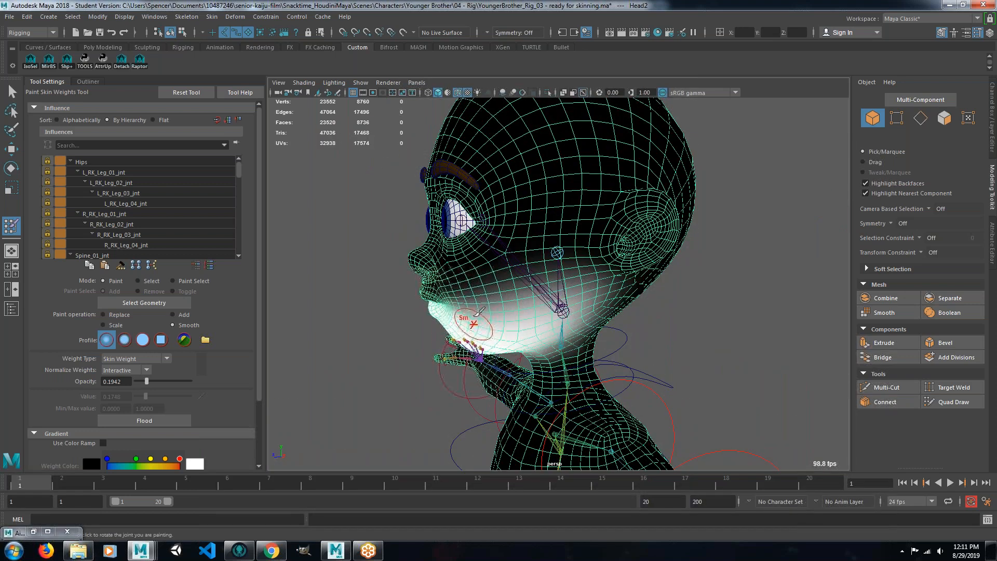
Rotate Jaw_jnt on Z to test the smoothed jaw deformation, undo the rotation, and view the jaw from the side.
key(q)
click(556, 253)
key(e)
mouse_move(521, 235)
mouse_down()
mouse_move(511, 247)
mouse_move(518, 229)
mouse_up()
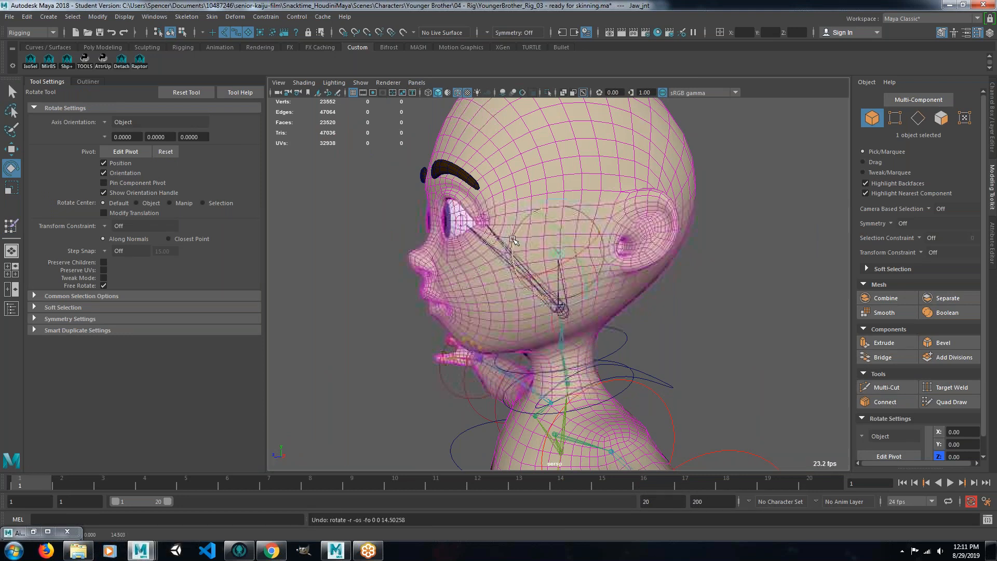
alt+drag(514, 240, 508, 315)
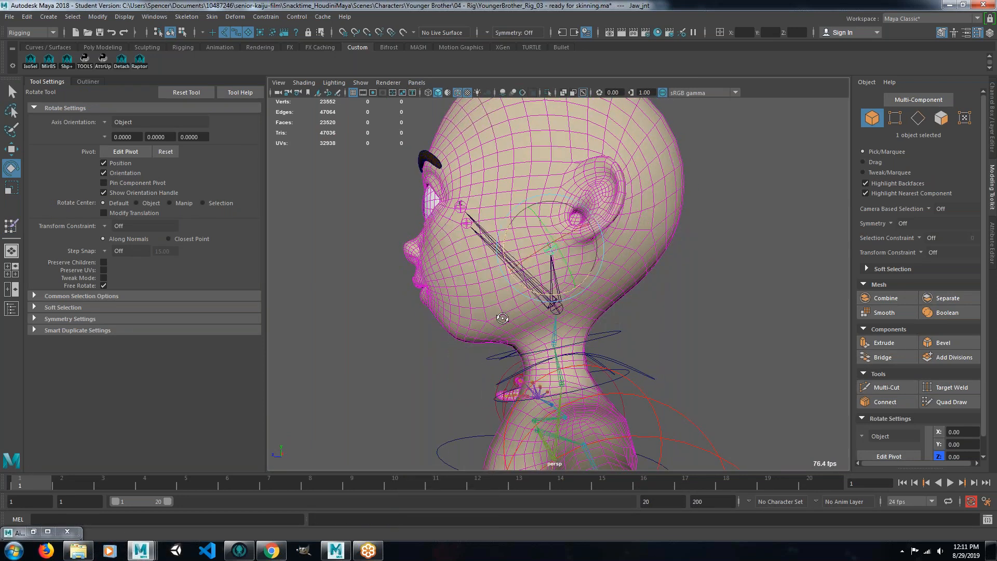
alt+right_drag(509, 315, 632, 304)
Paint more Jaw_jnt influence along the back of the jaw below the ear, using Add with opacity 0.4369 and value 0.3689.
right_drag(597, 262, 510, 233)
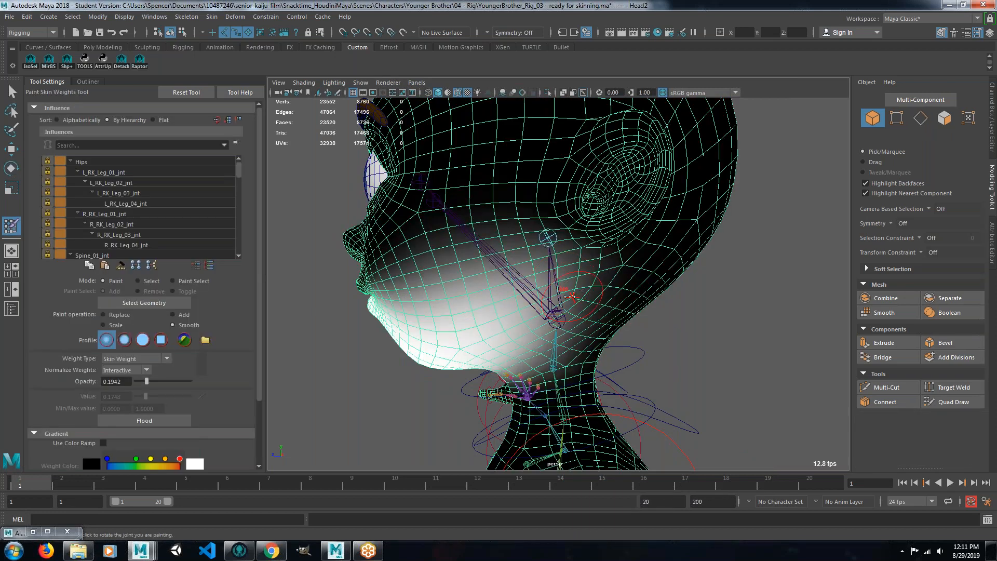
click(173, 314)
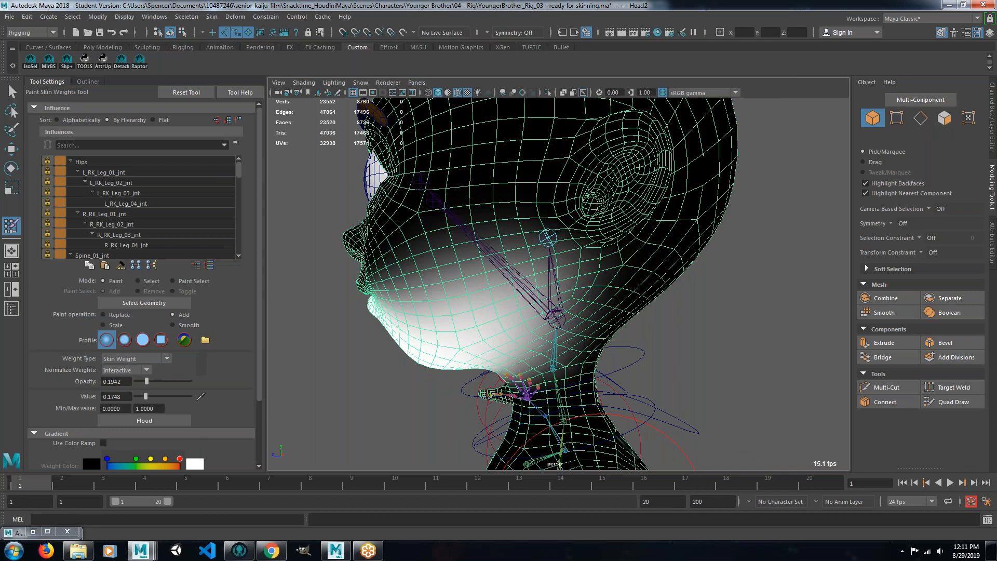
drag(145, 399, 160, 381)
drag(569, 296, 564, 296)
click(559, 296)
click(559, 295)
click(560, 295)
drag(561, 295, 448, 359)
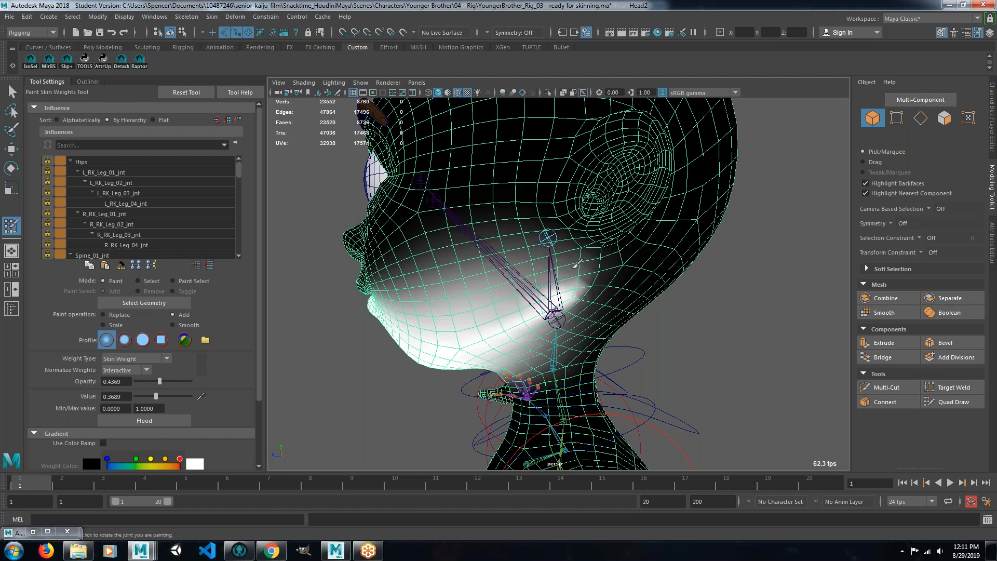
drag(579, 267, 554, 293)
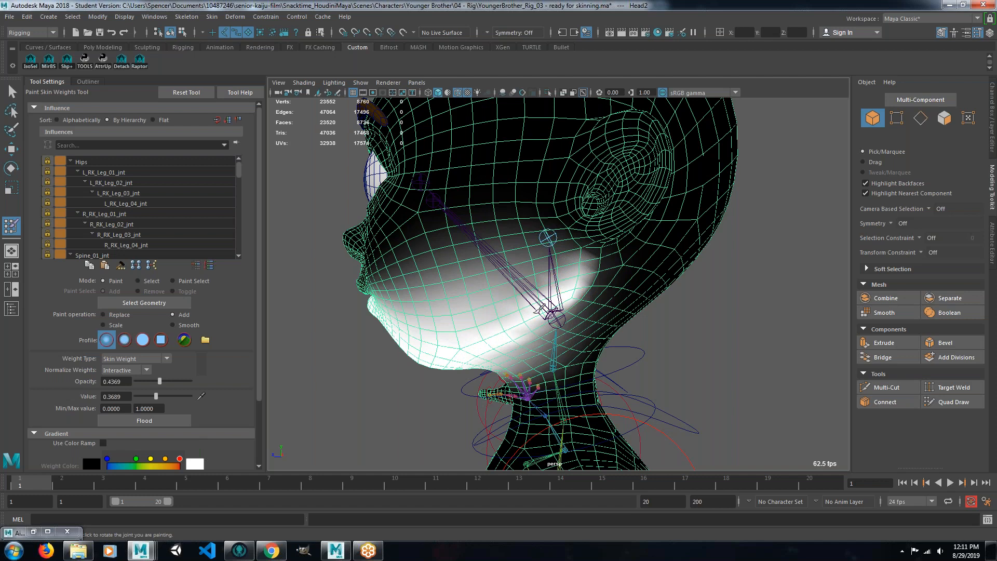
Check the jaw weights from below and the side, and flood them with Smooth at 0.4369 opacity.
alt+drag(448, 345, 540, 344)
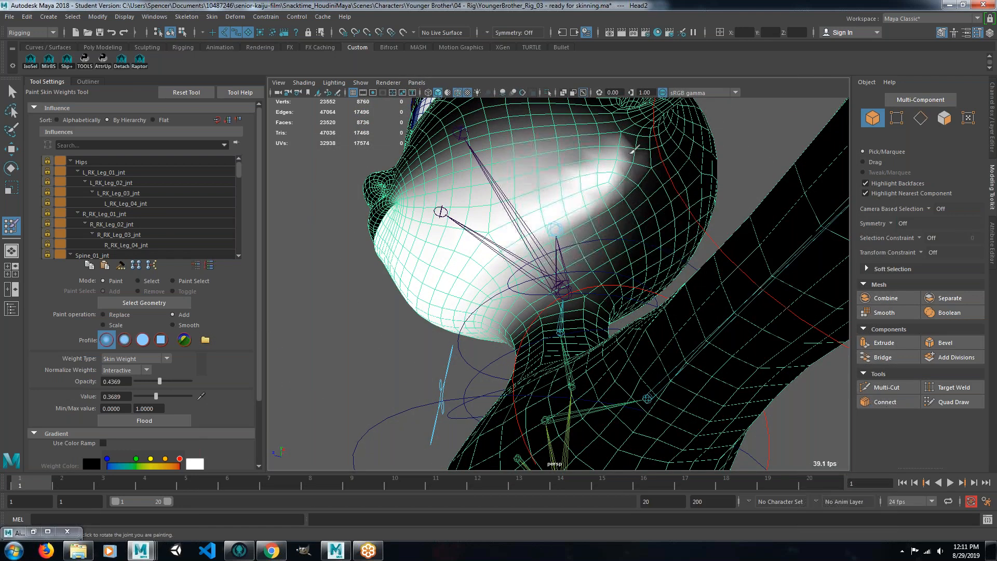
mouse_move(587, 180)
alt+mouse_down()
mouse_move(574, 189)
mouse_move(556, 278)
mouse_move(556, 263)
mouse_move(506, 267)
mouse_move(605, 226)
mouse_move(623, 236)
mouse_move(602, 257)
alt+mouse_up()
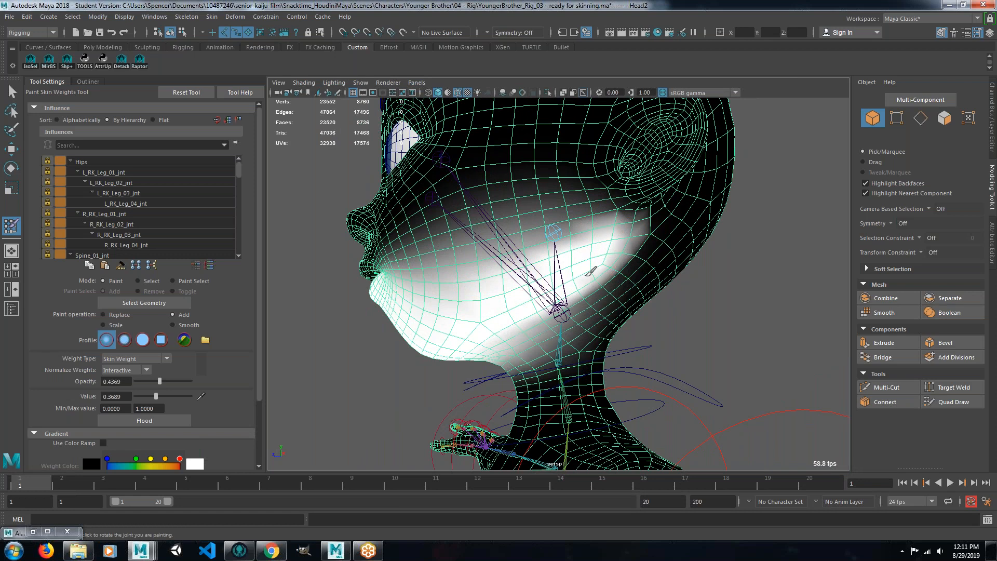
alt+drag(415, 397, 363, 416)
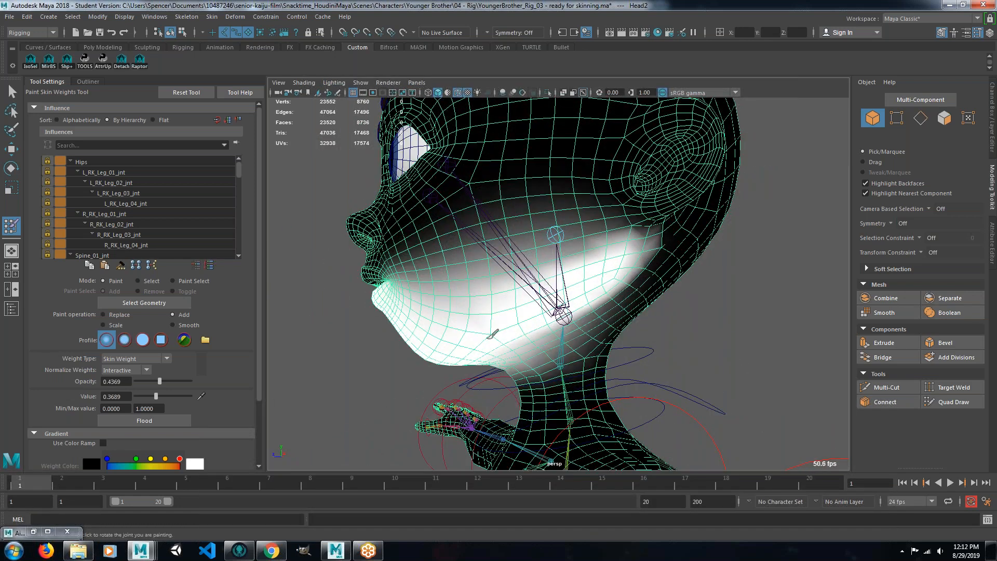
mouse_move(395, 380)
alt+mouse_down()
mouse_move(443, 377)
mouse_move(405, 379)
alt+mouse_up()
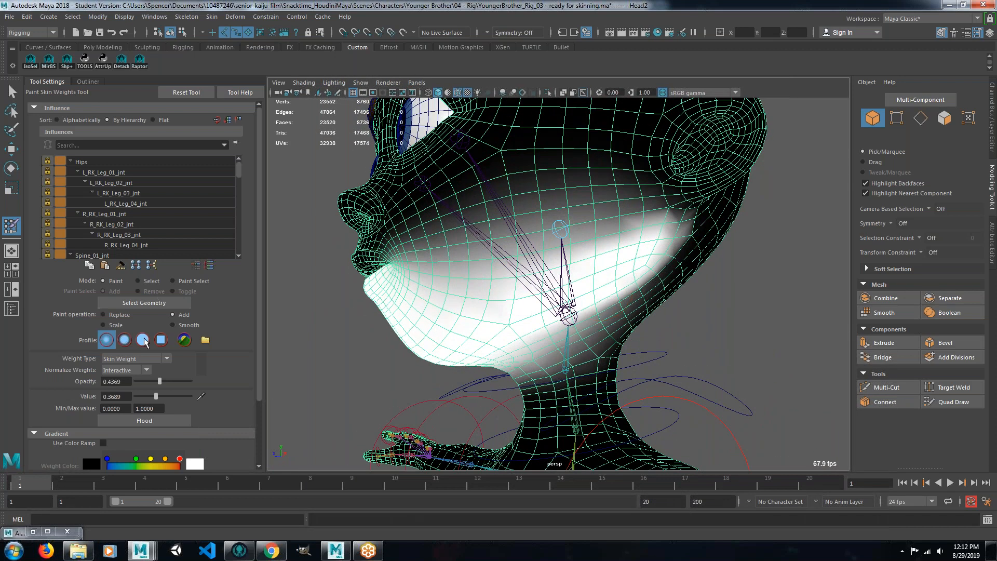
click(172, 325)
click(160, 420)
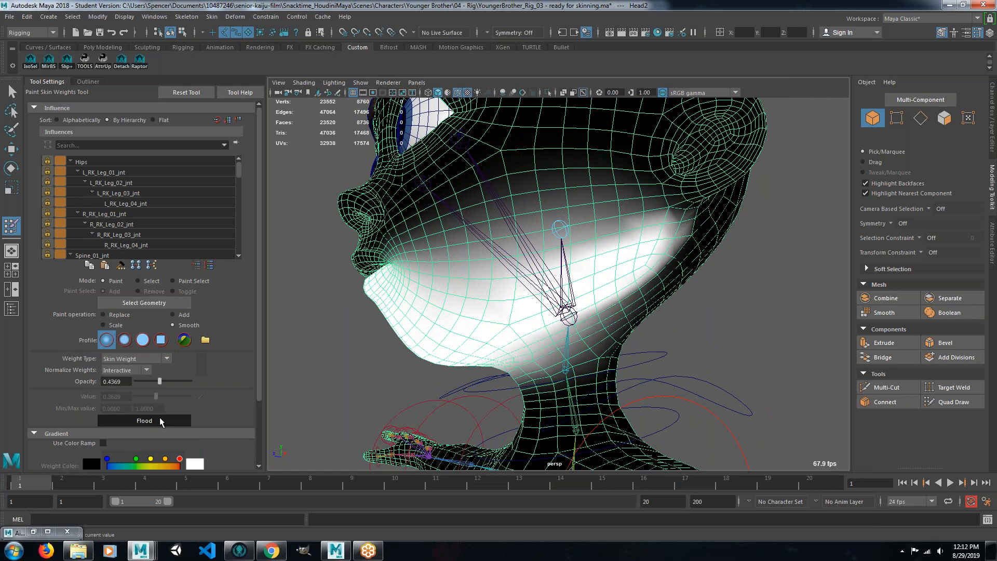
Rotate Jaw_jnt about 17 degrees on Z to test the mouth opening, and undo the rotation.
mouse_move(525, 327)
alt+mouse_down()
mouse_move(470, 328)
mouse_move(501, 308)
mouse_move(526, 330)
alt+mouse_up()
key(e)
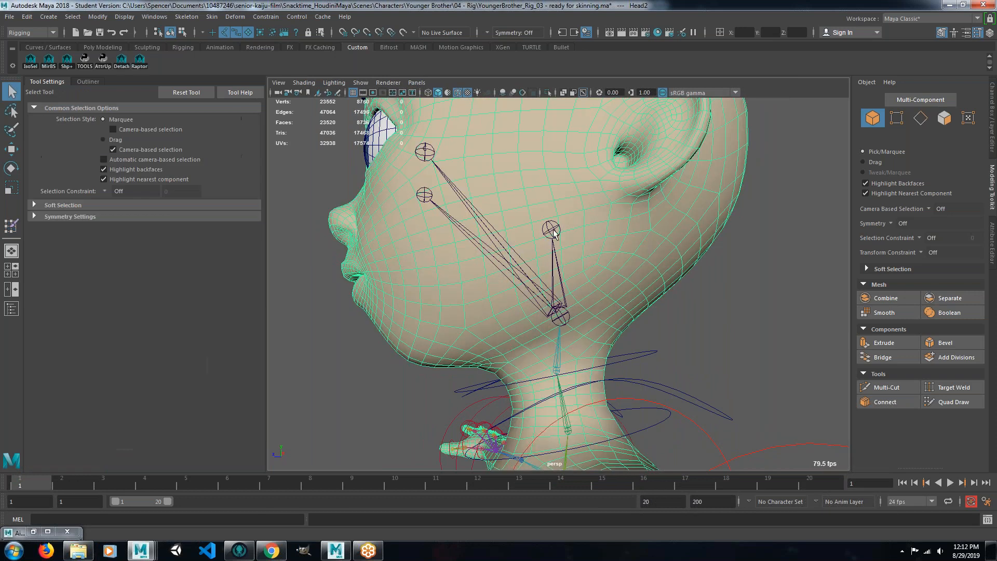
click(508, 244)
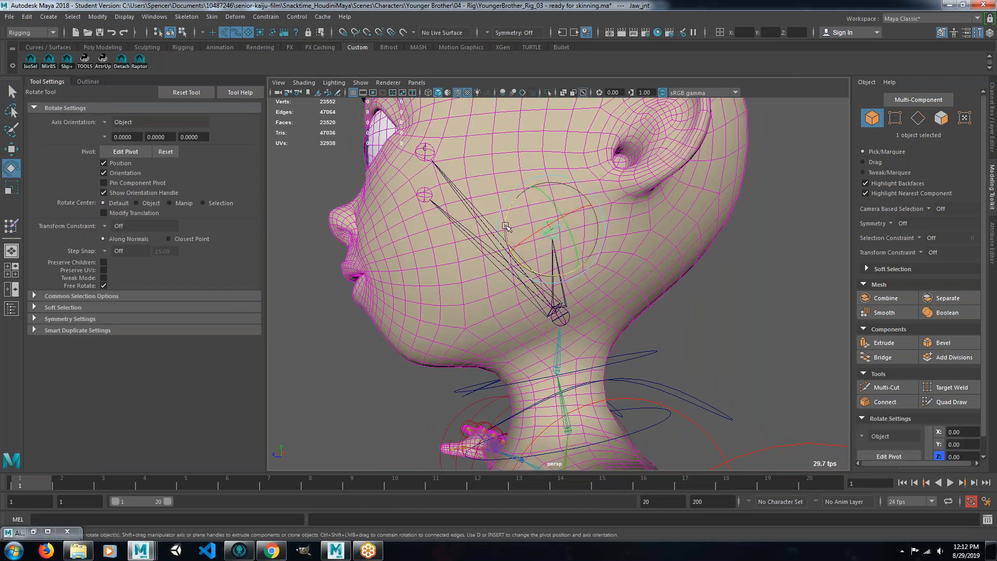
mouse_move(505, 228)
mouse_down()
mouse_move(513, 248)
mouse_move(508, 224)
mouse_move(507, 239)
mouse_up()
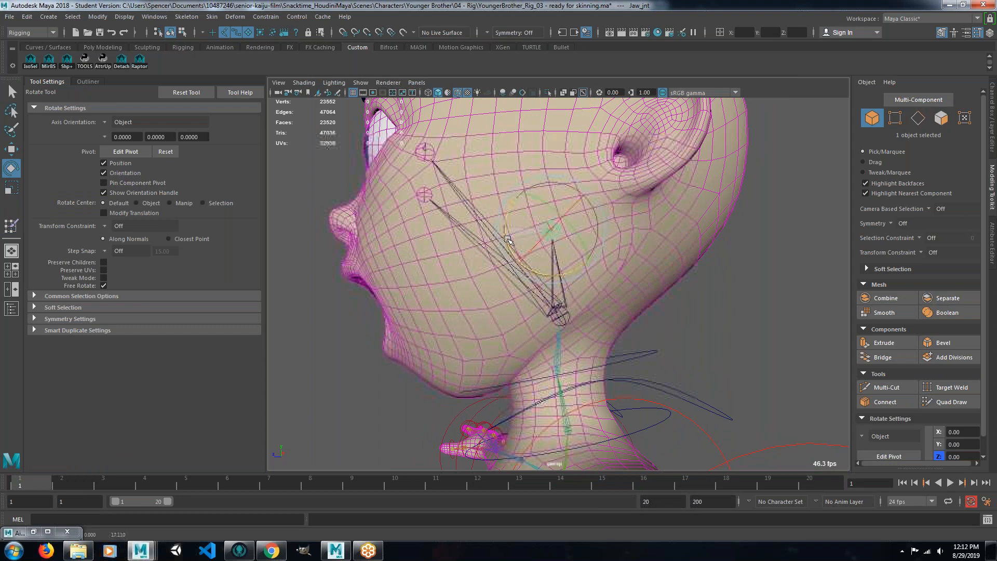
key(ctrl+z)
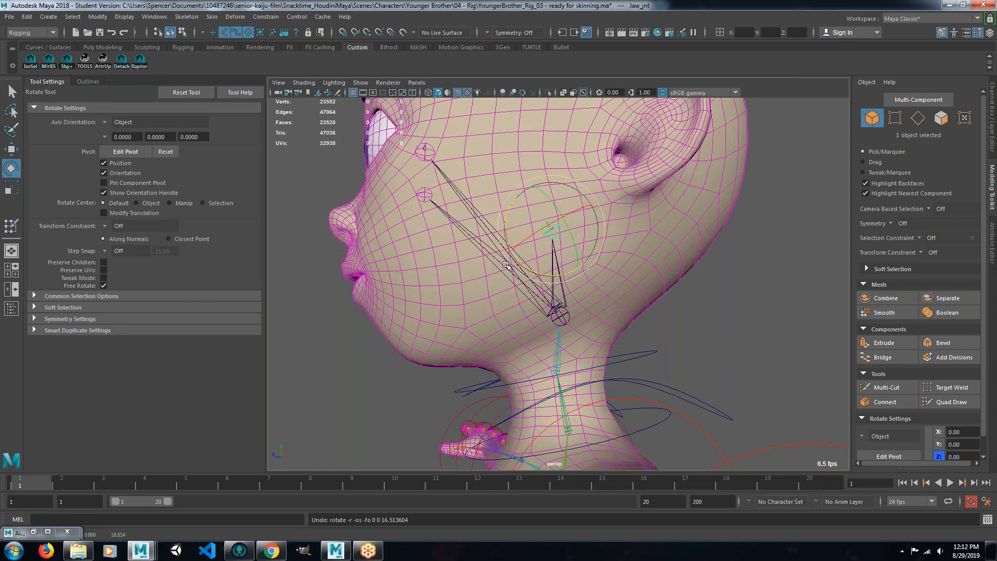
Clear the selection and create a NURBS circle as a control curve for the jaw.
alt+drag(504, 273, 472, 330)
click(468, 331)
alt+drag(524, 221, 561, 256)
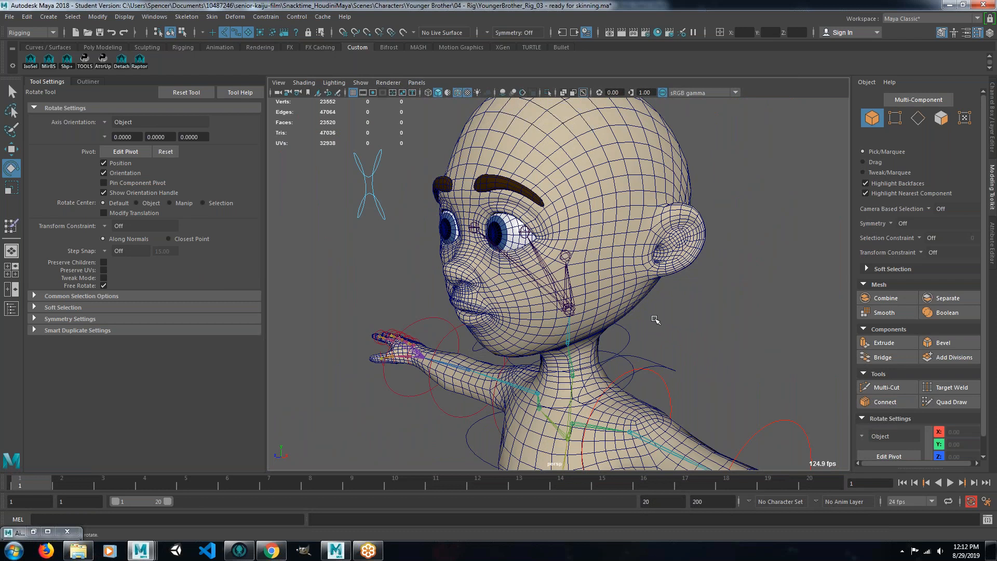
alt+drag(654, 319, 555, 314)
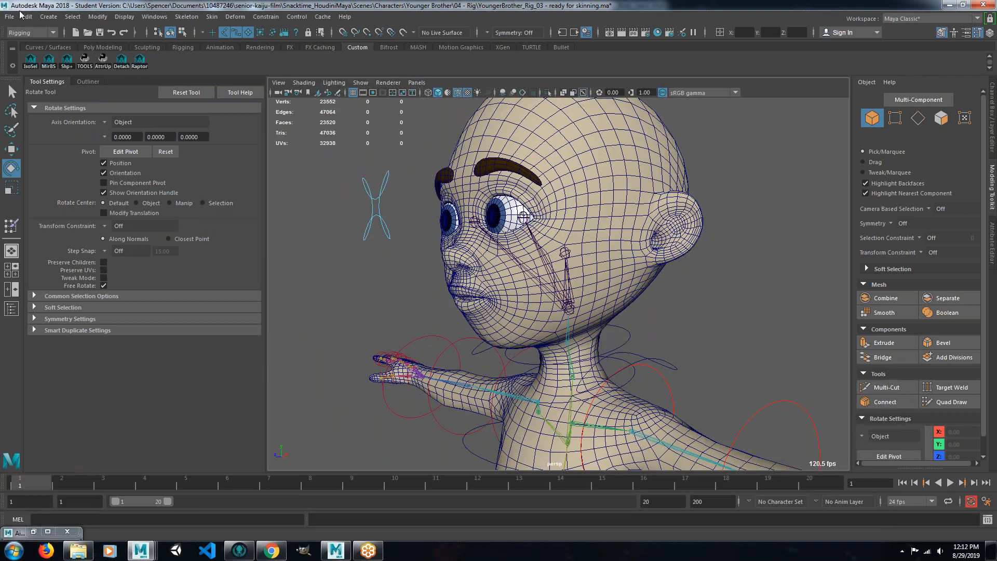
click(49, 16)
mouse_move(144, 43)
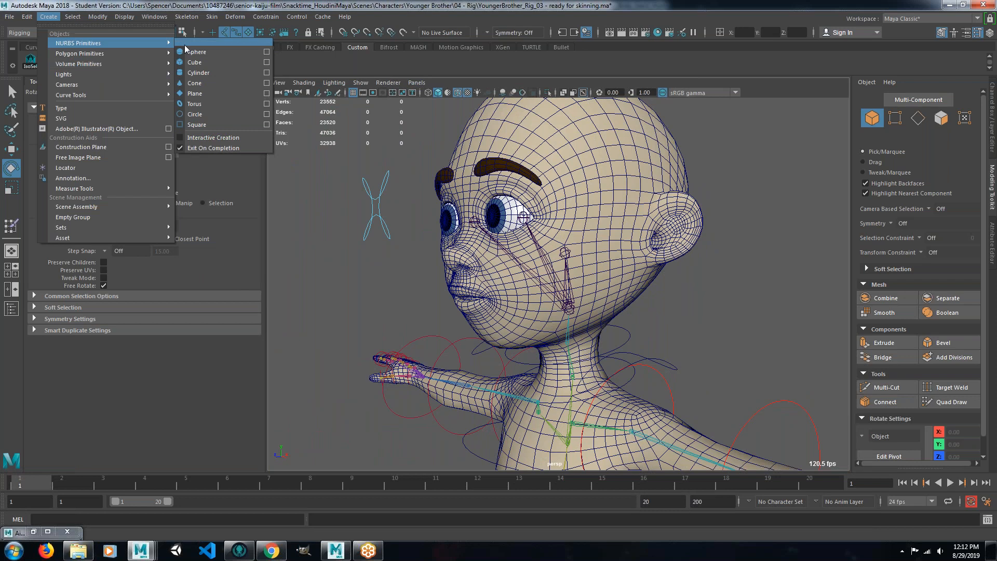
click(195, 115)
key(a)
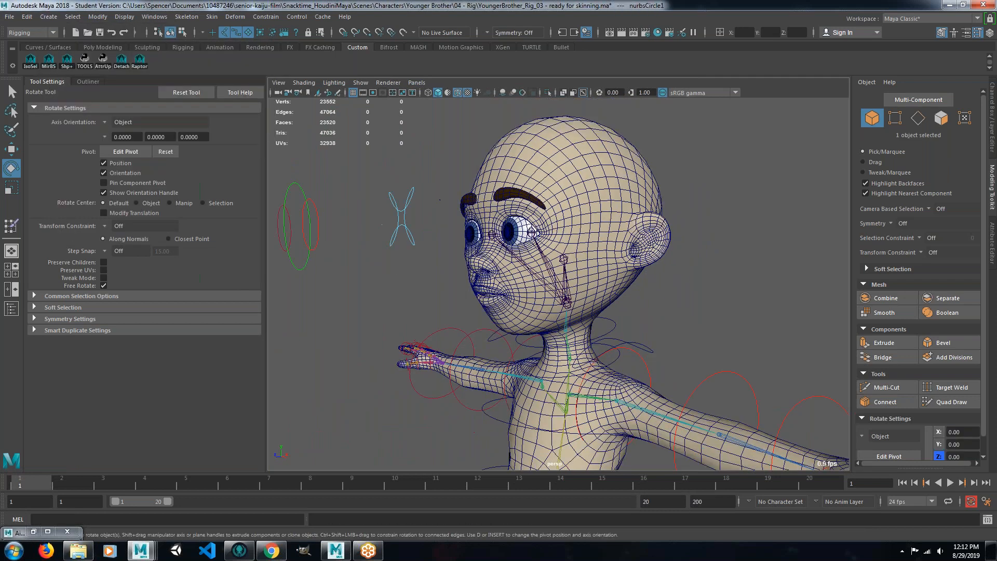
Group the new circle at the character's feet and collapse the YoungerBrother hierarchy.
alt+drag(589, 414, 623, 413)
alt+right_drag(623, 414, 661, 439)
alt+middle_drag(661, 439, 618, 332)
alt+right_drag(617, 332, 580, 317)
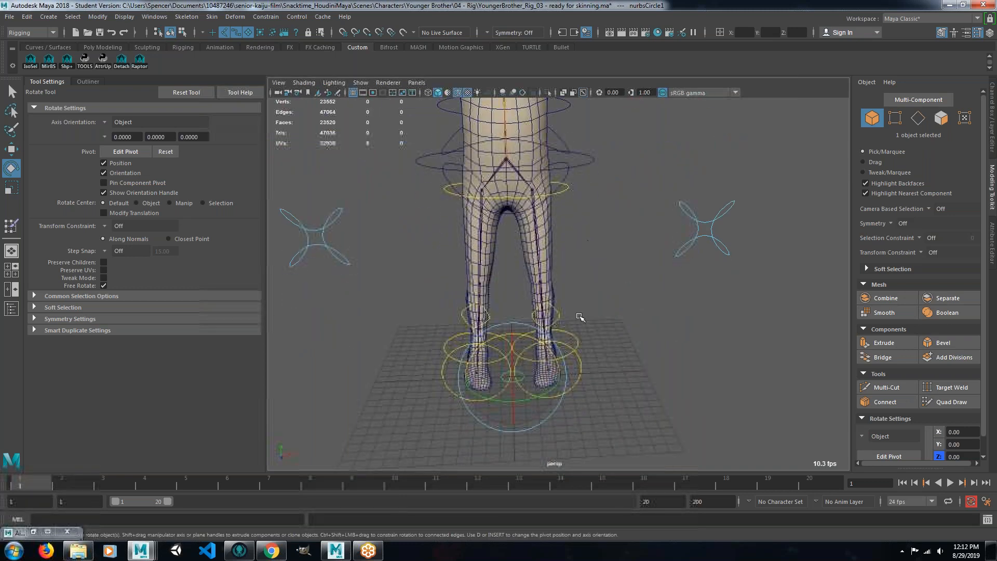
click(93, 83)
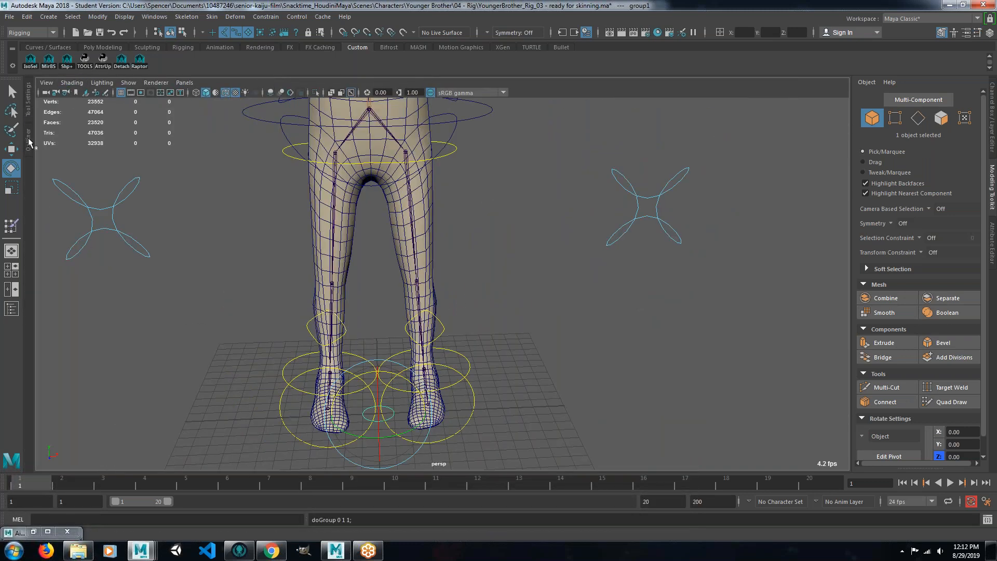
click(30, 142)
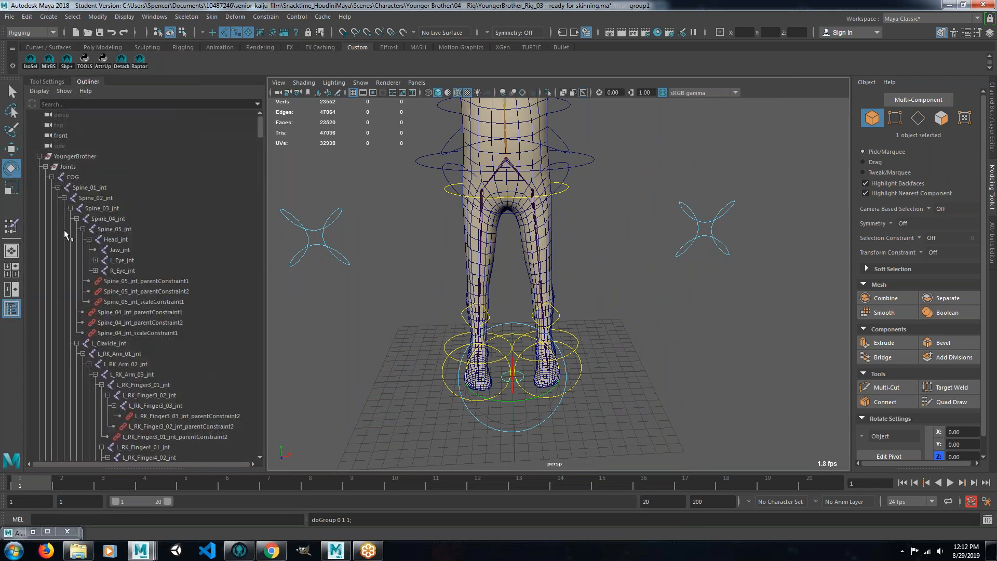
click(39, 155)
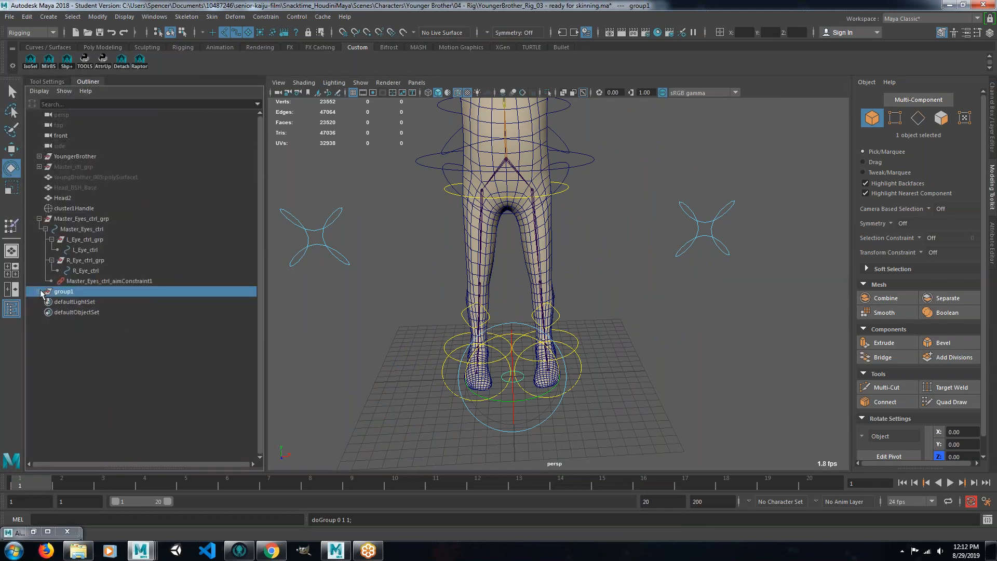
Rename the circle Jaw_ctrl and its parent group Jaw_ctrl_grp.
double_click(70, 301)
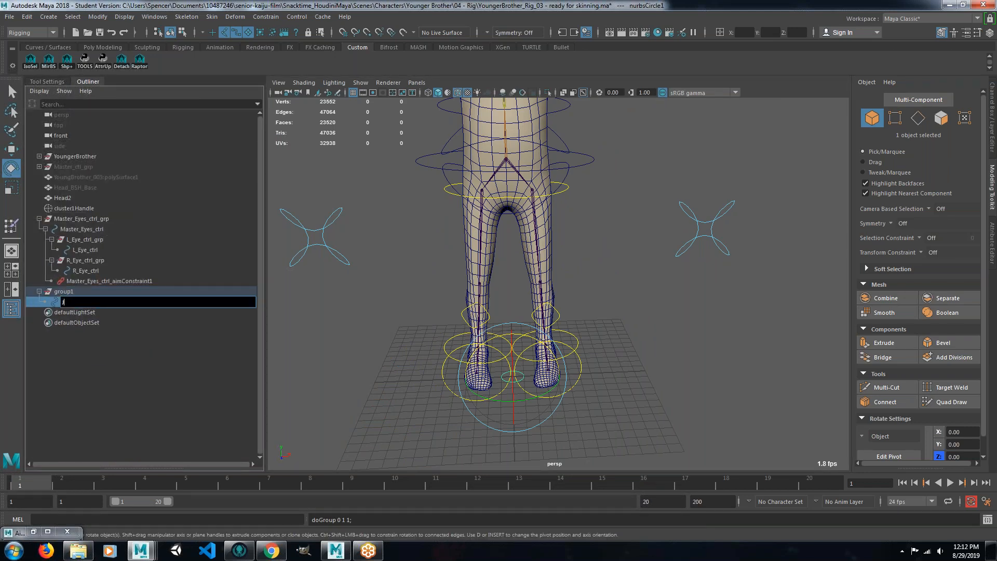
text(Jaw_ctrl)
key(Return)
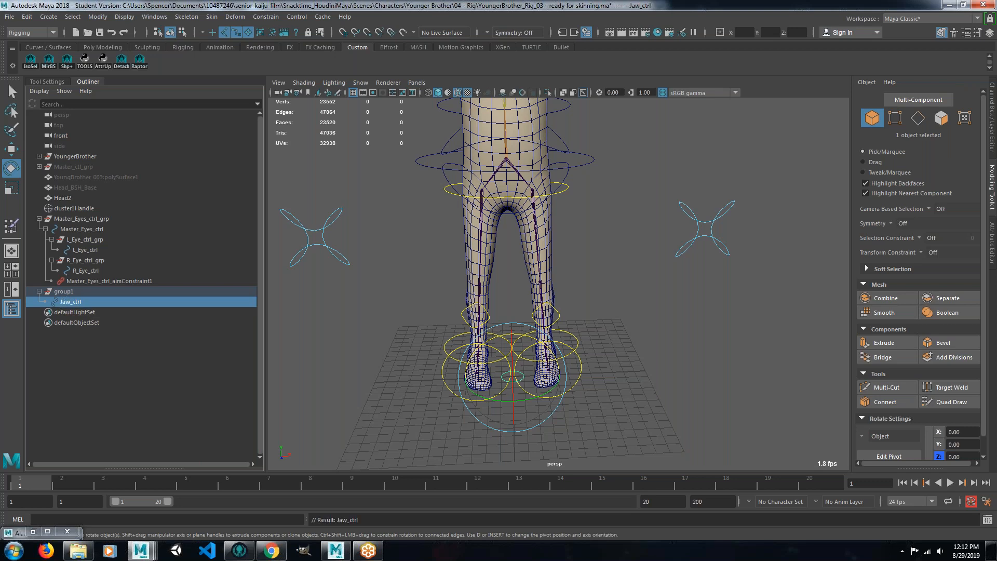
double_click(66, 291)
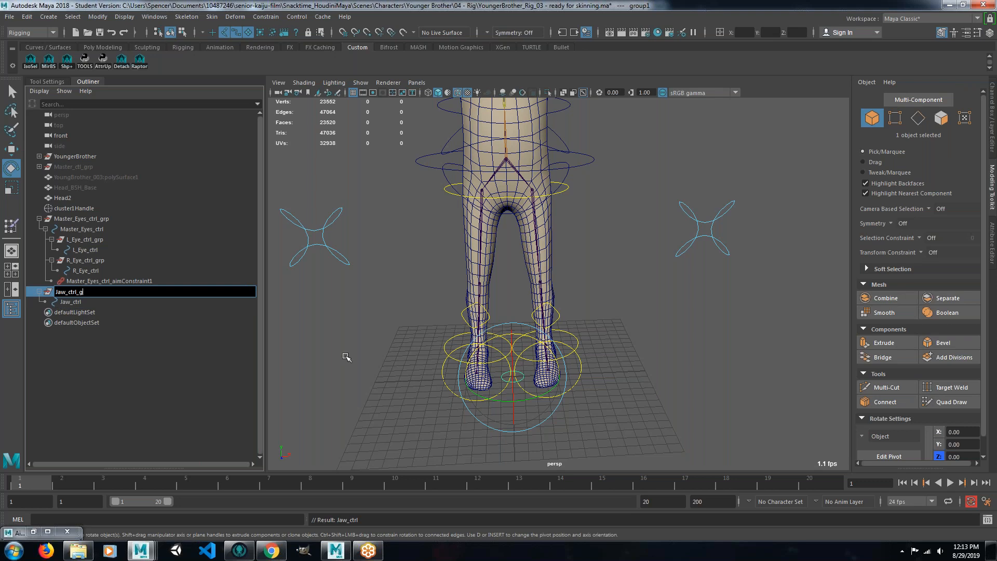
key(Return)
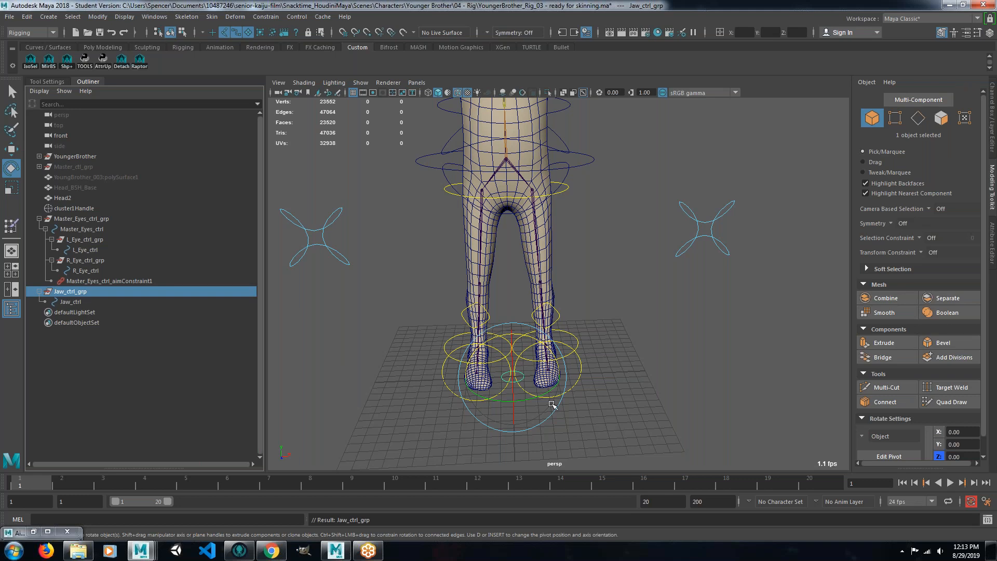
Match the translation of Jaw_ctrl_grp to Jaw_jnt and check the control's placement around the head.
alt+drag(602, 393, 543, 395)
alt+middle_drag(574, 289, 552, 383)
alt+middle_drag(548, 270, 546, 423)
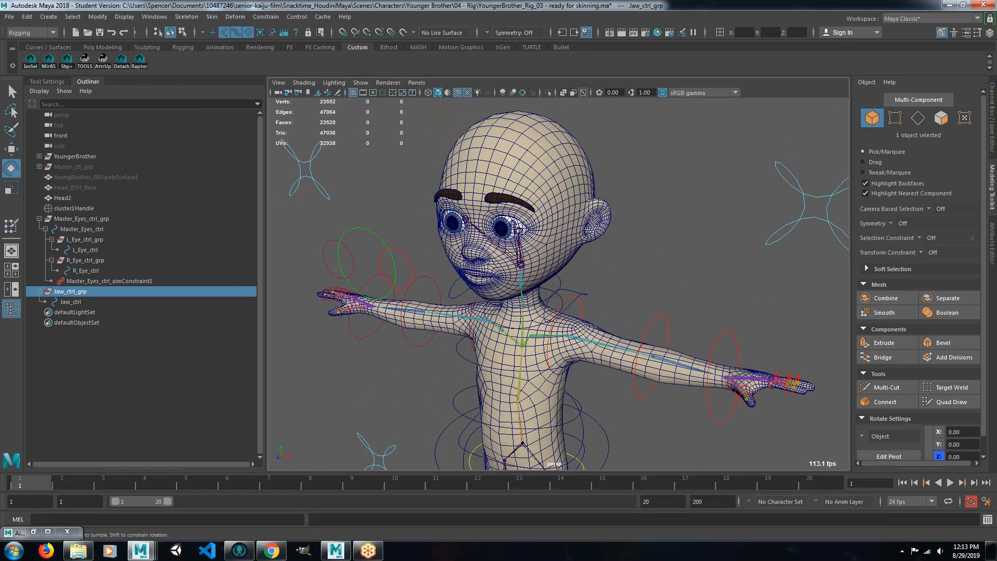
alt+drag(510, 258, 484, 258)
alt+right_drag(484, 258, 592, 316)
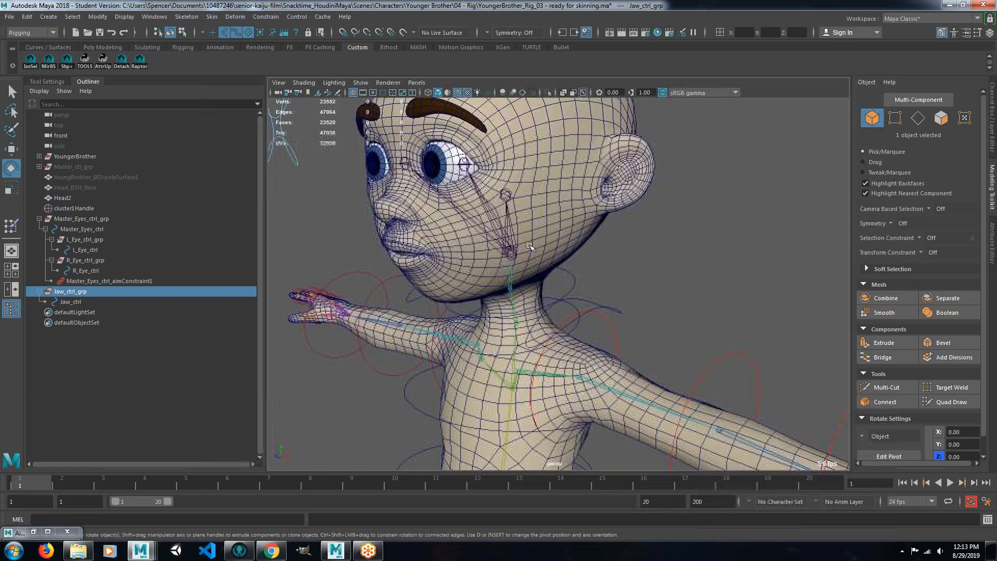
shift+click(508, 192)
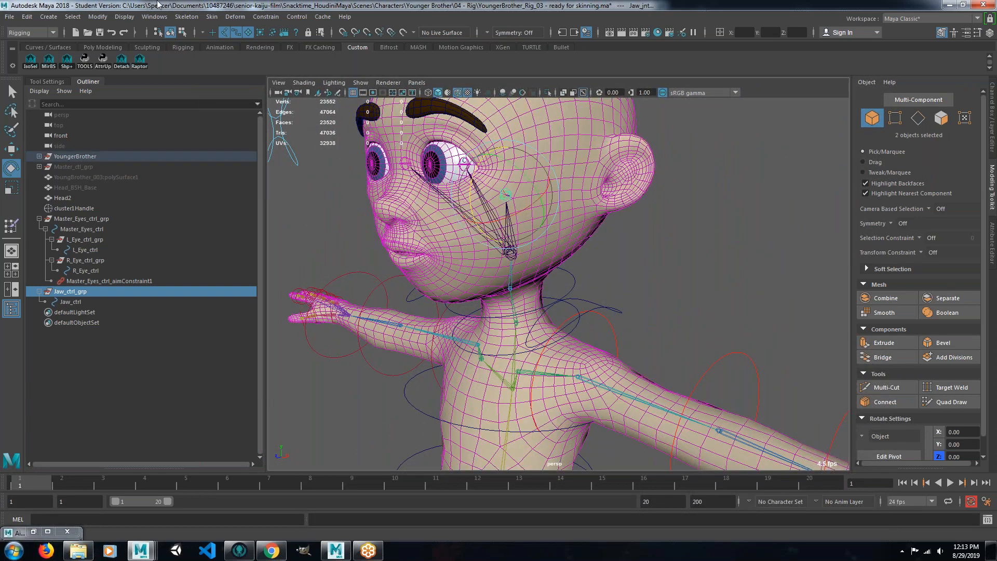
click(96, 17)
mouse_move(146, 76)
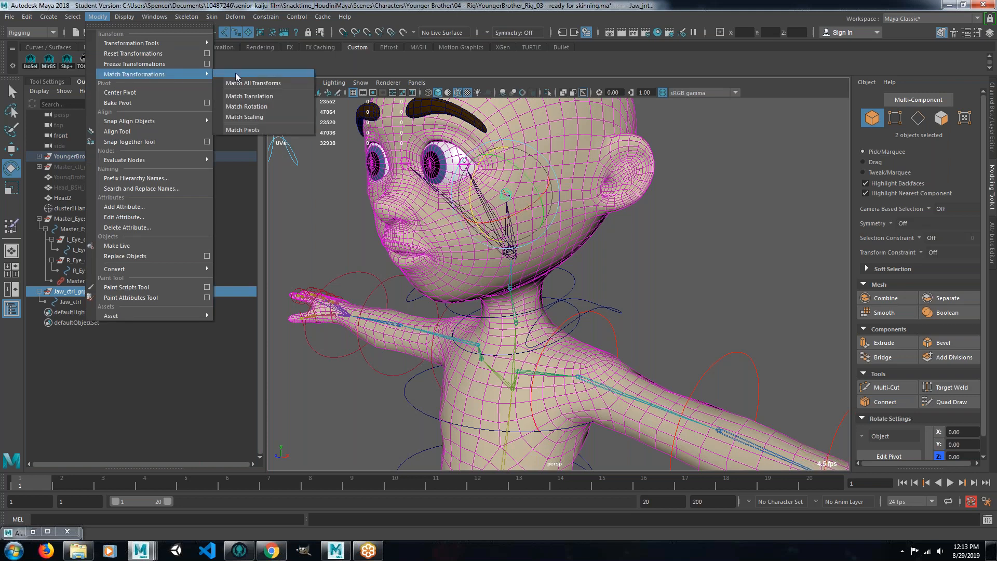
click(259, 96)
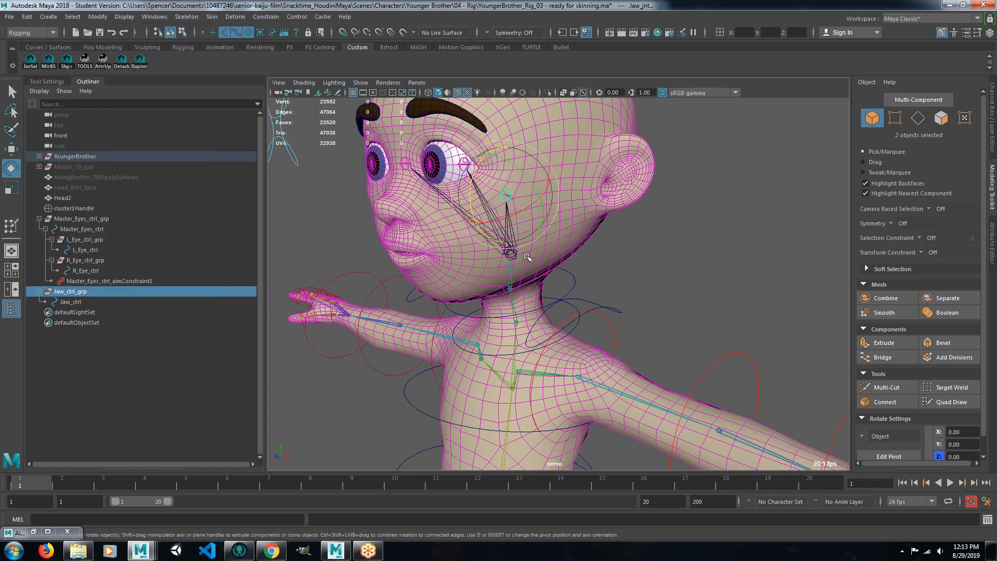
scroll(527, 257, down, 10)
scroll(524, 286, up, 2)
mouse_move(522, 296)
alt+mouse_down()
mouse_move(521, 317)
mouse_move(563, 327)
mouse_move(519, 311)
mouse_move(510, 291)
alt+mouse_up()
scroll(647, 287, up, 8)
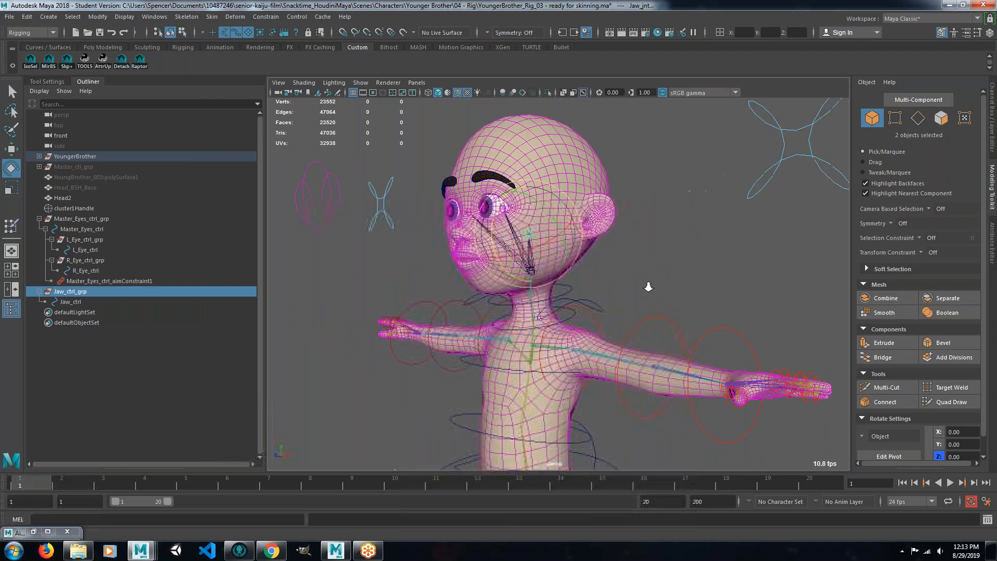
Show the character in wireframe and select all control vertices of the Jaw_ctrl circle.
alt+middle_drag(560, 225, 577, 267)
key(4)
mouse_move(573, 281)
alt+mouse_down()
mouse_move(560, 281)
mouse_move(568, 258)
mouse_move(577, 273)
alt+mouse_up()
alt+right_drag(576, 272, 665, 353)
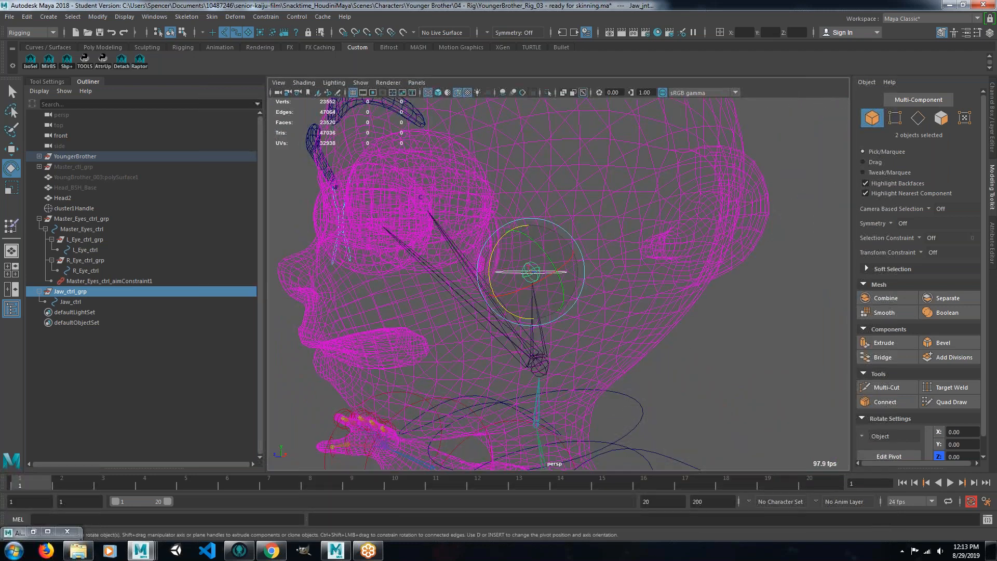
alt+drag(576, 298, 566, 328)
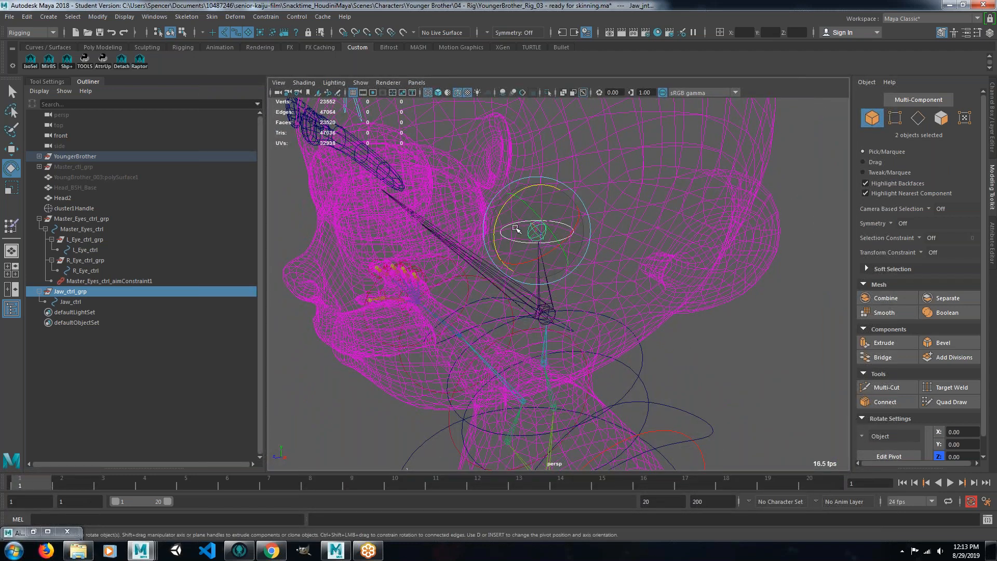
alt+right_drag(515, 229, 596, 214)
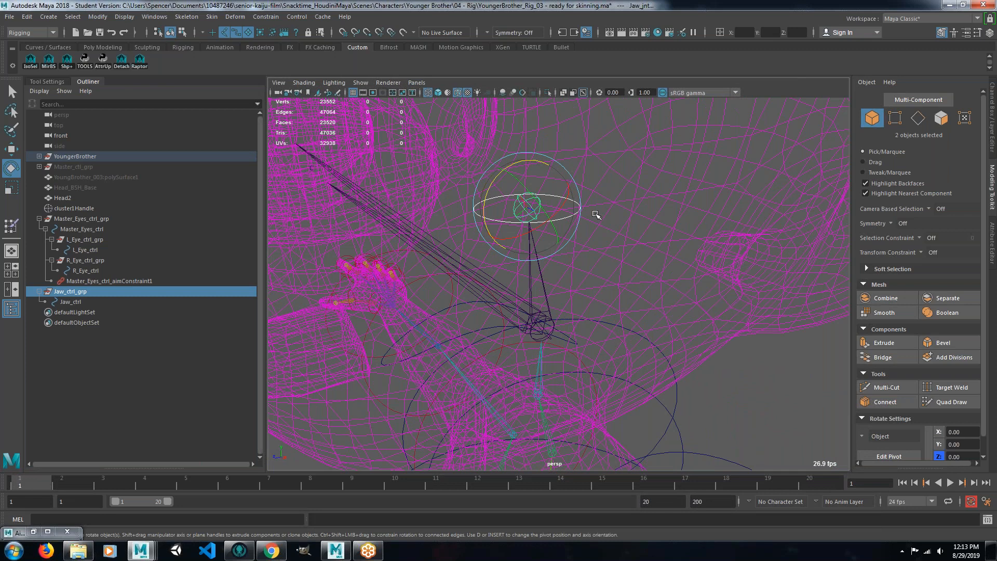
click(572, 202)
key(q)
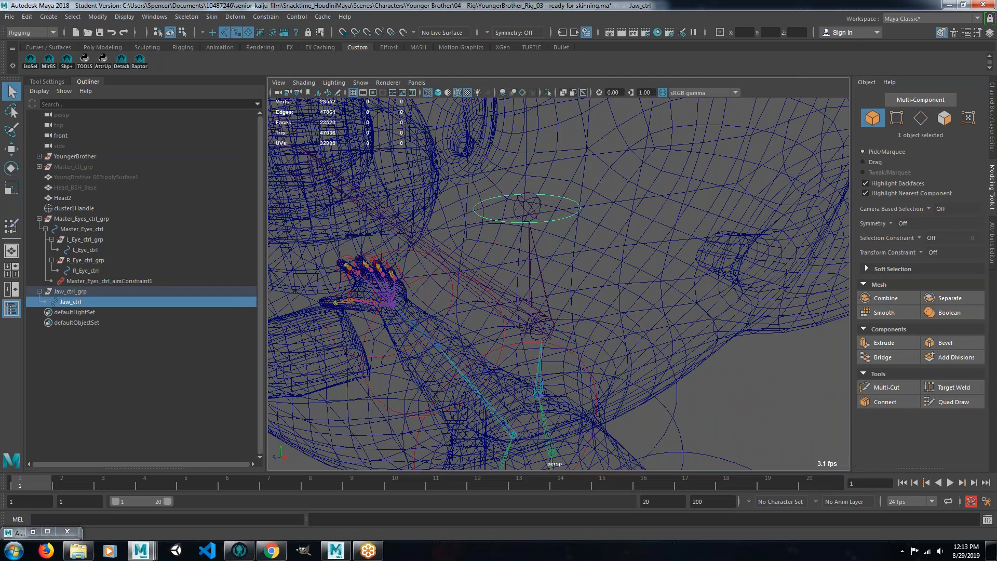
right_drag(571, 201, 518, 201)
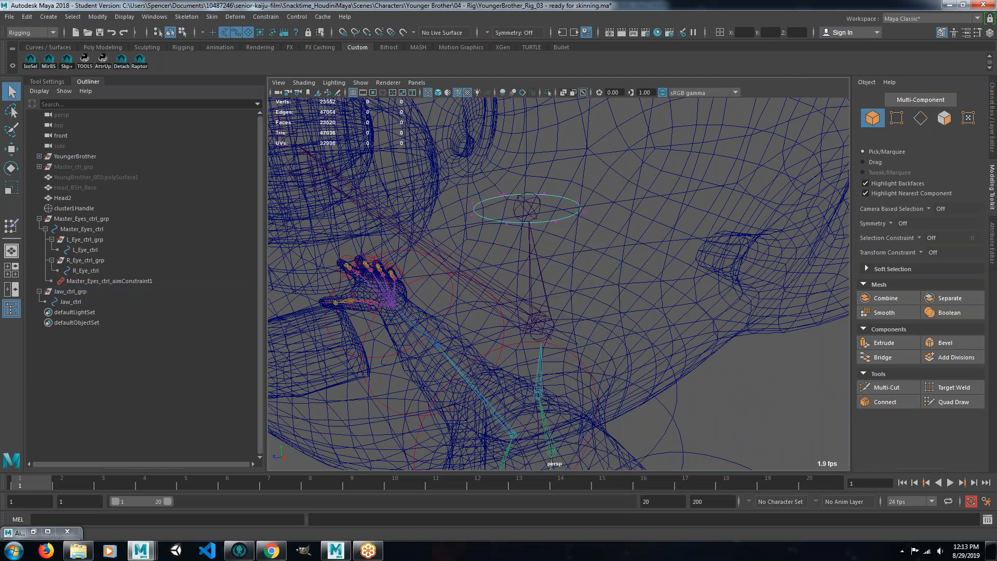
scroll(586, 196, down, 2)
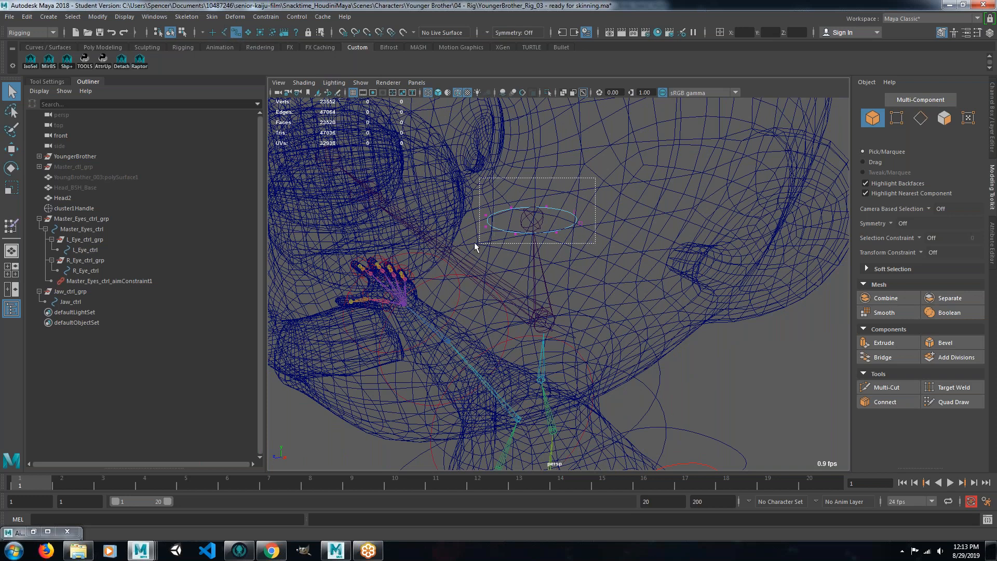
drag(494, 240, 493, 239)
Move the selected circle vertices forward and down from the jaw joint to the chin.
alt+right_drag(529, 254, 468, 288)
alt+drag(468, 288, 508, 258)
key(w)
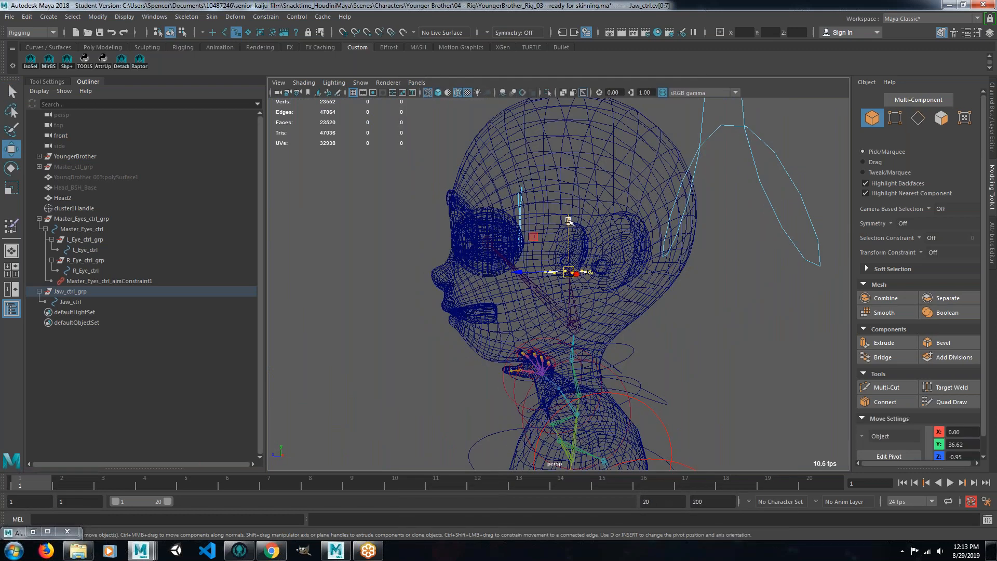
drag(570, 220, 492, 320)
Scale up the Jaw_ctrl circle's vertices and tilt them to follow the slope of the jaw.
key(e)
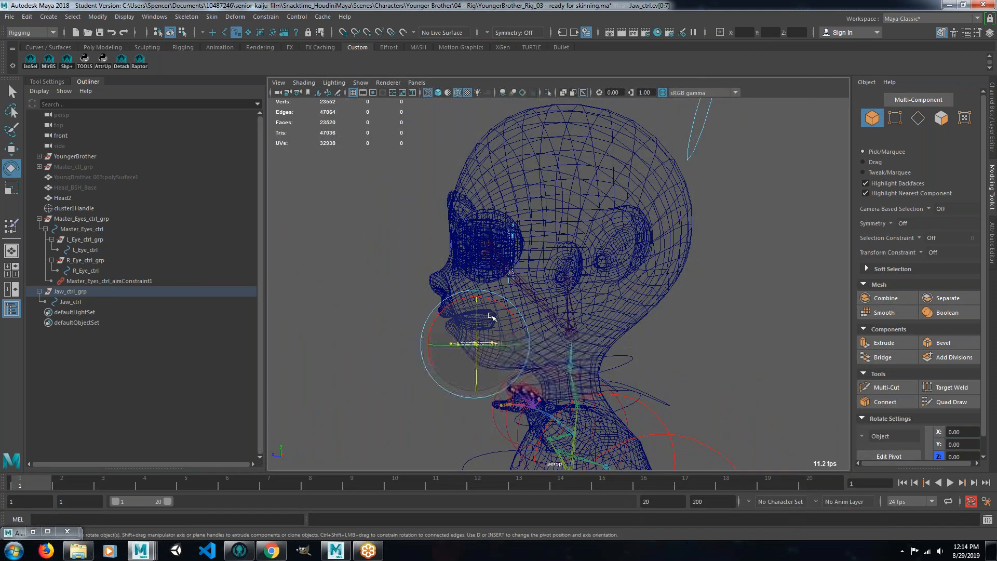
alt+drag(387, 369, 514, 384)
key(r)
alt+drag(497, 400, 451, 381)
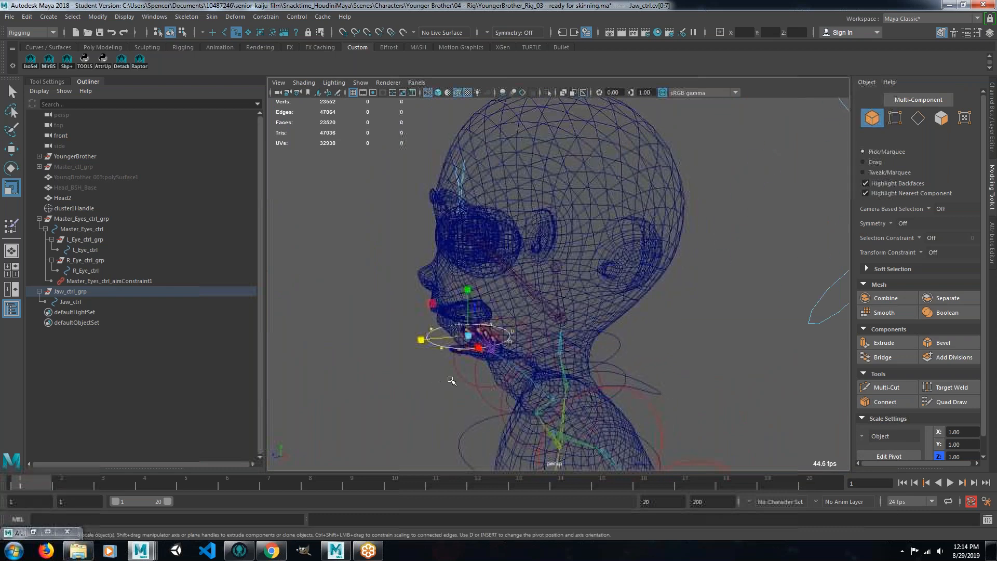
key(e)
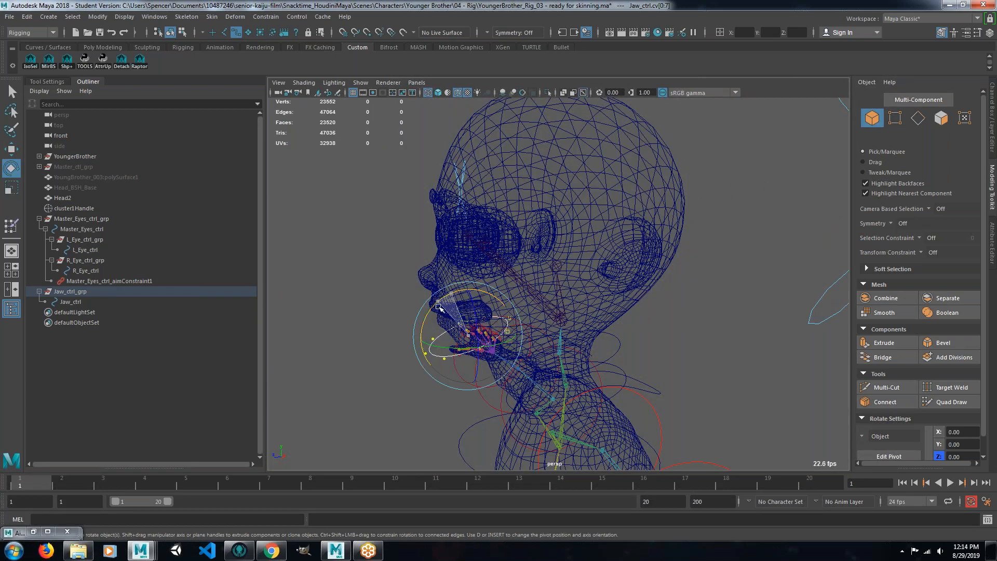
Reposition the tilted circle's vertices just under the chin, at about Y 33.2 and Z 2.6.
key(w)
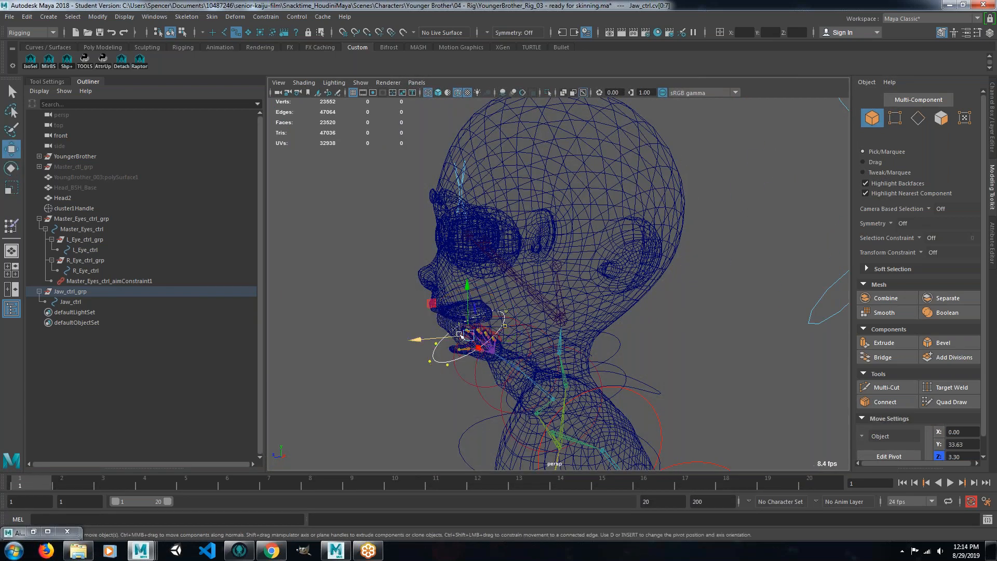
drag(434, 305, 445, 305)
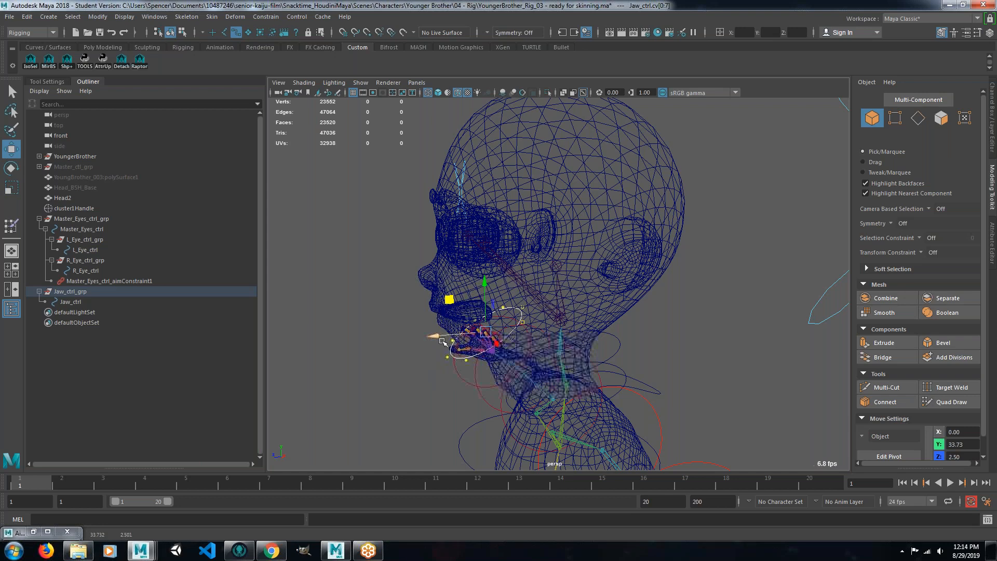
alt+drag(437, 344, 538, 349)
alt+drag(558, 357, 437, 322)
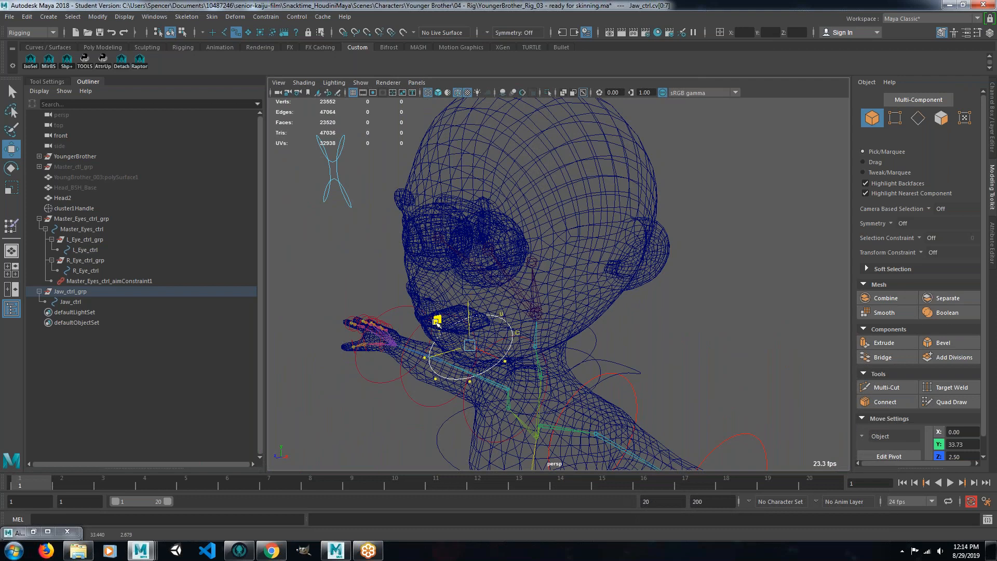
alt+drag(399, 372, 376, 348)
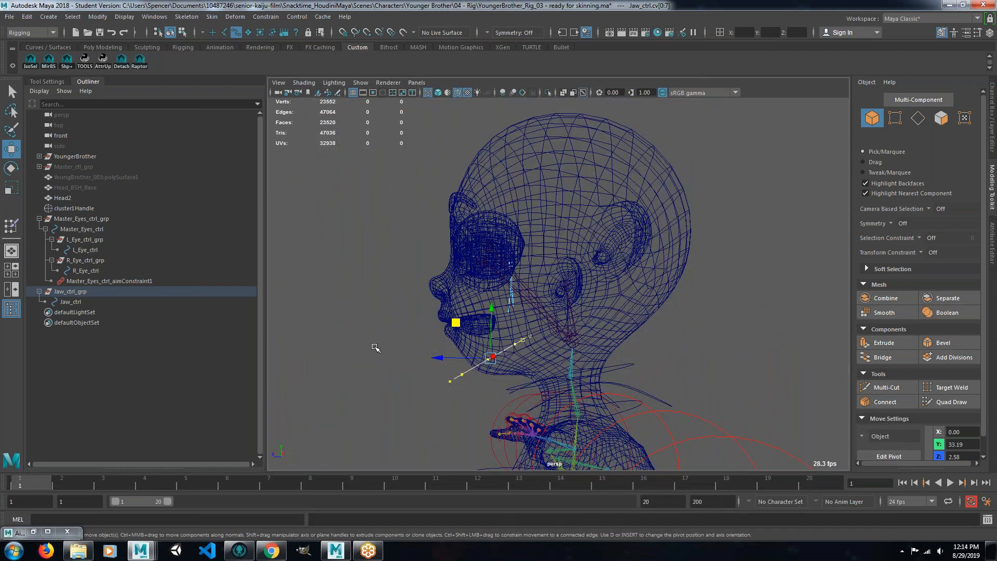
Return the jaw control to object selection mode, clear the selection and restore the shaded display.
click(395, 358)
right_click(450, 373)
right_drag(493, 281, 505, 267)
click(367, 322)
alt+drag(367, 322, 413, 337)
key(5)
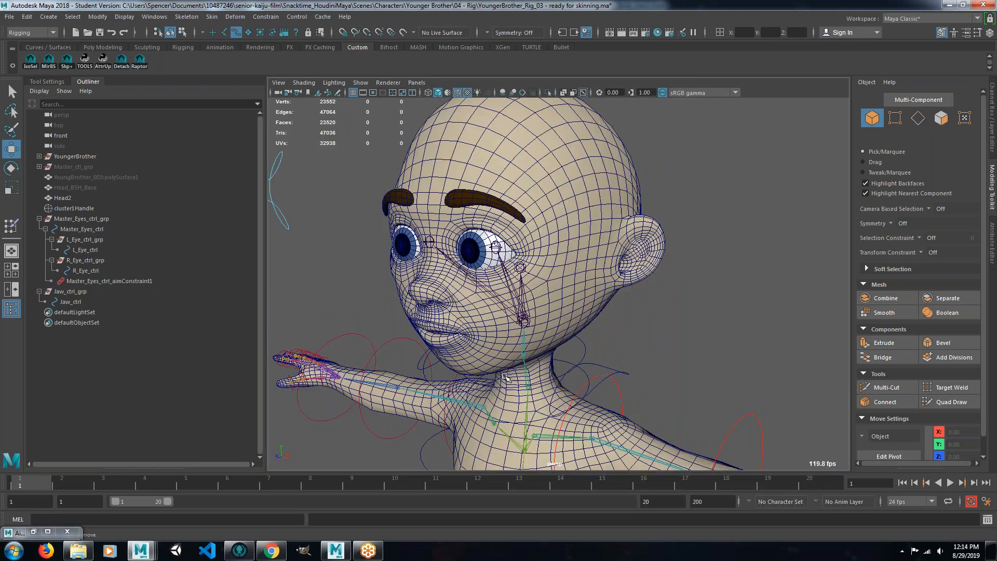
Select the Jaw_ctrl curve under the chin and enable its drawing overrides.
alt+drag(528, 390, 460, 376)
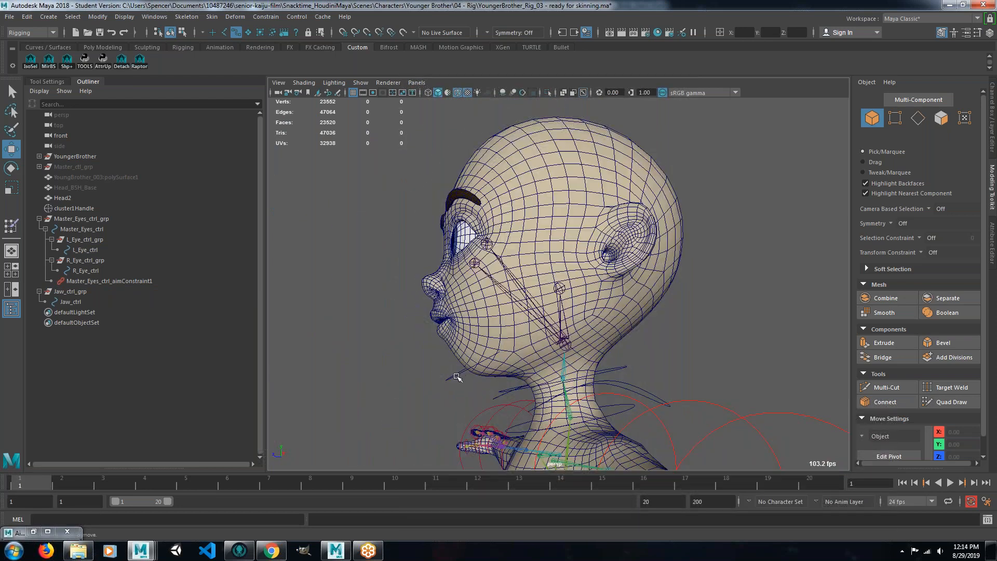
click(466, 371)
alt+drag(415, 354, 453, 359)
click(992, 246)
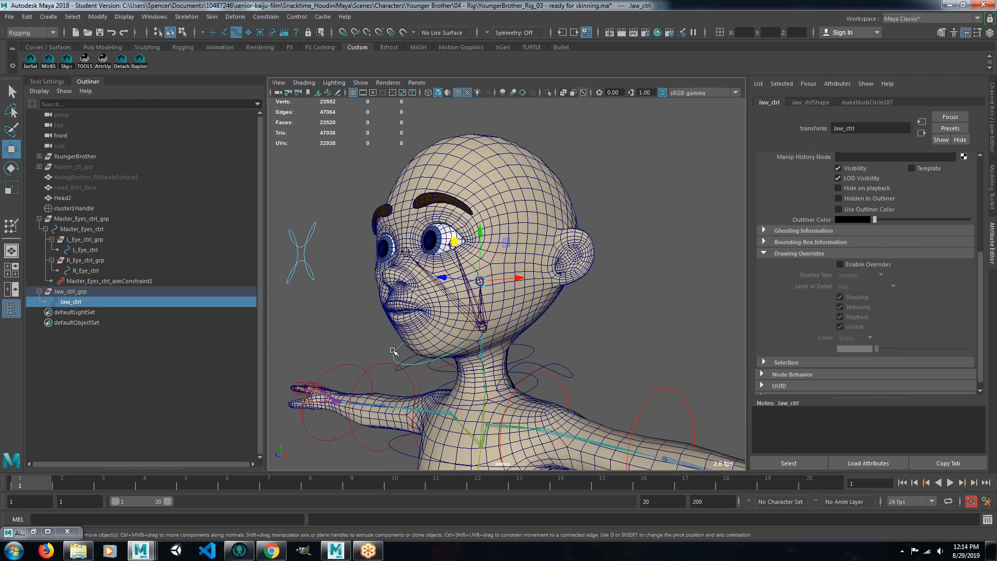
click(840, 265)
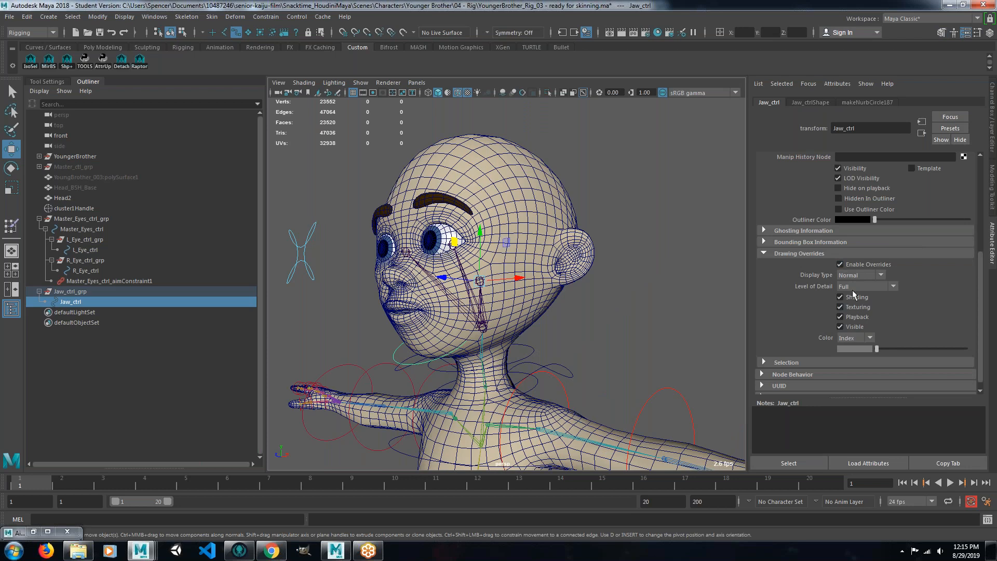
Delete the construction history of Jaw_ctrl.
alt+drag(558, 320, 615, 322)
click(992, 101)
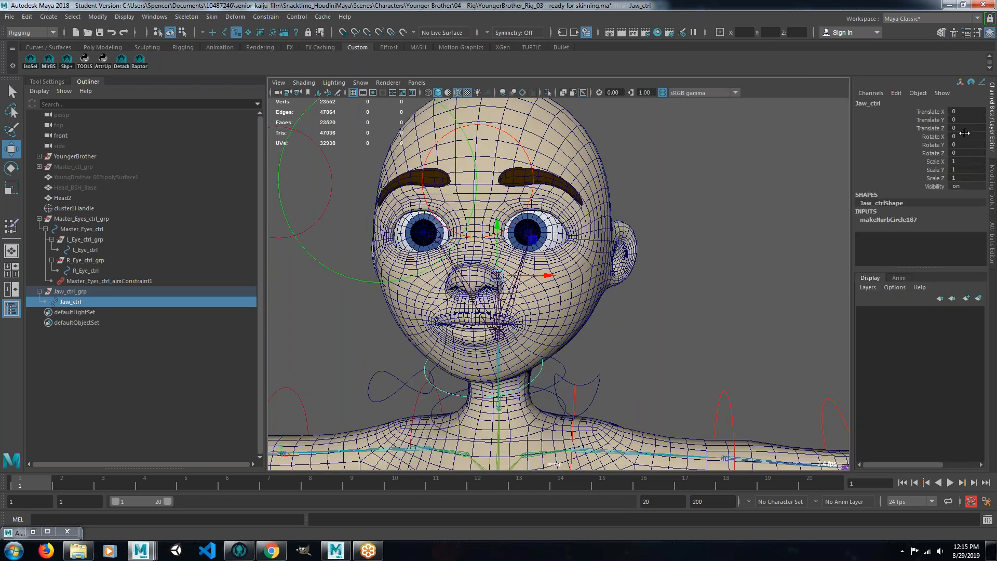
alt+drag(784, 261, 659, 262)
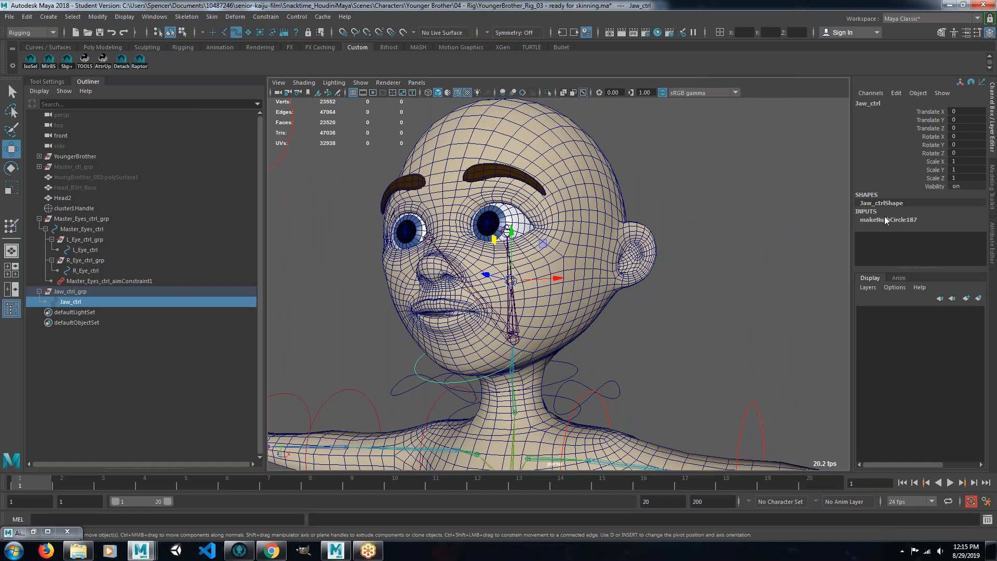
click(27, 16)
mouse_move(78, 138)
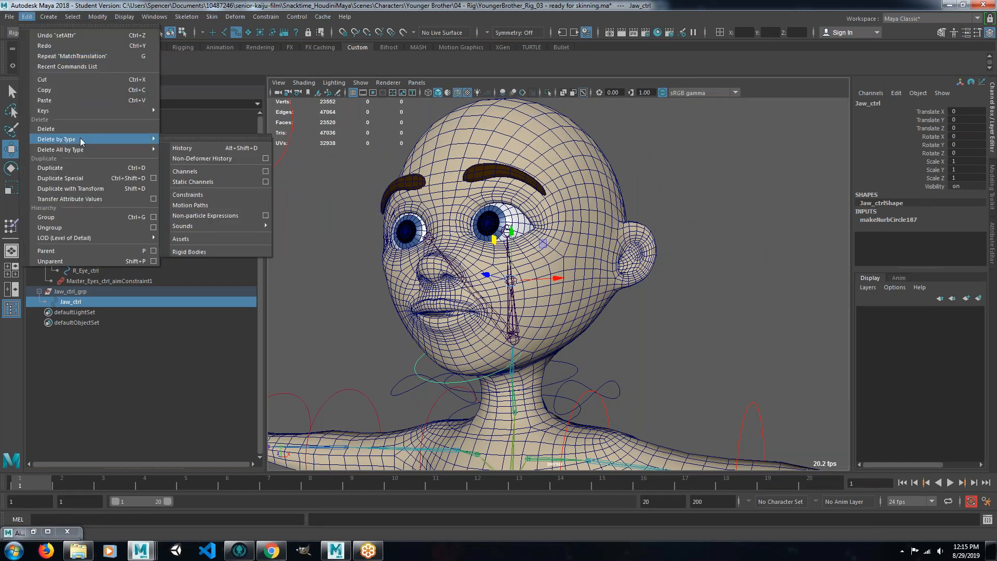
click(189, 151)
Set the Jaw_ctrl override color to yellow and deselect the curve to check it.
mouse_move(614, 316)
alt+mouse_down()
mouse_move(648, 332)
mouse_move(599, 318)
alt+mouse_up()
scroll(599, 318, up, 3)
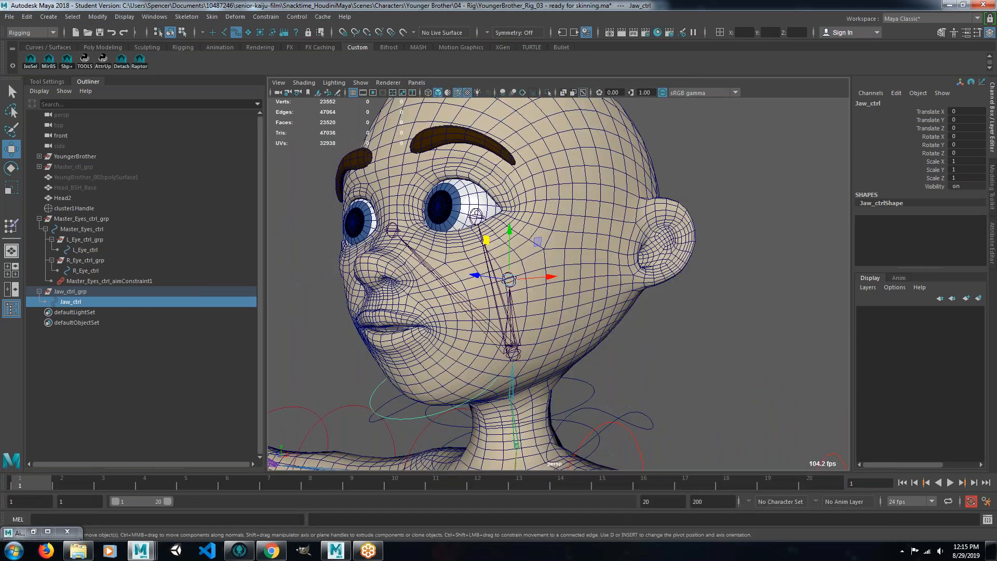
alt+middle_drag(598, 319, 625, 231)
alt+drag(625, 231, 643, 229)
click(991, 243)
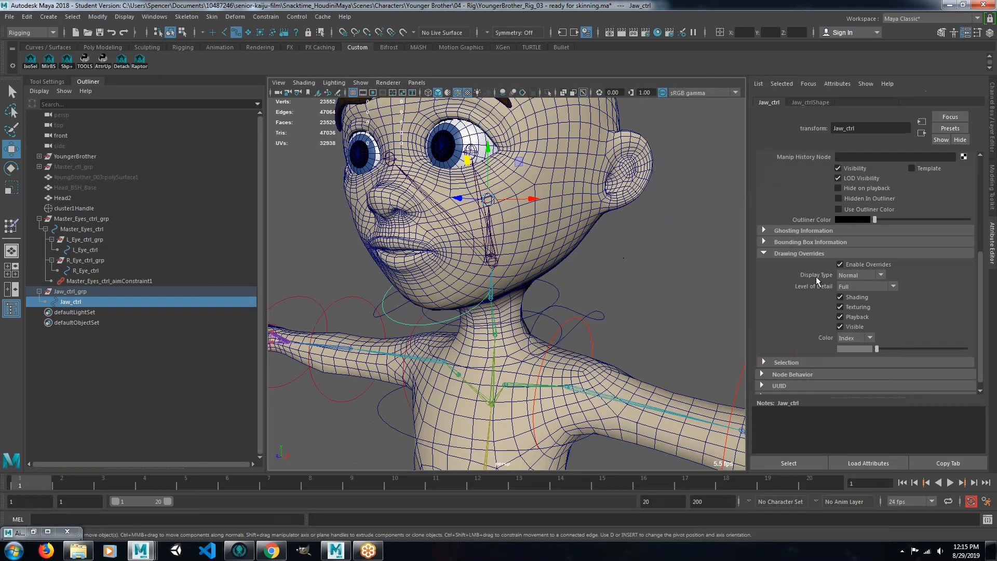
mouse_move(877, 350)
mouse_down()
mouse_move(969, 351)
mouse_move(925, 352)
mouse_up()
click(721, 292)
alt+drag(545, 300, 414, 303)
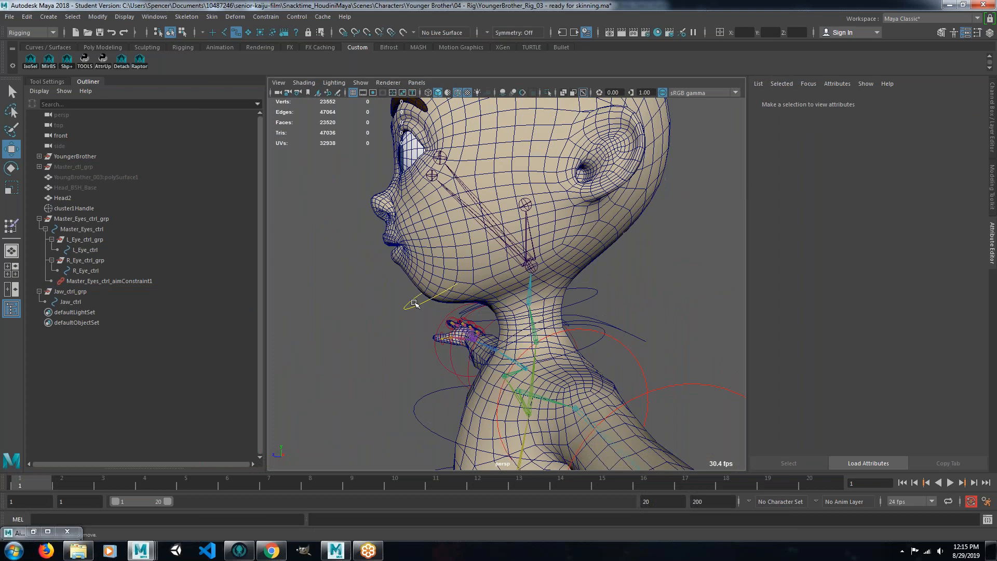
Key the Jaw_ctrl rotation channels at frame 1 and move the current time to frame 8.
click(414, 305)
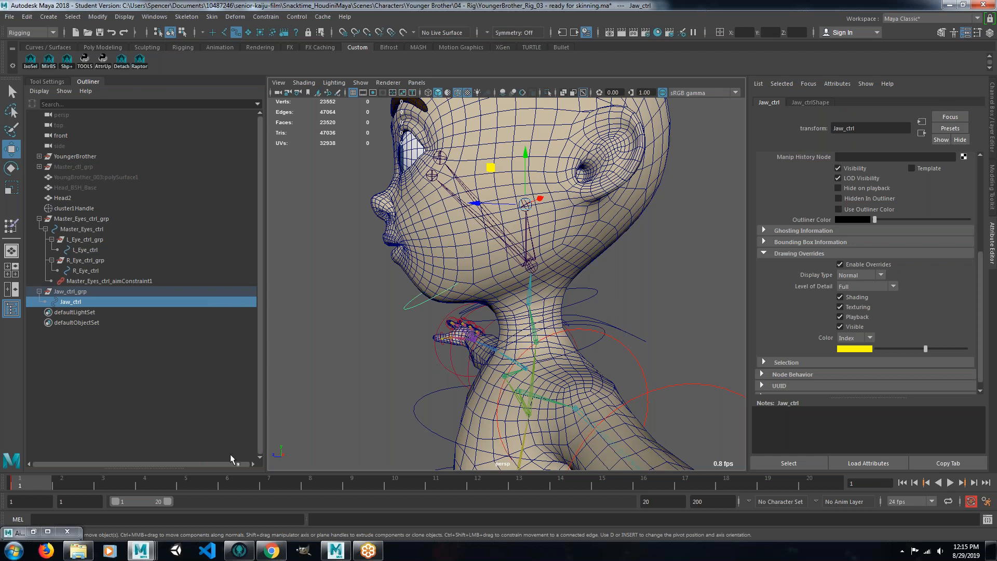
click(993, 118)
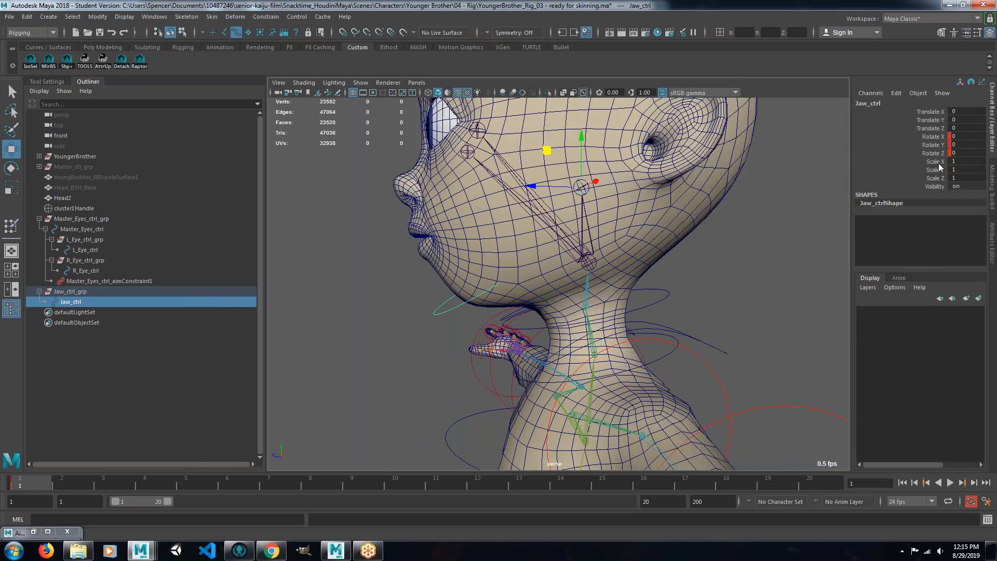
drag(30, 478, 310, 481)
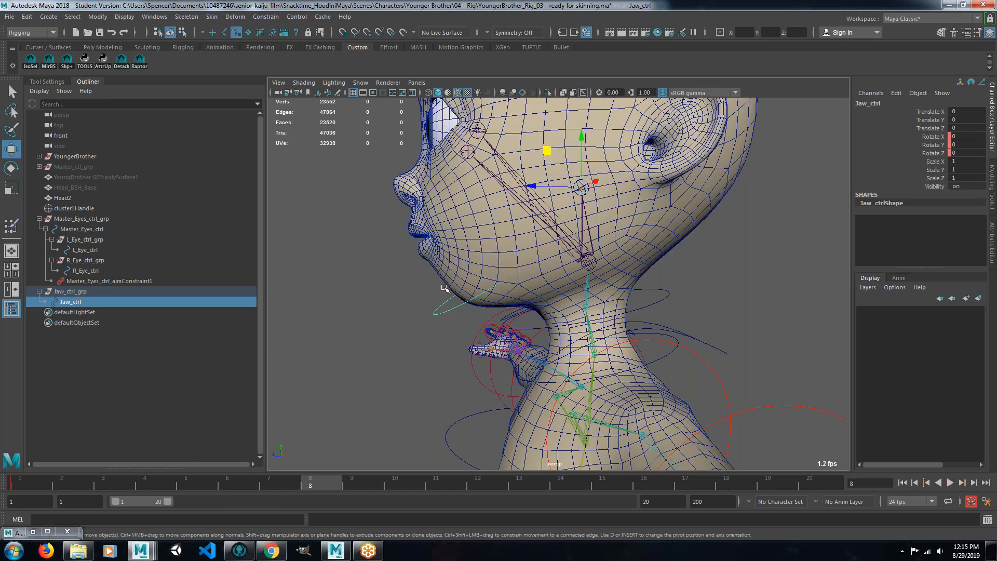
Try rotating Jaw_ctrl around its X axis and undo the rotation.
key(e)
drag(544, 165, 538, 187)
key(ctrl+z)
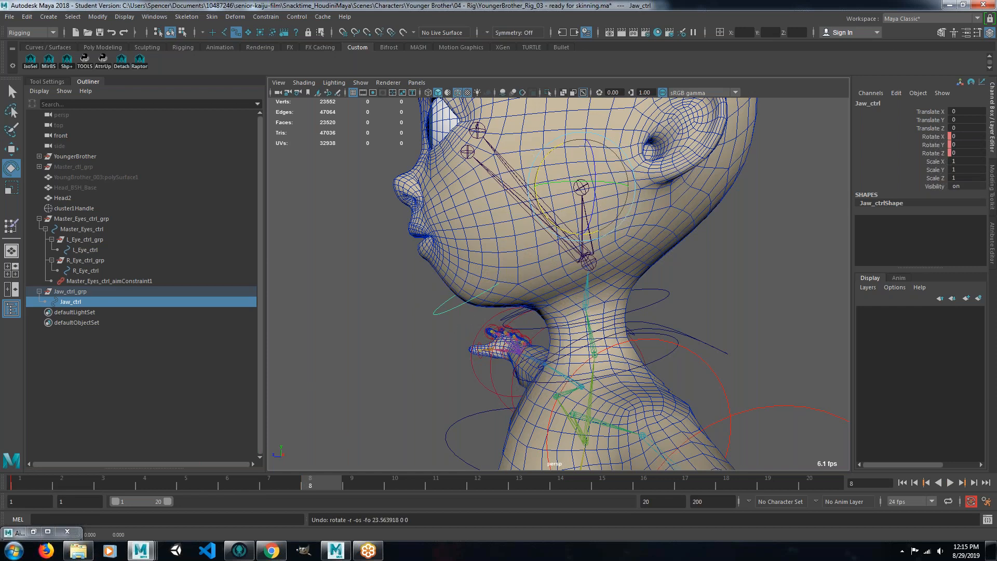
Parent-constrain Jaw_jnt to Jaw_ctrl with maintain offset on and all translate and rotate axes constrained.
alt+drag(440, 331, 442, 337)
alt+right_drag(442, 337, 506, 323)
alt+middle_drag(421, 316, 393, 369)
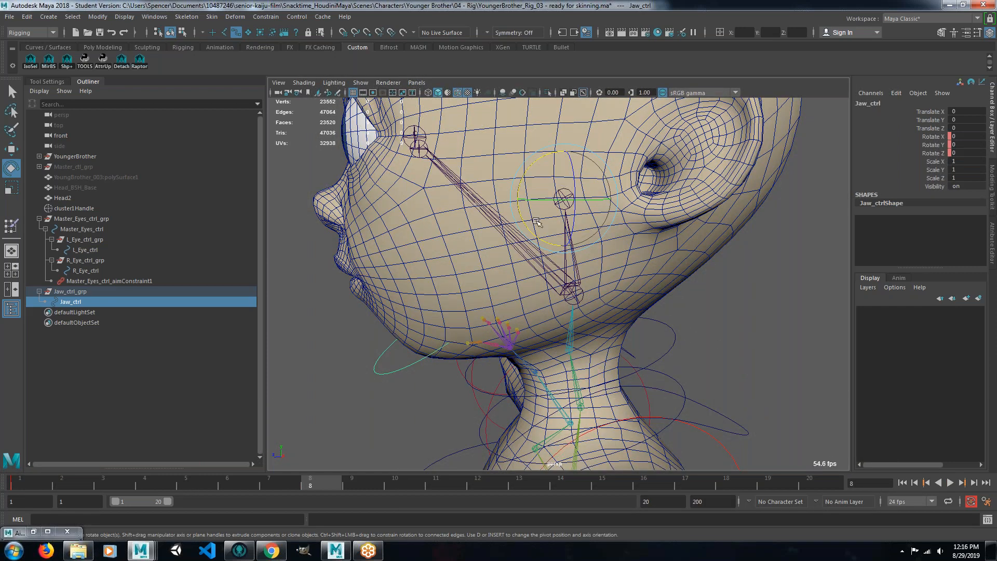
key(q)
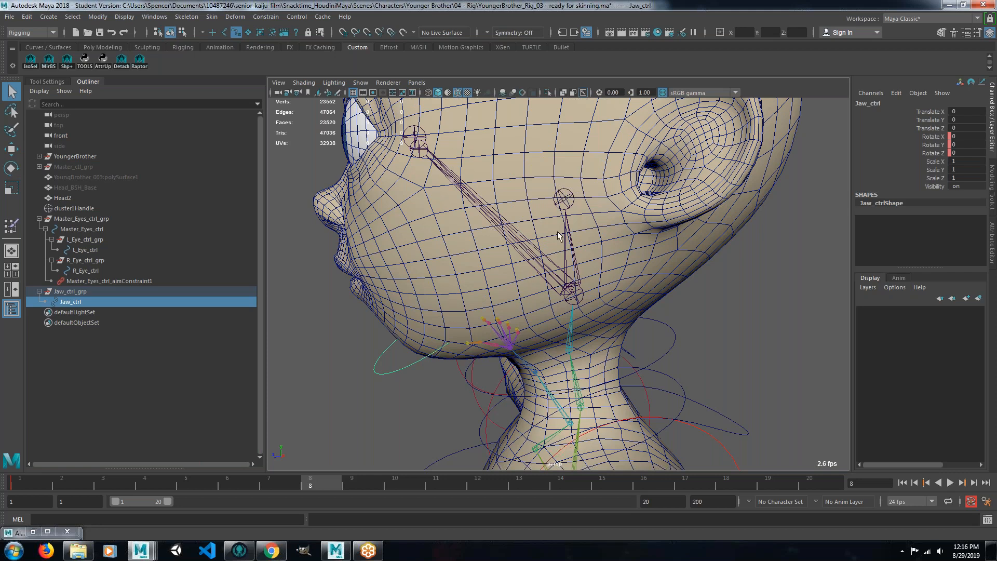
click(224, 32)
click(562, 197)
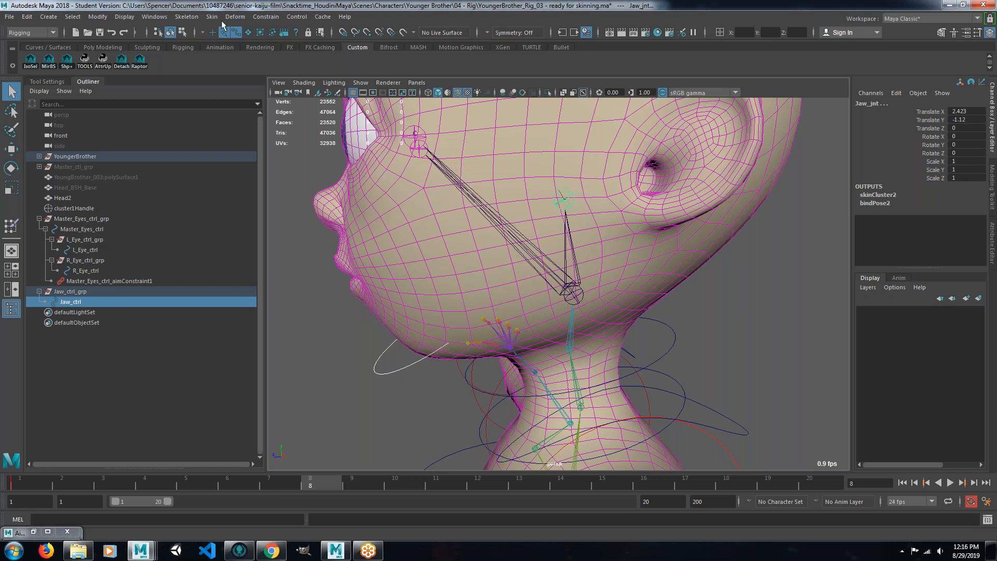
click(265, 17)
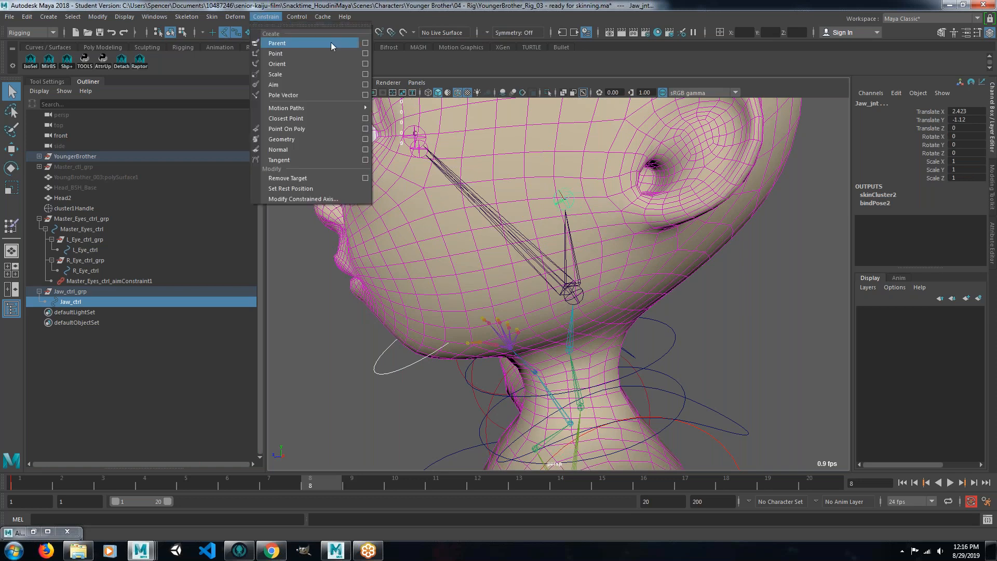
click(365, 42)
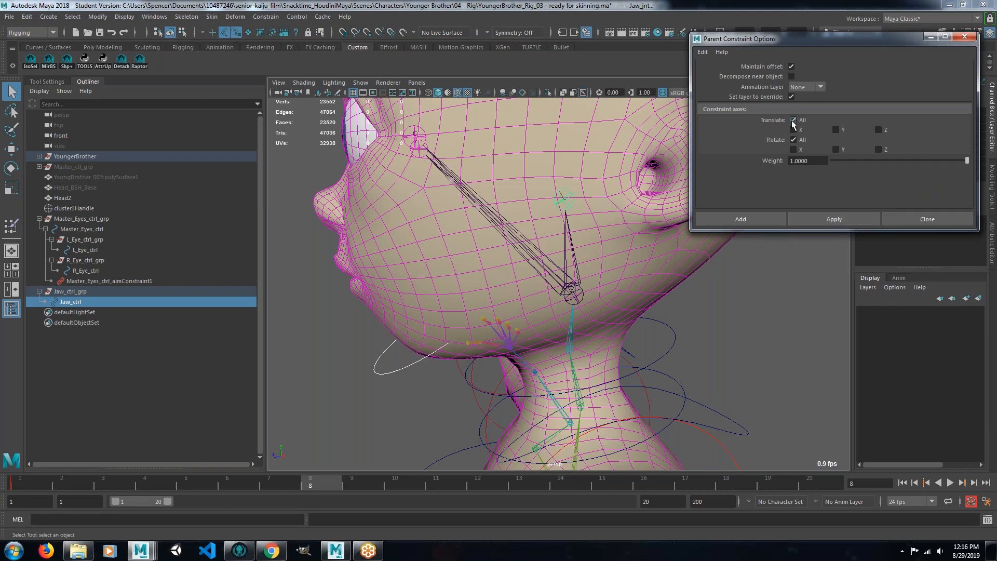
click(743, 220)
Rotate Jaw_ctrl about 25 degrees around X at frame 8 to open the jaw.
click(391, 374)
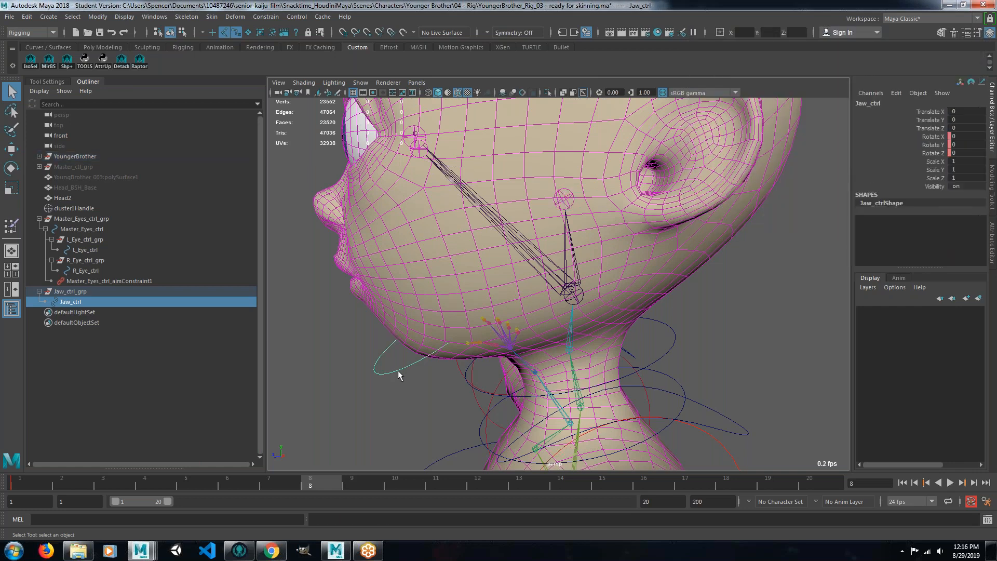
key(e)
drag(534, 160, 520, 178)
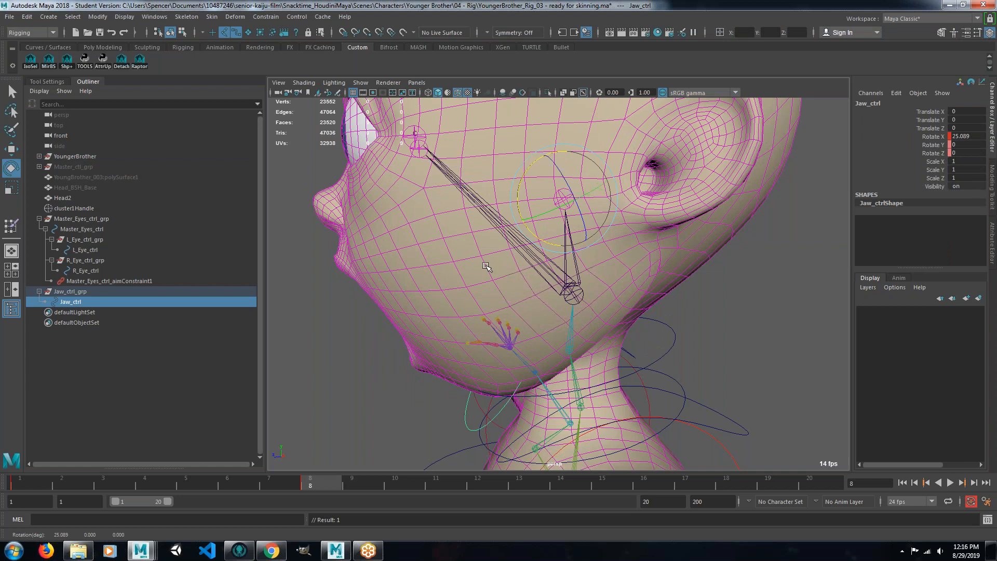
Clear the selection, make surfaces selectable, and start the Paint Skin Weights tool on the Head2 mesh.
alt+drag(490, 290, 696, 223)
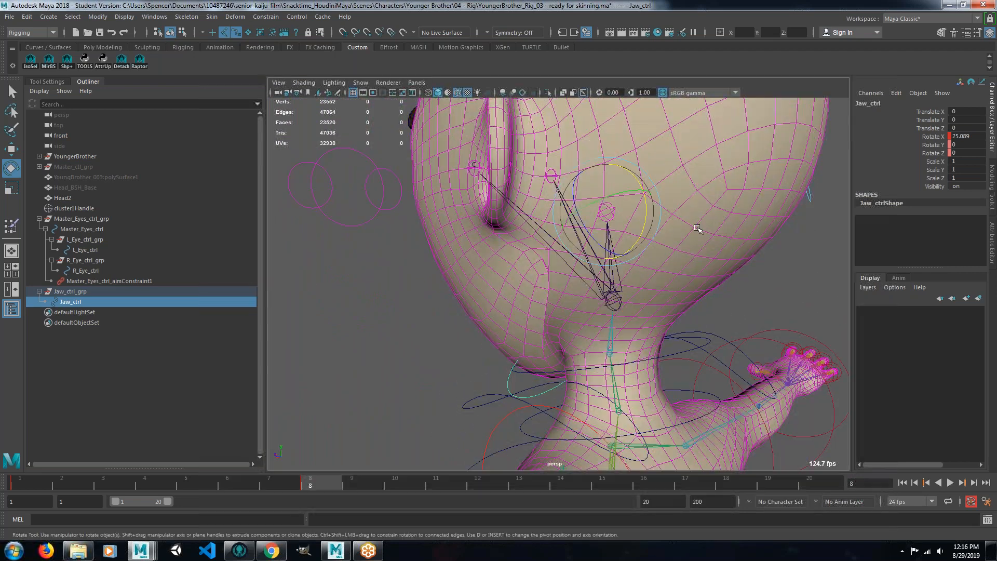
click(697, 229)
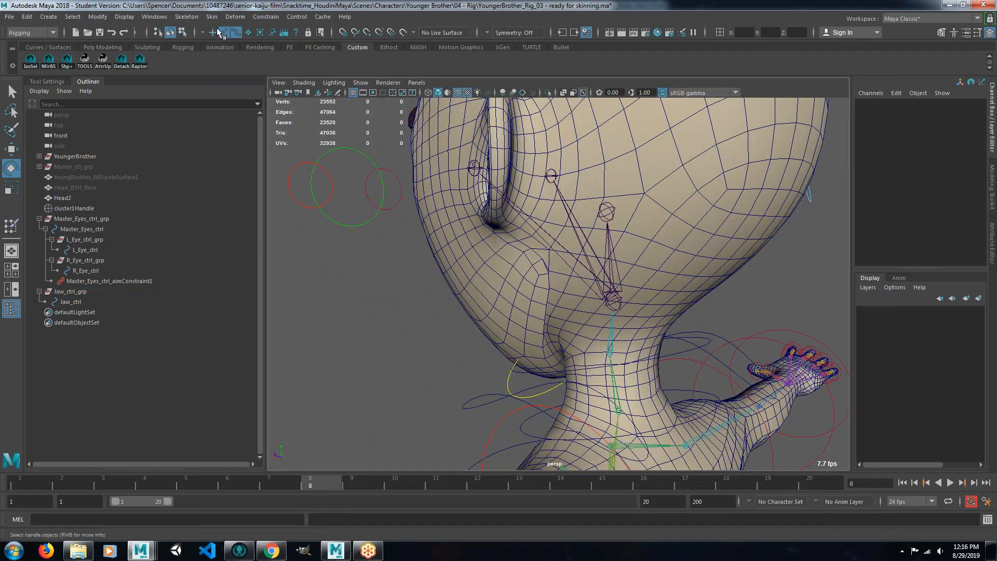
click(252, 35)
click(652, 196)
right_drag(652, 196, 598, 175)
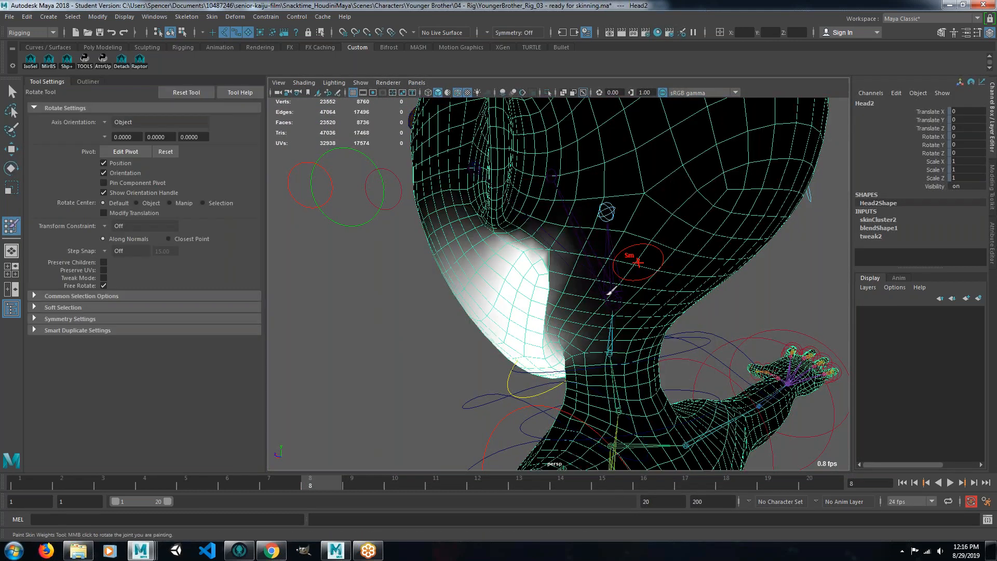
Choose the Head_jnt influence and smooth its weights along the jaw edge below the ear at opacity 0.4369.
alt+drag(582, 297, 571, 293)
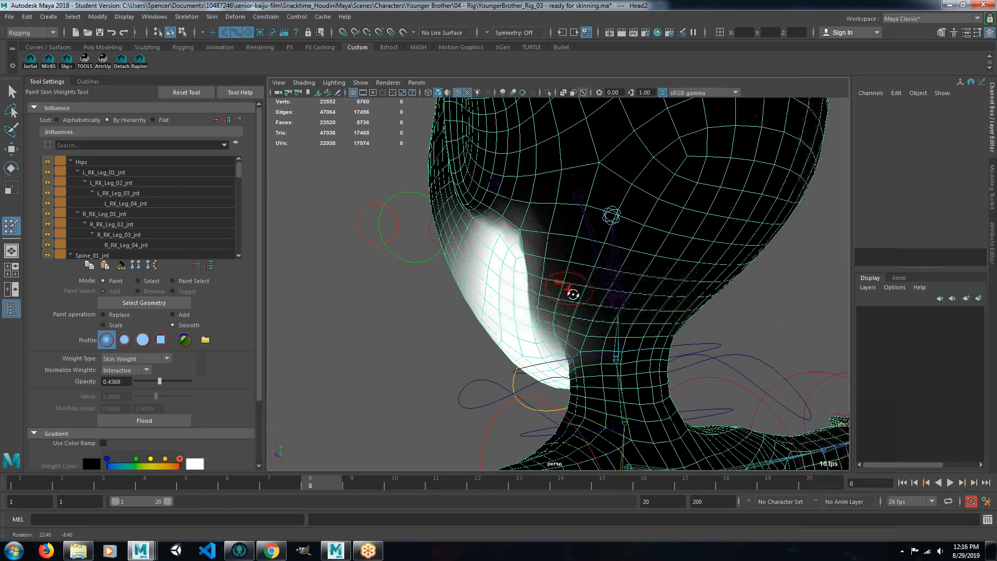
scroll(125, 241, down, 8)
scroll(130, 248, down, 10)
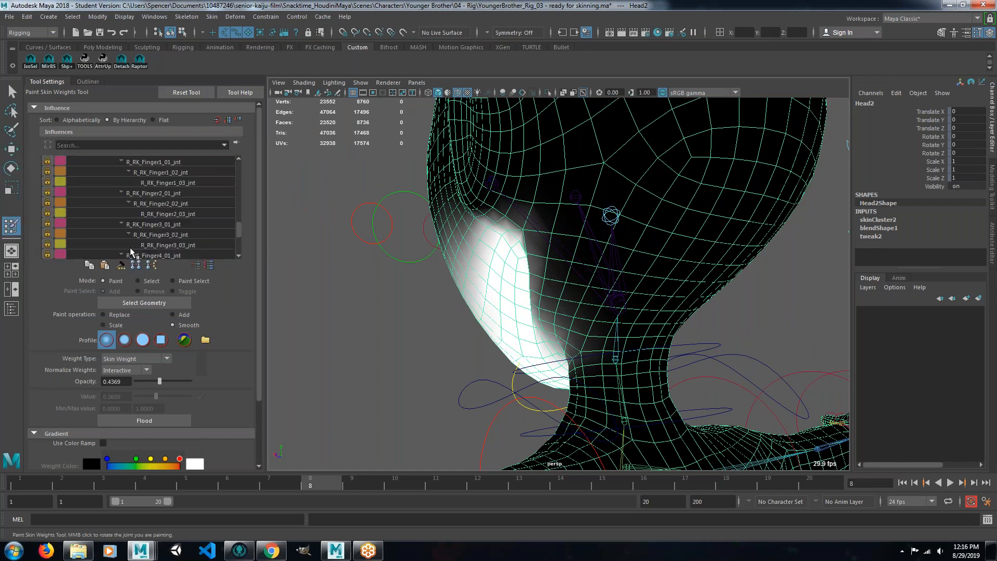
scroll(130, 252, down, 3)
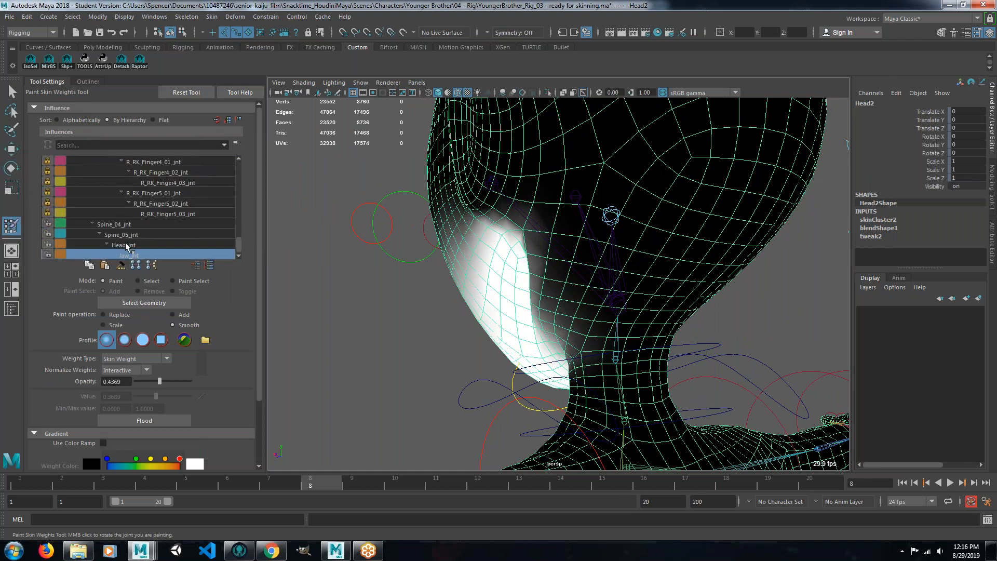
click(127, 248)
alt+drag(535, 275, 517, 265)
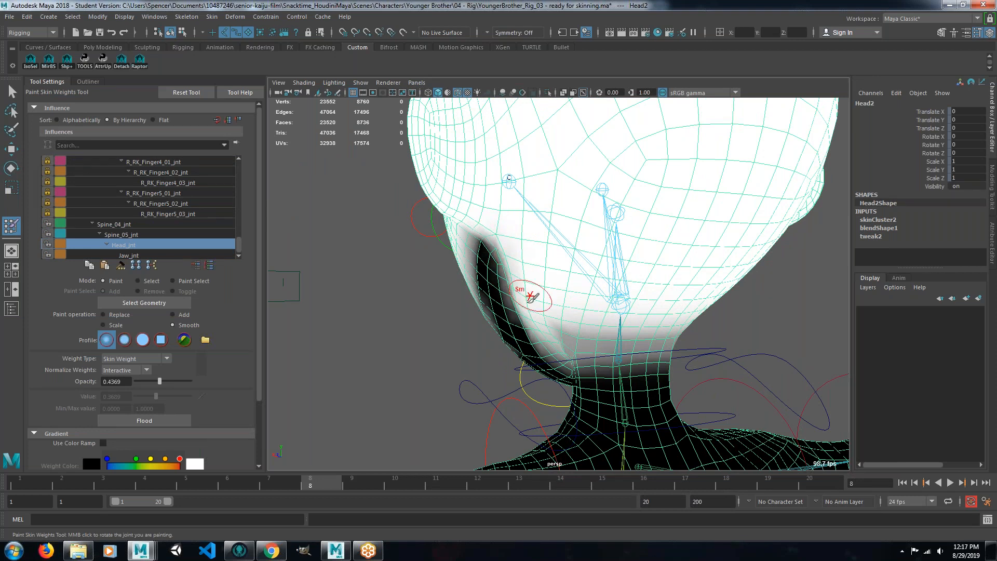
mouse_move(478, 323)
alt+mouse_down()
mouse_move(525, 338)
mouse_move(594, 196)
alt+mouse_up()
mouse_move(569, 231)
mouse_down()
mouse_move(571, 272)
mouse_move(543, 271)
mouse_move(539, 325)
mouse_move(514, 335)
mouse_move(526, 353)
mouse_move(544, 282)
mouse_move(552, 298)
mouse_up()
mouse_move(575, 254)
mouse_down()
mouse_move(572, 228)
mouse_move(558, 252)
mouse_move(585, 252)
mouse_up()
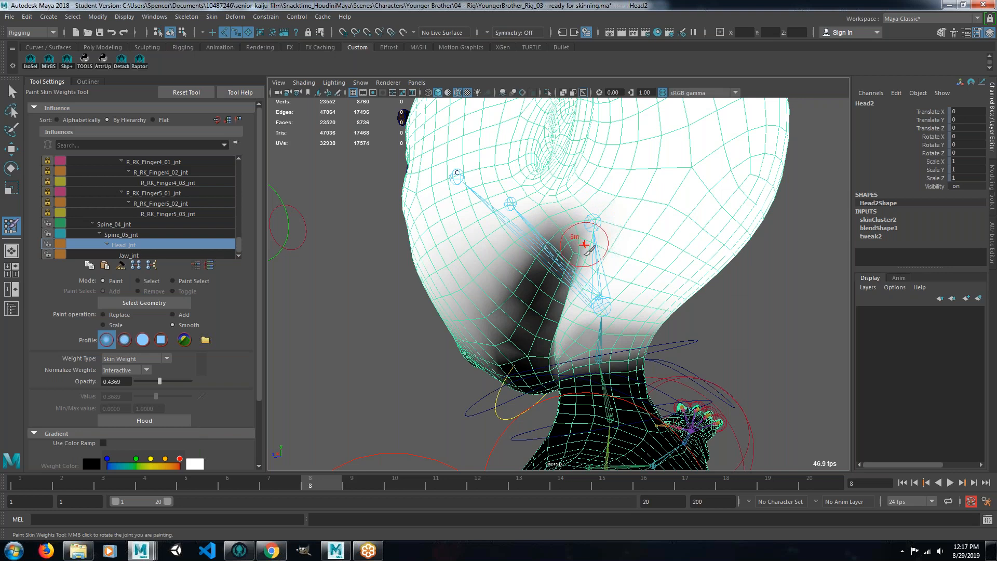
Smooth the Head_jnt weights further across the cheek and back of the jaw.
alt+drag(615, 329, 682, 316)
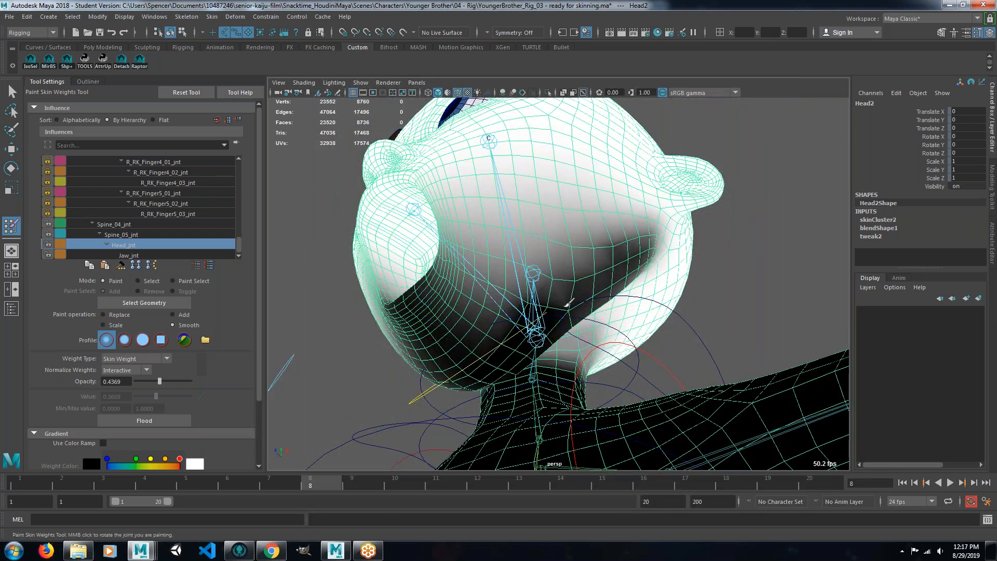
alt+drag(646, 300, 641, 364)
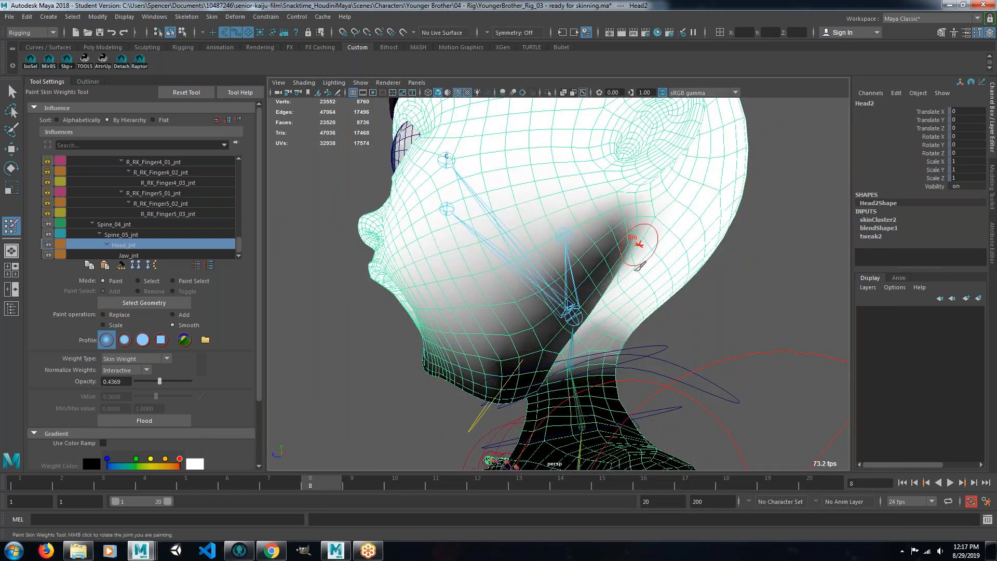
mouse_move(639, 296)
alt+mouse_down()
mouse_move(533, 338)
mouse_move(507, 302)
alt+mouse_up()
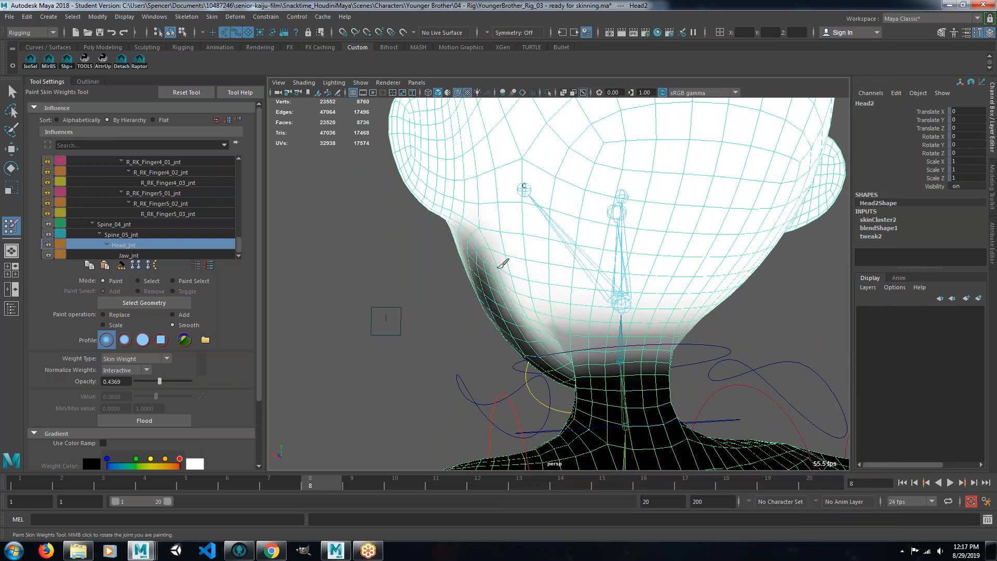
mouse_move(527, 303)
alt+mouse_down()
mouse_move(472, 334)
mouse_move(509, 306)
mouse_move(438, 310)
mouse_move(447, 306)
alt+mouse_up()
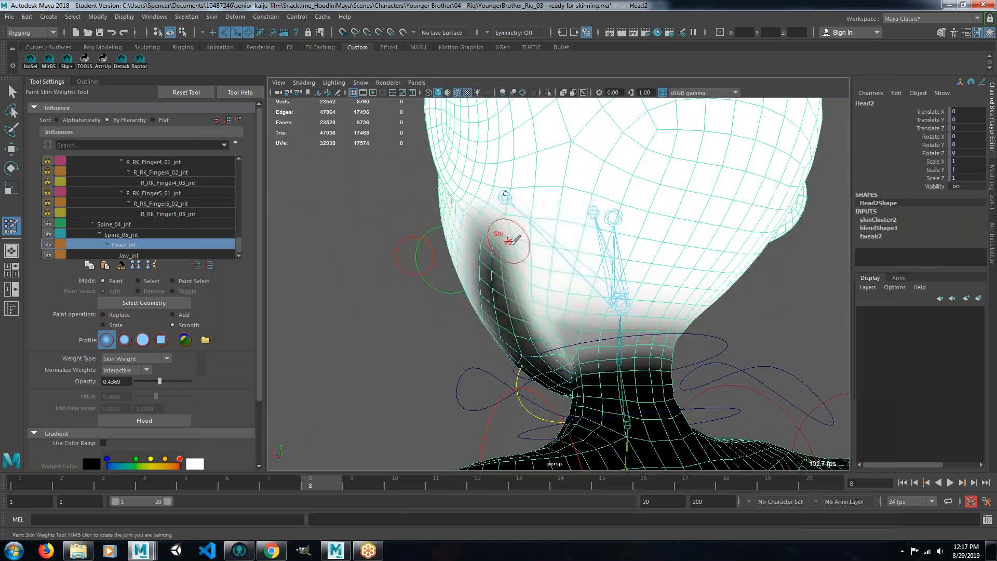
mouse_move(592, 364)
alt+mouse_down()
mouse_move(623, 374)
mouse_move(641, 363)
mouse_move(597, 355)
alt+mouse_up()
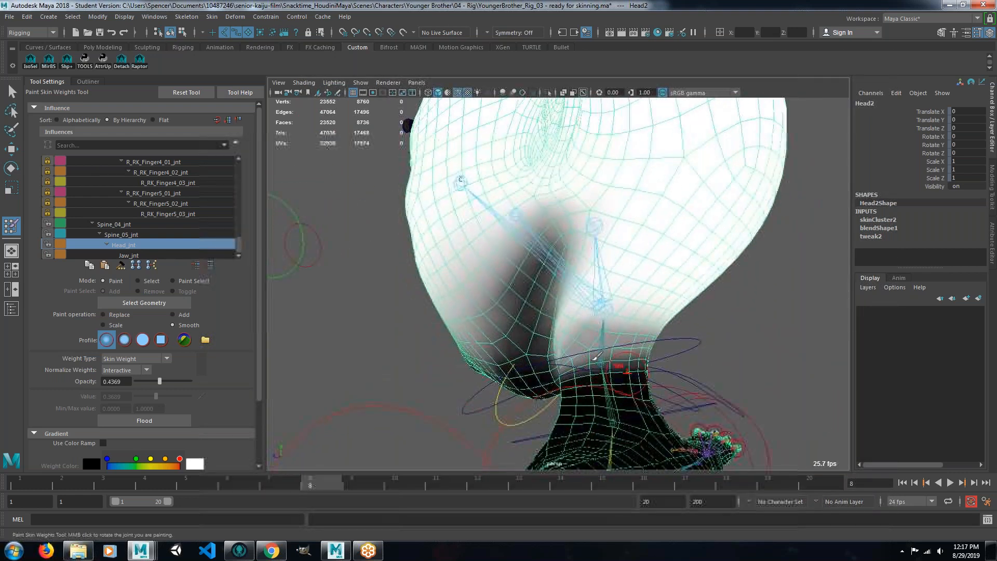
Add Jaw_jnt weight along the back of the jaw using opacity 0.1553 and value 0.2233.
click(129, 256)
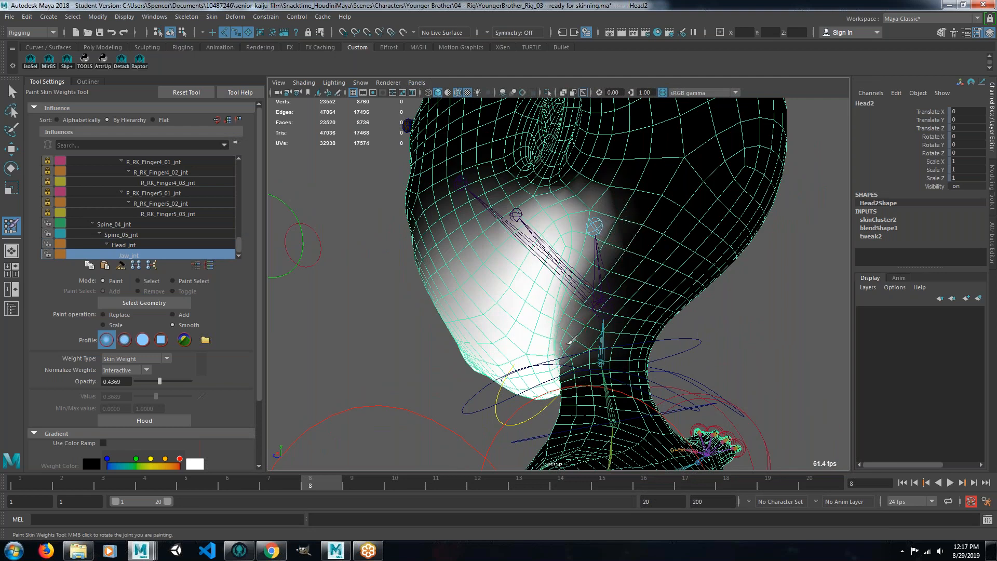
click(172, 314)
mouse_move(159, 382)
mouse_down()
mouse_move(145, 385)
mouse_move(147, 399)
mouse_up()
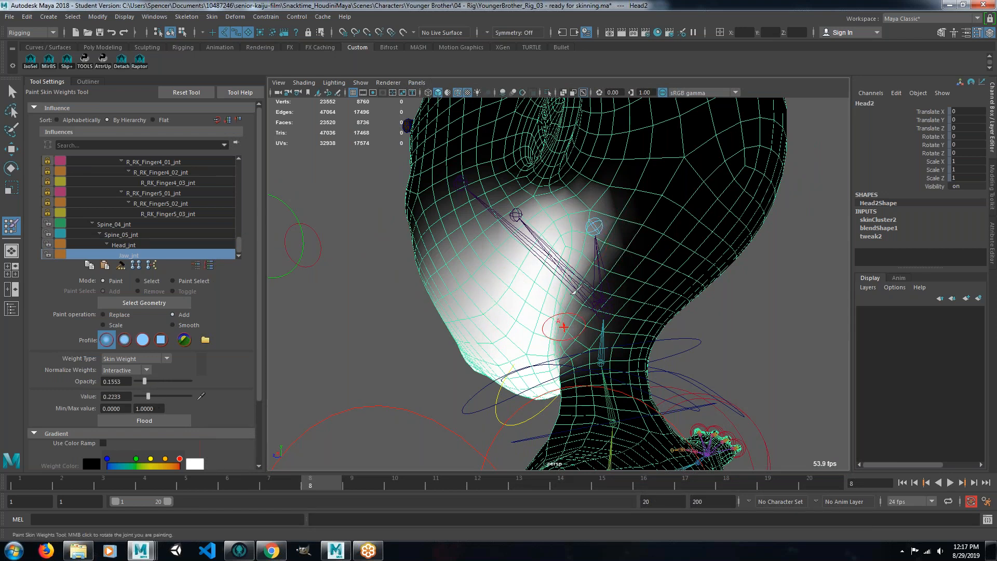
mouse_move(564, 358)
alt+mouse_down()
mouse_move(546, 382)
mouse_move(574, 330)
alt+mouse_up()
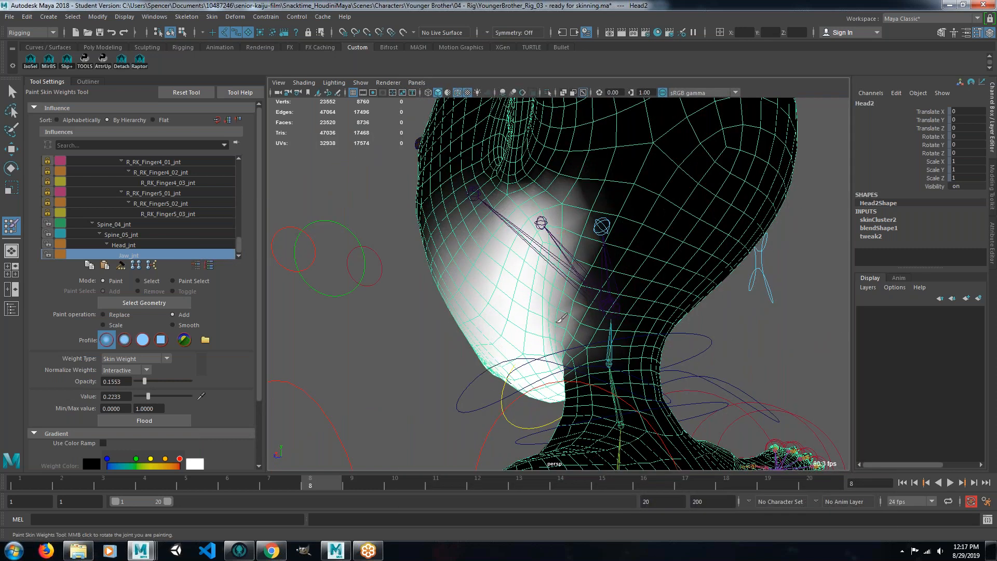
alt+drag(557, 337, 592, 340)
Go to frame 5 and flood the Head_jnt weights with Smooth at opacity 0.6602.
drag(288, 489, 202, 428)
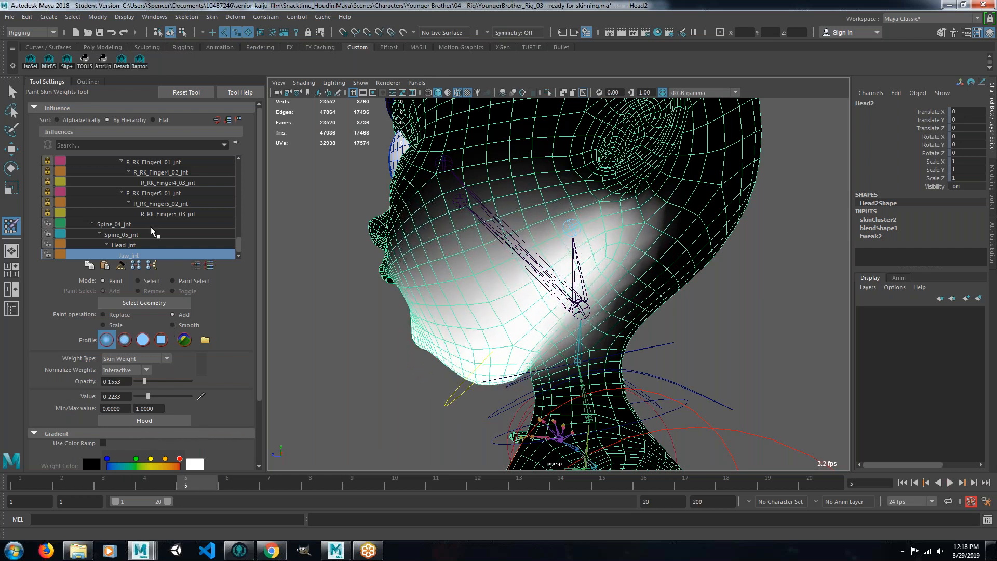
click(134, 246)
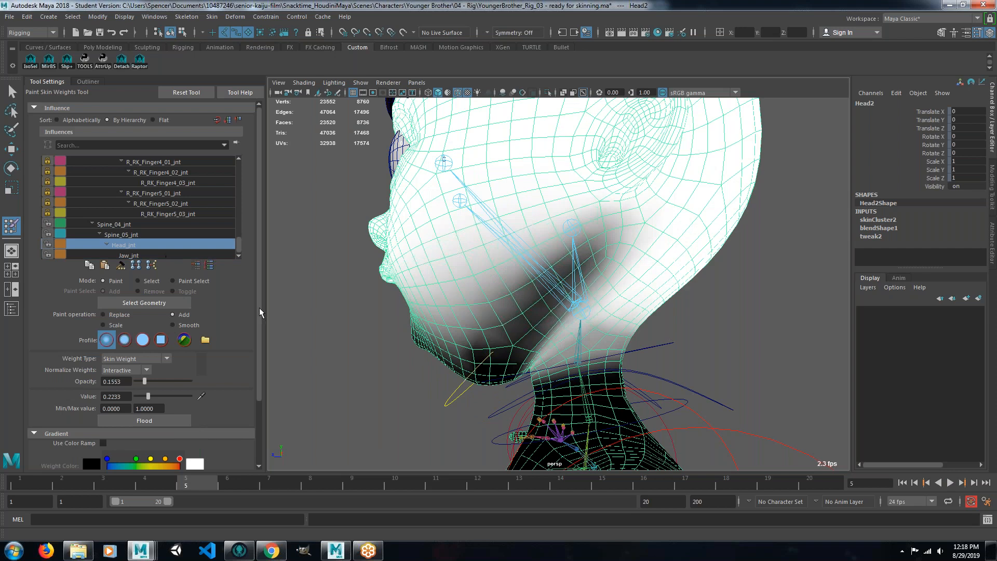
click(172, 325)
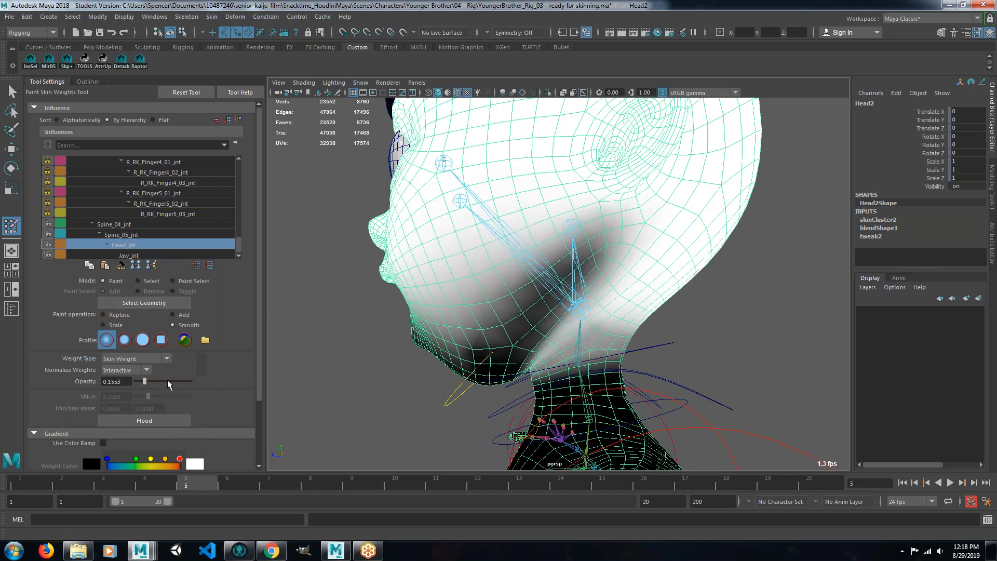
click(153, 422)
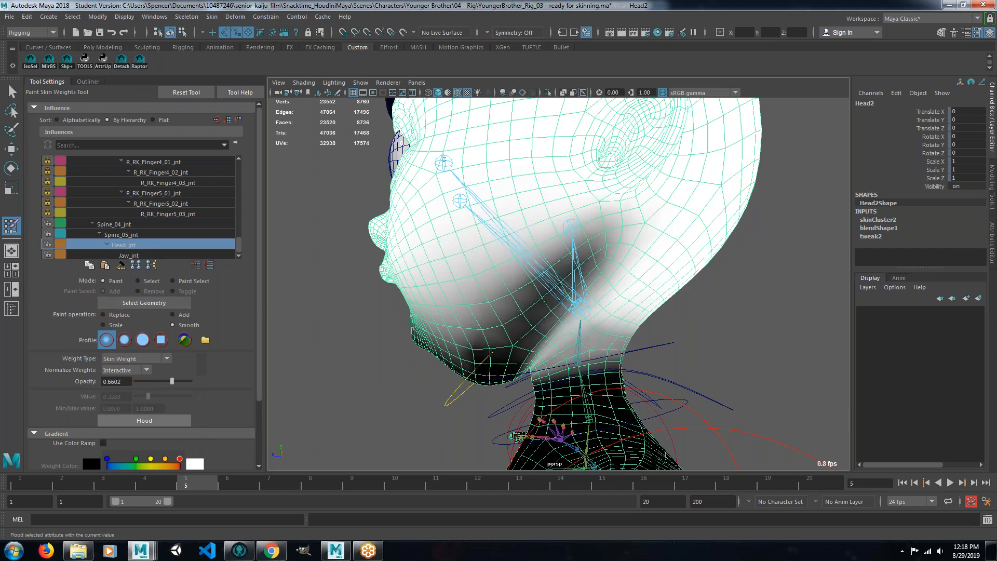
alt+drag(451, 349, 442, 383)
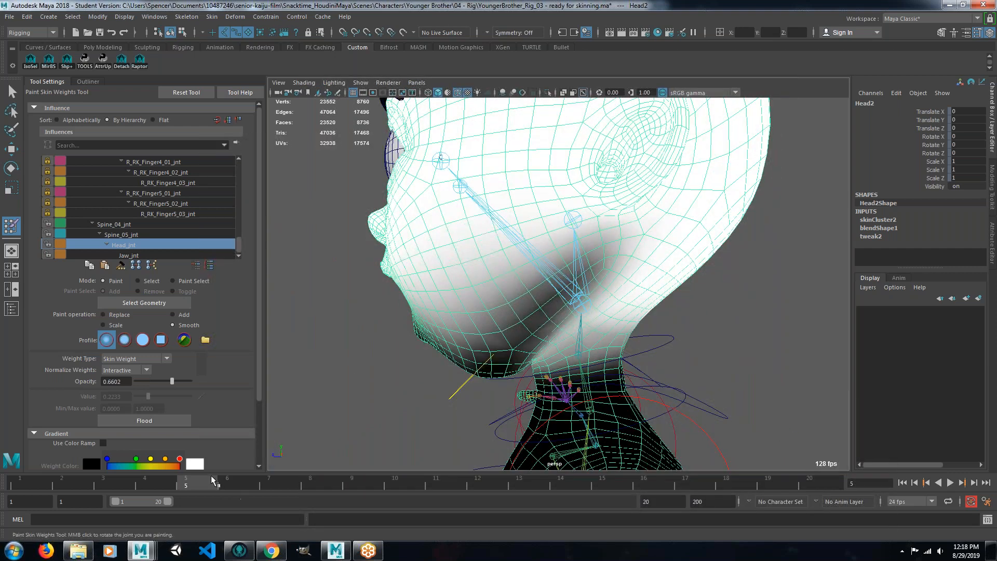
Play back the jaw animation, then leave weight painting and examine the open mouth from the front.
key(alt+v)
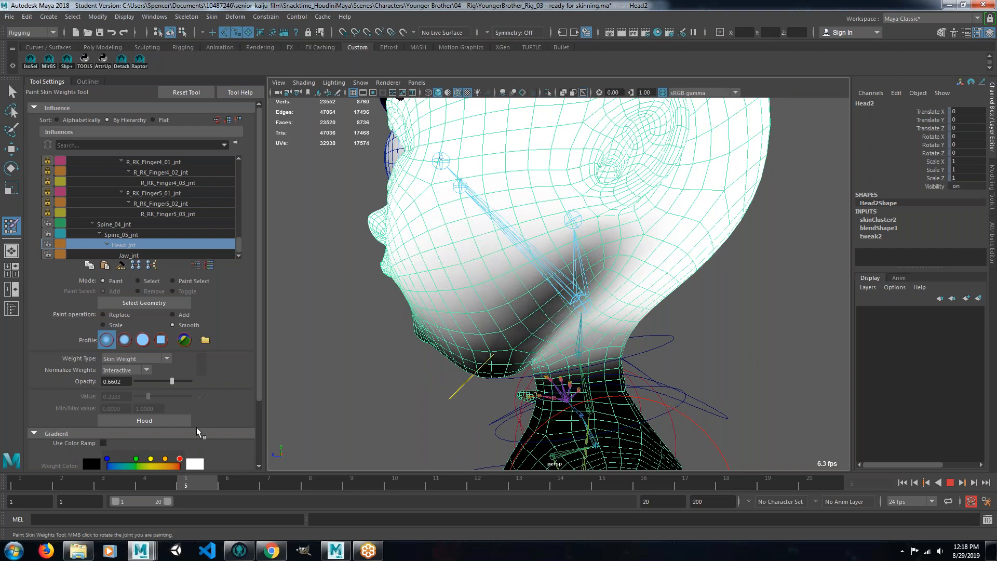
key(Escape)
alt+drag(440, 335, 521, 340)
alt+right_drag(522, 340, 449, 349)
alt+drag(450, 349, 505, 356)
alt+right_drag(505, 356, 601, 363)
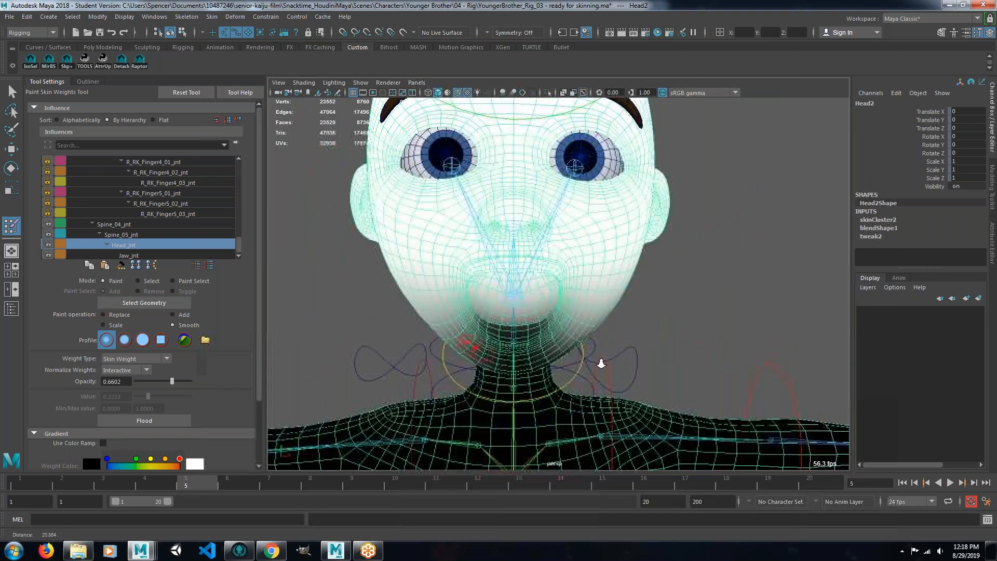
key(q)
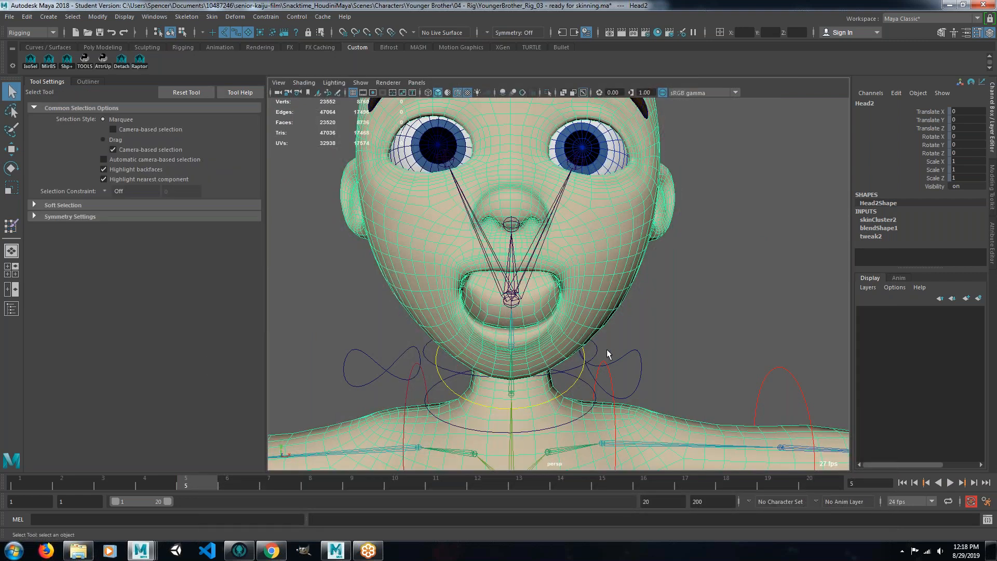
mouse_move(604, 350)
alt+mouse_down()
mouse_move(552, 349)
mouse_move(603, 351)
alt+mouse_up()
alt+right_drag(568, 308, 587, 331)
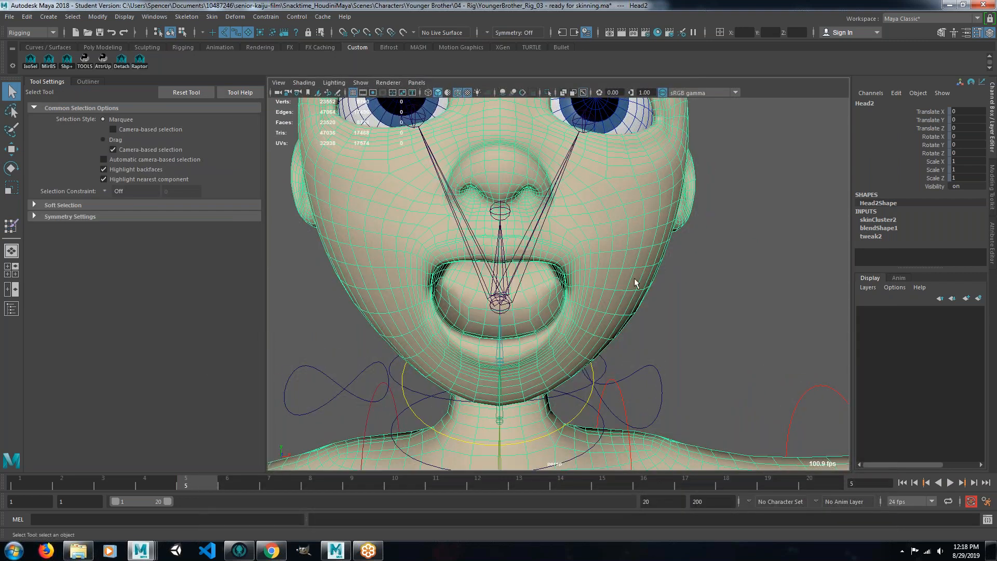
Restart the Paint Skin Weights tool on Head2 and choose the Jaw_jnt influence.
right_drag(587, 249, 545, 238)
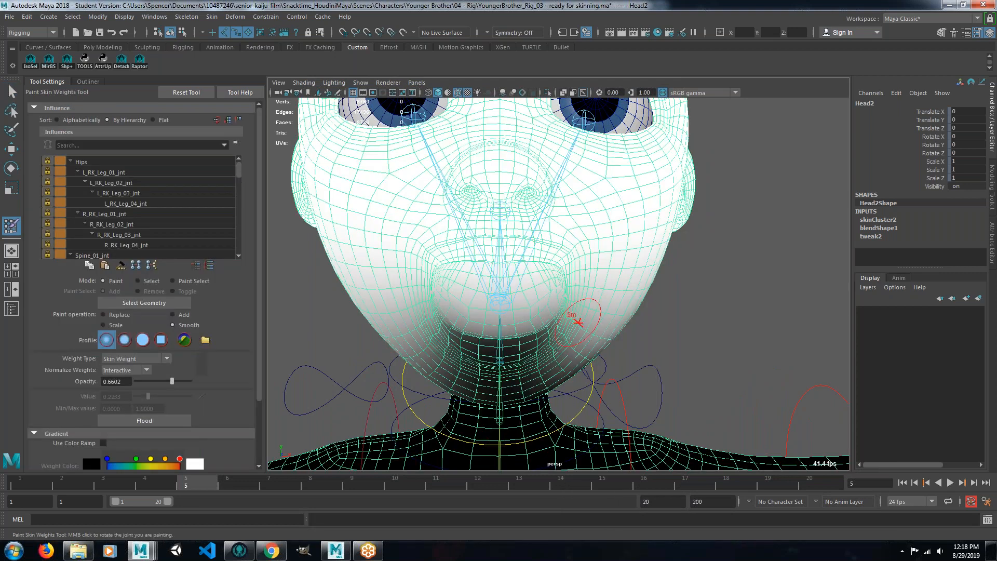
alt+drag(578, 323, 556, 318)
drag(240, 168, 226, 220)
scroll(222, 241, down, 5)
click(133, 253)
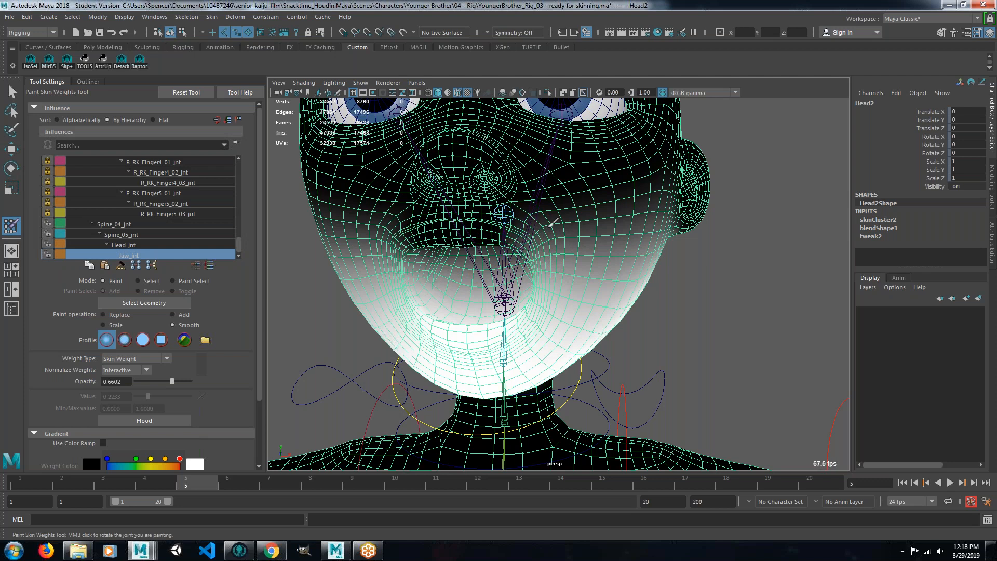
Add Jaw_jnt weight over the character's left cheek and beside the mouth using opacity 0.2330 and value 0.0680.
click(172, 316)
drag(171, 382, 139, 396)
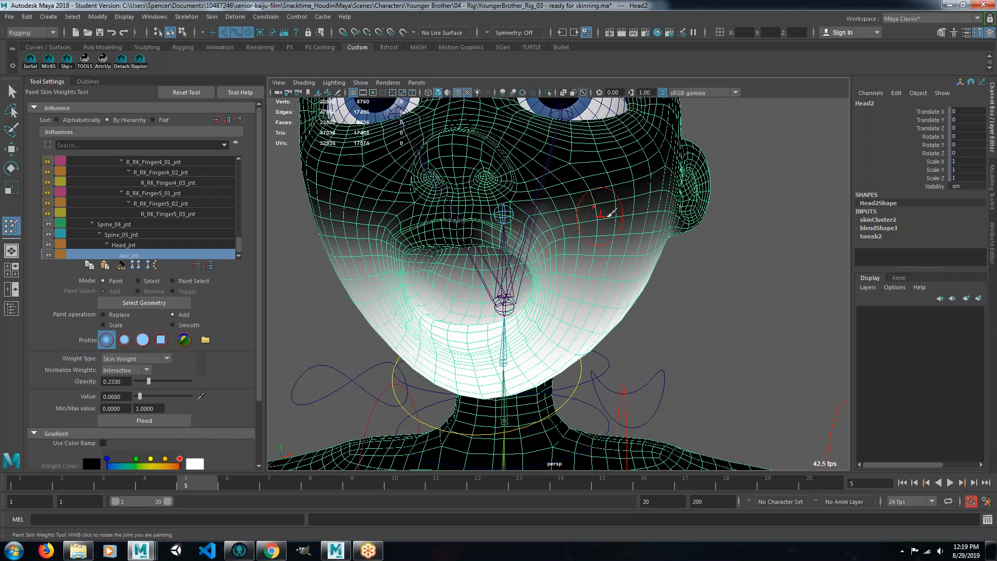
mouse_move(627, 212)
mouse_down()
mouse_move(590, 204)
mouse_move(599, 194)
mouse_move(553, 225)
mouse_up()
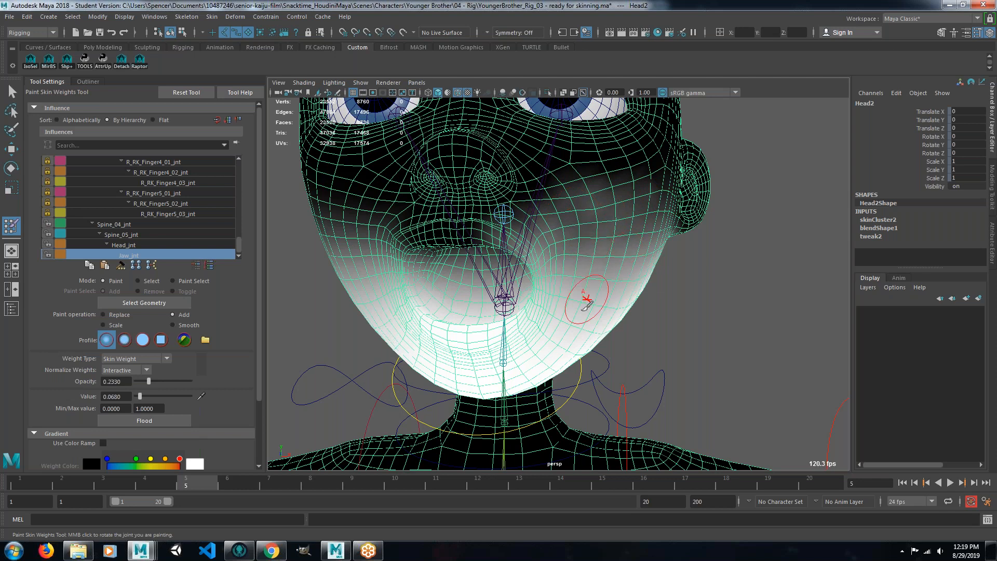
mouse_move(585, 322)
alt+mouse_down()
mouse_move(534, 349)
mouse_move(483, 345)
mouse_move(517, 296)
alt+mouse_up()
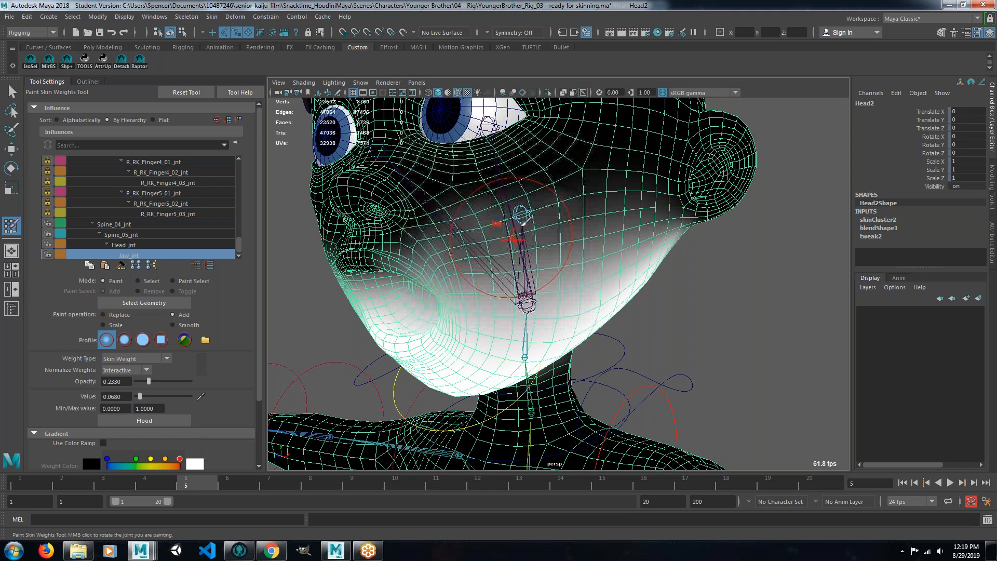
middle_click(510, 218)
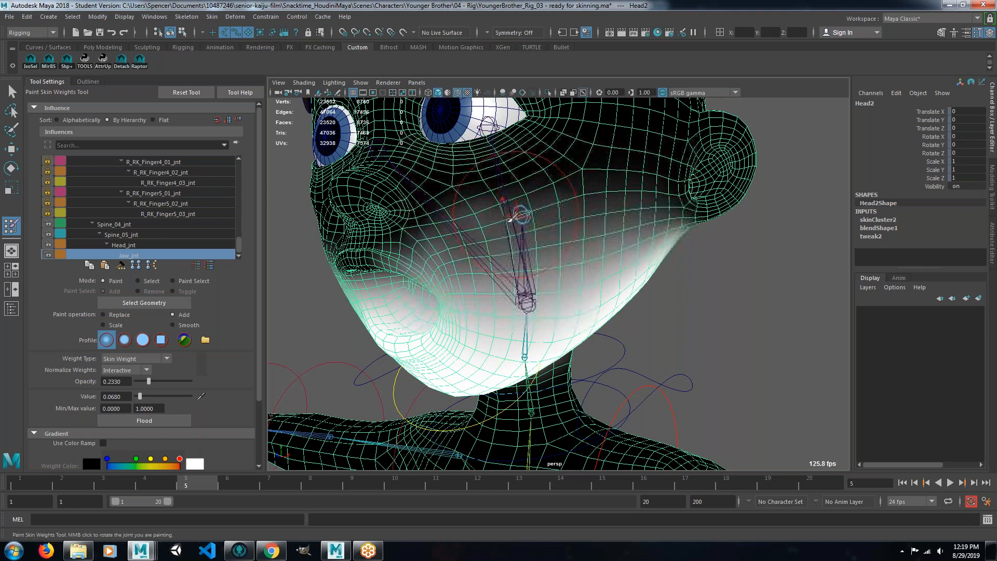
mouse_move(488, 242)
mouse_down()
mouse_move(456, 260)
mouse_move(415, 260)
mouse_move(431, 275)
mouse_up()
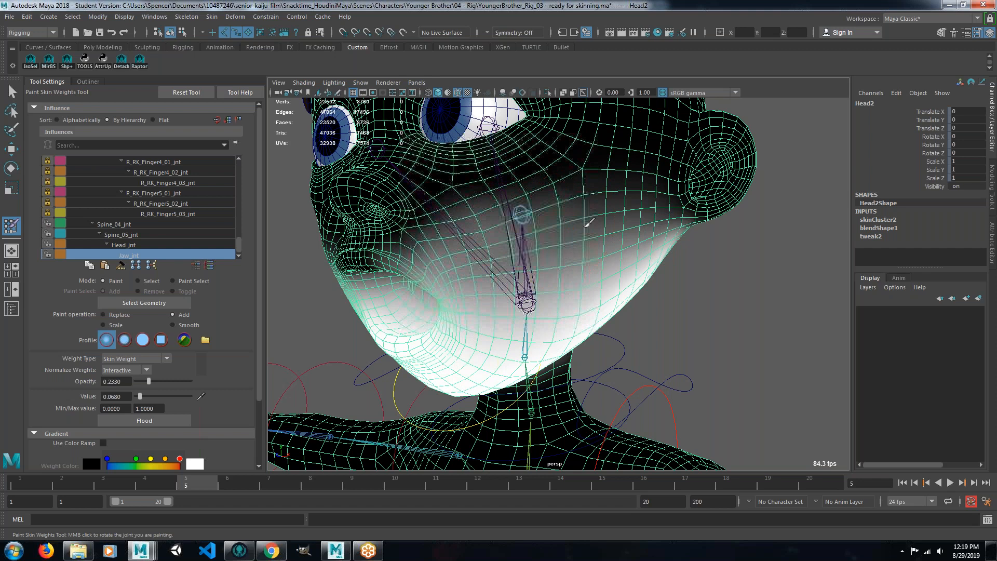
middle_click(510, 240)
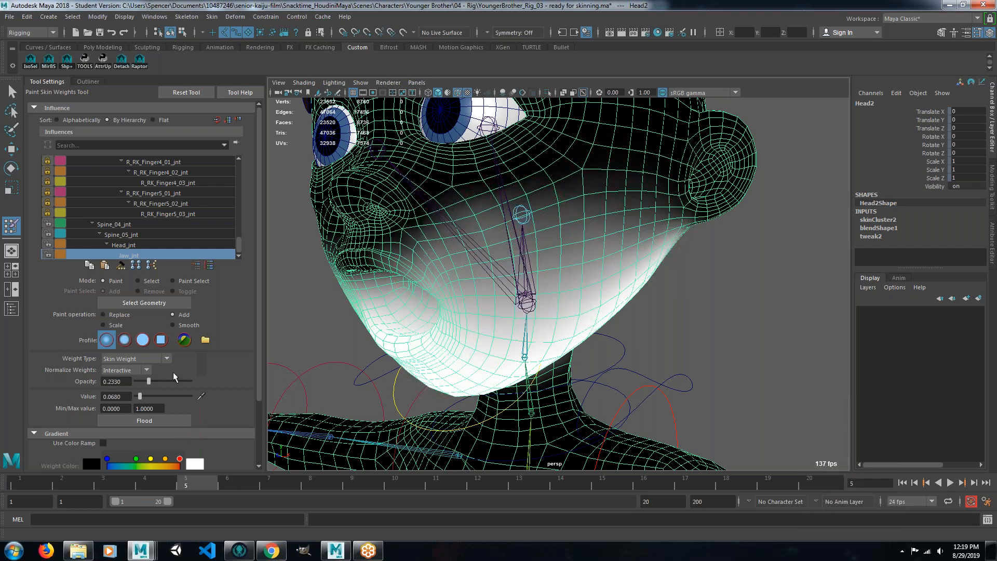
Try adding Jaw_jnt weight beside the mouth with opacity and value at 1.0000, and undo the stroke.
drag(150, 381, 192, 381)
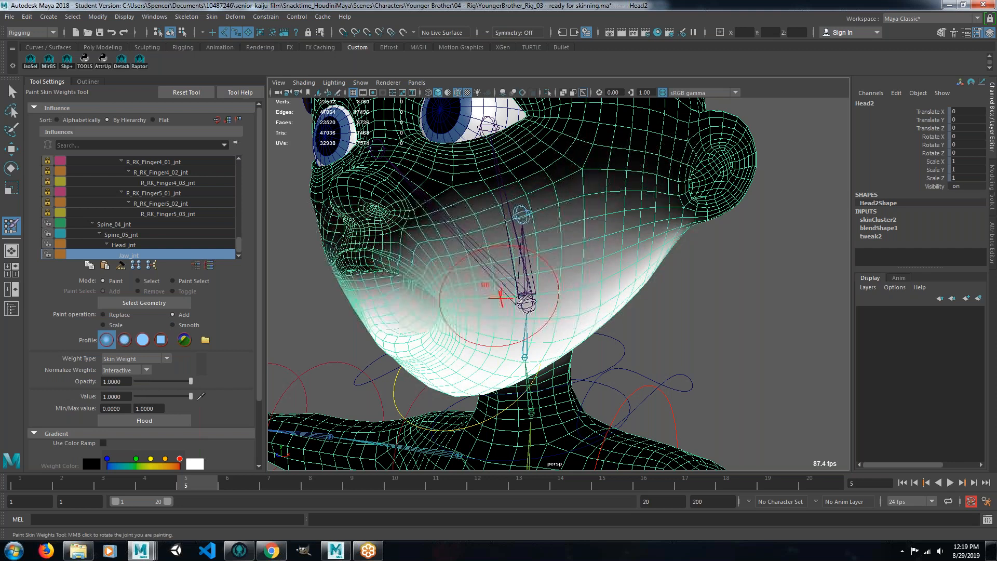
alt+drag(516, 315, 597, 318)
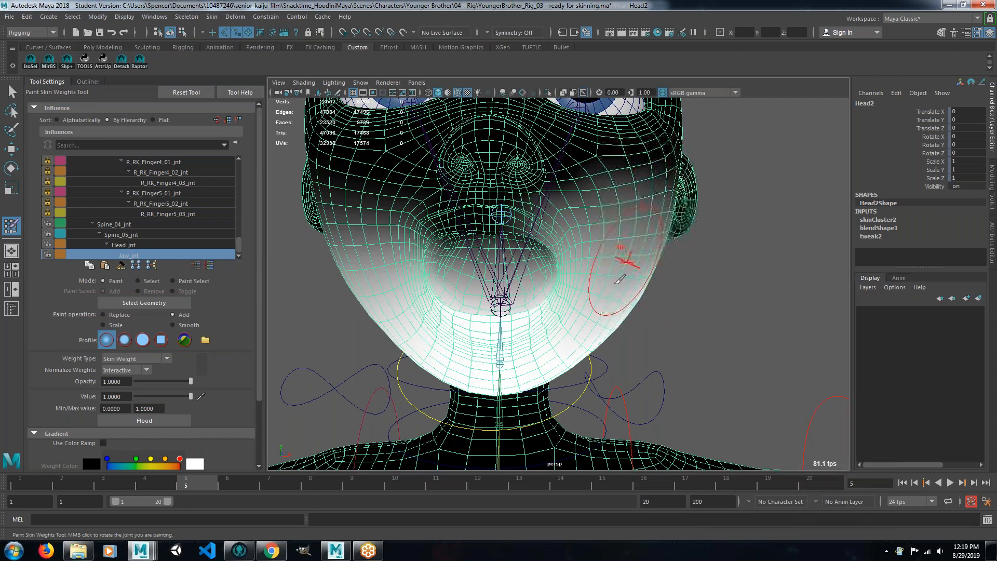
alt+drag(568, 296, 614, 303)
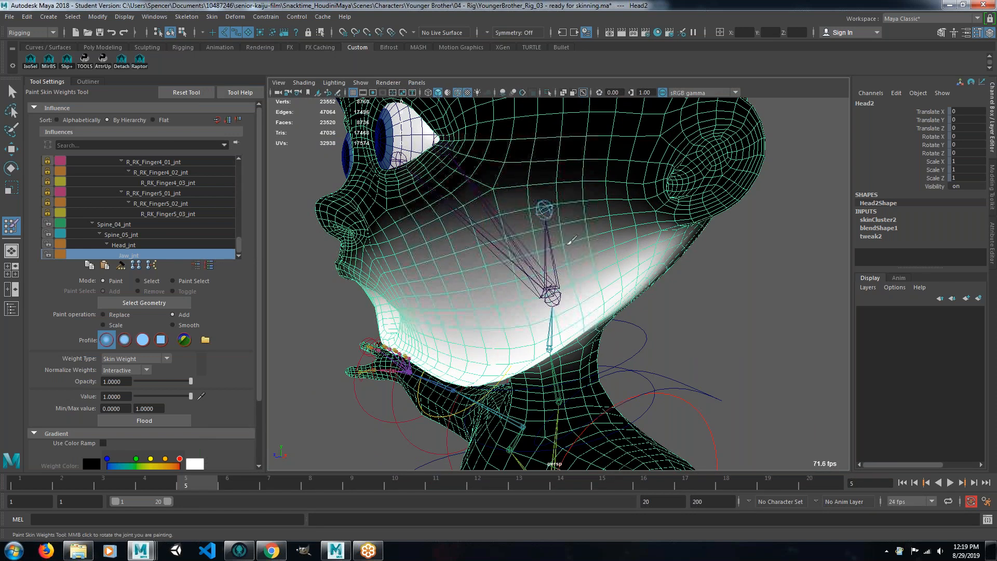
alt+drag(441, 330, 528, 314)
alt+right_drag(528, 314, 528, 322)
mouse_move(527, 322)
alt+mouse_down()
mouse_move(574, 312)
mouse_move(516, 334)
mouse_move(500, 327)
mouse_move(565, 317)
mouse_move(519, 332)
alt+mouse_up()
alt+right_drag(519, 332, 587, 336)
alt+drag(588, 336, 571, 293)
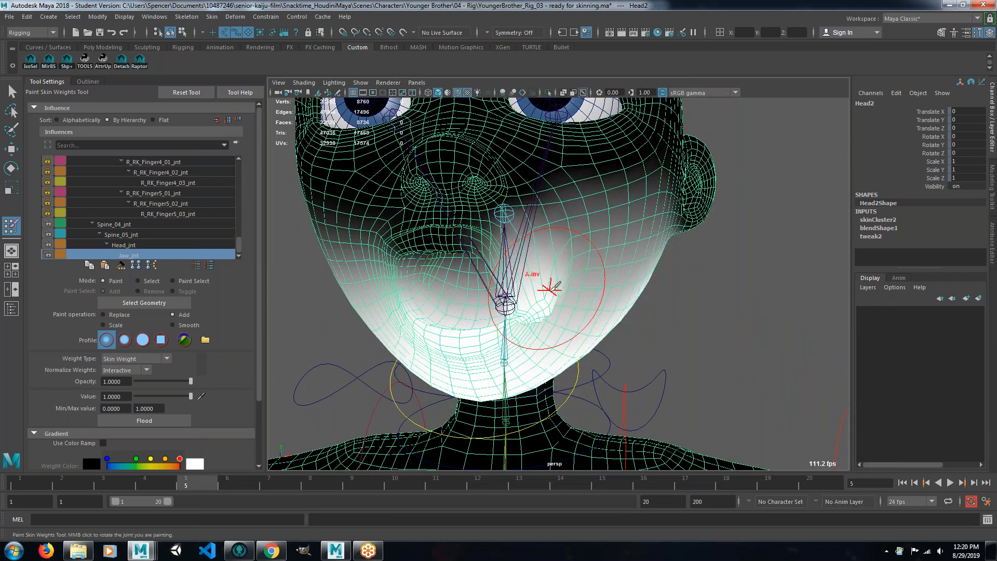
key(ctrl+z)
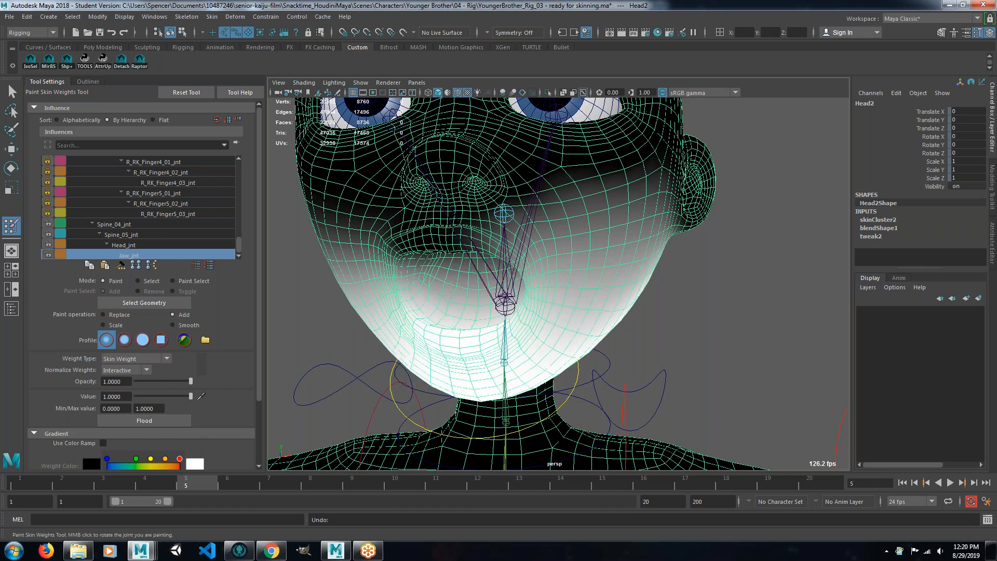
Add Jaw_jnt weight around the corners of the mouth using opacity 0.1650 and value 0.0485.
click(138, 396)
click(146, 381)
mouse_move(508, 332)
alt+mouse_down()
mouse_move(530, 363)
mouse_move(572, 369)
mouse_move(583, 338)
mouse_move(626, 316)
mouse_move(621, 251)
alt+mouse_up()
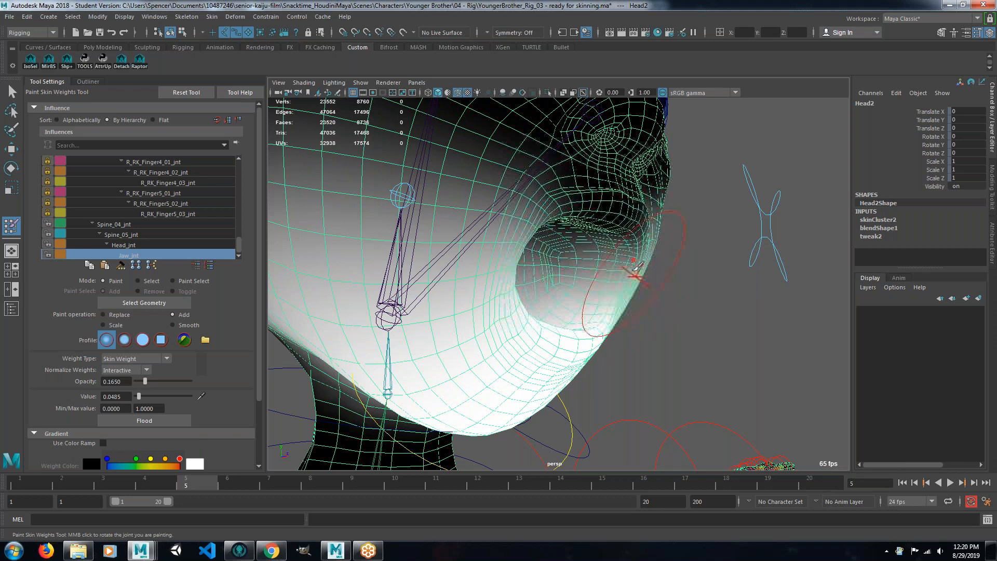
alt+drag(675, 314, 535, 249)
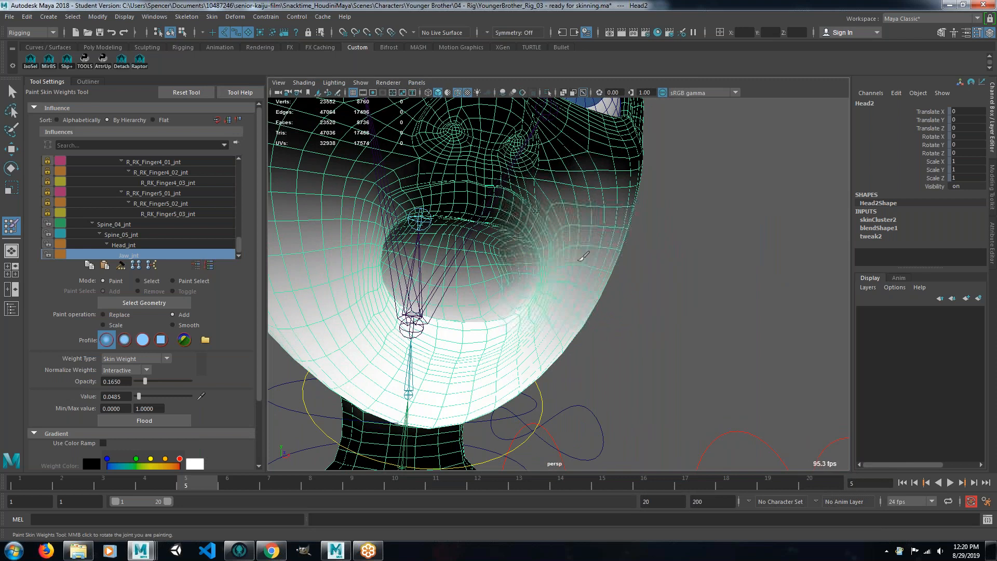
alt+drag(691, 307, 685, 343)
alt+right_drag(654, 343, 599, 342)
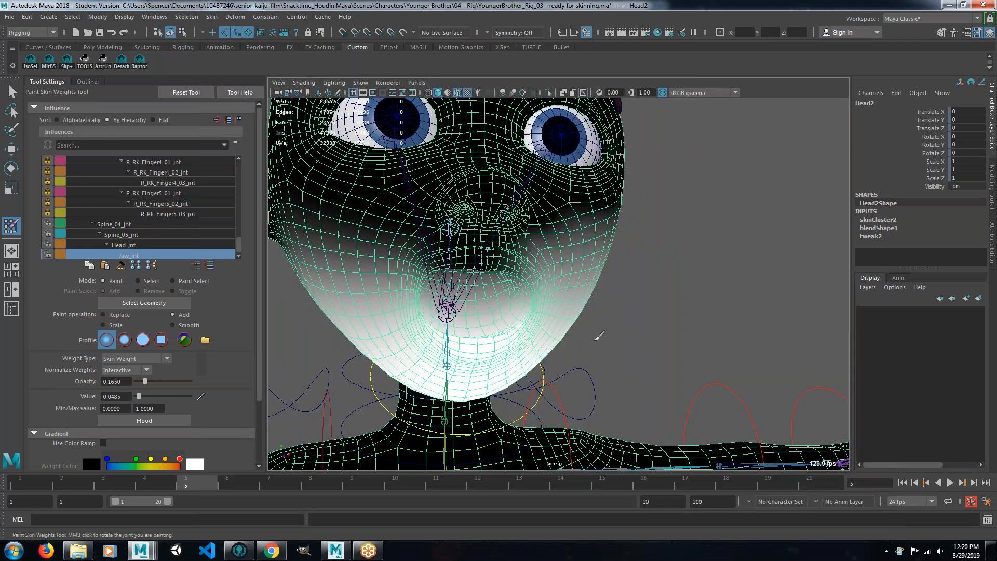
Leave weight painting and examine the shaded open mouth and cheek from the side.
key(q)
mouse_move(623, 345)
alt+mouse_down()
mouse_move(590, 356)
mouse_move(525, 355)
mouse_move(663, 356)
mouse_move(572, 349)
mouse_move(528, 316)
alt+mouse_up()
alt+right_drag(527, 313, 618, 357)
alt+drag(561, 359, 493, 326)
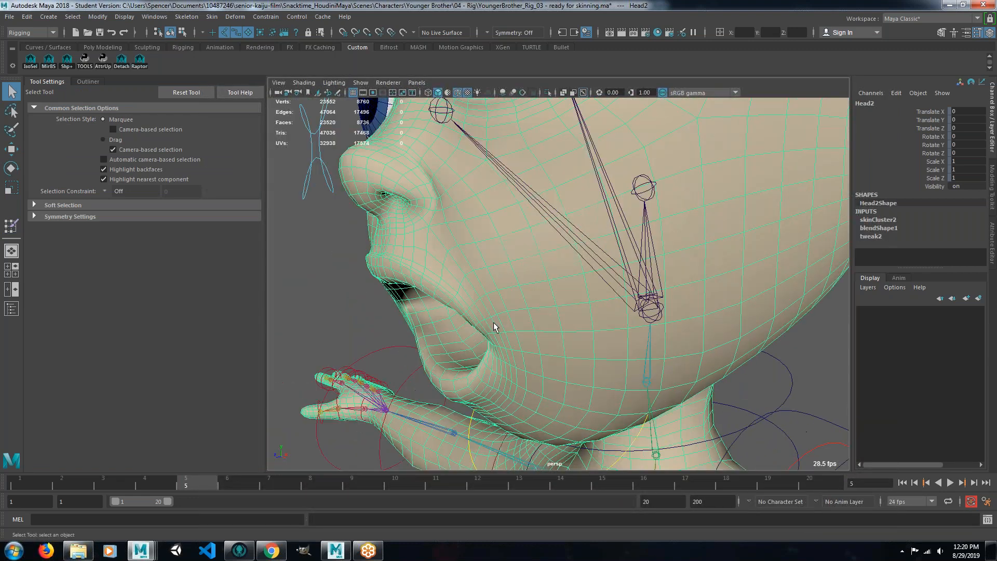
Restart Paint Skin Weights on Head2 and flood the Jaw_jnt weights repeatedly with Smooth at opacity 0.1650.
right_drag(505, 257, 469, 256)
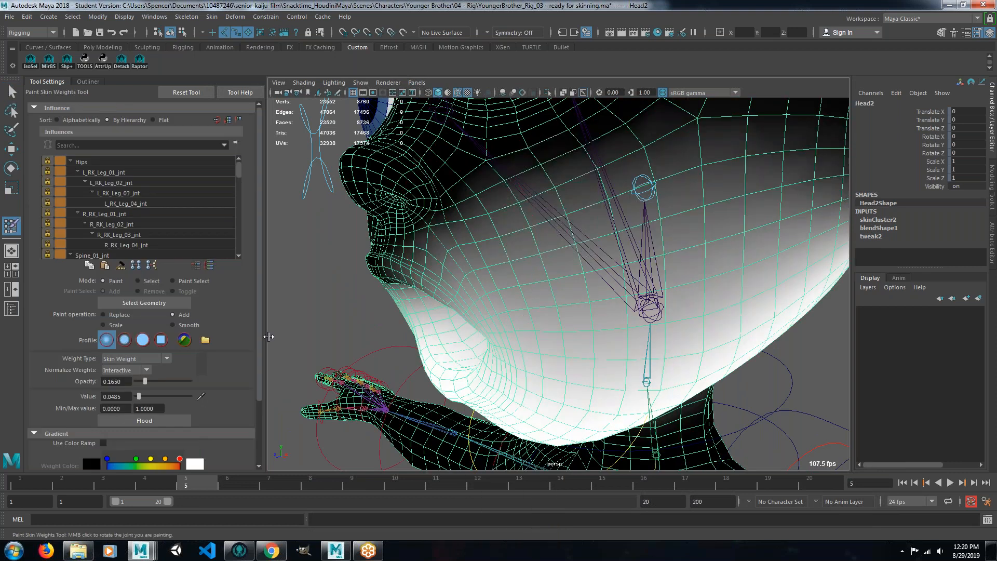
scroll(140, 244, down, 15)
click(134, 255)
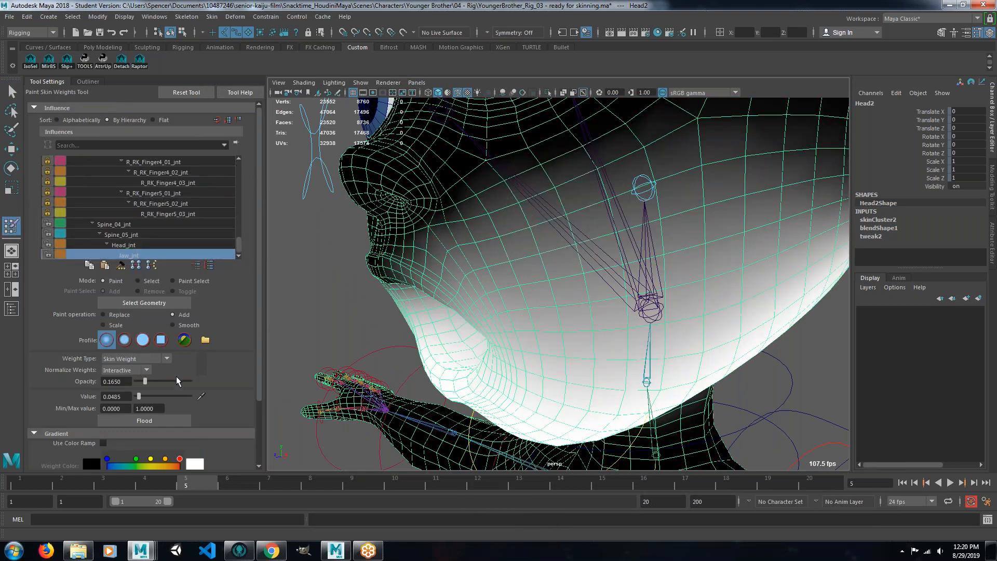
click(173, 325)
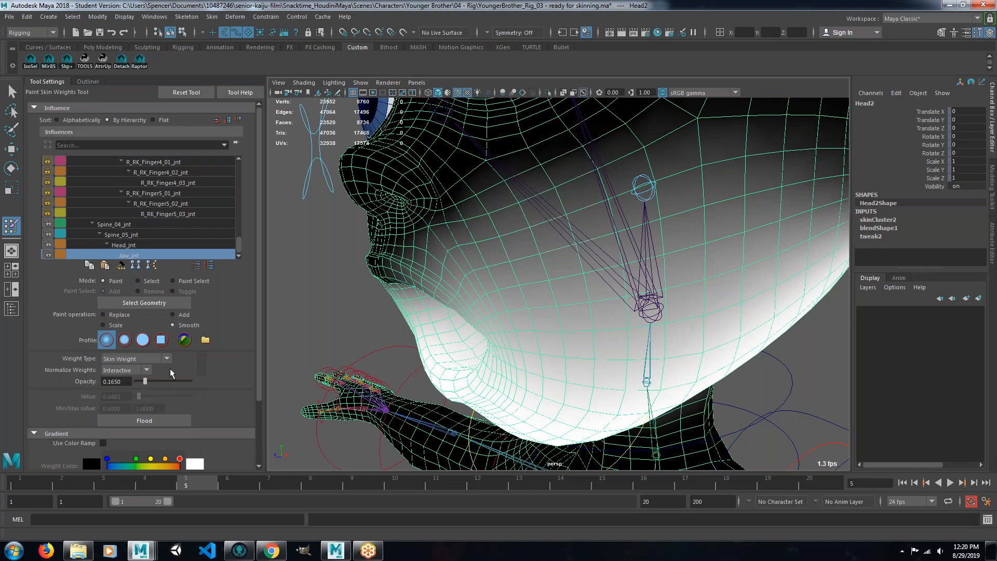
scroll(147, 422, down, 2)
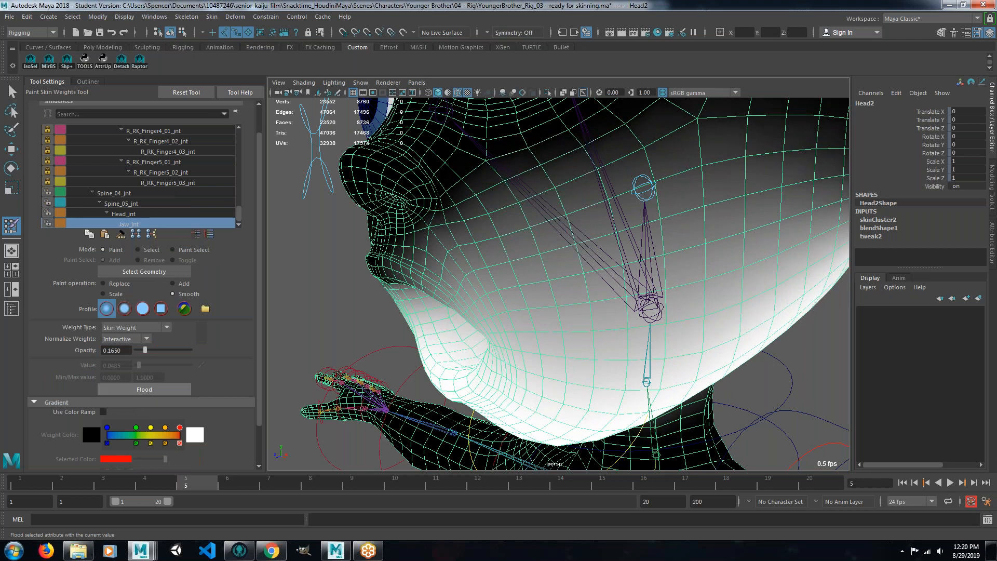
click(144, 389)
click(144, 389)
click(144, 389)
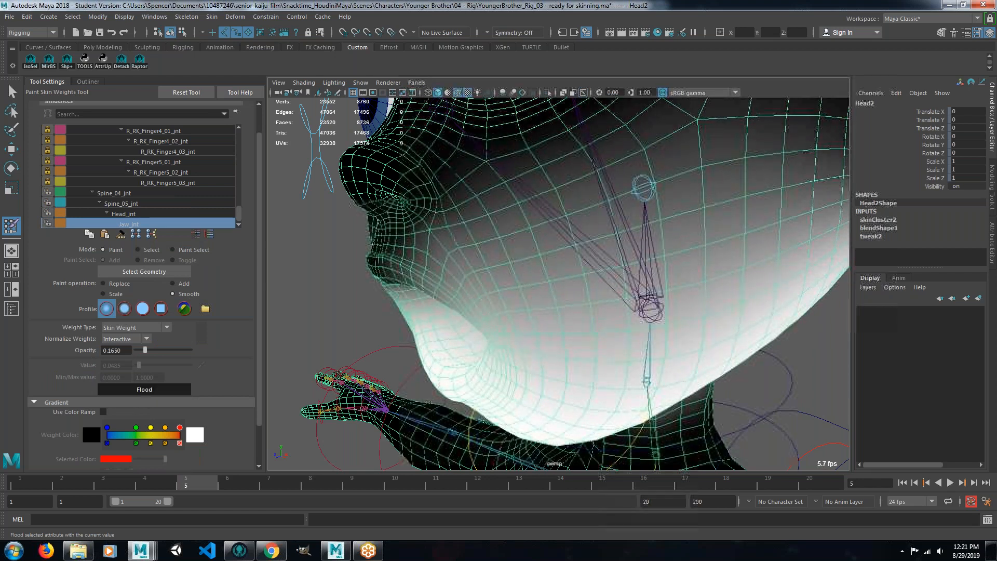
click(144, 390)
alt+drag(423, 314, 450, 345)
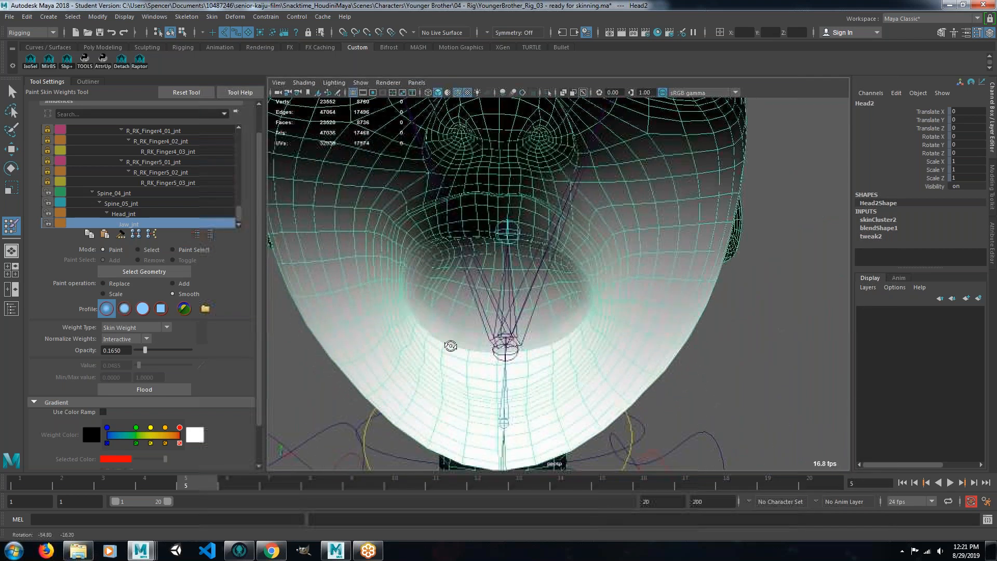
click(163, 390)
click(163, 390)
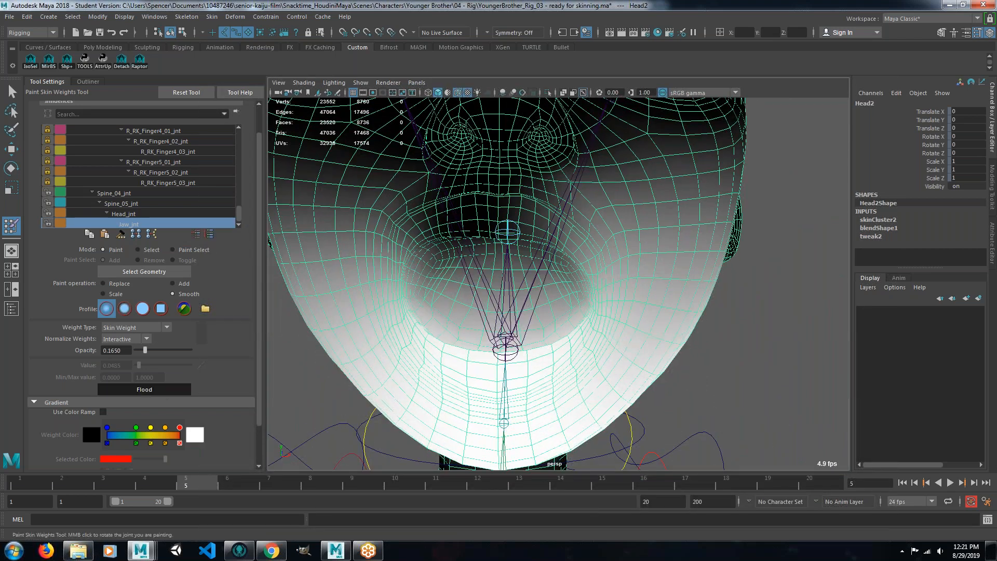
Scrub and play back the jaw animation, examining the smoothed deformation from the side and at a three-quarter angle.
alt+drag(529, 333, 422, 347)
alt+right_drag(423, 346, 332, 353)
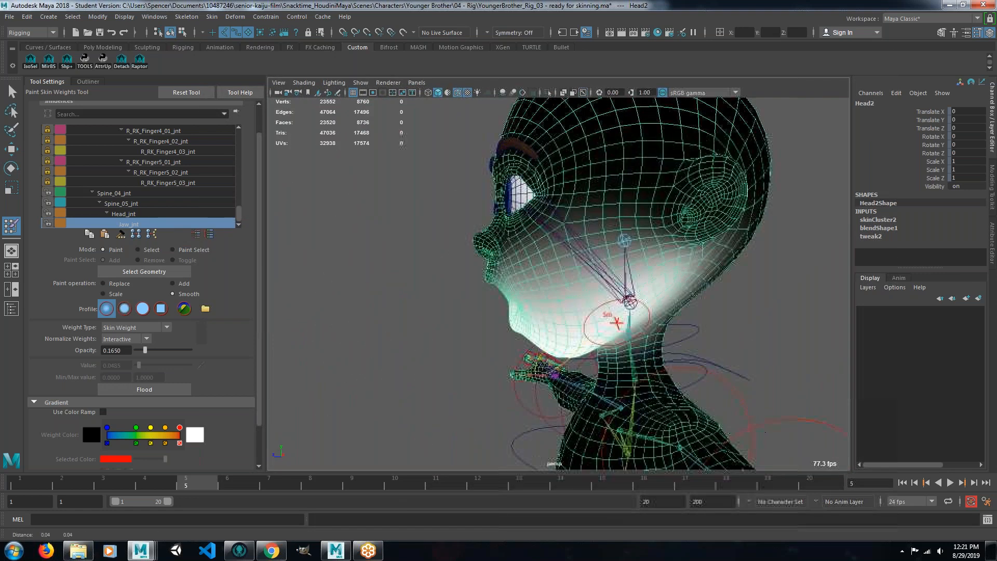
alt+middle_drag(609, 313, 571, 337)
click(237, 483)
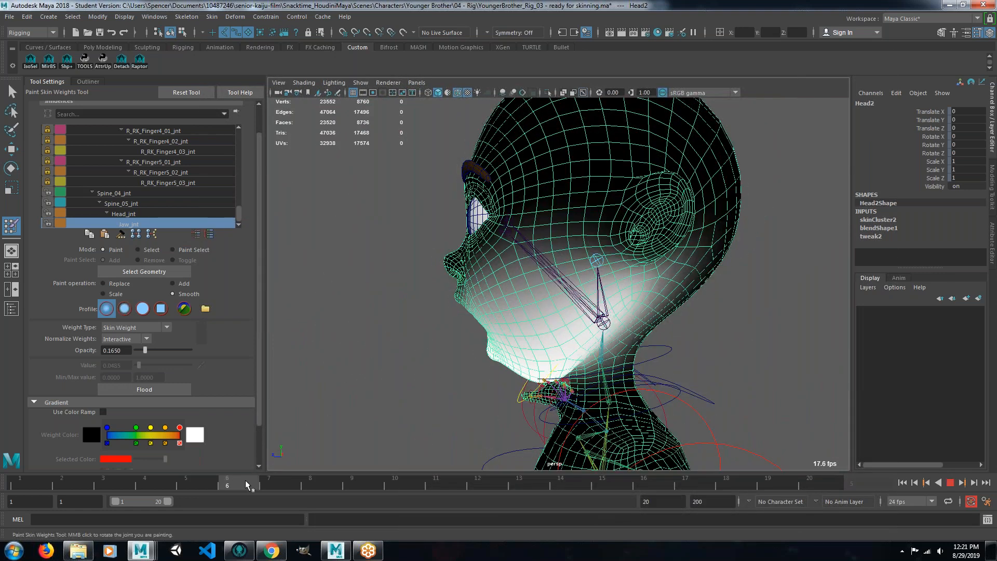
drag(229, 484, 88, 488)
mouse_move(32, 485)
mouse_down()
mouse_move(270, 484)
mouse_move(21, 482)
mouse_move(89, 467)
mouse_move(311, 475)
mouse_move(156, 475)
mouse_move(230, 459)
mouse_up()
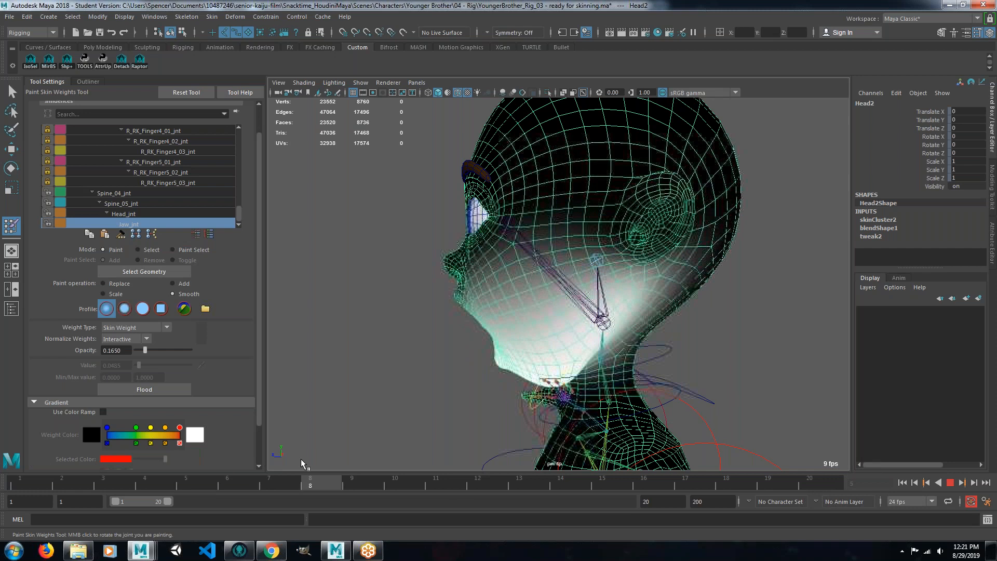
click(69, 485)
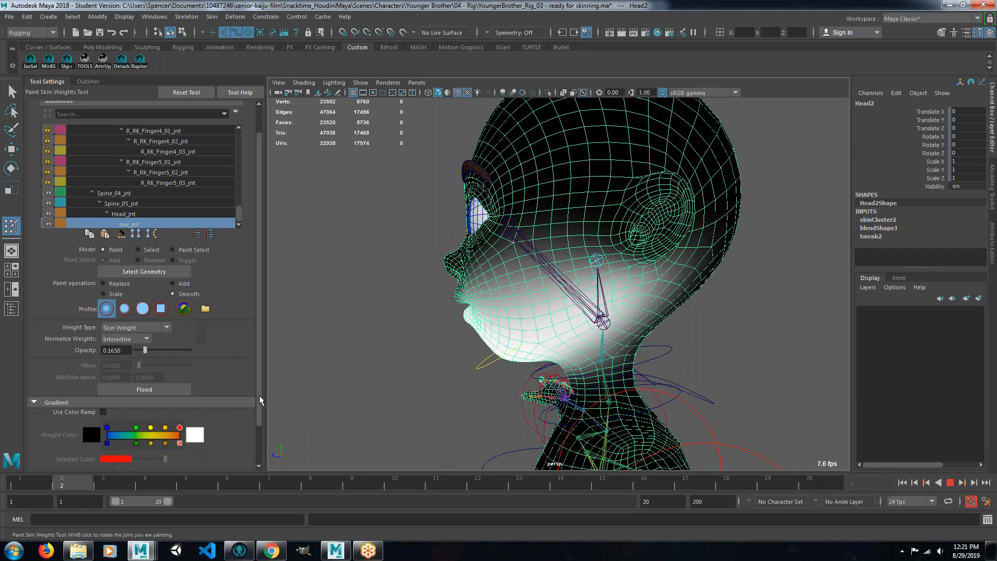
key(alt+v)
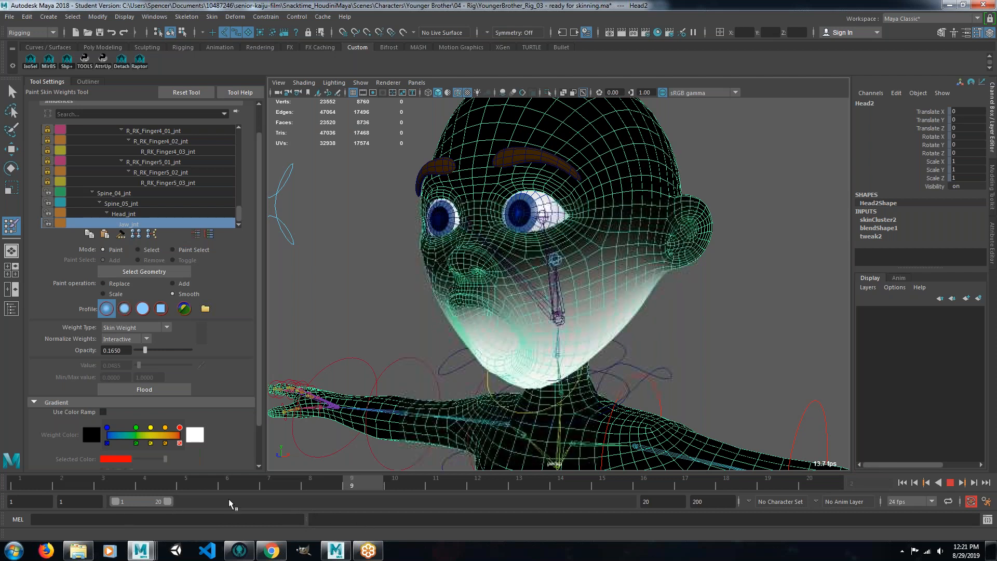
key(alt+v)
alt+drag(483, 405, 436, 412)
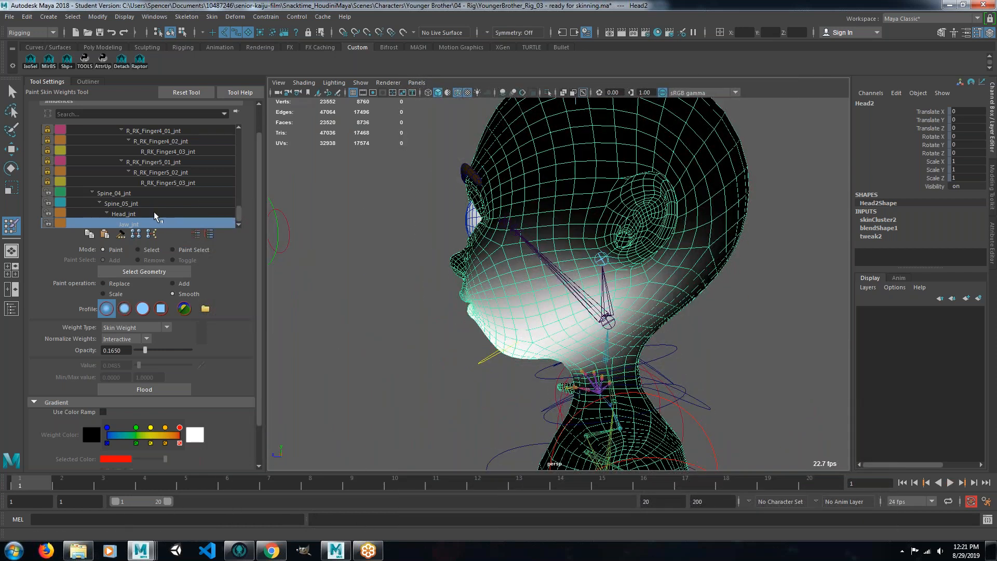
Choose the Head_jnt influence with the Add operation and toggle the weight locks of Spine_04_jnt and Spine_05_jnt.
click(155, 214)
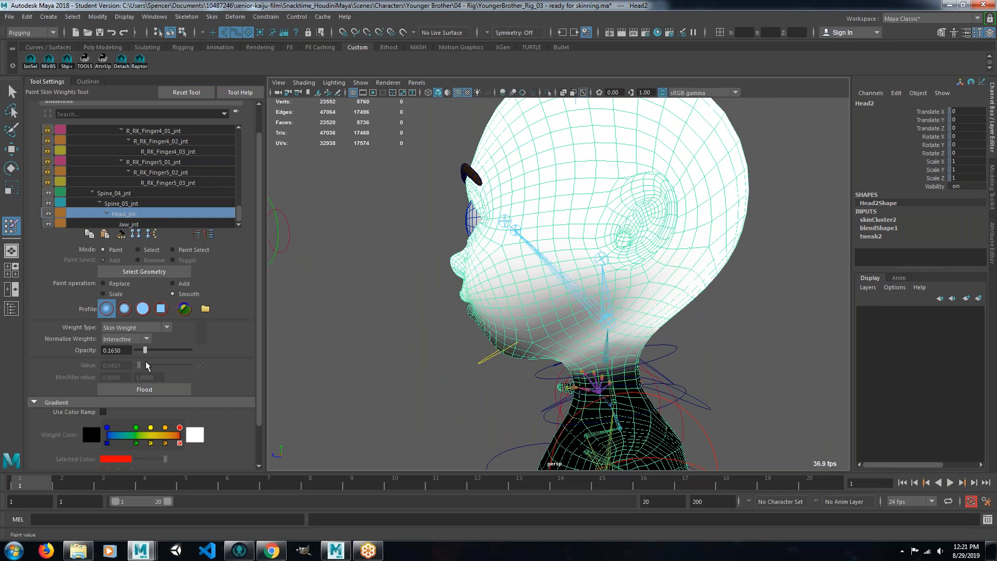
click(173, 284)
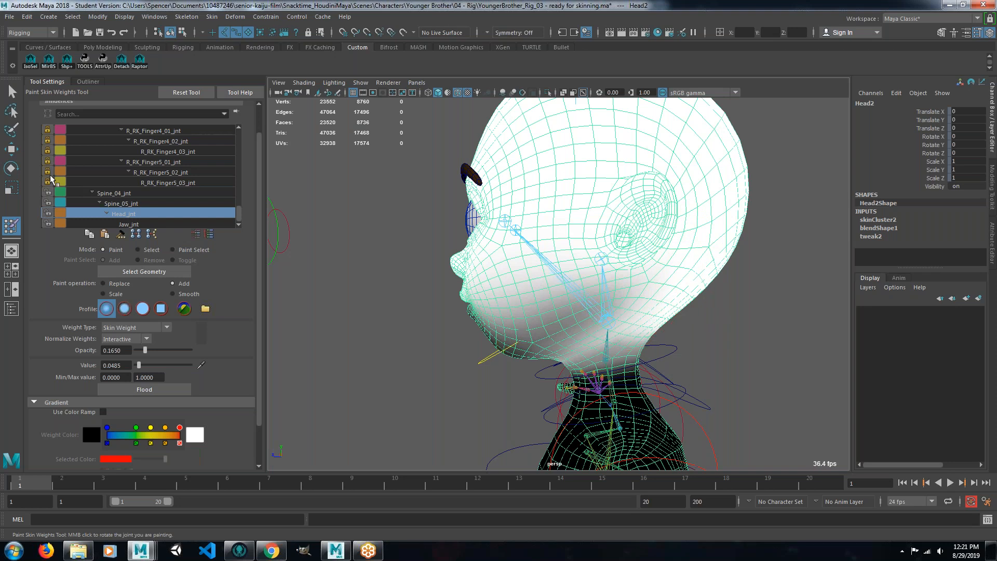
click(47, 192)
click(48, 203)
Scrub the jaw animation through frames 6 to 8, examine the head from all around, and leave weight painting.
drag(73, 486, 286, 518)
click(281, 519)
drag(251, 488, 227, 479)
alt+drag(483, 357, 415, 348)
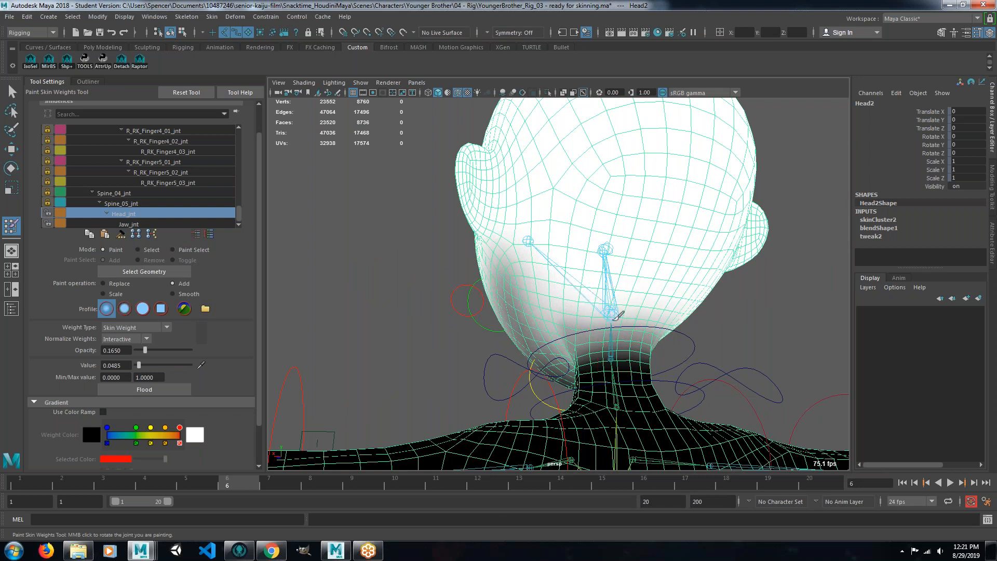
alt+drag(575, 233, 205, 250)
mouse_move(227, 482)
mouse_down()
mouse_move(52, 488)
mouse_move(244, 493)
mouse_move(322, 483)
mouse_move(76, 470)
mouse_move(291, 483)
mouse_move(73, 480)
mouse_move(244, 486)
mouse_move(78, 473)
mouse_move(280, 475)
mouse_move(187, 471)
mouse_move(228, 473)
mouse_up()
alt+drag(441, 389, 561, 296)
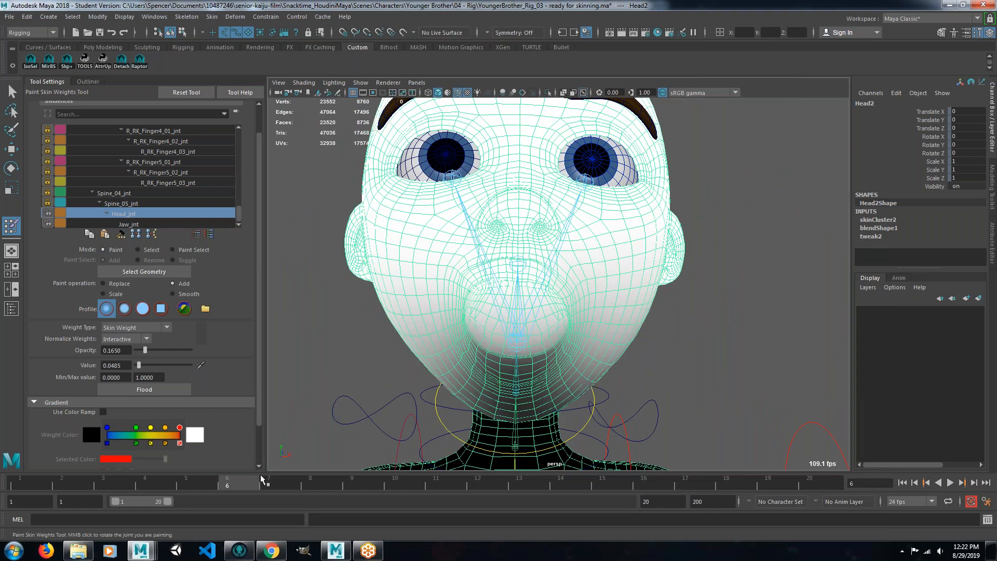
drag(212, 489, 313, 502)
alt+drag(540, 398, 355, 401)
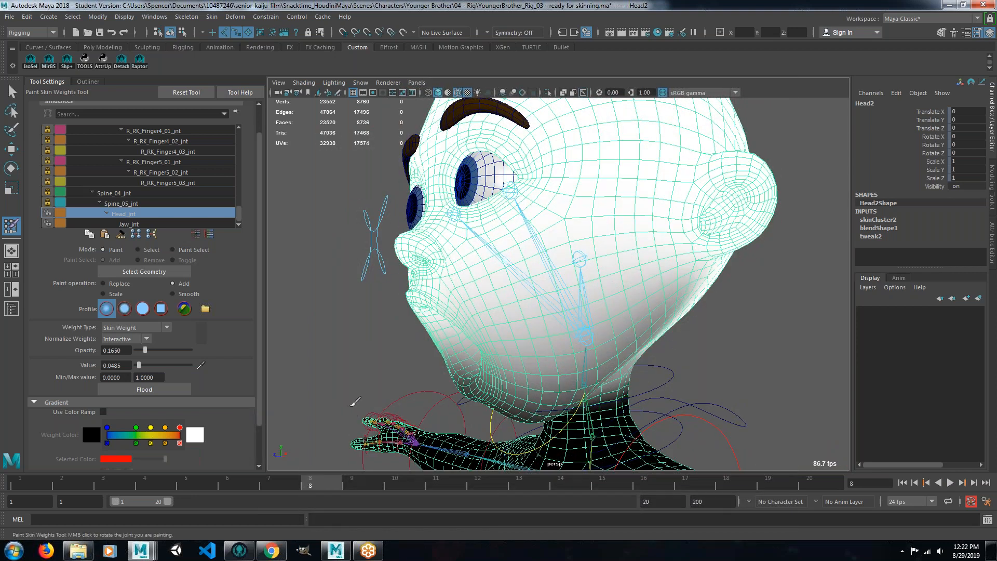
key(q)
alt+drag(396, 391, 534, 397)
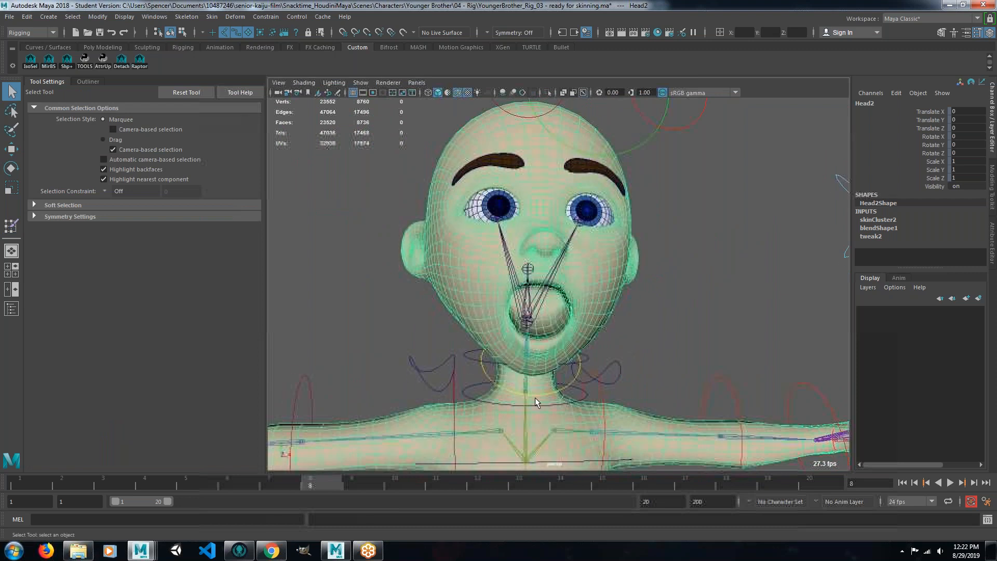
Select Jaw_ctrl and delete its animation keys from frames 1 to 8.
click(570, 387)
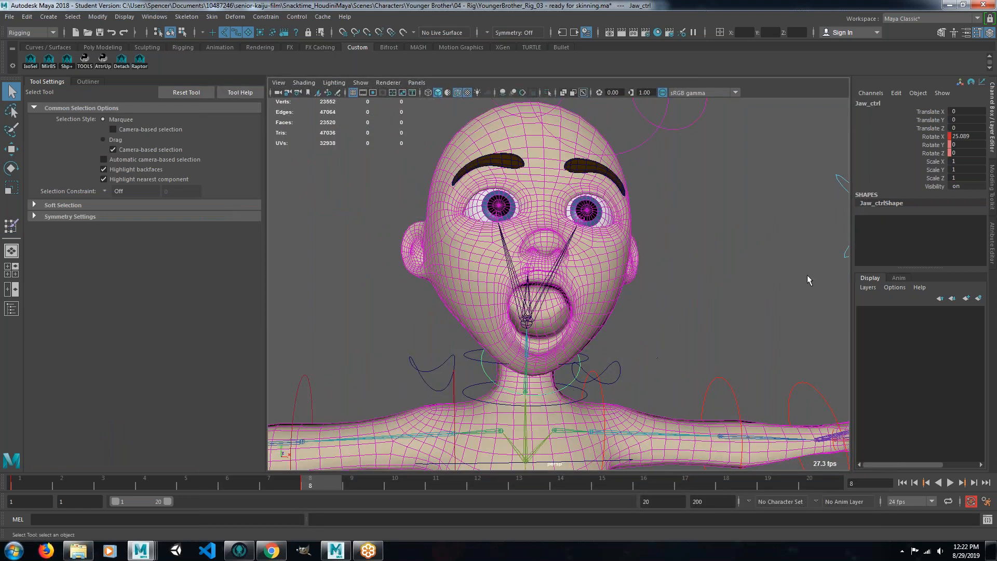
double_click(963, 139)
drag(222, 489, 21, 485)
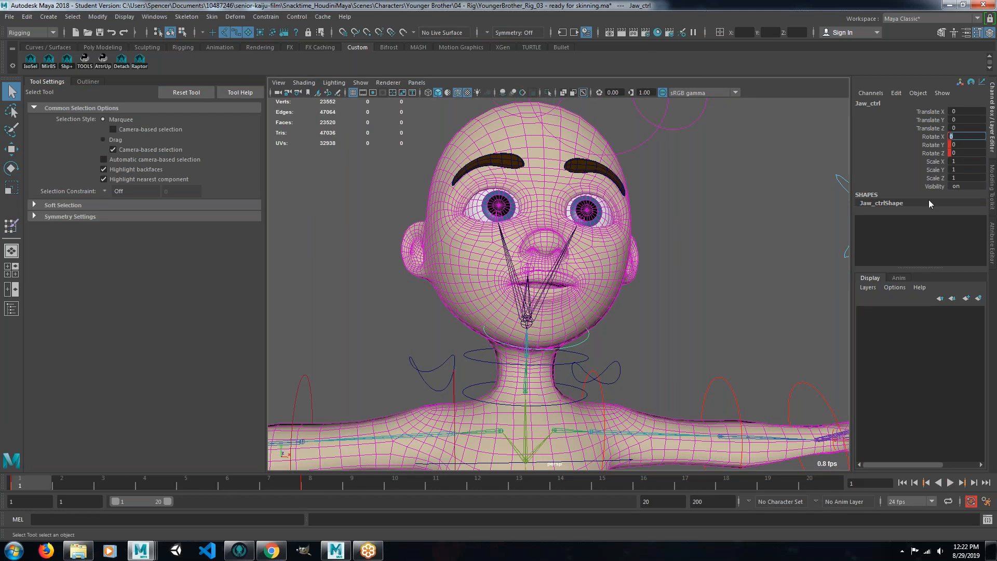
shift+drag(37, 481, 316, 483)
right_click(276, 480)
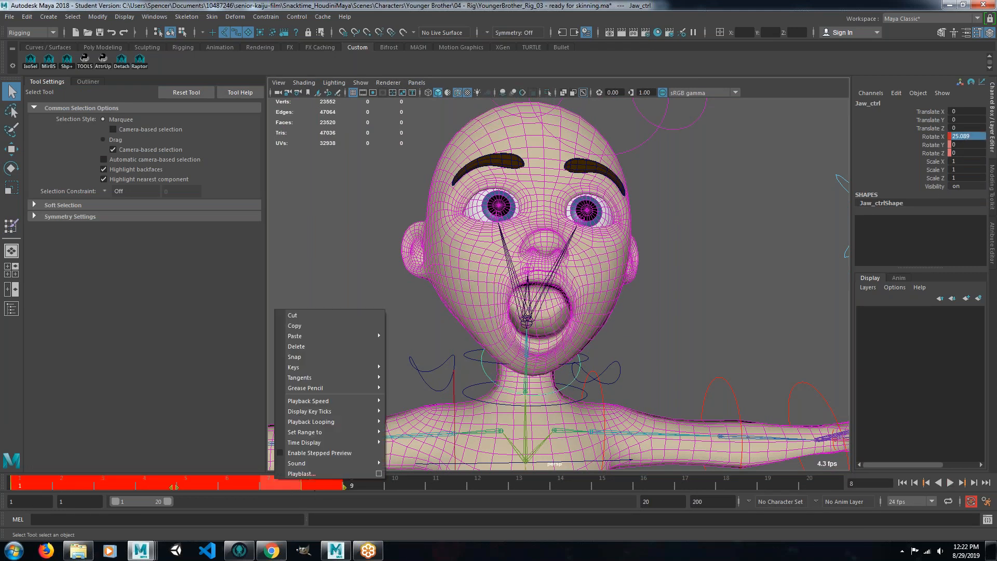
click(311, 346)
Go to frame 1 and set Jaw_ctrl's Rotate X to 0 to close the mouth.
click(37, 482)
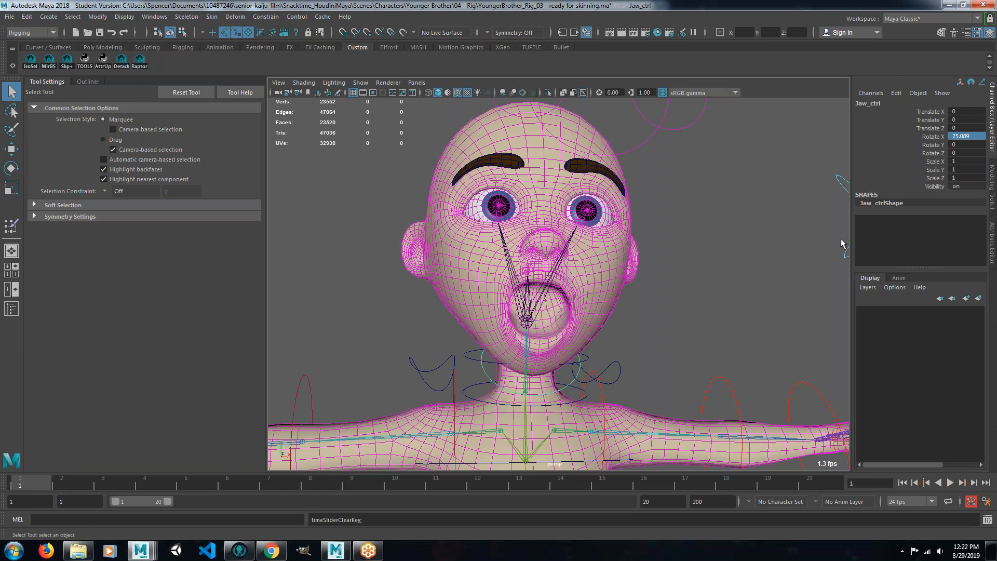
double_click(972, 136)
text(0)
key(Return)
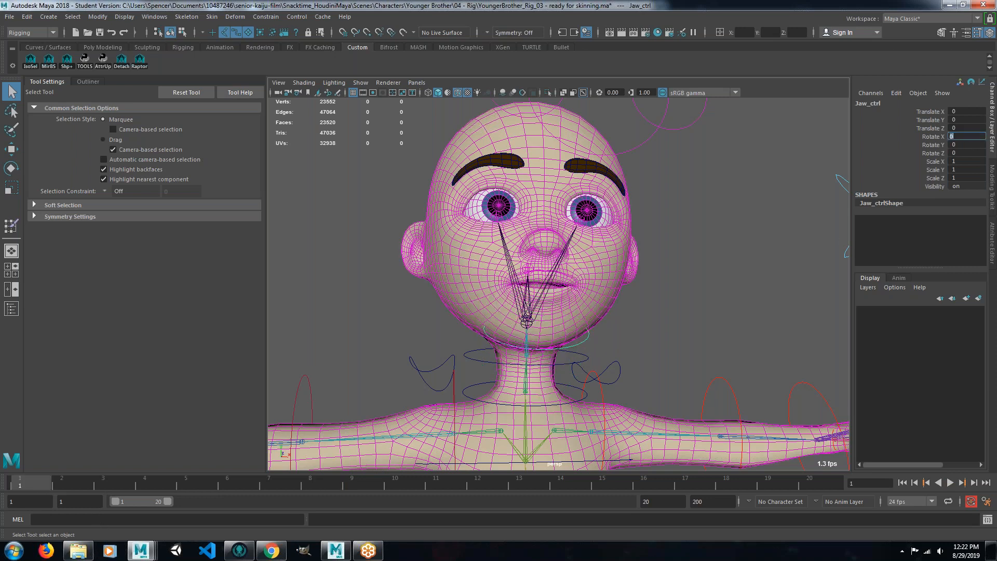
Mirror Head2's skin weights across YZ from positive to negative, using closest point on surface and one-to-one influence association.
alt+drag(808, 233, 764, 257)
click(612, 177)
alt+middle_drag(617, 172, 622, 213)
alt+drag(621, 213, 584, 223)
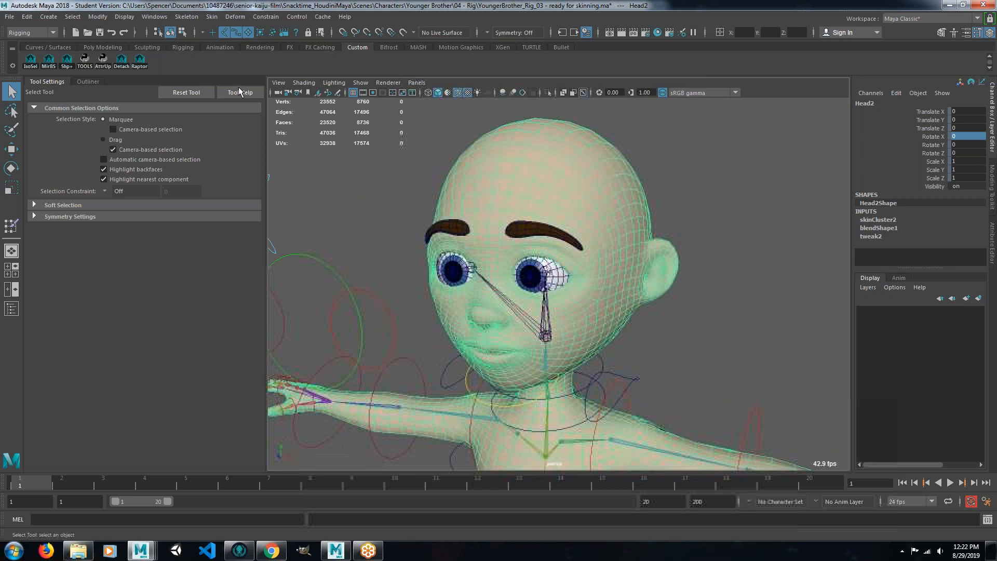
click(212, 18)
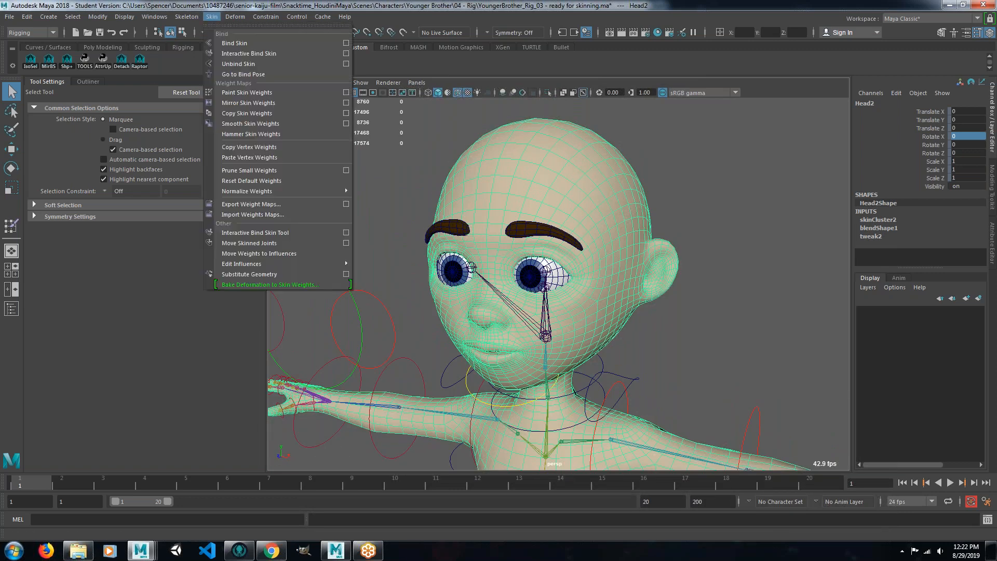
click(346, 103)
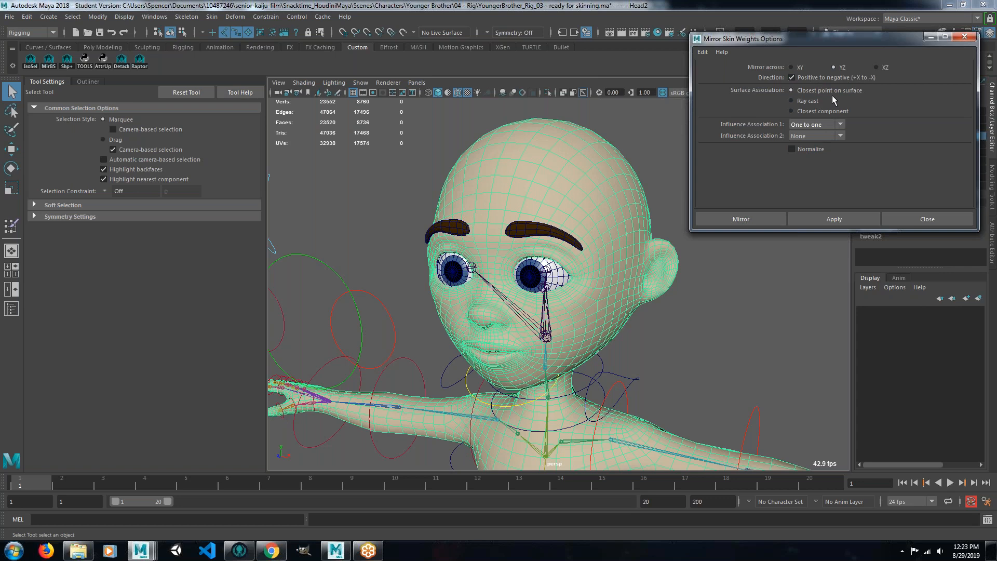
click(740, 219)
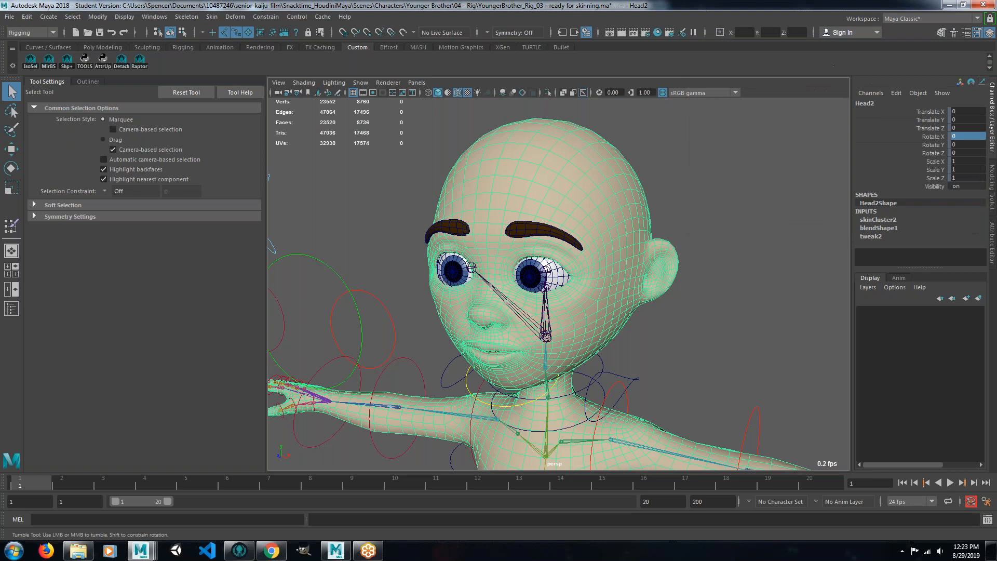
Rotate Jaw_ctrl about X to roughly 18.5 degrees to test how the mirrored weights open the mouth.
alt+drag(545, 296, 572, 301)
alt+right_drag(573, 301, 628, 363)
alt+middle_drag(623, 374, 597, 295)
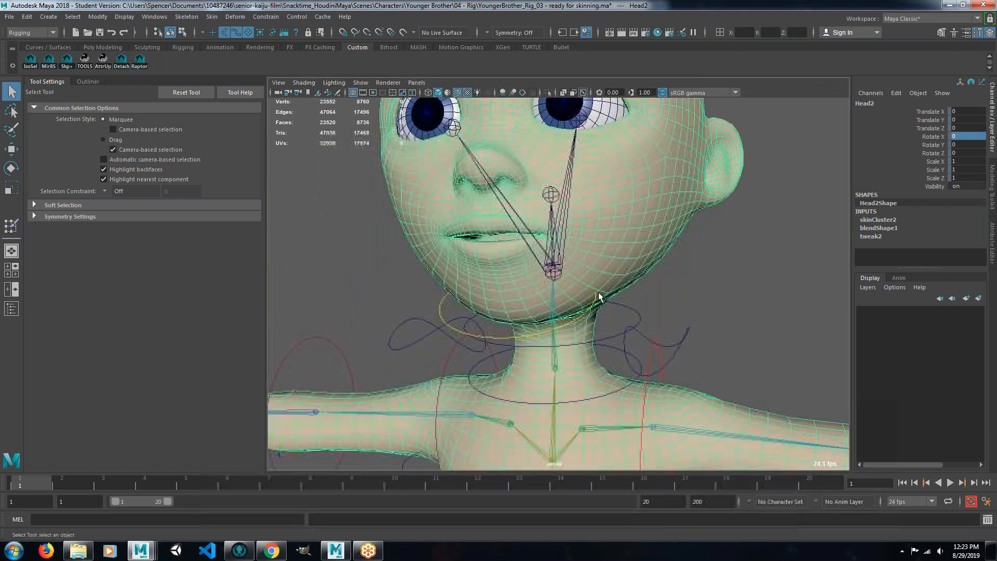
alt+drag(597, 295, 614, 331)
click(597, 344)
key(e)
drag(534, 165, 547, 182)
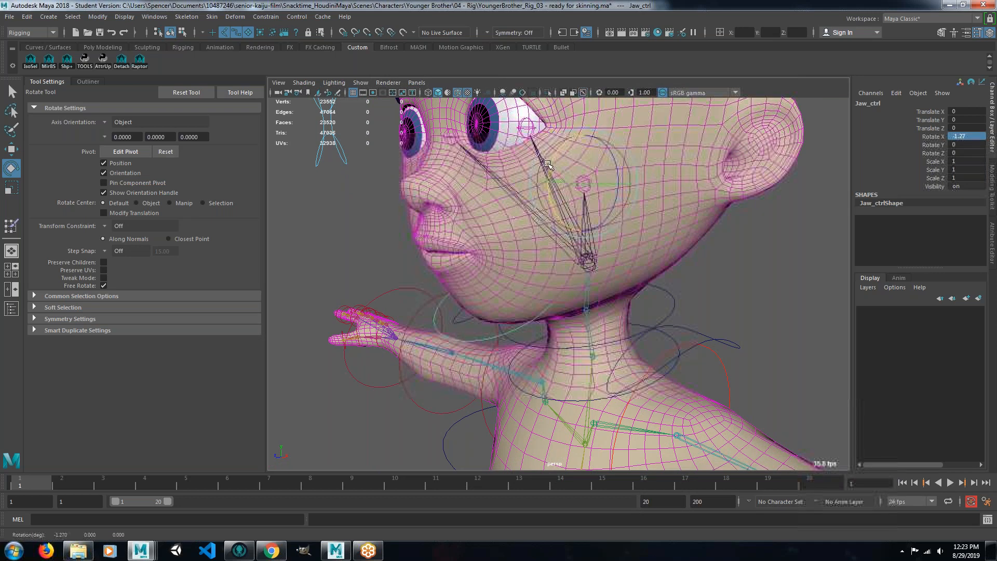
drag(542, 181, 540, 188)
Try rotating Jaw_ctrl freely to one side and undo all its test rotations.
alt+drag(527, 248, 615, 243)
drag(564, 182, 586, 180)
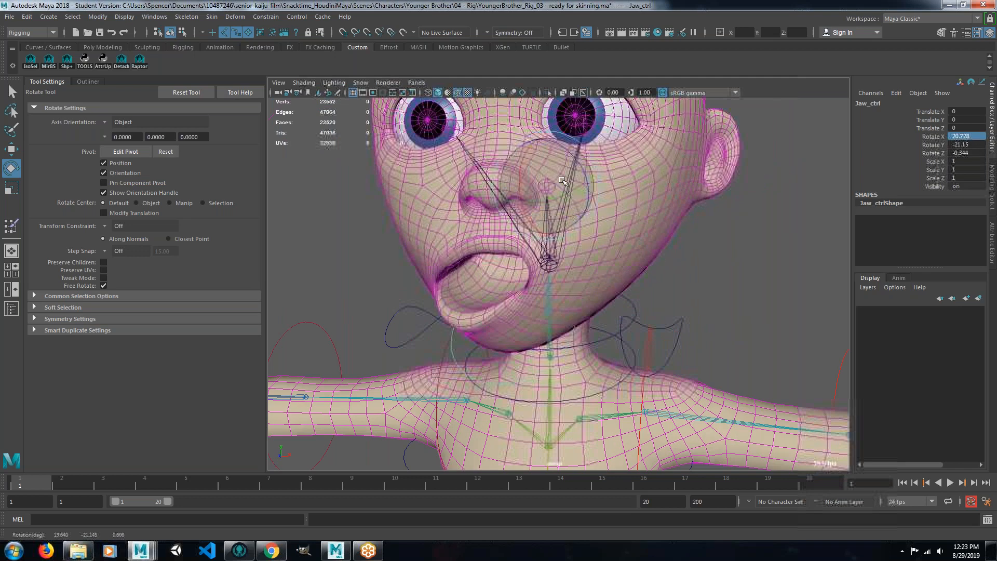
key(ctrl+z)
key(ctrl+z)
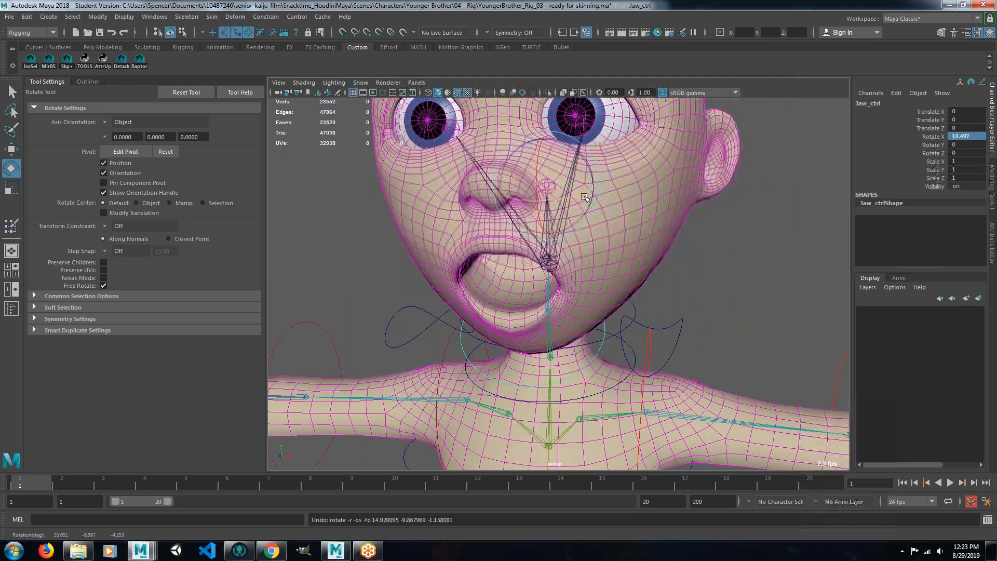
key(ctrl+z)
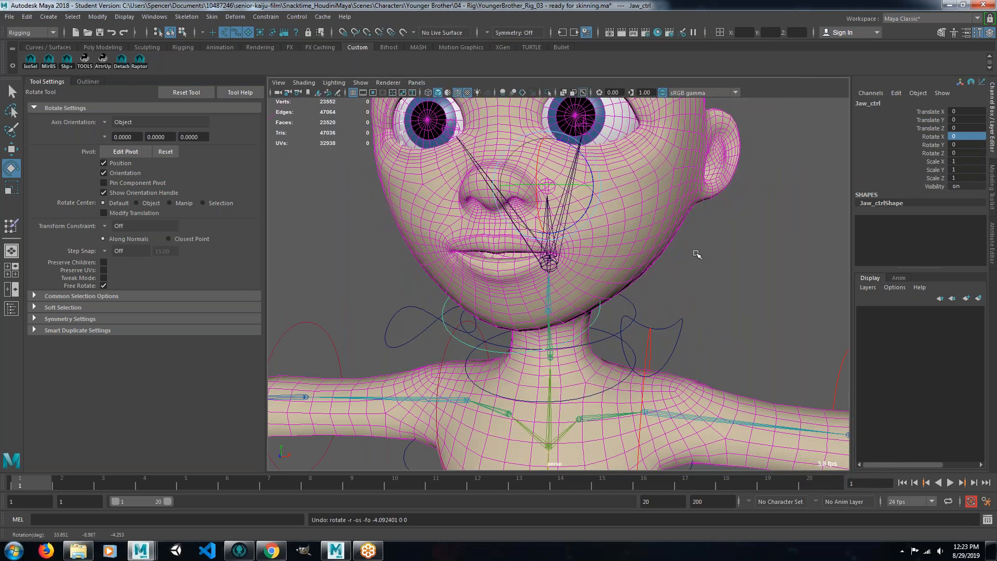
Try moving Master_Eyes_ctrl to test the eyes, undo the move and deselect the control.
scroll(695, 254, down, 6)
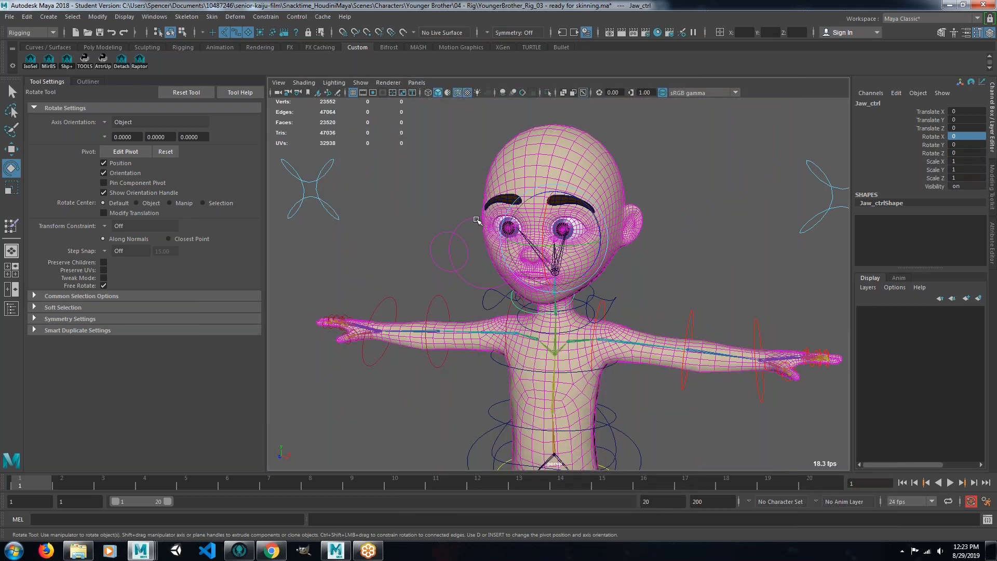
click(482, 235)
click(471, 222)
key(w)
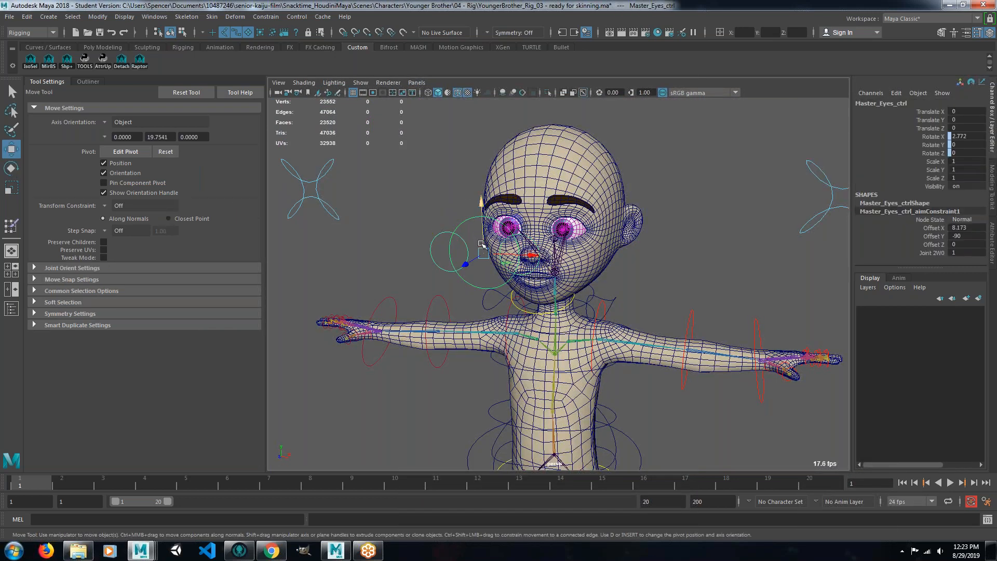
drag(451, 239, 484, 313)
key(ctrl+z)
click(710, 289)
Start saving the scene under a new name and browse to the Younger Brother character's "04 - Rig" folder.
alt+drag(656, 310, 694, 316)
alt+right_drag(694, 316, 692, 293)
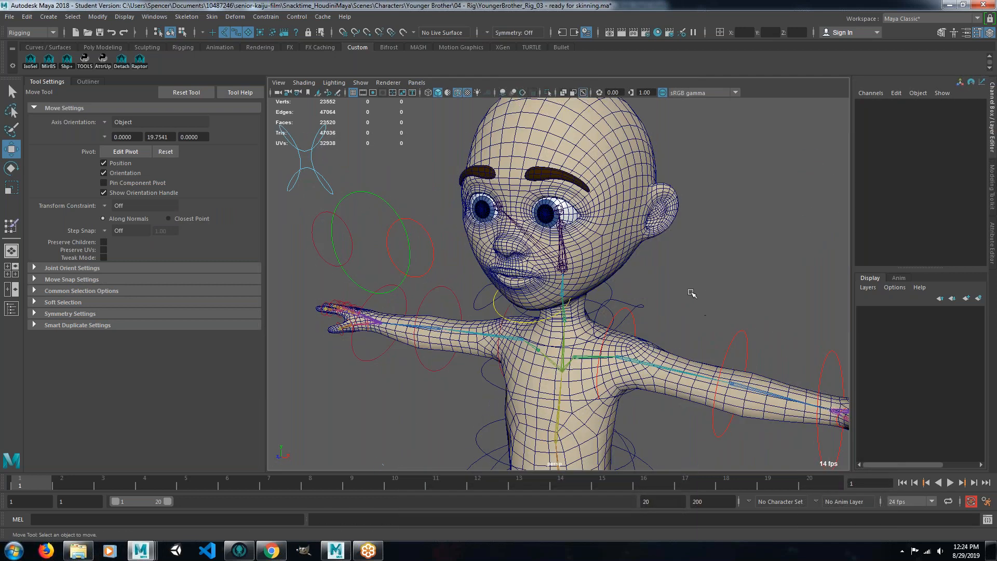
alt+middle_drag(693, 293, 688, 309)
click(9, 17)
click(45, 70)
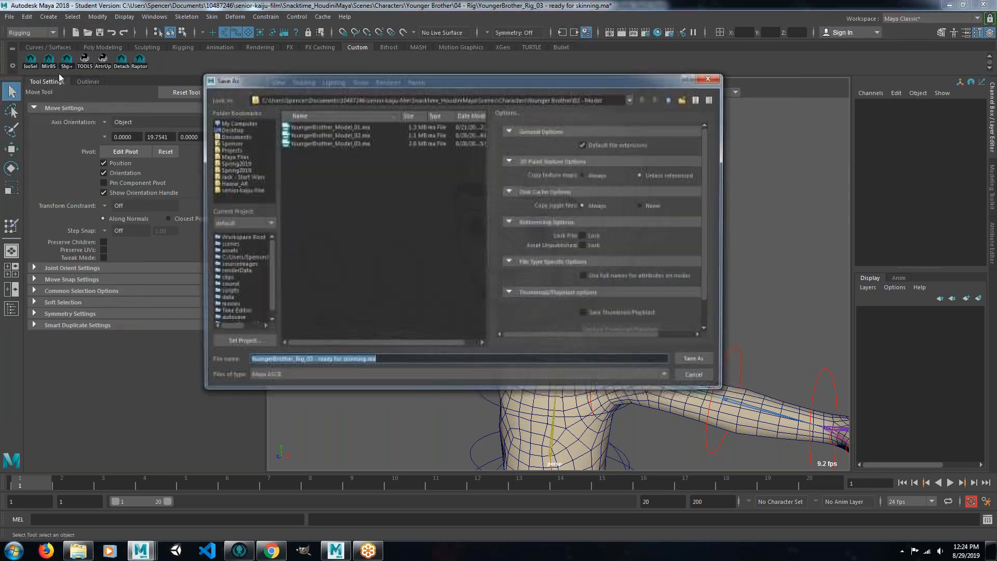
click(670, 99)
double_click(303, 136)
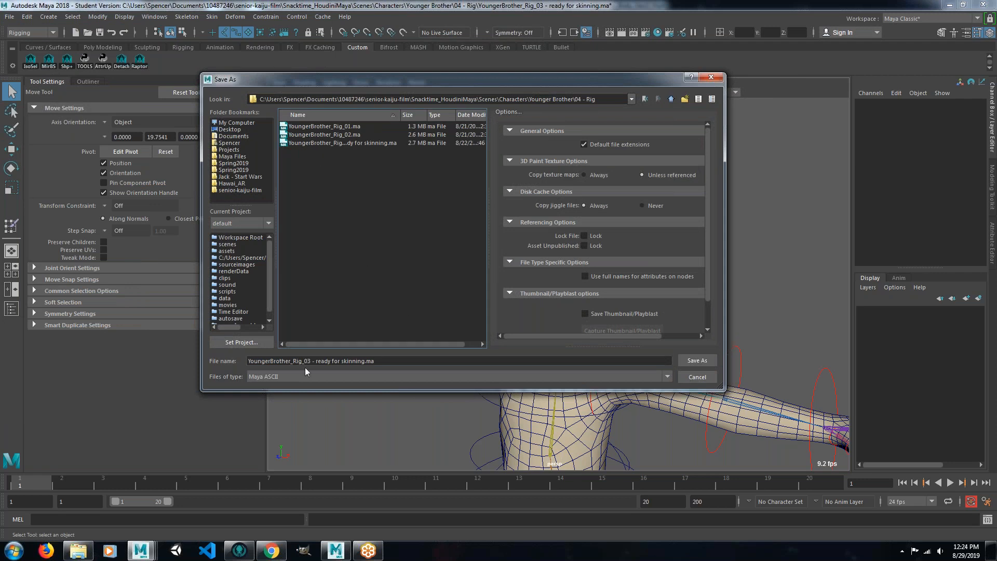
Save the scene as "YoungerBrother_Rig_04 - Skinning and Face.ma".
click(317, 361)
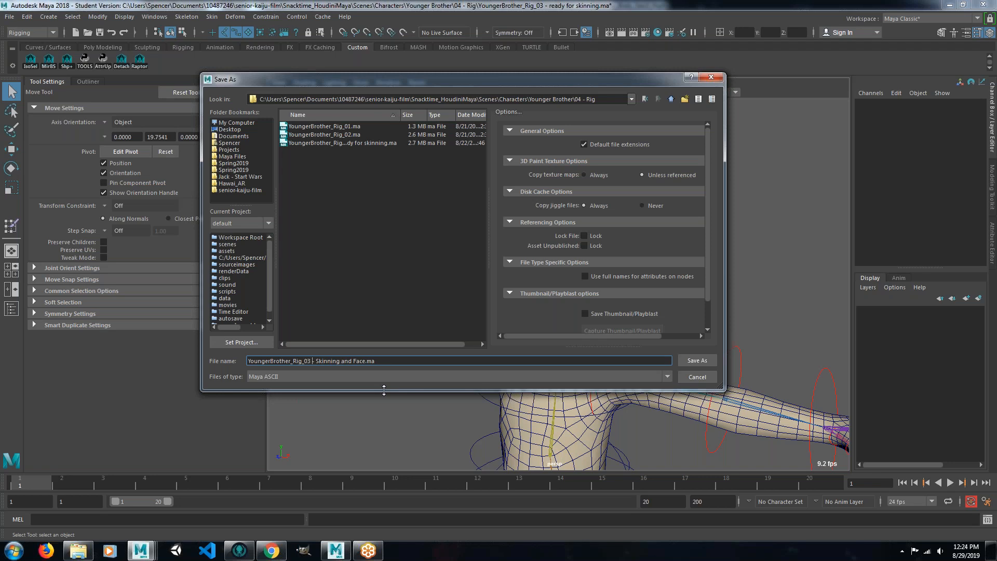
key(BackSpace)
text(4)
click(687, 357)
key(Return)
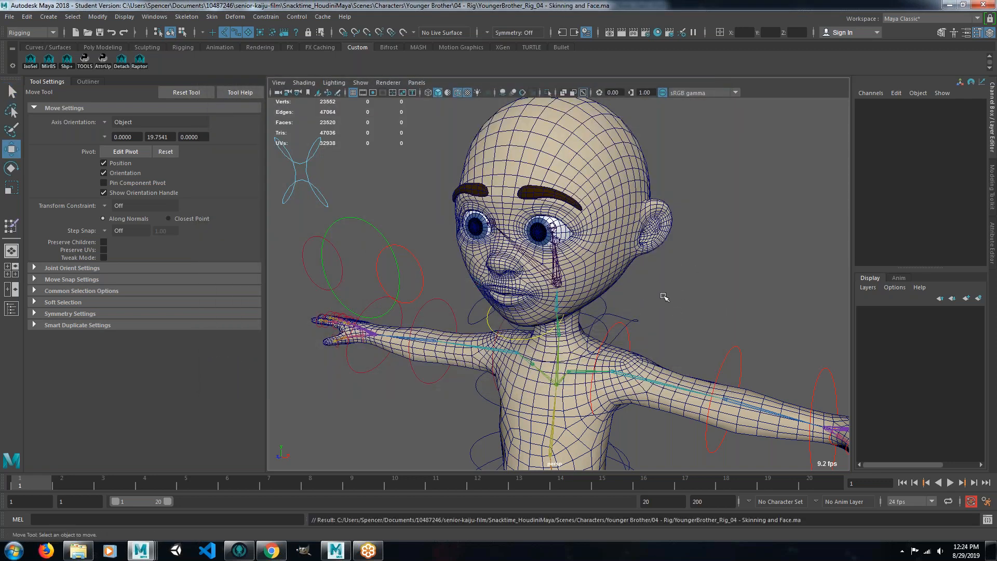
scroll(664, 295, down, 3)
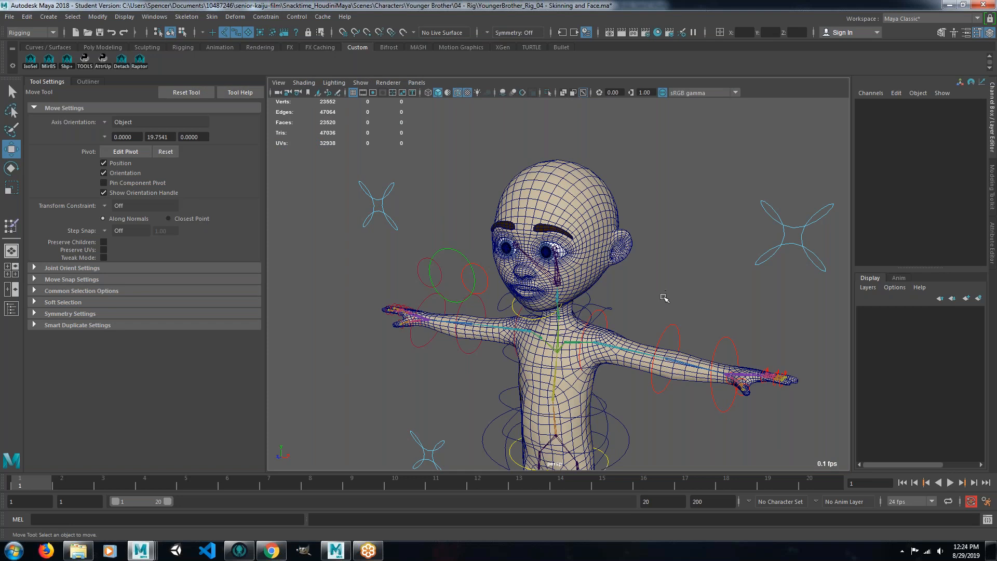
scroll(665, 298, up, 2)
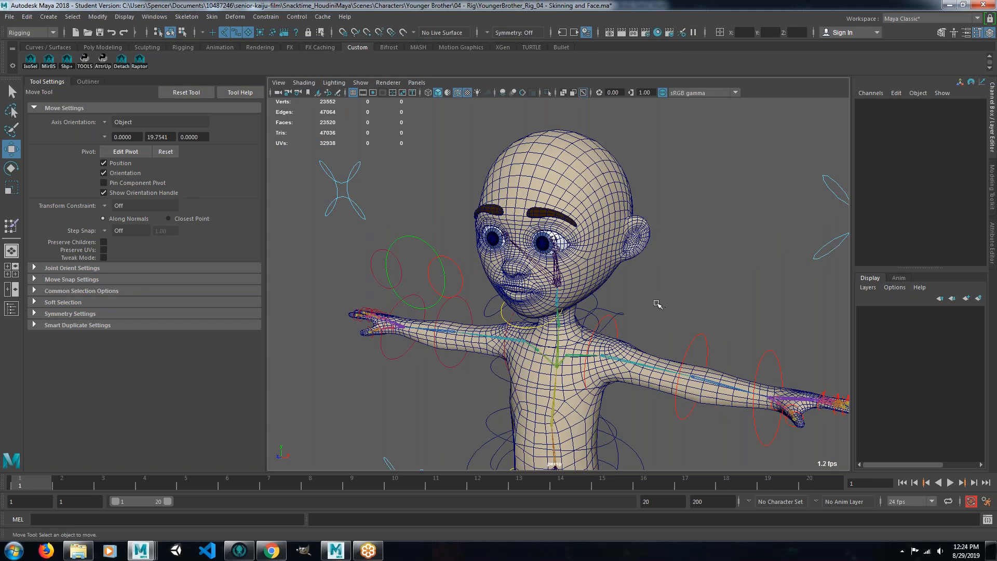
alt+drag(574, 312, 517, 306)
alt+right_drag(669, 281, 709, 313)
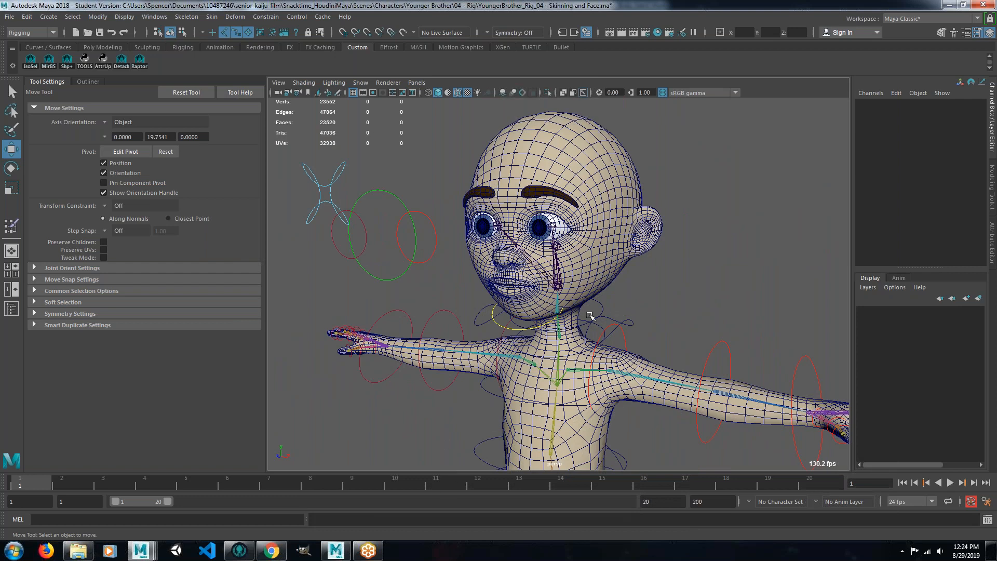
mouse_move(592, 318)
alt+mouse_down()
mouse_move(630, 296)
mouse_move(579, 319)
mouse_move(540, 317)
mouse_move(680, 313)
mouse_move(591, 322)
mouse_move(586, 335)
mouse_move(592, 319)
alt+mouse_up()
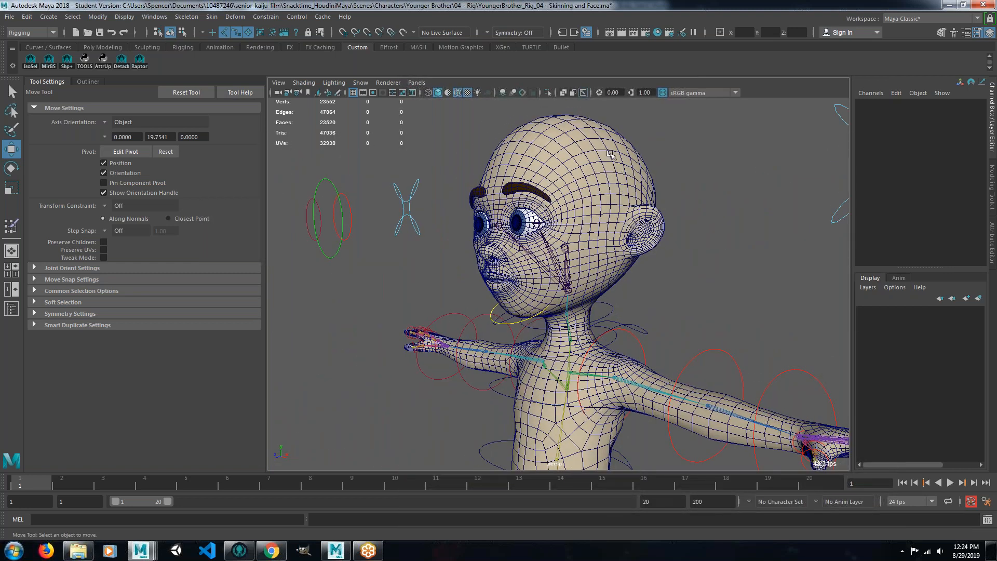
scroll(603, 225, down, 3)
alt+drag(580, 227, 576, 253)
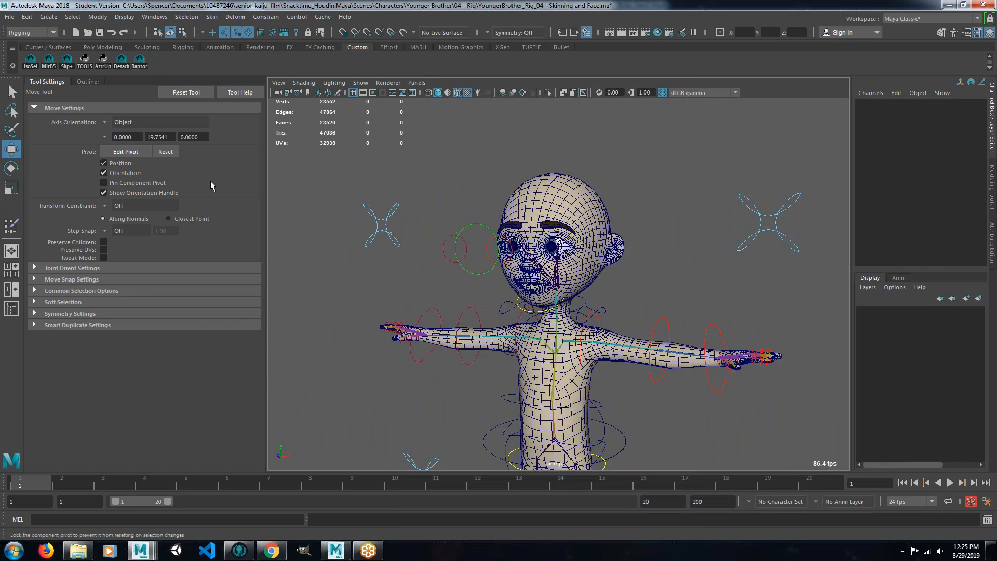
Unhide the Head_BSH_Base mesh and frame it beside the rigged head.
click(88, 82)
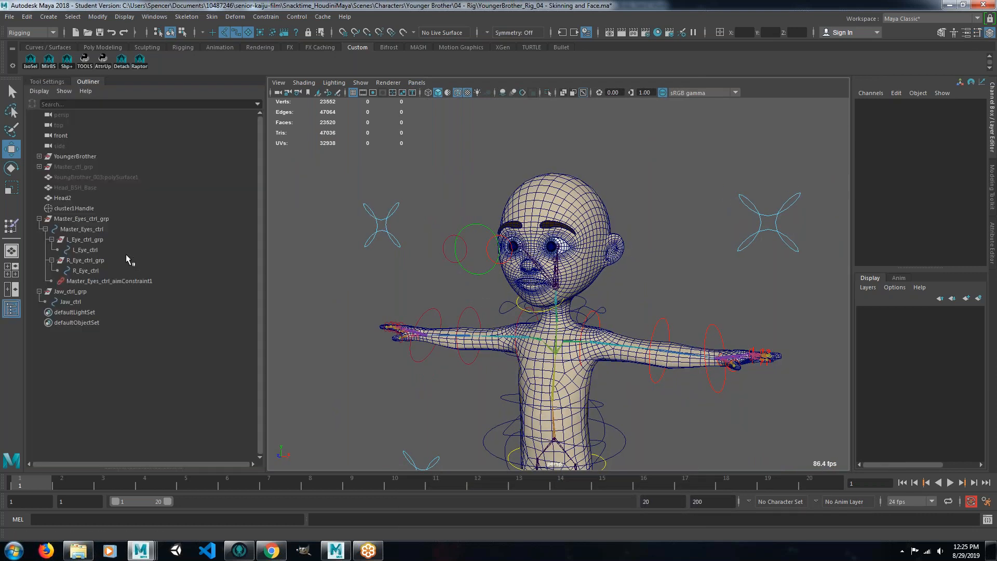
click(74, 187)
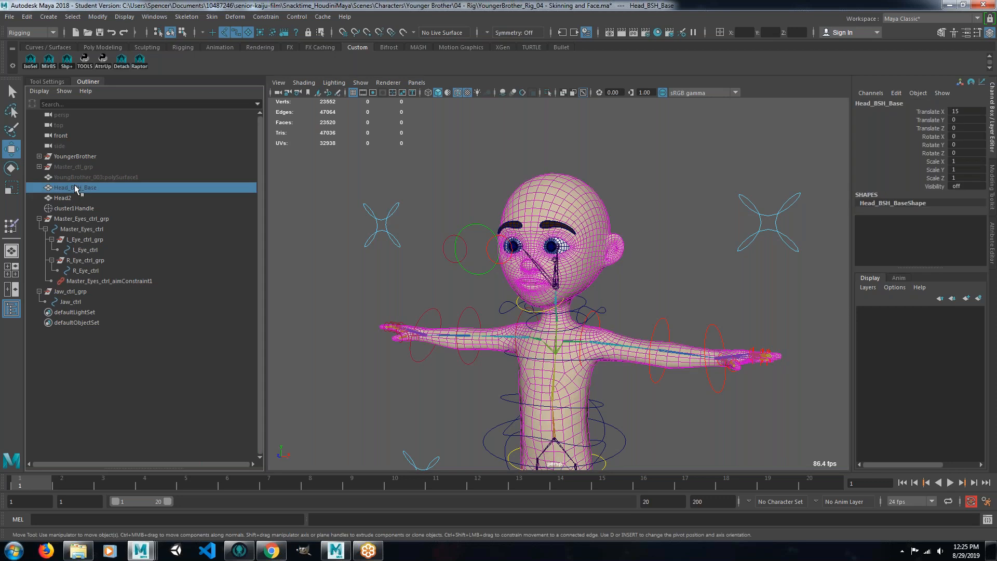
key(h)
click(640, 177)
mouse_move(611, 240)
alt+mouse_down()
mouse_move(630, 243)
mouse_move(618, 251)
alt+mouse_up()
alt+right_drag(618, 252, 701, 266)
alt+middle_drag(701, 266, 625, 278)
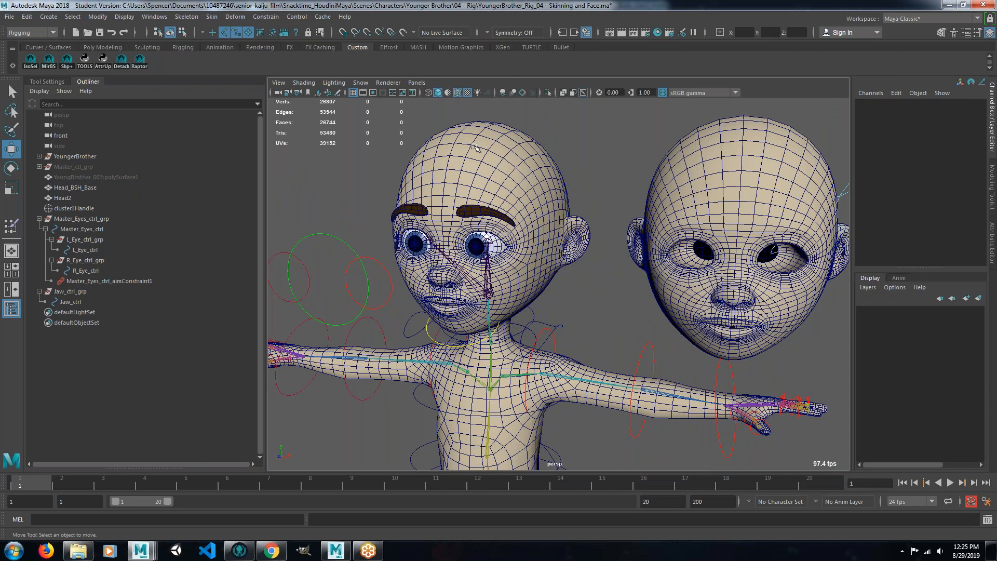
Examine the rigged head and the blend shape base head side by side from several angles.
alt+drag(476, 231, 522, 231)
alt+right_drag(522, 231, 482, 233)
alt+drag(482, 232, 493, 240)
alt+right_drag(494, 240, 530, 284)
mouse_move(490, 292)
alt+mouse_down()
mouse_move(469, 291)
mouse_move(499, 294)
alt+mouse_up()
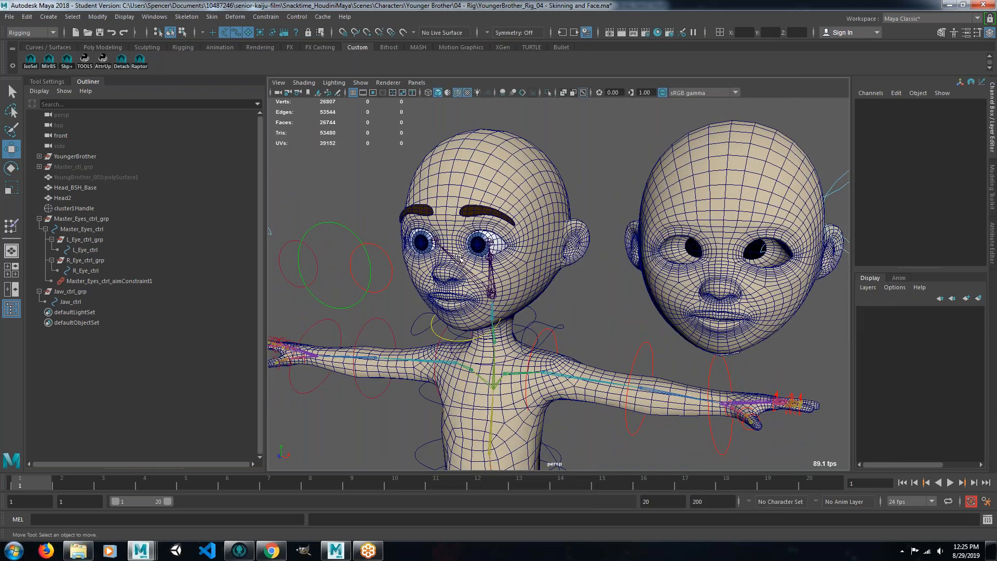
mouse_move(564, 297)
alt+mouse_down()
mouse_move(513, 294)
mouse_move(601, 312)
mouse_move(597, 342)
mouse_move(561, 289)
mouse_move(611, 291)
mouse_move(561, 276)
mouse_move(557, 298)
mouse_move(453, 275)
mouse_move(493, 306)
mouse_move(530, 278)
mouse_move(572, 294)
alt+mouse_up()
scroll(521, 301, up, 3)
alt+right_drag(572, 294, 547, 266)
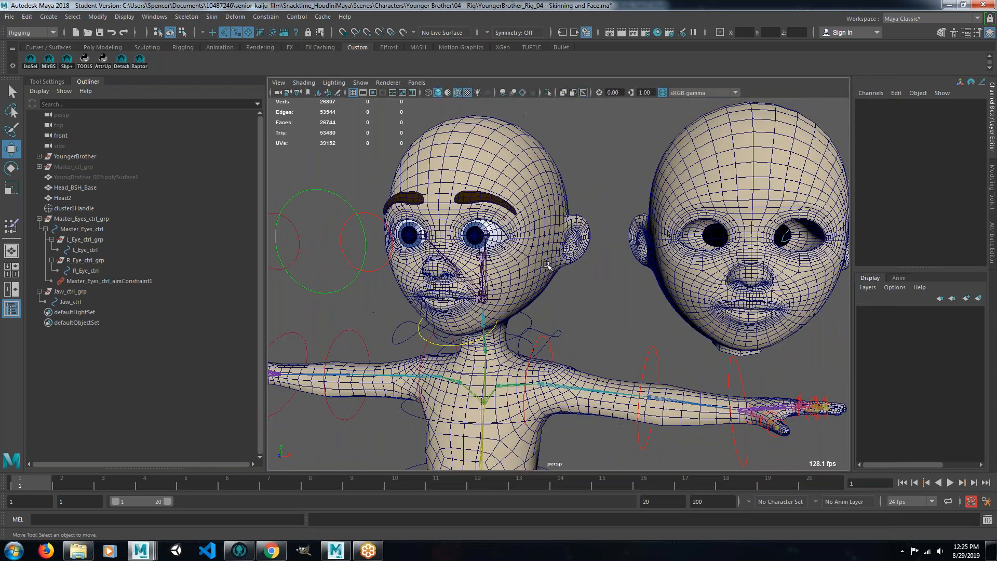
alt+drag(553, 274, 552, 260)
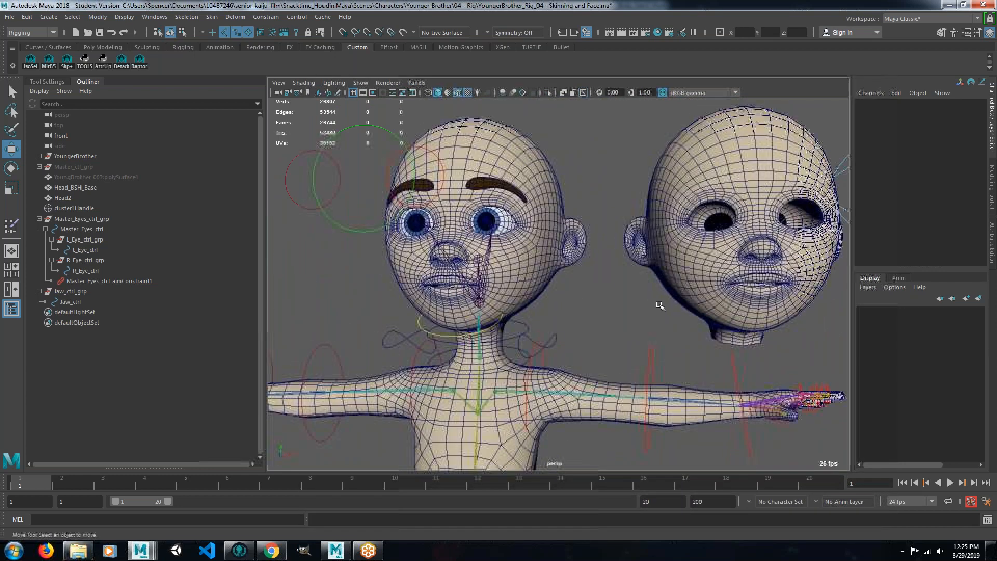
Compare the shape and input nodes of Head_BSH_Base and Head2, and display Head2's skinCluster2 attributes.
click(739, 250)
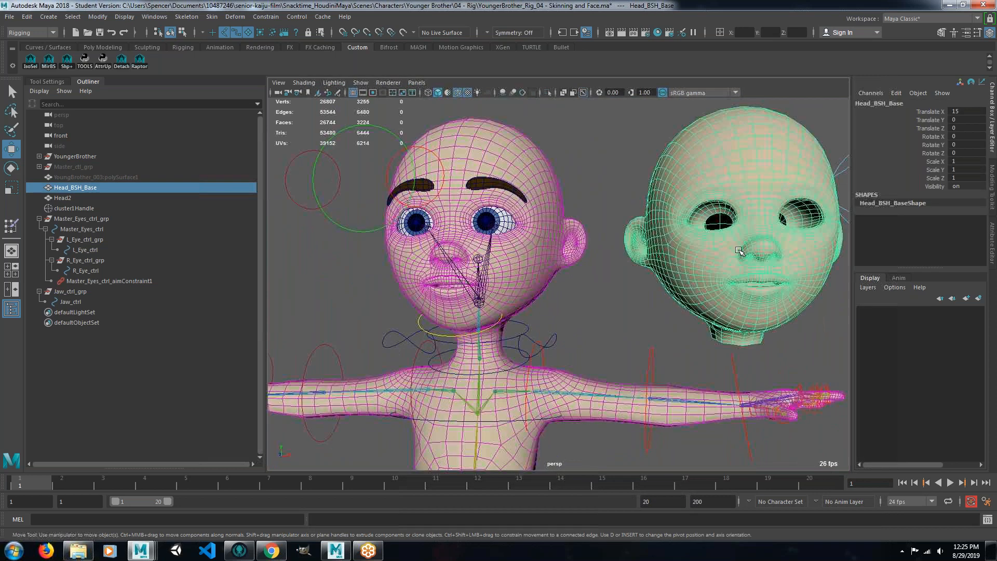
alt+drag(594, 283, 625, 274)
alt+middle_drag(675, 256, 635, 254)
double_click(874, 203)
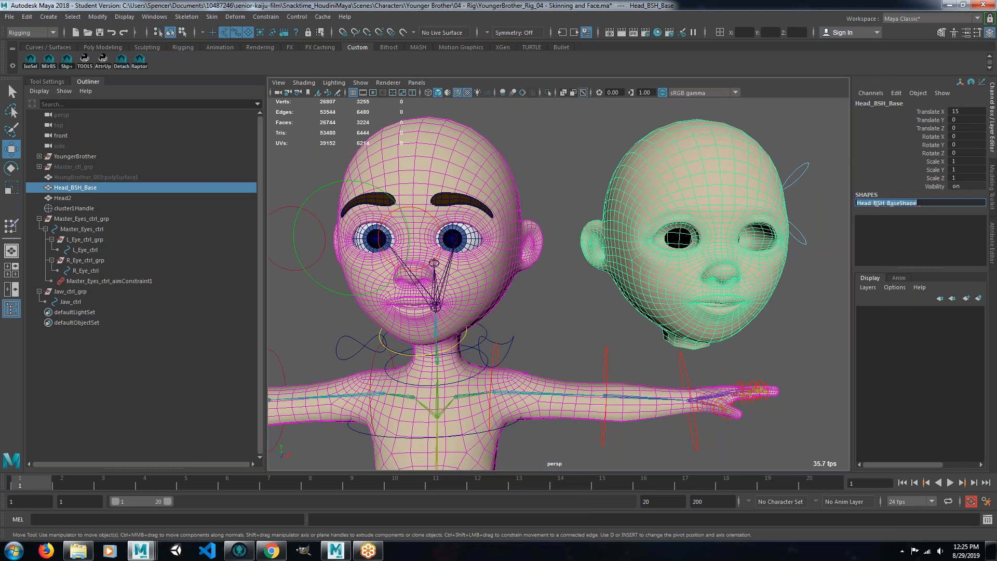
key(Return)
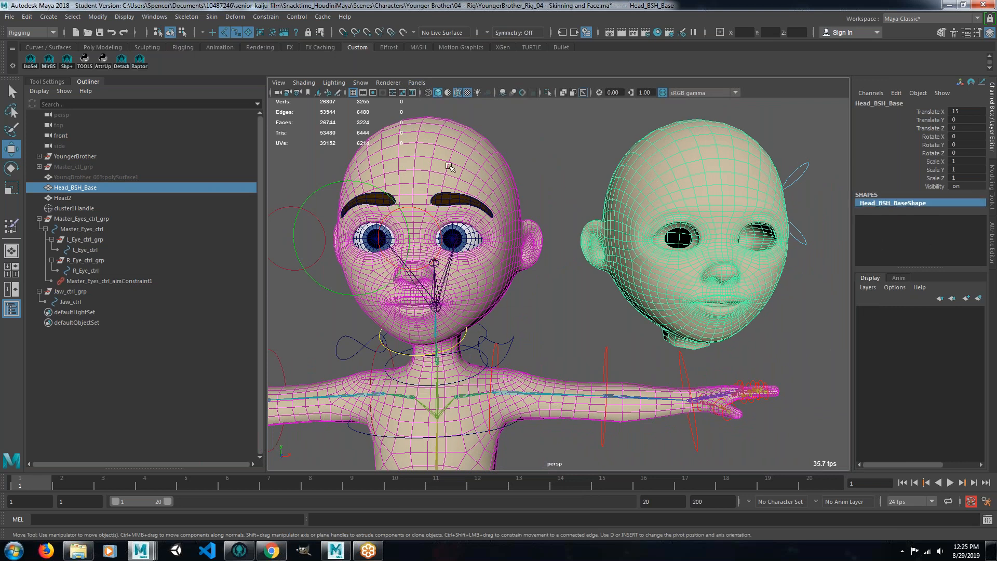
click(723, 214)
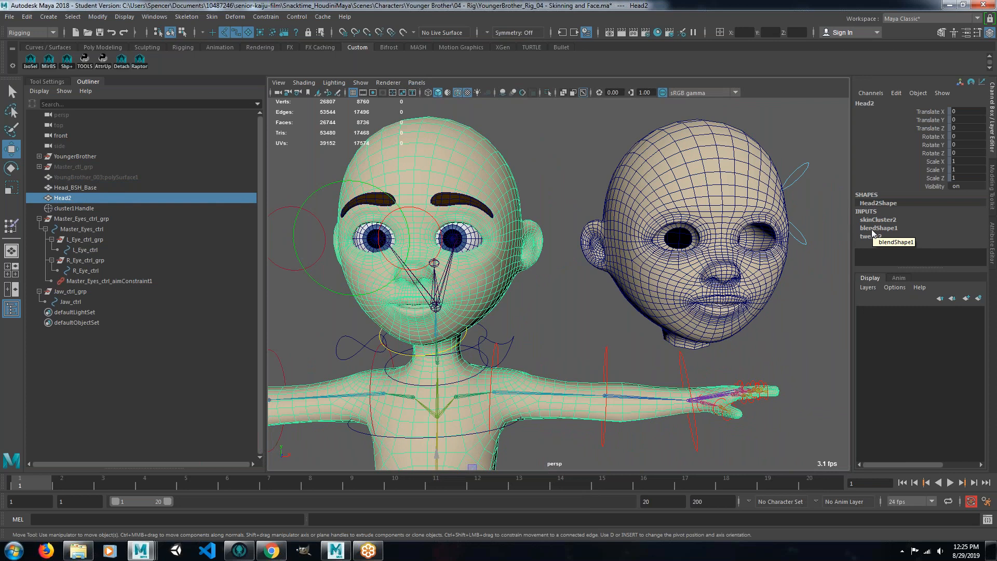
click(878, 220)
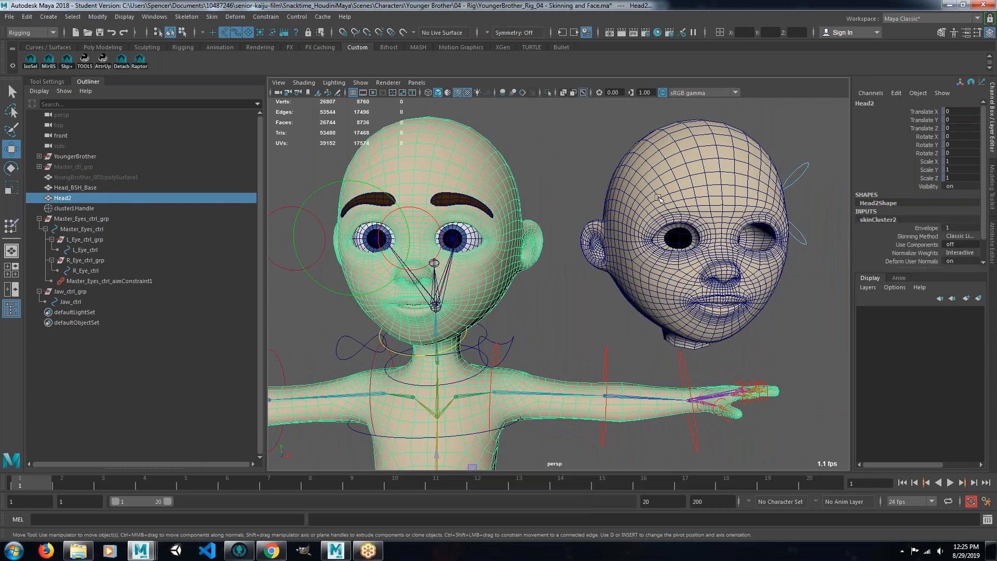
Delete cluster1Handle from the scene and display the skinCluster2 attributes of Head2 again.
click(87, 207)
key(Delete)
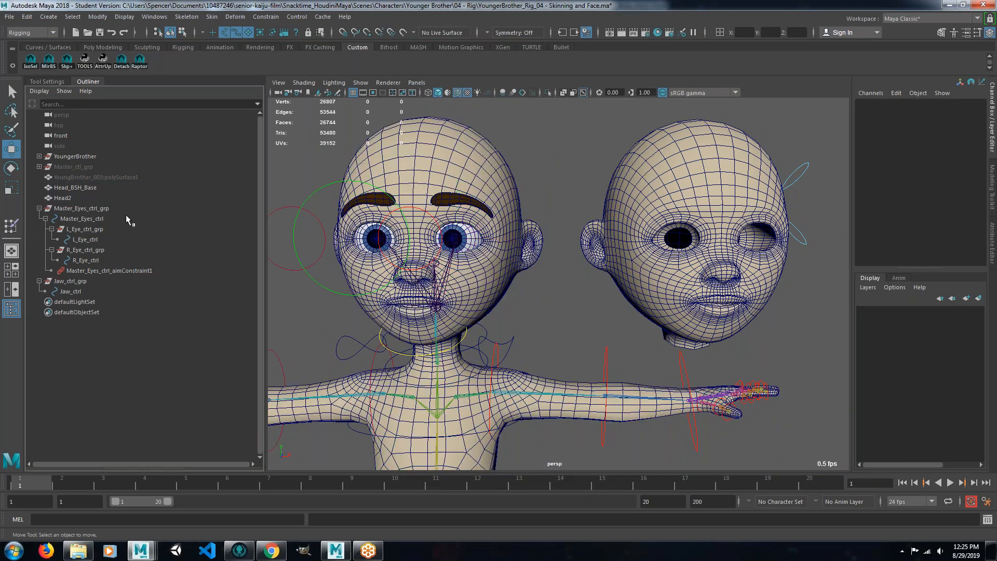
click(460, 158)
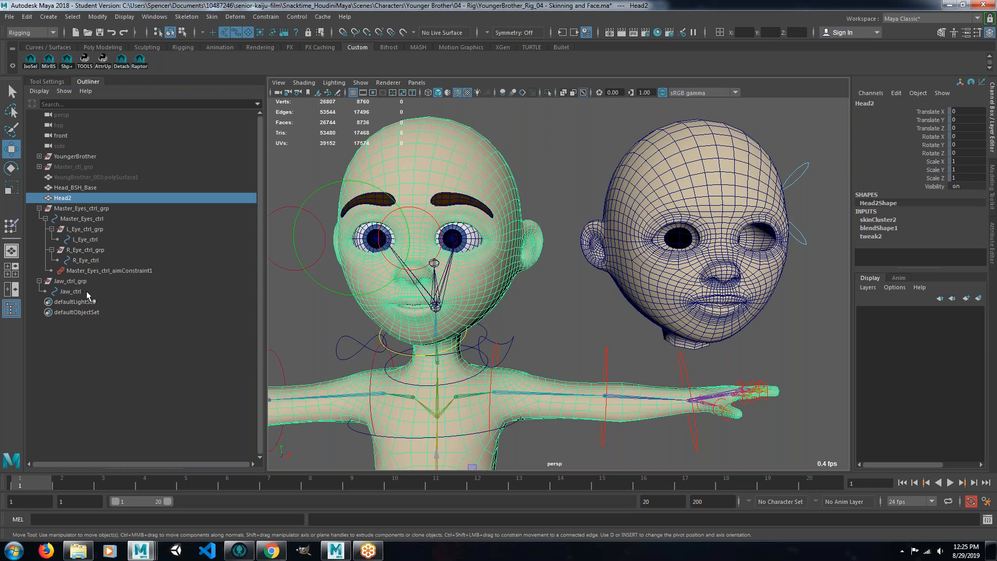
click(877, 220)
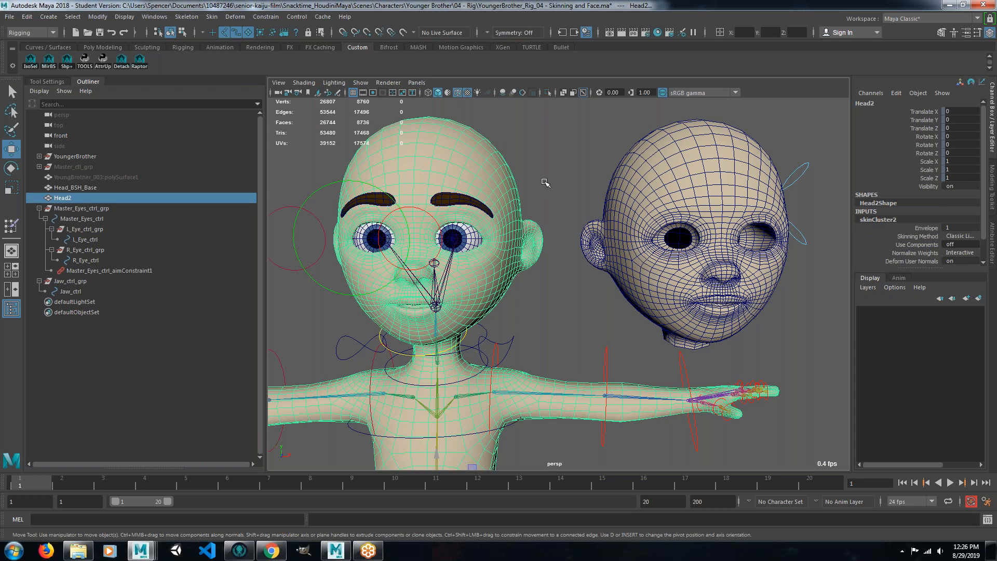
Test the Jaw_ctrl control by rotating it, and undo the rotation.
click(545, 182)
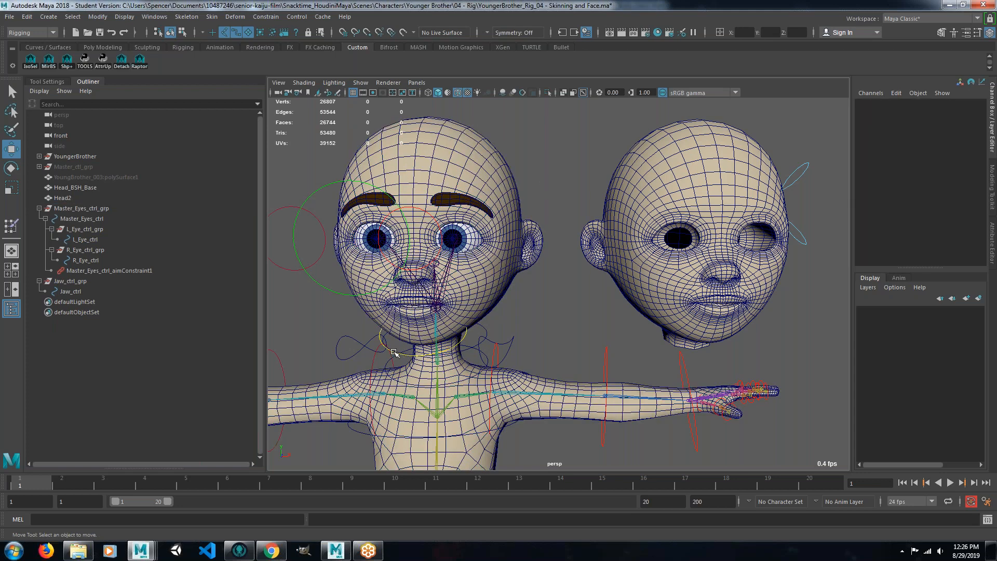
click(393, 352)
key(e)
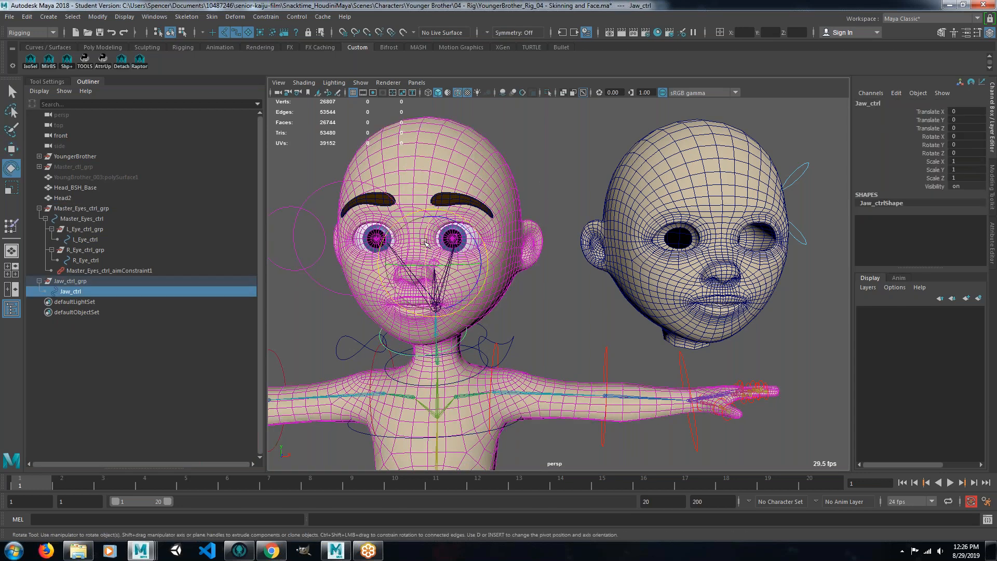
mouse_move(432, 258)
mouse_down()
mouse_move(423, 256)
mouse_move(432, 259)
mouse_up()
key(ctrl+z)
Inspect the nodes of Head_BSH_Base and display the blendShape1 attributes of Head2.
click(556, 311)
mouse_move(568, 314)
alt+mouse_down()
mouse_move(582, 318)
mouse_move(566, 323)
alt+mouse_up()
click(732, 202)
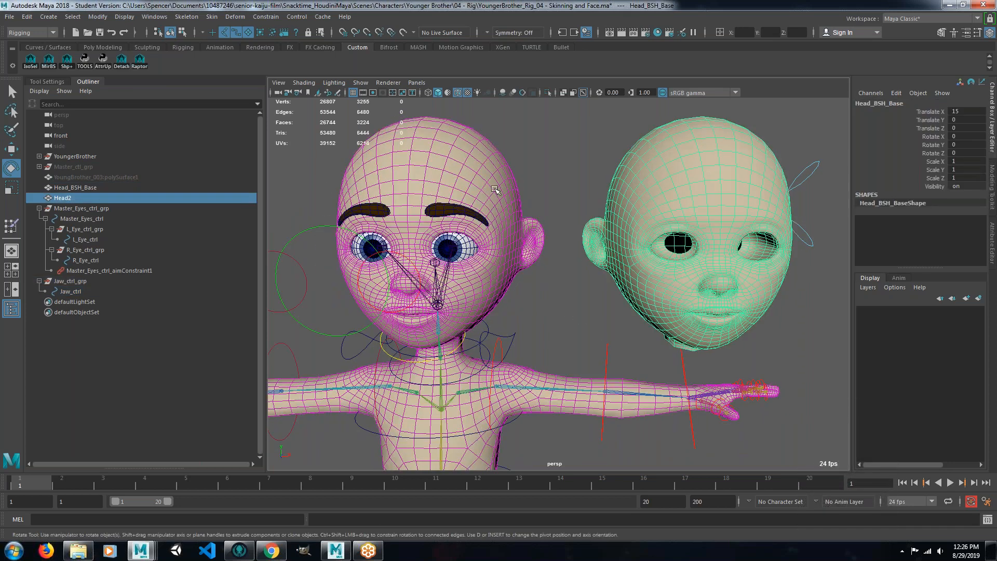
click(881, 229)
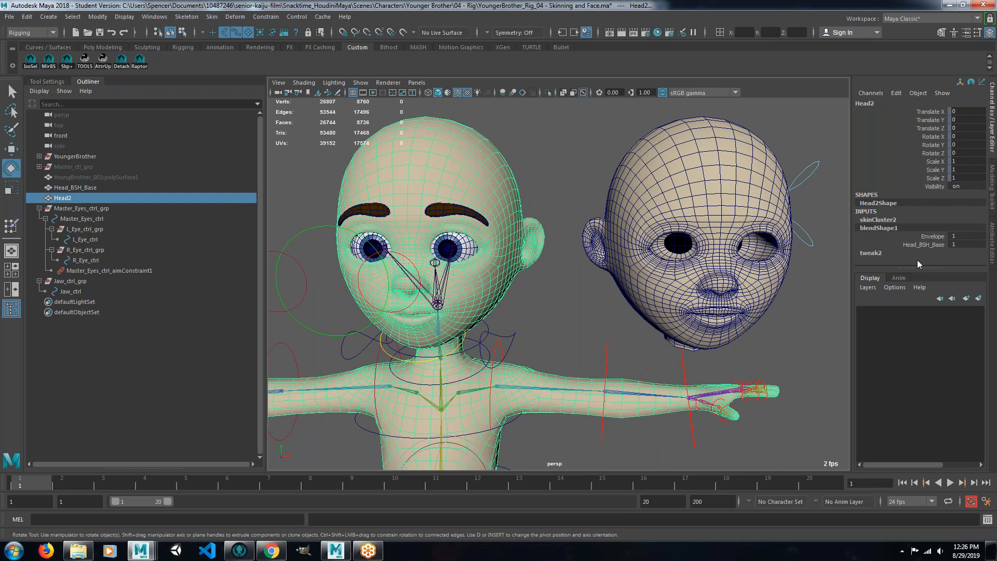
Test-rotate the head control to check whether the jaw control follows, and undo the rotation.
scroll(636, 285, down, 2)
alt+drag(584, 304, 608, 310)
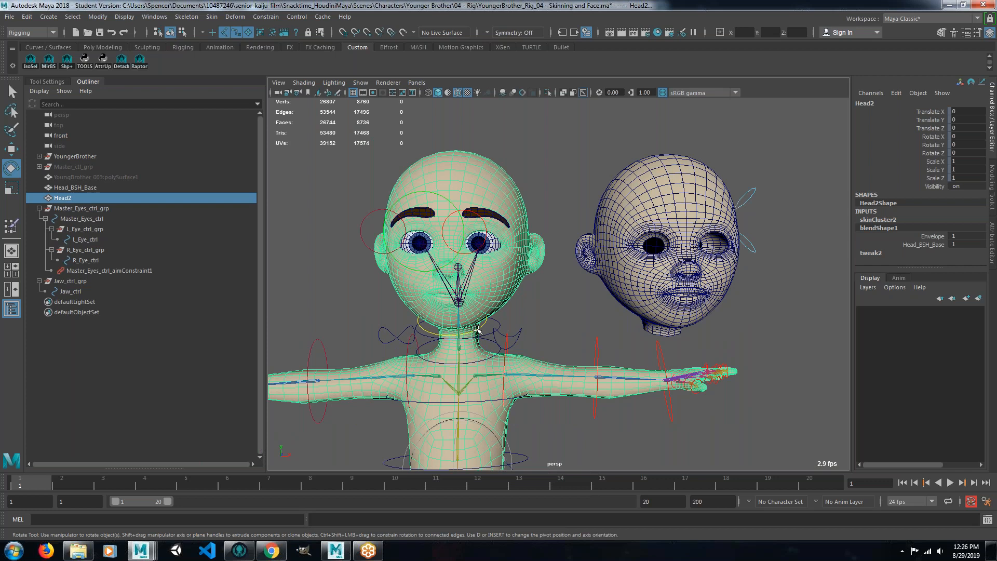
click(500, 324)
drag(500, 325, 481, 340)
key(ctrl+z)
Parent-constrain Jaw_ctrl_grp to Head_jnt.
alt+drag(589, 329, 545, 336)
scroll(545, 336, up, 5)
alt+right_drag(487, 263, 592, 305)
mouse_move(497, 234)
alt+mouse_down()
mouse_move(489, 228)
mouse_move(493, 246)
alt+mouse_up()
click(497, 264)
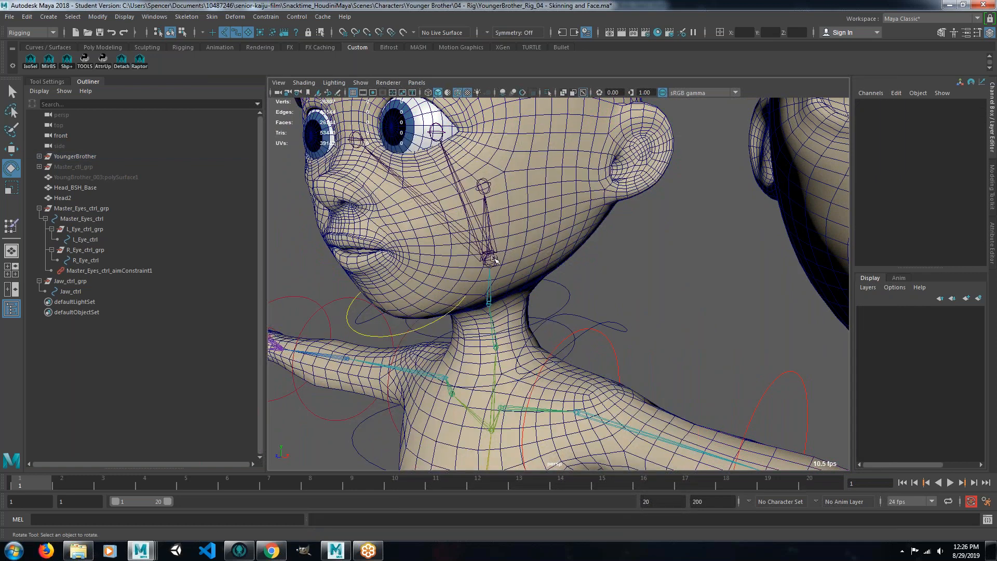
click(494, 259)
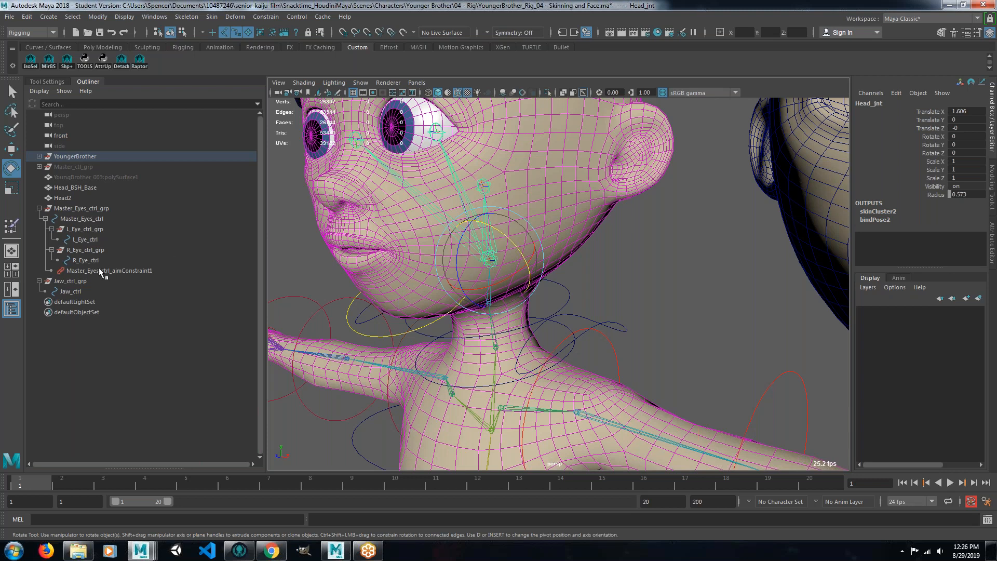
click(80, 281)
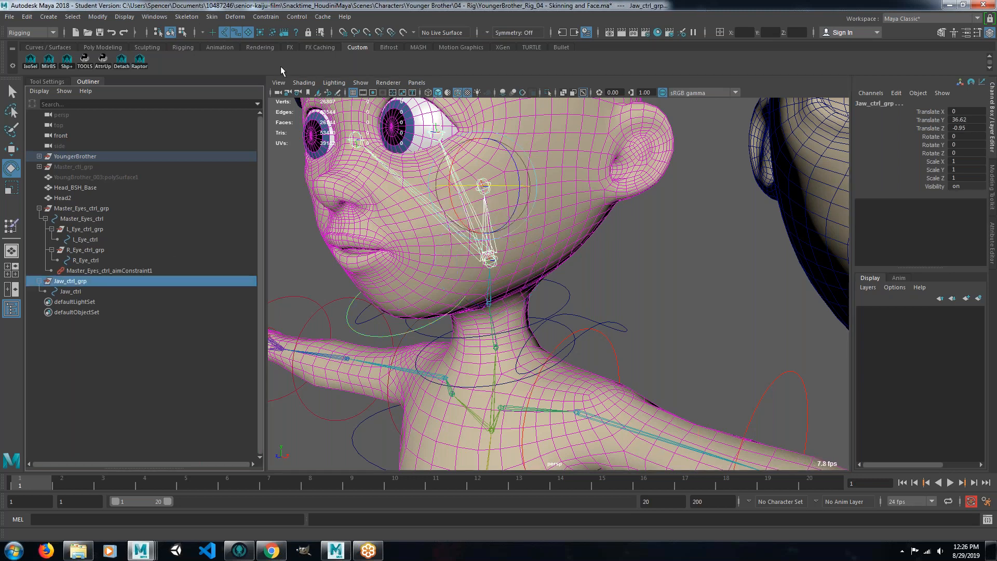
alt+drag(403, 163, 371, 165)
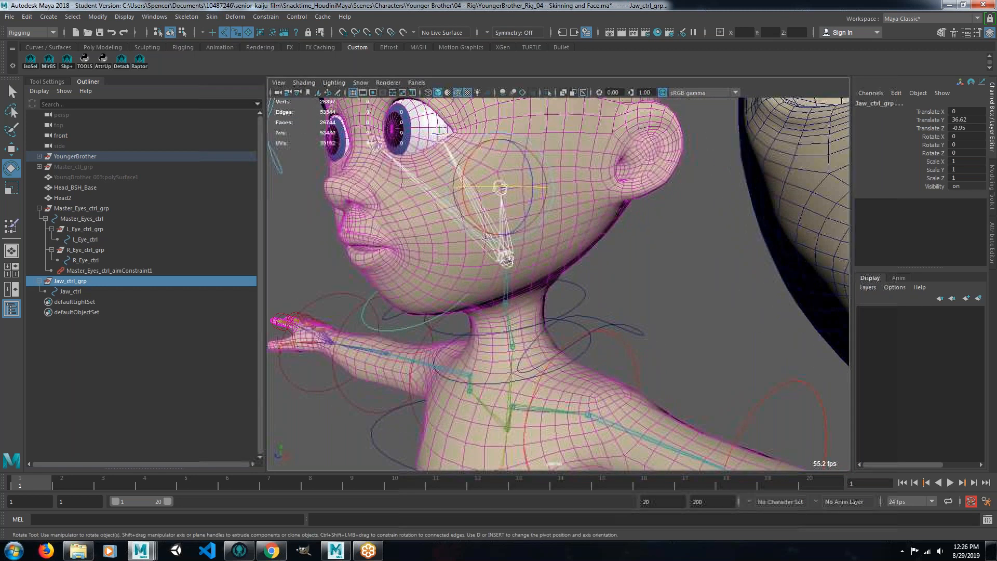
click(265, 17)
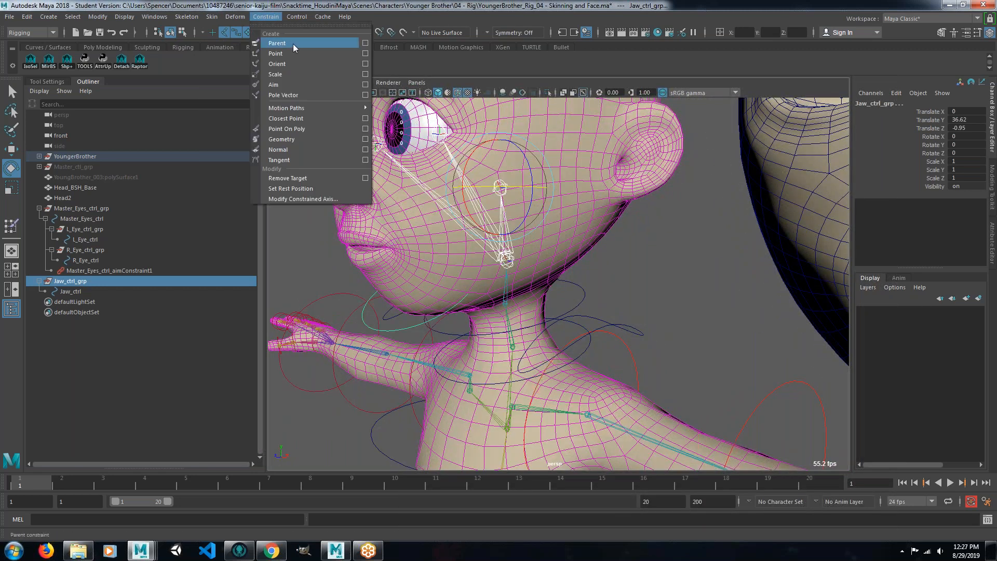
click(293, 43)
Rotate Spine_05_ctl to test the jaw control's new constraint, and undo the rotation.
click(488, 282)
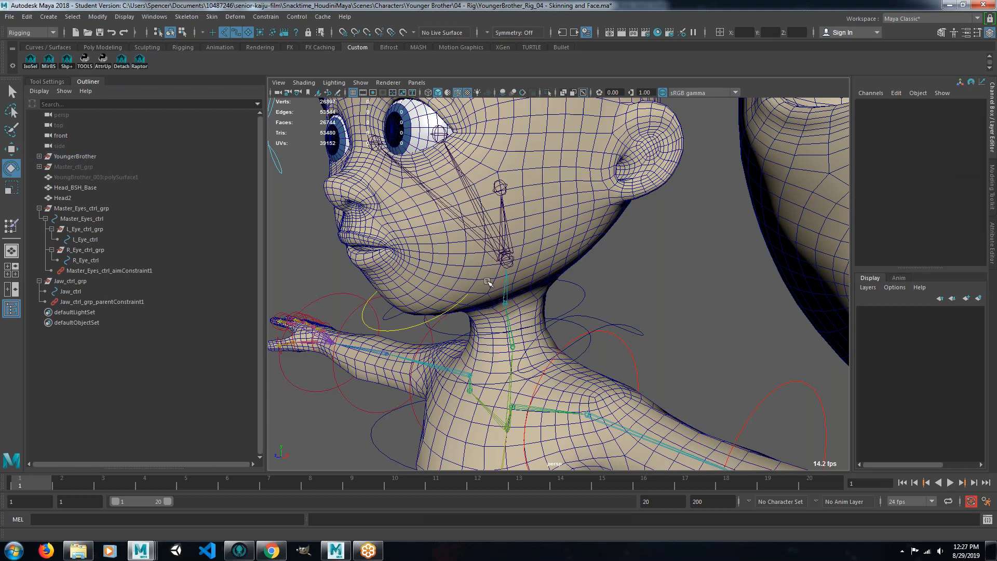
scroll(488, 282, down, 3)
alt+drag(489, 282, 518, 305)
click(541, 292)
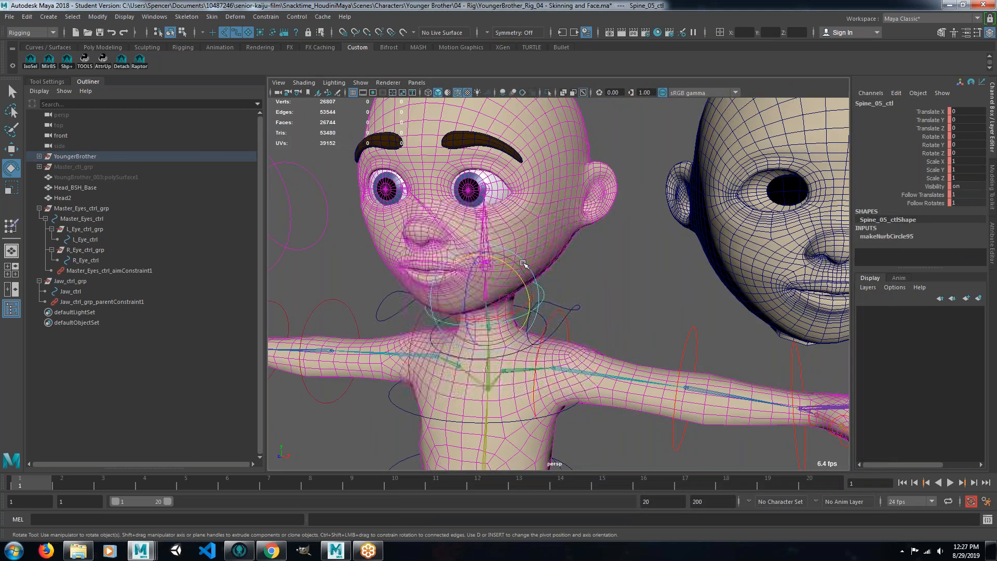
drag(523, 263, 501, 295)
key(ctrl+z)
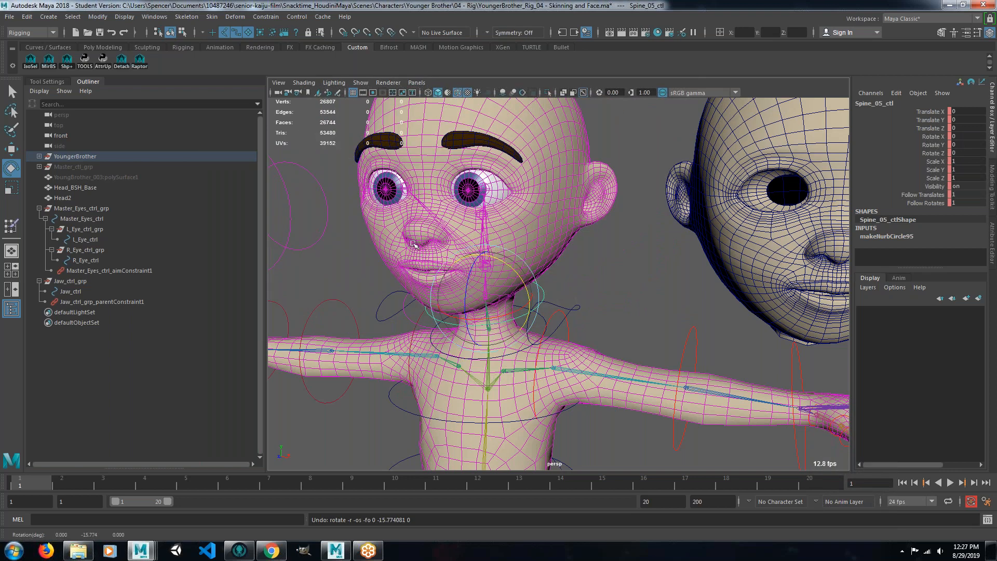
Check the eyes and mouth up close while rotating Spine_05_ctl, and undo the rotation.
scroll(398, 240, down, 3)
scroll(398, 240, up, 3)
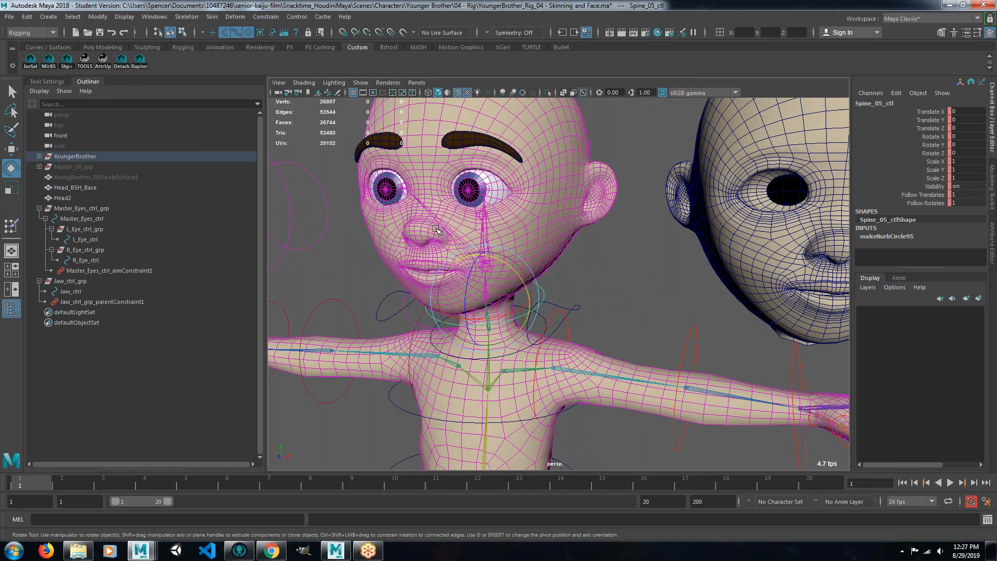
scroll(436, 228, up, 2)
alt+middle_drag(435, 228, 480, 285)
mouse_move(480, 285)
alt+mouse_down()
mouse_move(446, 281)
mouse_move(535, 280)
mouse_move(480, 283)
alt+mouse_up()
scroll(538, 209, up, 2)
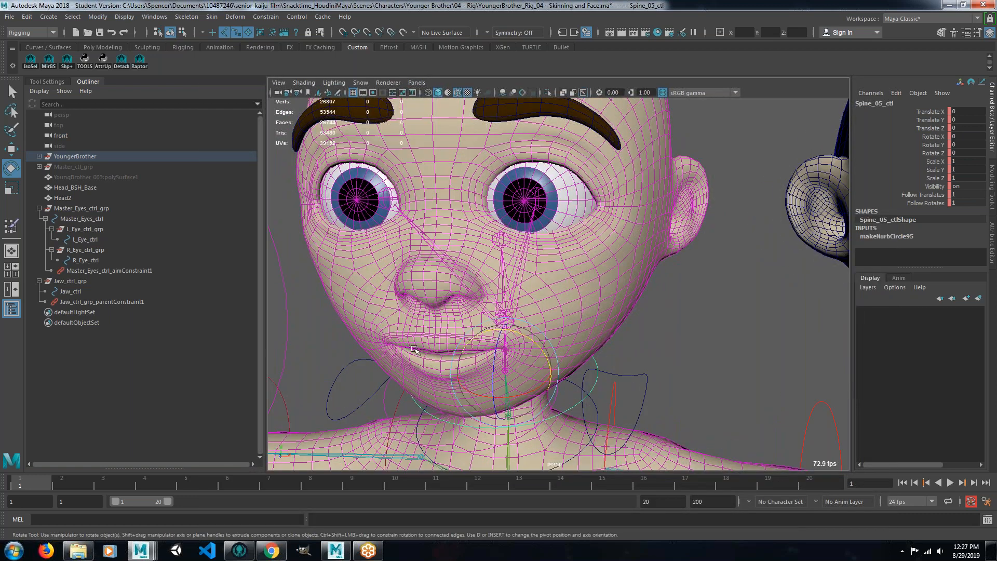
mouse_move(520, 341)
mouse_down()
mouse_move(543, 357)
mouse_move(511, 345)
mouse_up()
key(ctrl+z)
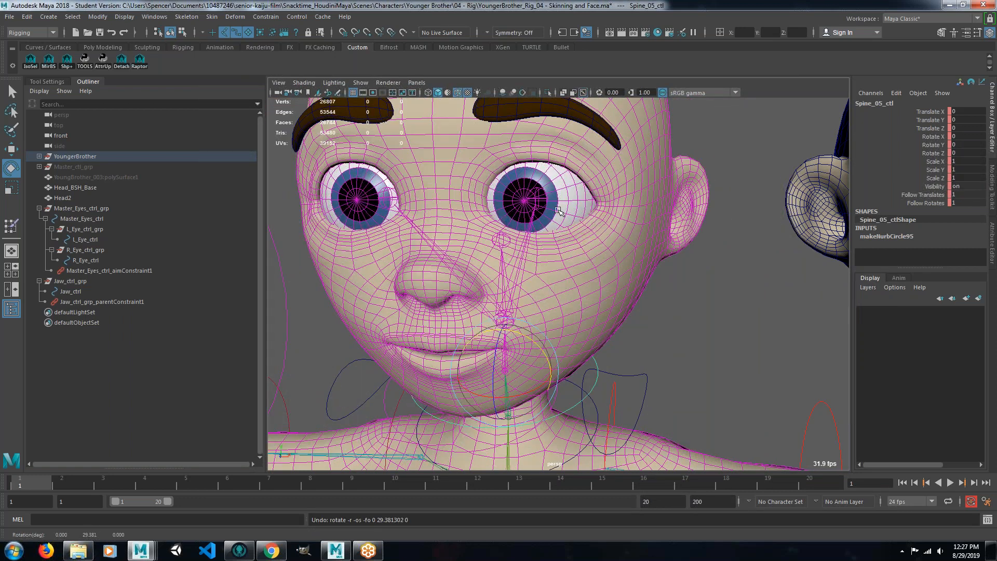
Parent-constrain LittleBoy_L_Eye_geo to the left eye joint with maintained offset, all translate axes on and rotate axes off.
click(545, 200)
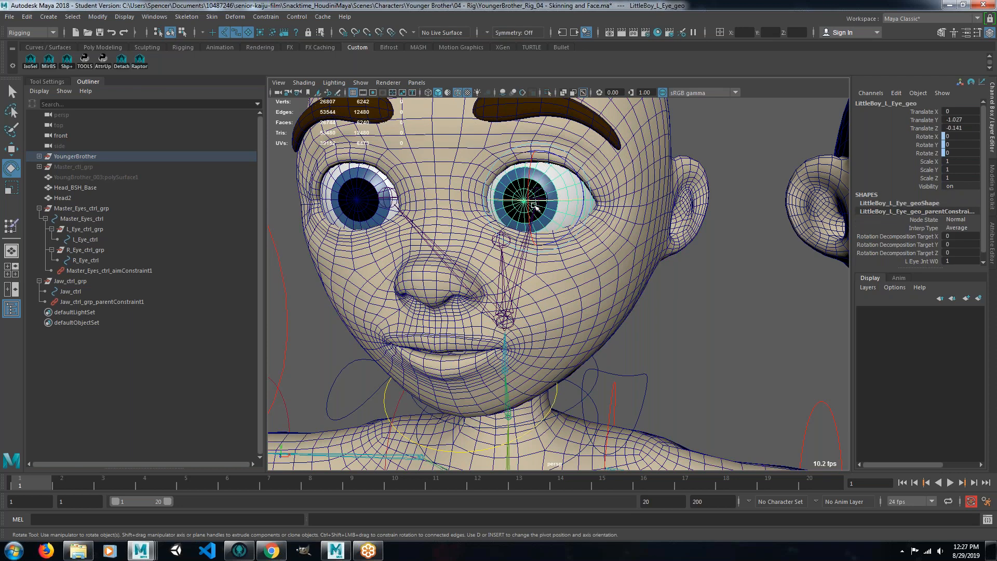
alt+drag(568, 279, 495, 250)
scroll(500, 181, up, 3)
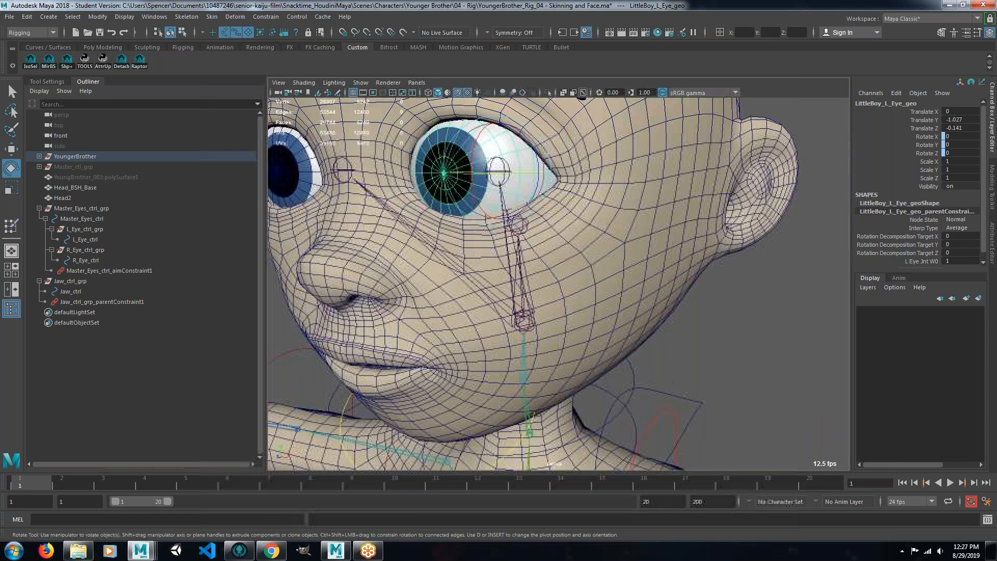
alt+middle_drag(501, 177, 531, 226)
key(q)
click(533, 217)
shift+click(464, 257)
click(263, 18)
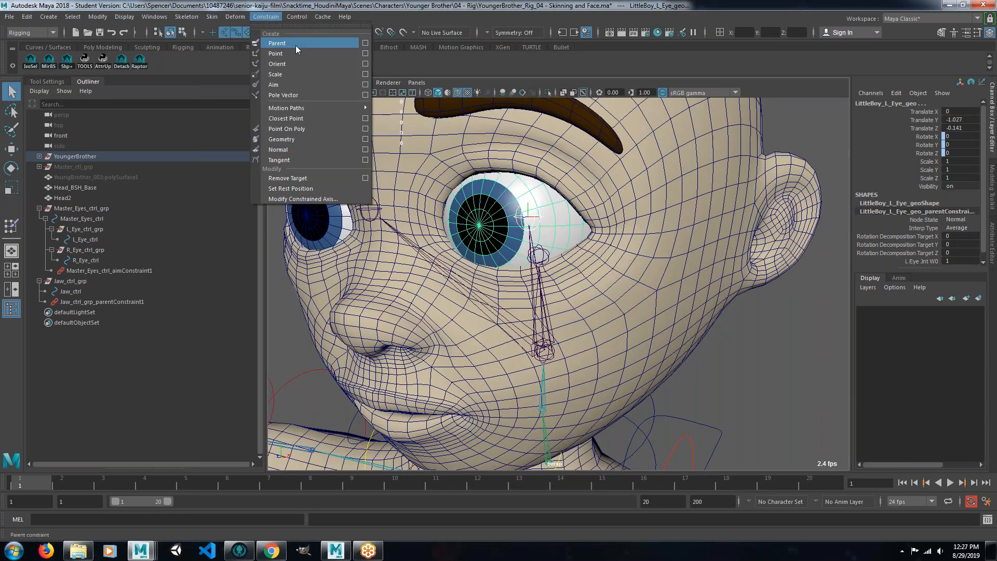
click(366, 43)
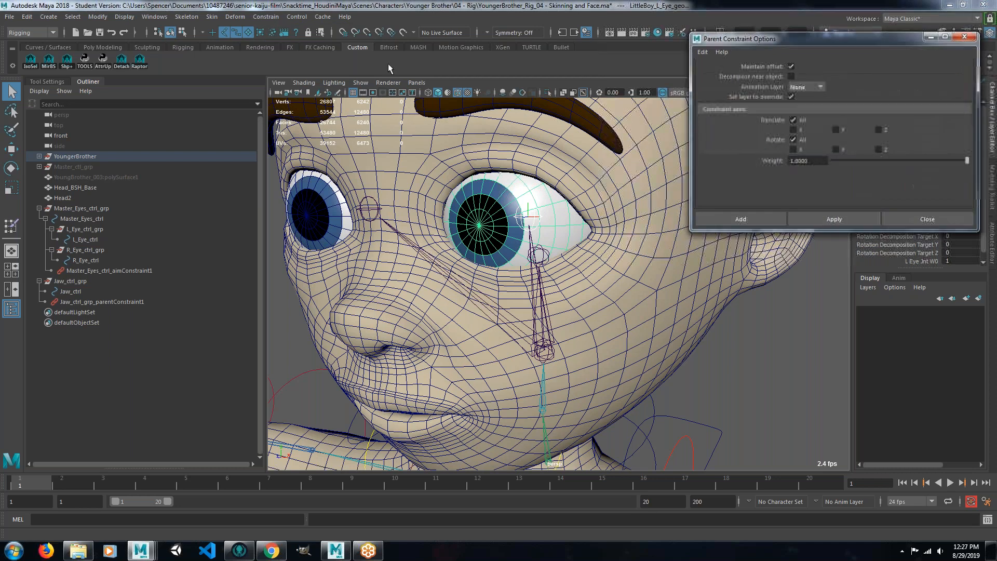
click(829, 219)
Rotate Spine_05_ctl to test how the left eye follows the head, and undo the rotation.
scroll(689, 254, down, 3)
click(686, 351)
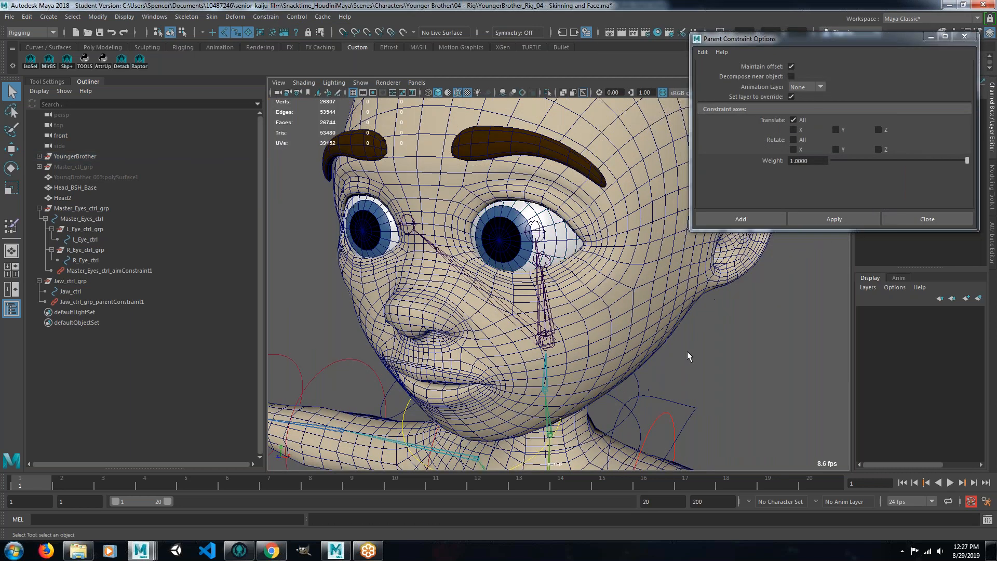
scroll(687, 351, down, 3)
click(609, 348)
key(e)
drag(580, 337, 575, 357)
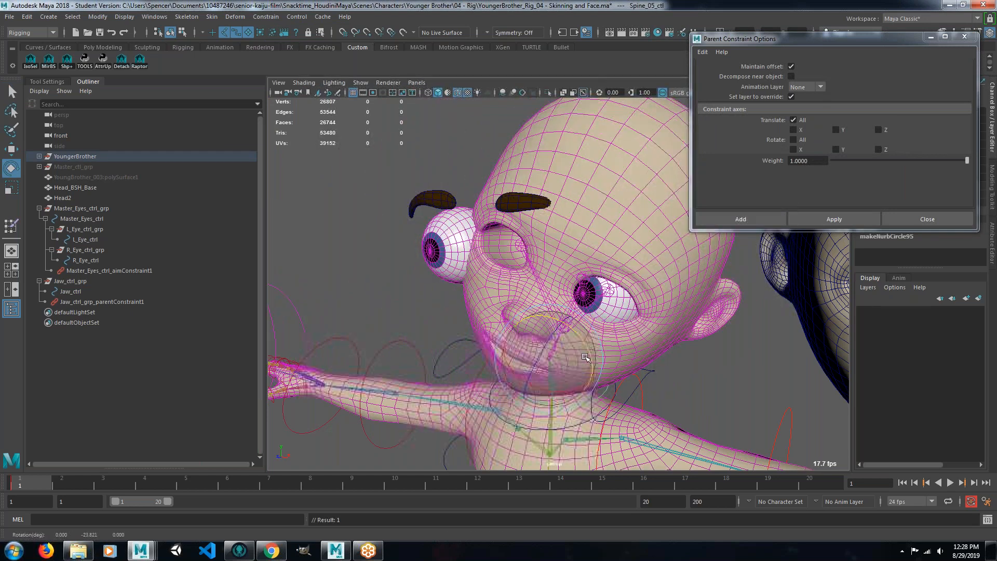
key(ctrl+z)
Parent-constrain LittleBoy_R_Eye_geo to R_Eye_jnt with the same translate-only options, and close the constraint options.
key(q)
click(465, 248)
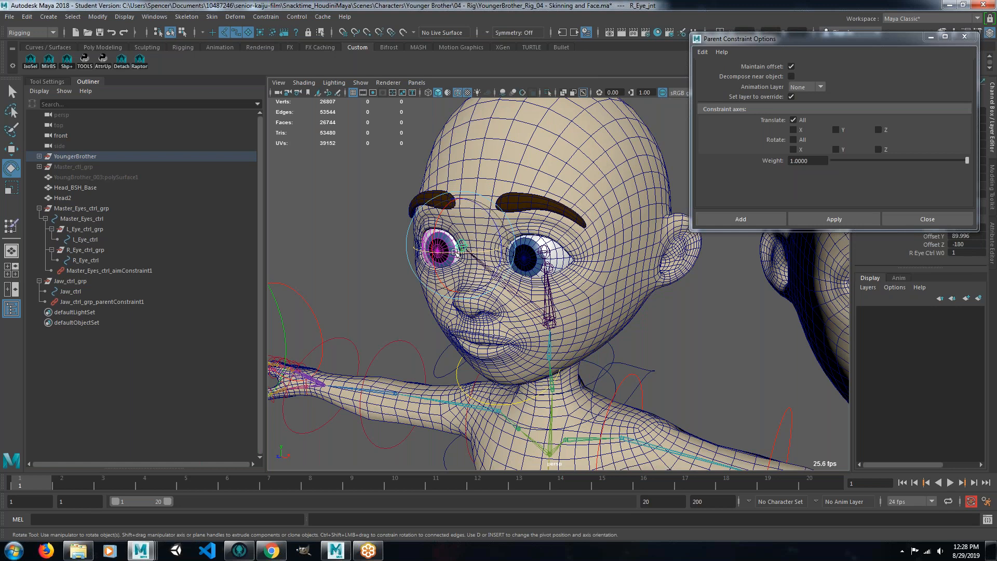
click(817, 216)
click(963, 37)
View the character from the front, rotate Spine_05_ctl to test both eyes, and undo the rotation.
alt+right_drag(781, 195, 602, 262)
alt+drag(587, 267, 643, 272)
alt+right_drag(599, 325, 576, 369)
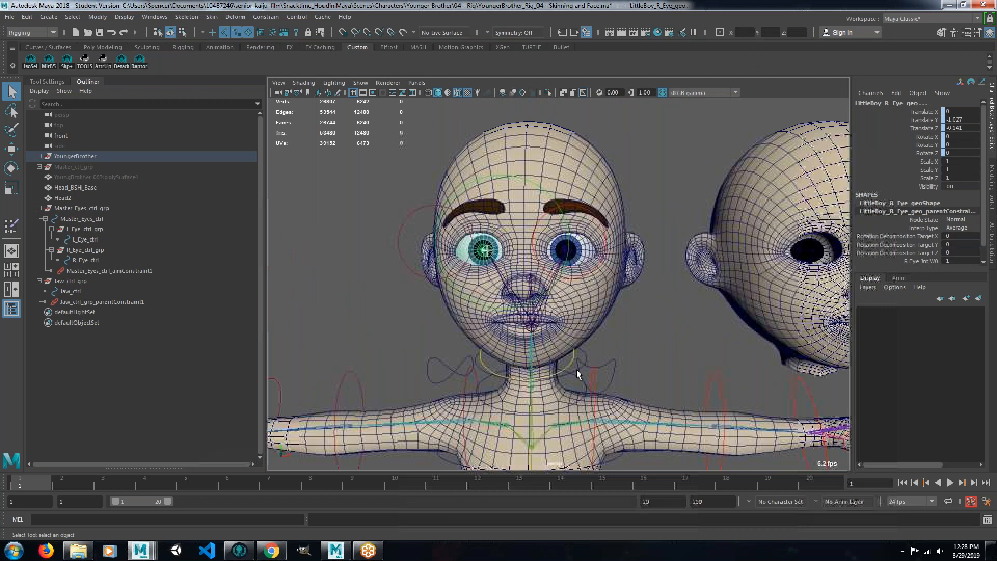
click(583, 351)
key(e)
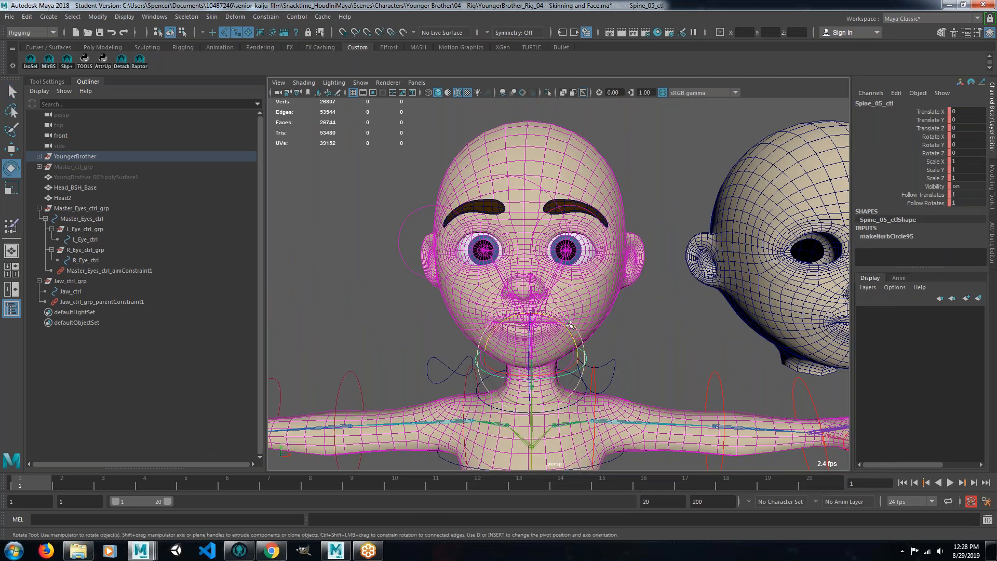
drag(568, 331, 546, 315)
key(ctrl+z)
Tilt the head by rotating Spine_04_ctl and Spine_05_ctl together about 22 degrees in Y.
key(q)
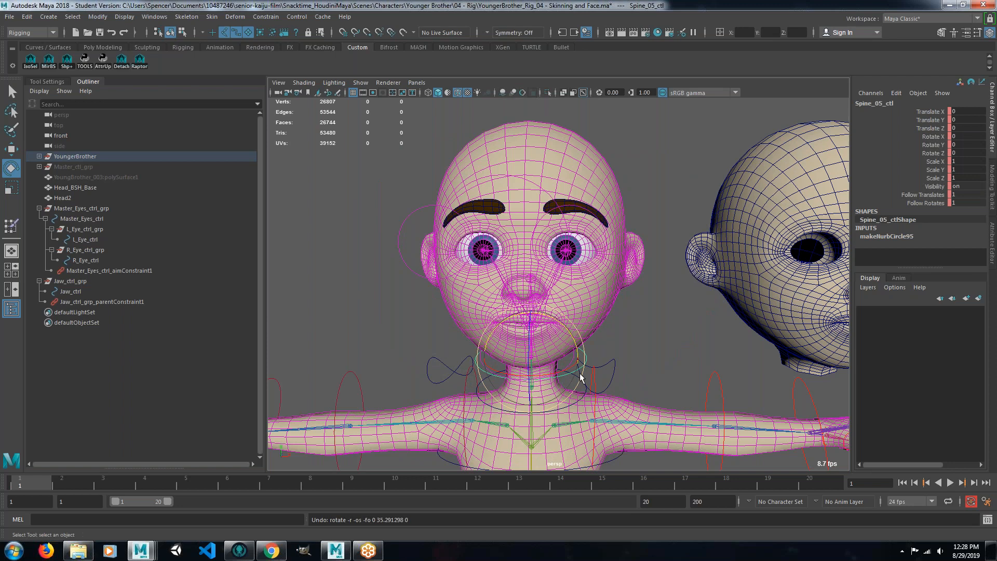
click(574, 374)
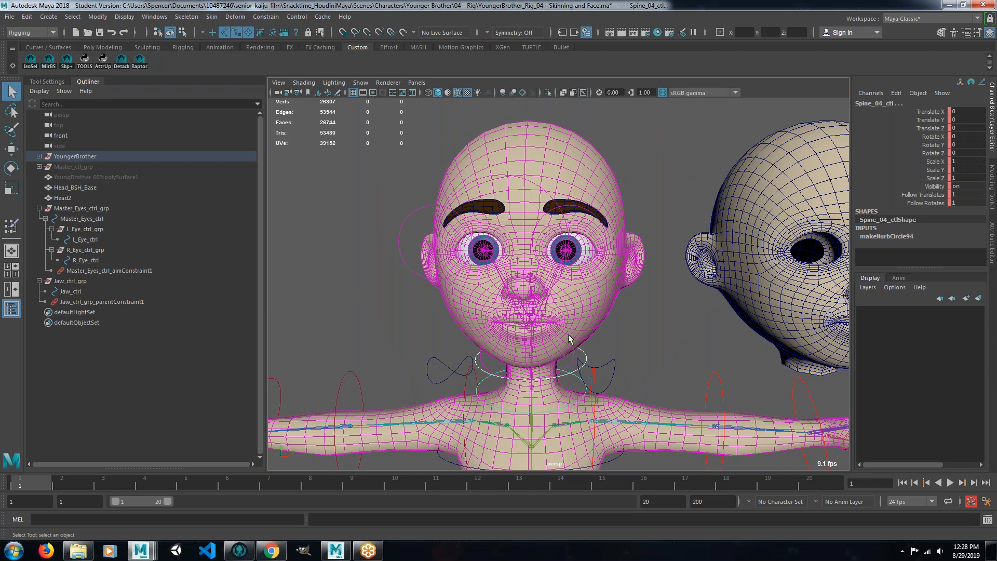
key(e)
drag(562, 352, 548, 345)
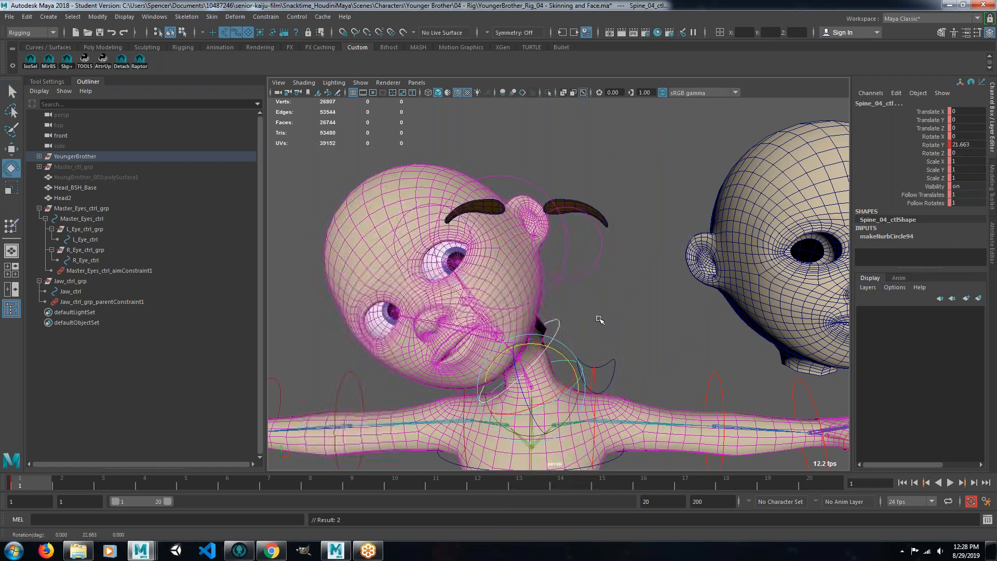
Try raising forehead faces of Head_BSH_Base to test the blend shape on the tilted head, and undo the move.
scroll(599, 319, down, 2)
alt+middle_drag(643, 311, 606, 268)
click(739, 199)
right_drag(739, 199, 739, 227)
click(750, 181)
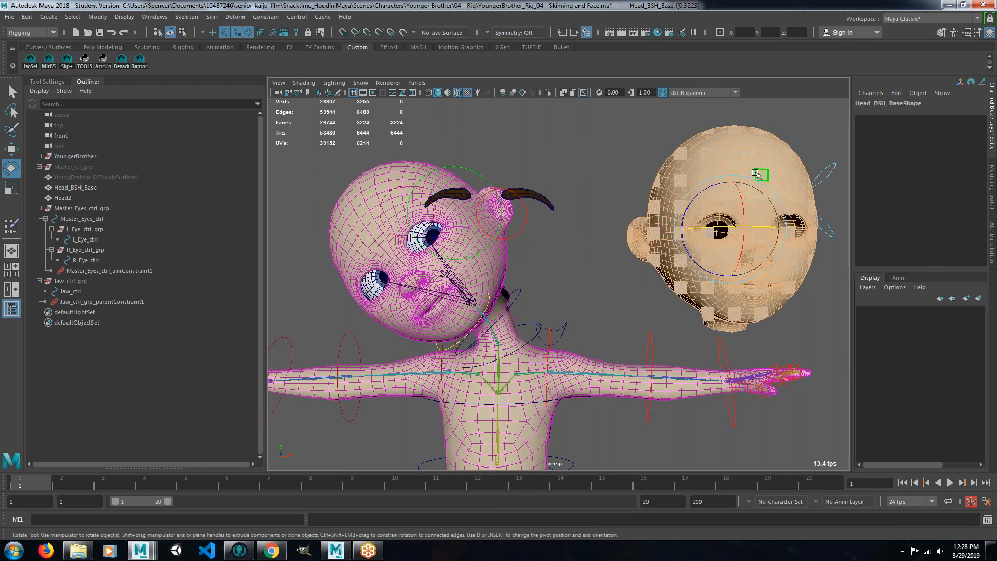
key(w)
shift+click(757, 177)
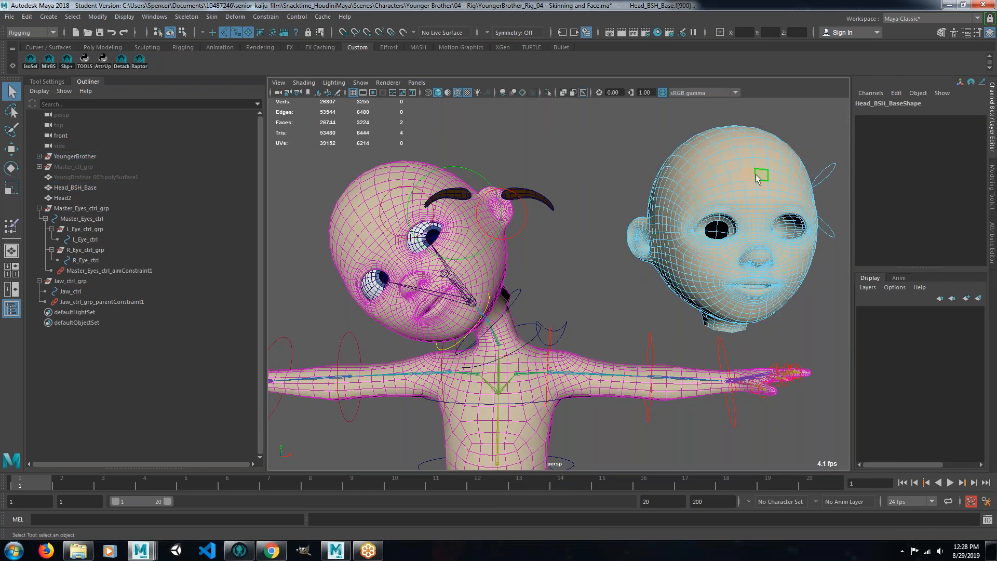
drag(760, 177, 753, 99)
alt+drag(743, 234, 537, 290)
key(ctrl+z)
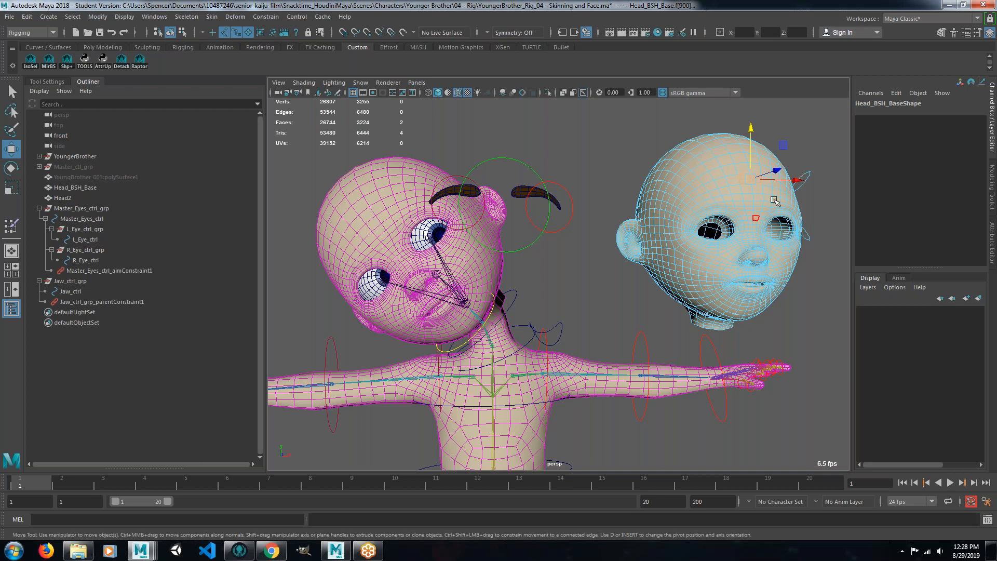
Try pulling the selected forehead faces about 2.35 units along Z, and undo the move.
drag(778, 173, 803, 165)
alt+drag(557, 269, 532, 266)
key(ctrl+z)
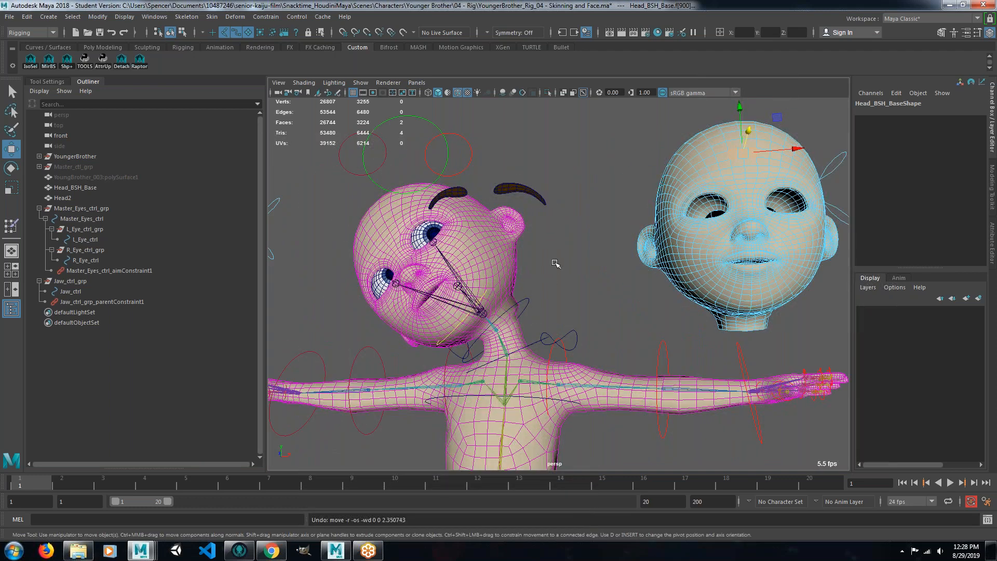
Exclude surfaces and joints from selection so control curves can be picked, and frame the whole character.
scroll(541, 260, down, 4)
click(248, 32)
click(224, 32)
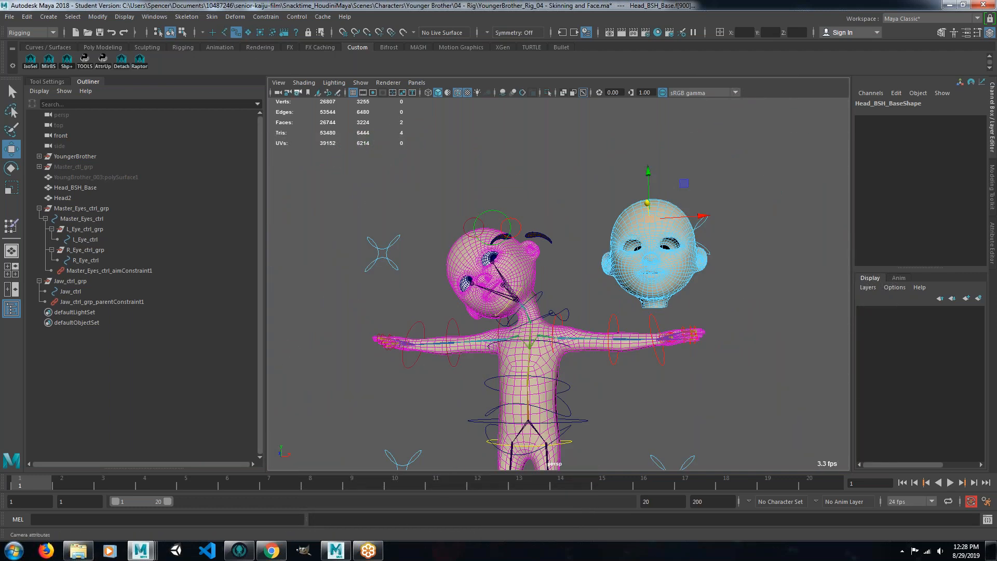
click(409, 237)
scroll(478, 241, down, 5)
alt+middle_drag(507, 260, 473, 208)
alt+drag(523, 258, 384, 139)
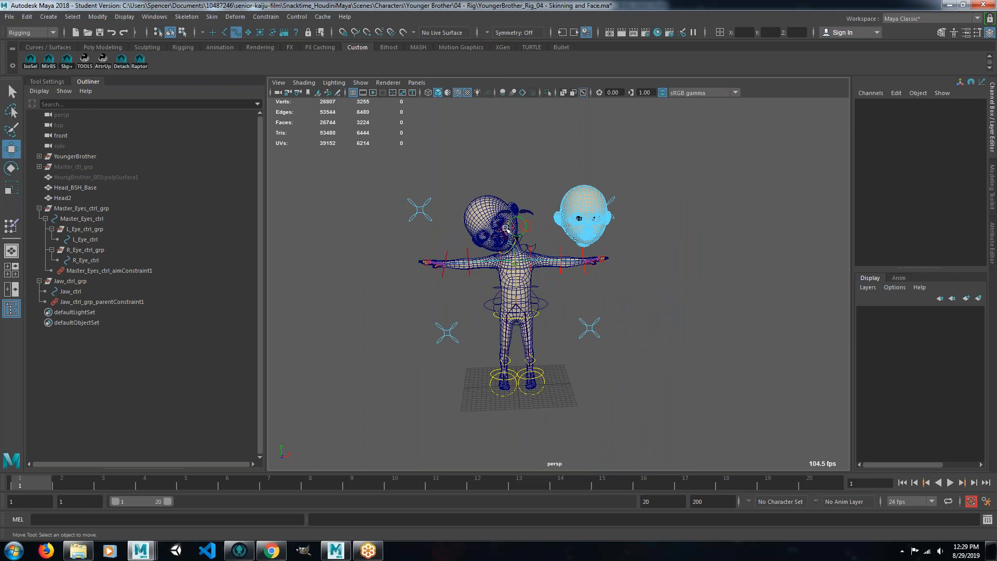
Return Head_BSH_Base from face mode to object mode and clear the selection.
drag(659, 148, 381, 420)
click(400, 311)
right_drag(590, 217, 614, 198)
click(686, 151)
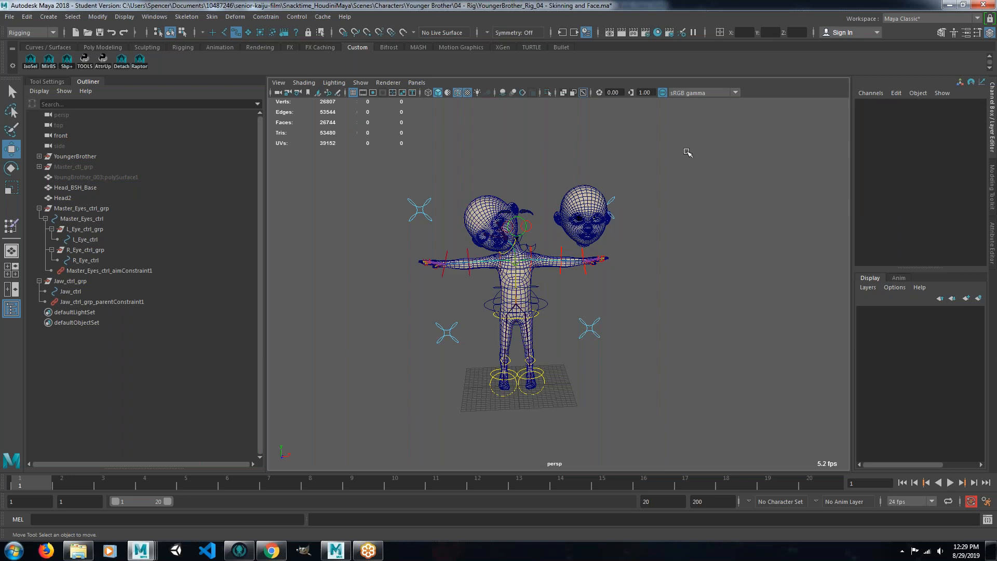
Select all the rig's control curves and reset their translate and rotate values to 0.
drag(694, 138, 320, 456)
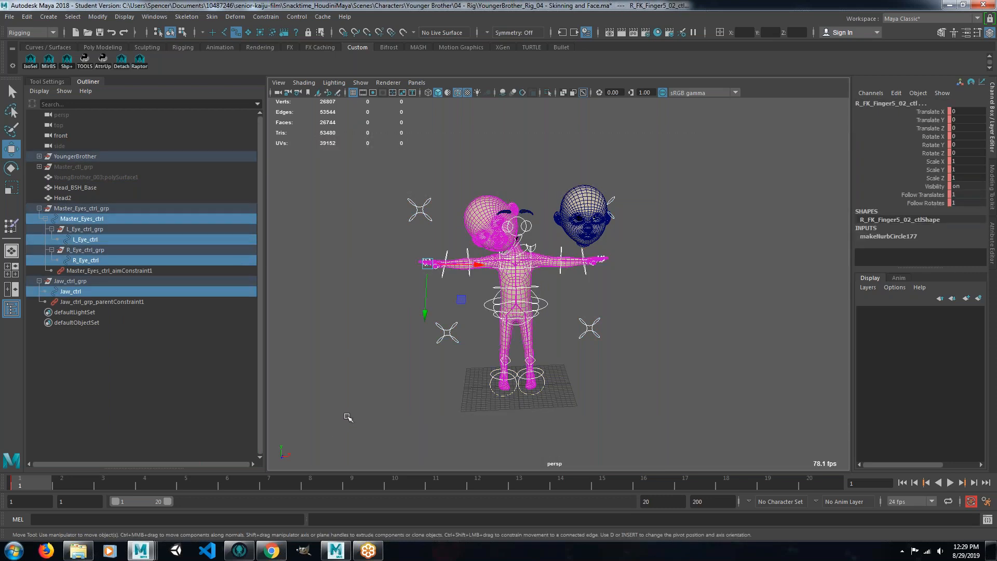
drag(964, 111, 972, 157)
key(Return)
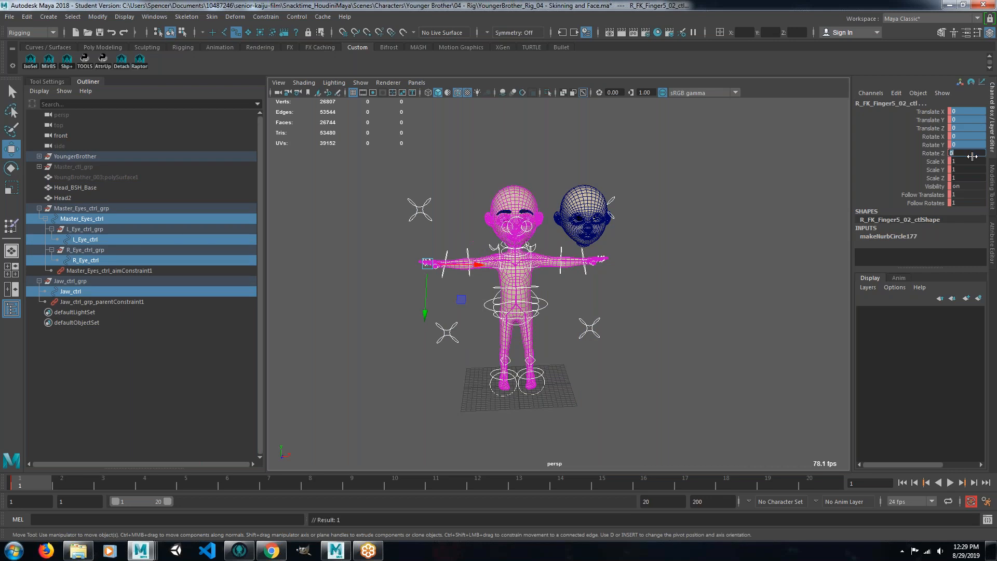
Make surfaces selectable again and select Head_BSH_Base with both heads framed.
click(658, 264)
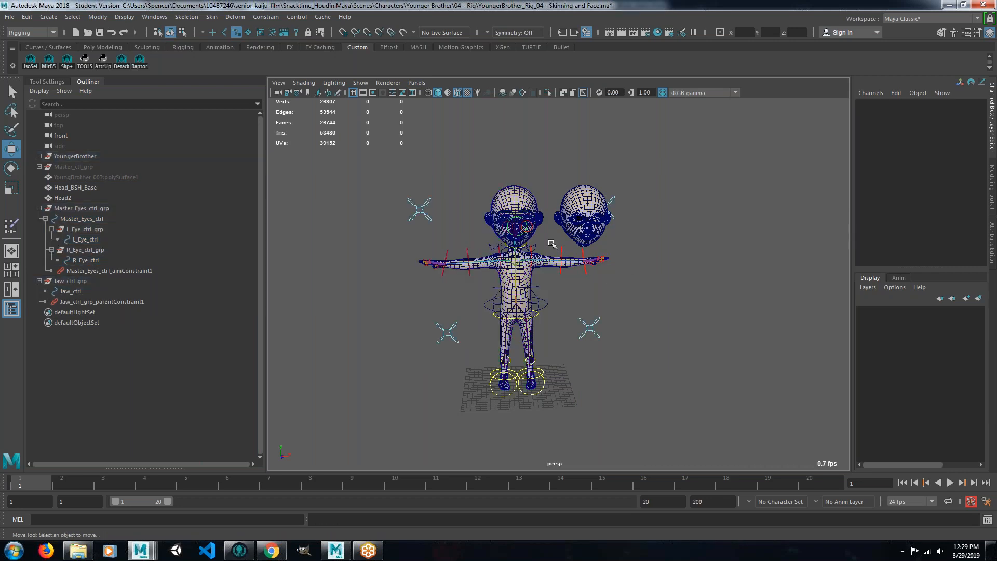
alt+drag(658, 264, 447, 198)
alt+right_drag(447, 198, 675, 270)
alt+middle_drag(461, 180, 507, 278)
alt+right_drag(507, 279, 558, 262)
alt+middle_drag(559, 262, 547, 293)
alt+drag(547, 293, 570, 286)
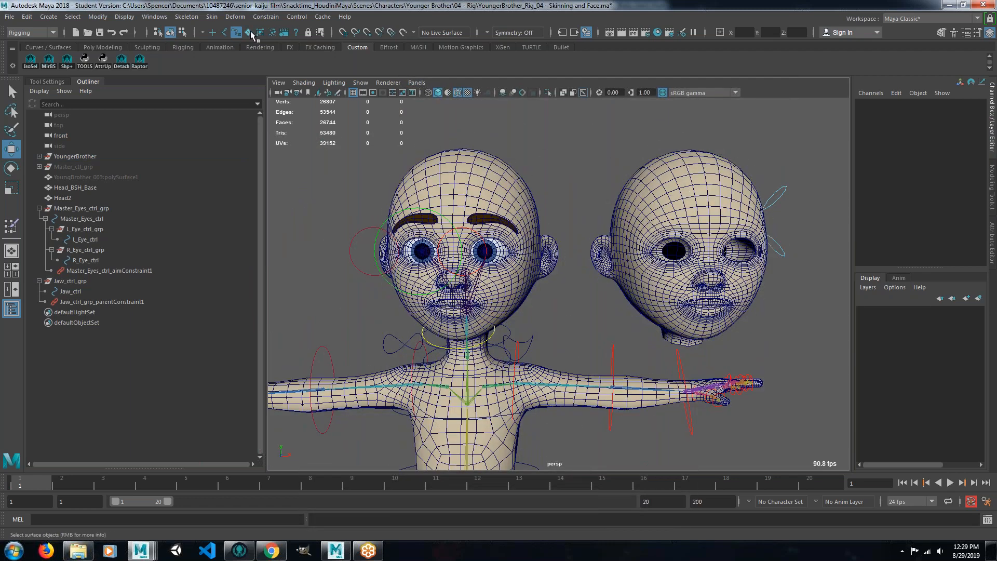
click(673, 191)
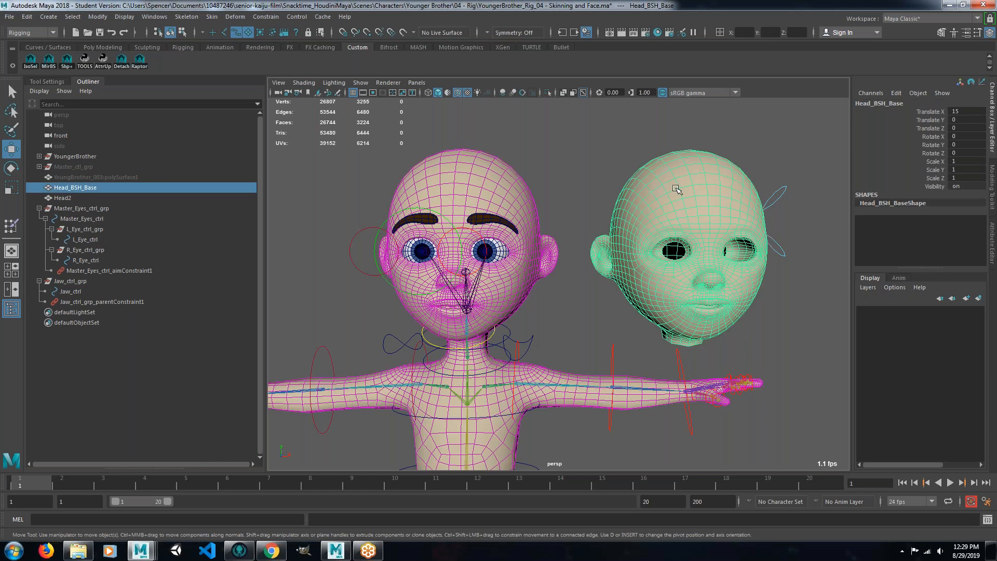